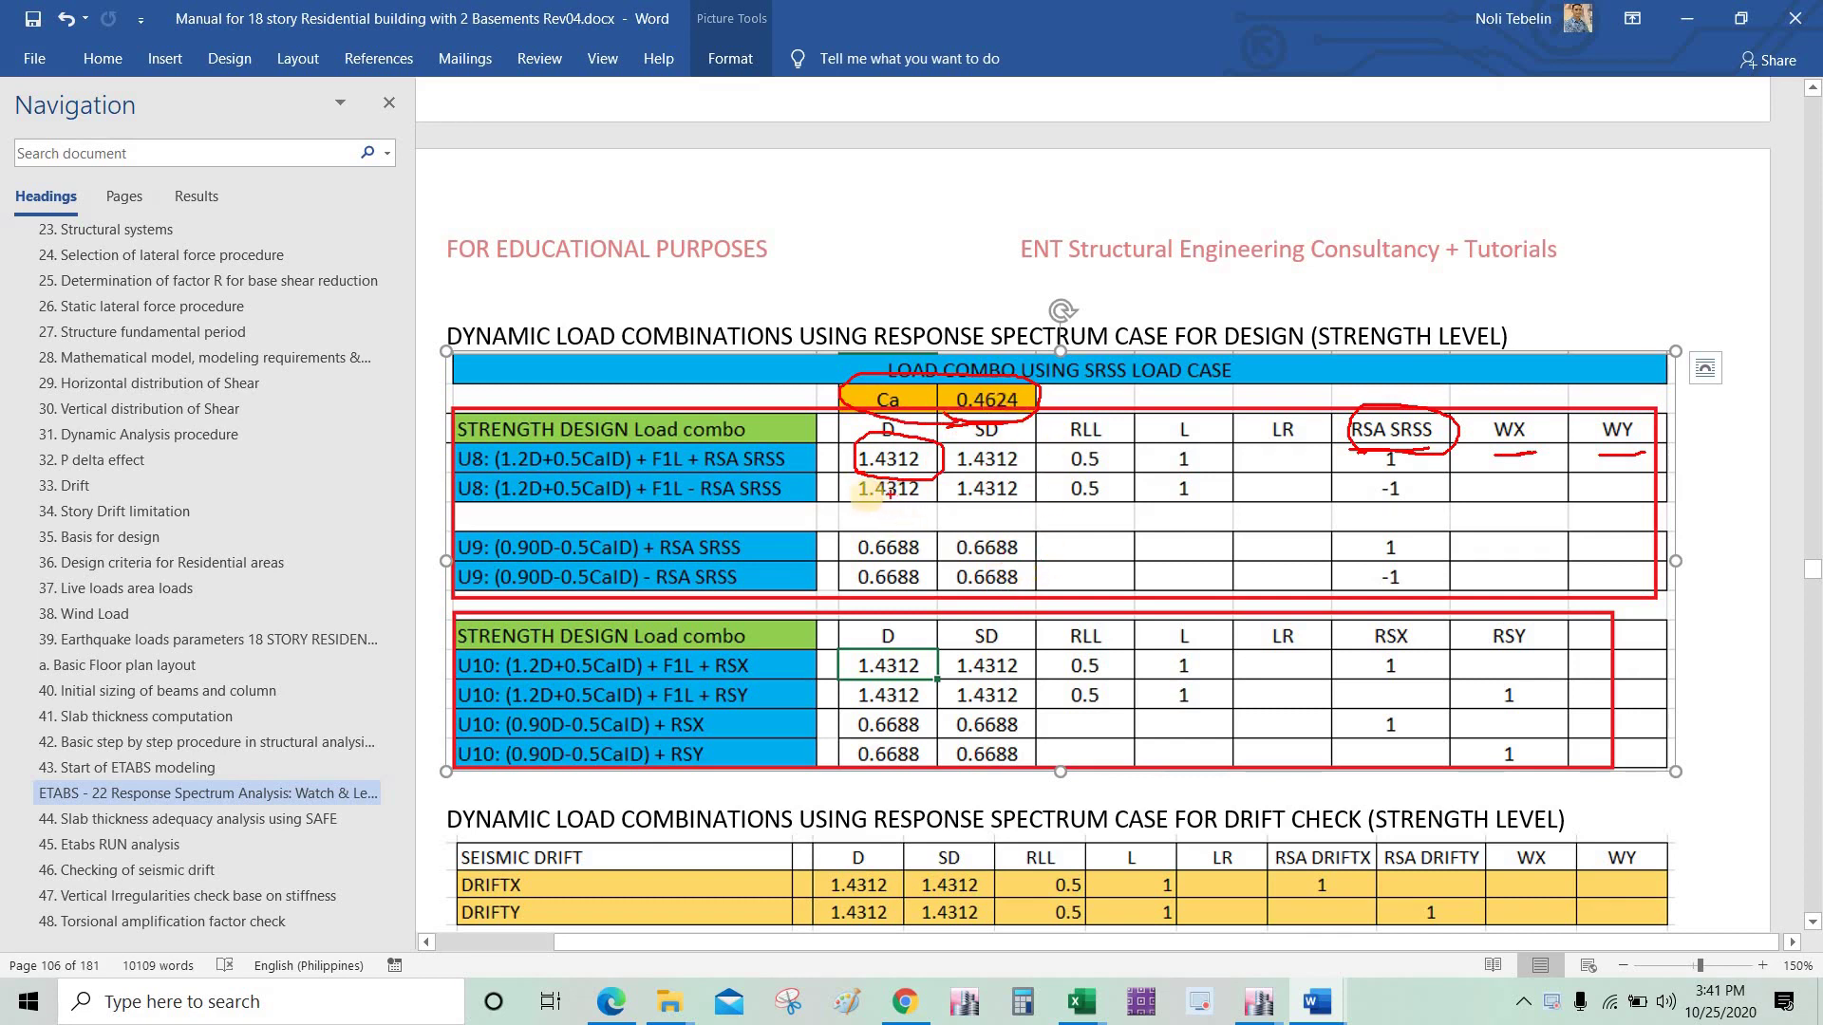
Step: Handwrite 1.20D + 0.5CaID, marking Ca 0.4624, the U8 D factors 1.4312 and SRSS factor 1
mouse_move(868, 450)
mouse_down()
mouse_move(888, 232)
mouse_move(863, 243)
mouse_up()
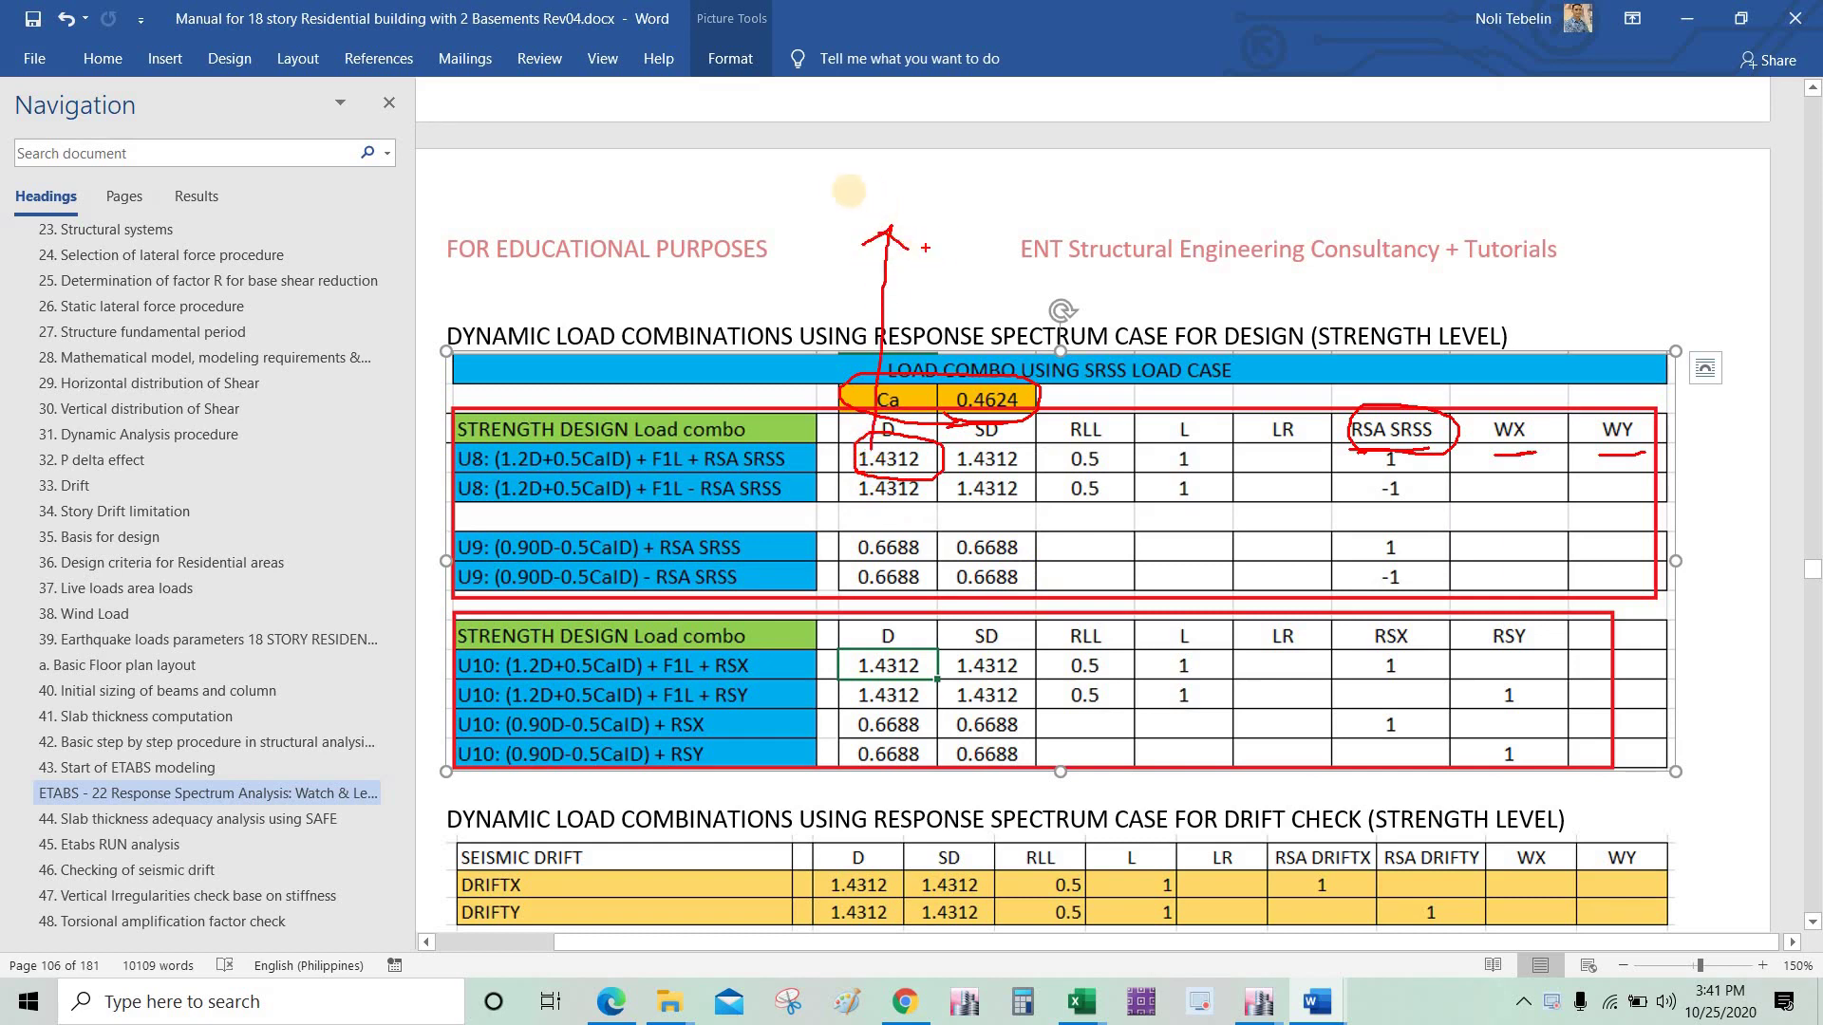
click(859, 193)
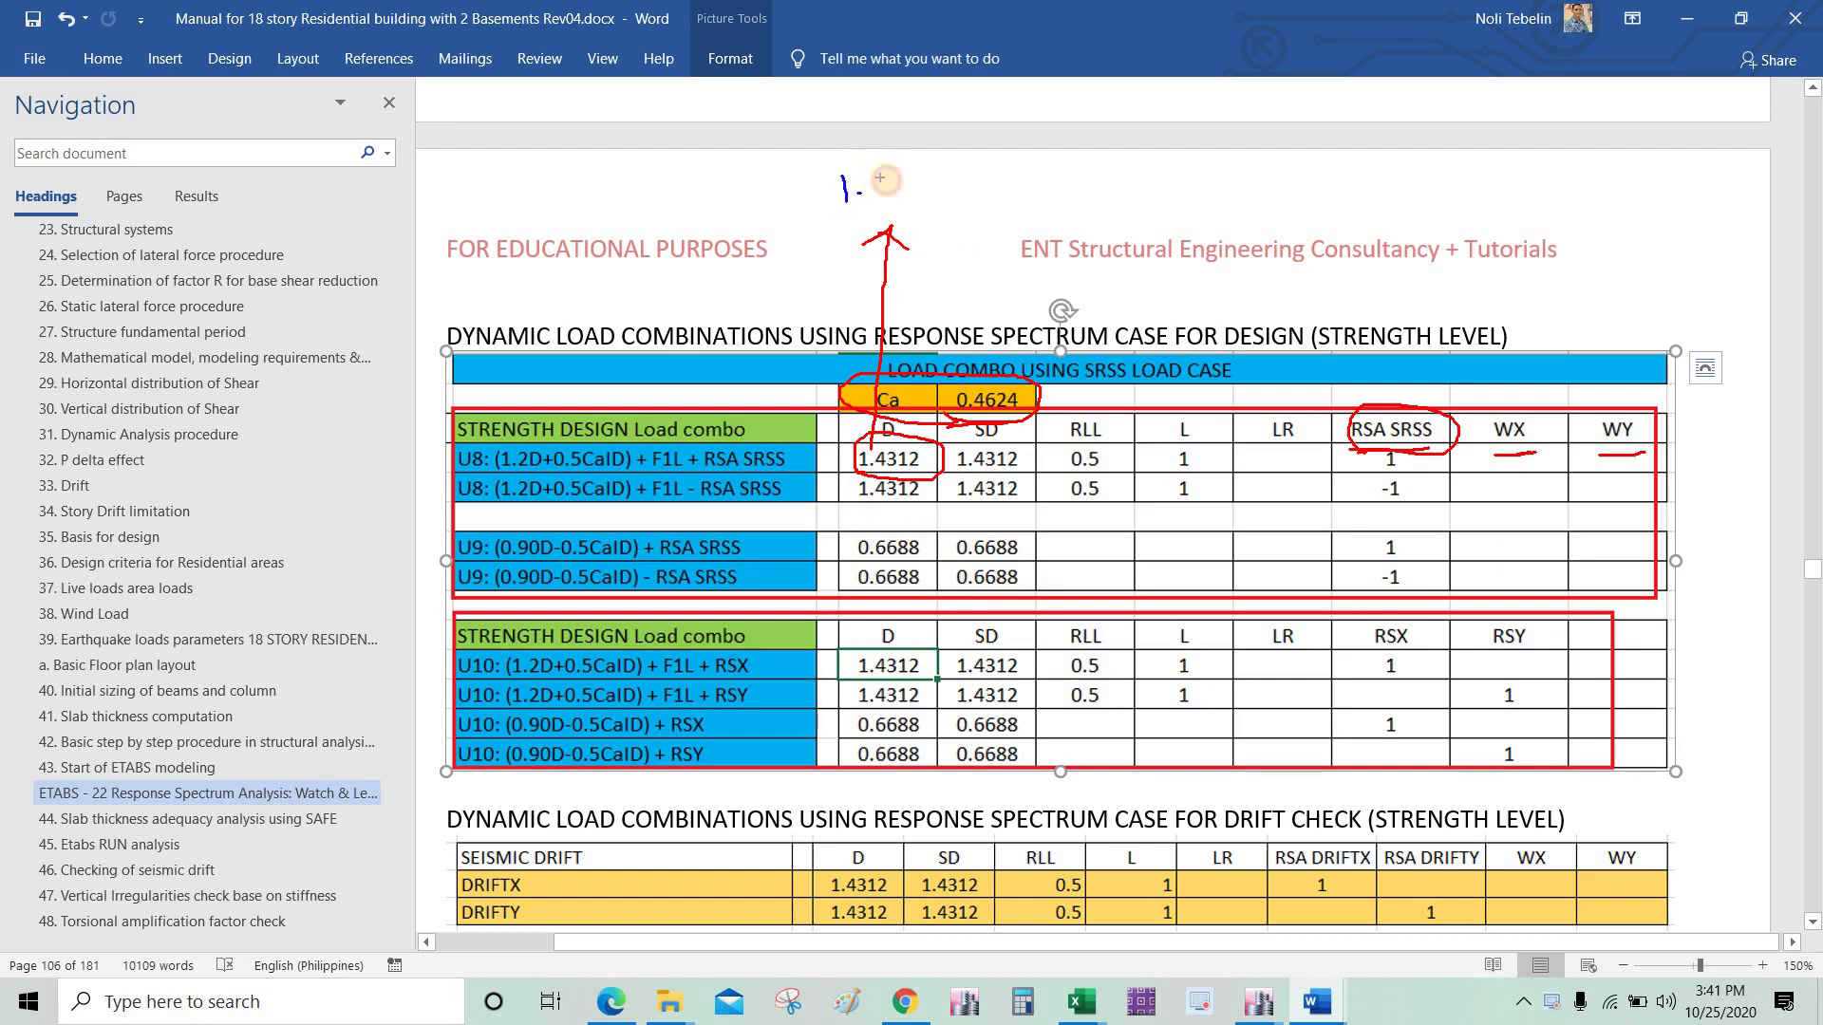
mouse_move(872, 179)
mouse_down()
mouse_move(932, 175)
mouse_move(908, 175)
mouse_move(953, 205)
mouse_move(1048, 180)
mouse_up()
mouse_move(1026, 168)
mouse_down()
mouse_move(1025, 199)
mouse_move(1151, 206)
mouse_move(1173, 176)
mouse_move(1259, 212)
mouse_up()
click(1133, 198)
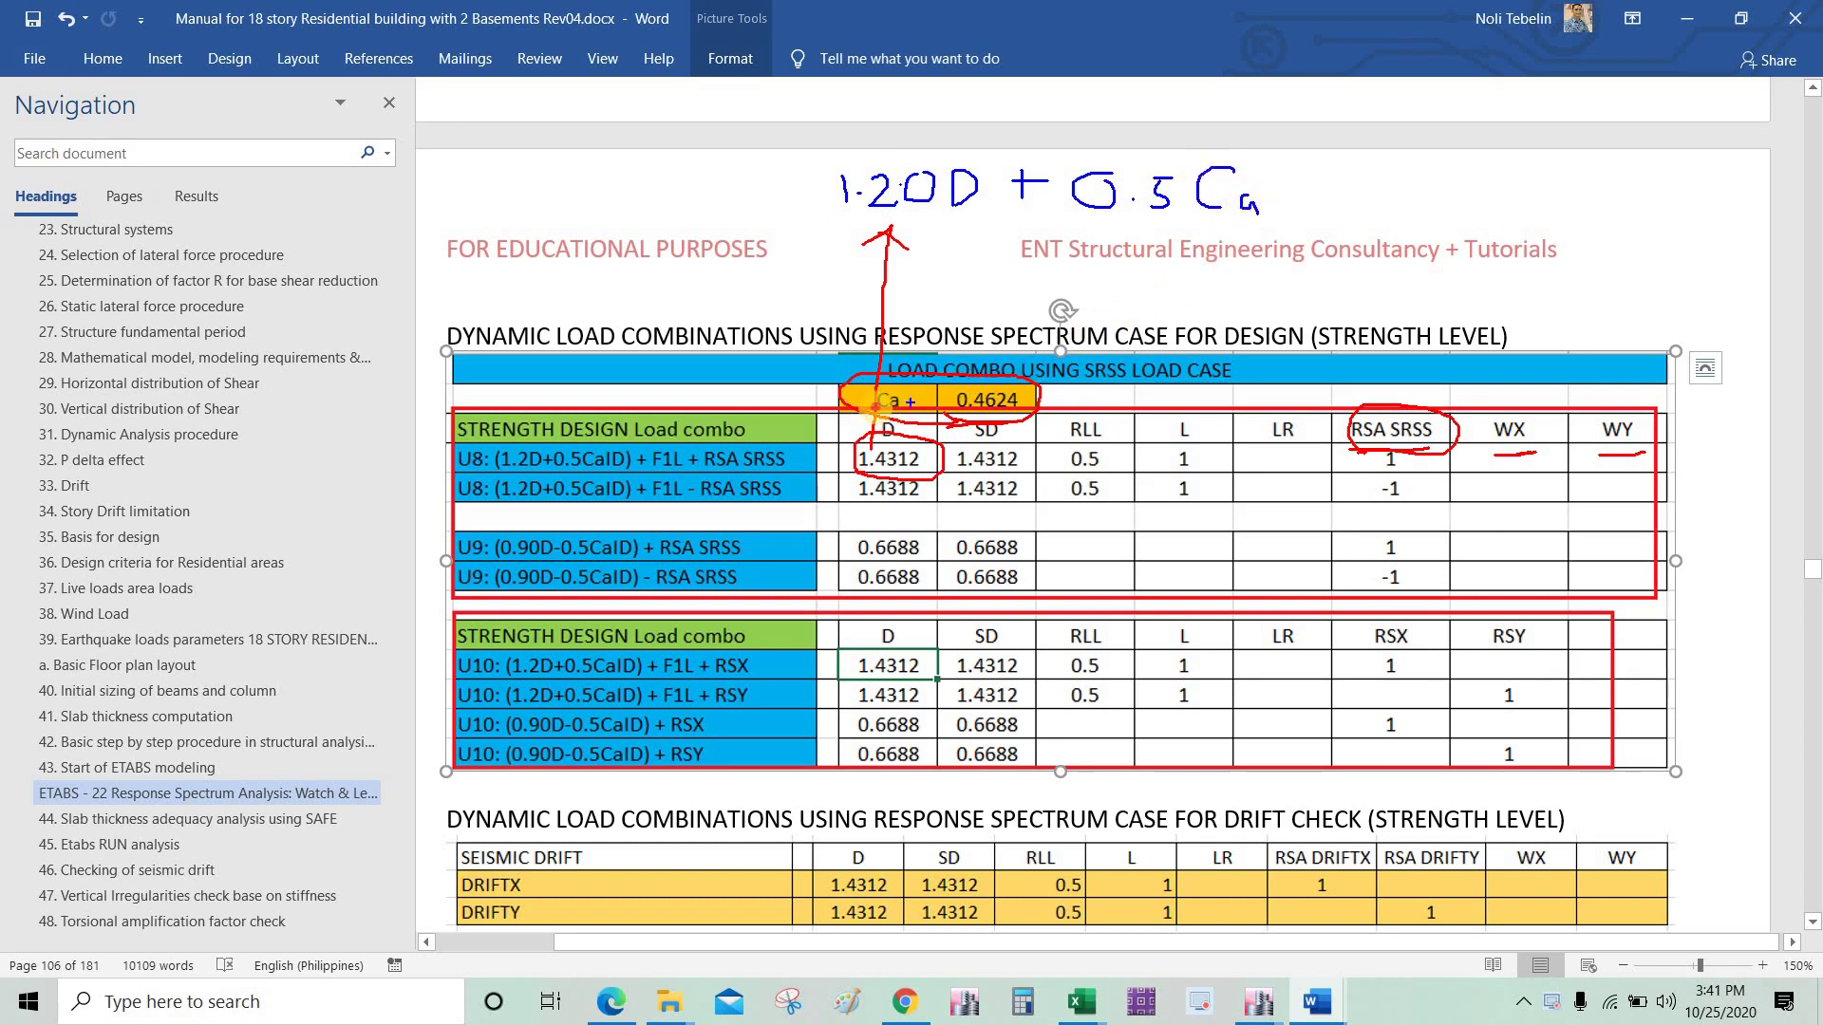
mouse_move(871, 407)
mouse_down()
mouse_move(1030, 407)
mouse_move(961, 372)
mouse_move(878, 389)
mouse_move(883, 404)
mouse_up()
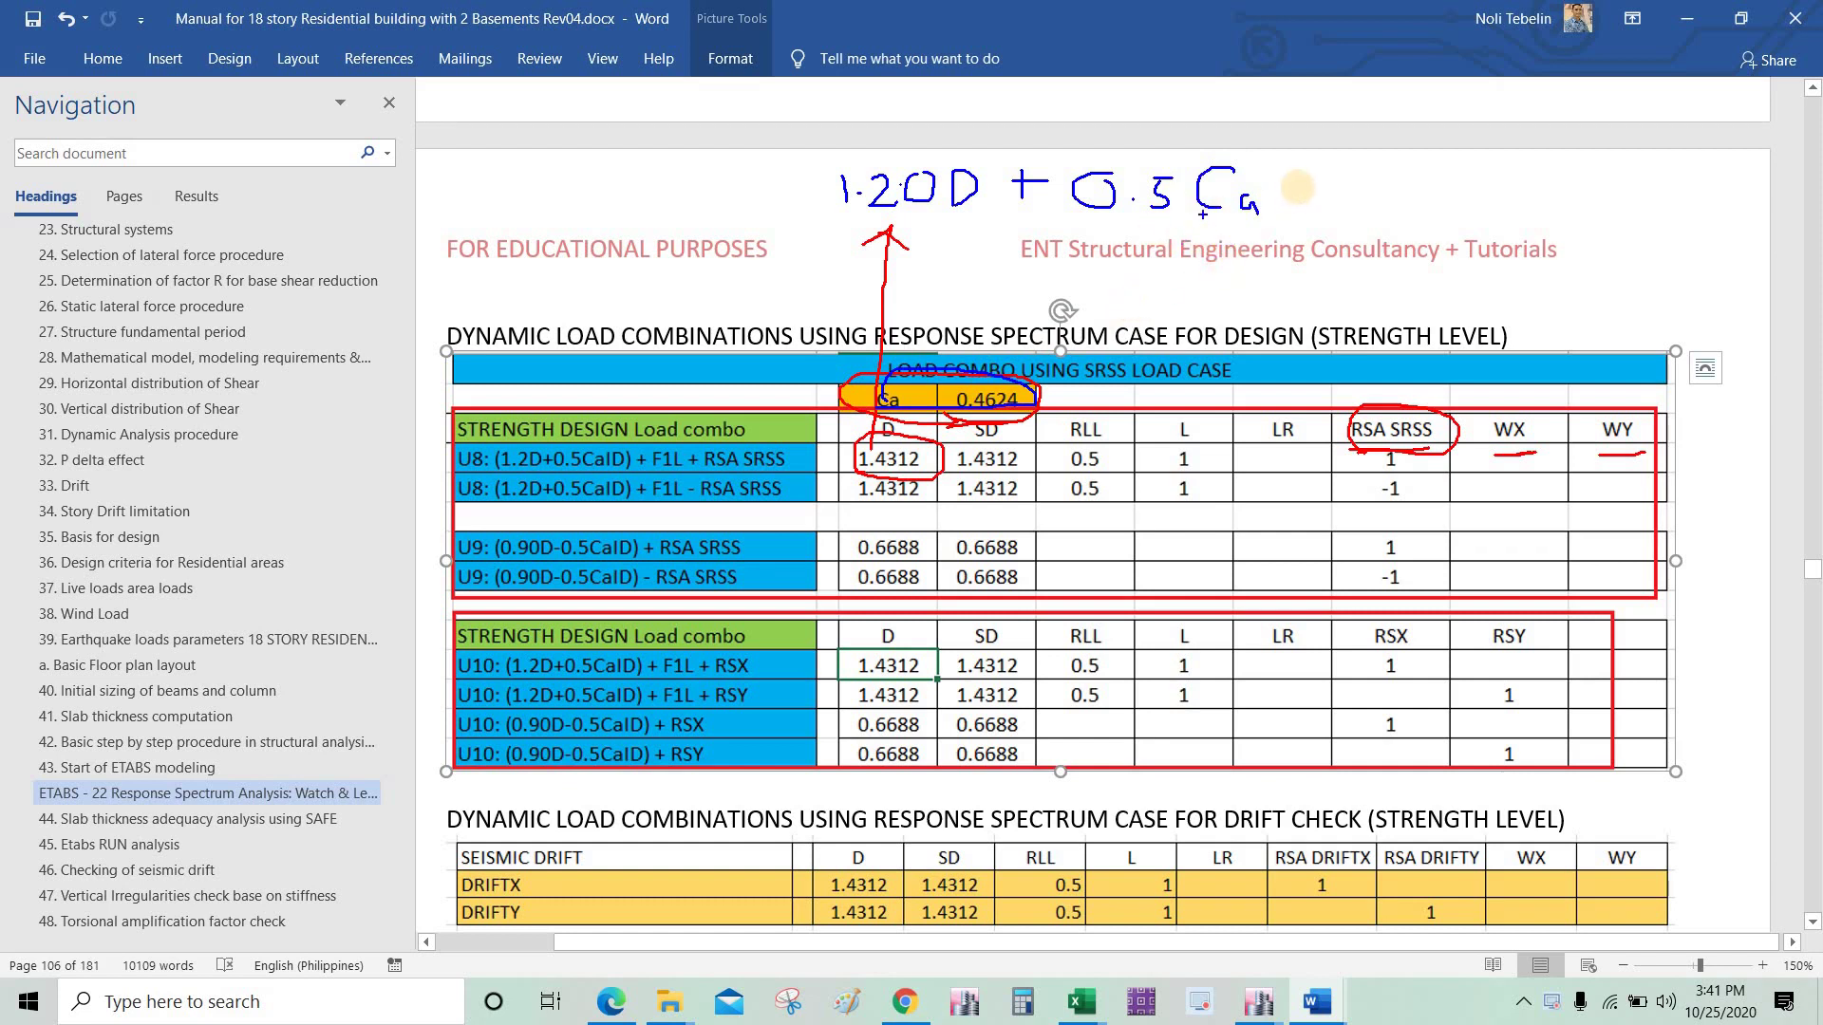
mouse_move(1288, 176)
mouse_down()
mouse_move(1313, 221)
mouse_move(1334, 166)
mouse_move(1388, 176)
mouse_move(1334, 219)
mouse_up()
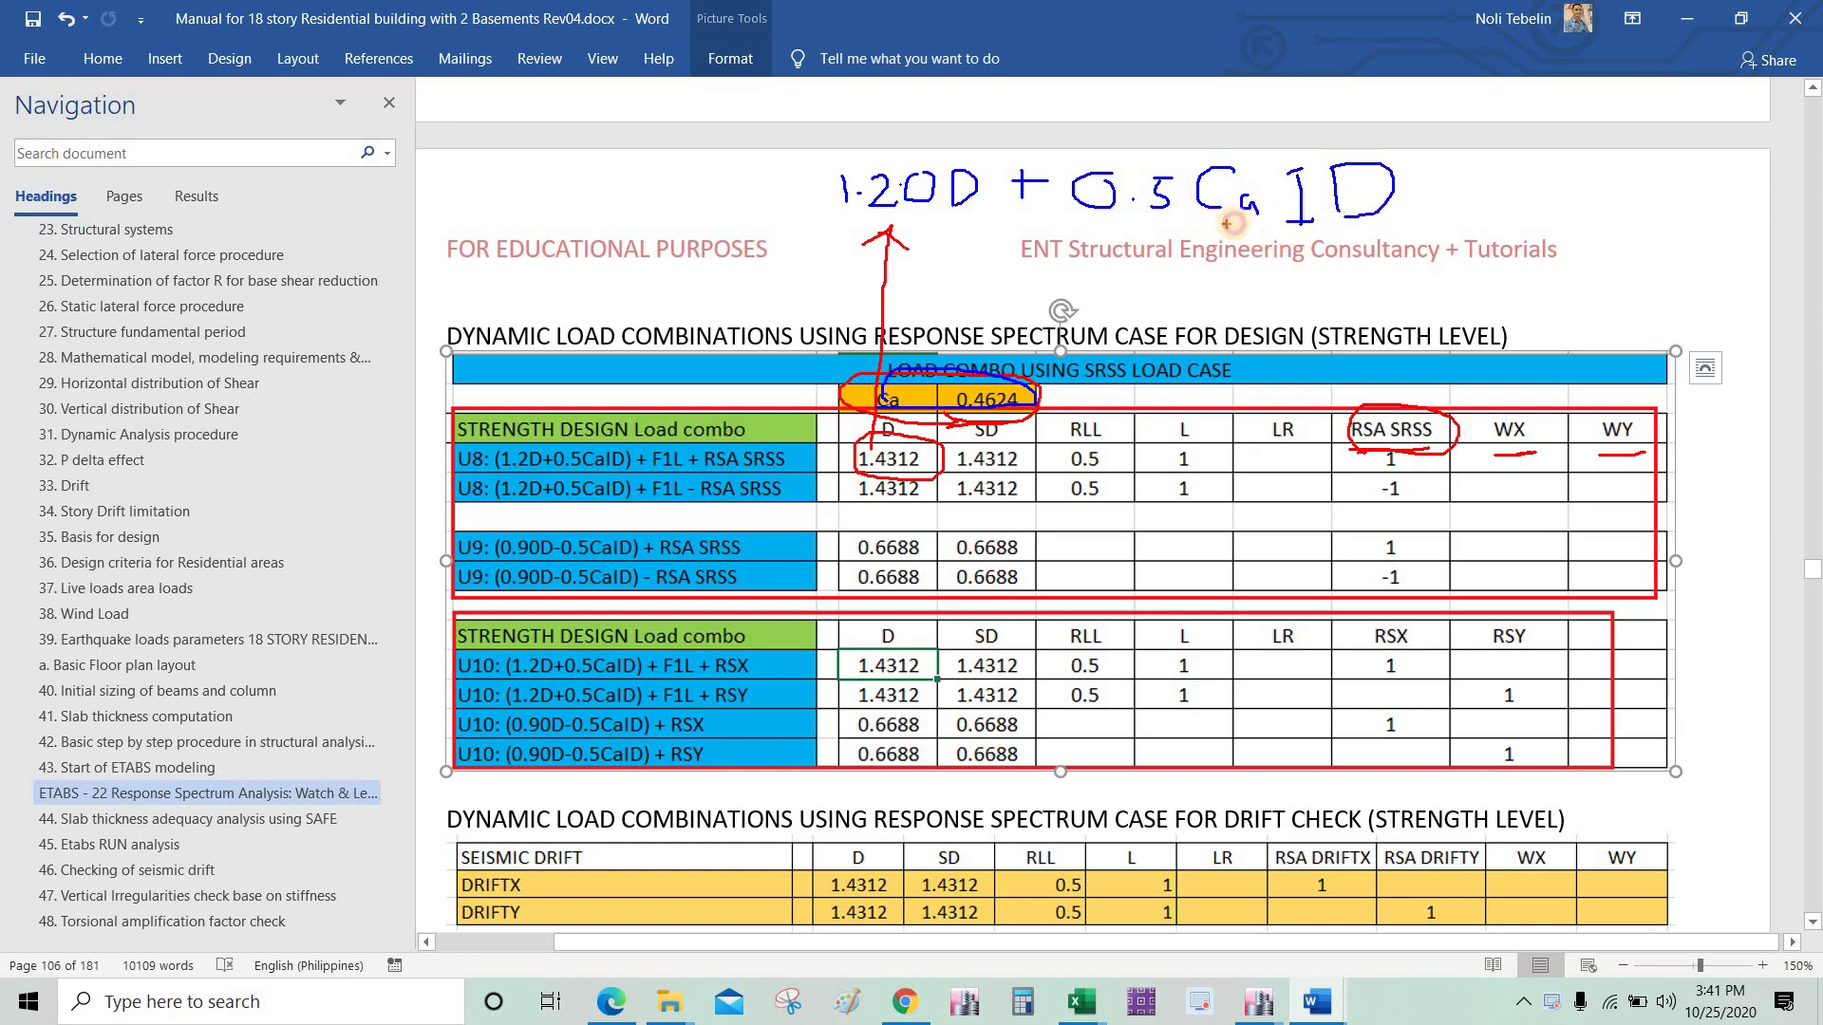
drag(1212, 225, 1307, 228)
mouse_move(936, 453)
mouse_down()
mouse_move(864, 441)
mouse_move(848, 496)
mouse_move(937, 506)
mouse_move(943, 444)
mouse_up()
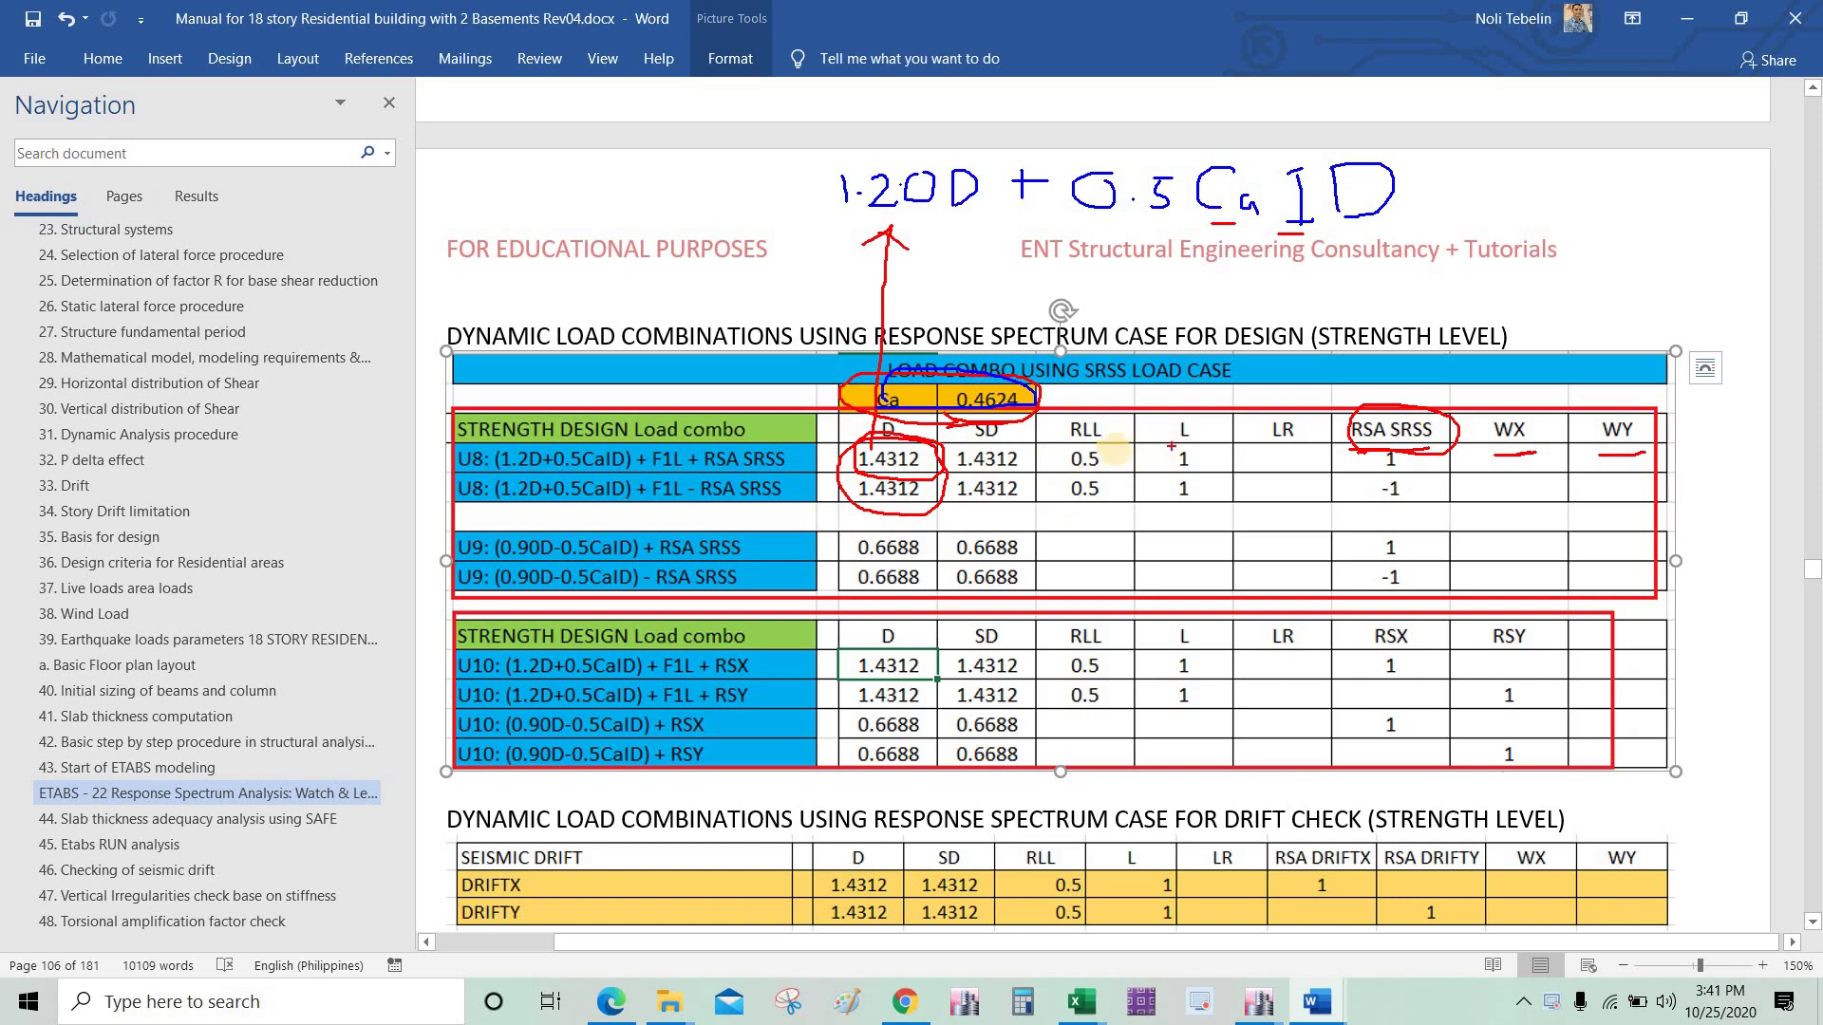
drag(1179, 443, 1216, 443)
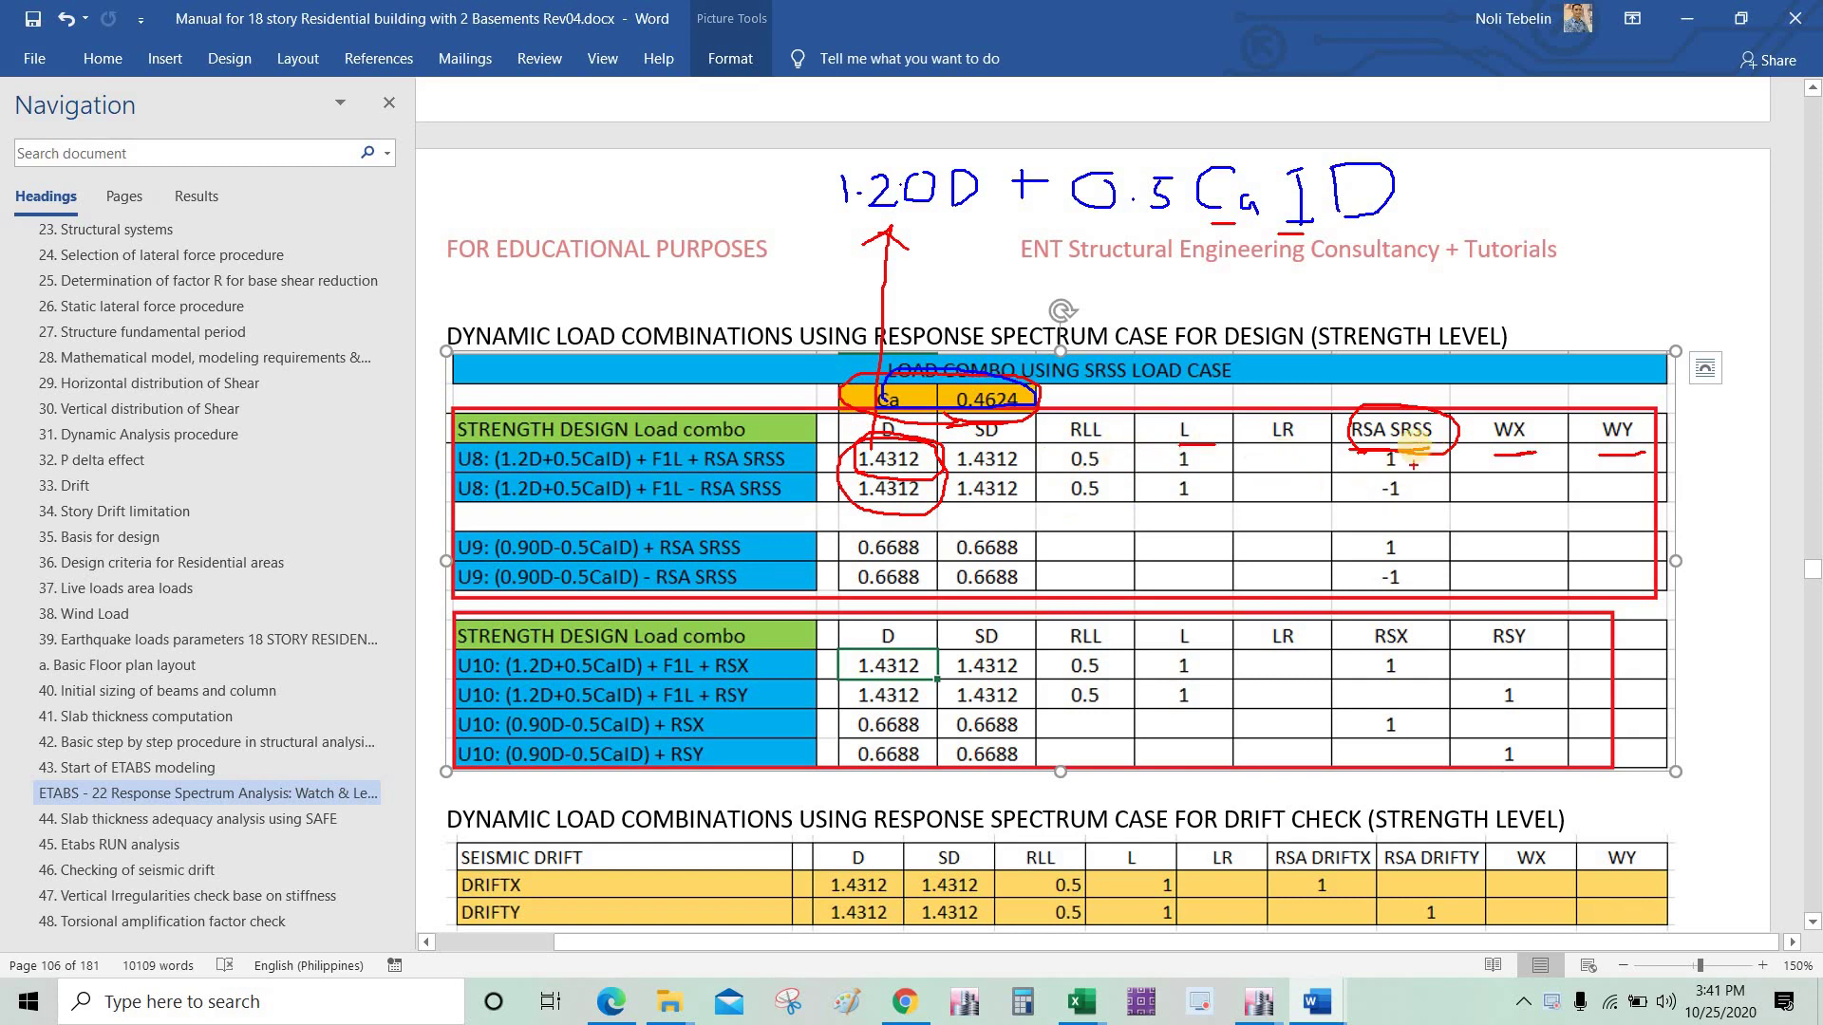
drag(1350, 455, 1445, 449)
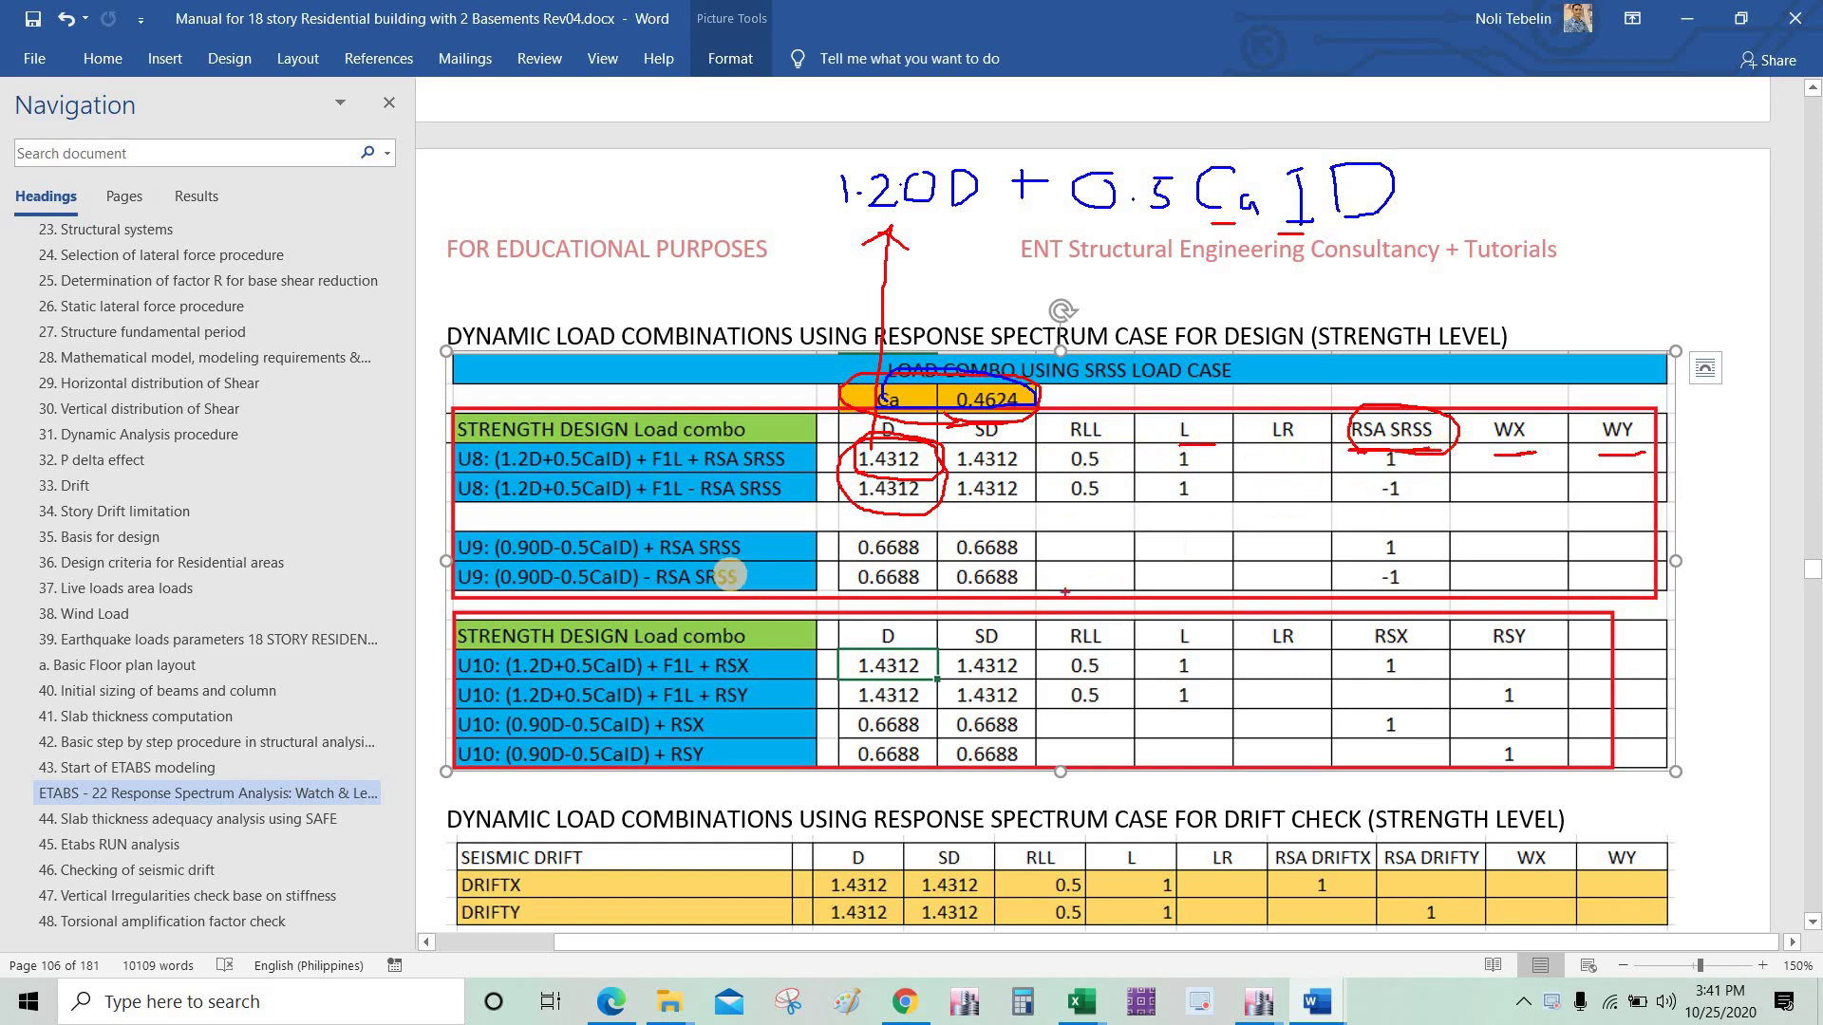
Step: Mark the U9 D factor 0.6688, write 0.90D − 0.5CaID in green, then clear all ink
drag(852, 562, 944, 562)
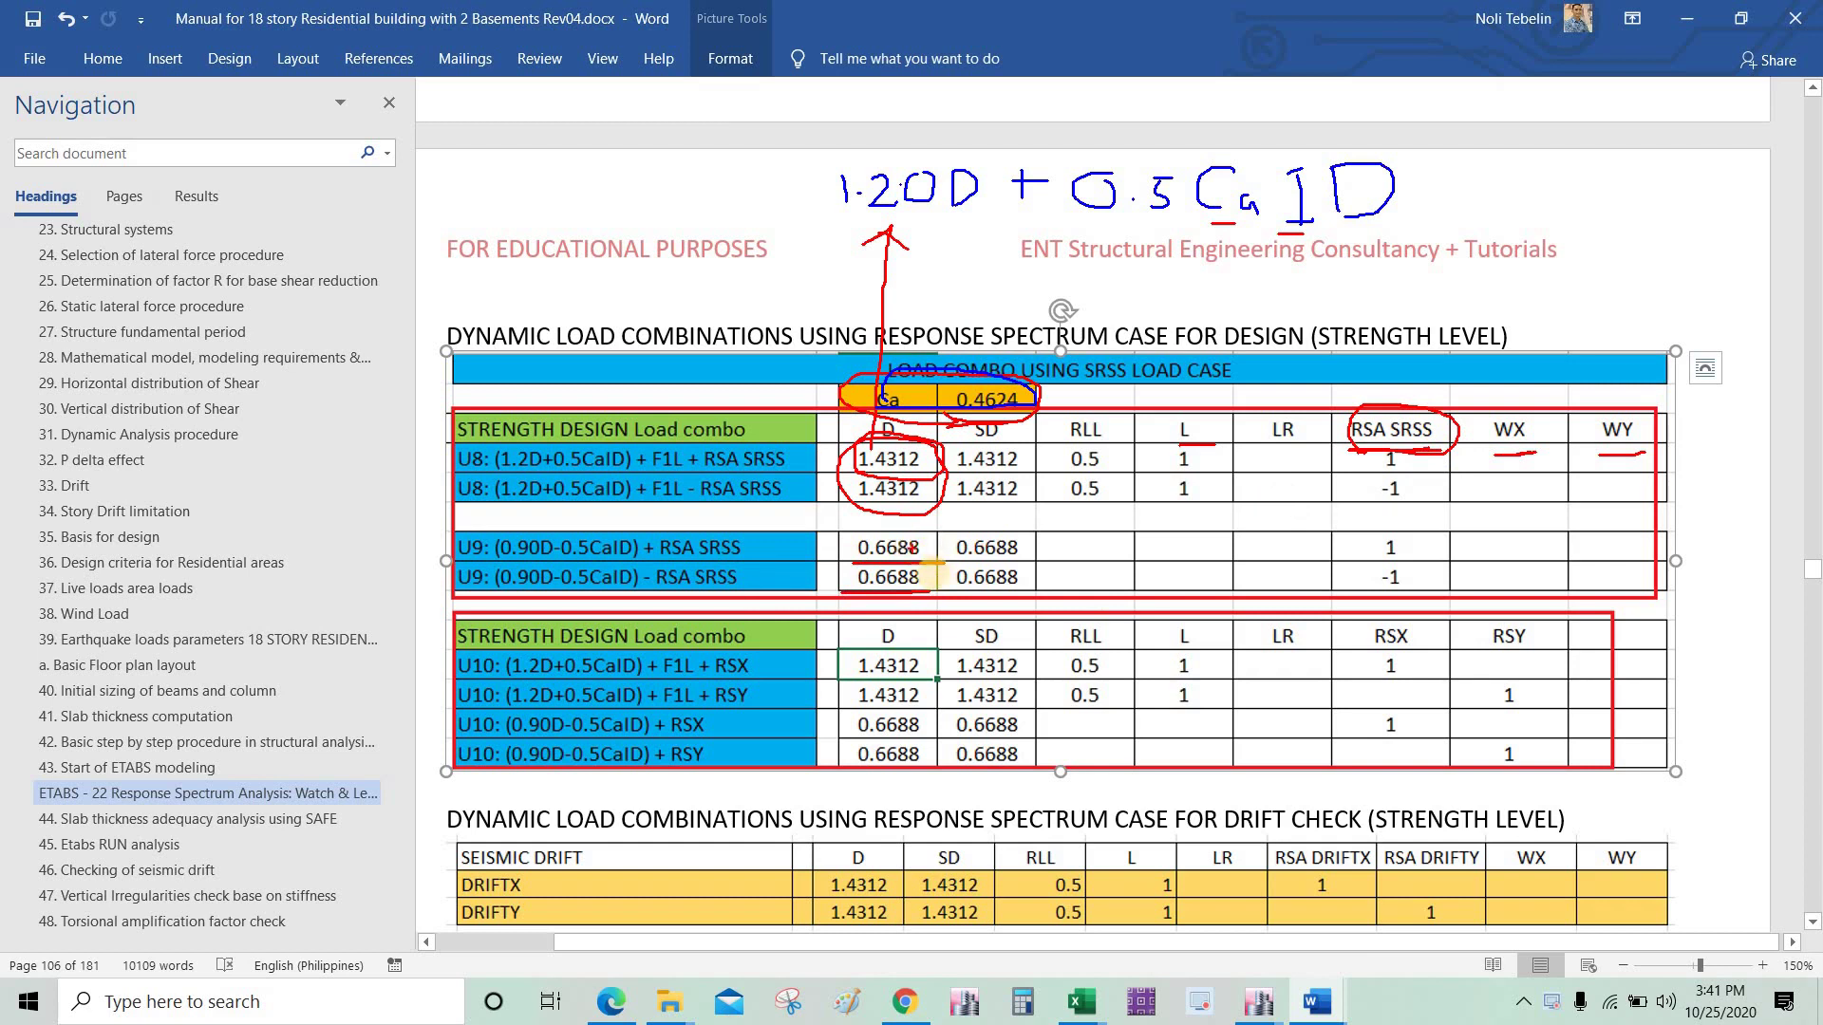
mouse_move(921, 528)
mouse_down()
mouse_move(837, 555)
mouse_move(926, 565)
mouse_move(675, 303)
mouse_move(612, 210)
mouse_move(598, 224)
mouse_up()
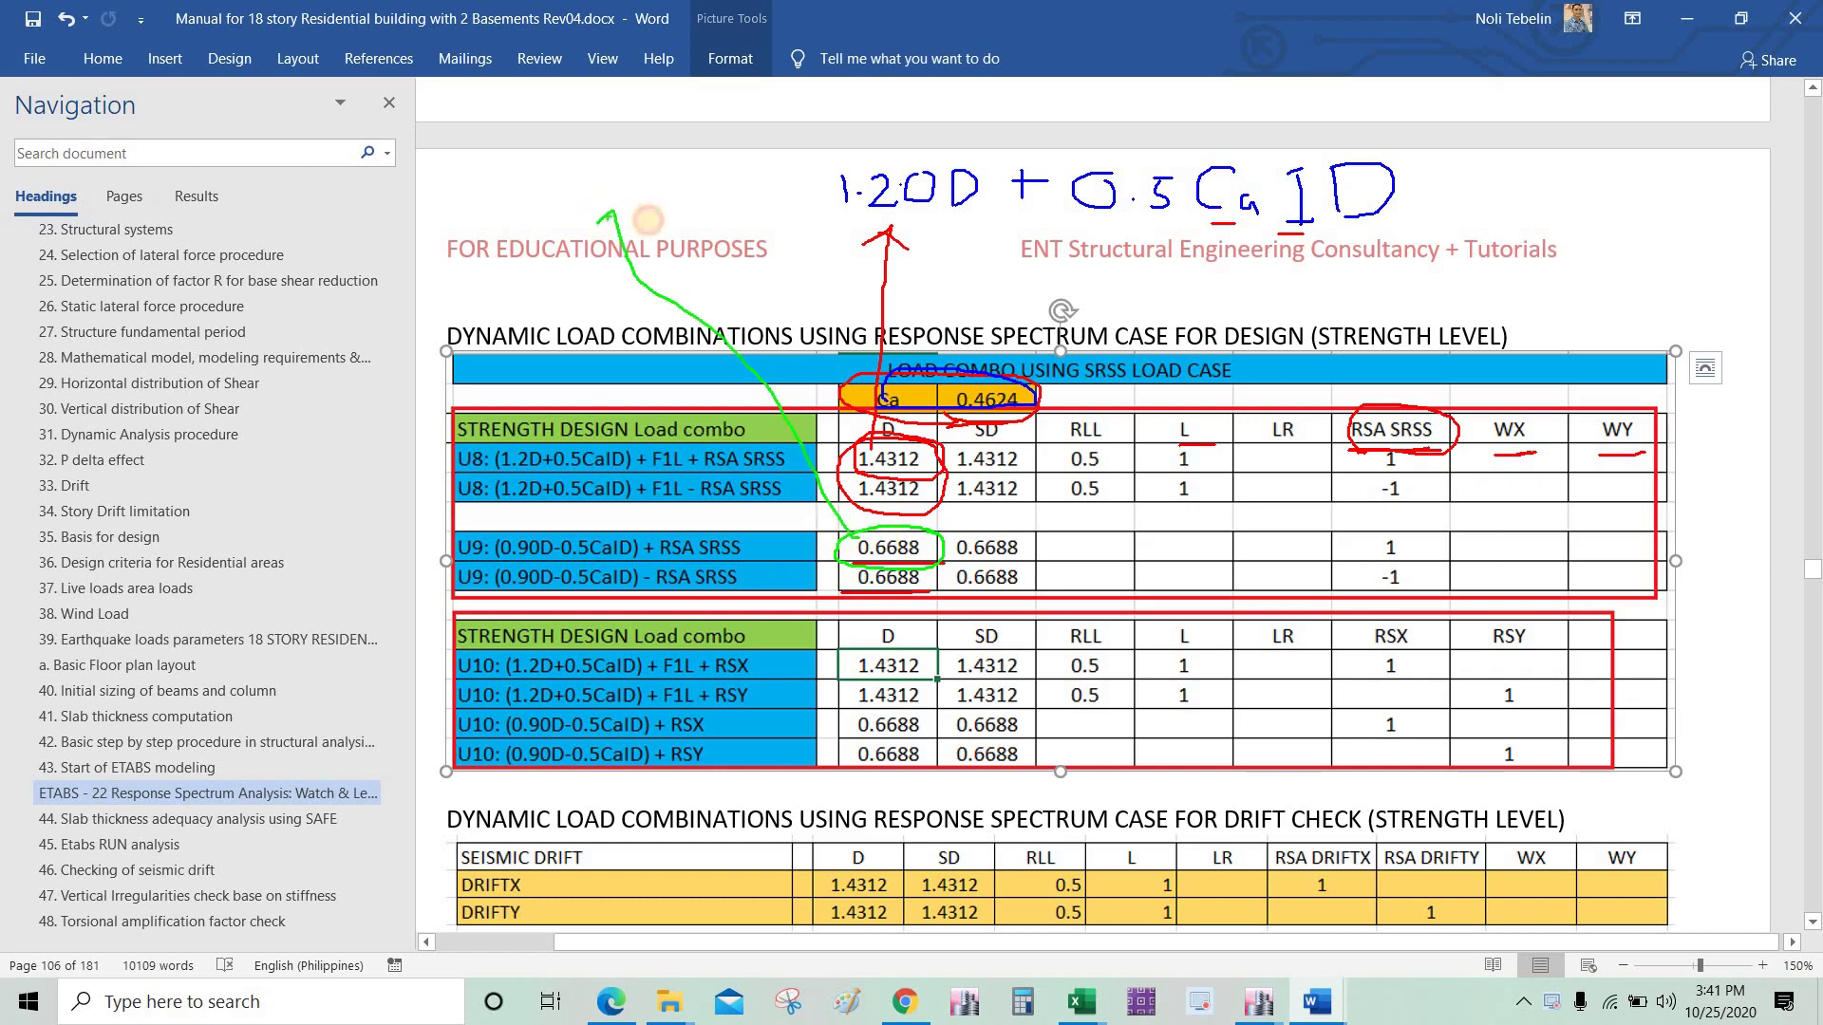
mouse_move(494, 163)
mouse_down()
mouse_move(464, 190)
mouse_move(551, 172)
mouse_move(565, 200)
mouse_up()
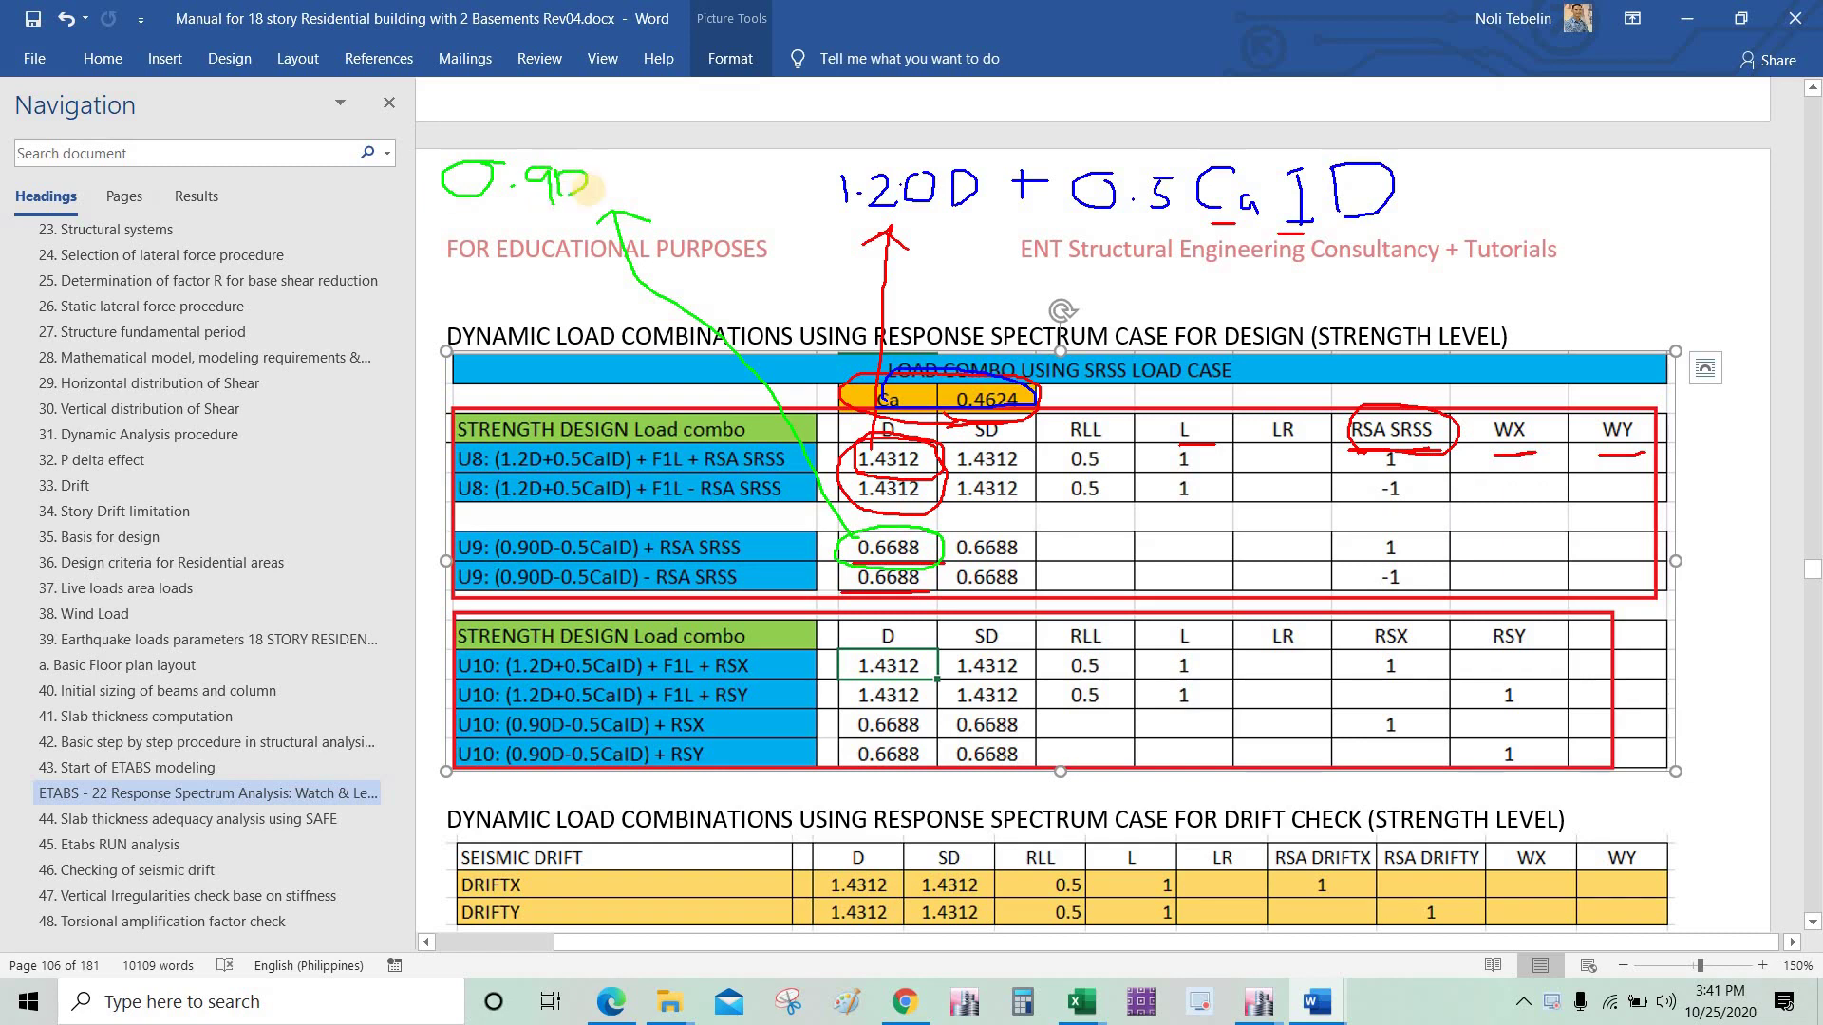
click(671, 197)
mouse_move(707, 171)
mouse_down()
mouse_move(682, 203)
mouse_move(737, 181)
mouse_move(789, 224)
mouse_move(796, 170)
mouse_move(805, 237)
mouse_move(831, 208)
mouse_move(807, 237)
mouse_up()
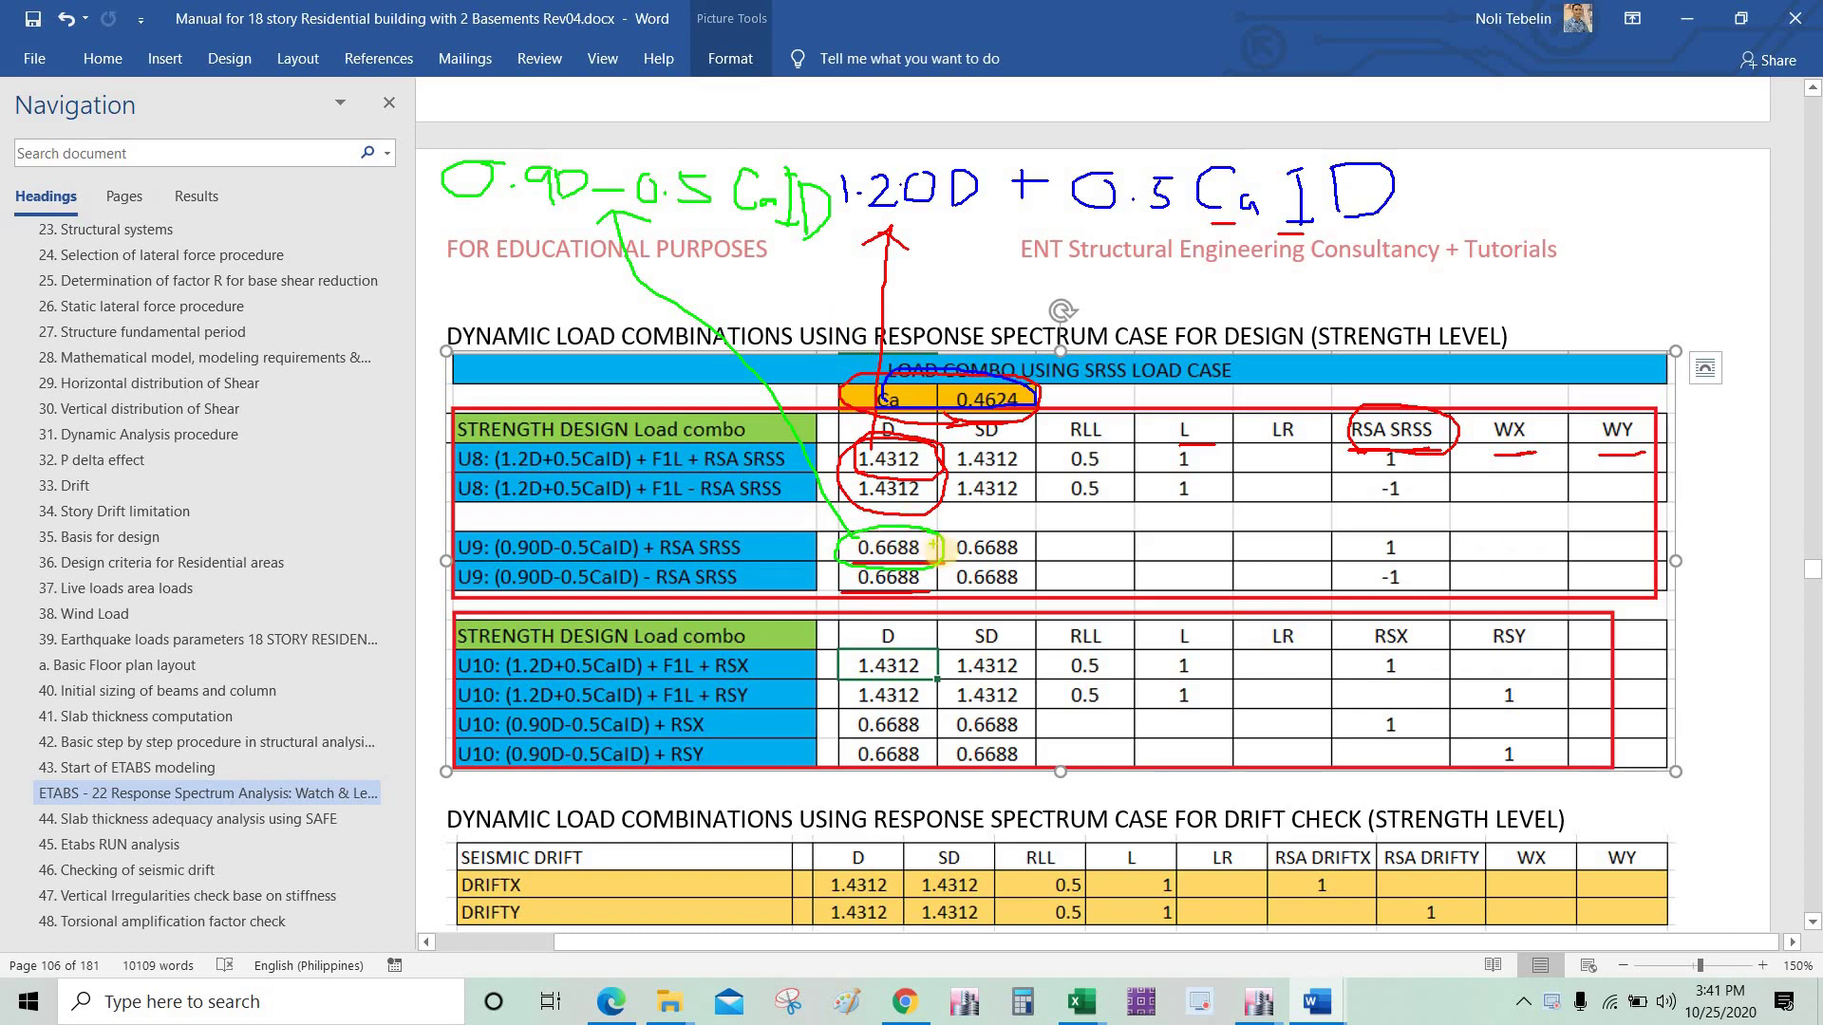
key(Escape)
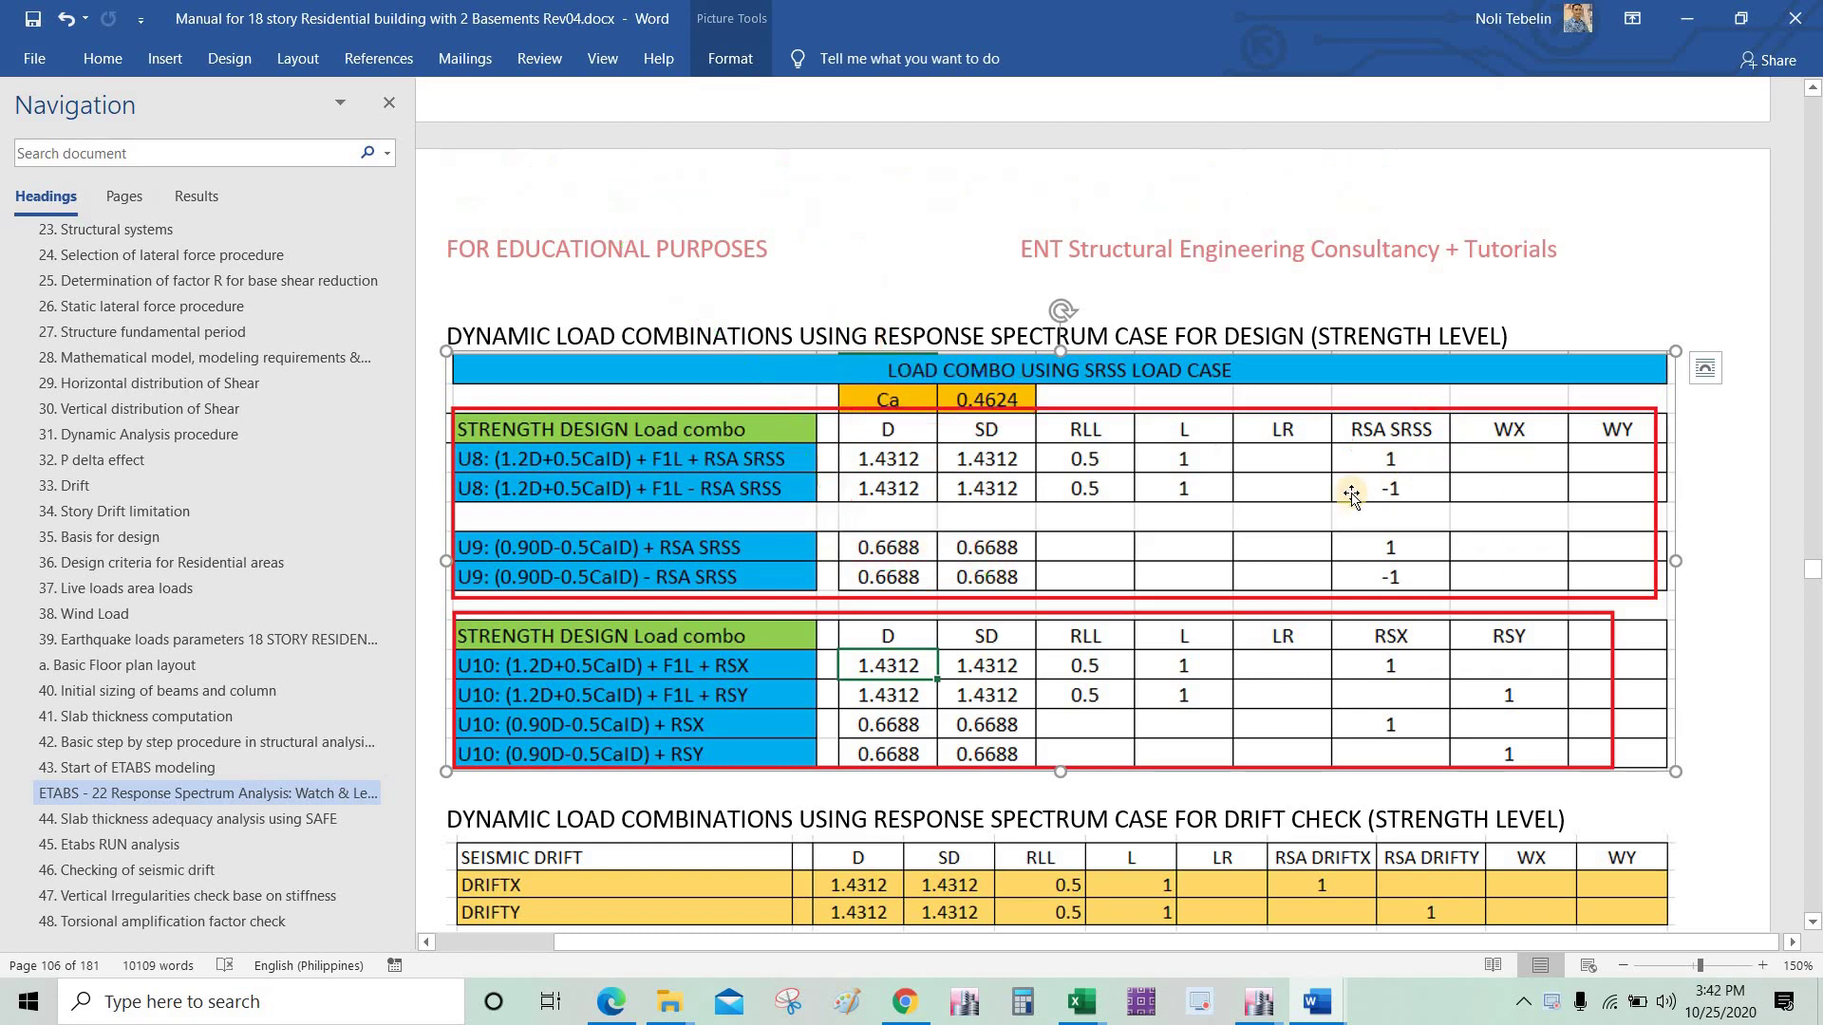
Step: Circle the RSA SRSS header in green and the RSX header in red
scroll(1198, 549, down, 1)
scroll(1140, 543, down, 1)
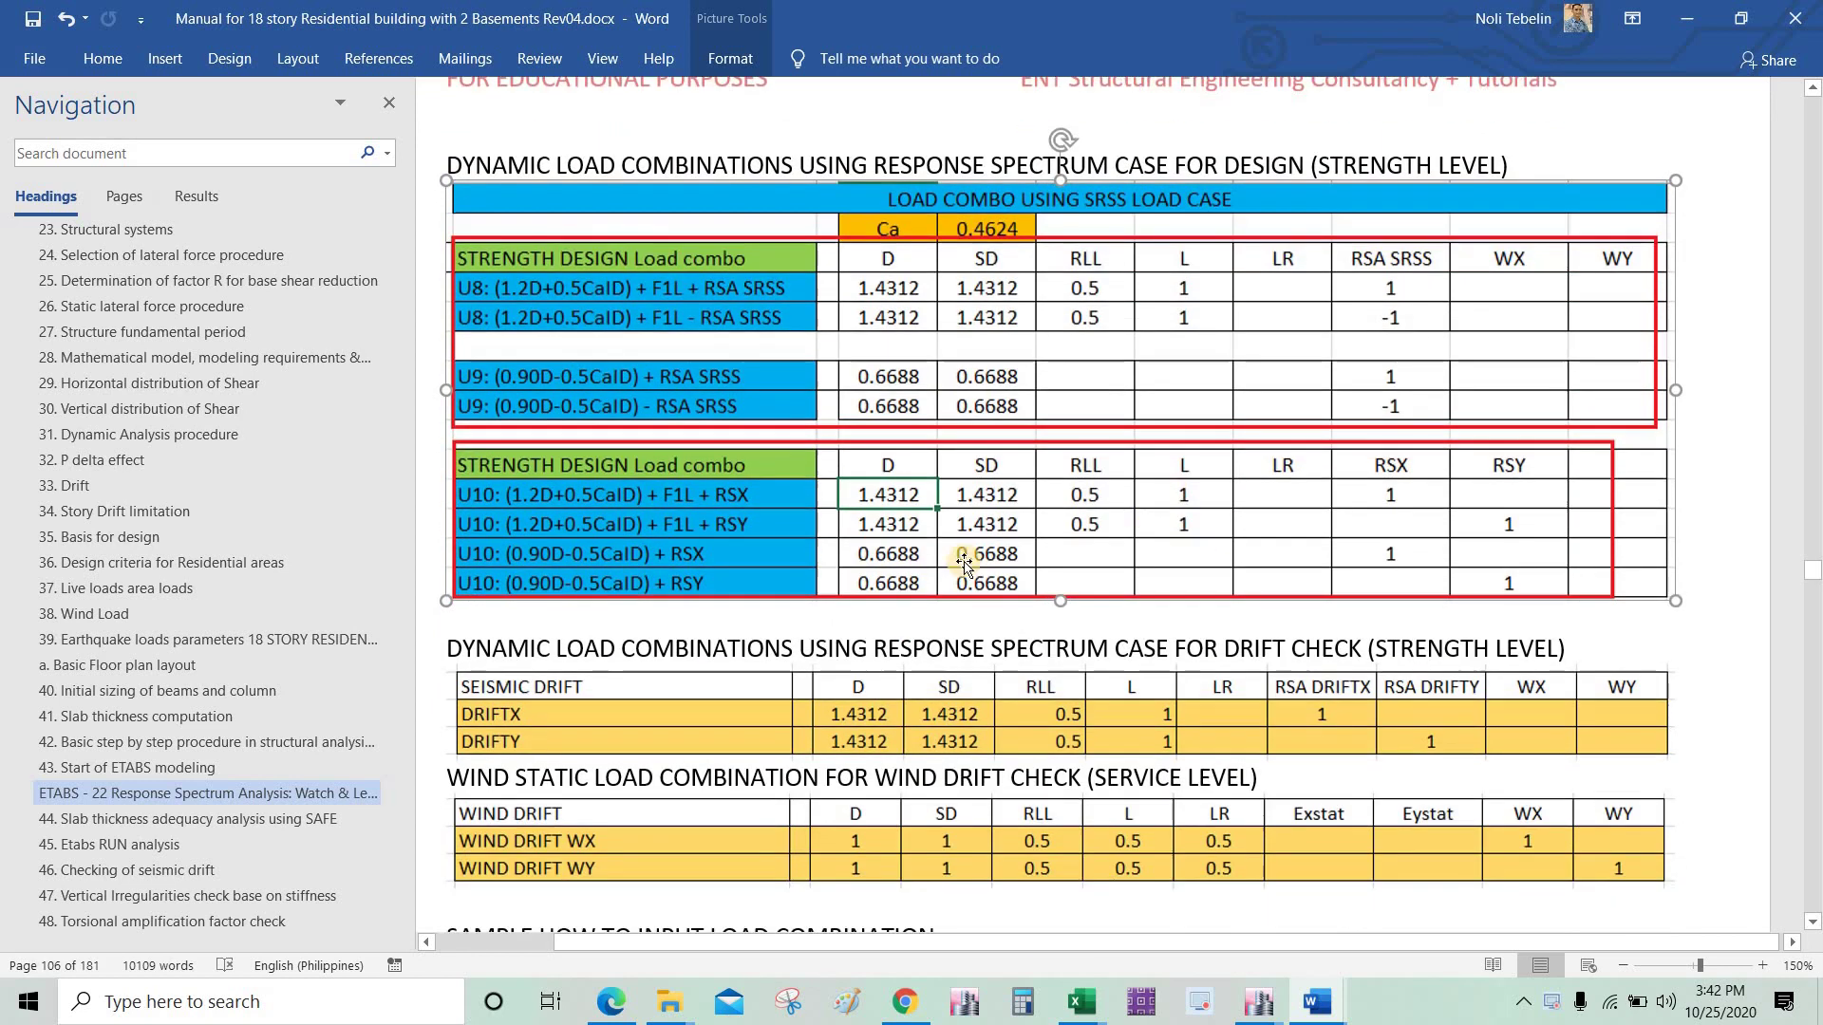
scroll(1035, 549, up, 1)
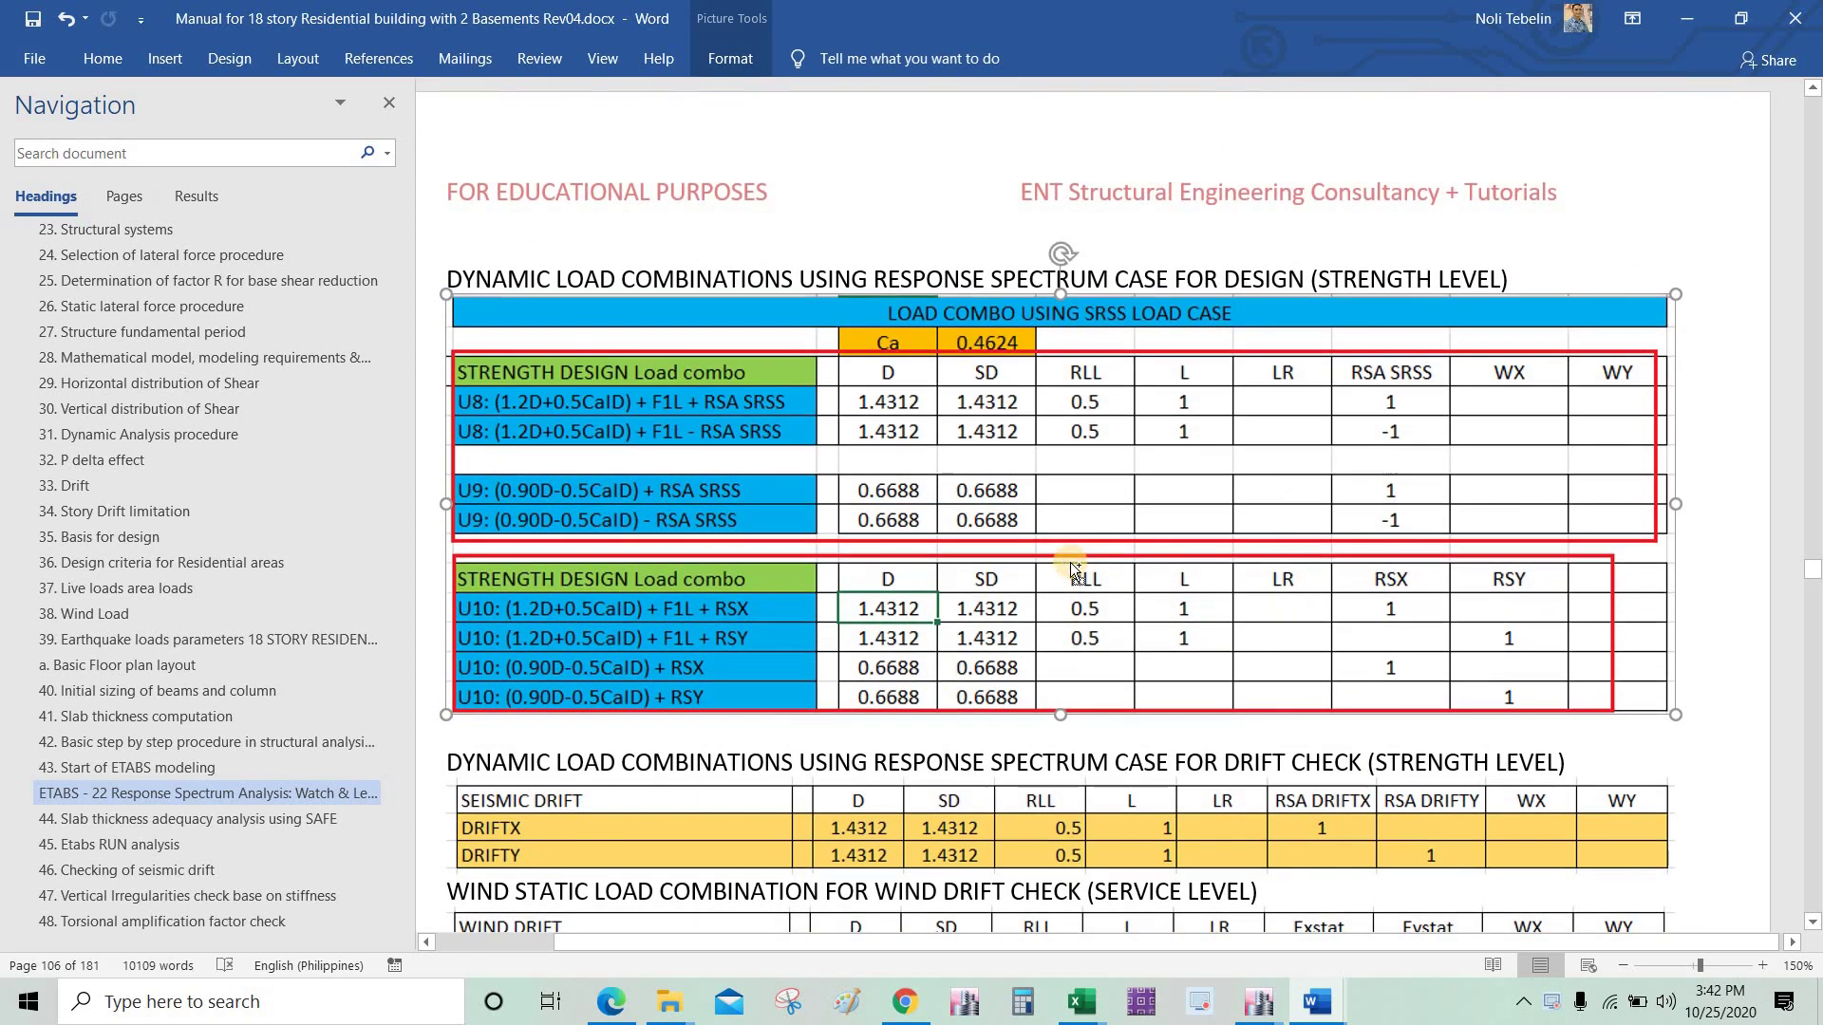
mouse_move(1336, 380)
mouse_down()
mouse_move(1443, 353)
mouse_move(1322, 375)
mouse_move(1340, 396)
mouse_up()
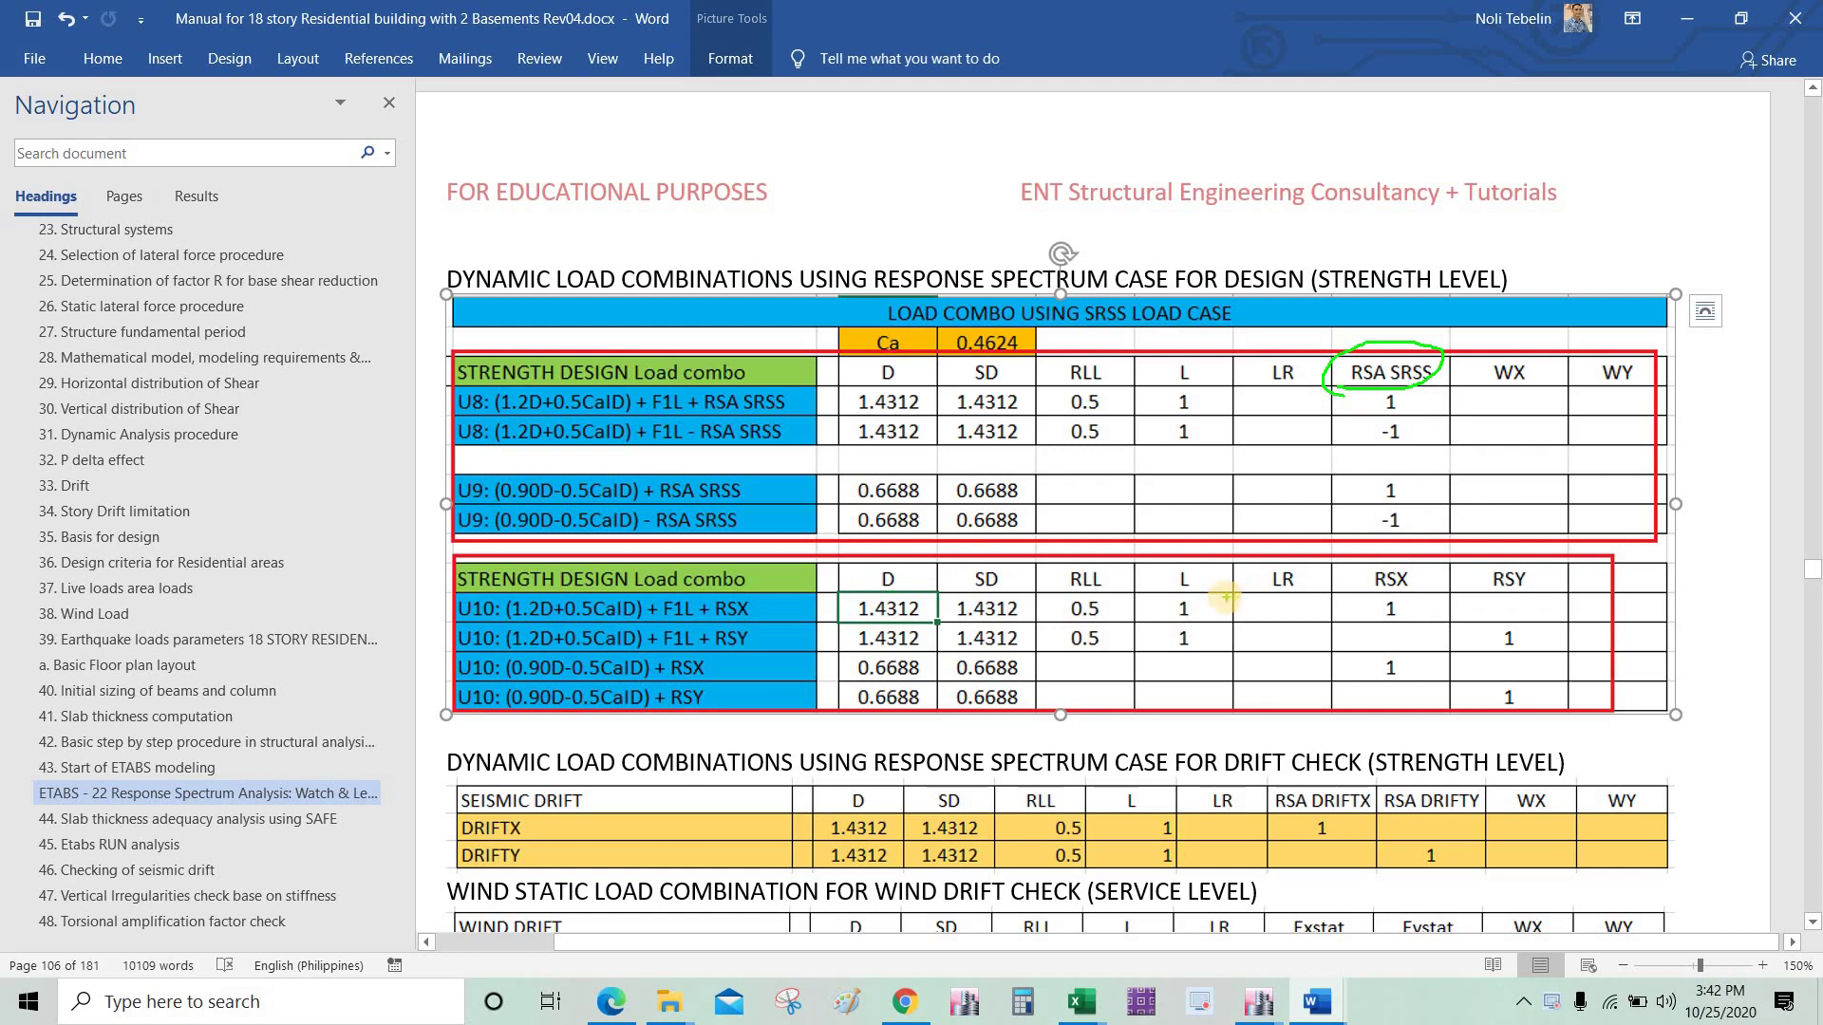
key(r)
mouse_move(1438, 569)
mouse_down()
mouse_move(1363, 590)
mouse_move(1438, 569)
mouse_move(1519, 591)
mouse_move(1543, 553)
mouse_move(1493, 550)
mouse_up()
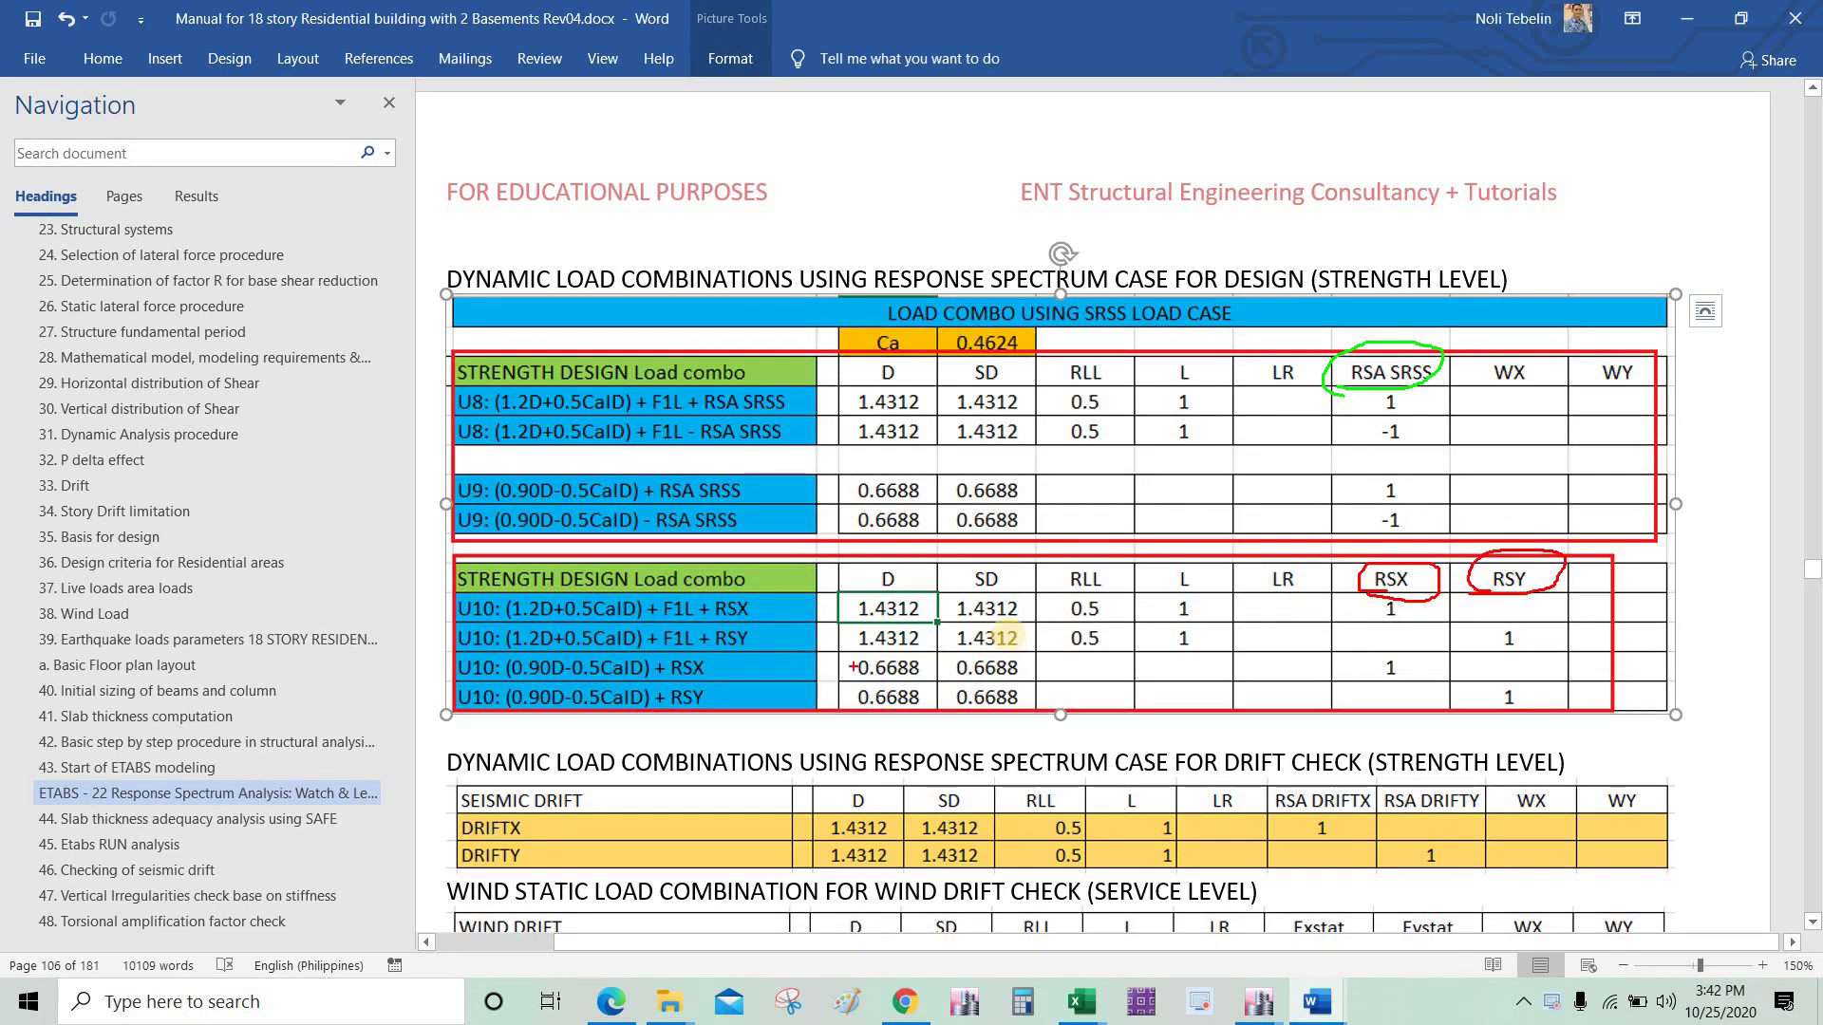
Step: Loop the U8, U9 and U10 load factors, then clear the ink and scroll down
mouse_move(1269, 570)
mouse_down()
mouse_move(888, 563)
mouse_move(1019, 732)
mouse_move(1234, 559)
mouse_up()
drag(1106, 567, 1103, 479)
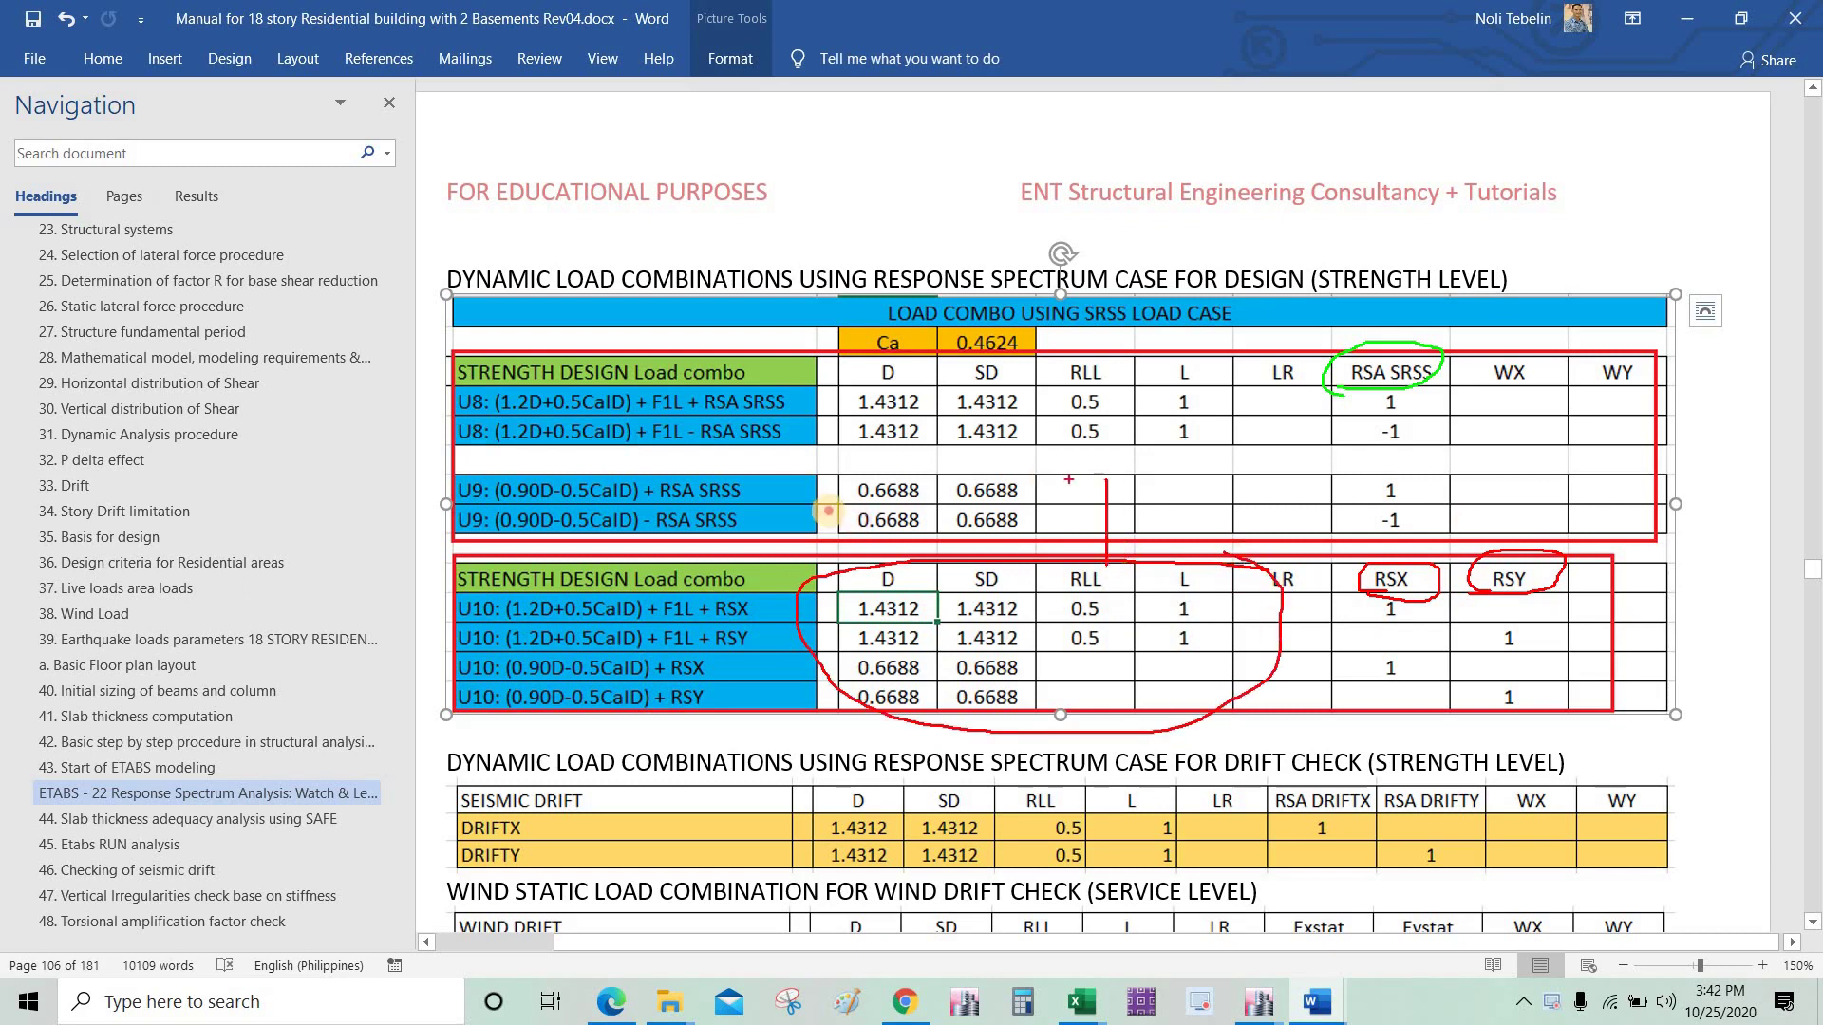
mouse_move(828, 512)
mouse_down()
mouse_move(1272, 493)
mouse_move(1291, 380)
mouse_move(827, 520)
mouse_up()
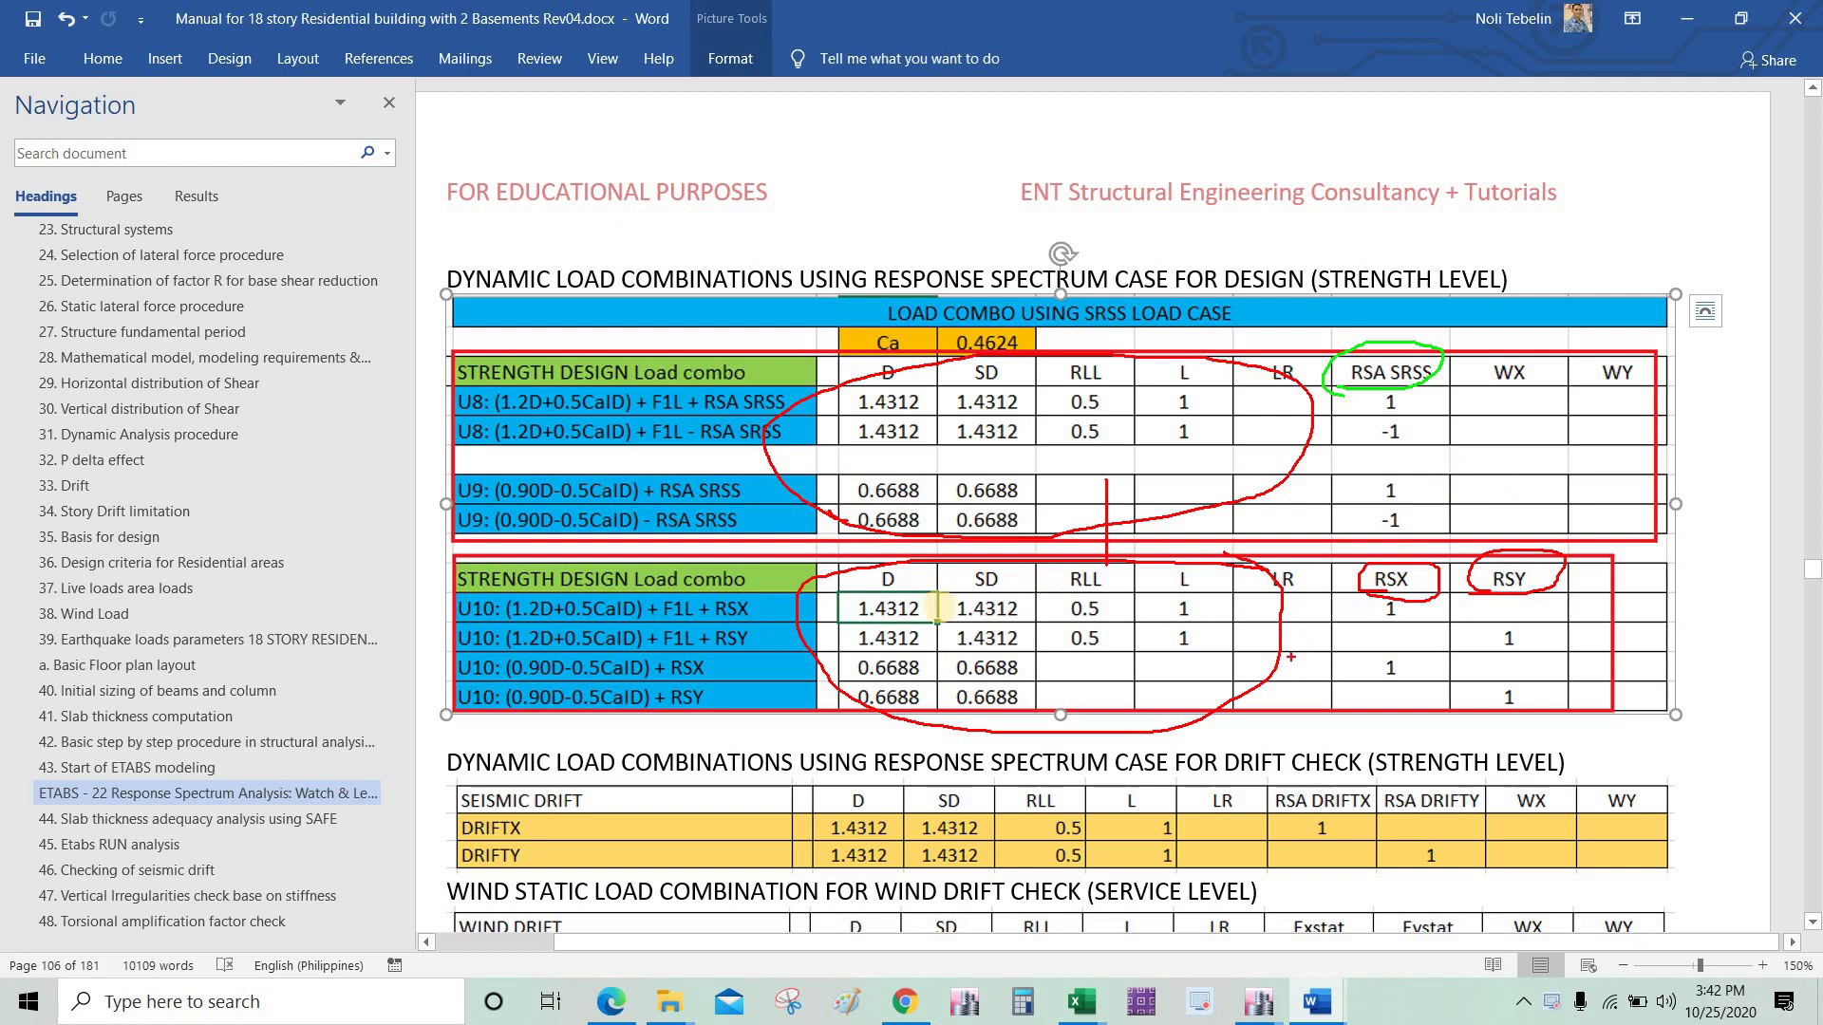
key(Escape)
scroll(887, 608, down, 2)
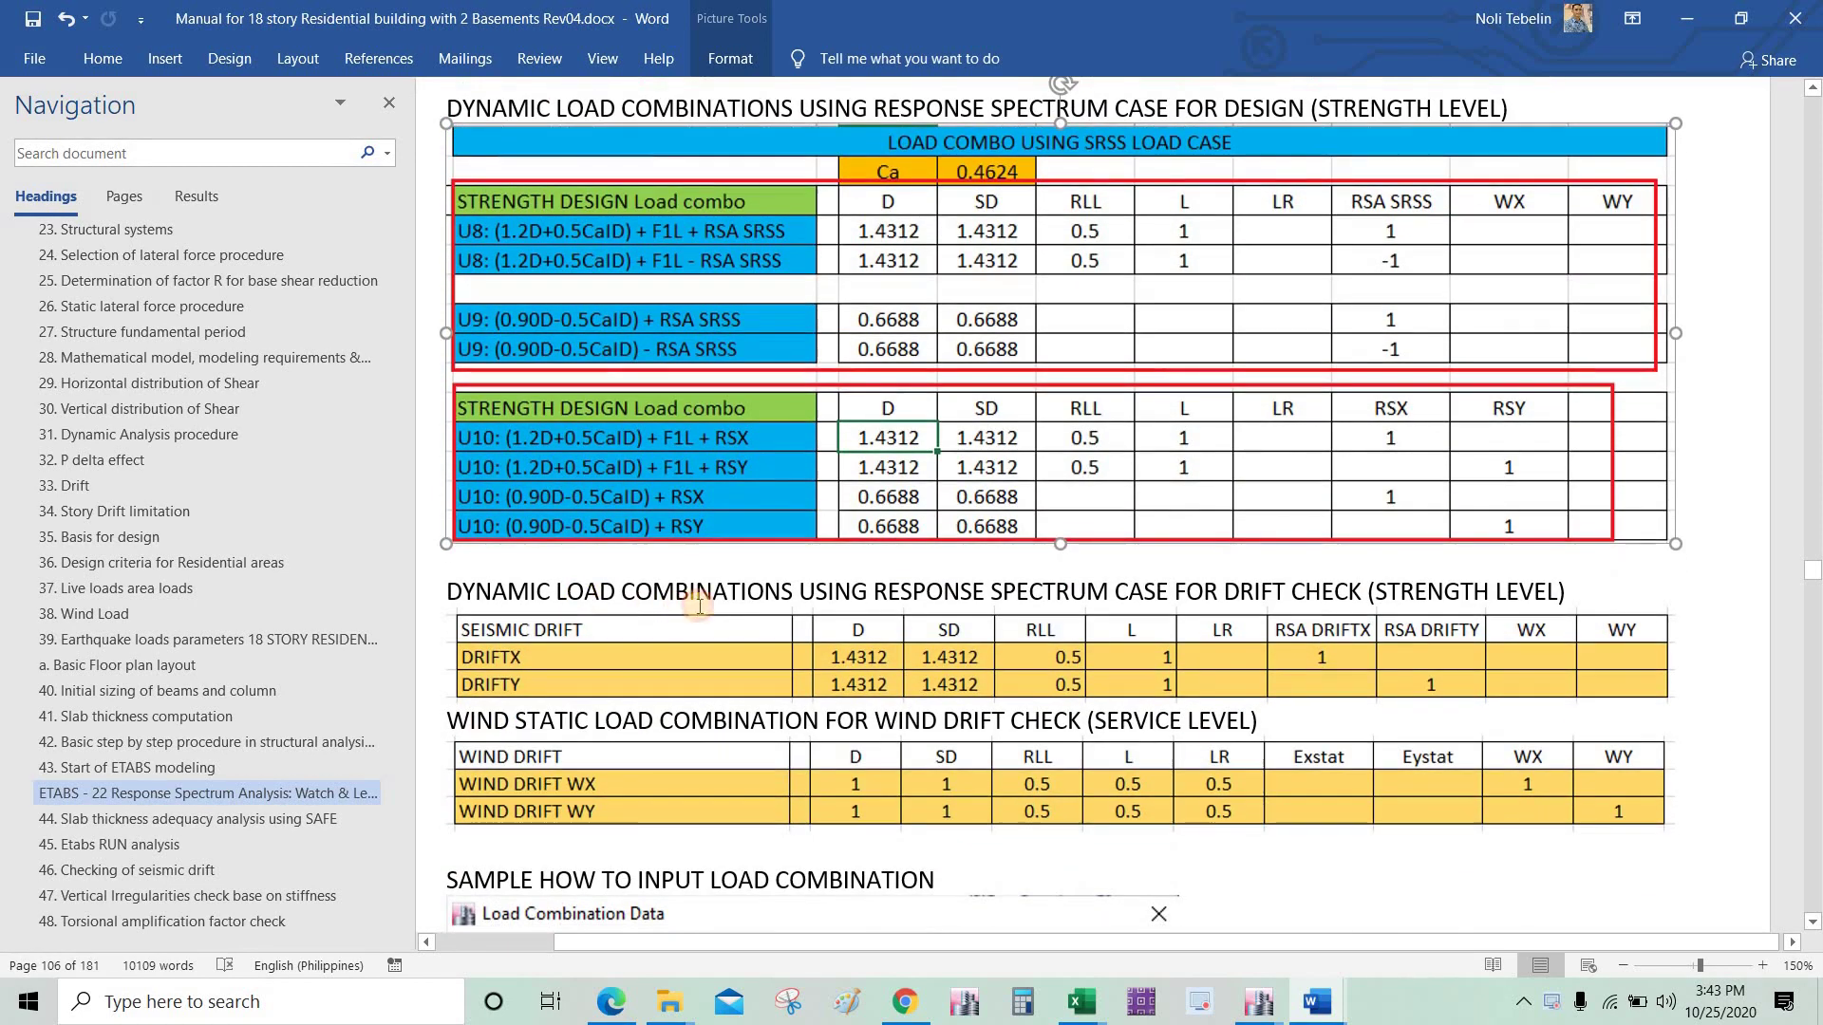
Step: Mark the DRIFTY D factor 1.4312, RSA factor 1, SERVICE LEVEL heading and WX factor, then clear ink
click(714, 598)
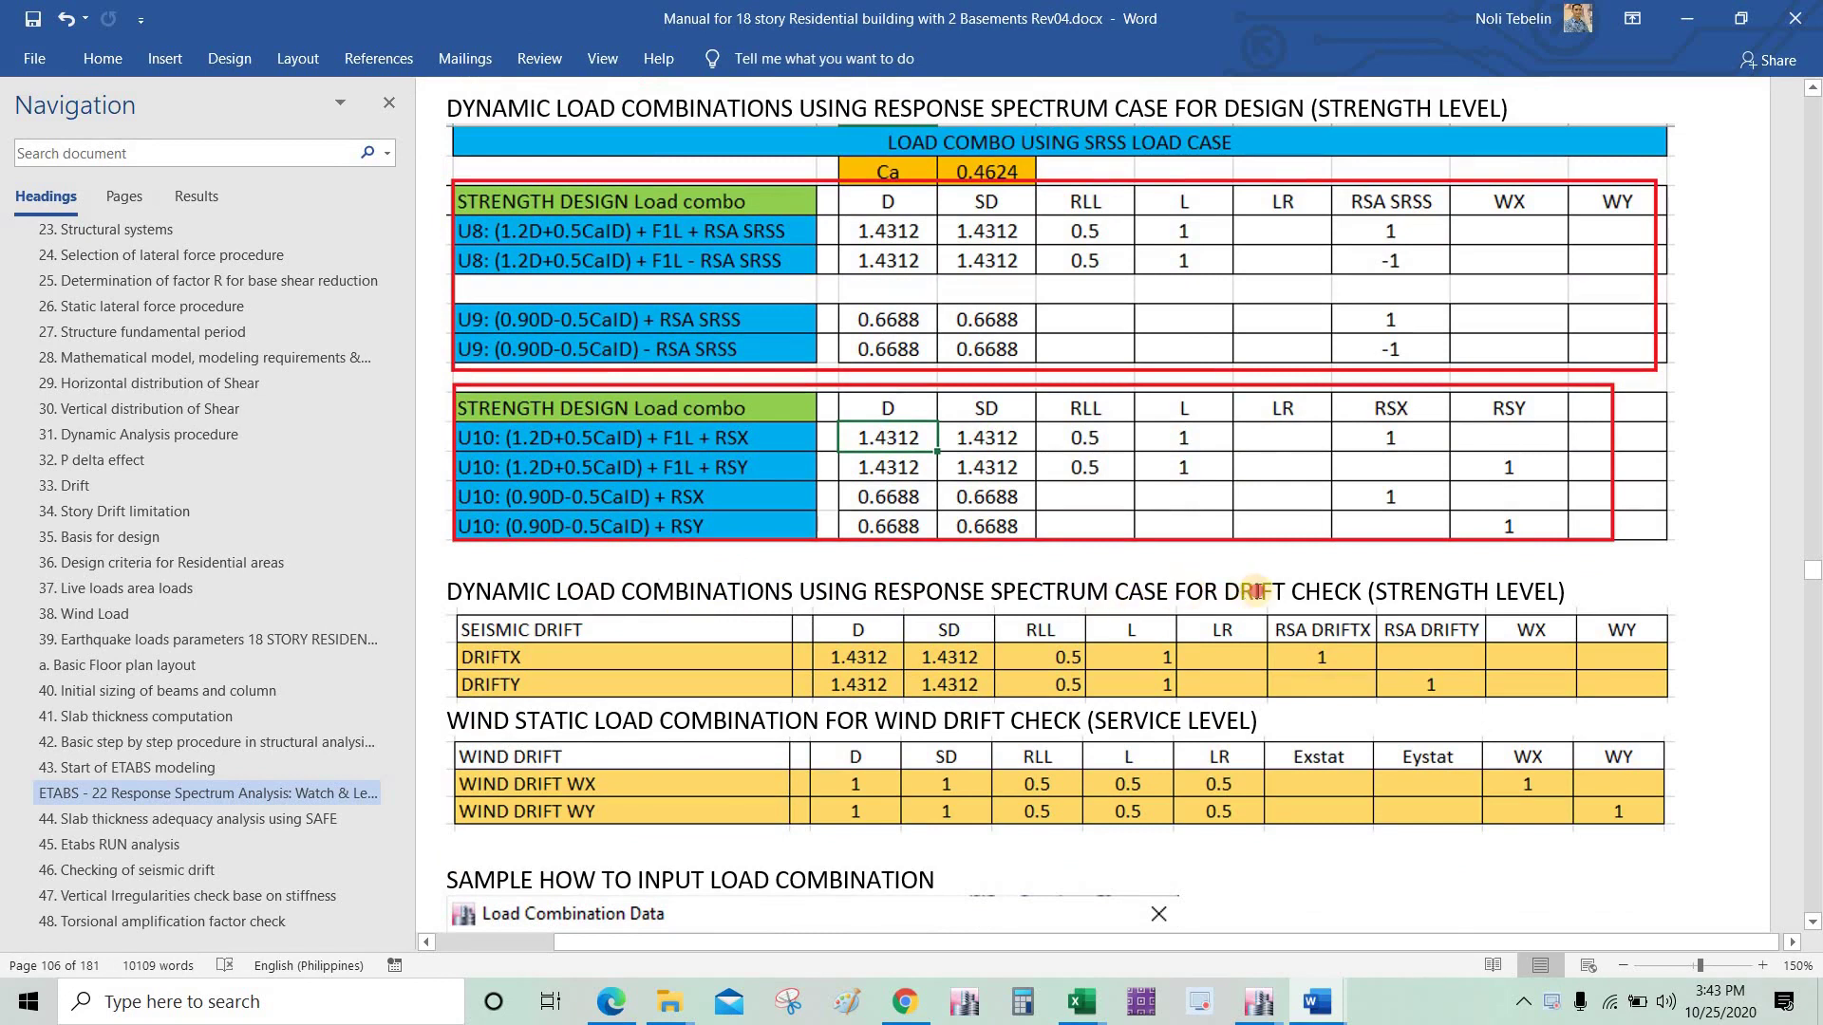
click(1363, 591)
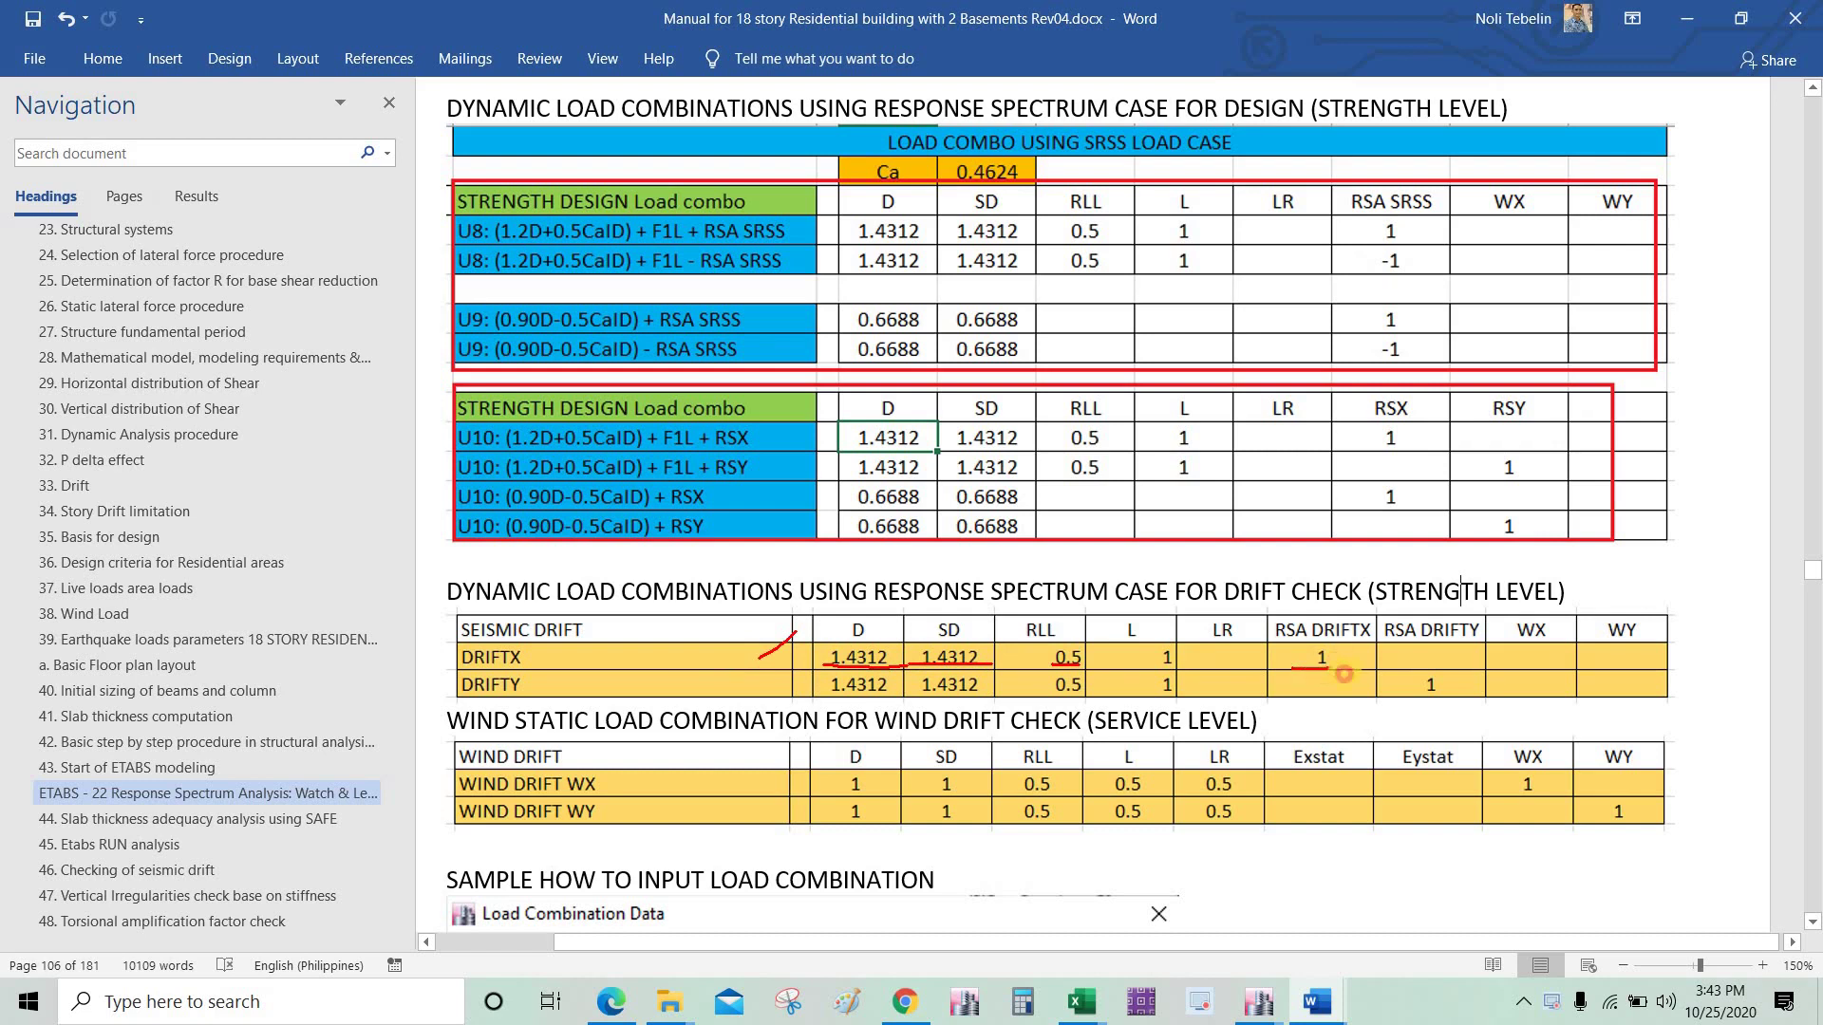
drag(828, 702, 996, 702)
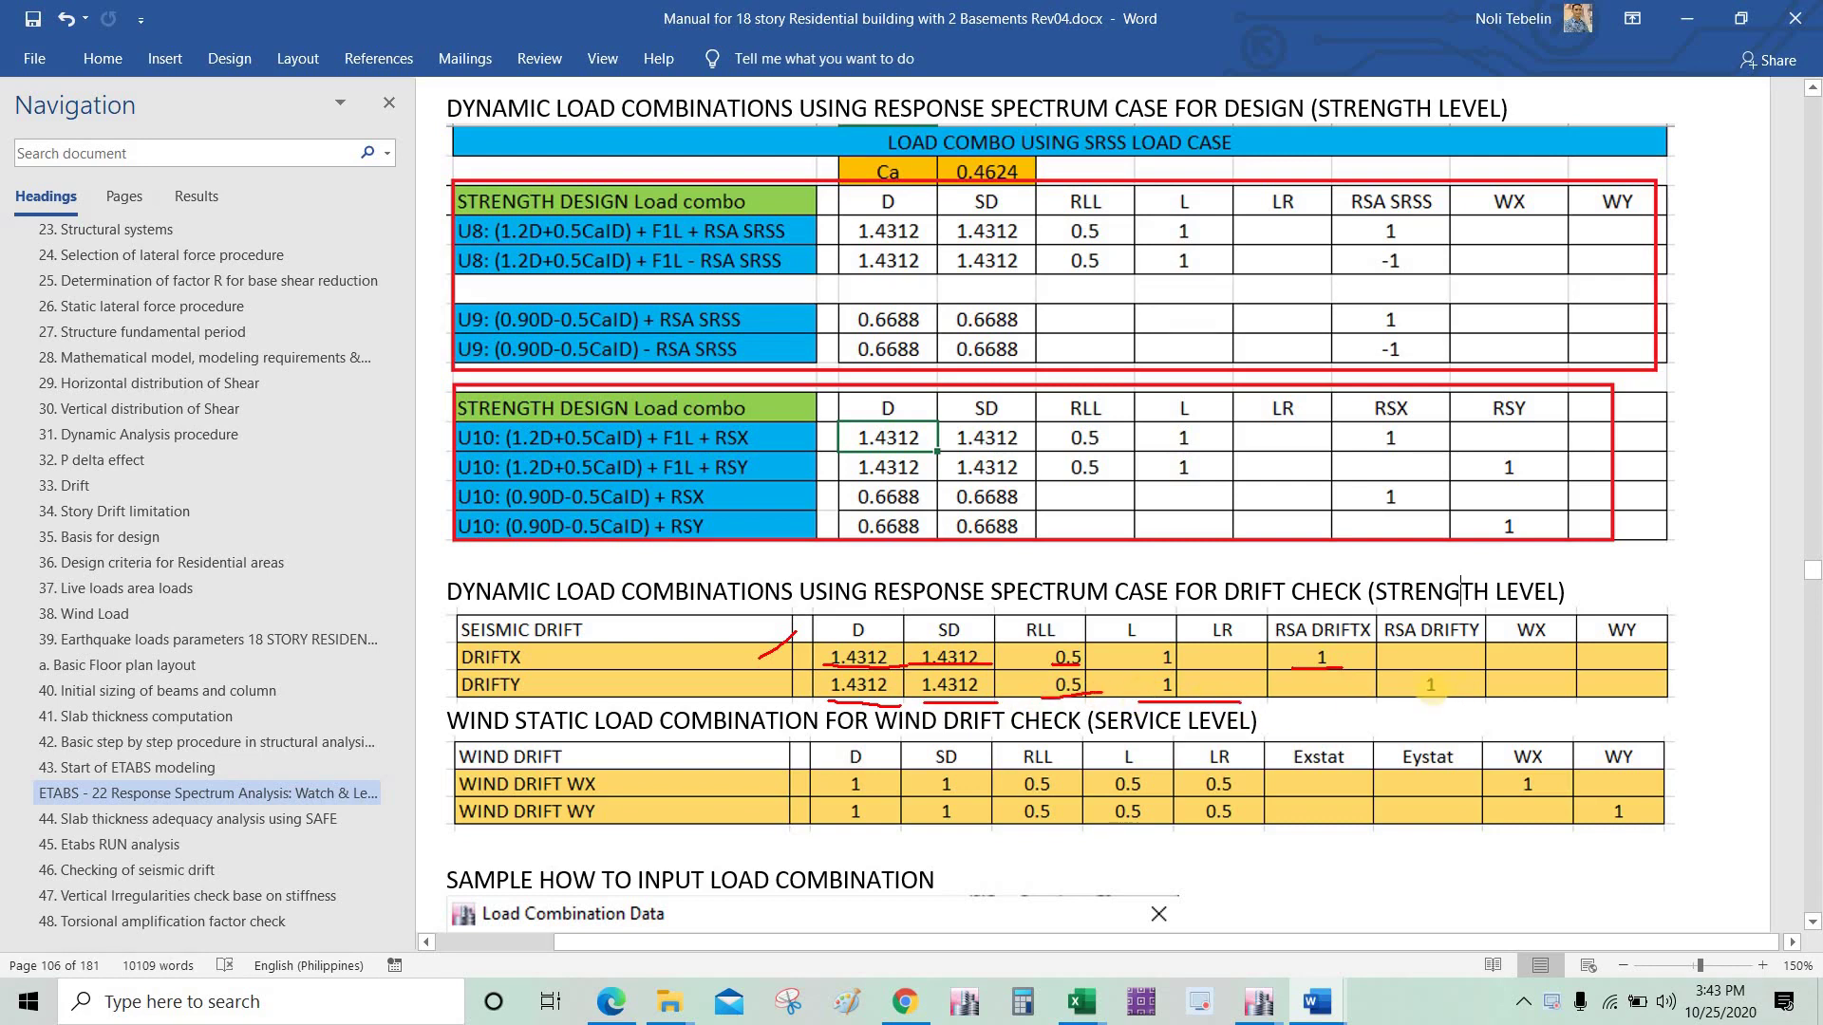
drag(1442, 698, 1400, 701)
drag(1092, 733, 1275, 732)
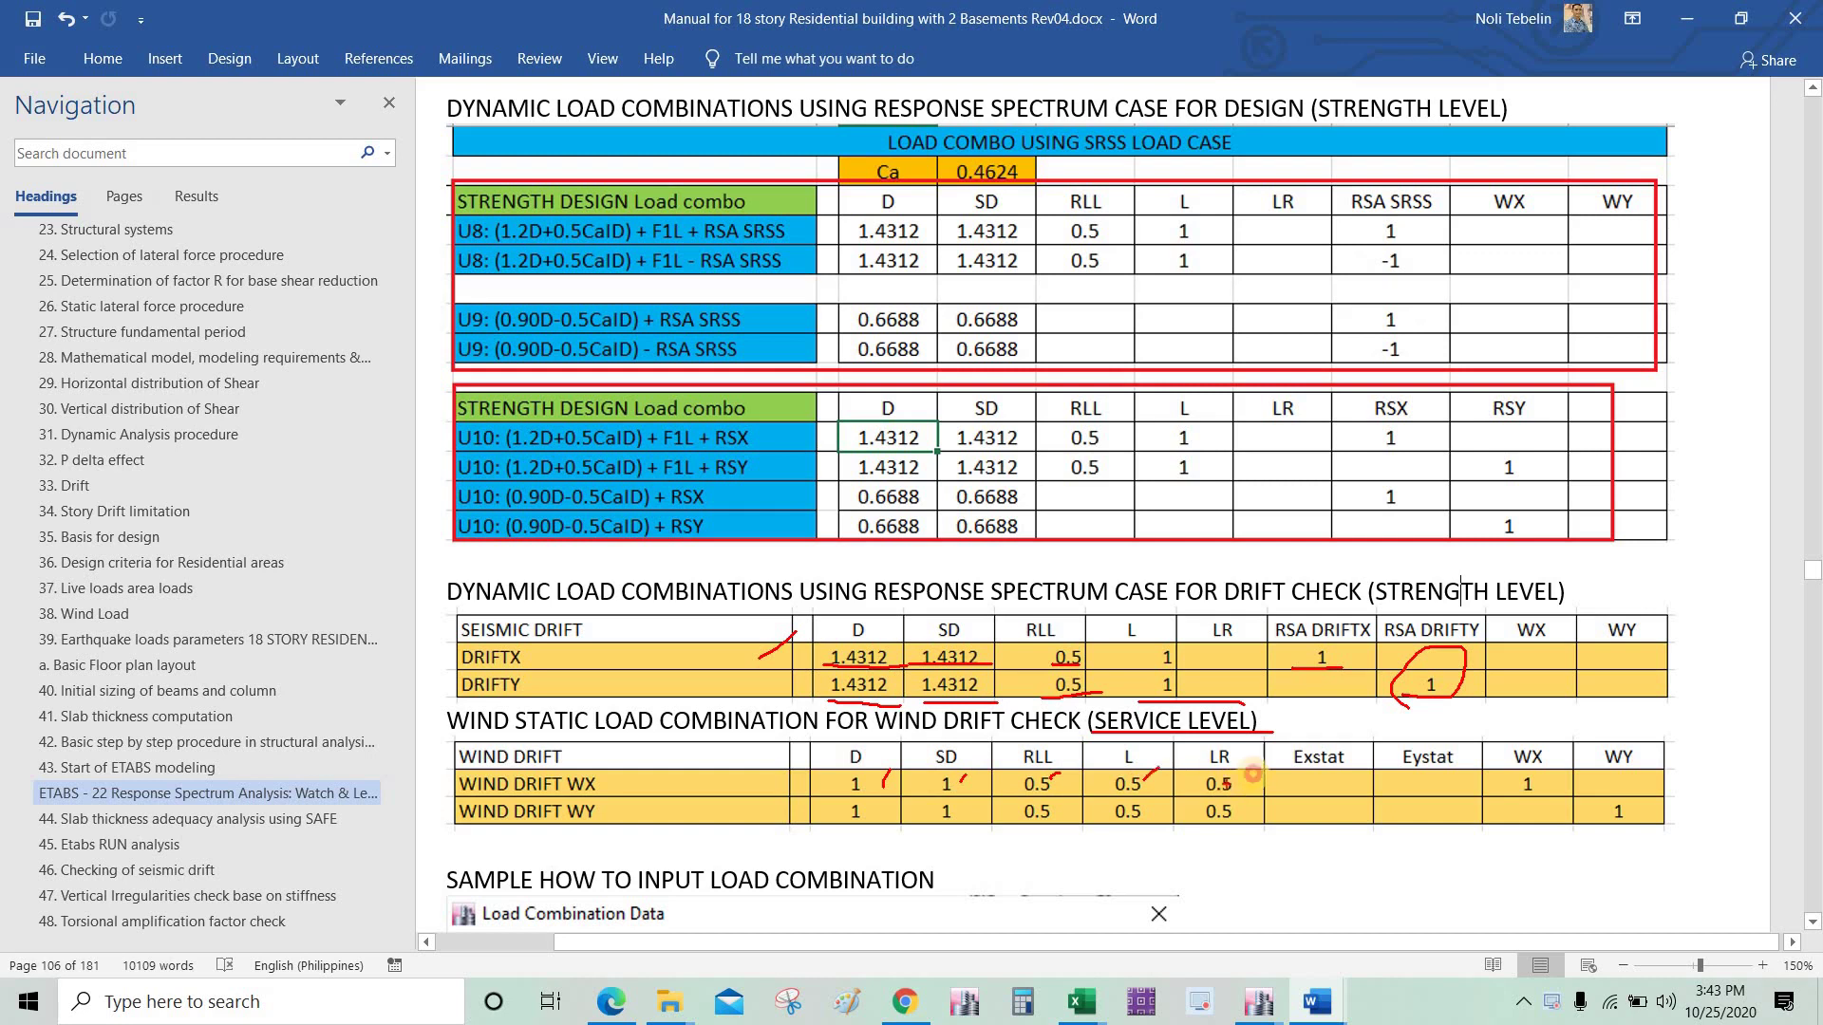
drag(1486, 772, 1509, 789)
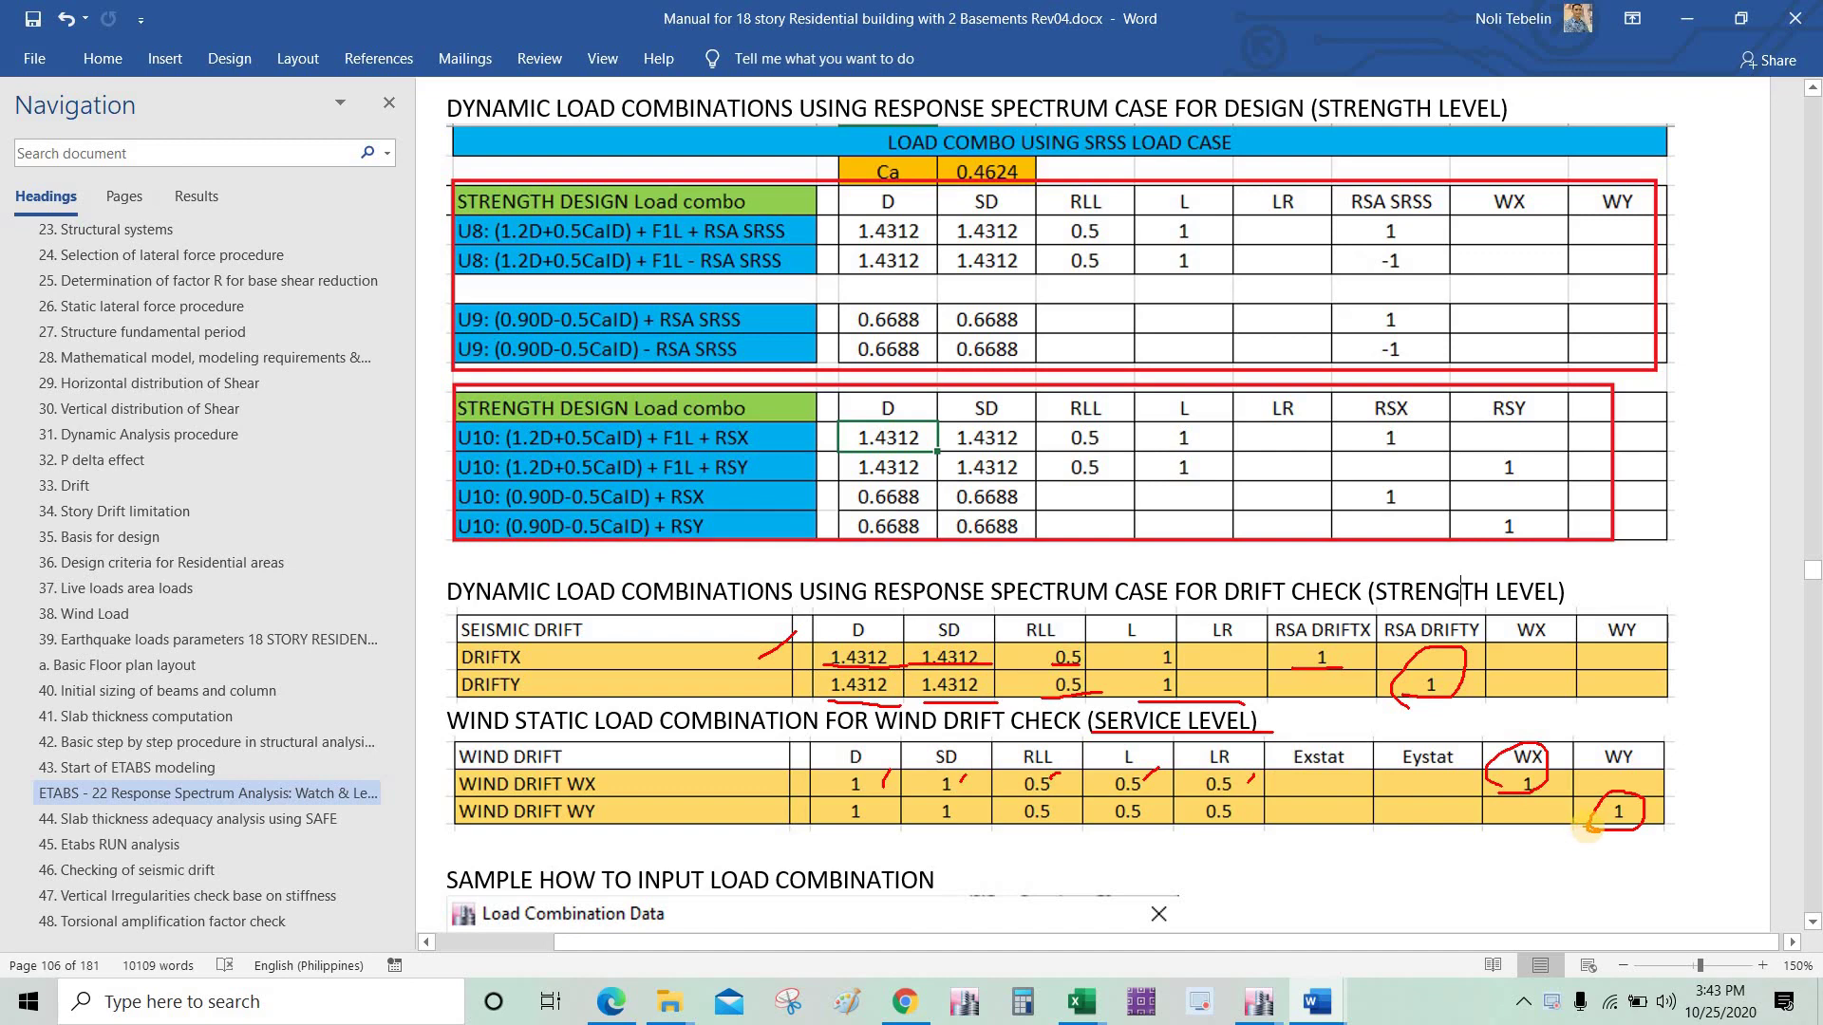
key(Escape)
Step: Minimize the manual and close STEP BY STEP PROCEDURE.docx to reveal the Excel workbook
scroll(868, 651, down, 1)
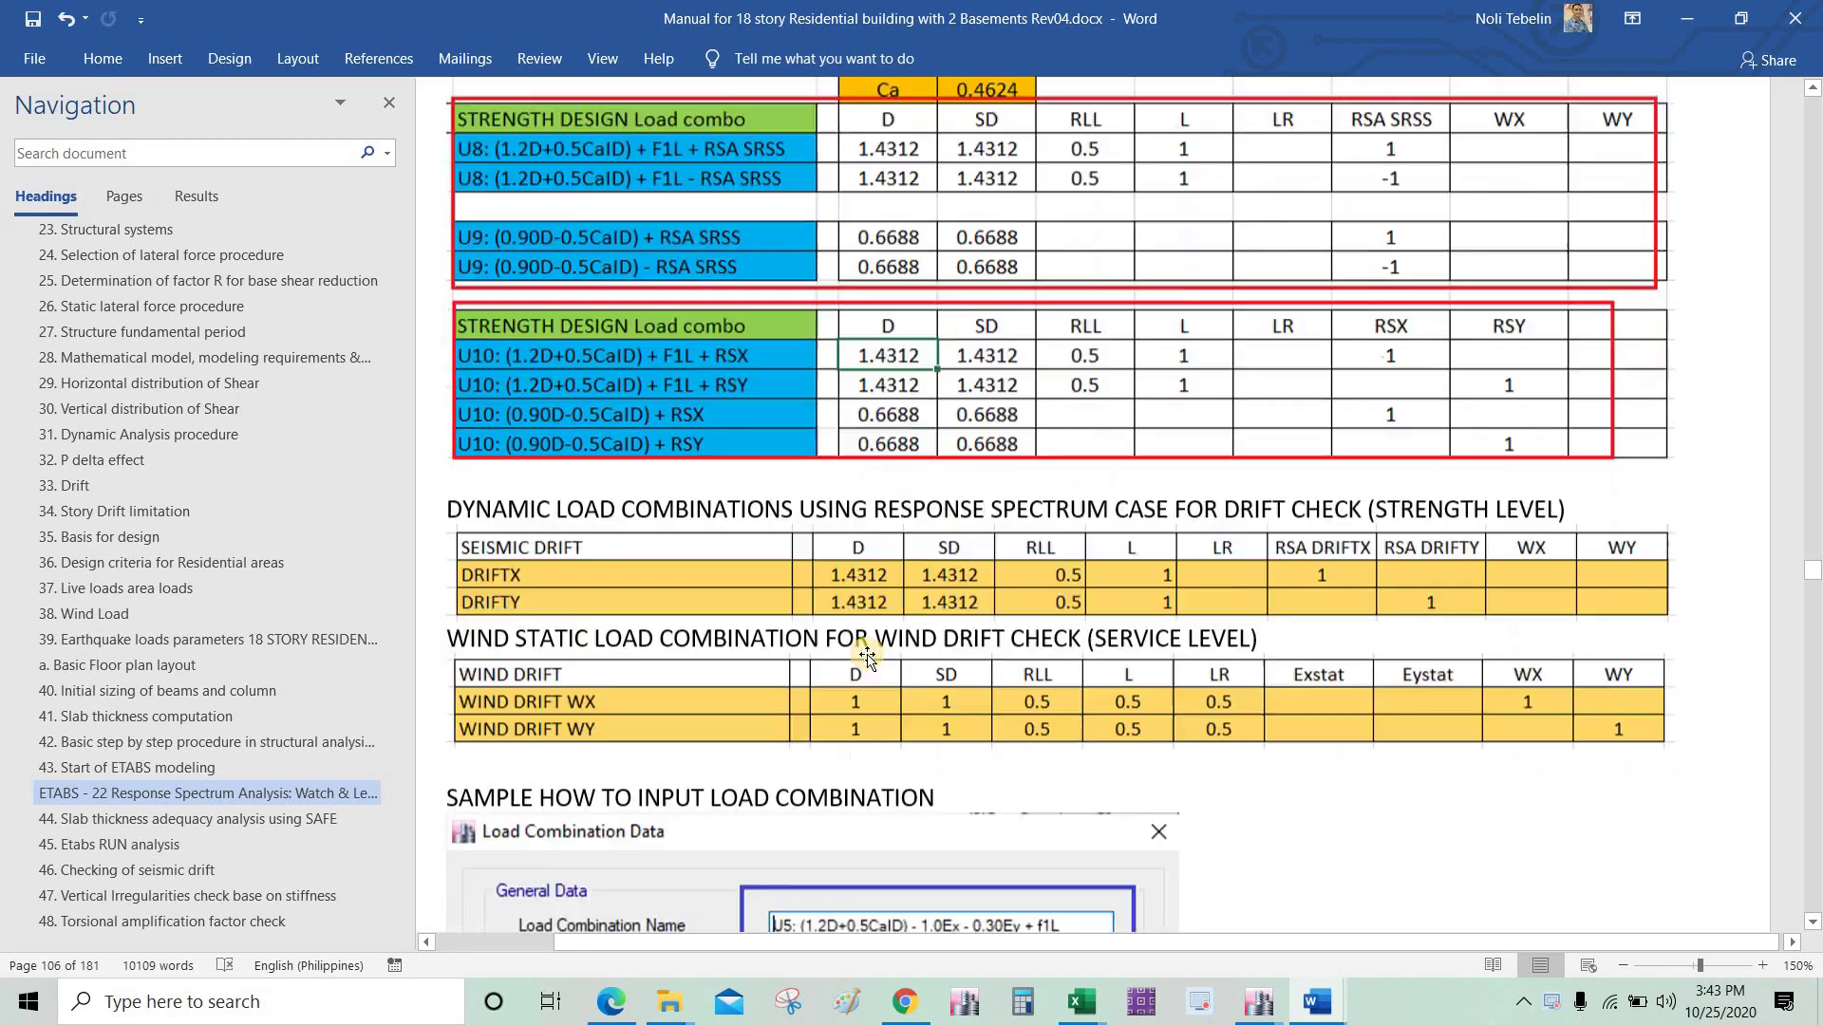
scroll(869, 649, up, 2)
scroll(869, 649, down, 5)
scroll(869, 649, down, 2)
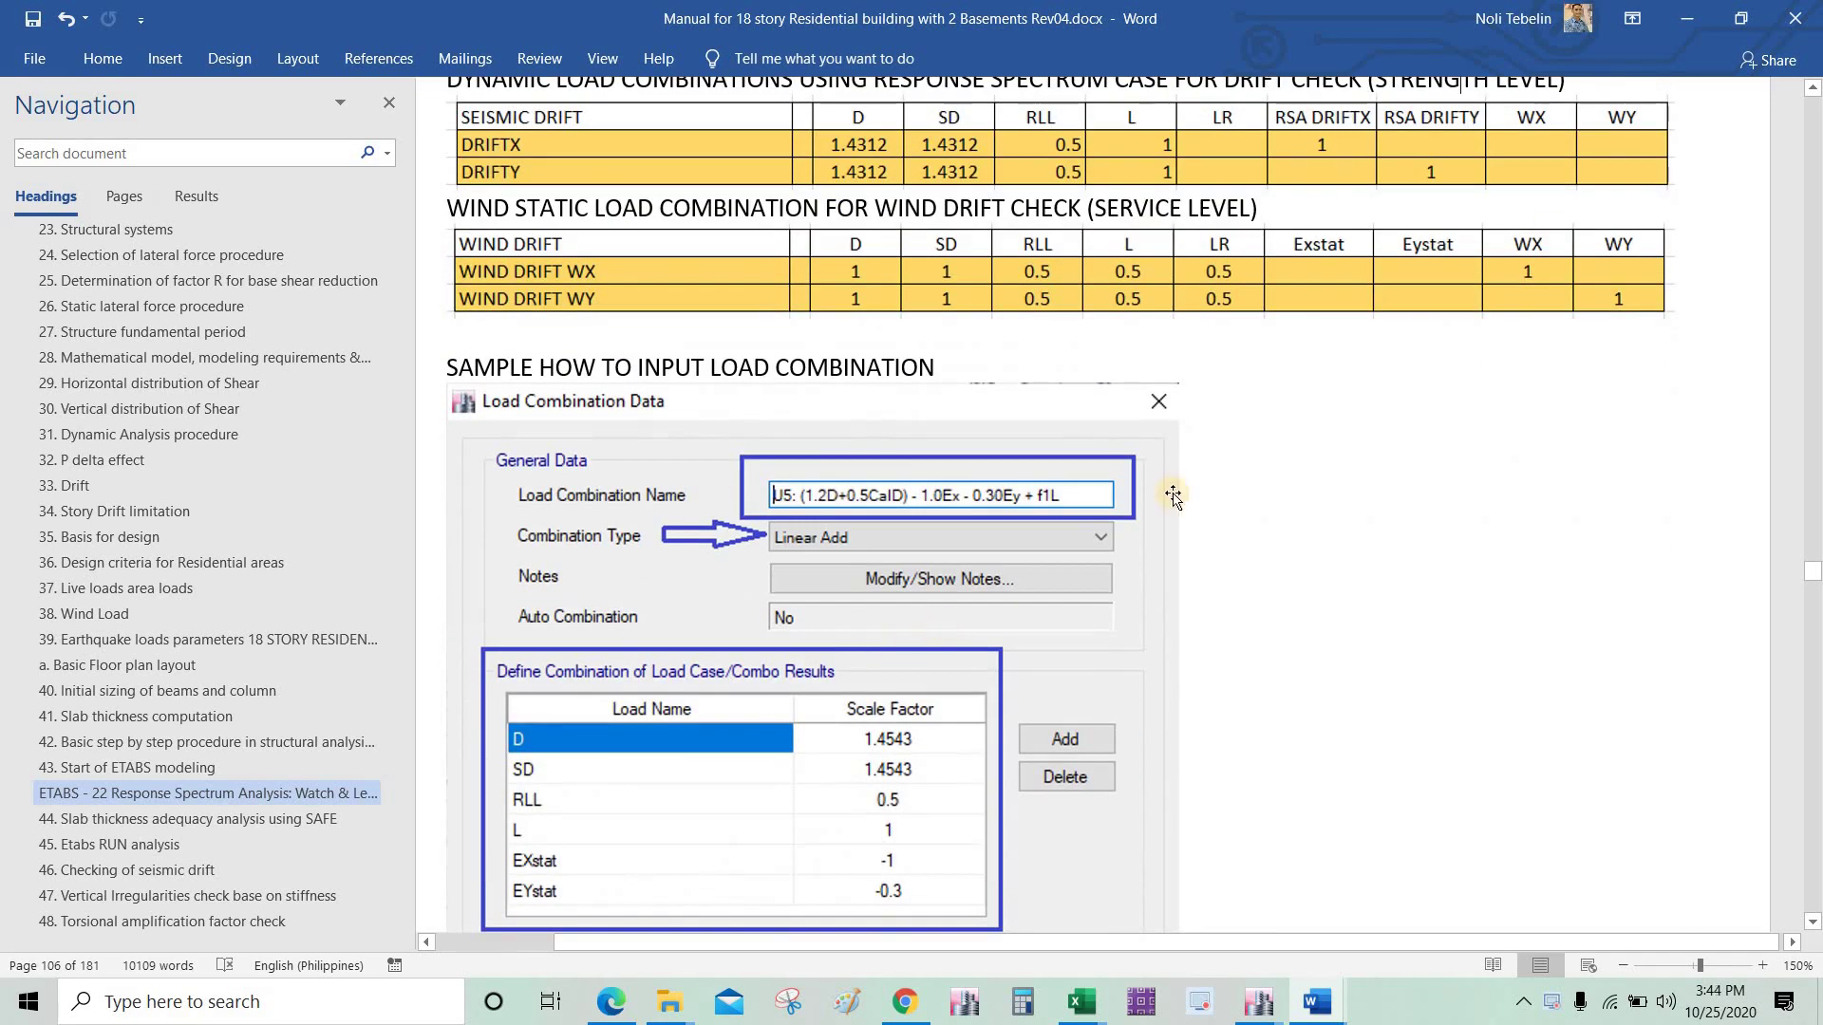
scroll(1131, 448, up, 8)
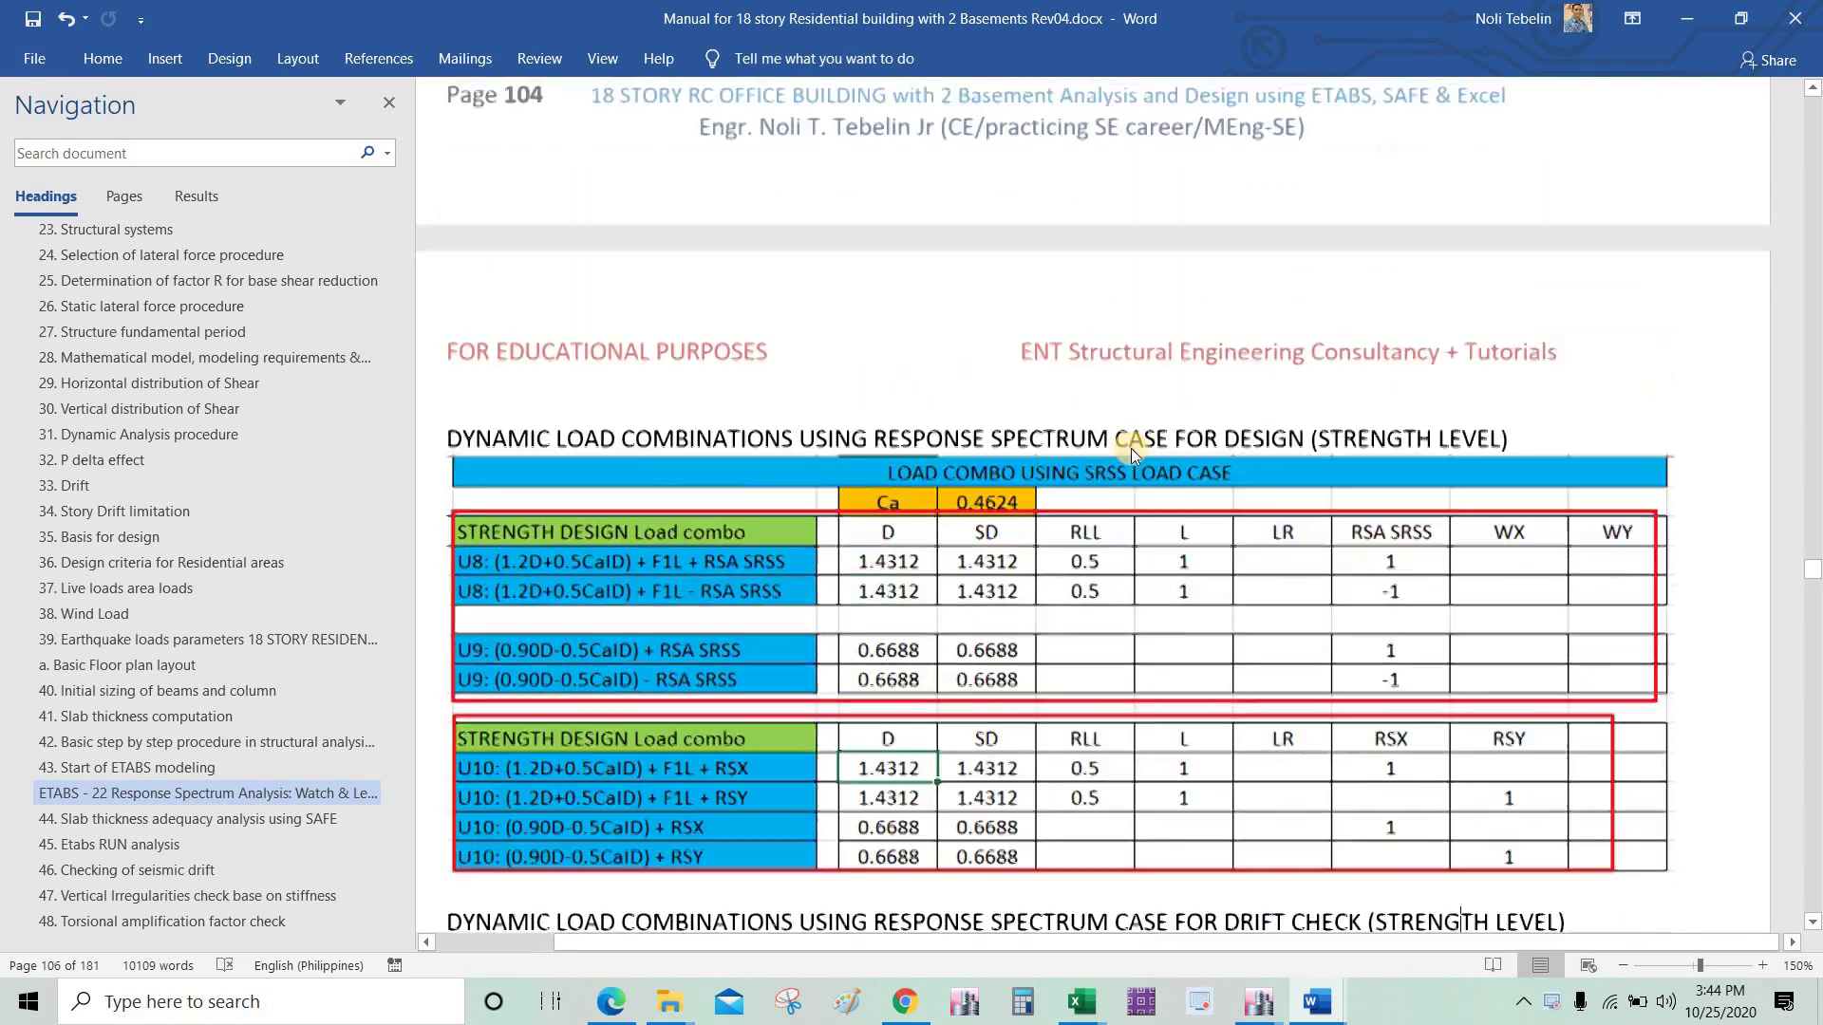
scroll(1130, 449, up, 11)
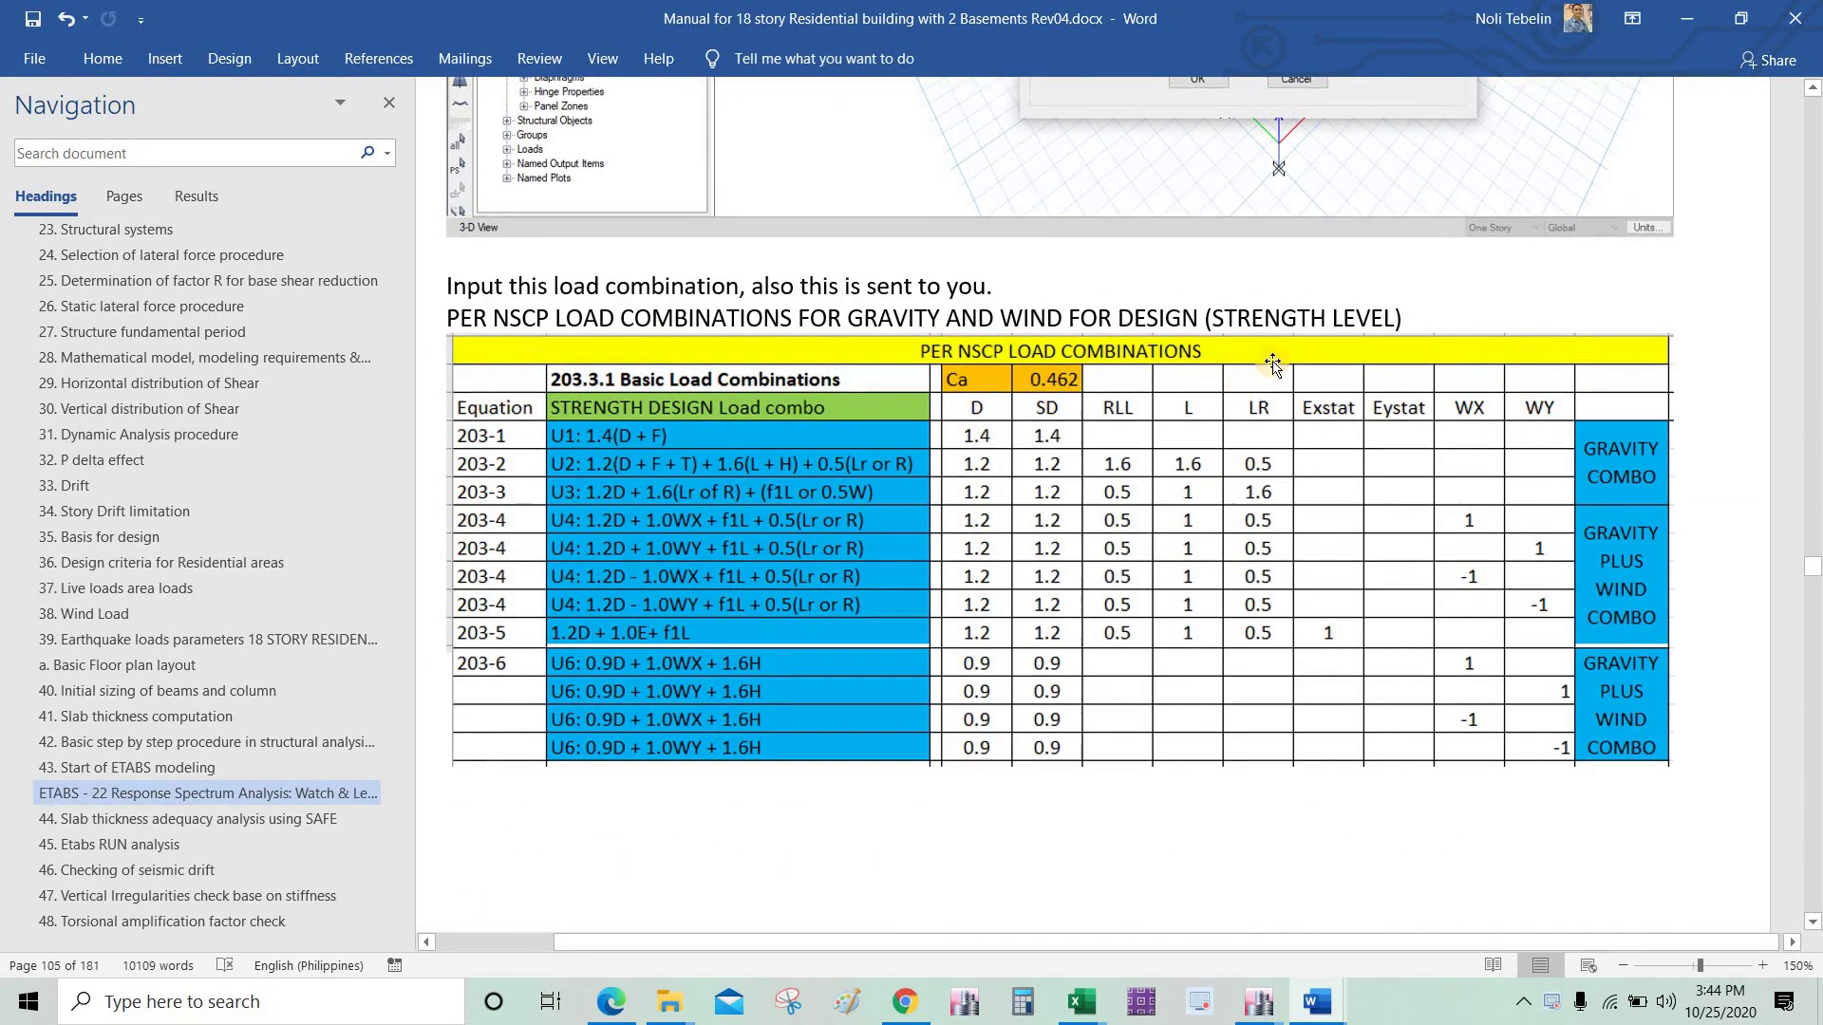
click(1691, 16)
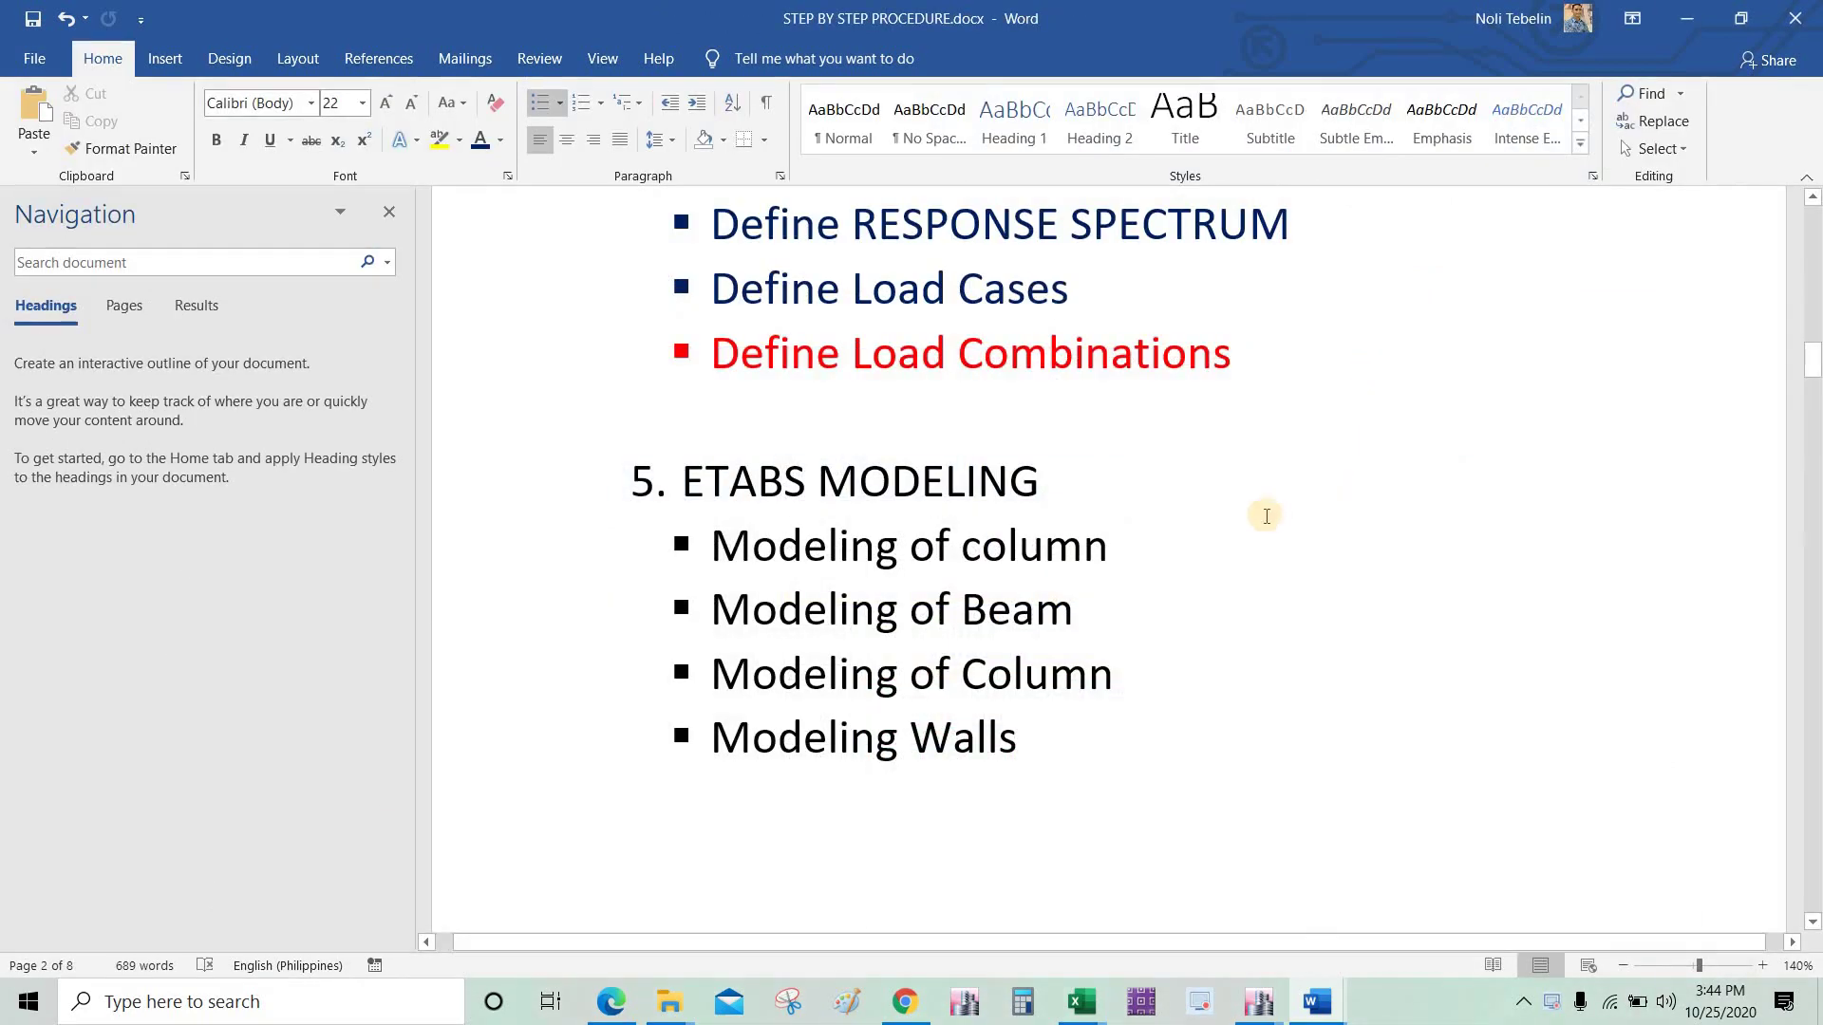
click(1687, 18)
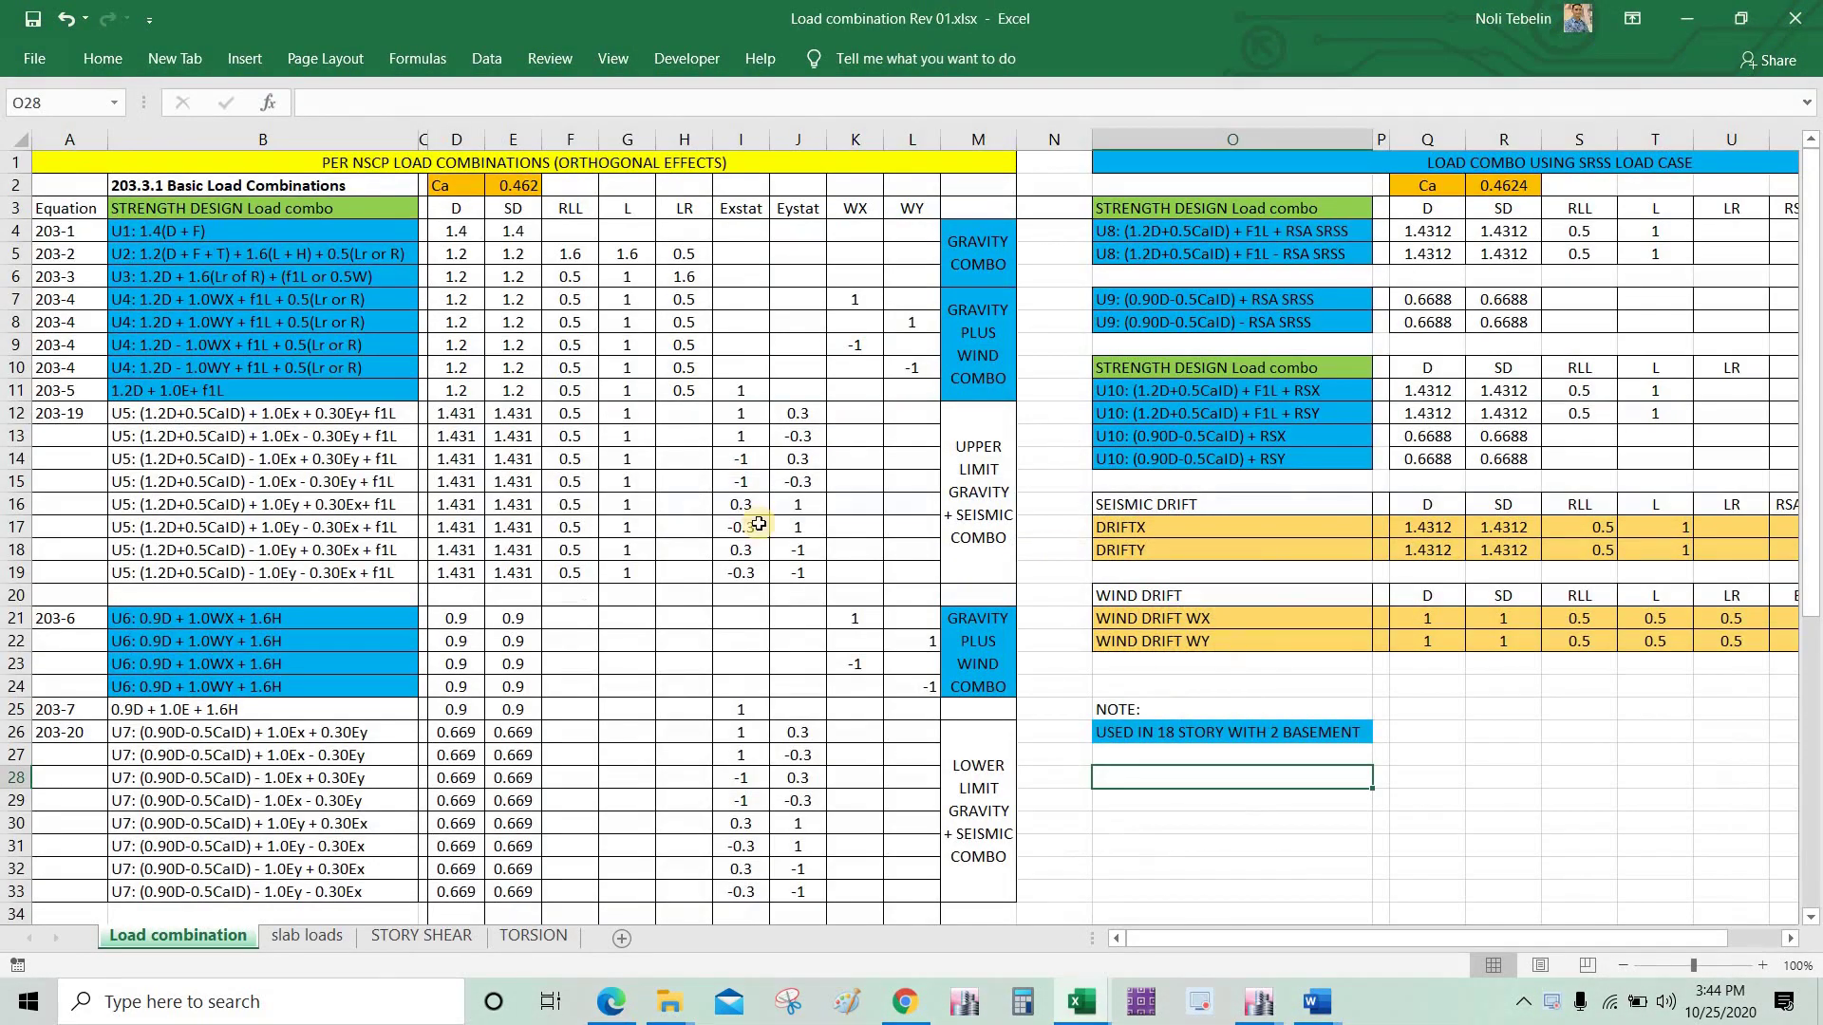
Step: Circle the 18-story building note and the load factor columns, then clear the ink
click(195, 232)
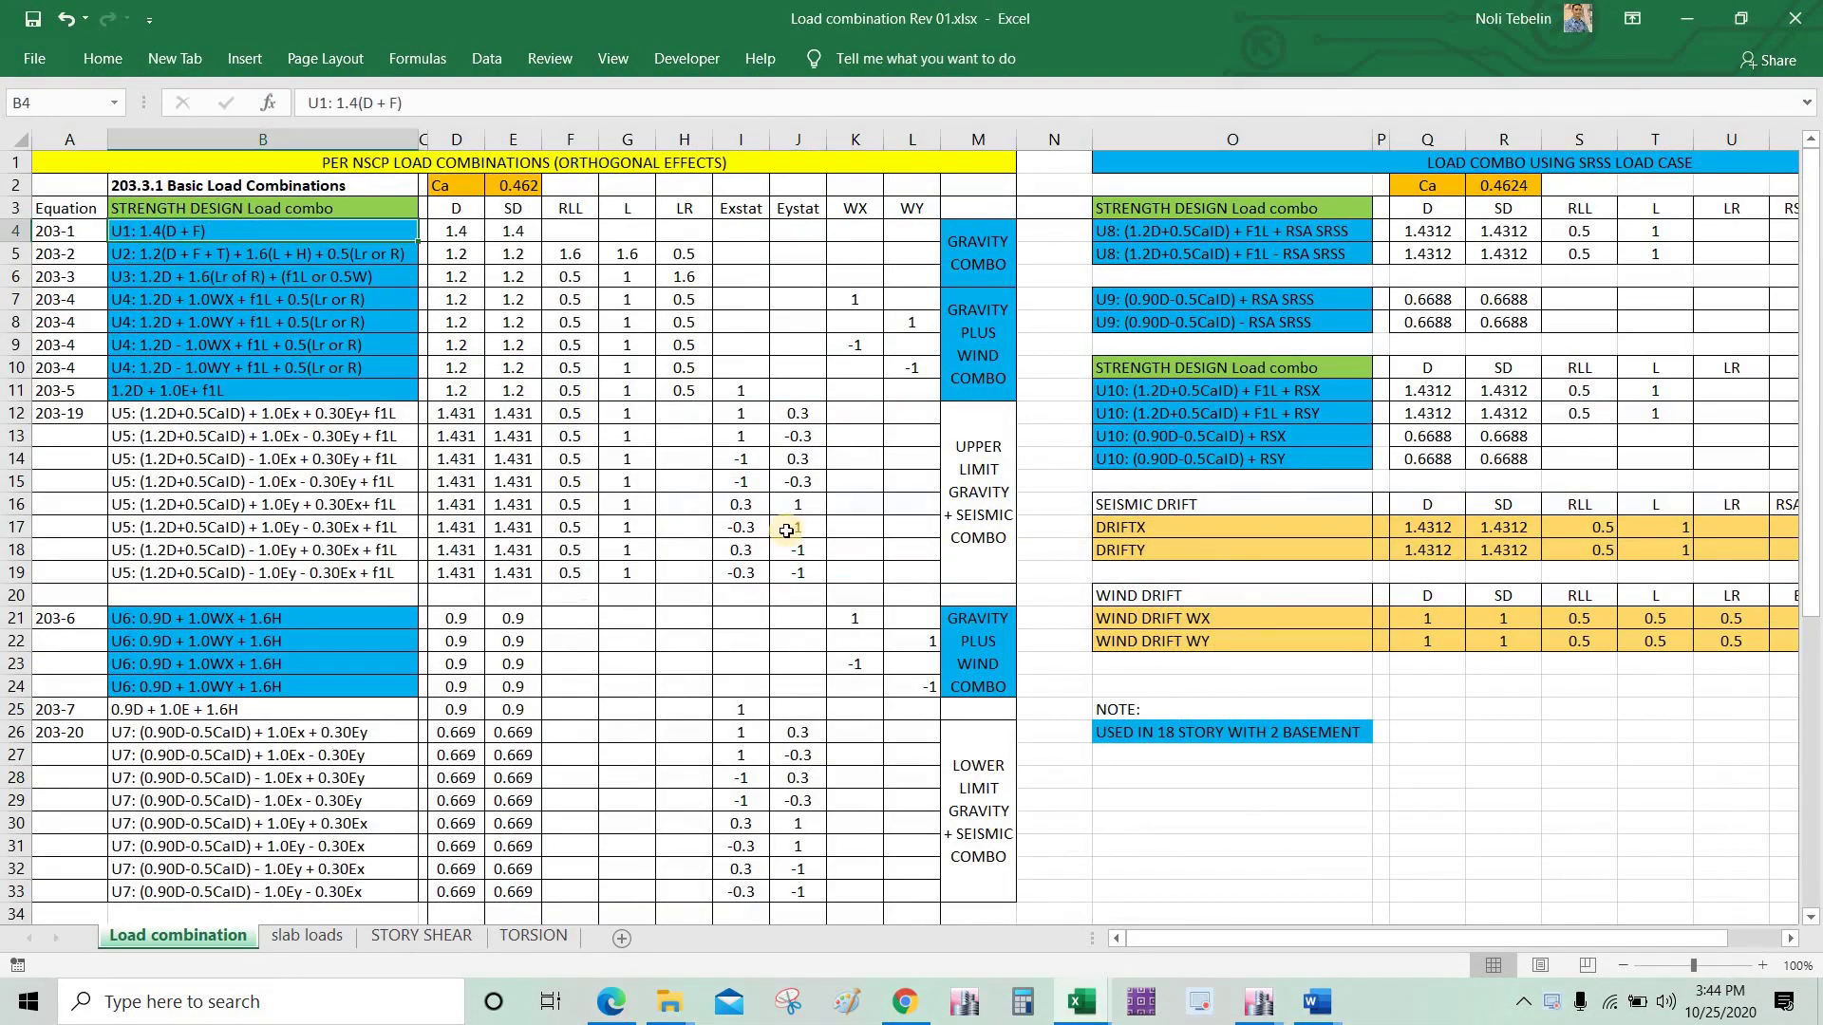
click(1180, 774)
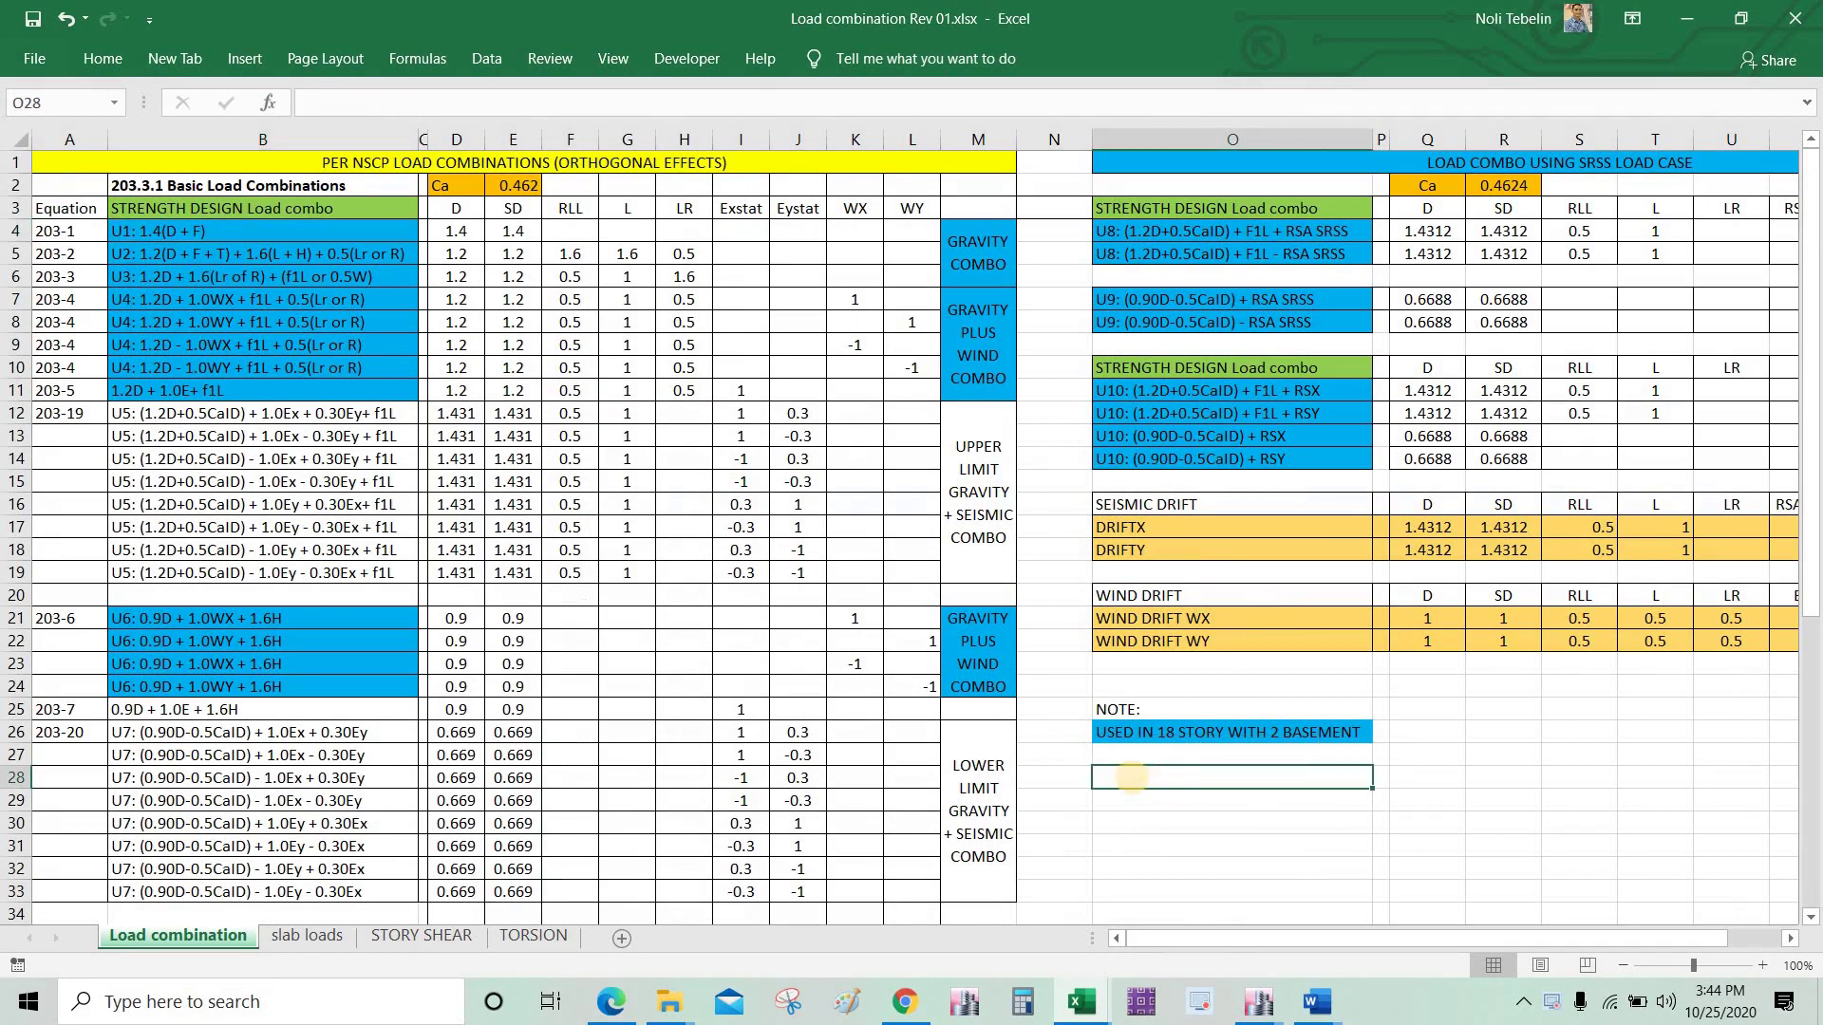
mouse_move(1082, 774)
mouse_down()
mouse_move(1321, 790)
mouse_move(1329, 680)
mouse_up()
drag(1054, 692, 1050, 712)
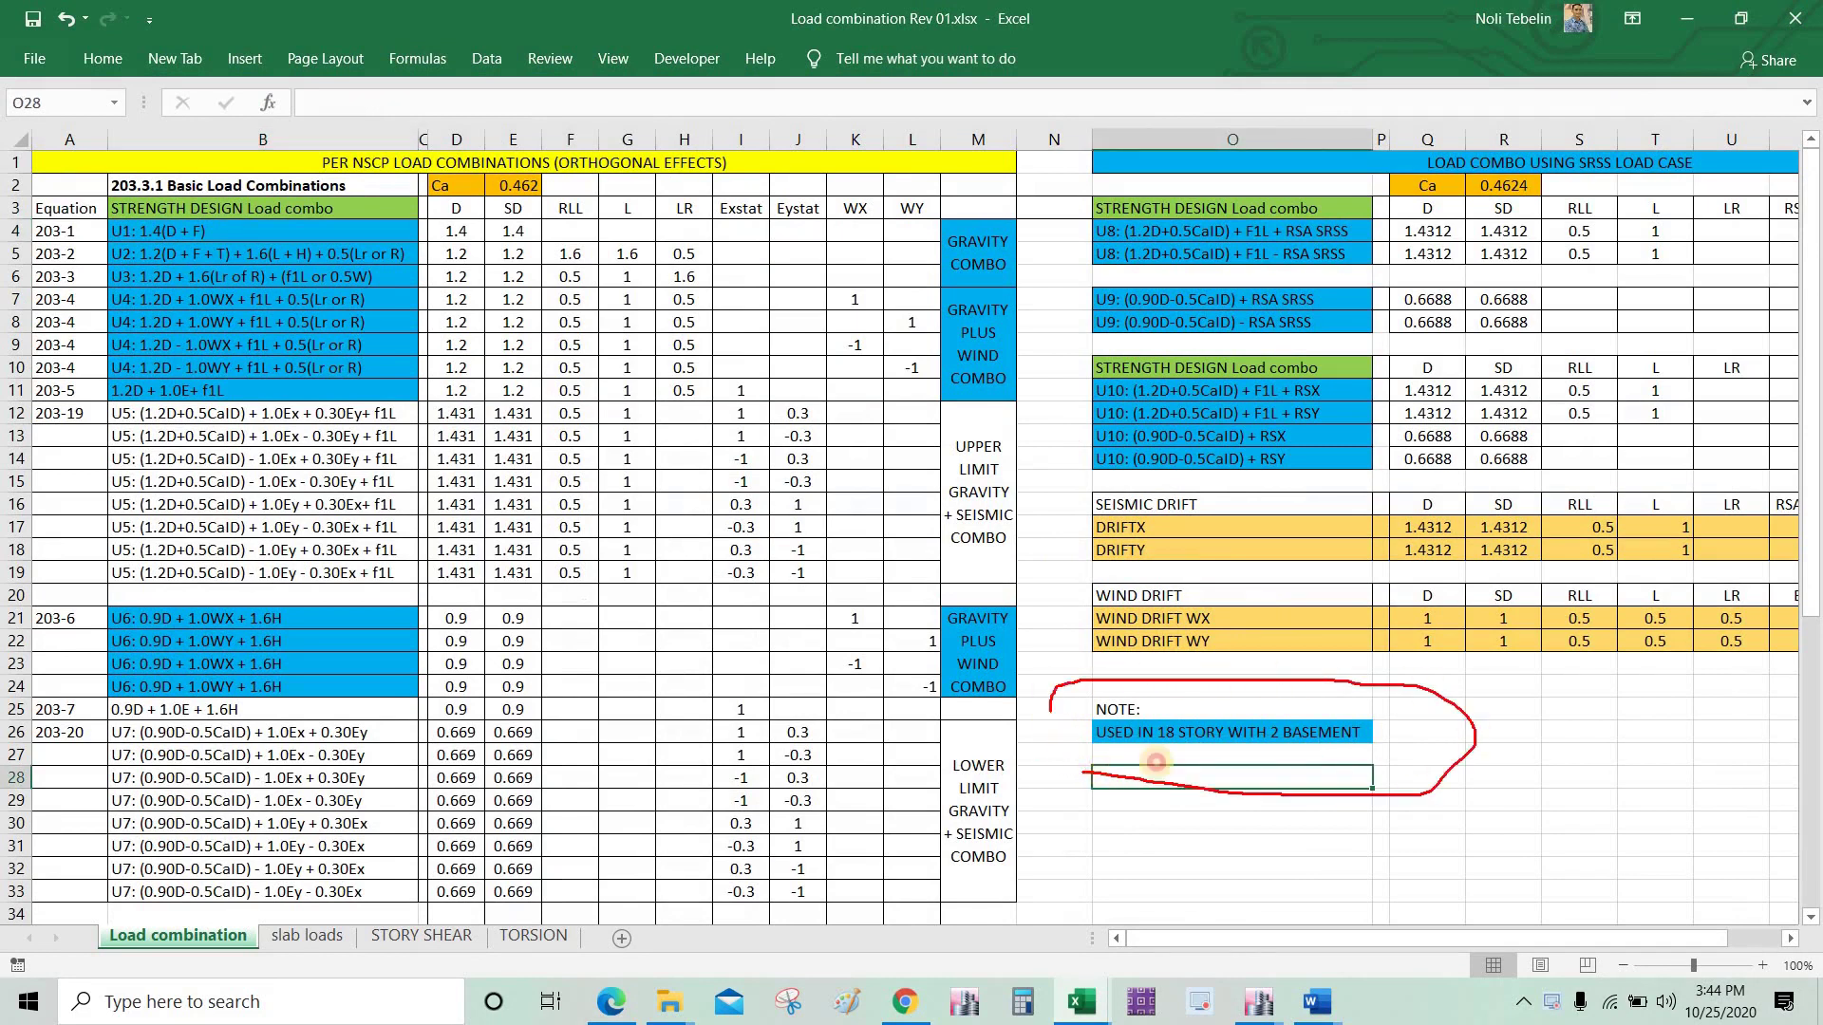
drag(1157, 760, 1385, 750)
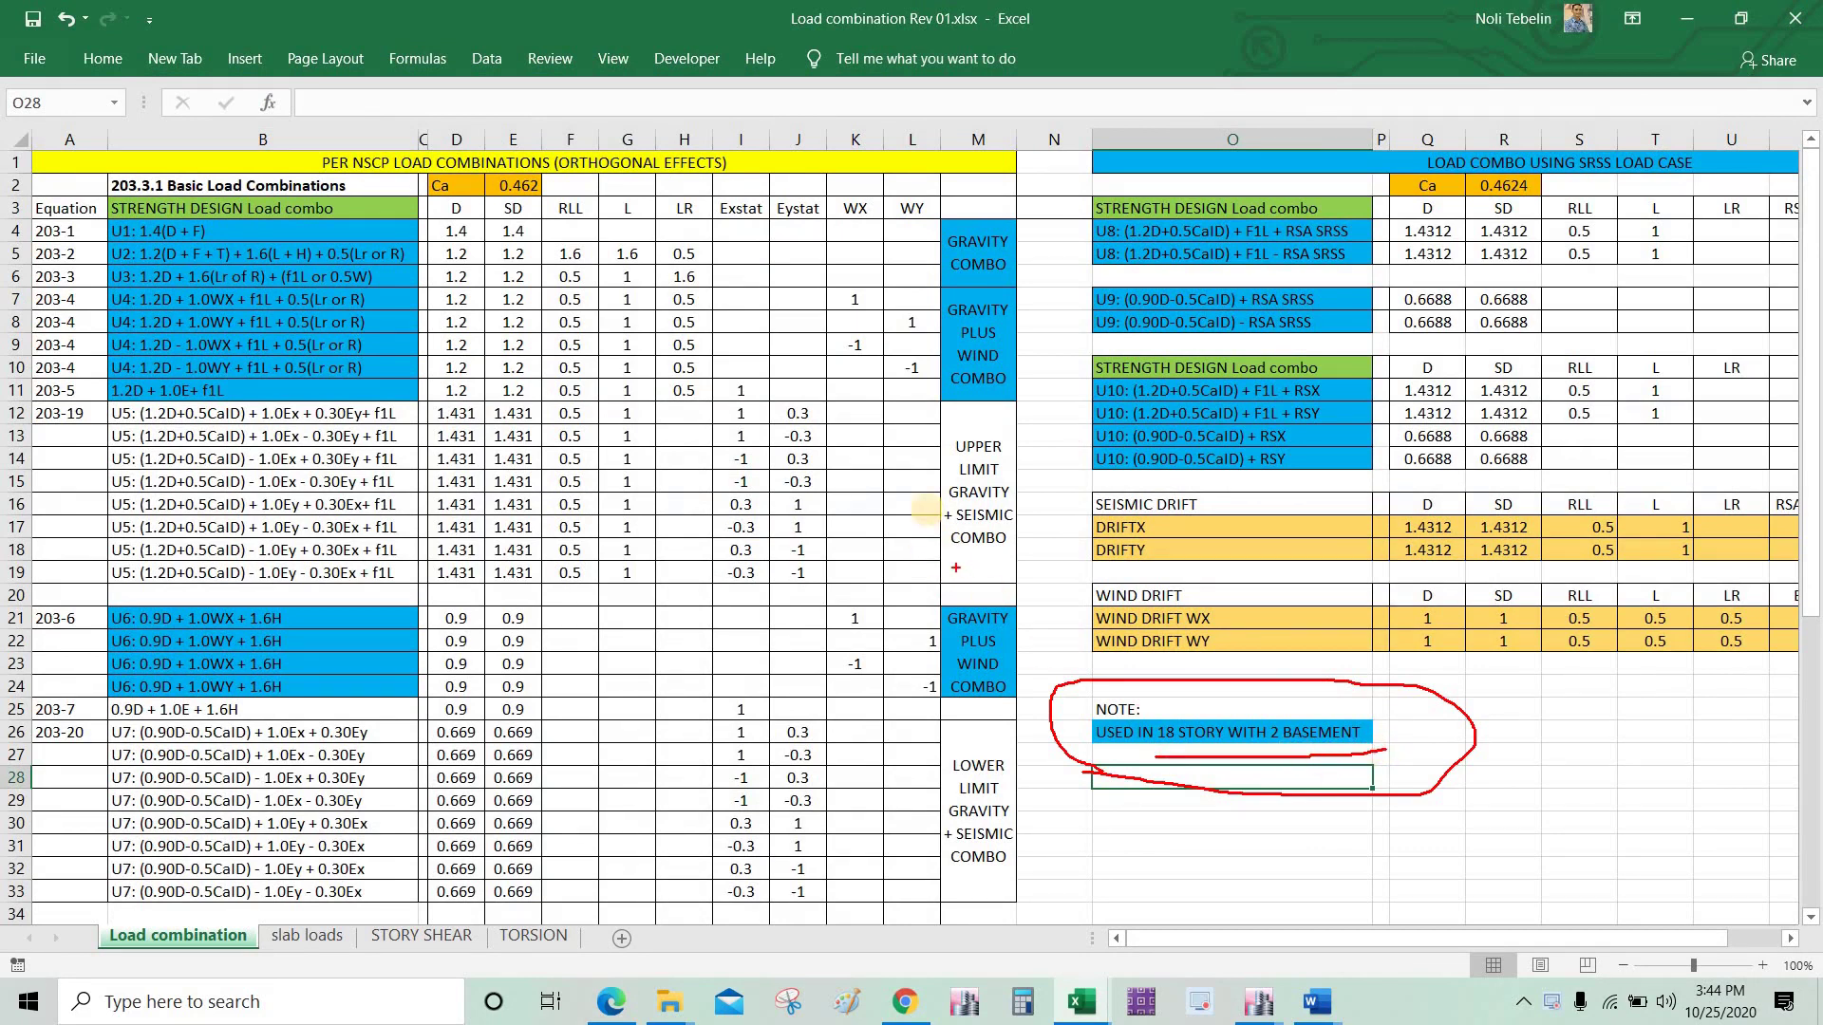
mouse_move(875, 246)
mouse_down()
mouse_move(670, 254)
mouse_move(674, 810)
mouse_move(915, 844)
mouse_move(917, 784)
mouse_up()
drag(920, 277, 859, 220)
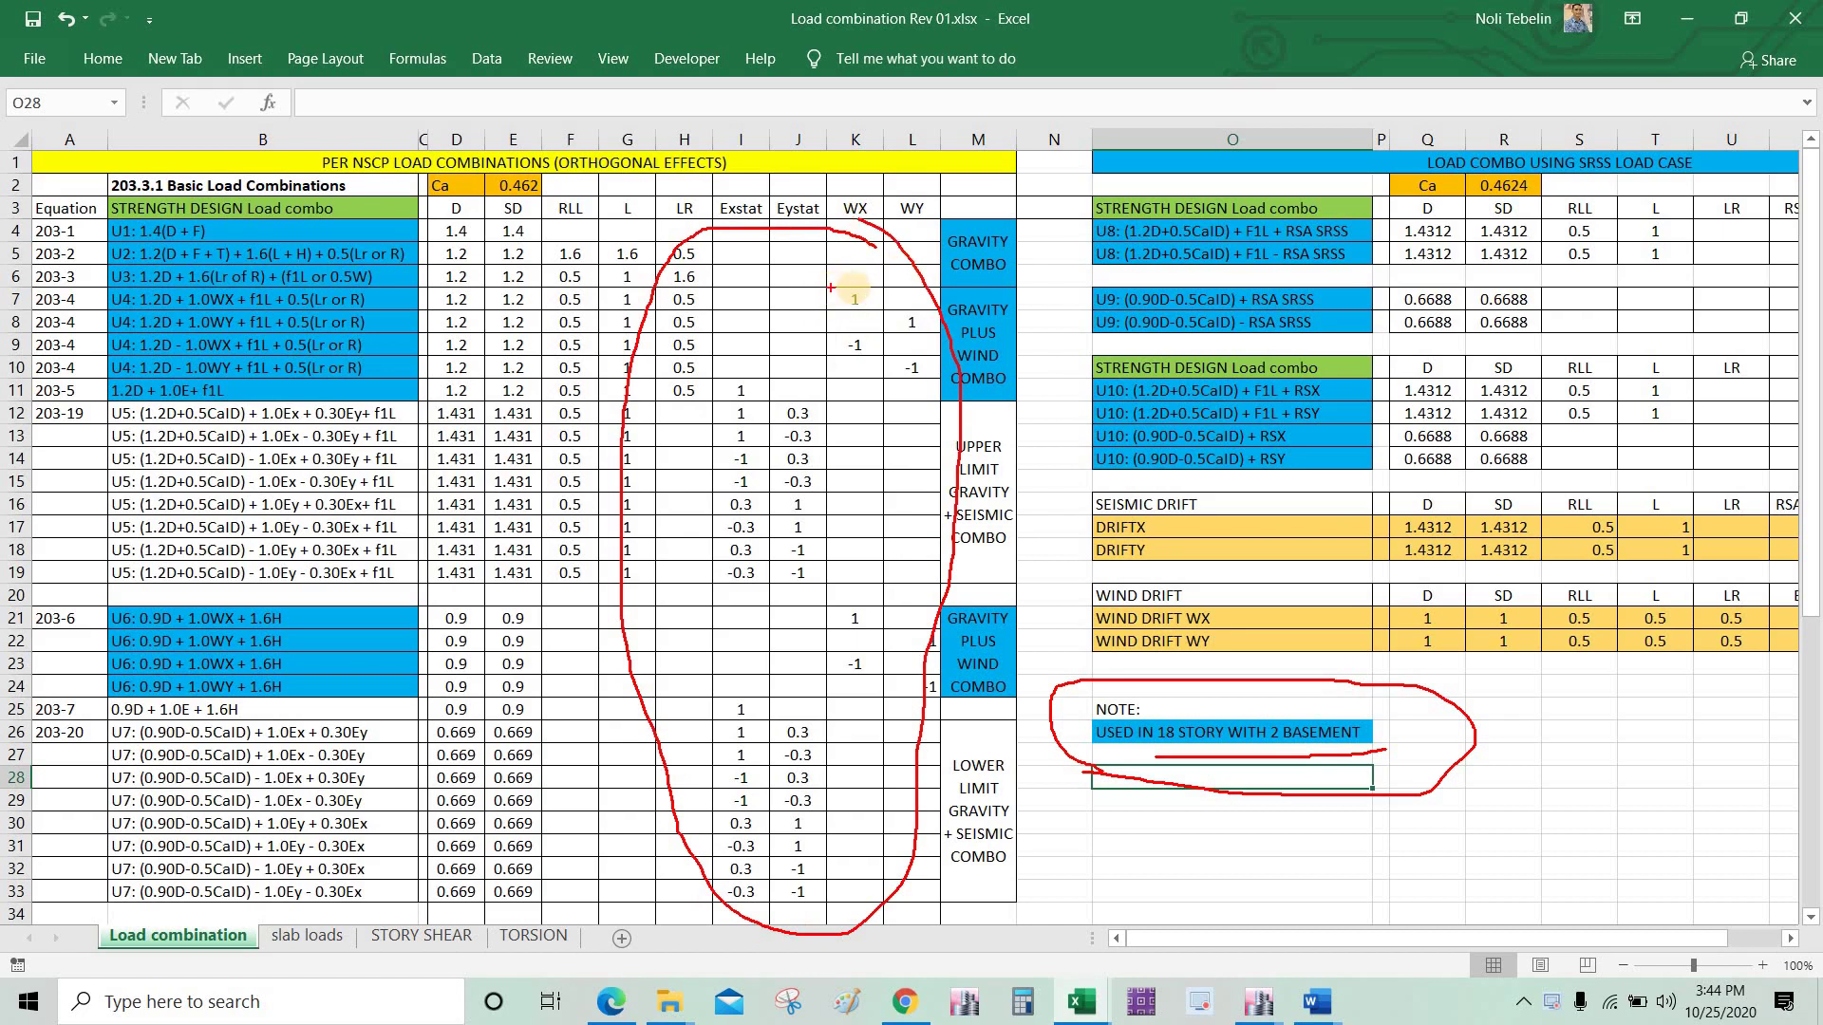
key(Escape)
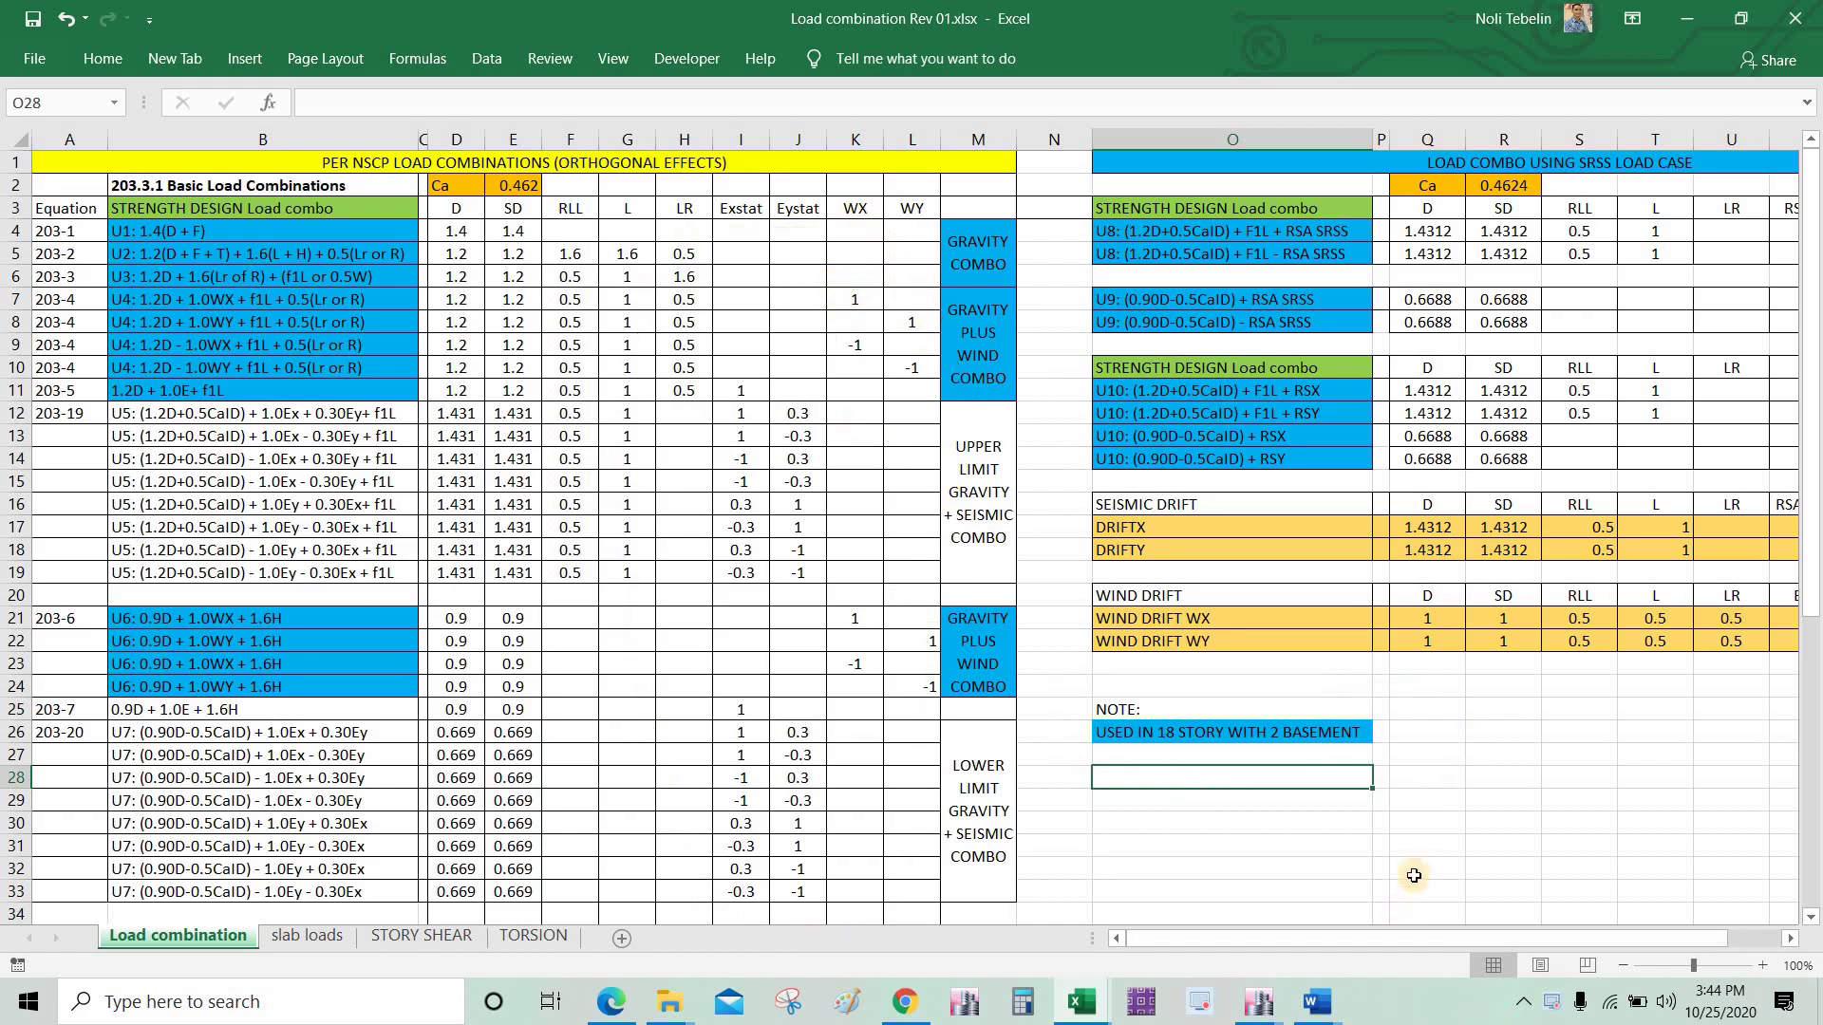
Step: Bring the ETABS 18 STORY RESIDENTIAL BLDG REV00 plan view to the front
click(1408, 867)
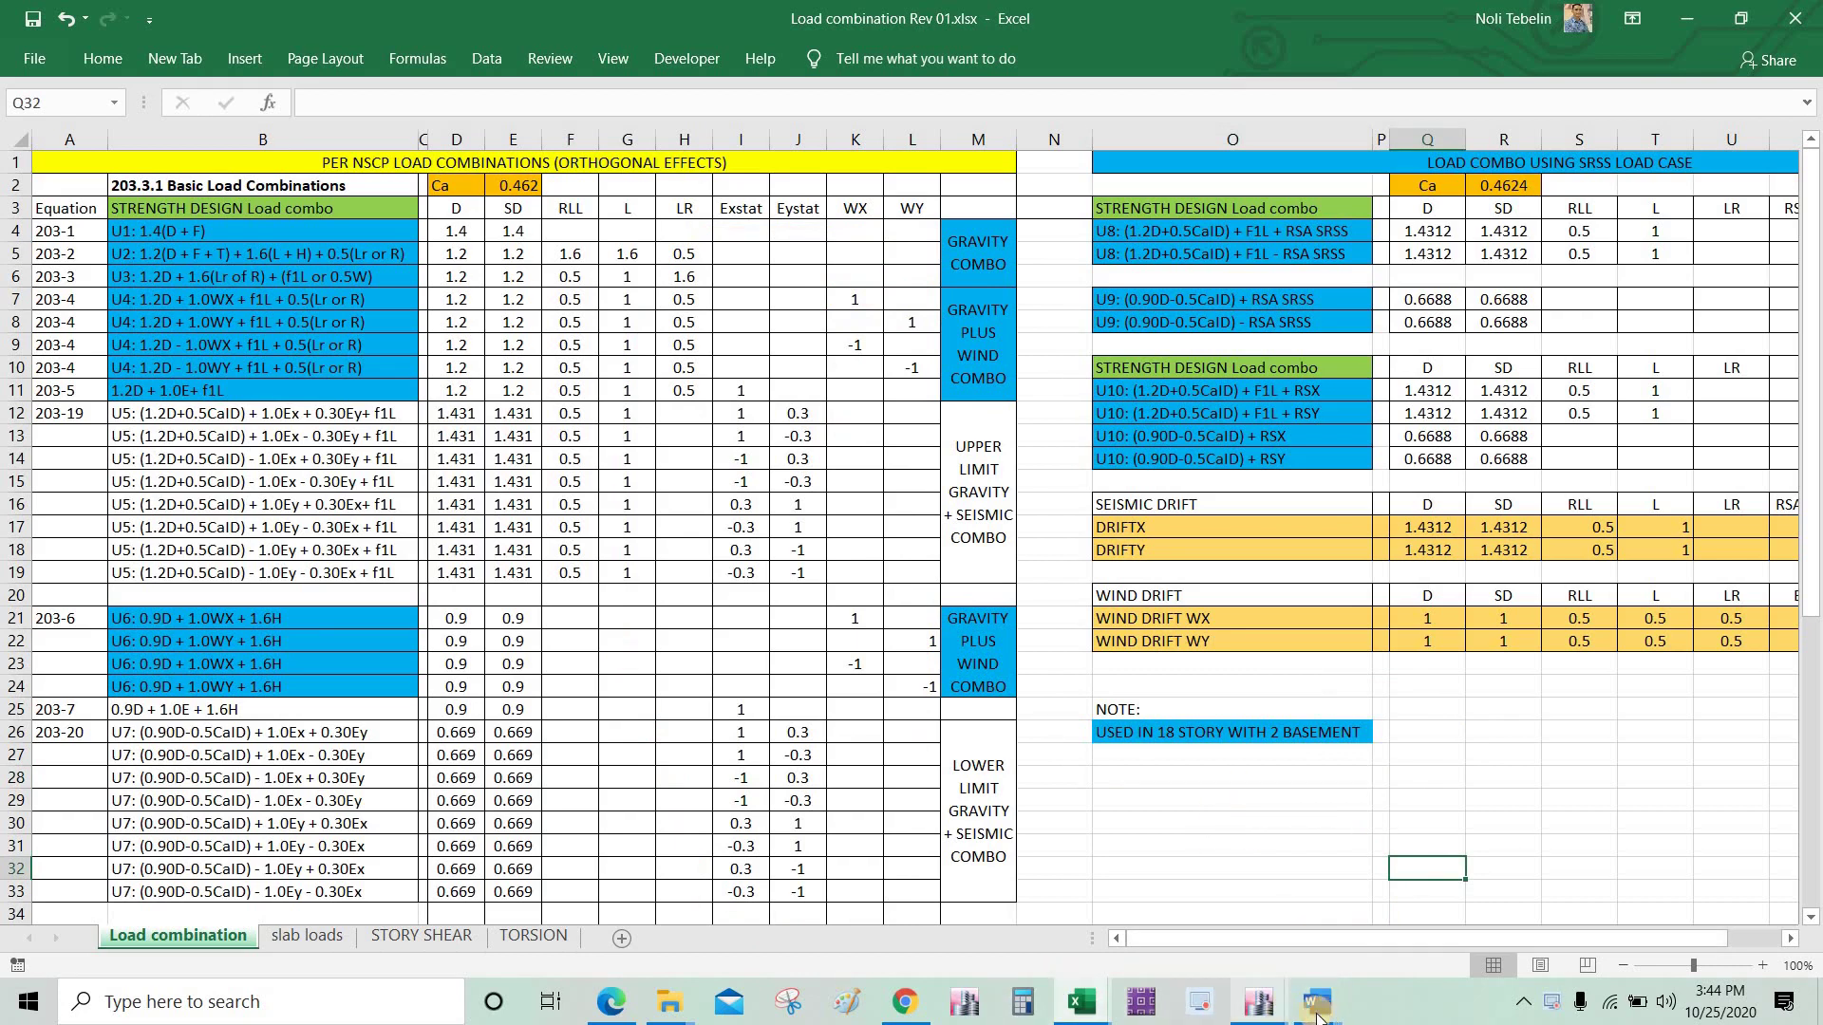
mouse_move(1259, 1001)
click(1179, 941)
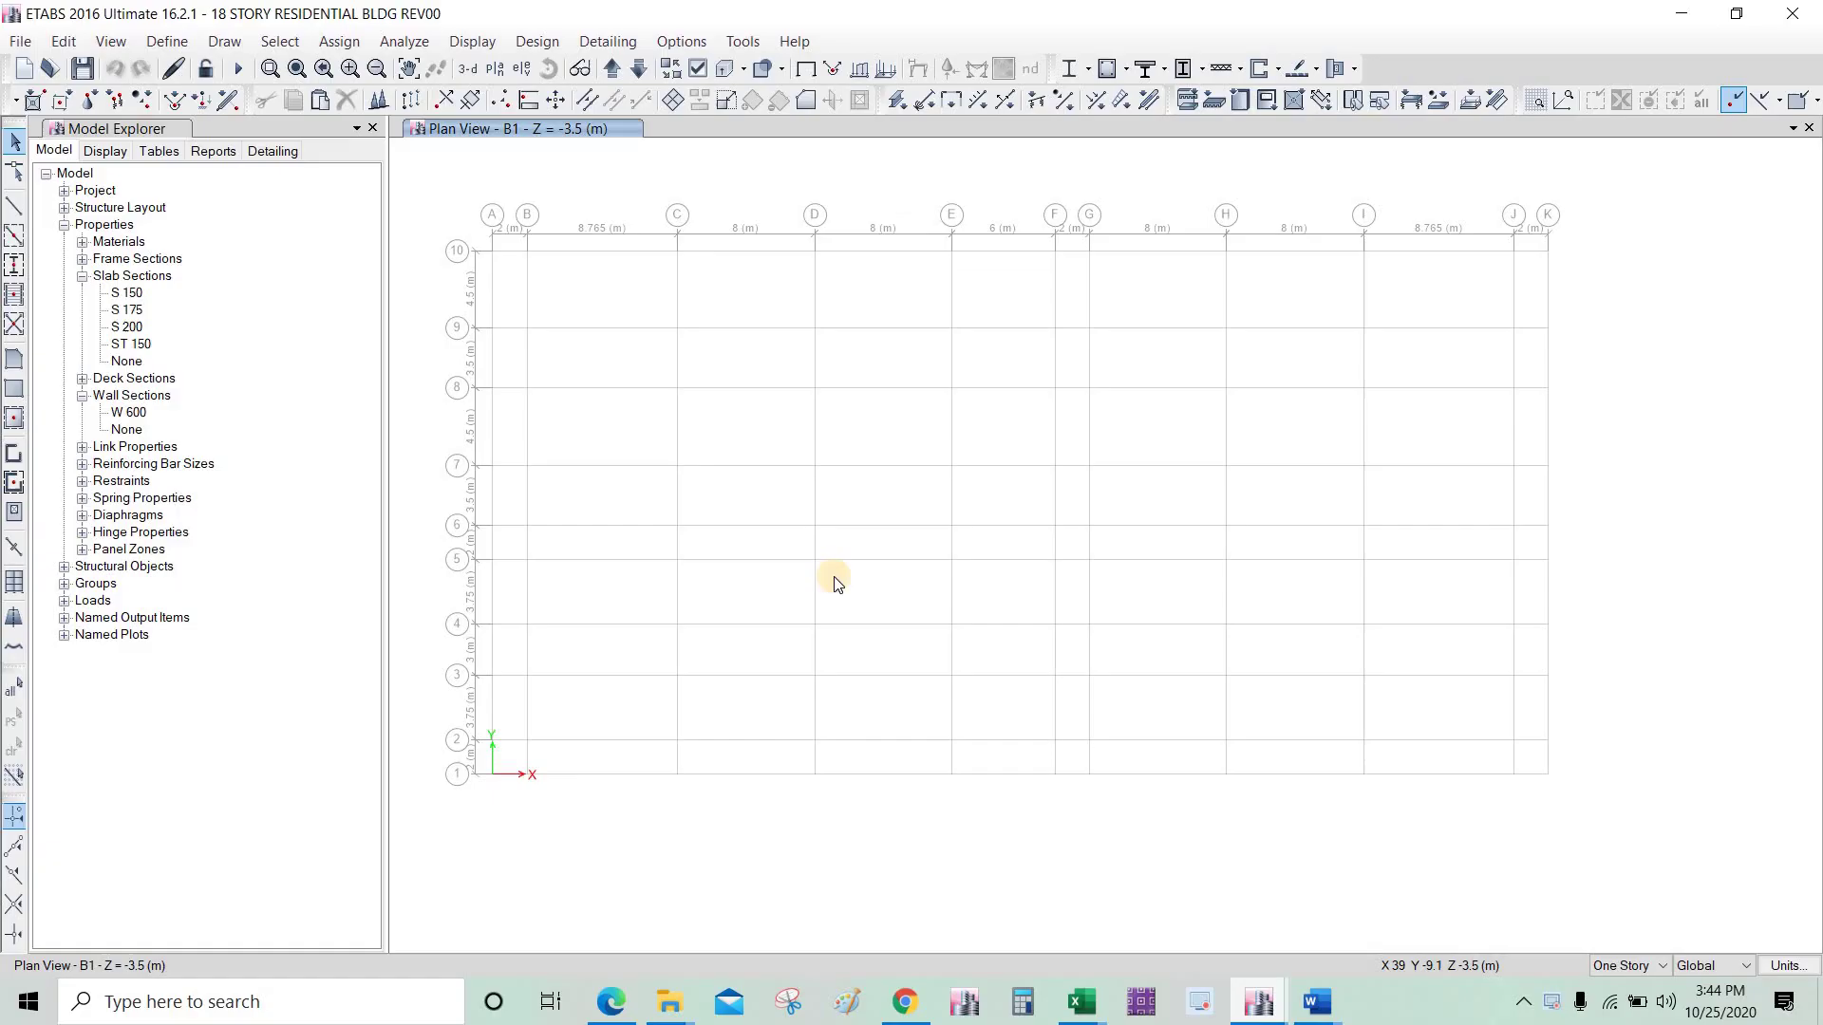
Step: Open the Load Combinations dialog from the ETABS Define menu
click(167, 42)
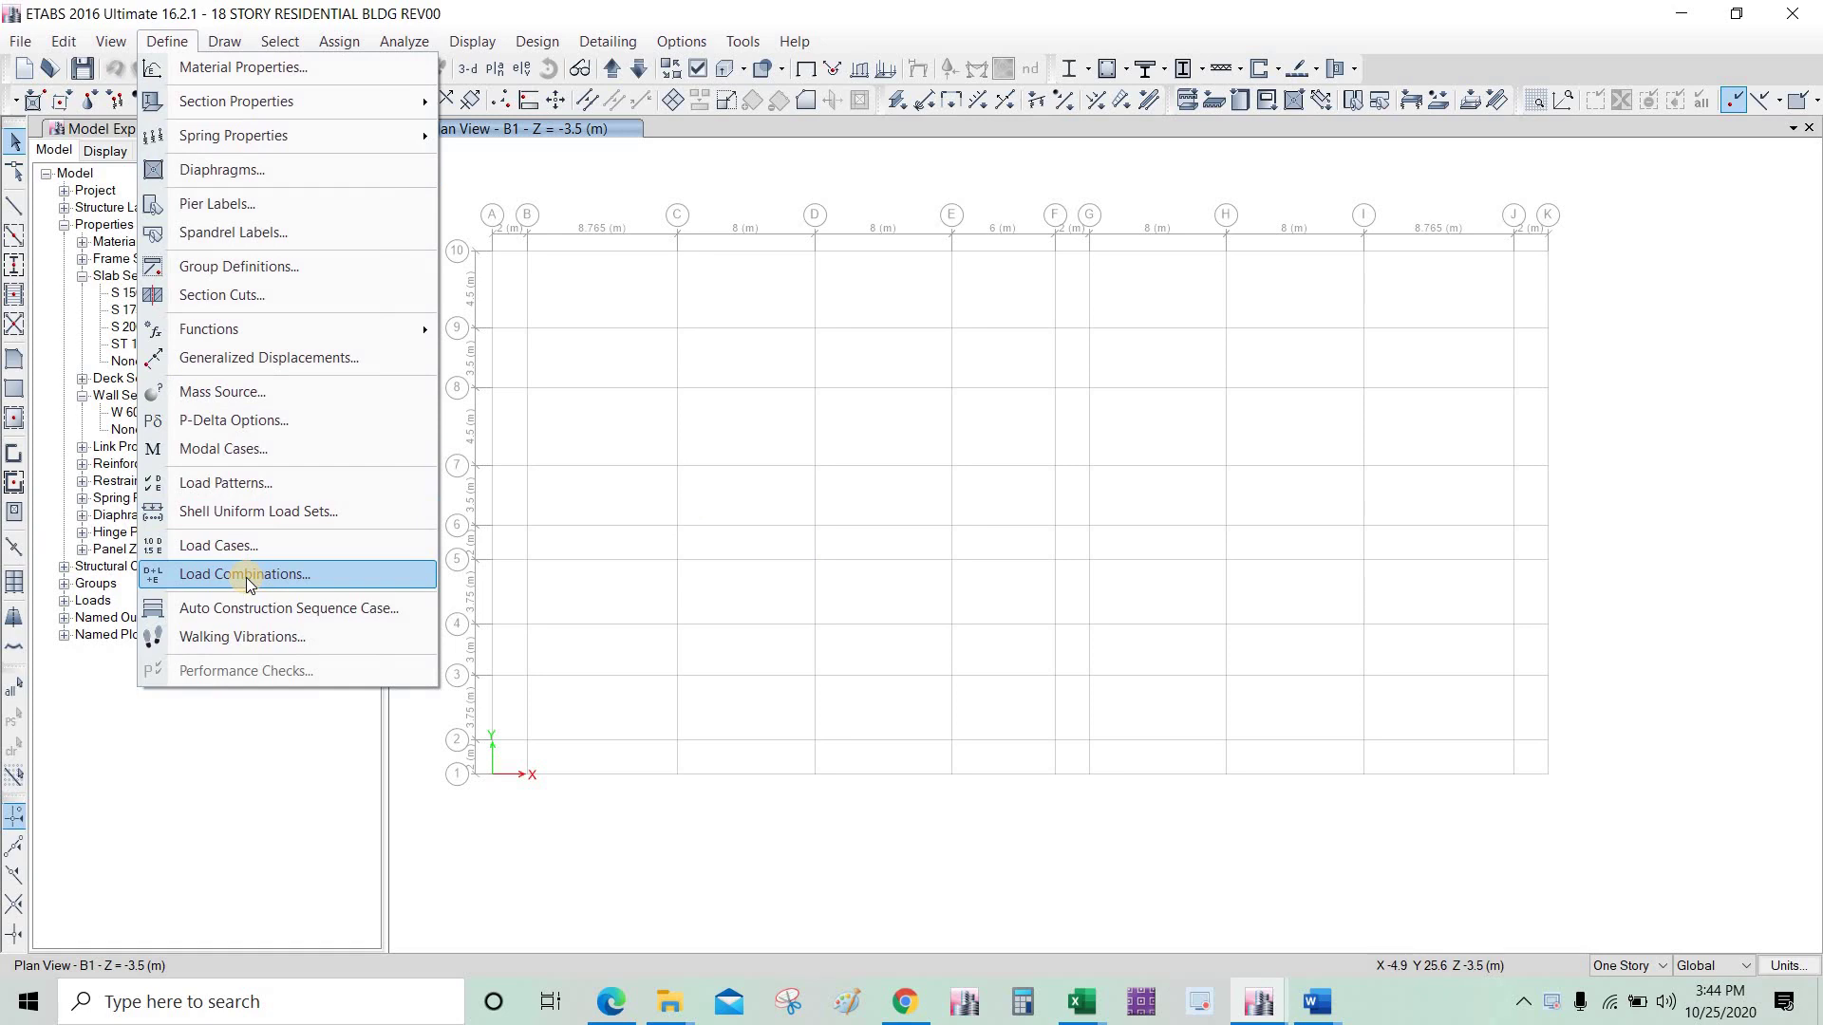
click(246, 575)
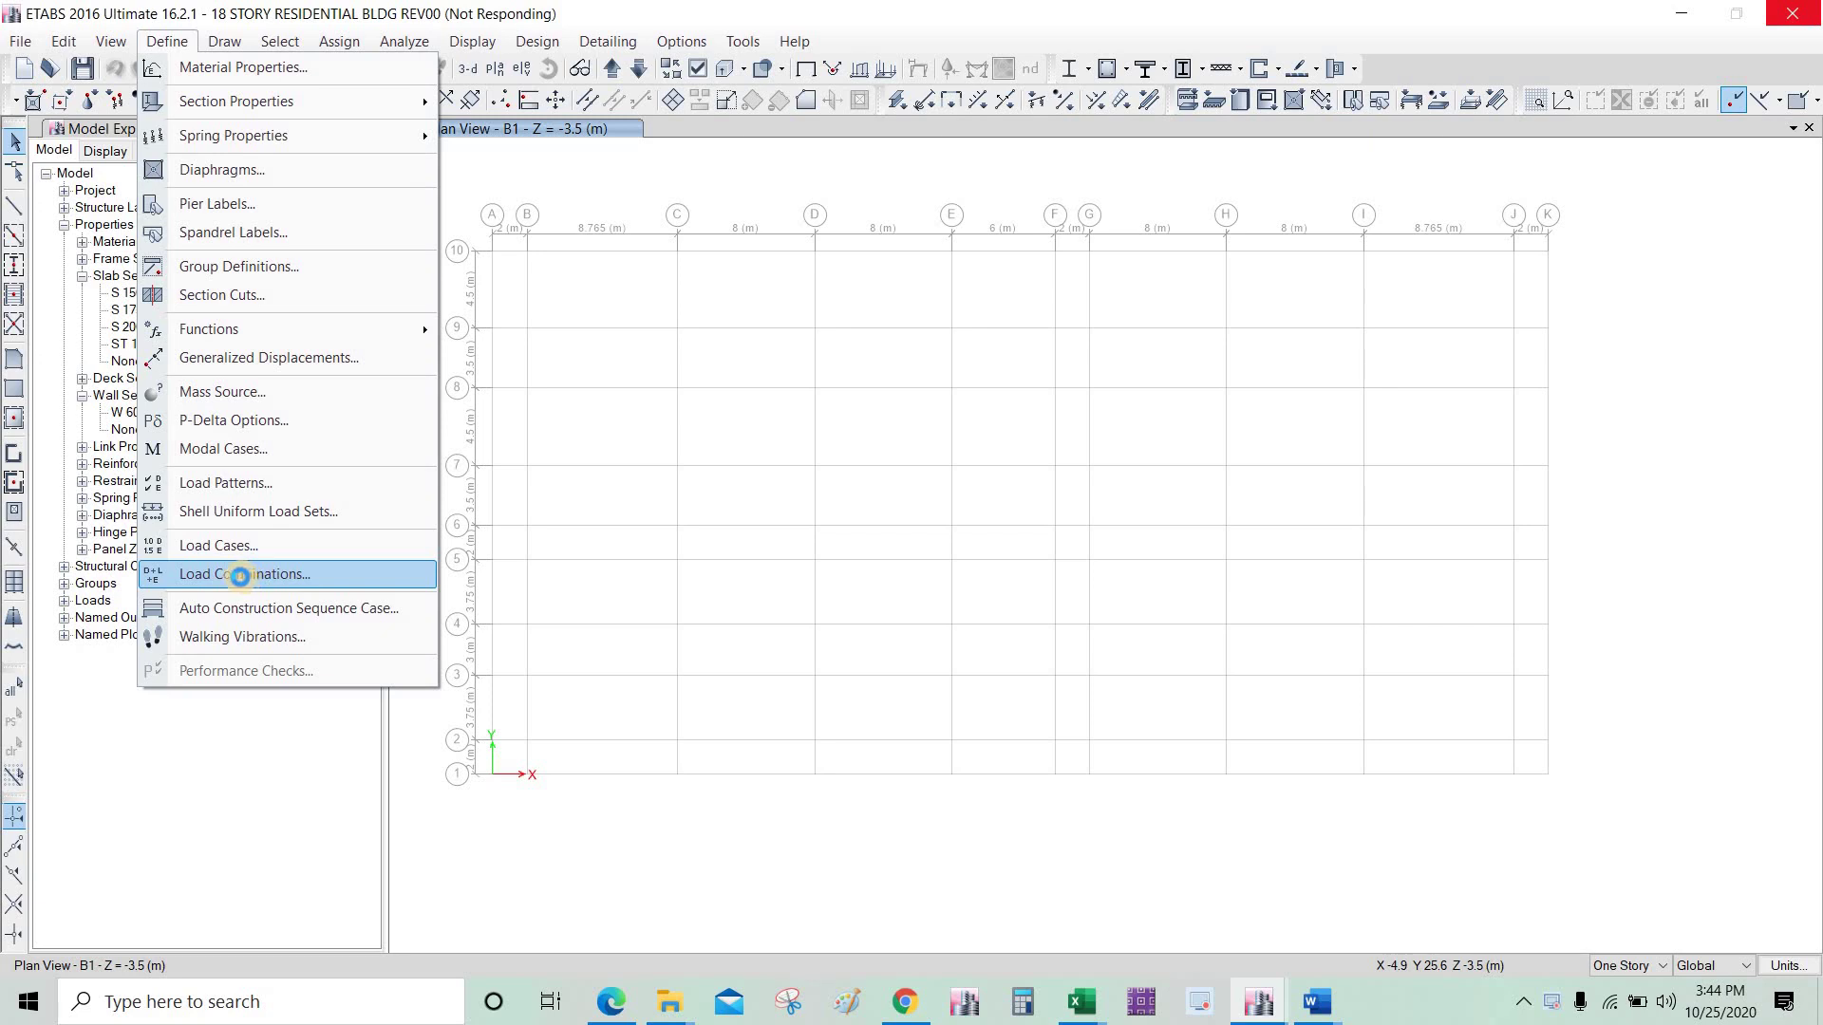
click(237, 576)
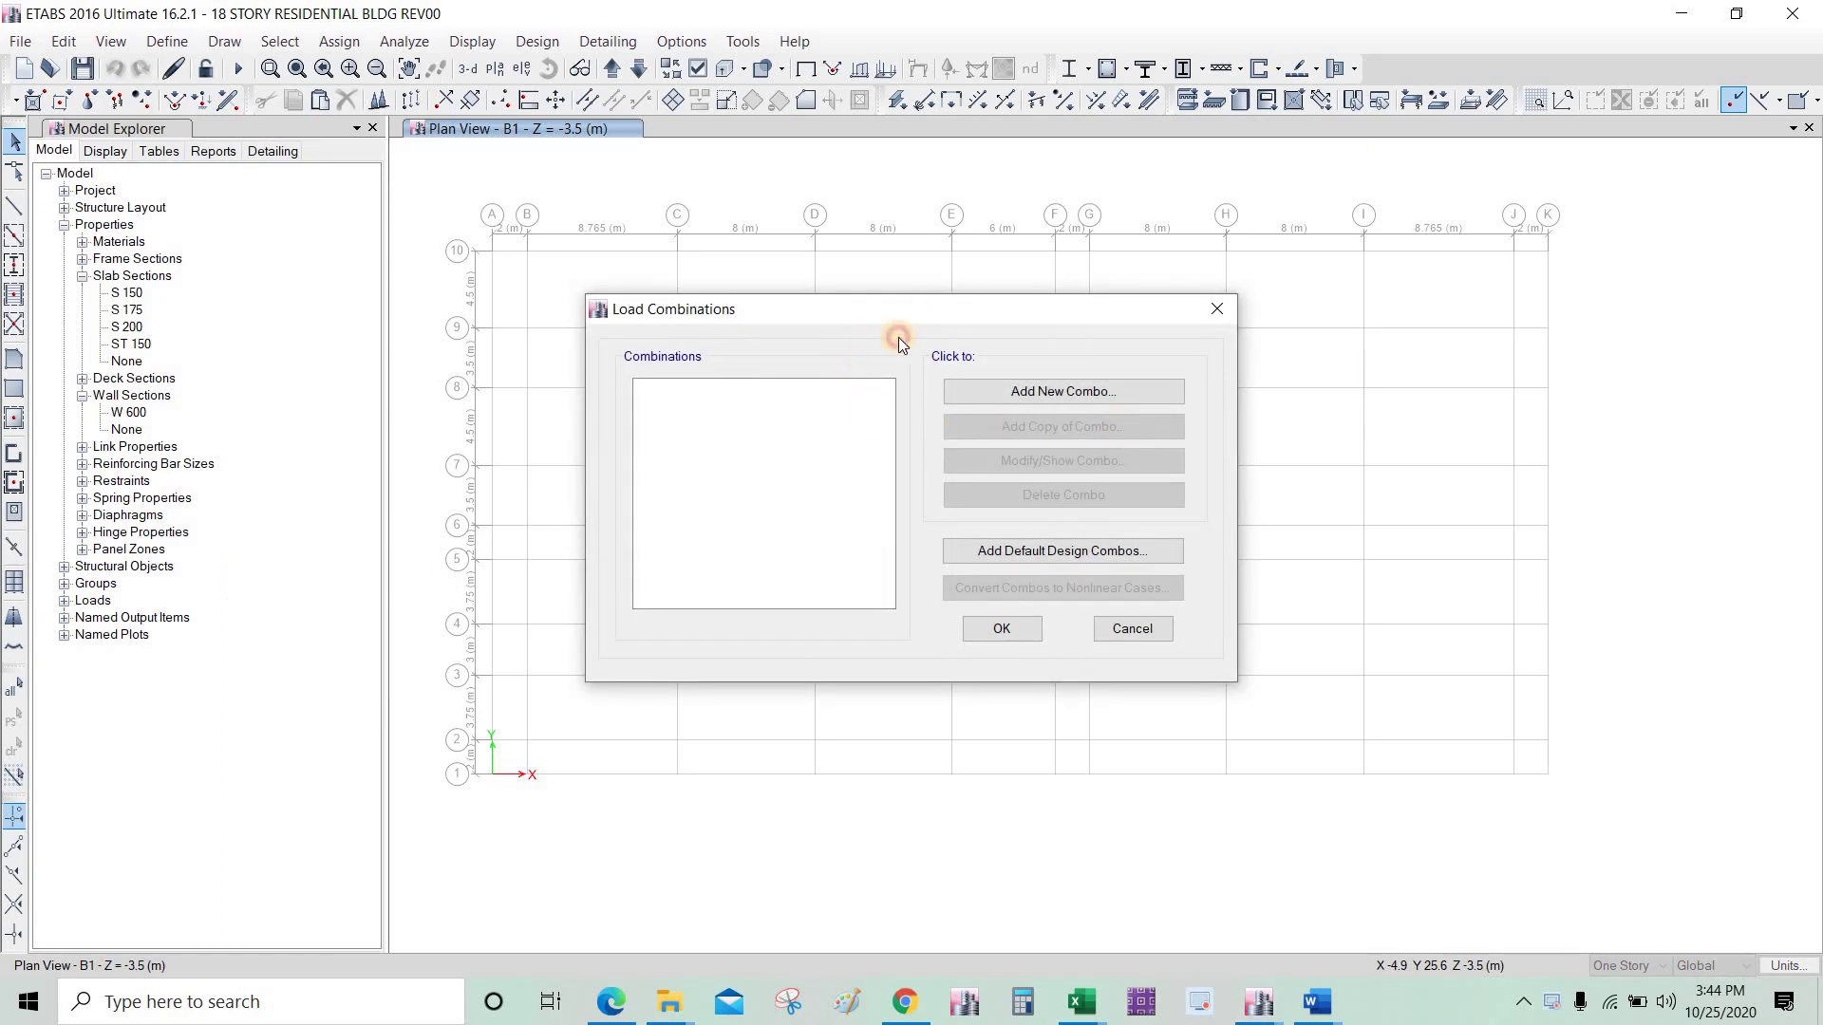
Step: Add a new combination, select its default name Comb1, and switch to Excel
drag(898, 338, 980, 323)
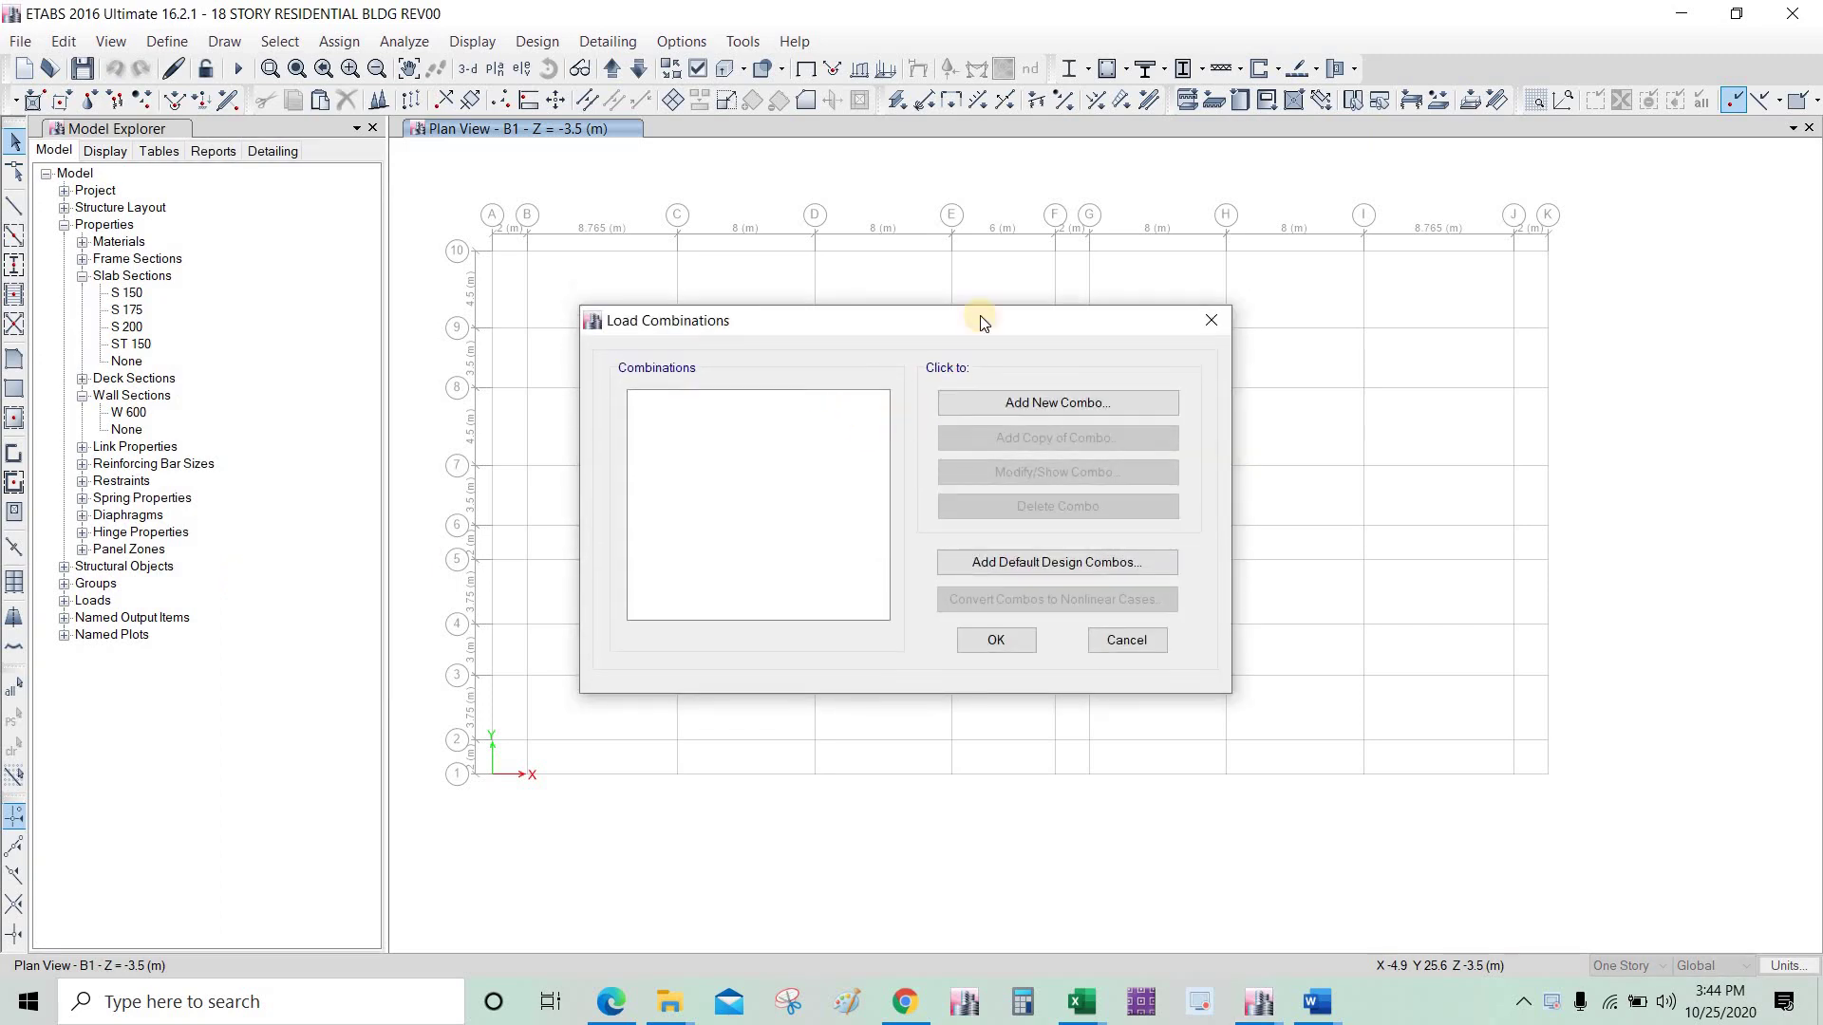
click(1056, 405)
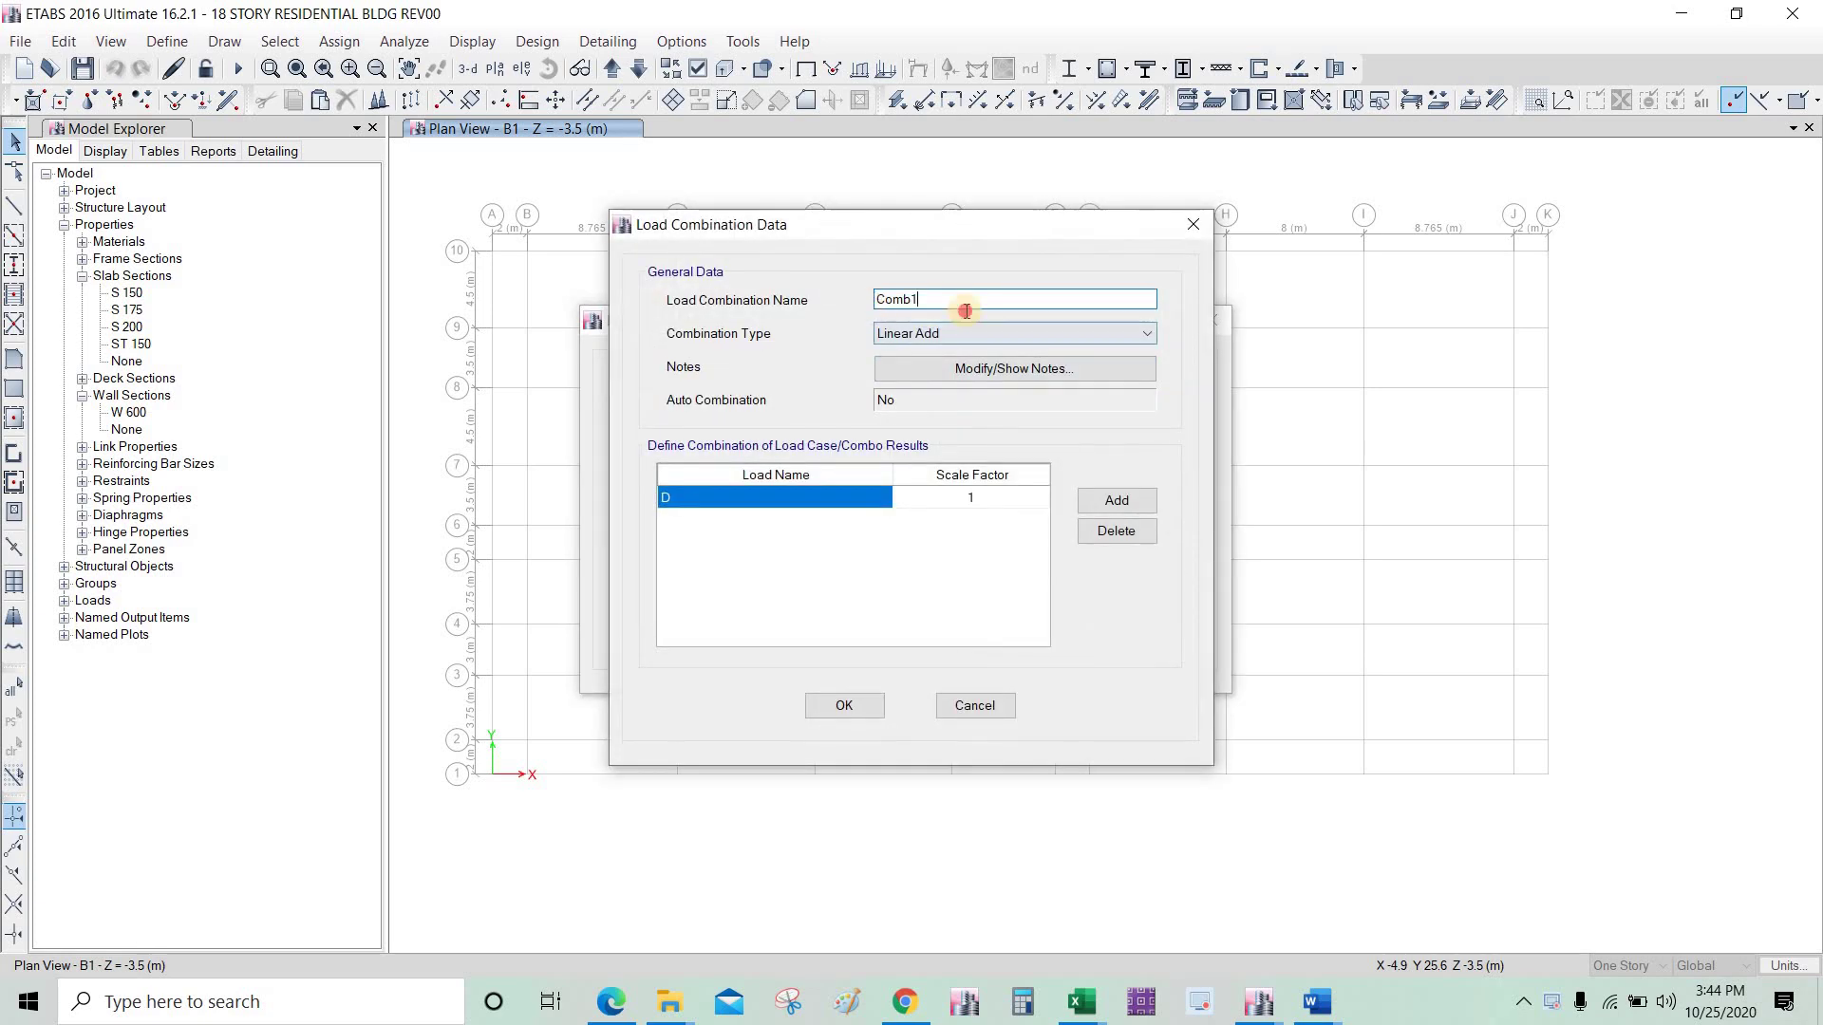
drag(967, 311, 836, 321)
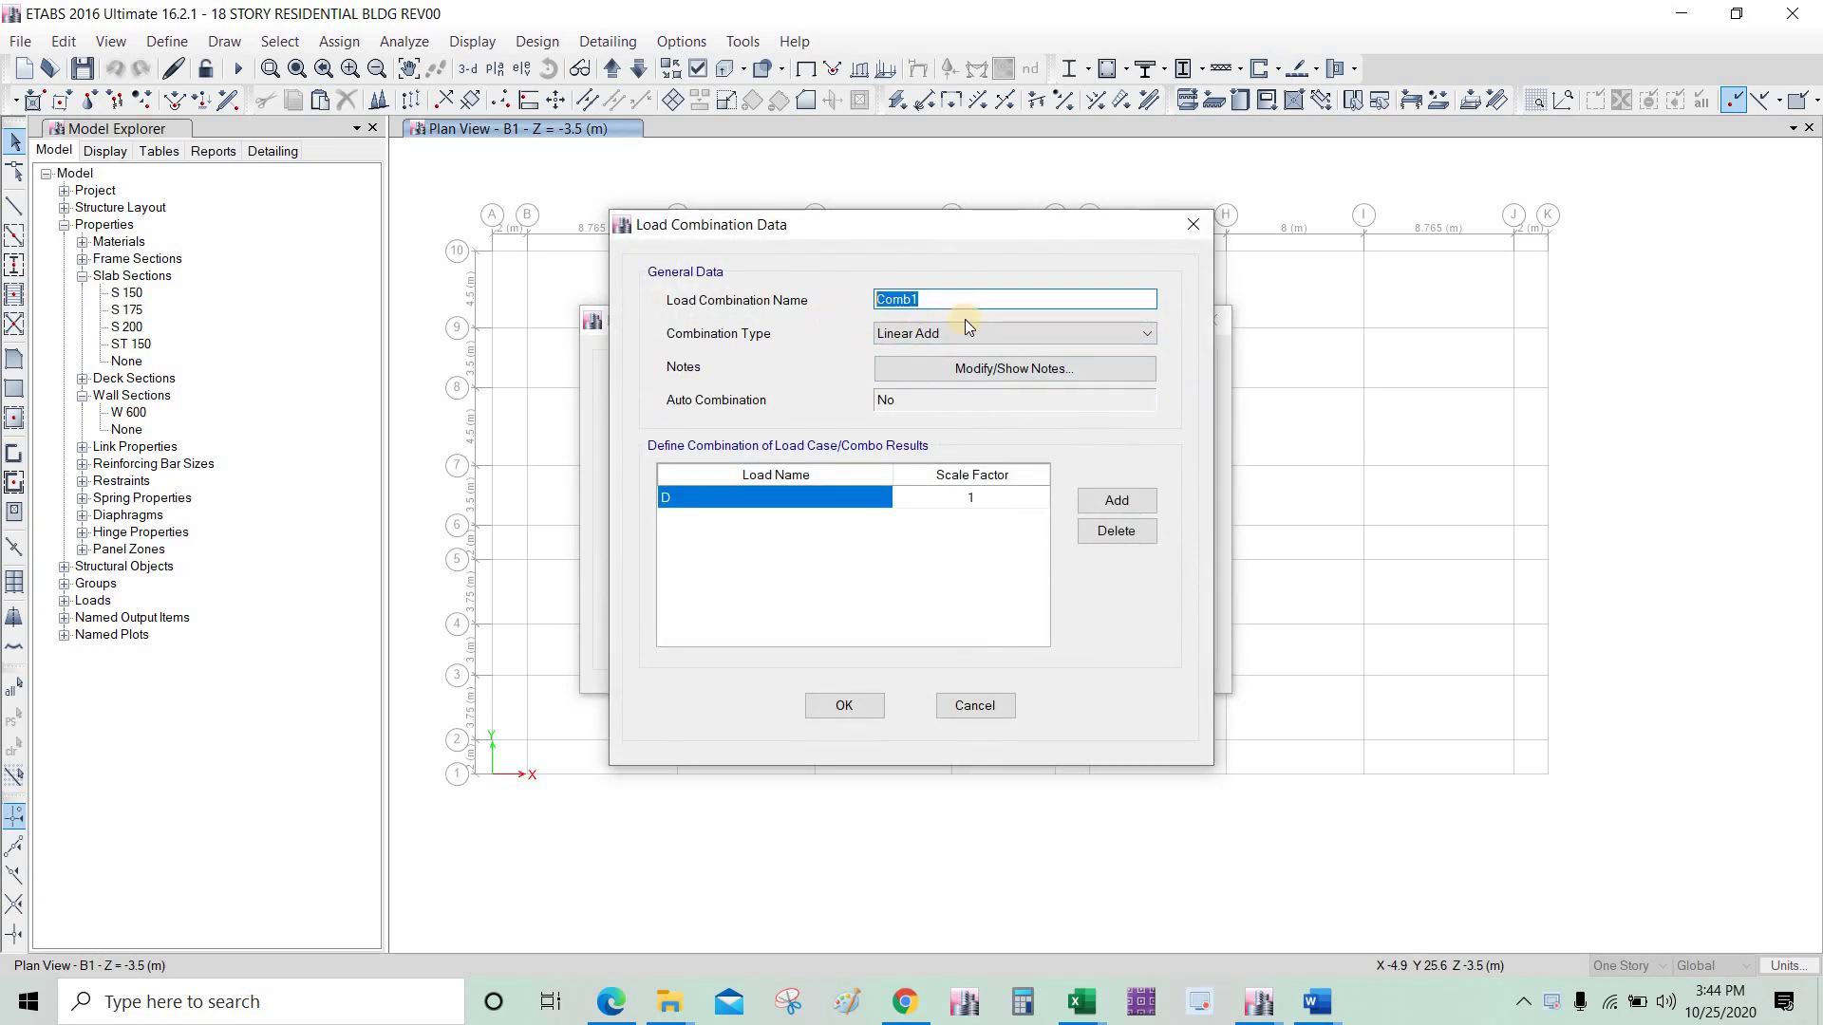
key(alt+Tab)
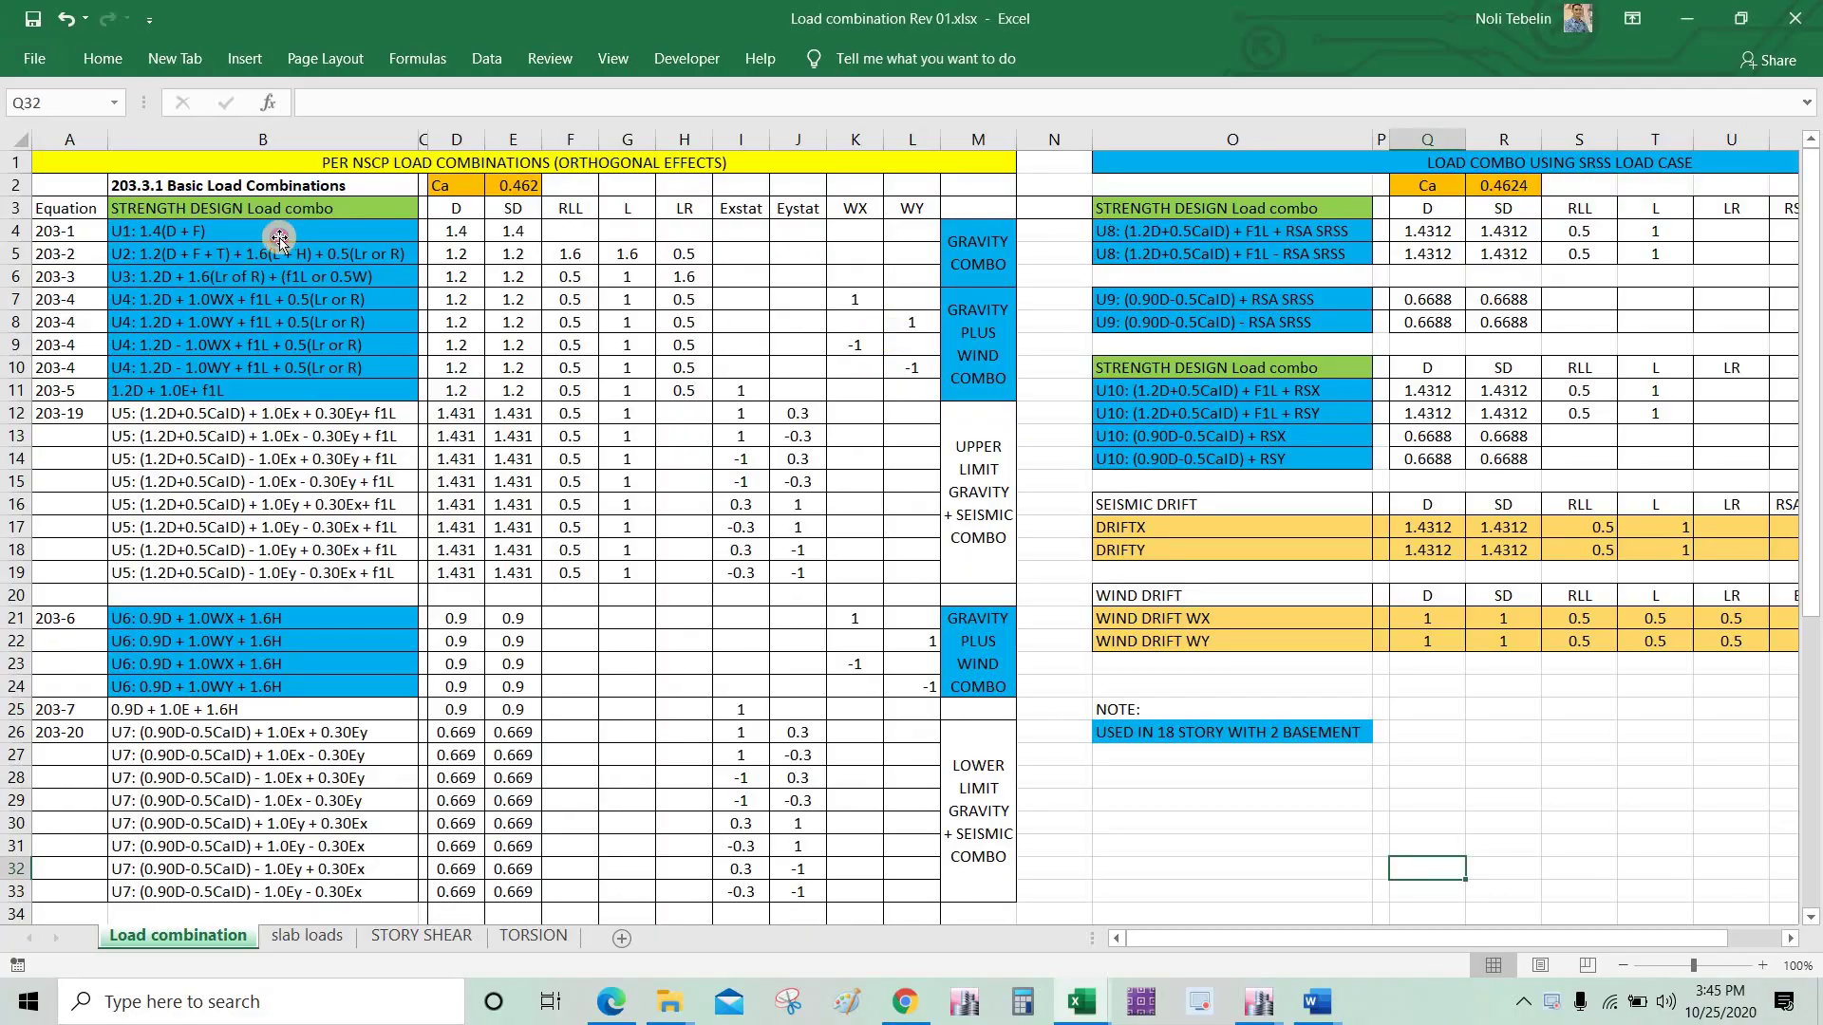
Step: Copy the U1: 1.4(D + F) name from cell B4, then minimize Excel to reveal ETABS
click(281, 237)
drag(427, 106, 299, 109)
key(ctrl+c)
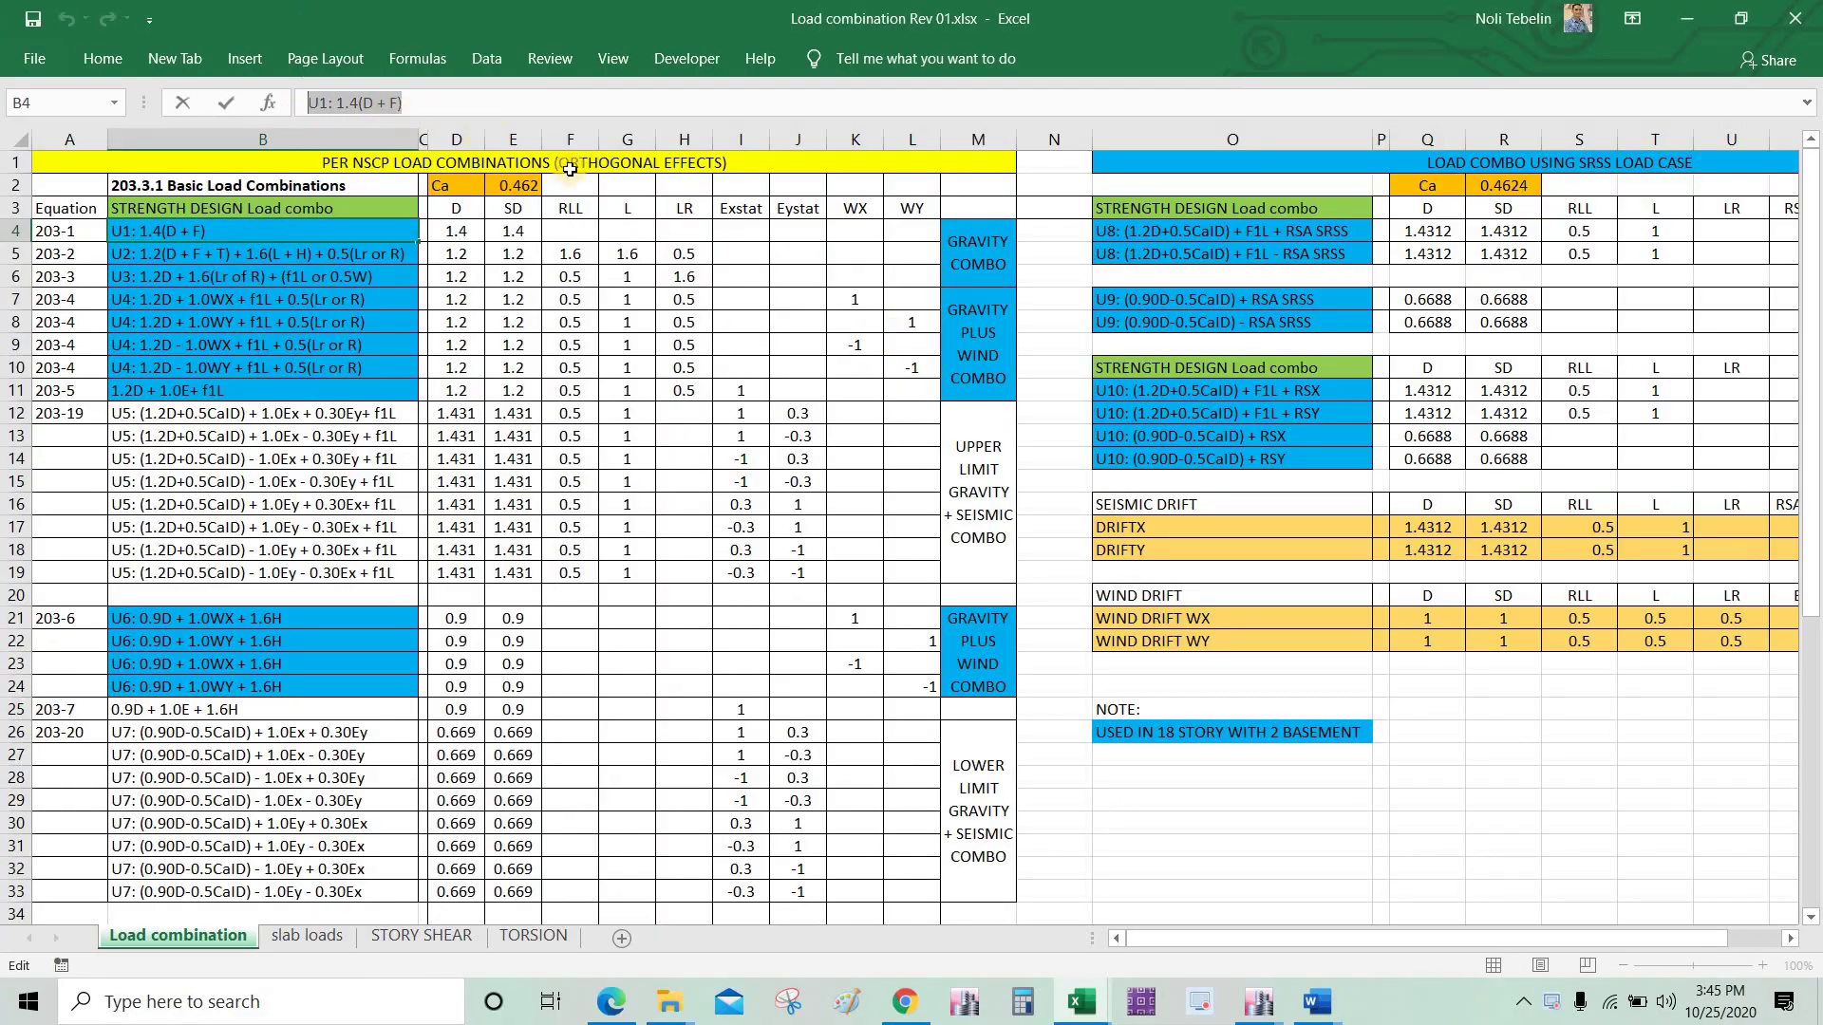
key(alt+Tab)
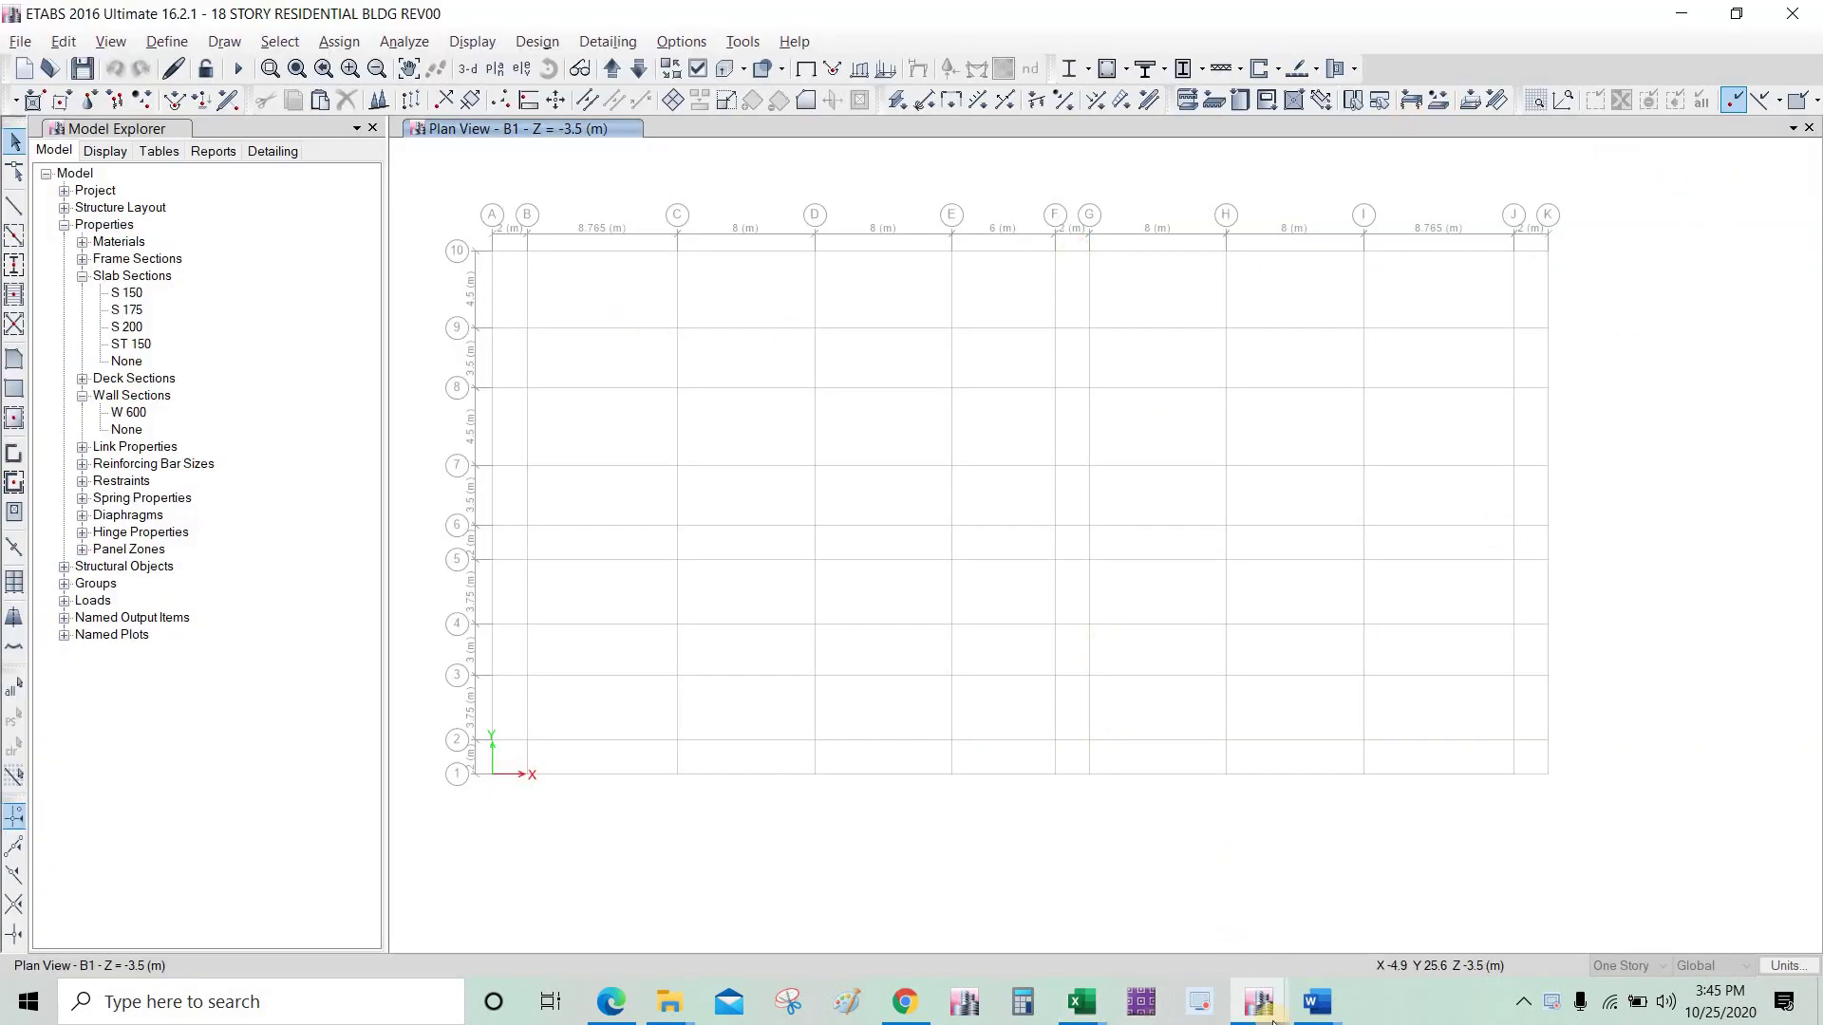
mouse_move(1270, 1017)
mouse_move(1081, 1004)
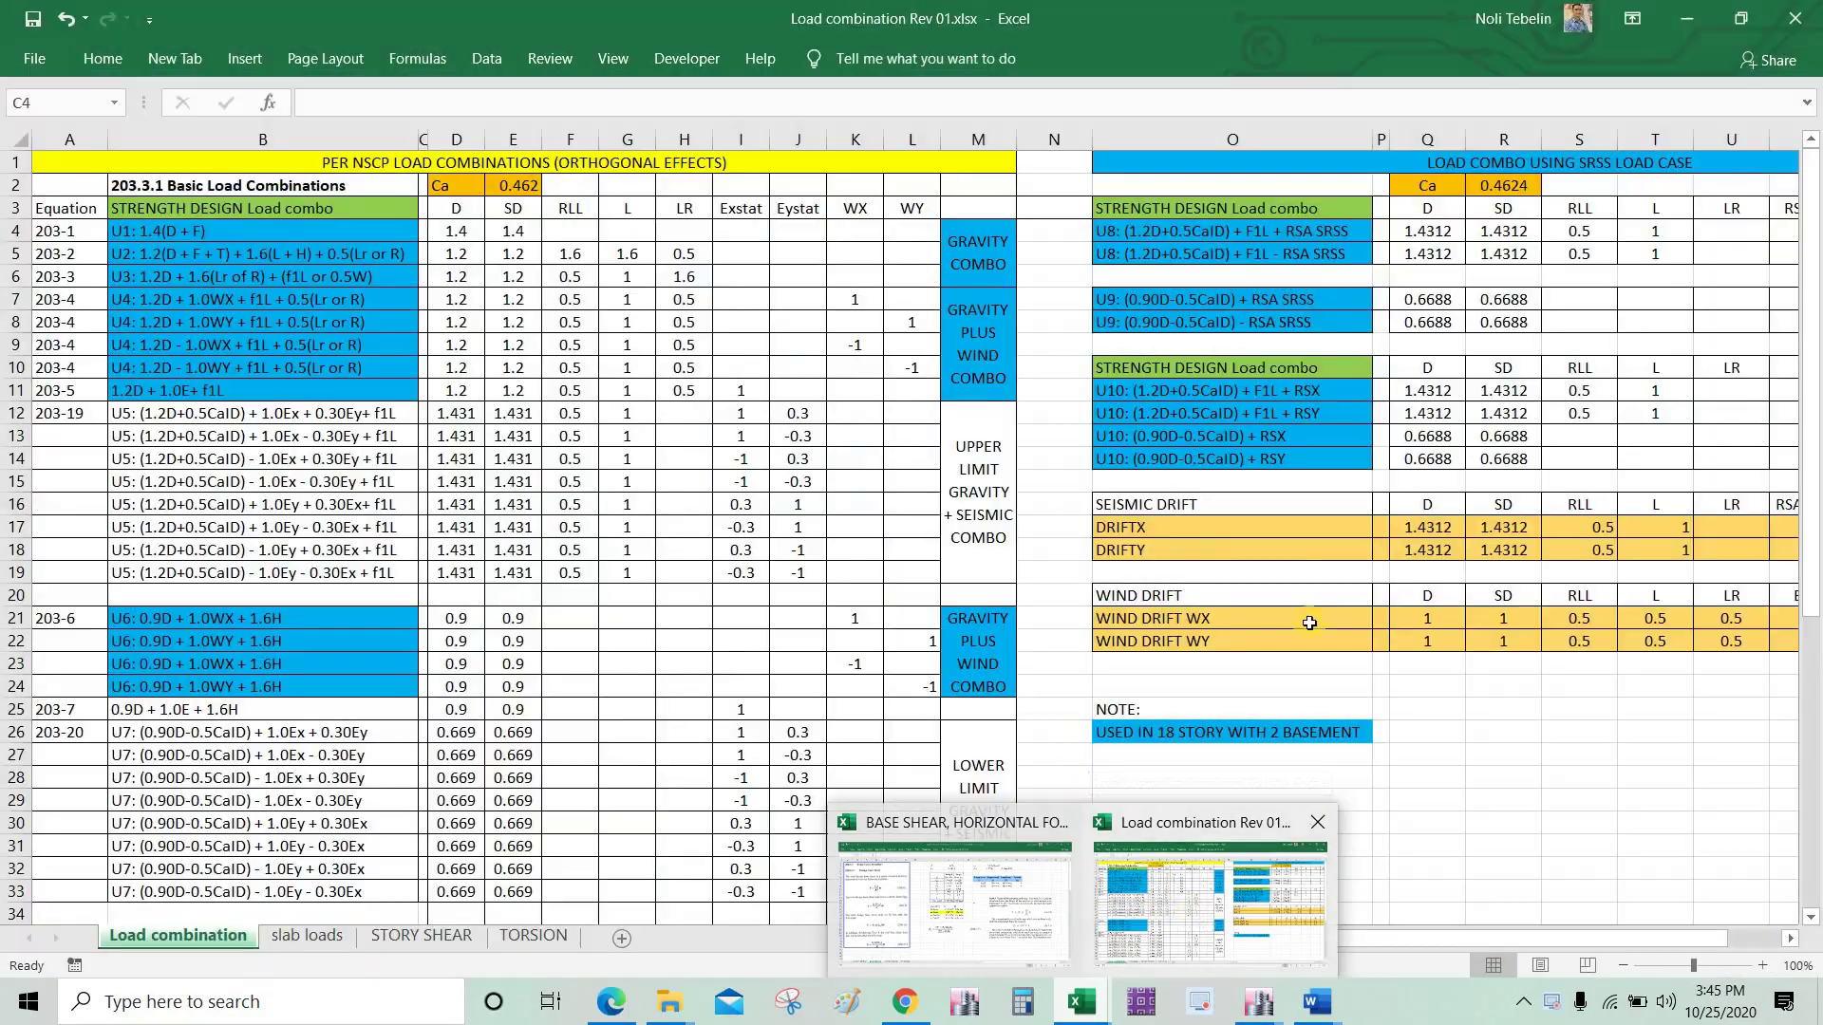
click(1194, 911)
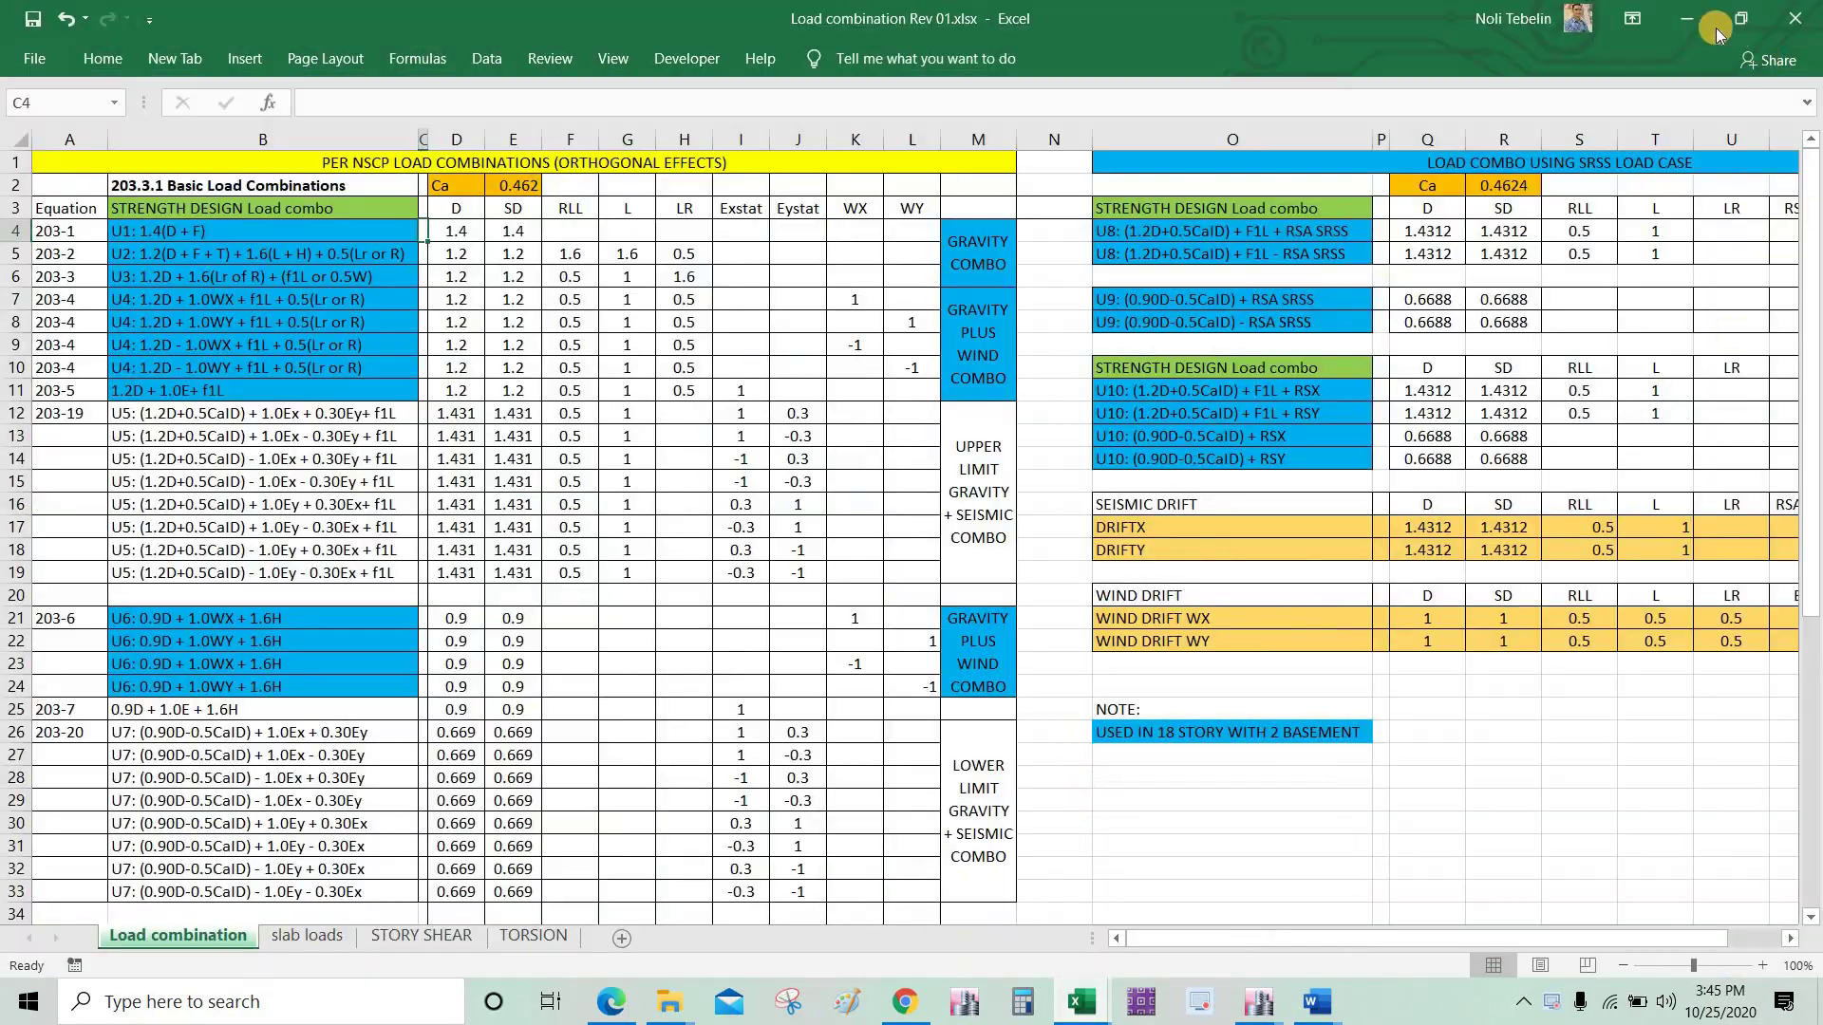
click(1685, 18)
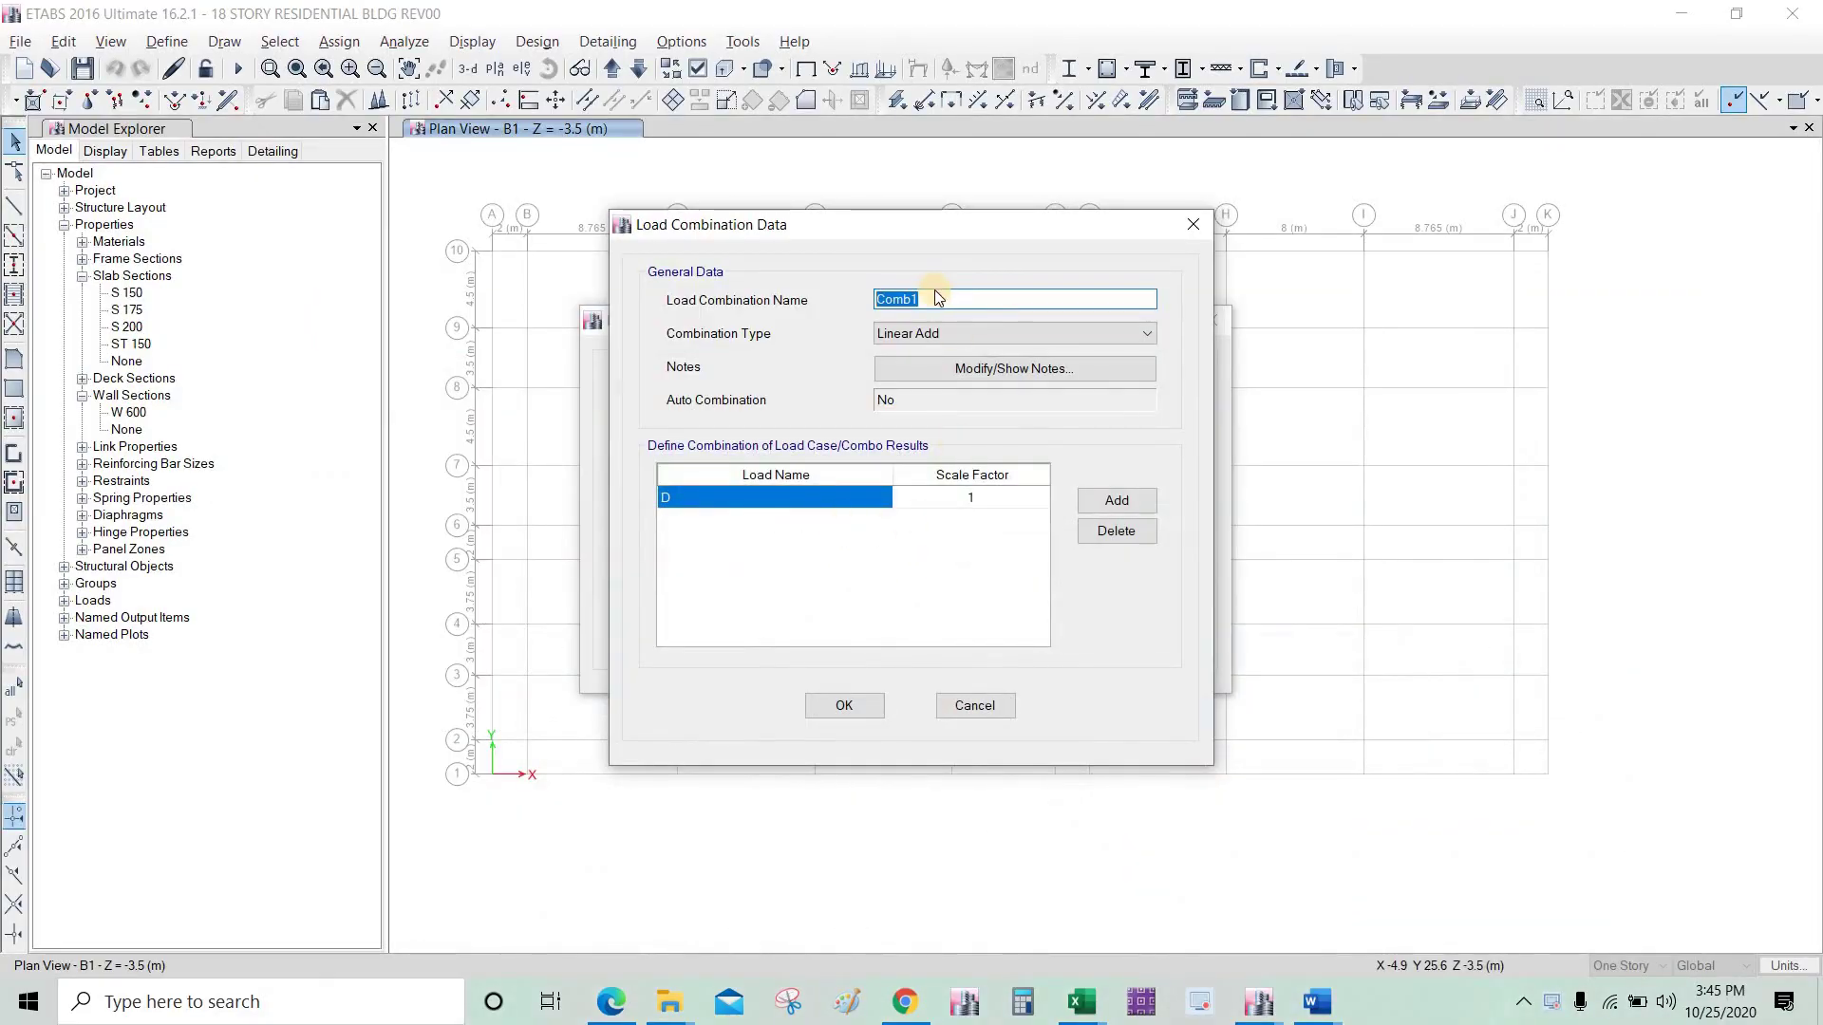
Step: Name the combination U1: 1.4(D + F) and set D's scale factor to 1.4
key(ctrl+v)
click(779, 500)
click(1005, 507)
click(1008, 504)
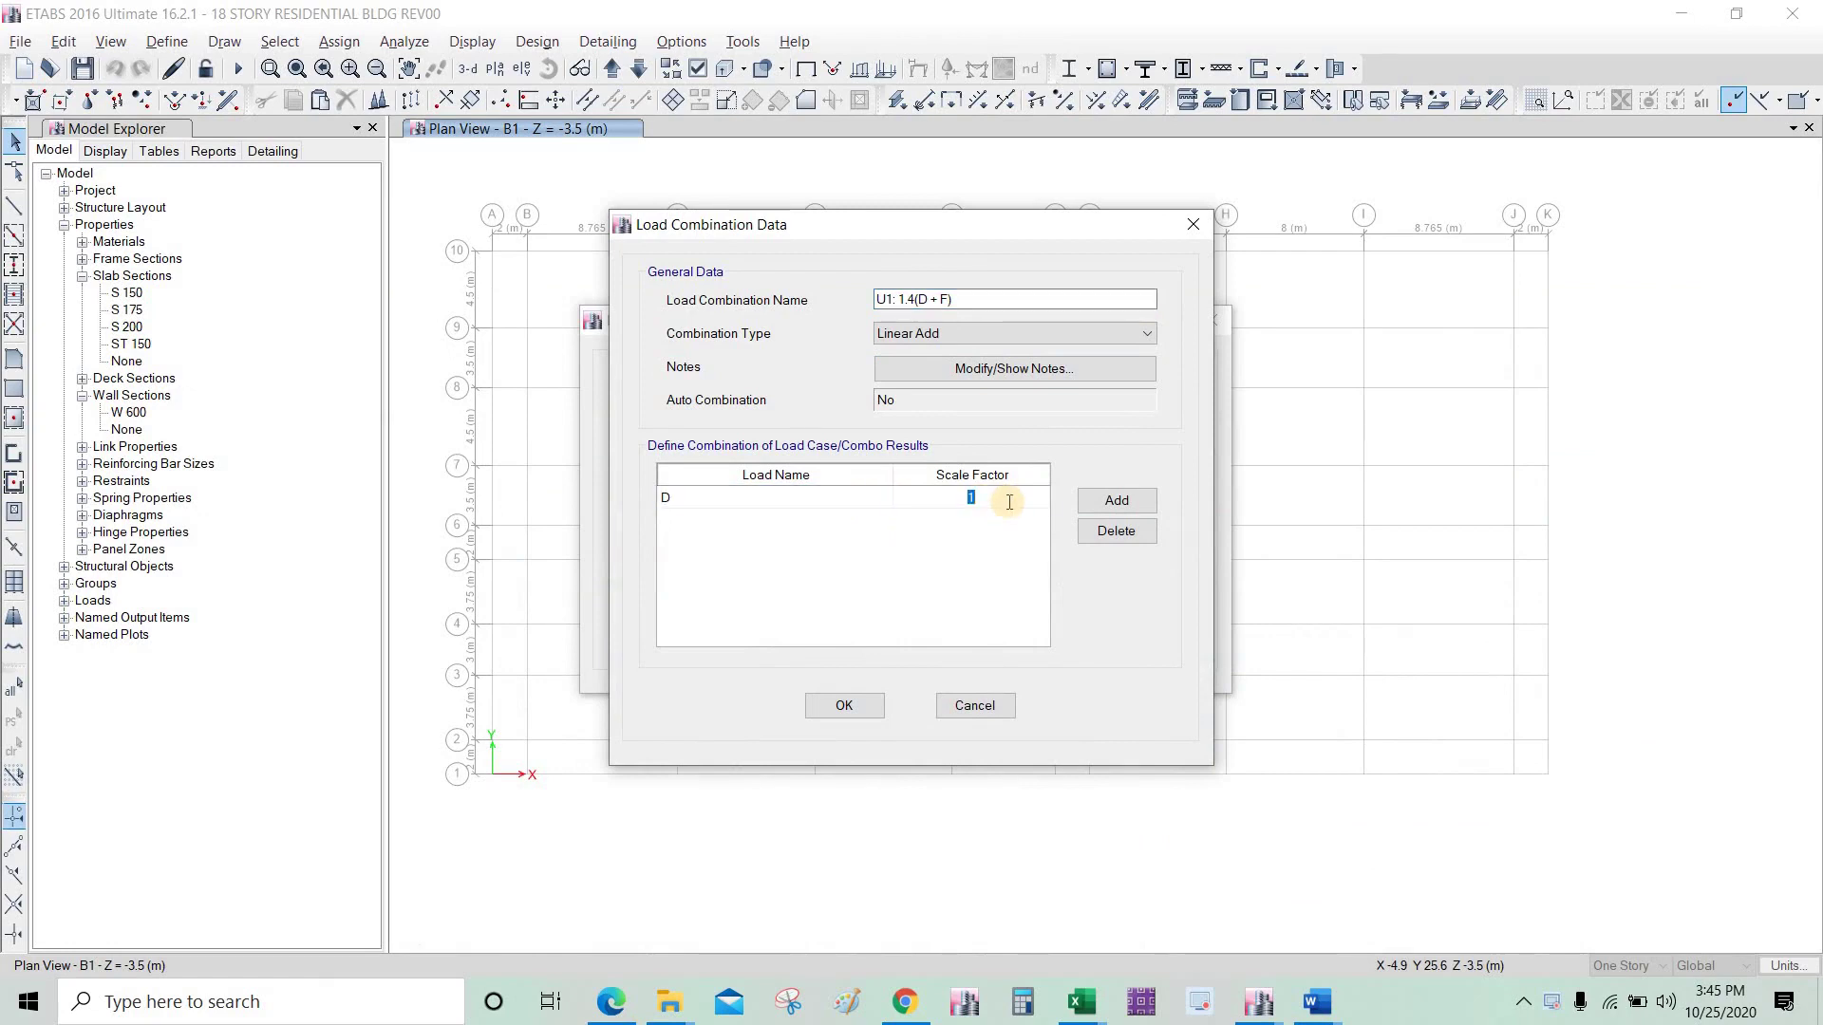
text(.4)
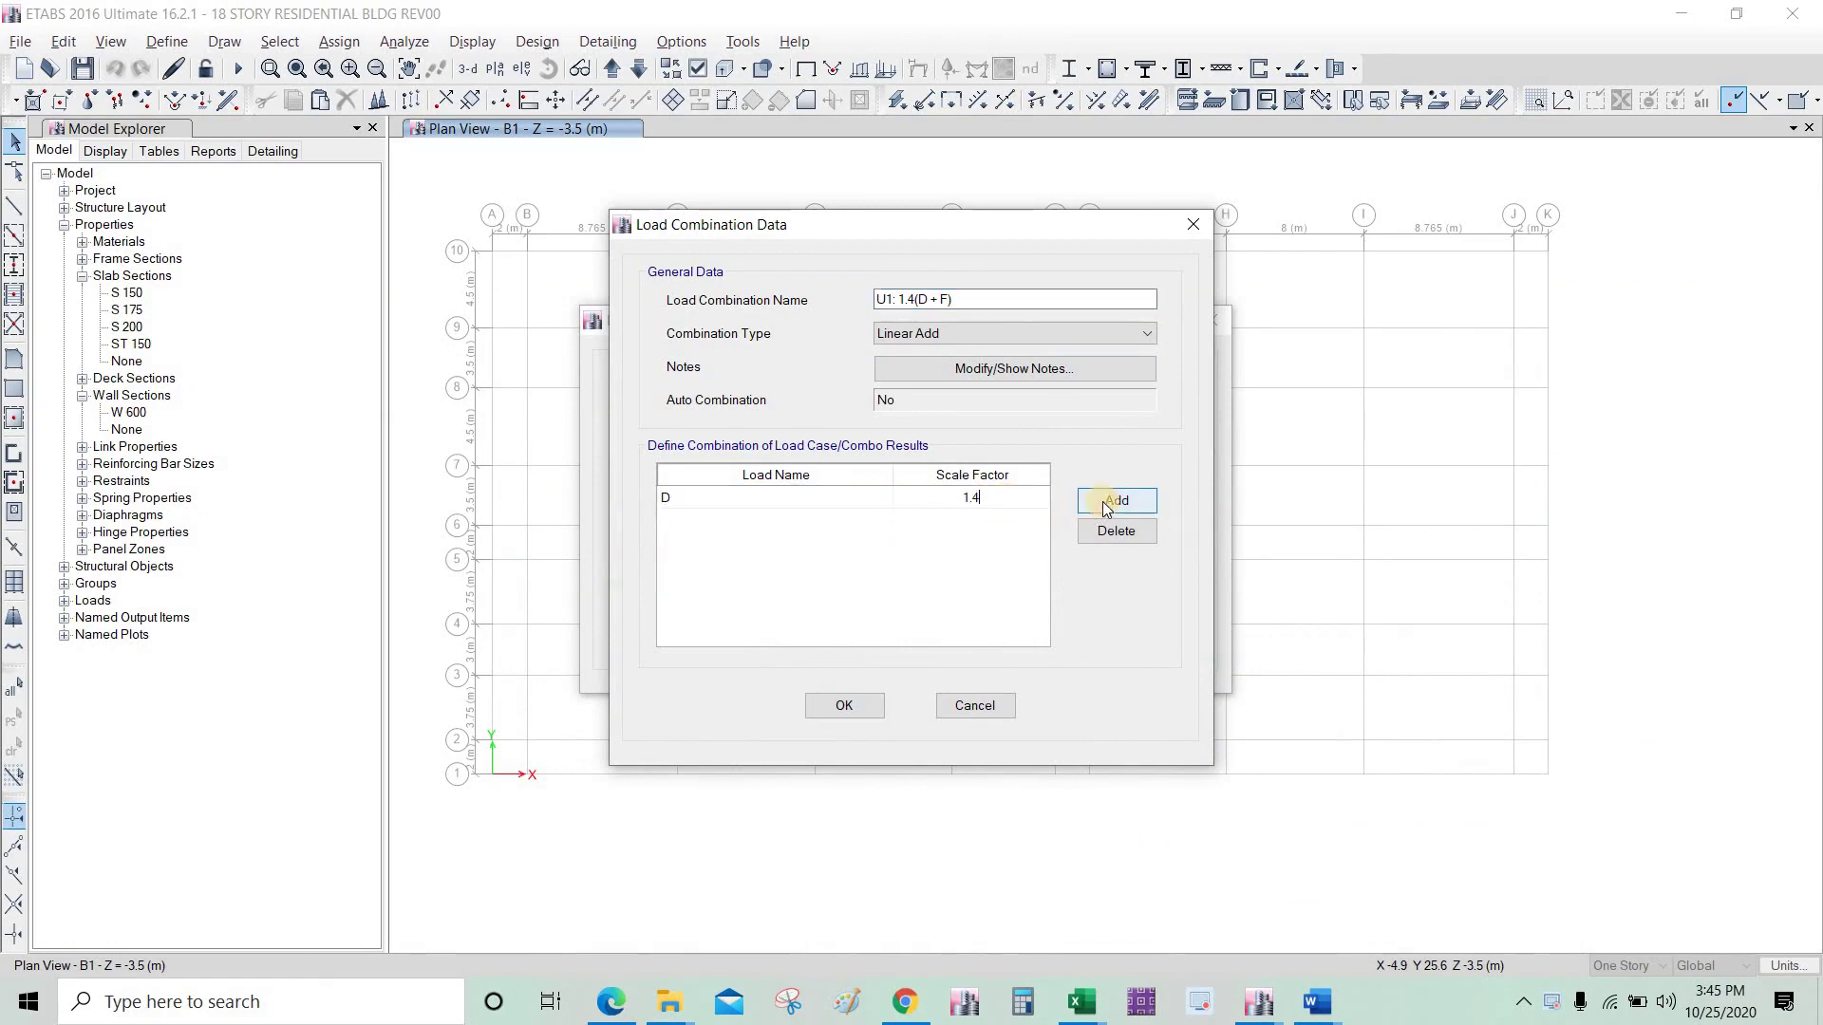
Step: Add SD at scale factor 1.4, save U1, and start another combination
click(1104, 508)
click(815, 522)
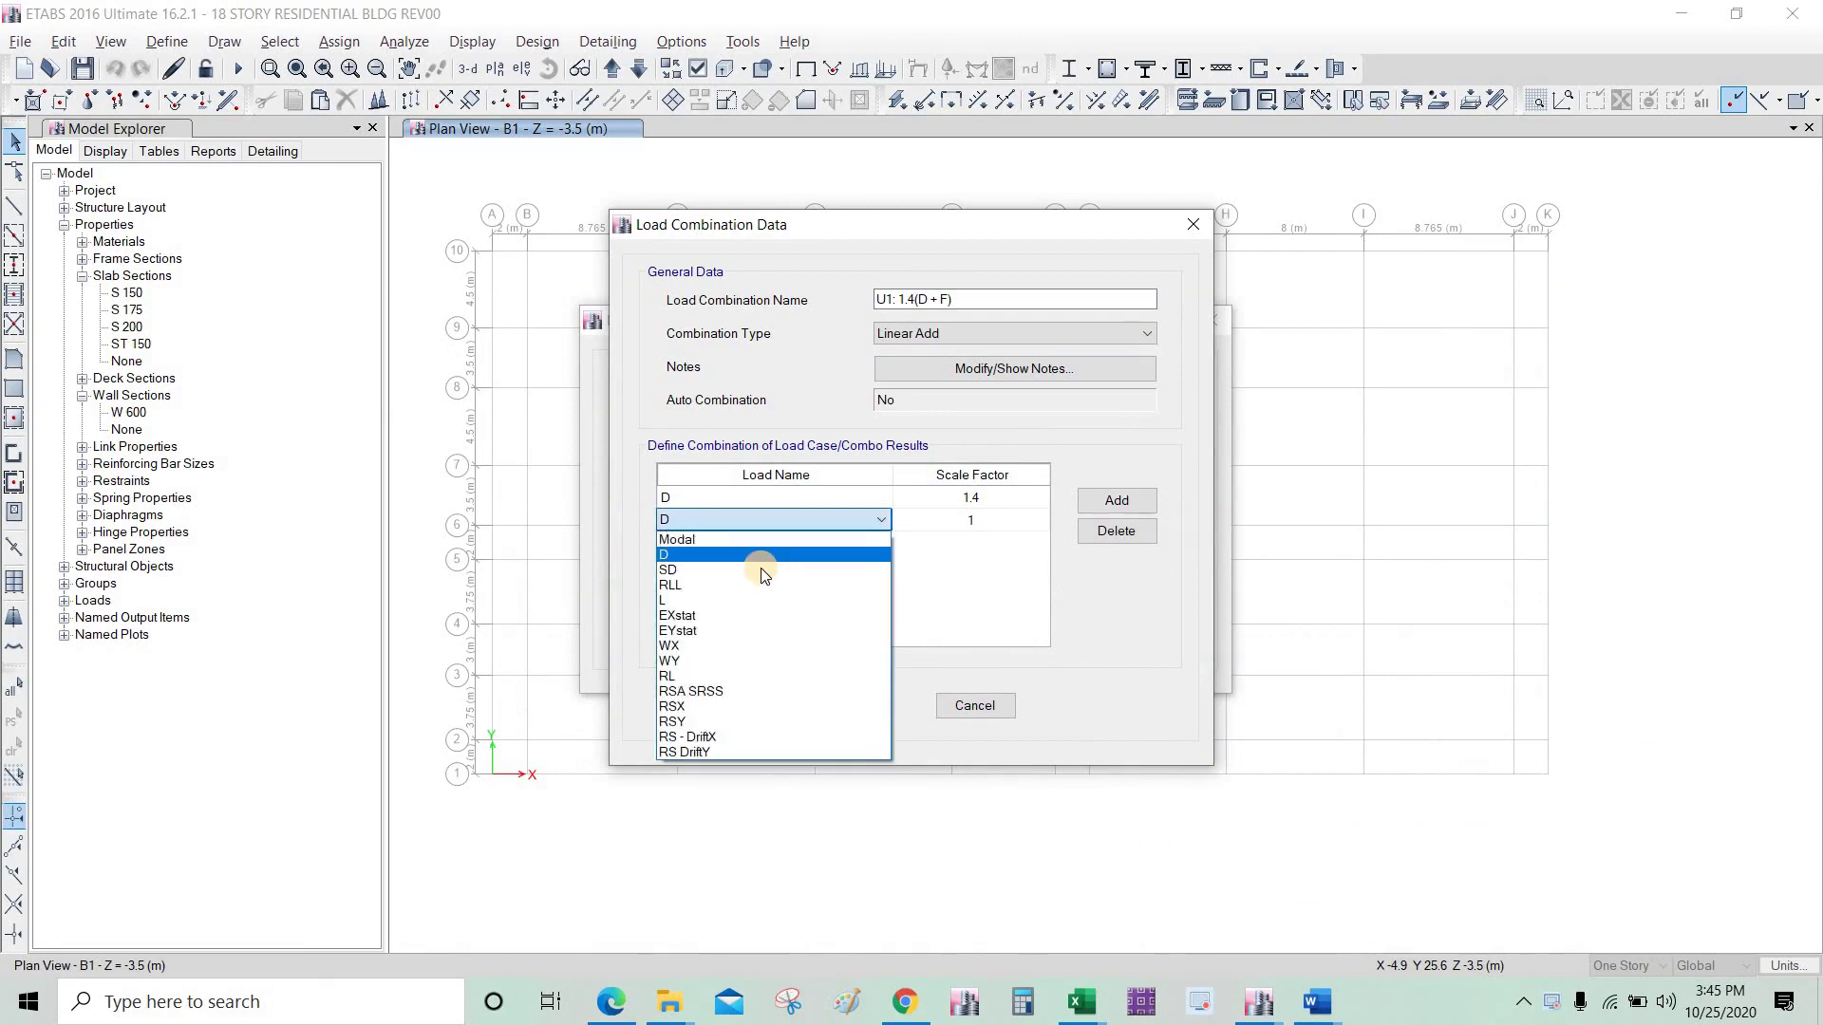
click(952, 528)
click(994, 526)
click(996, 525)
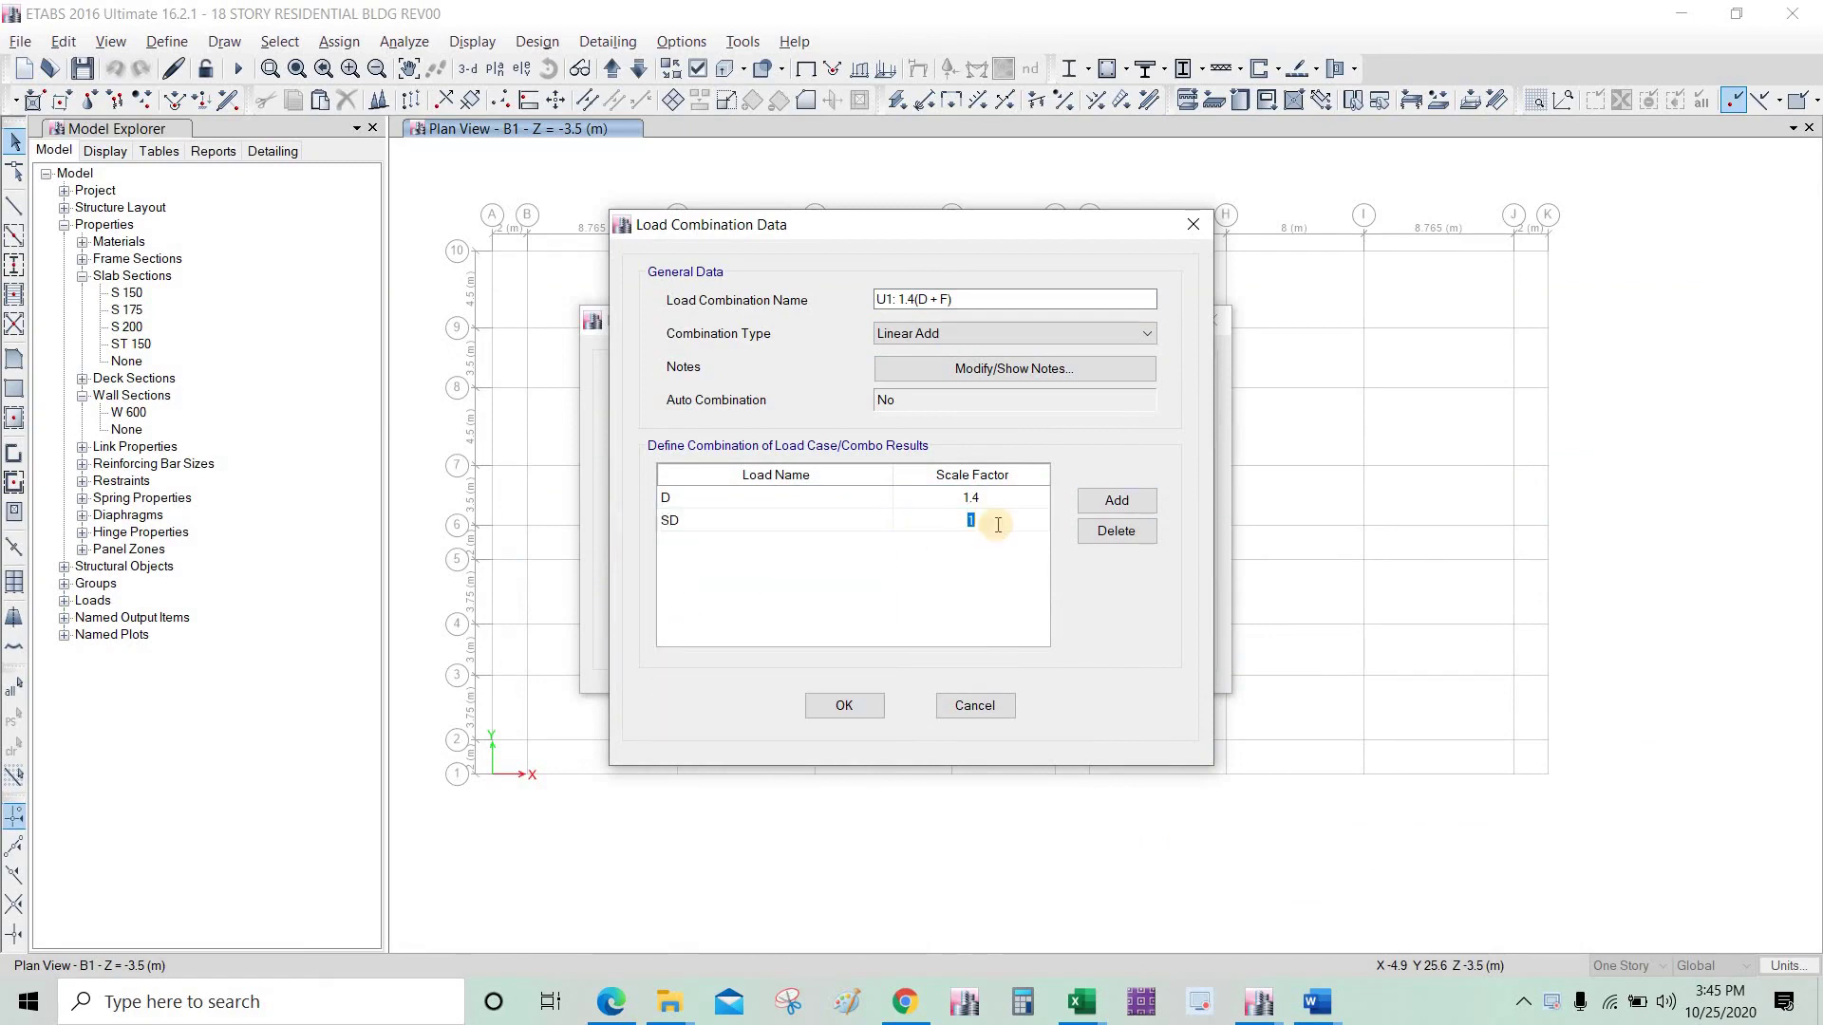
text(.4)
key(Return)
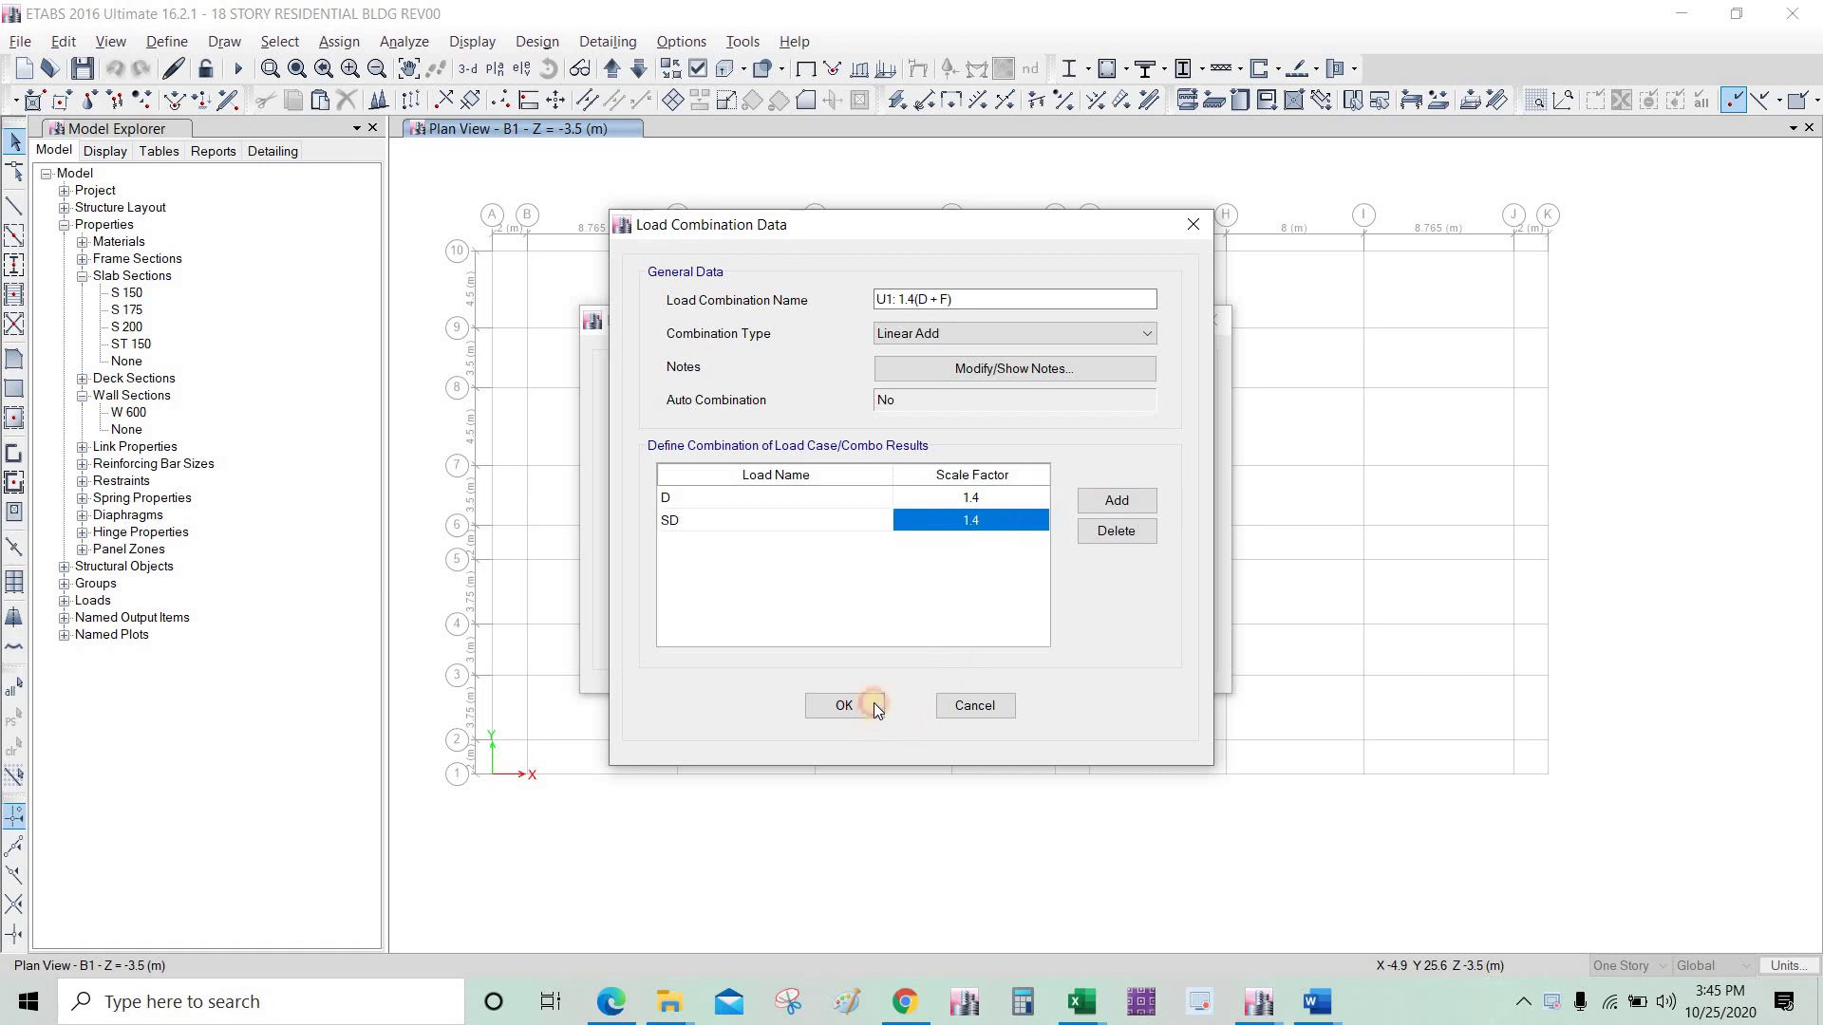
click(844, 705)
click(1014, 289)
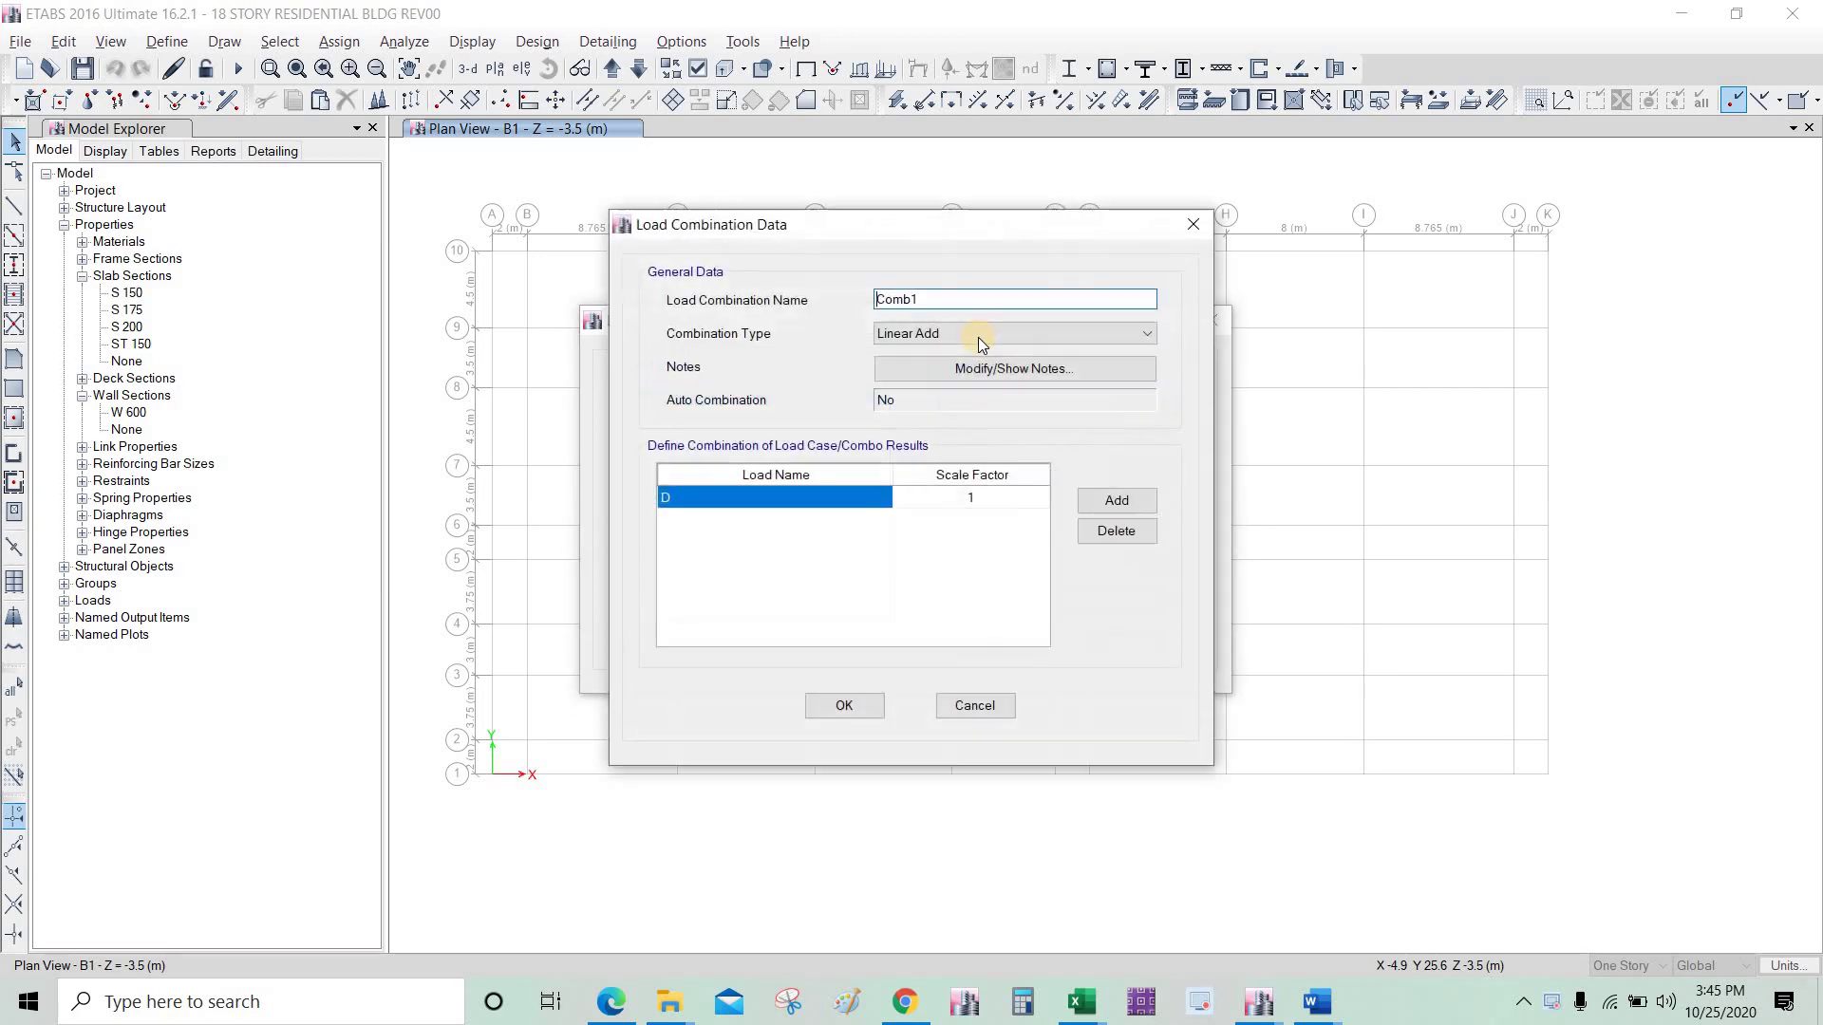
Step: Copy the U2 combination name from cell B5 and paste it over Comb1 in ETABS
key(alt+Tab)
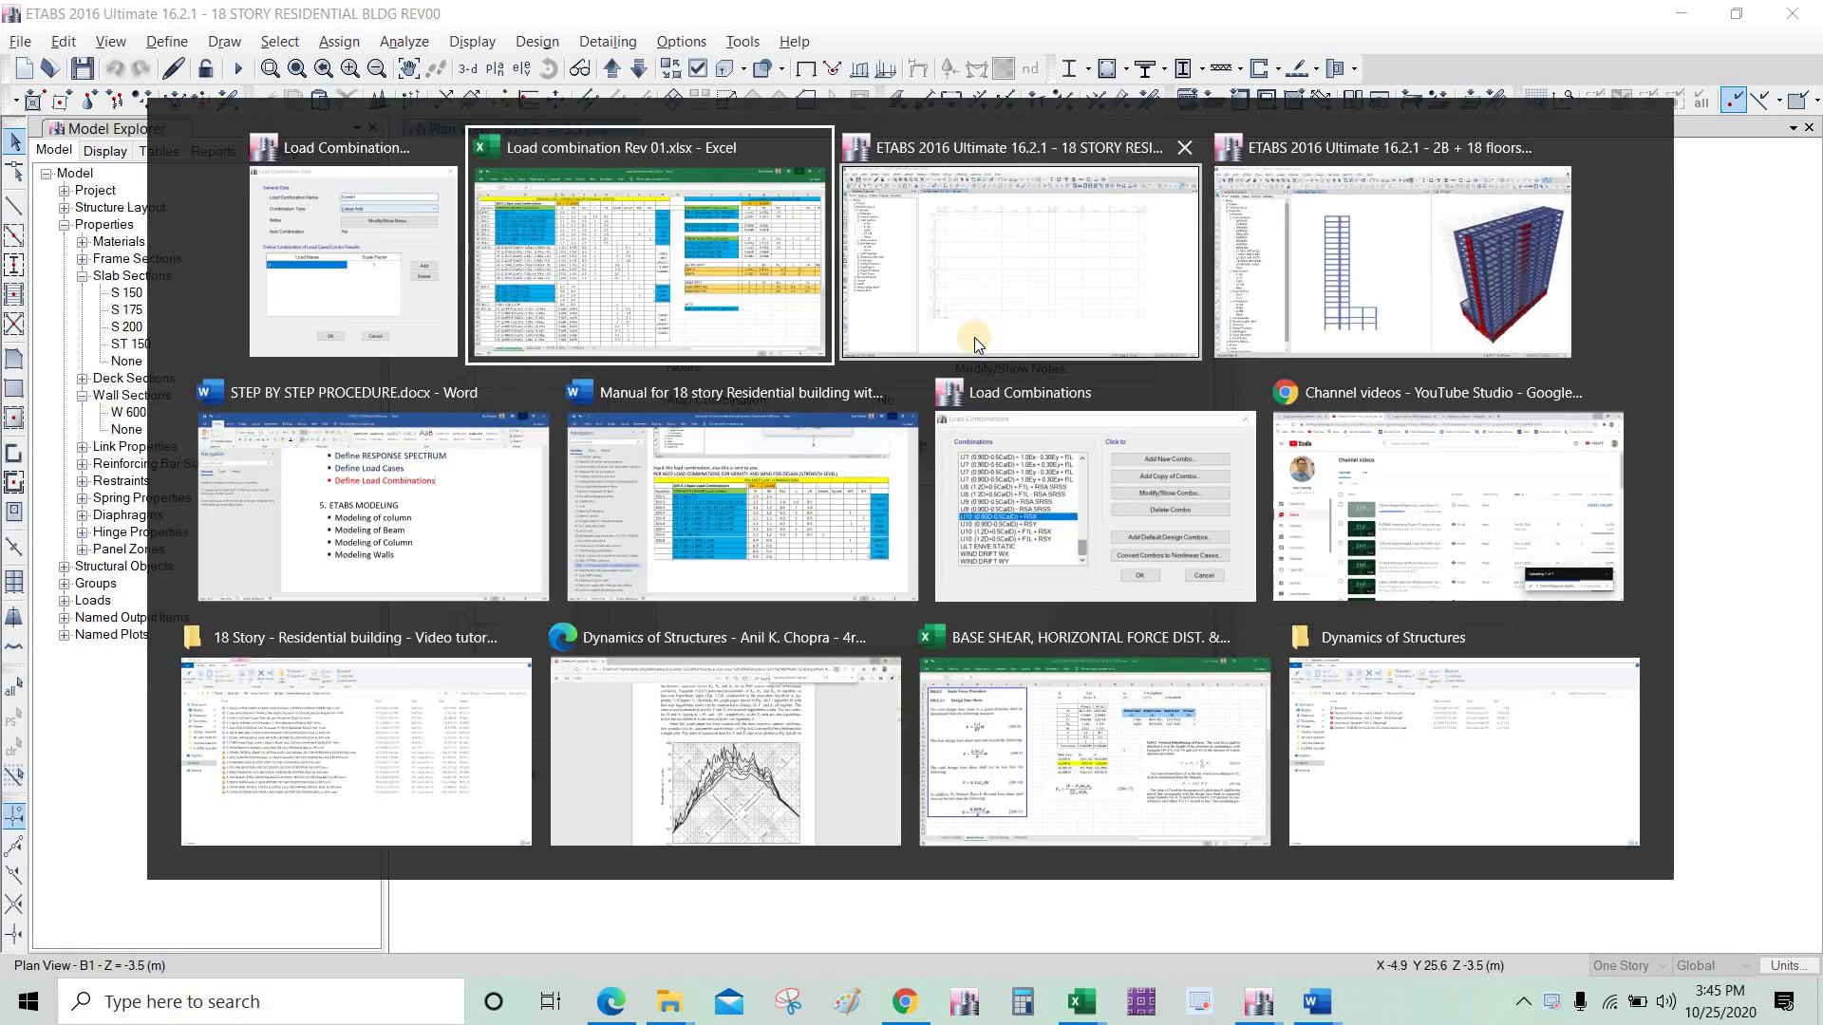
click(766, 294)
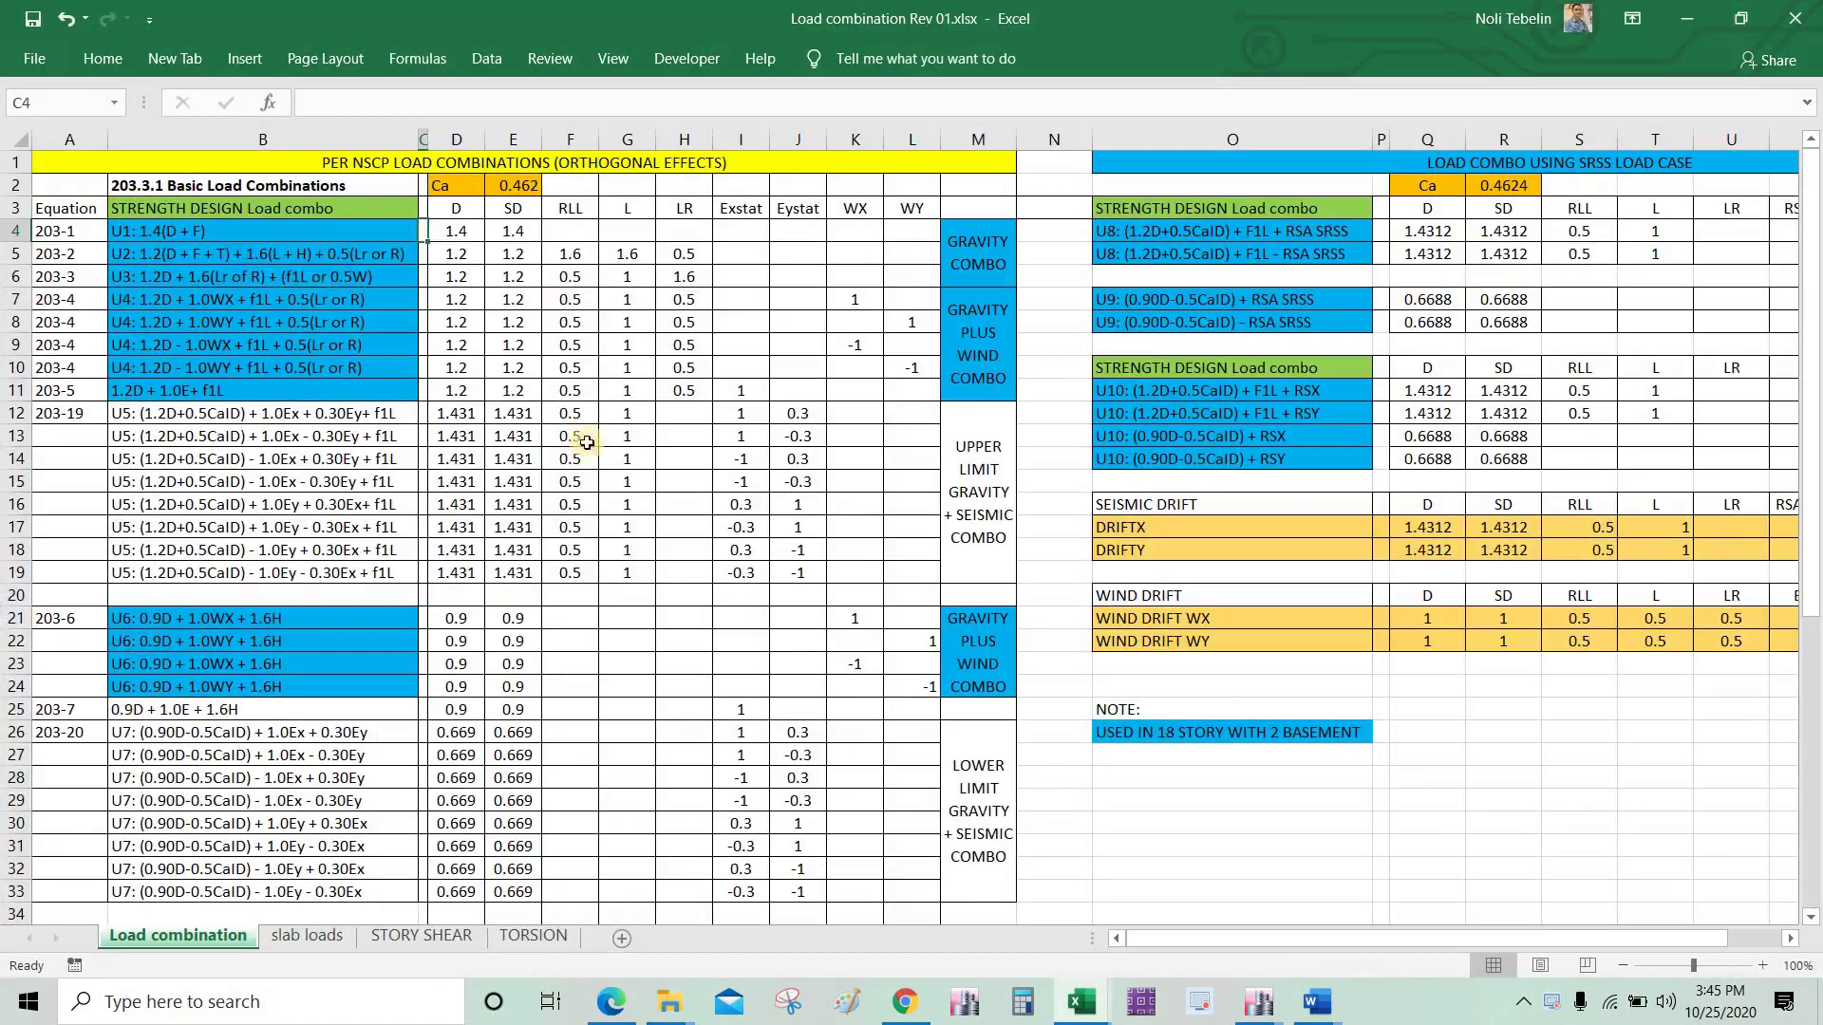
click(284, 254)
drag(634, 103, 244, 102)
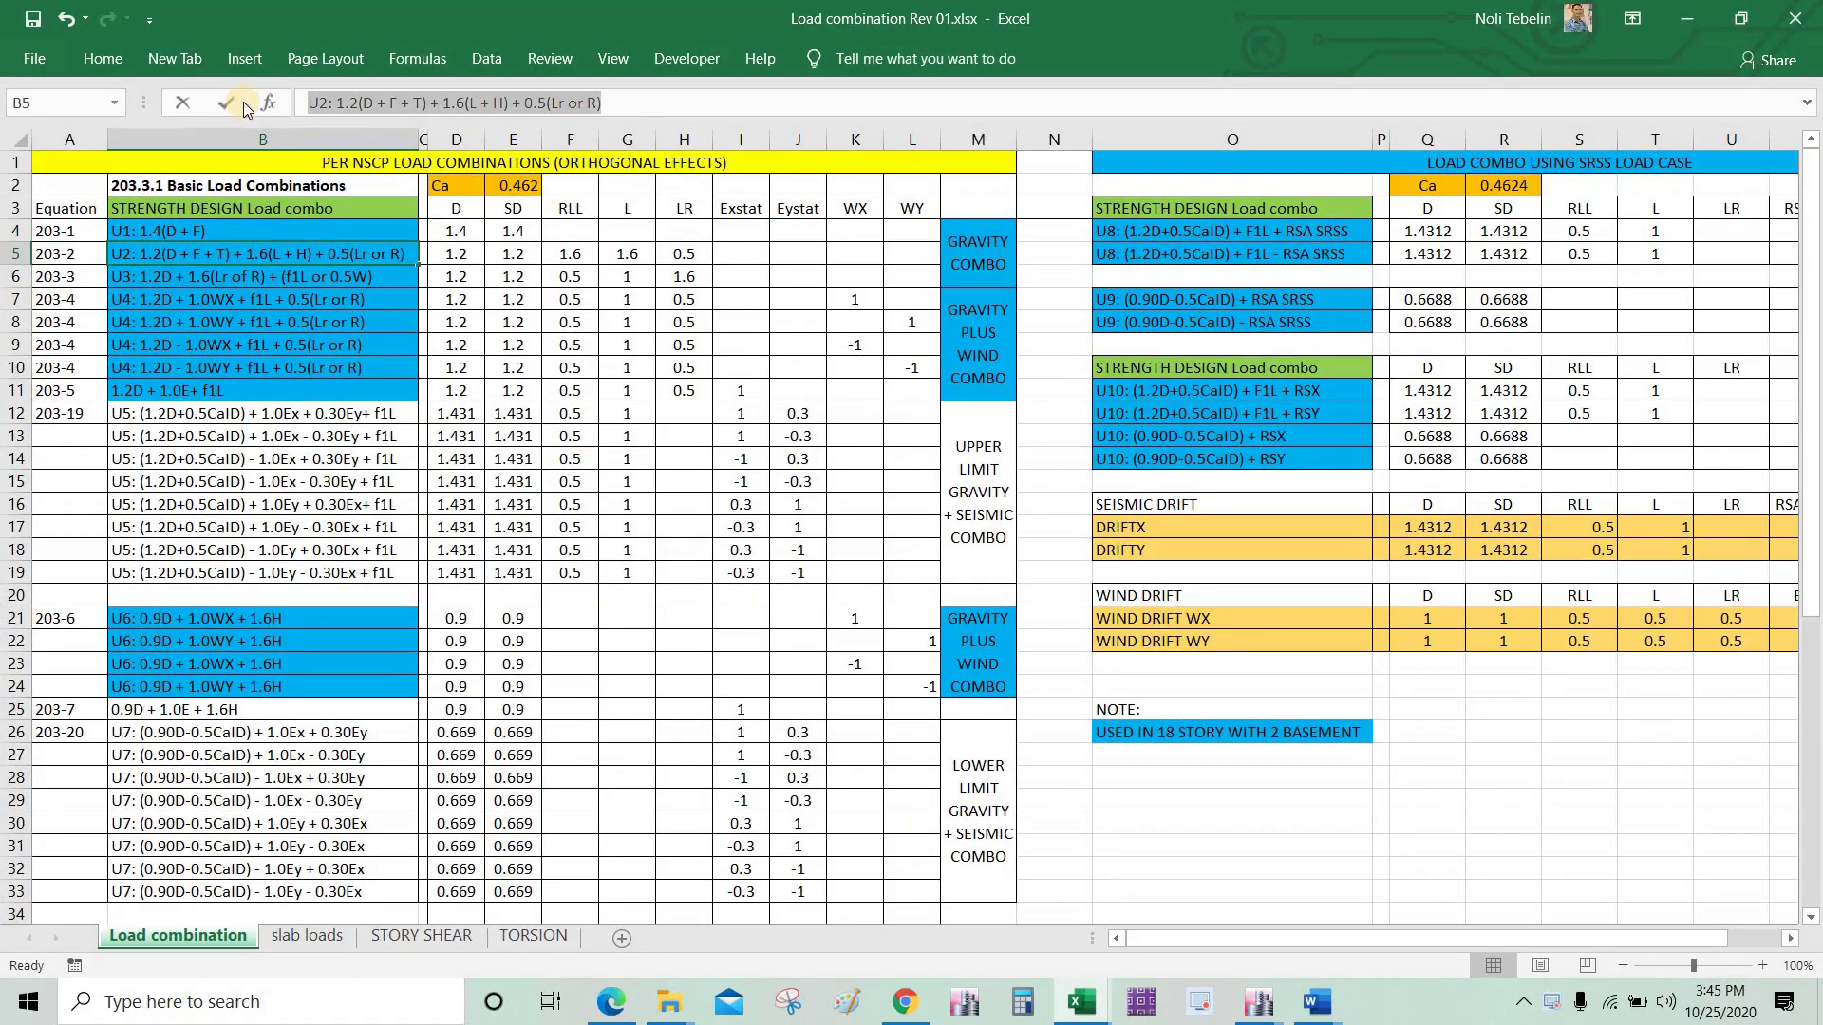
click(471, 259)
key(alt+Tab)
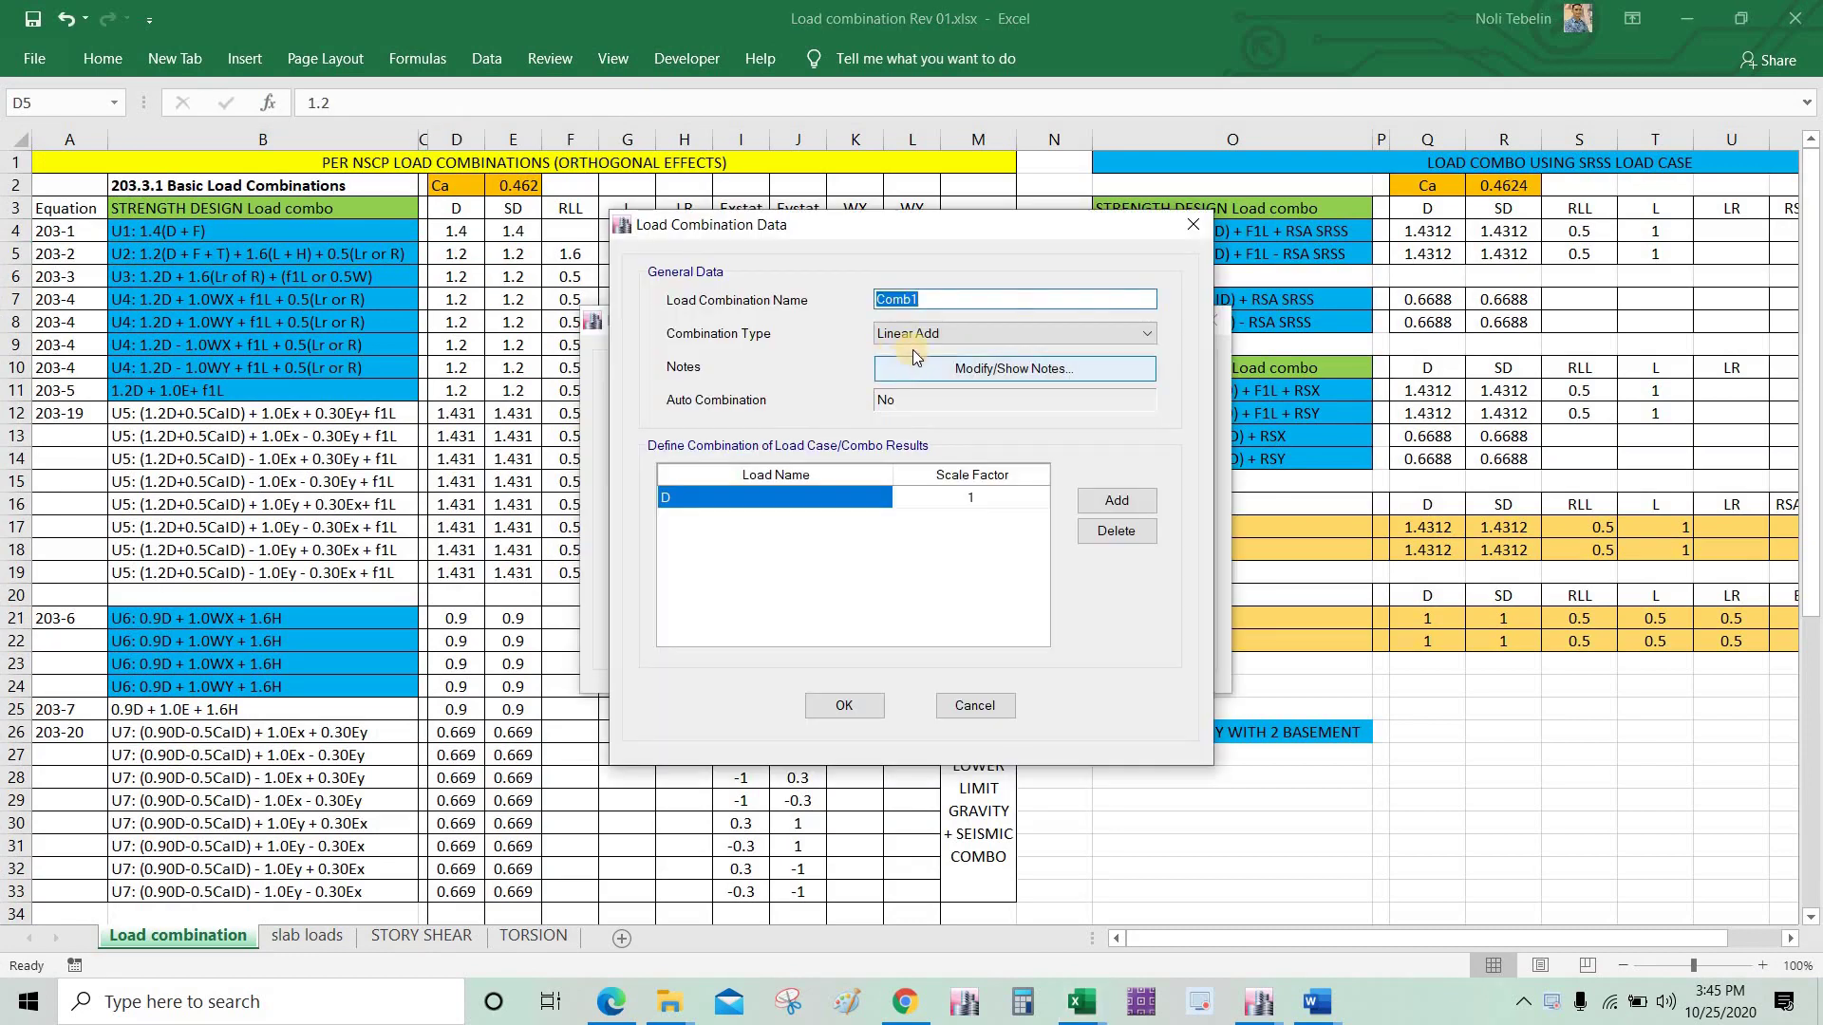
key(ctrl+v)
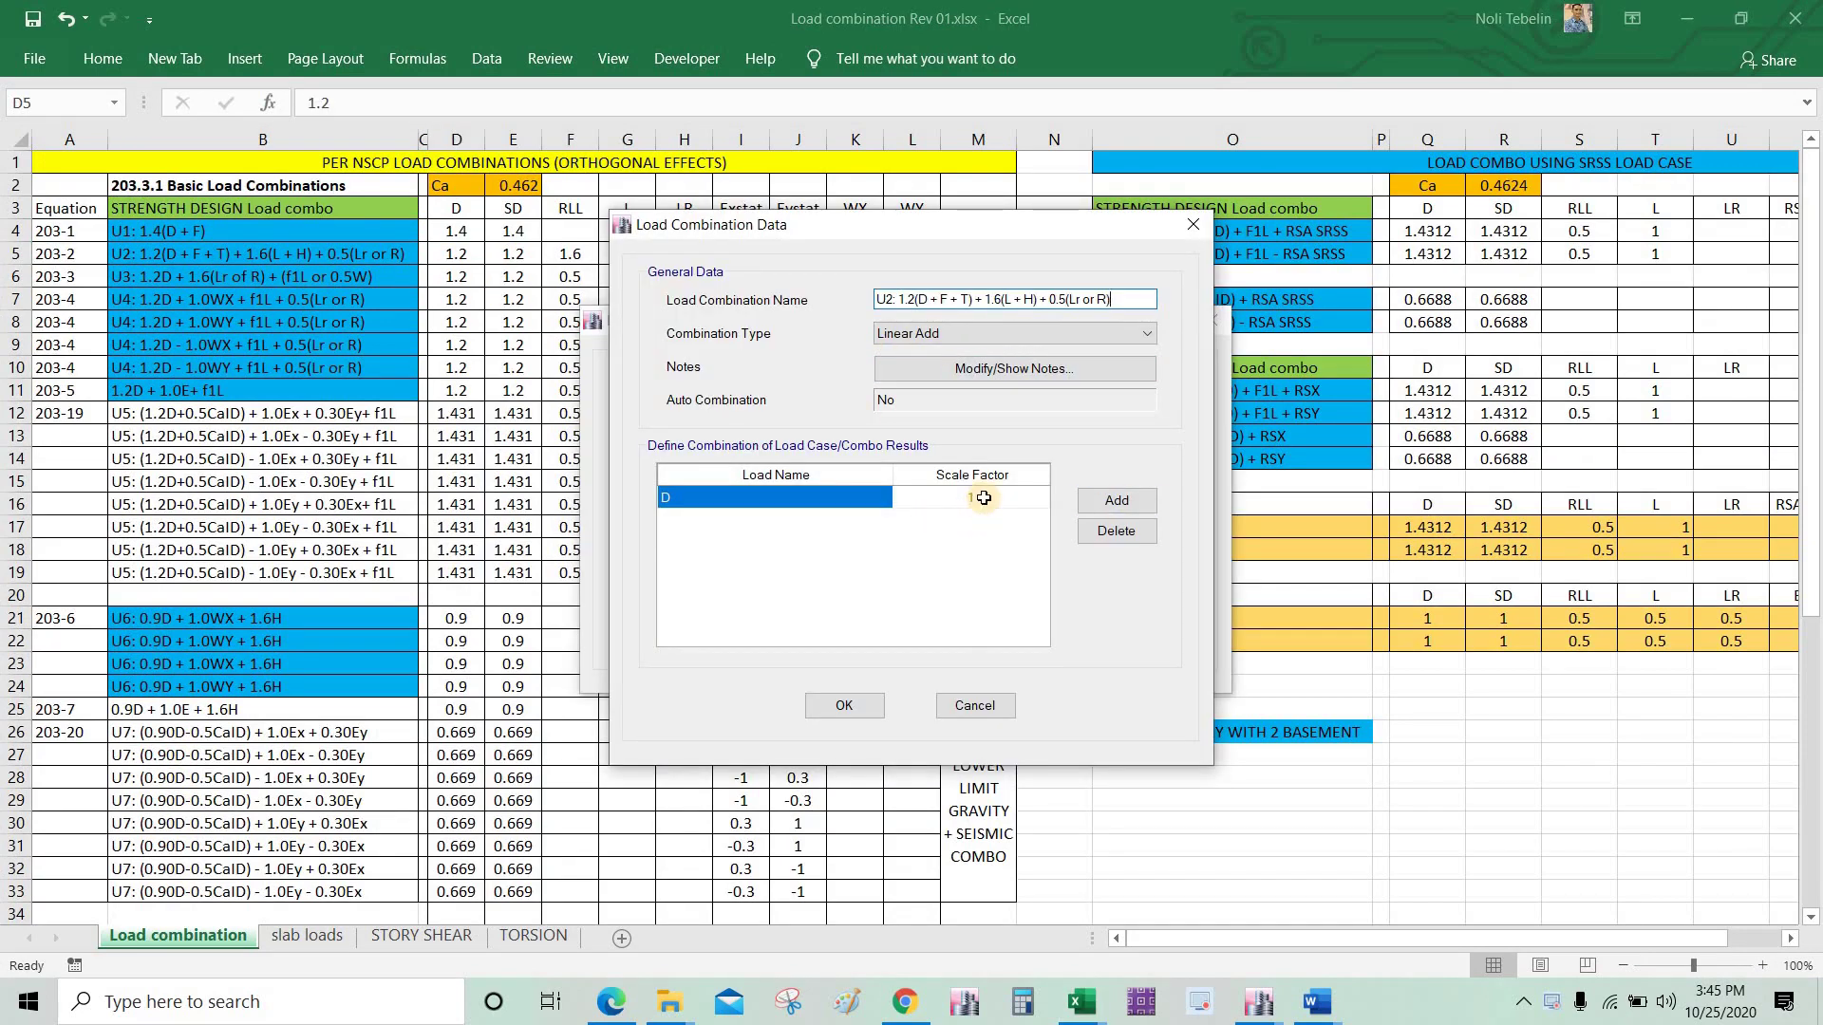
key(alt+Tab)
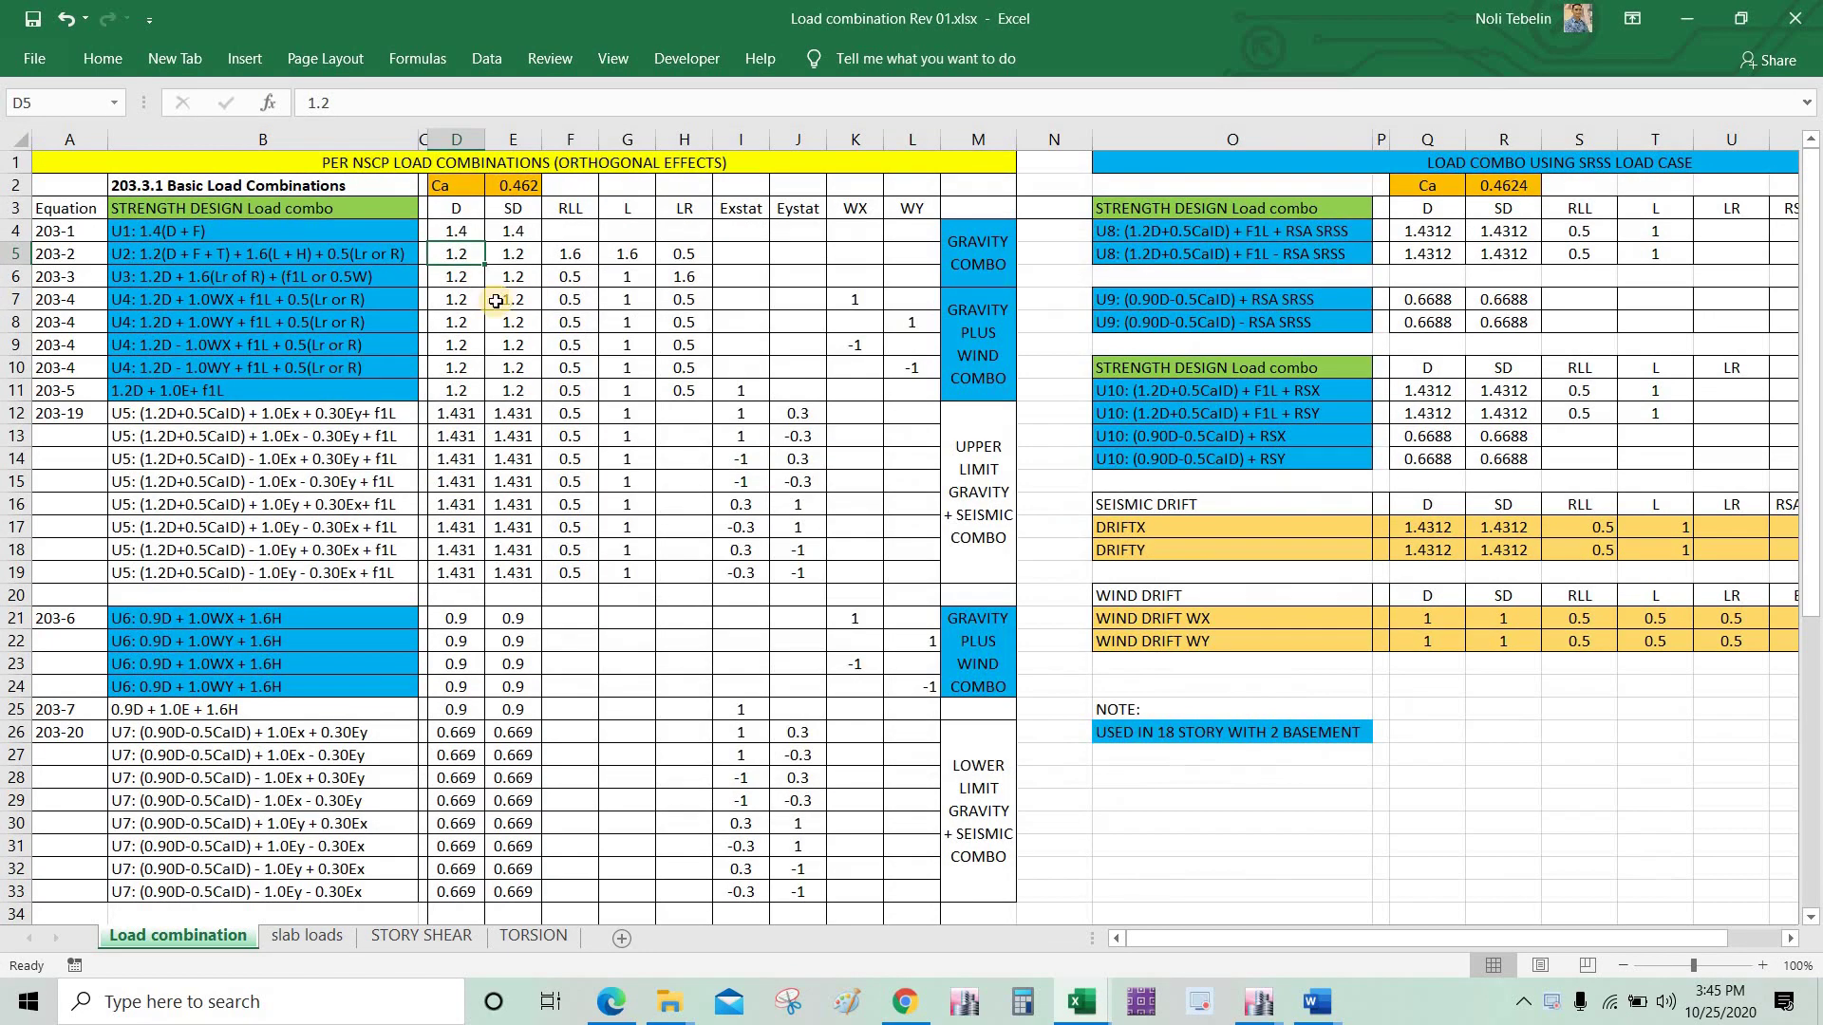
Step: Set D to 1.2 and add SD at 1.2 in the U2 combination
click(564, 258)
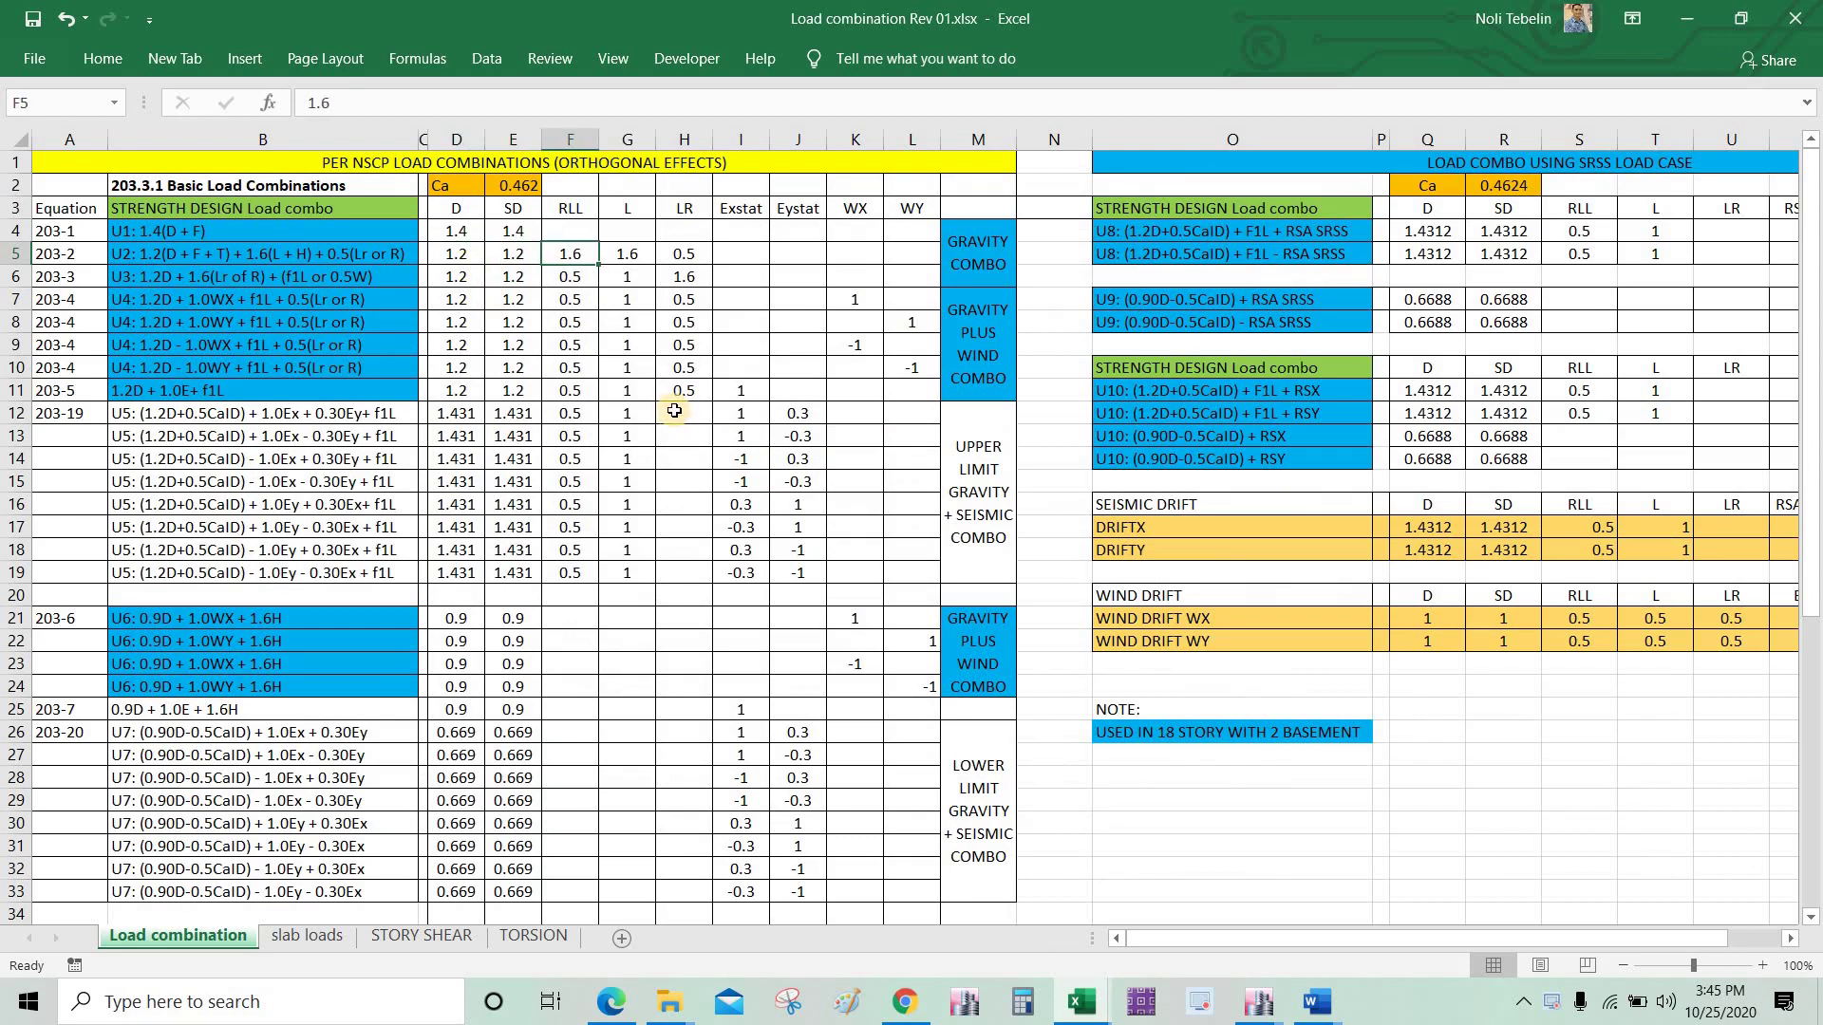
click(640, 255)
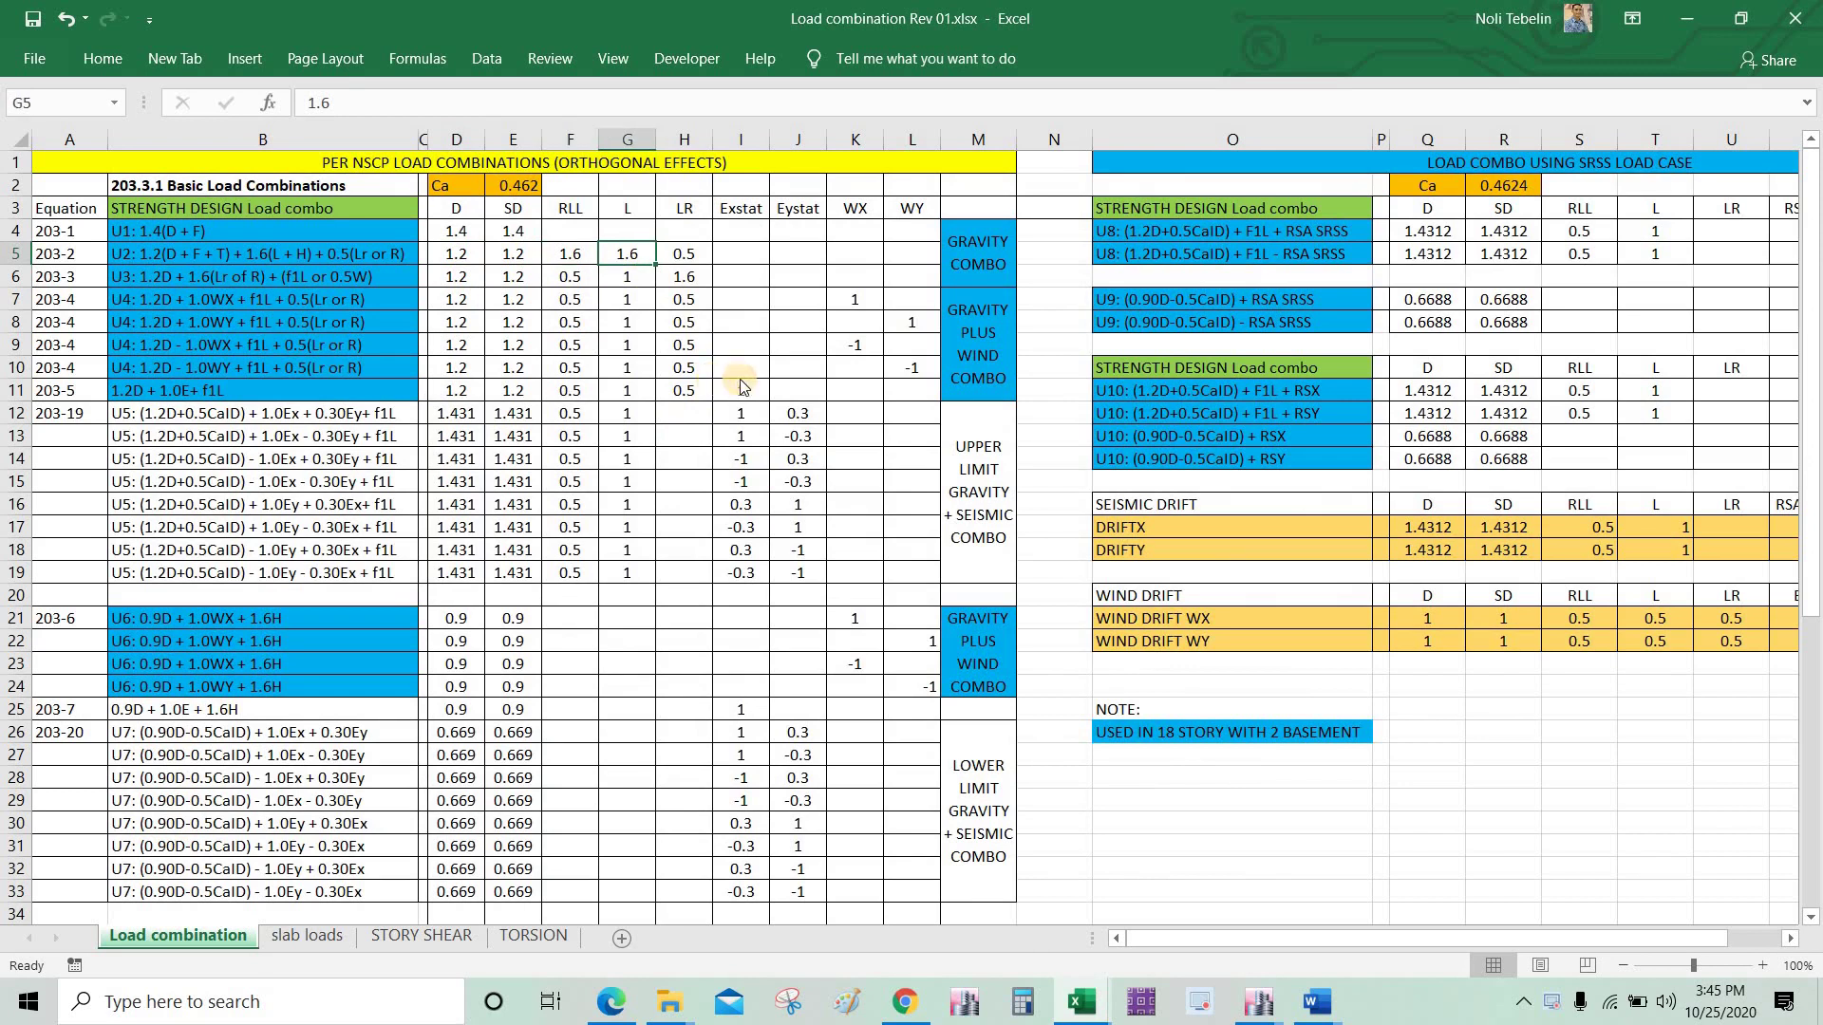
key(alt+Tab)
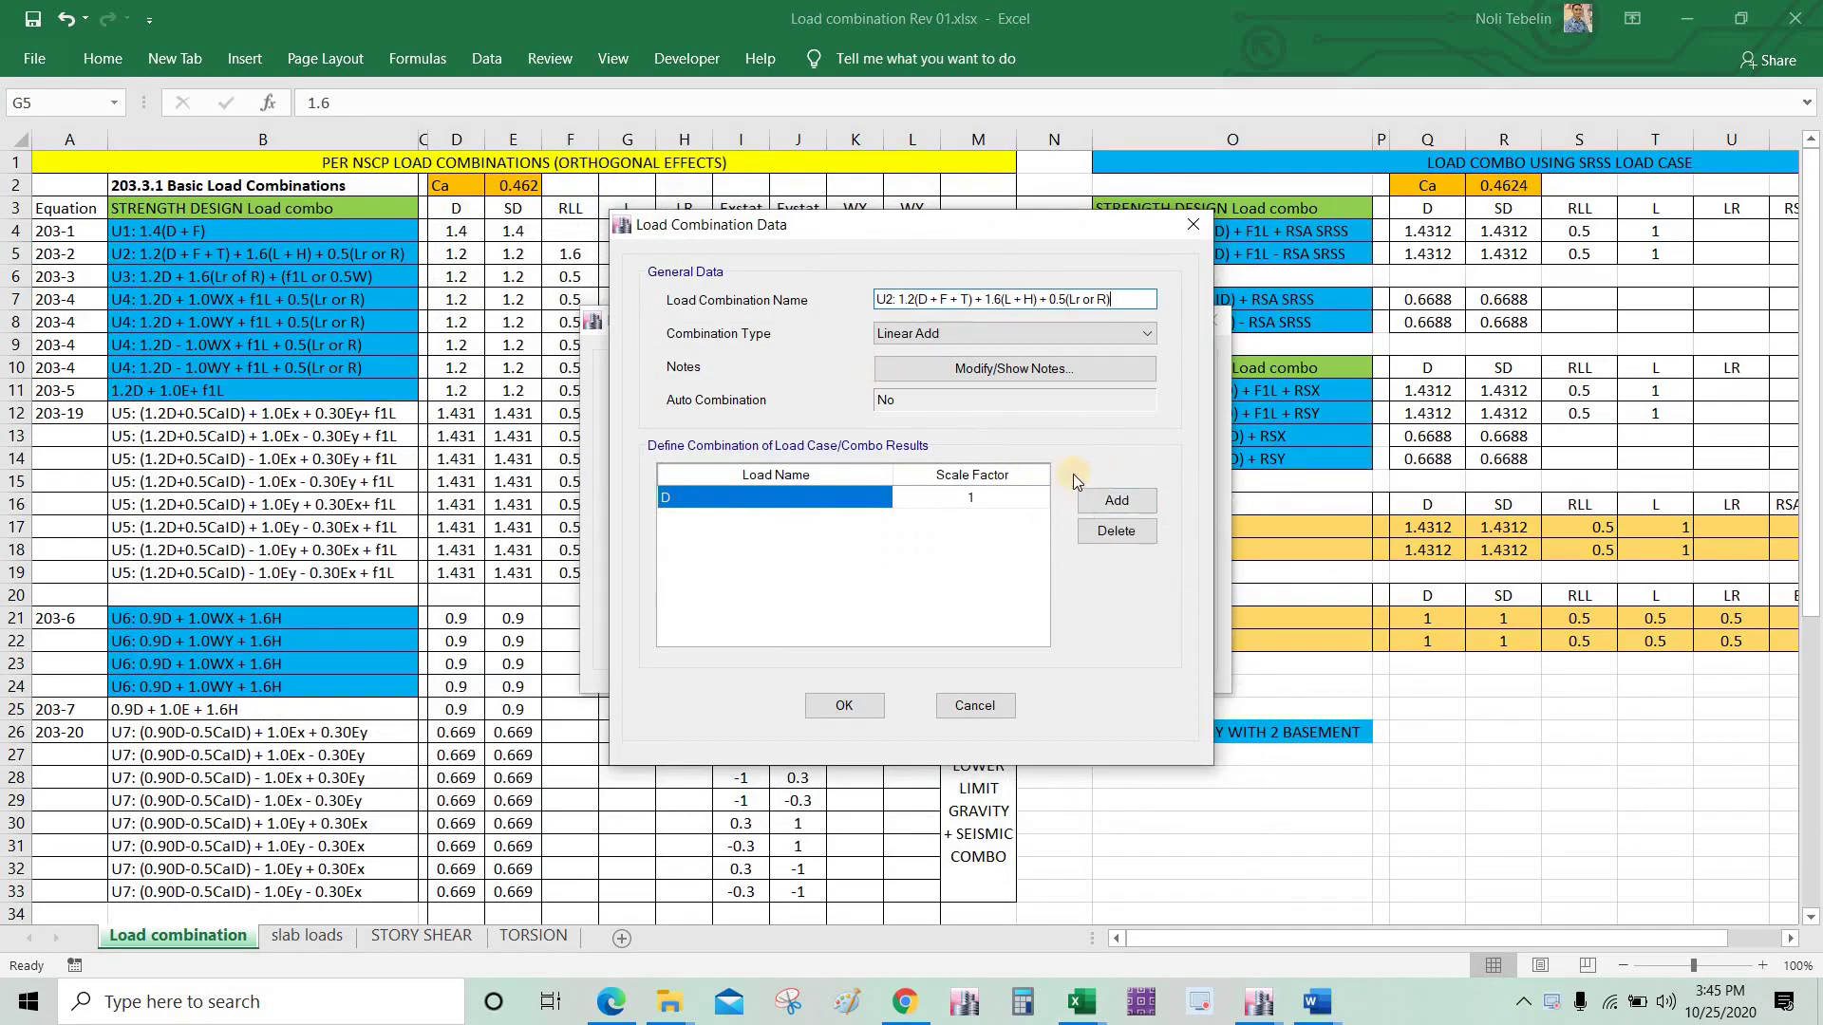
click(1092, 501)
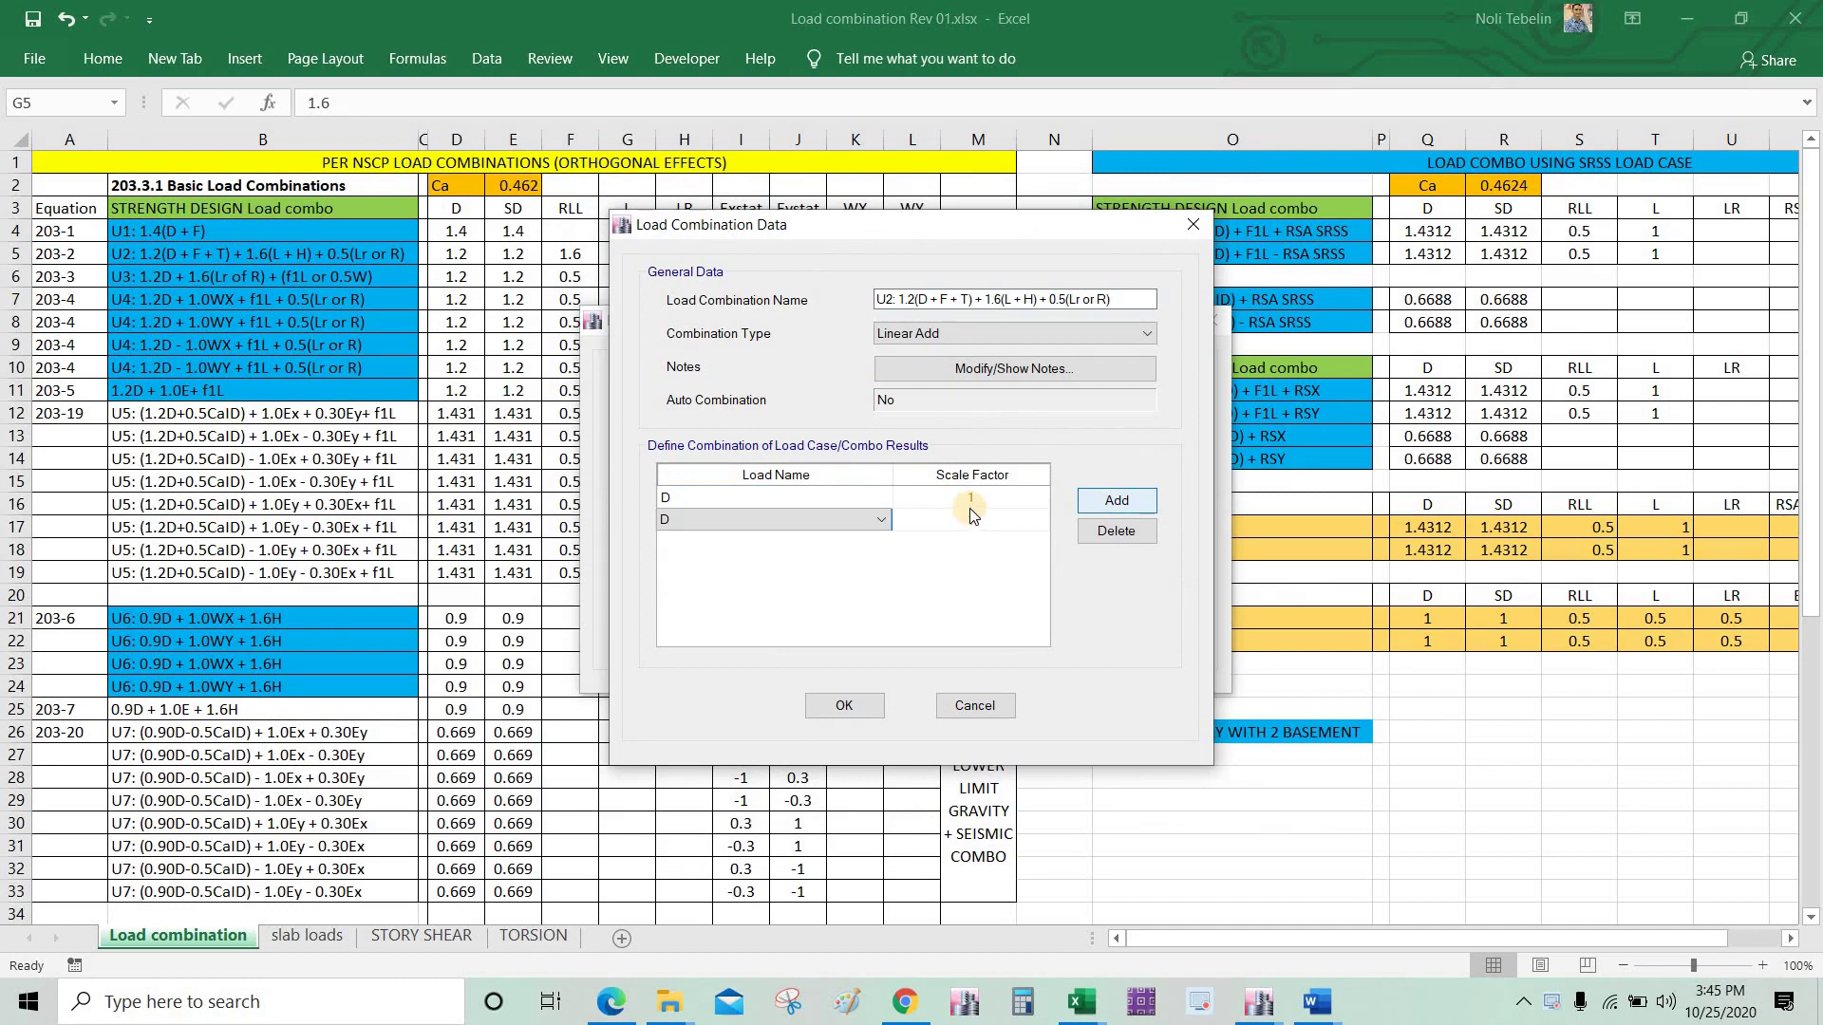
click(1027, 499)
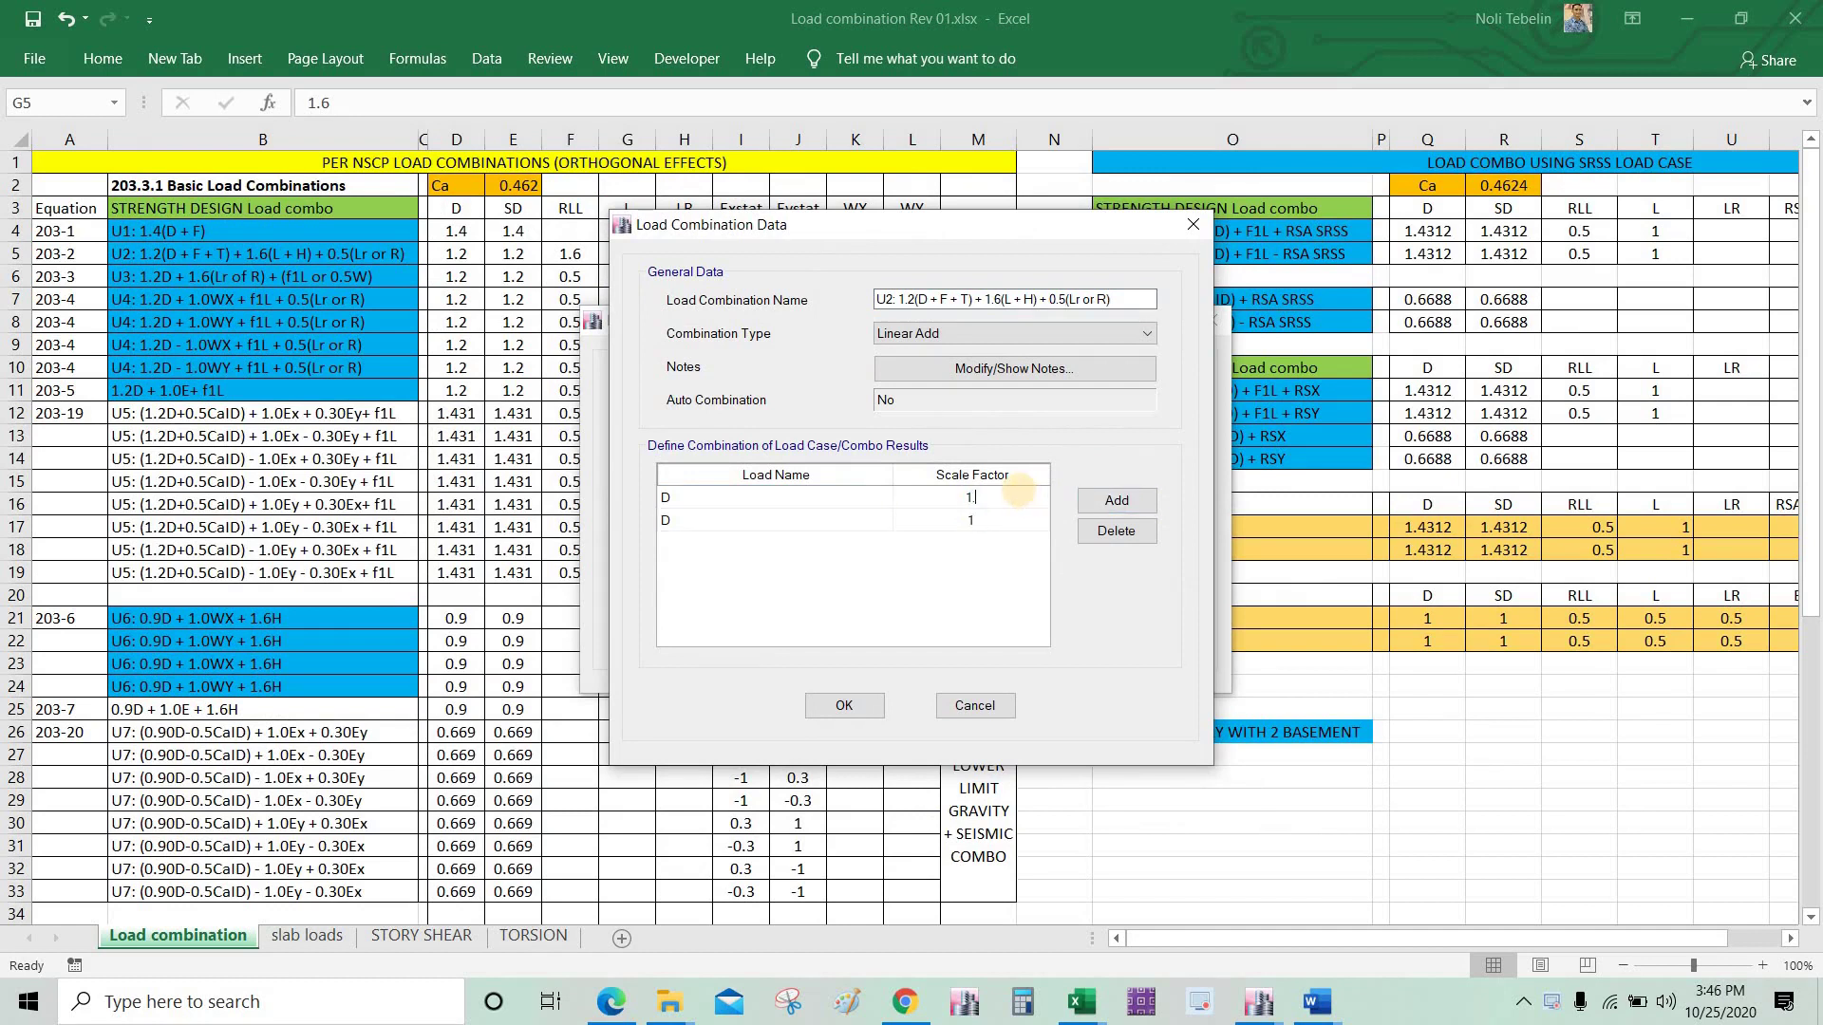
text(.2)
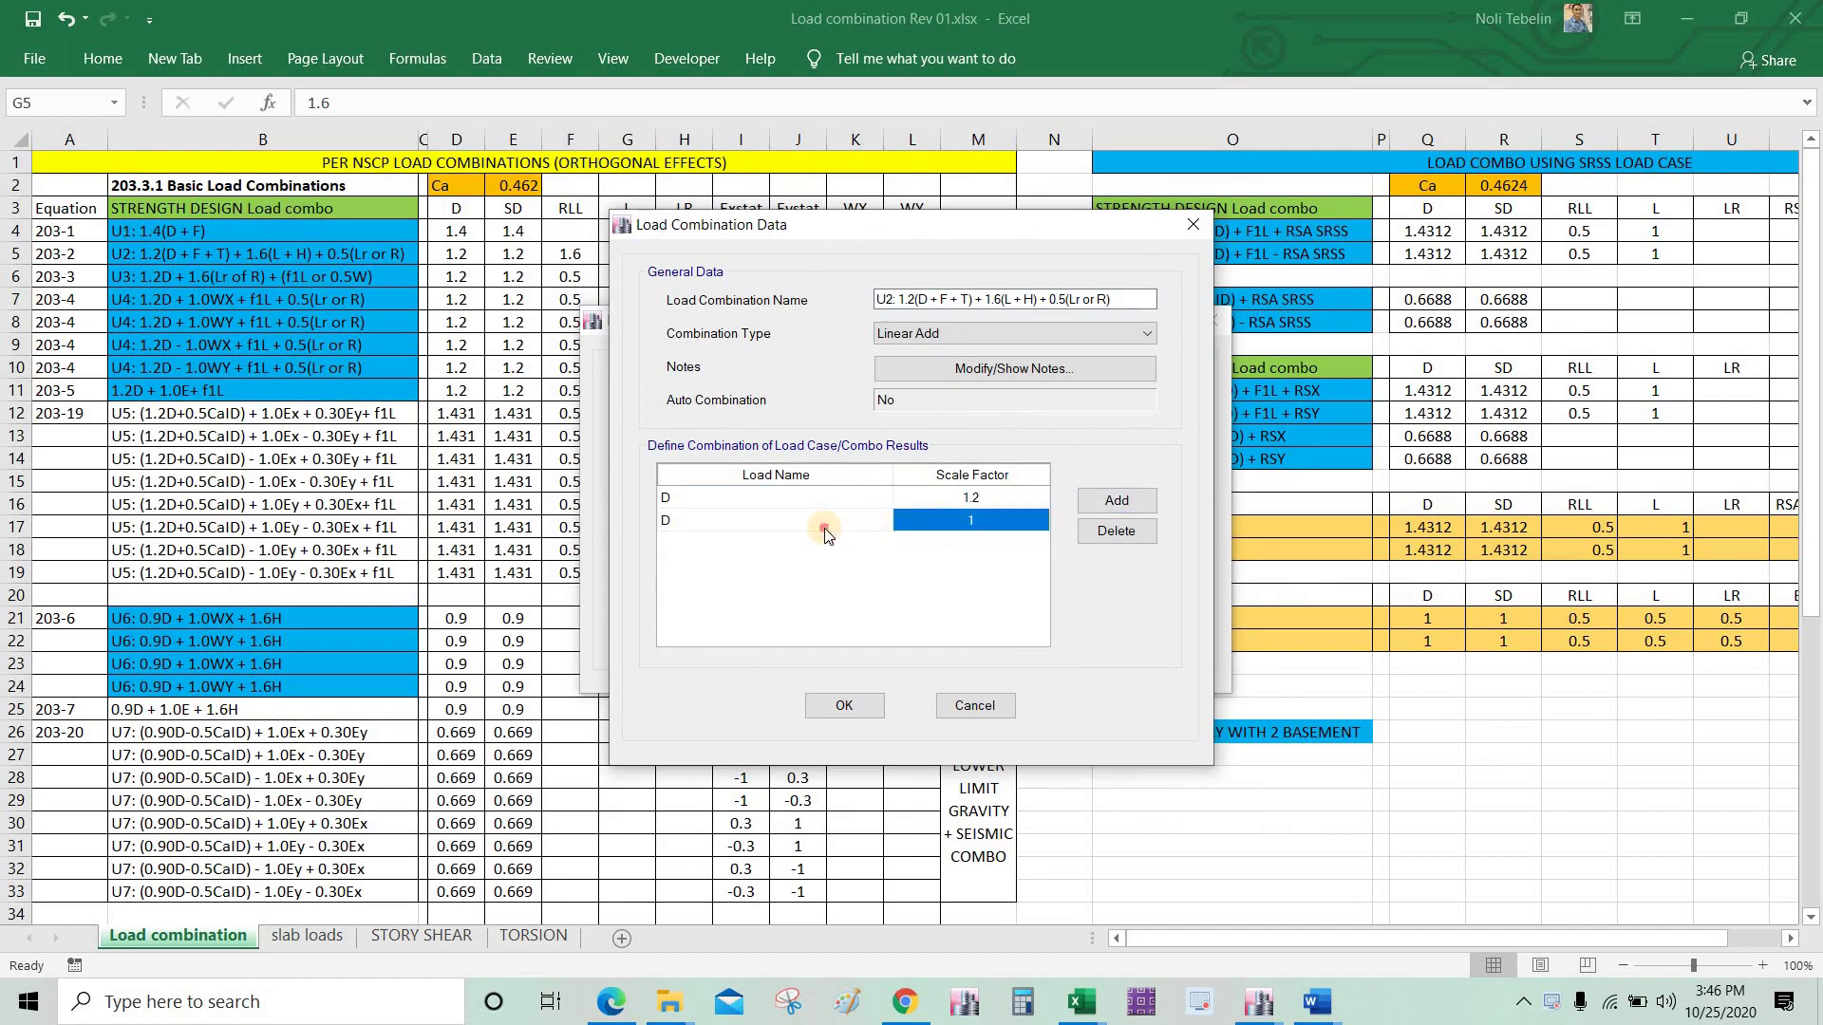
click(824, 528)
click(732, 579)
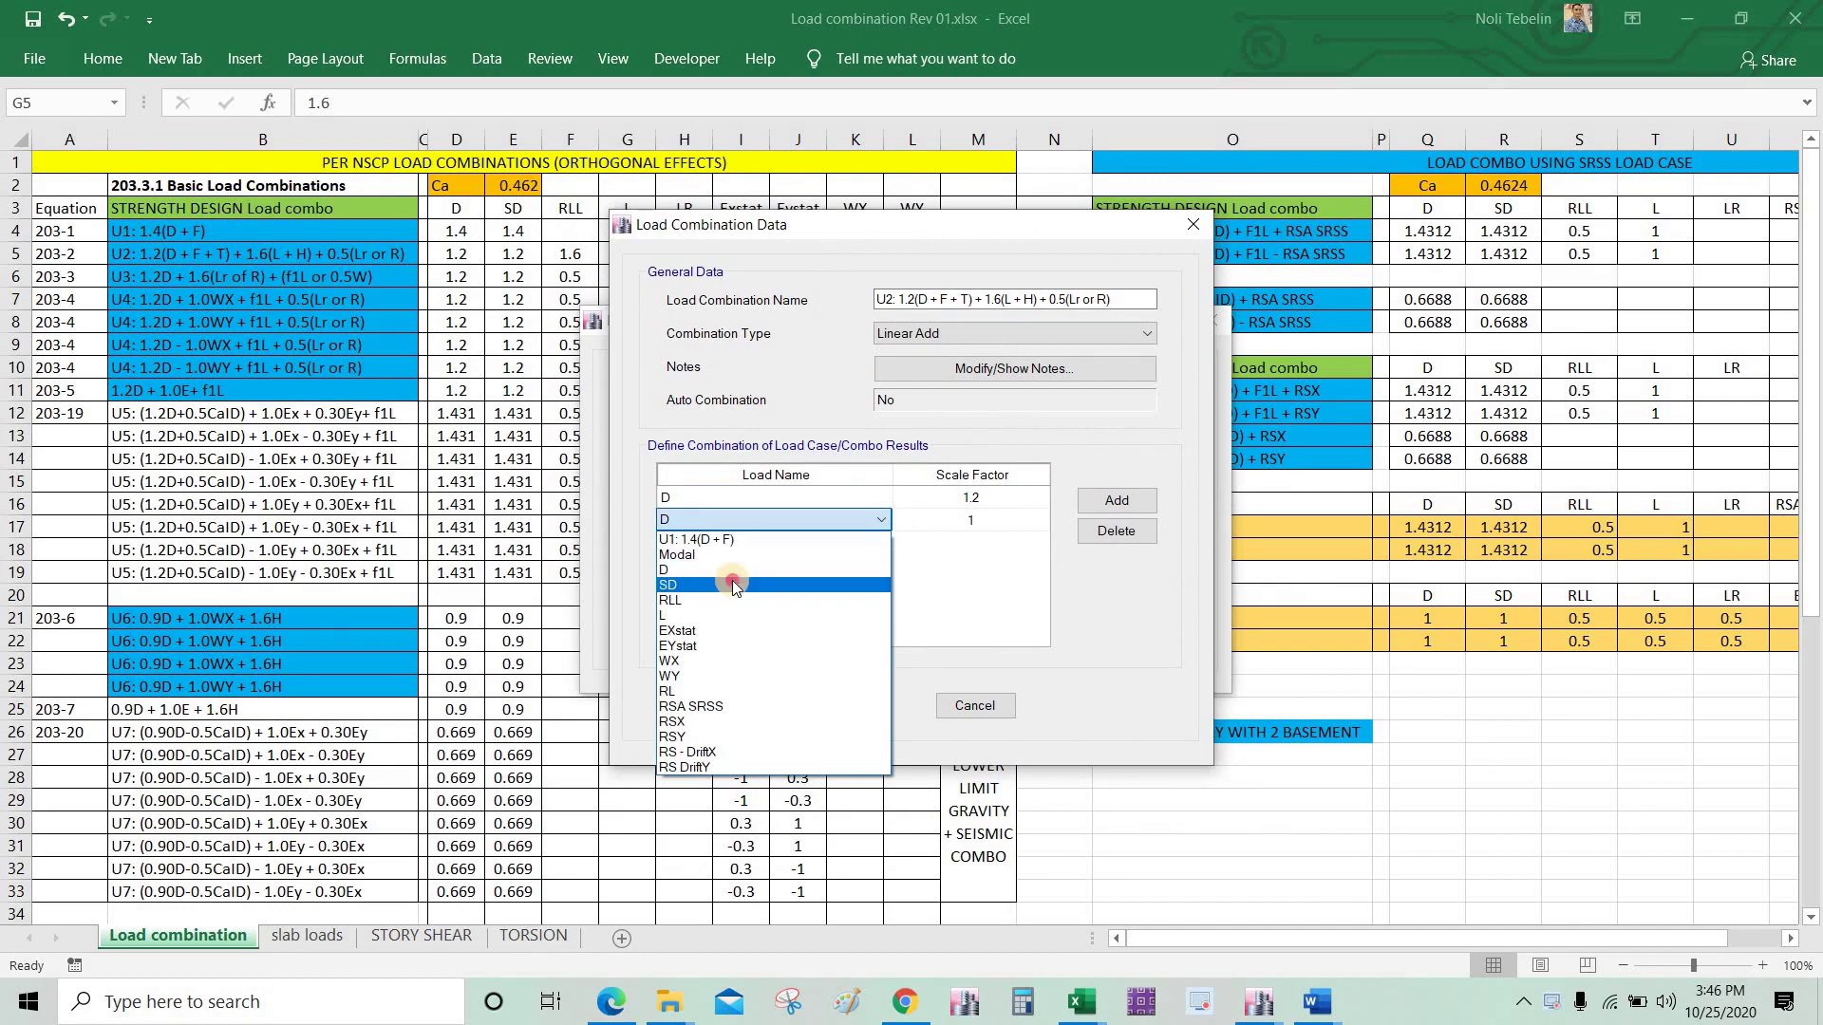
click(1011, 523)
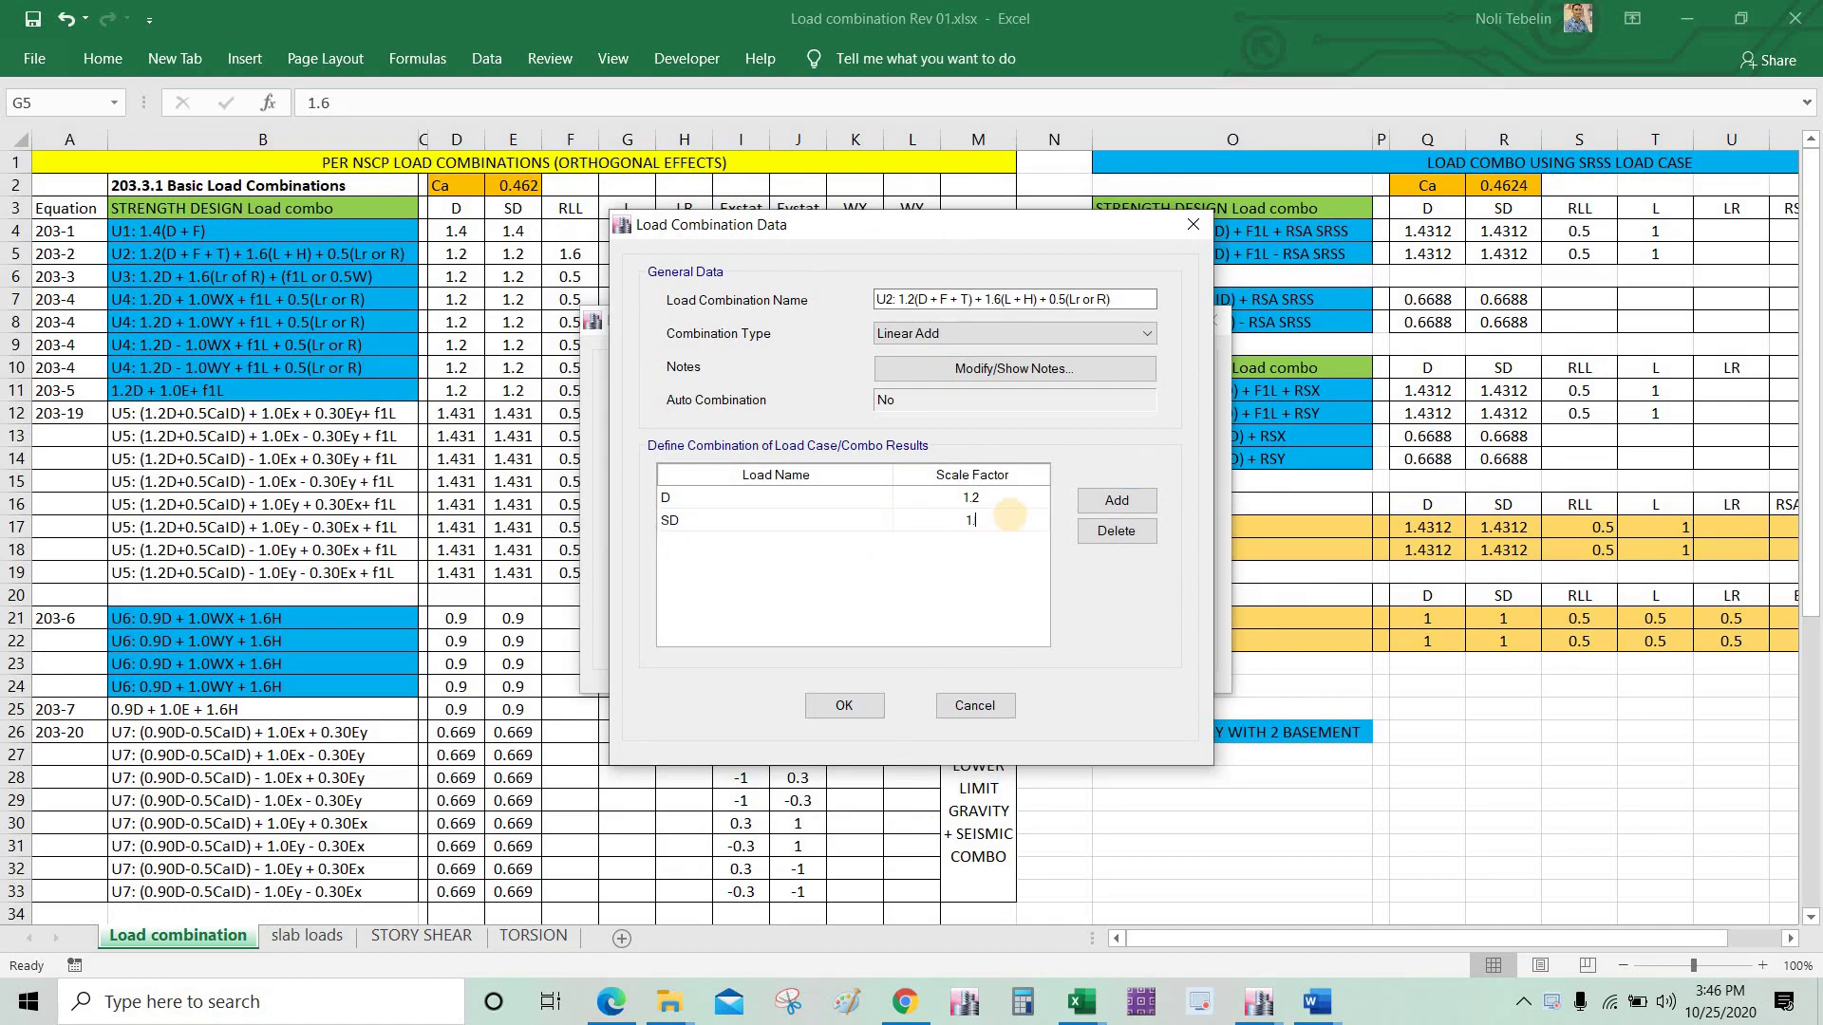
text(.2)
click(983, 507)
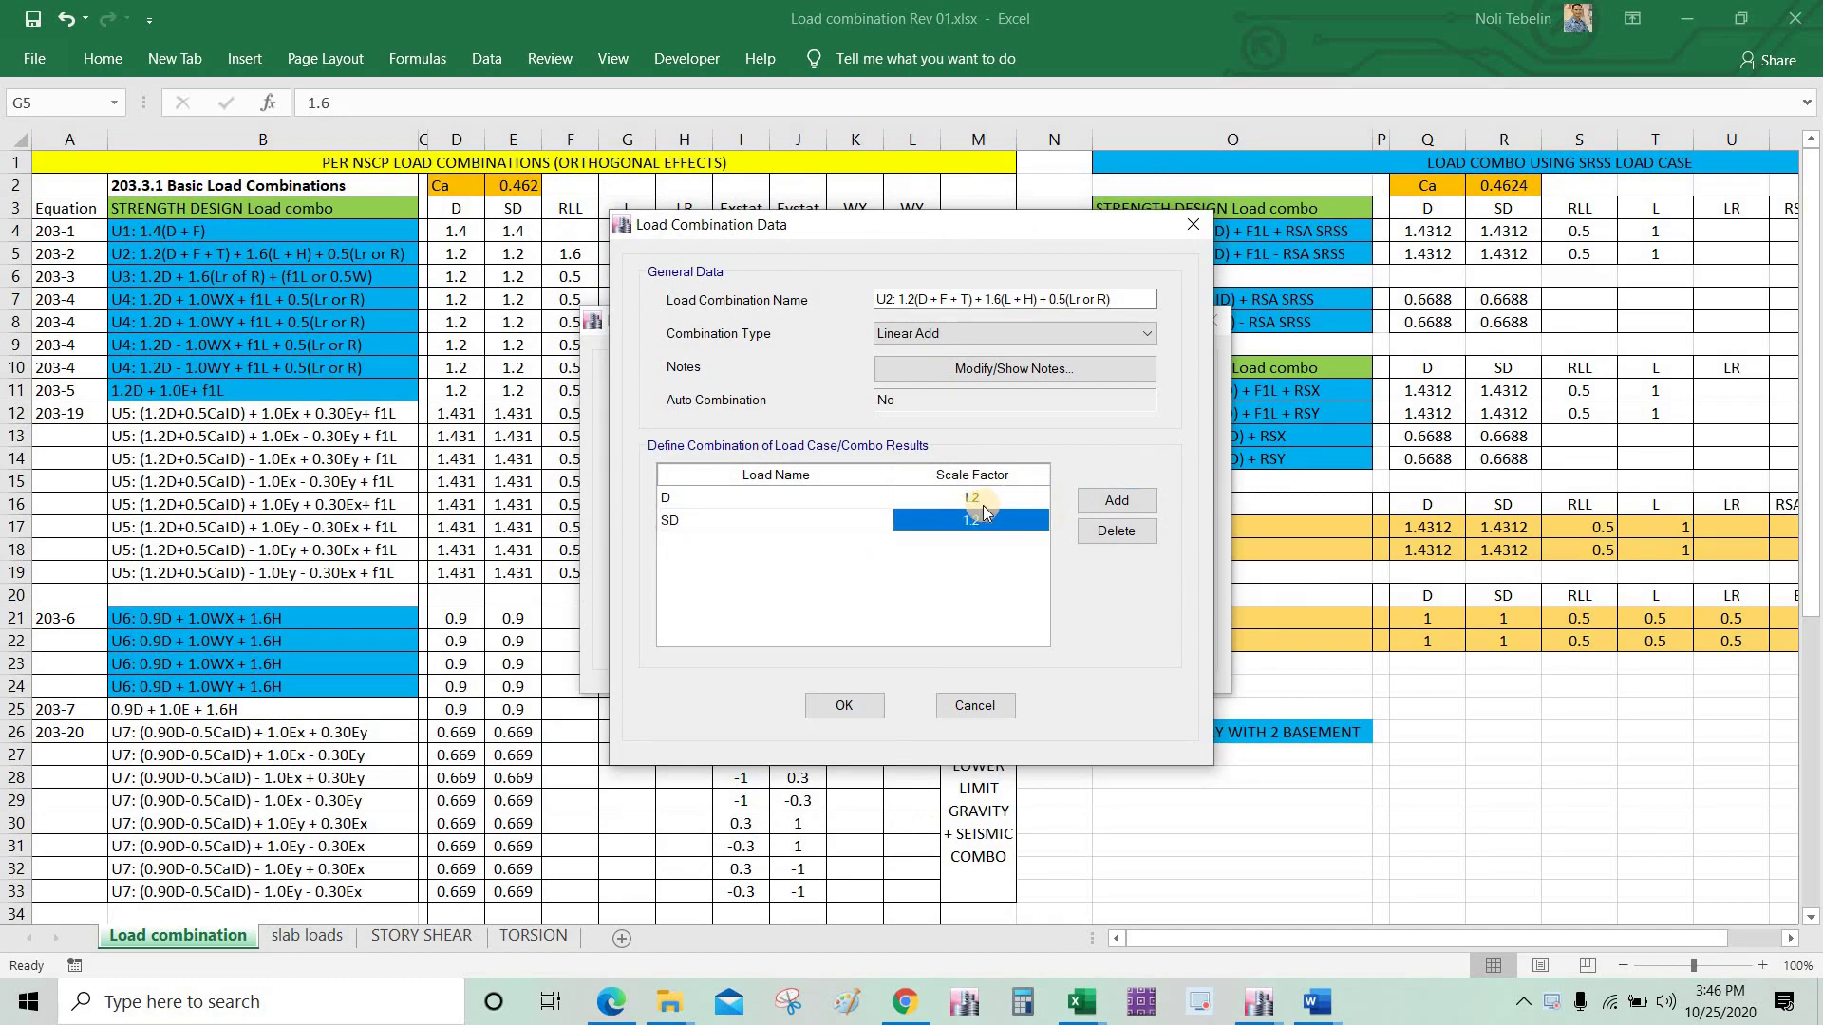
Step: Add RLL at scale factor 1.6, checking the value against the Excel table
click(1112, 514)
click(820, 544)
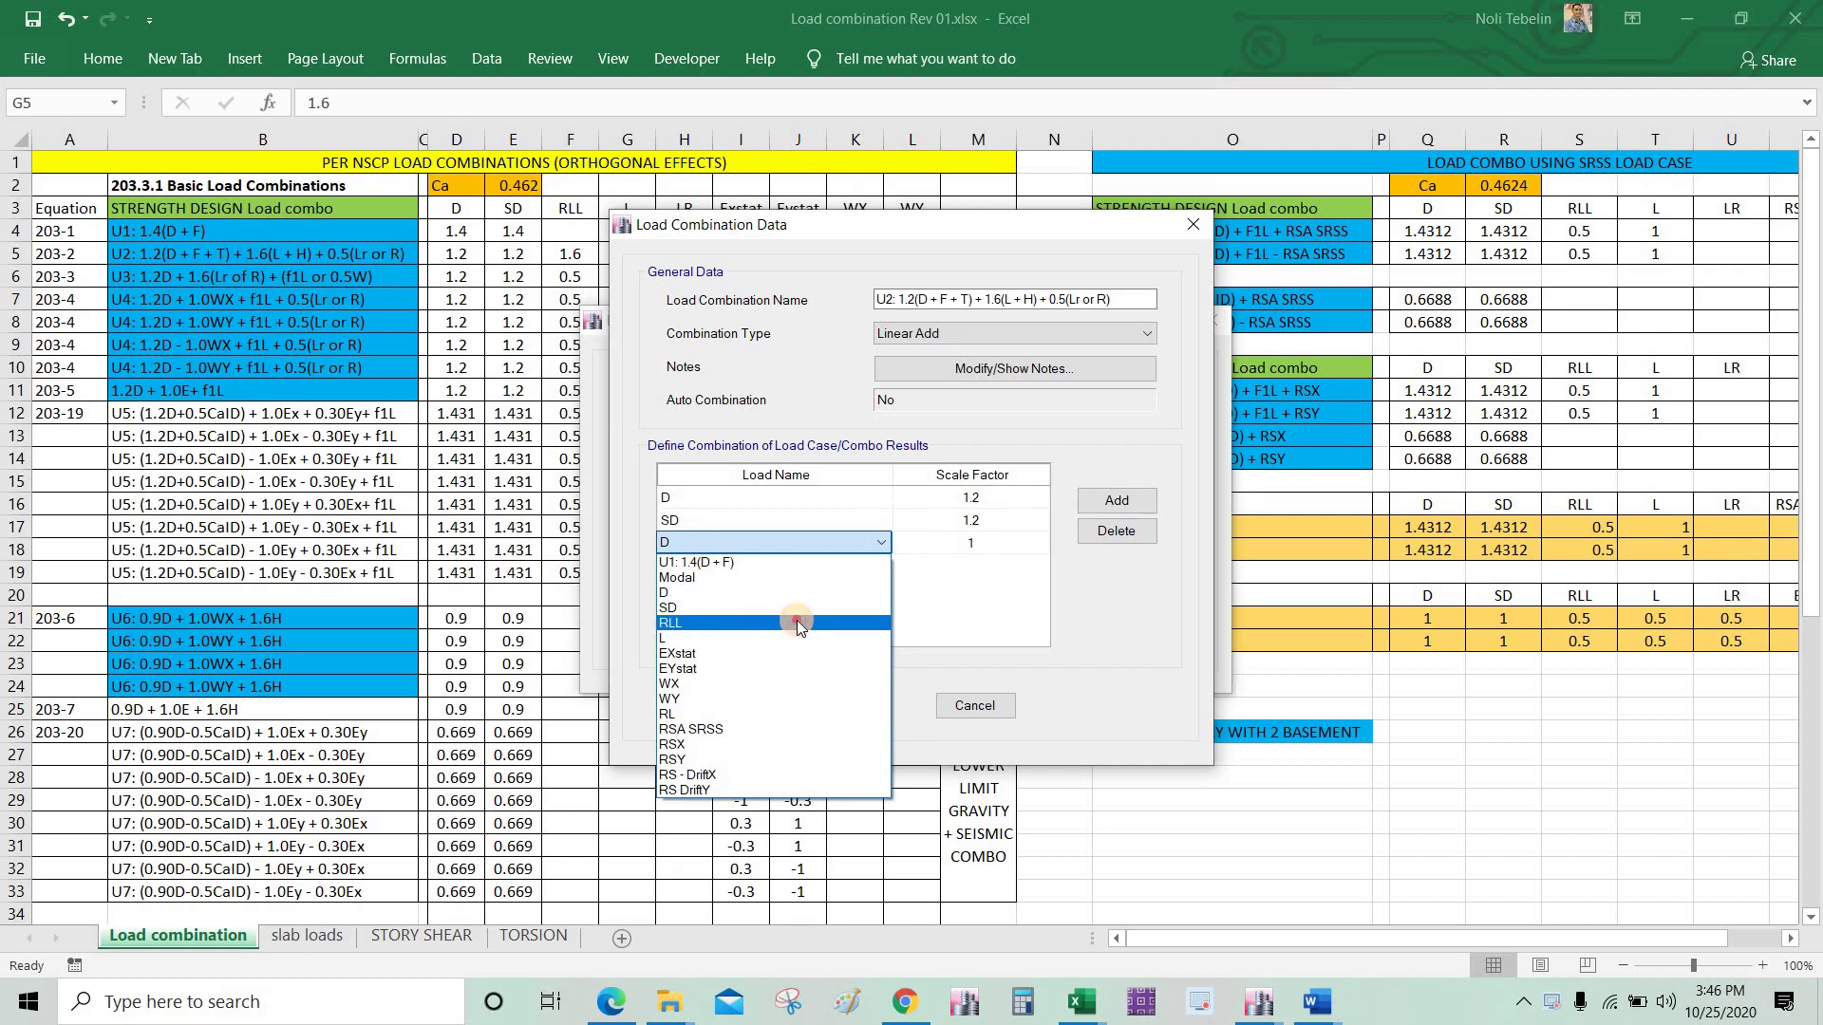
click(796, 622)
click(994, 542)
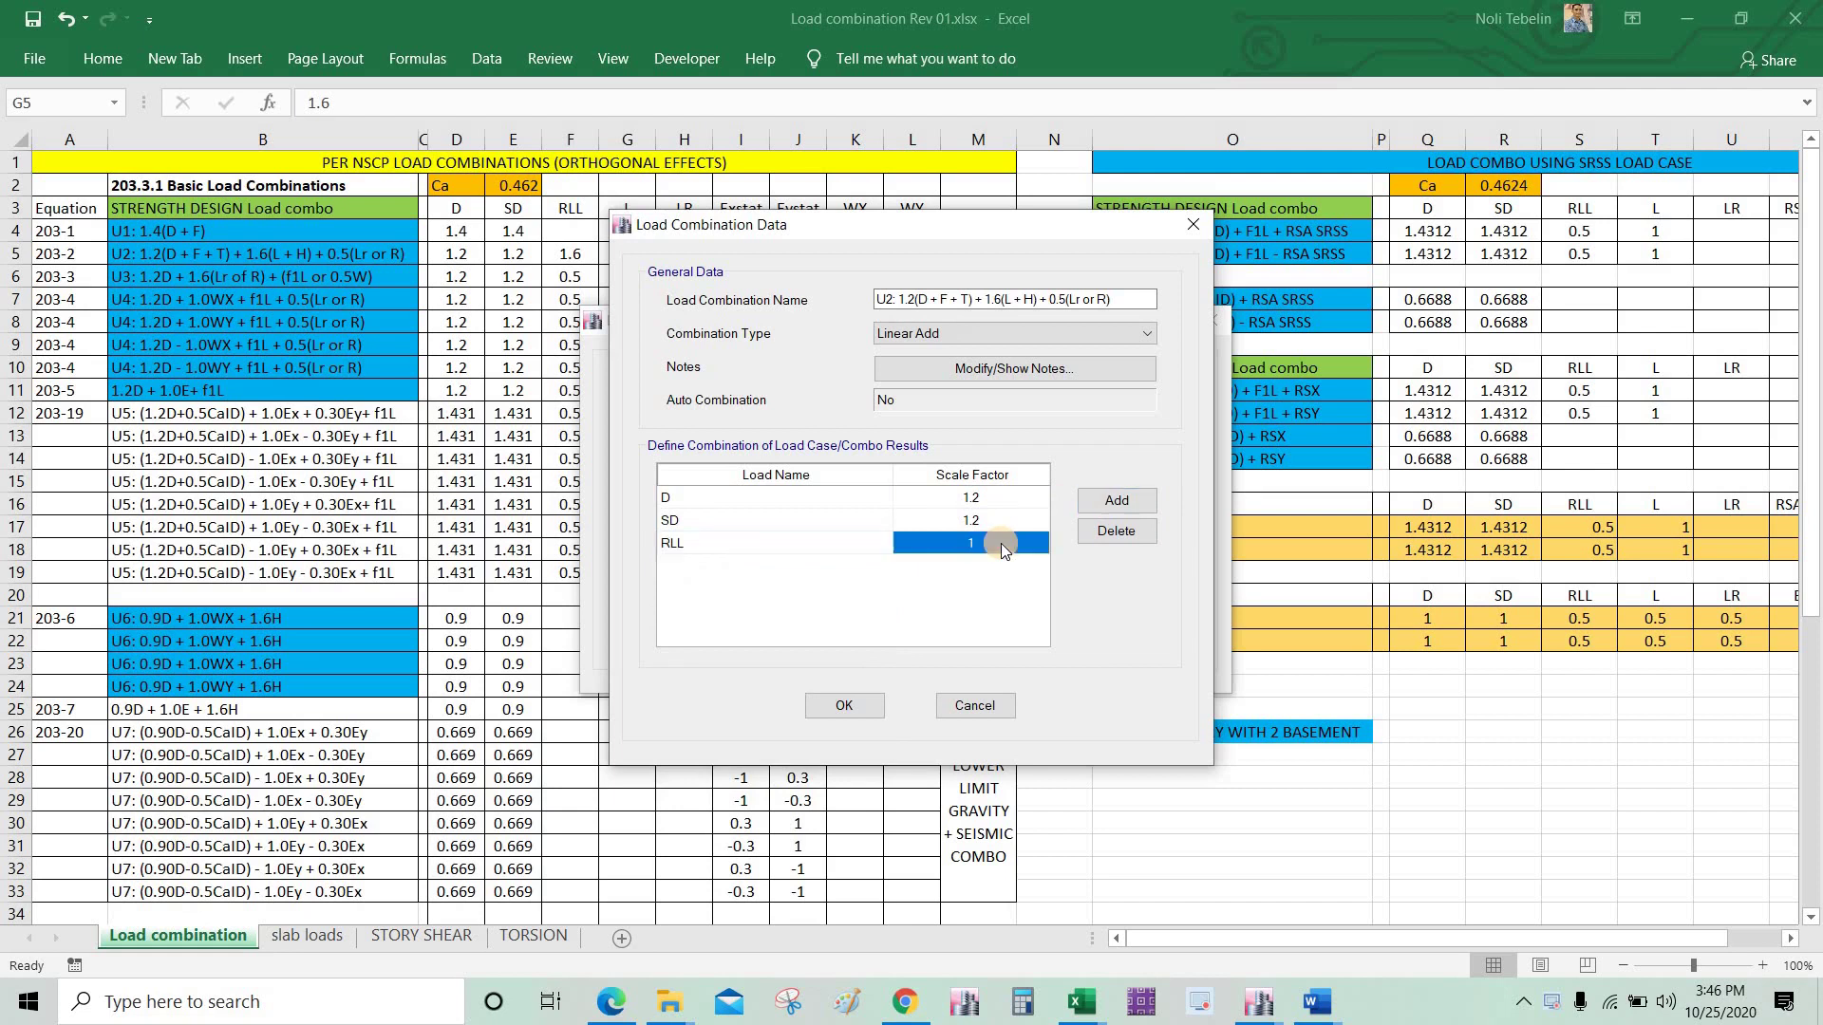
click(1045, 304)
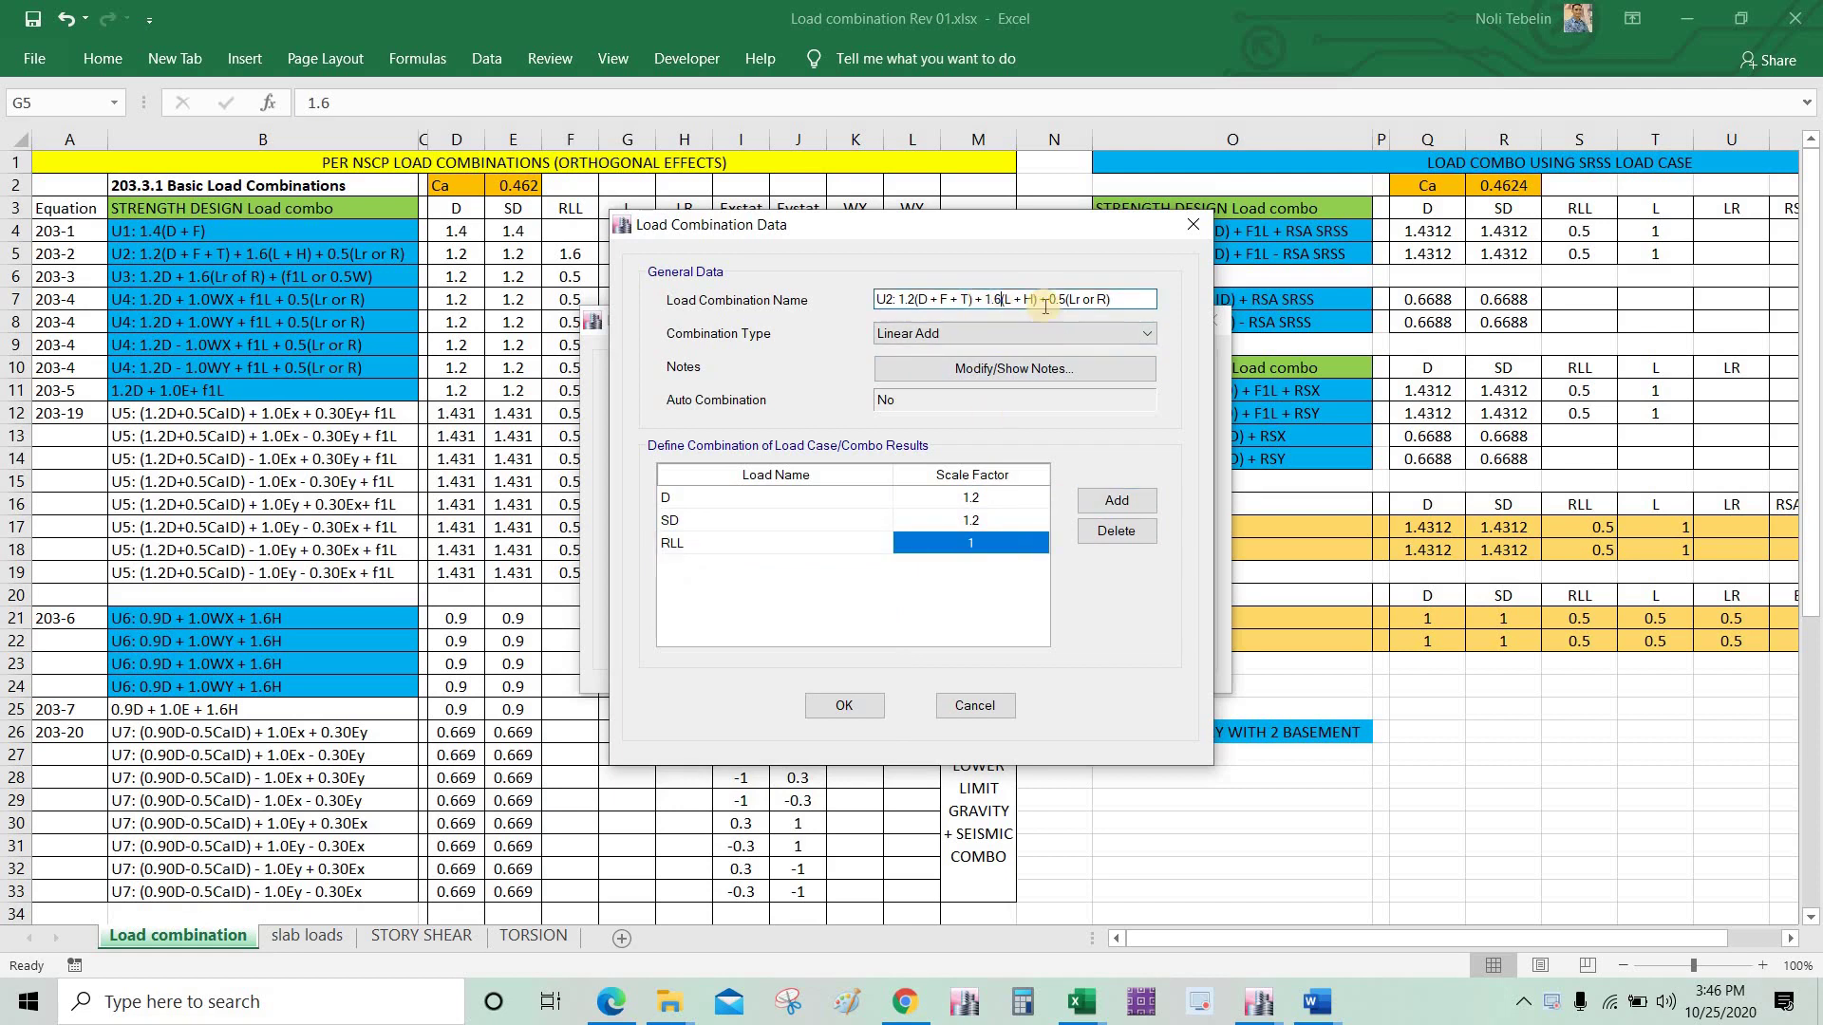
click(968, 548)
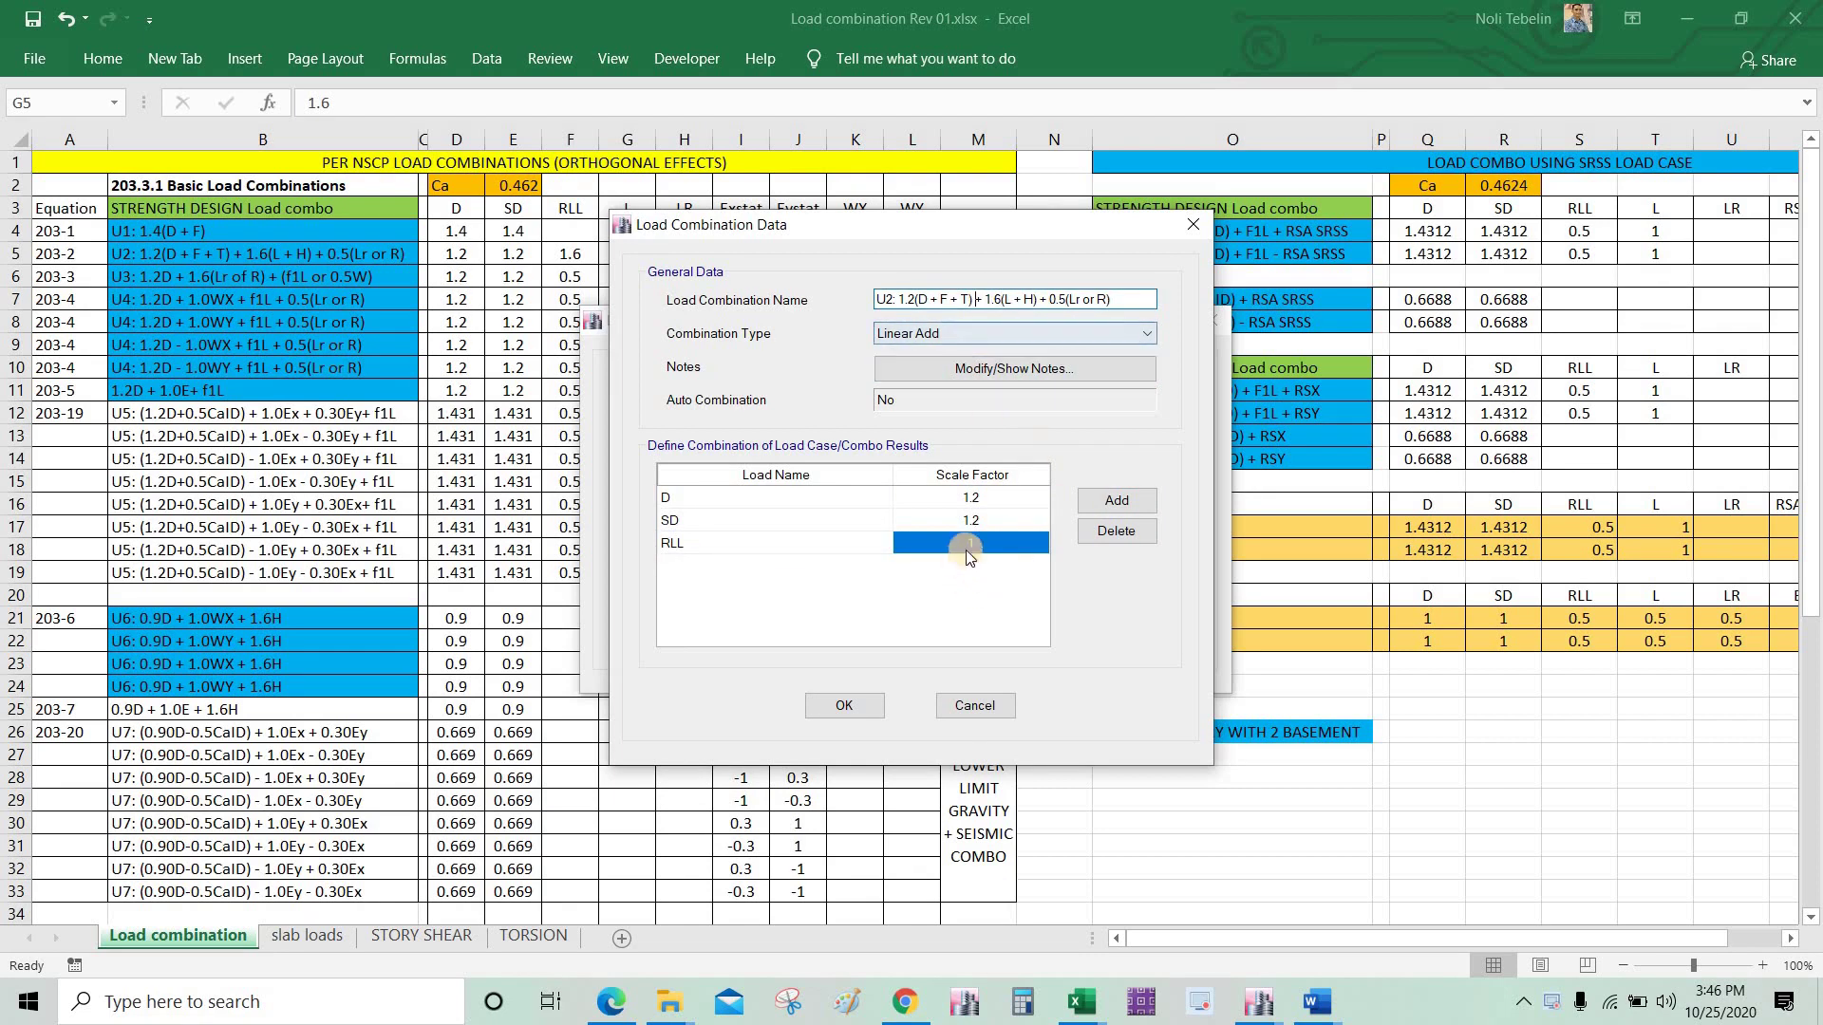
click(571, 397)
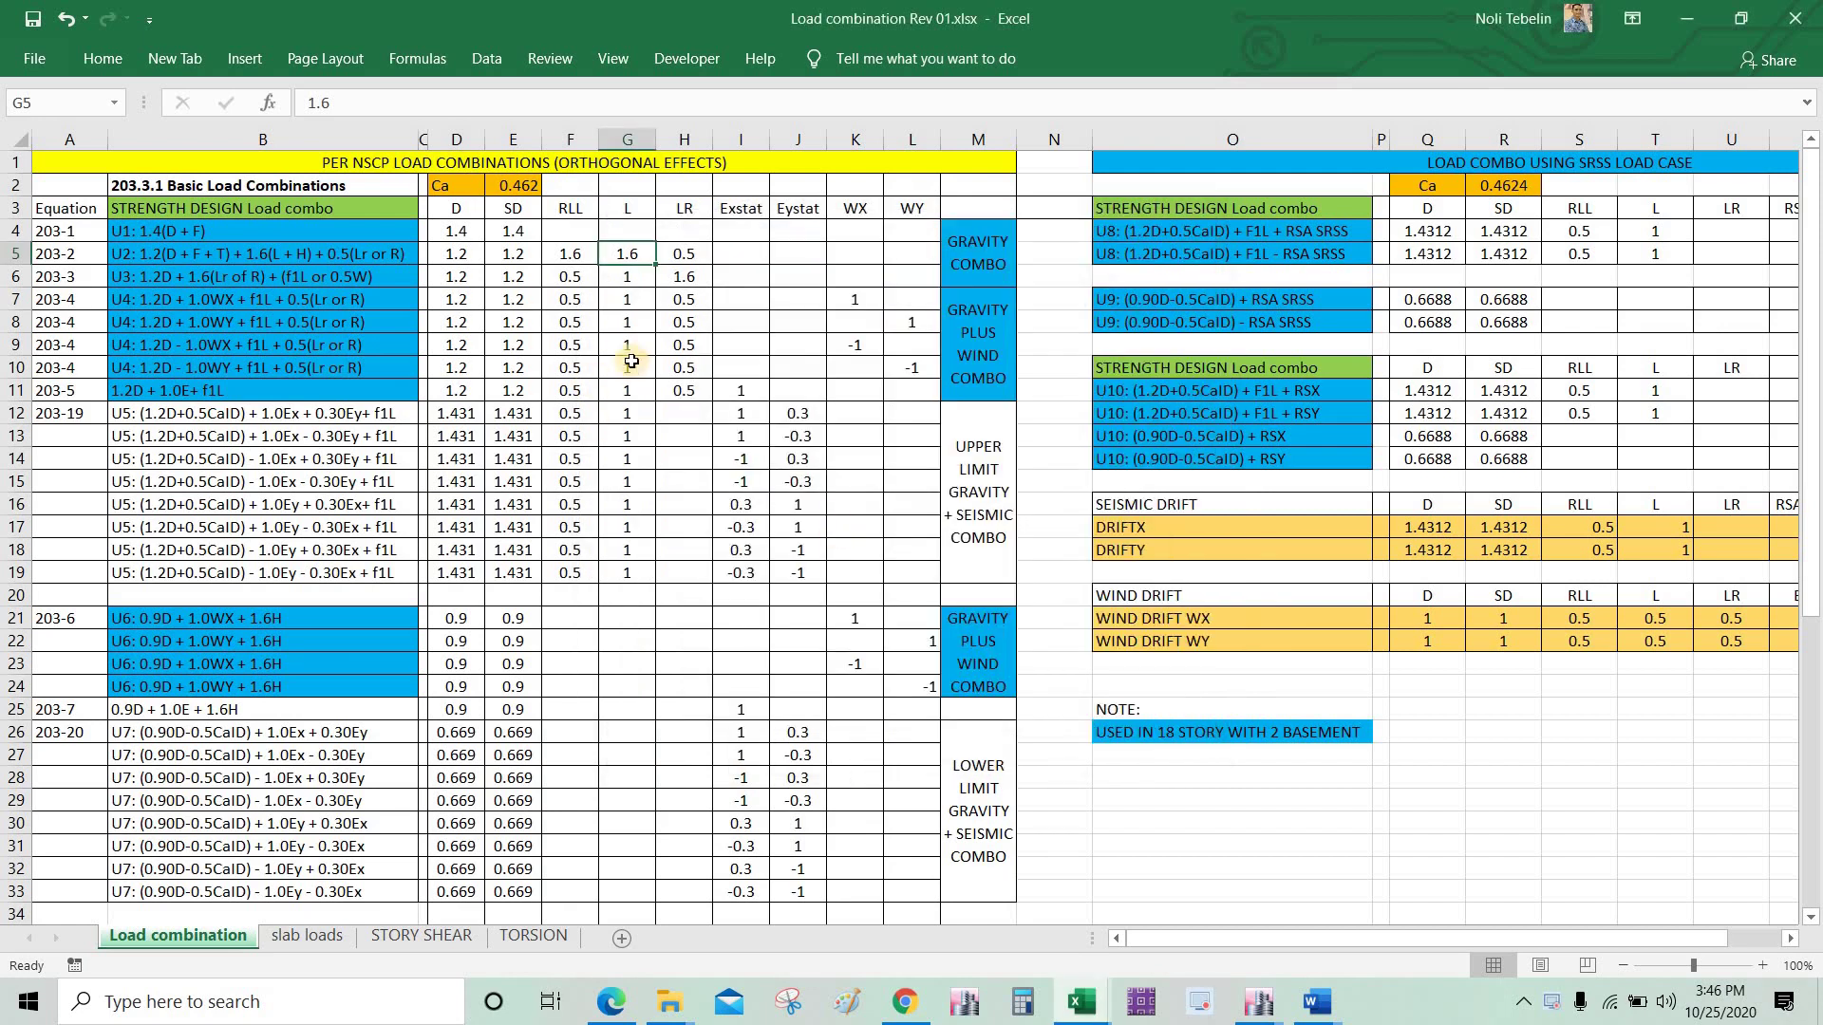
drag(569, 253, 627, 254)
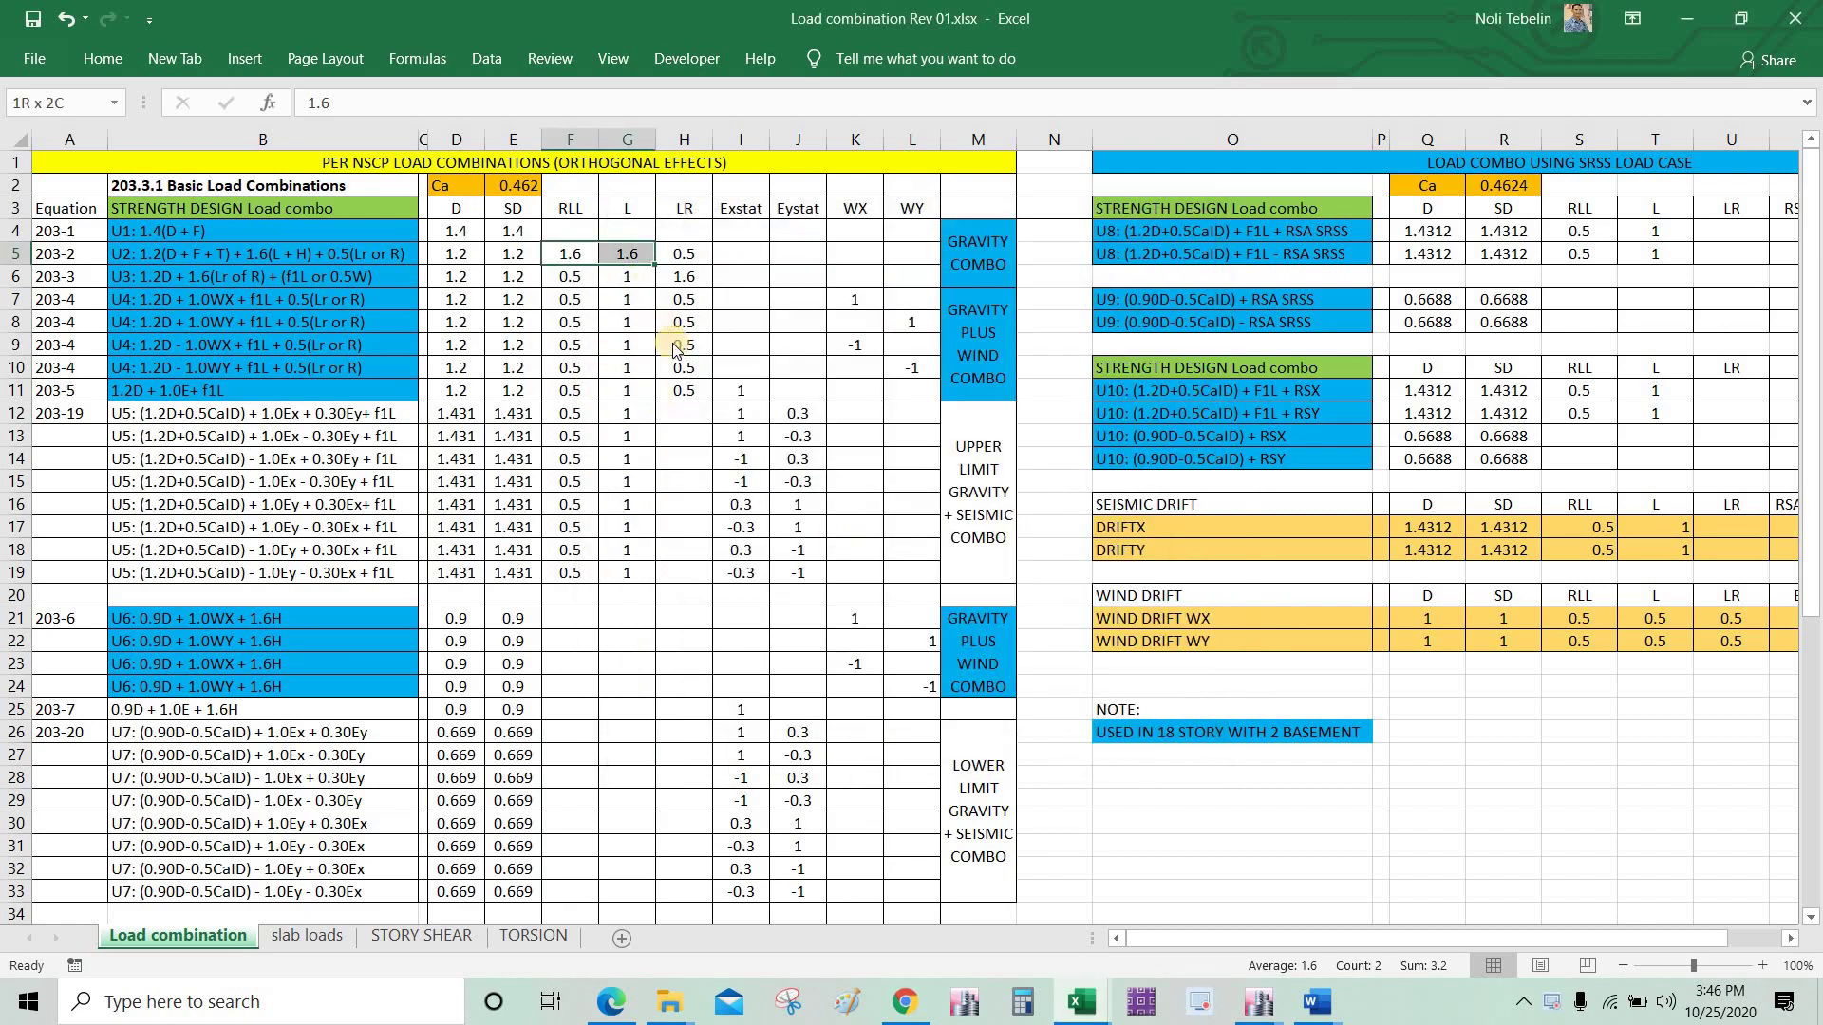
key(alt+Tab)
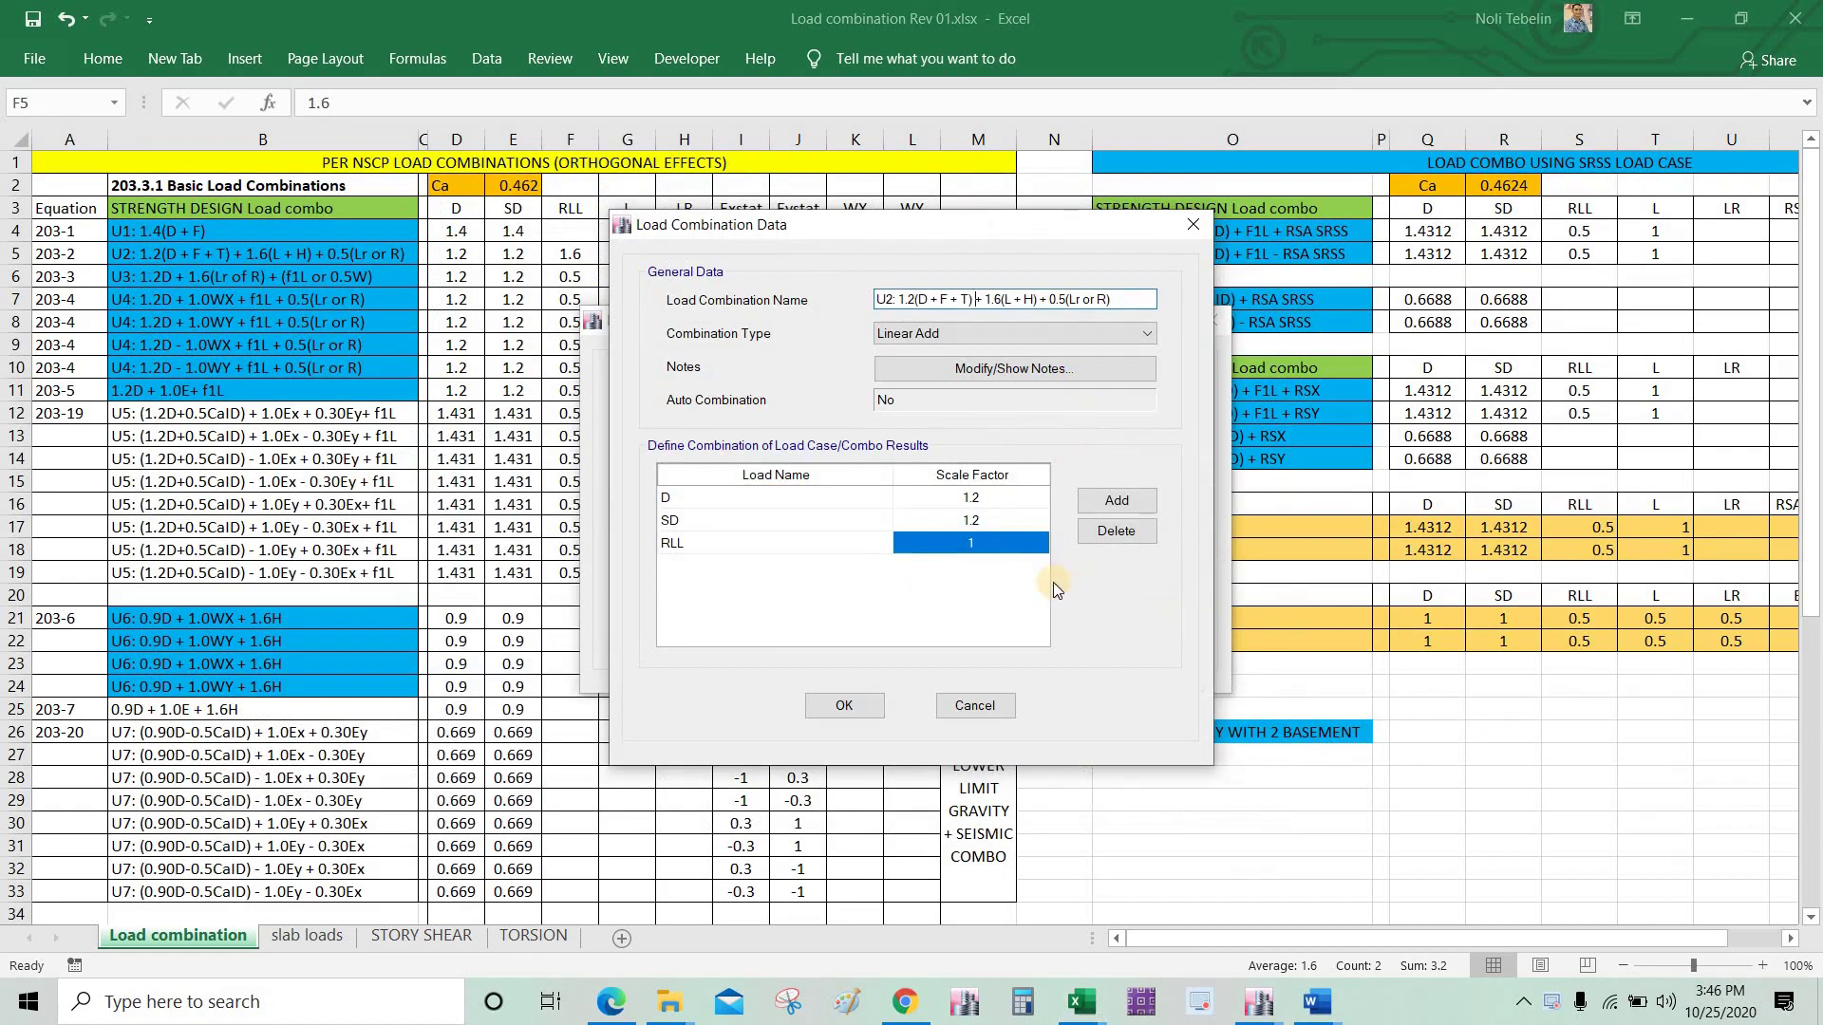
click(1016, 548)
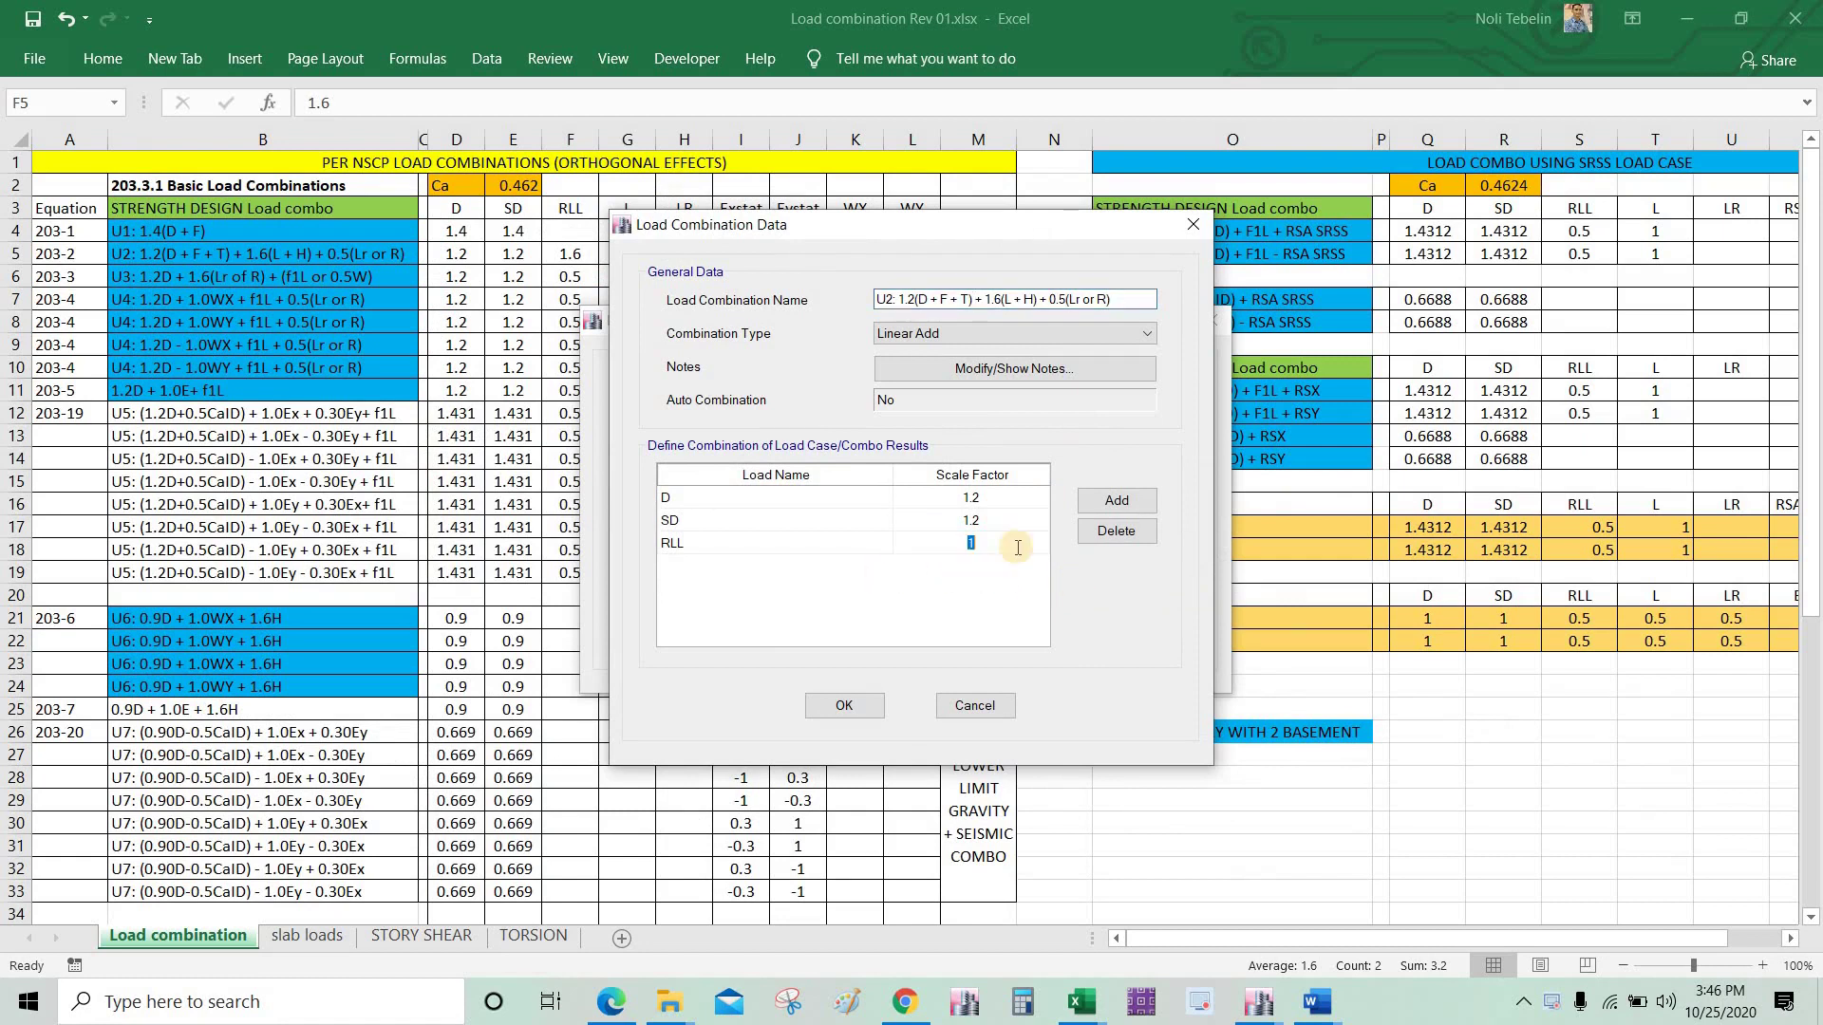
key(alt+Tab)
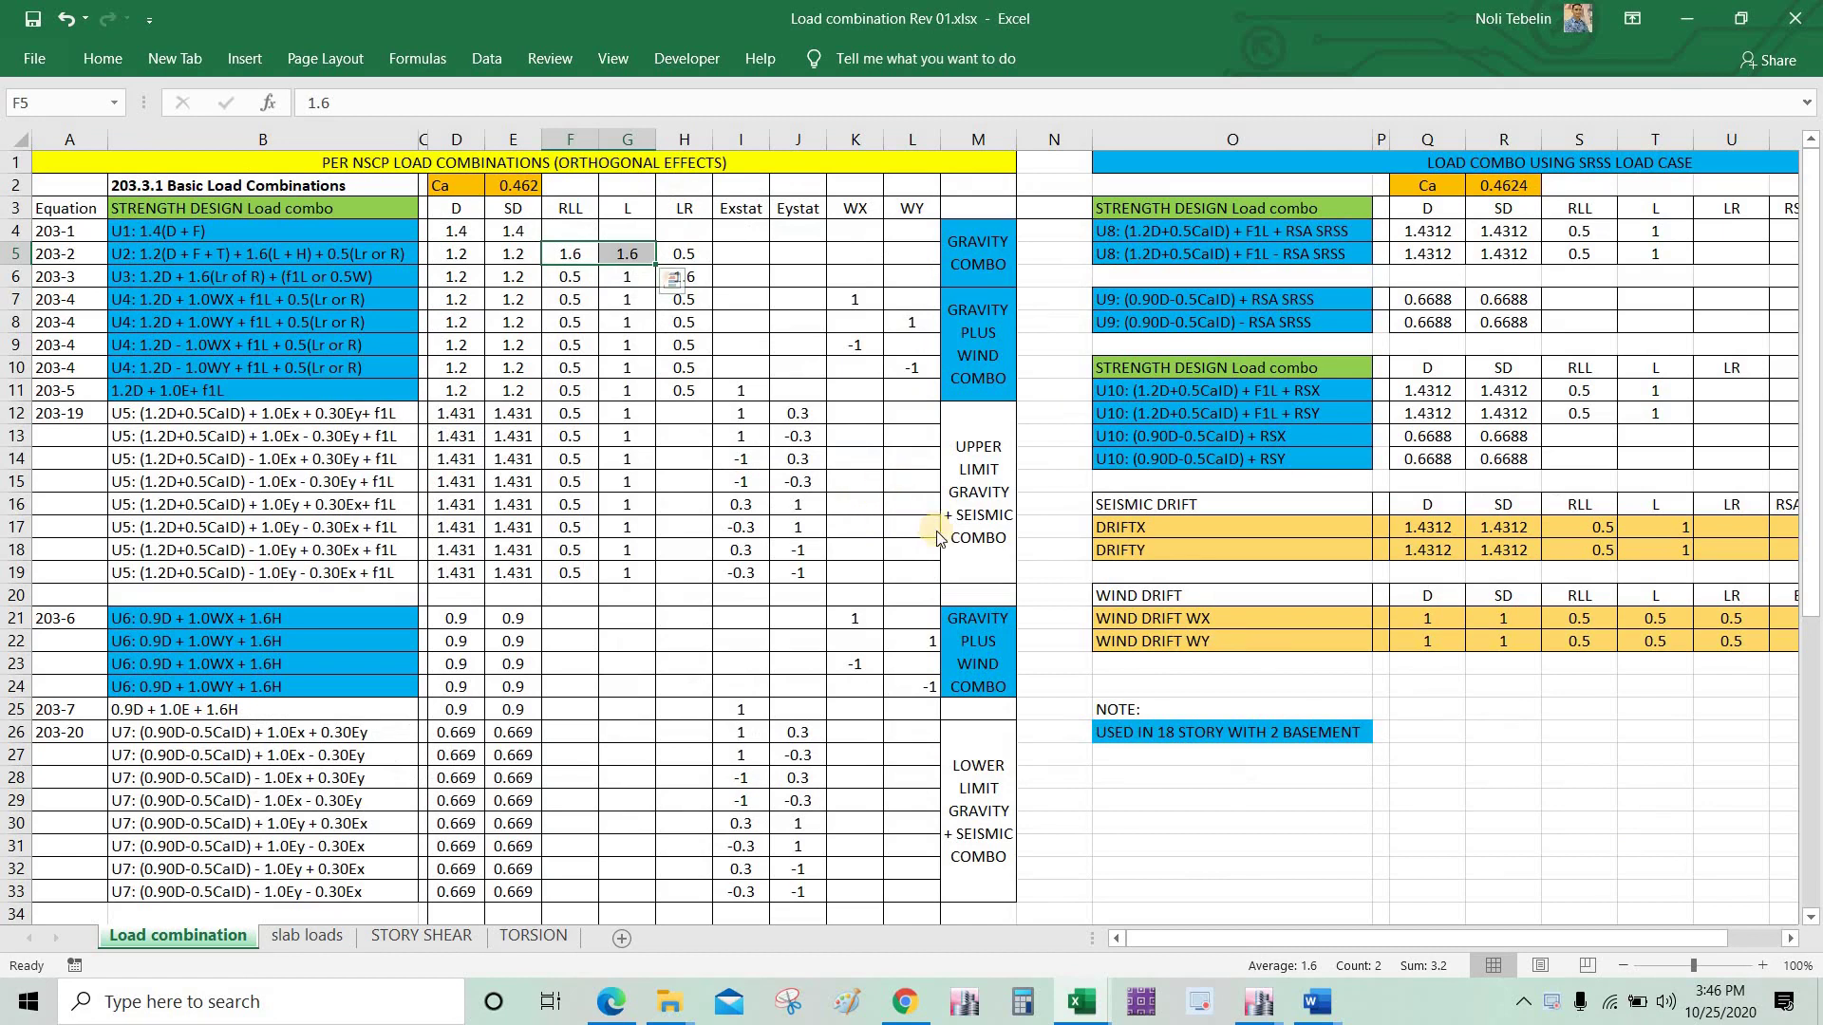
key(alt+Tab)
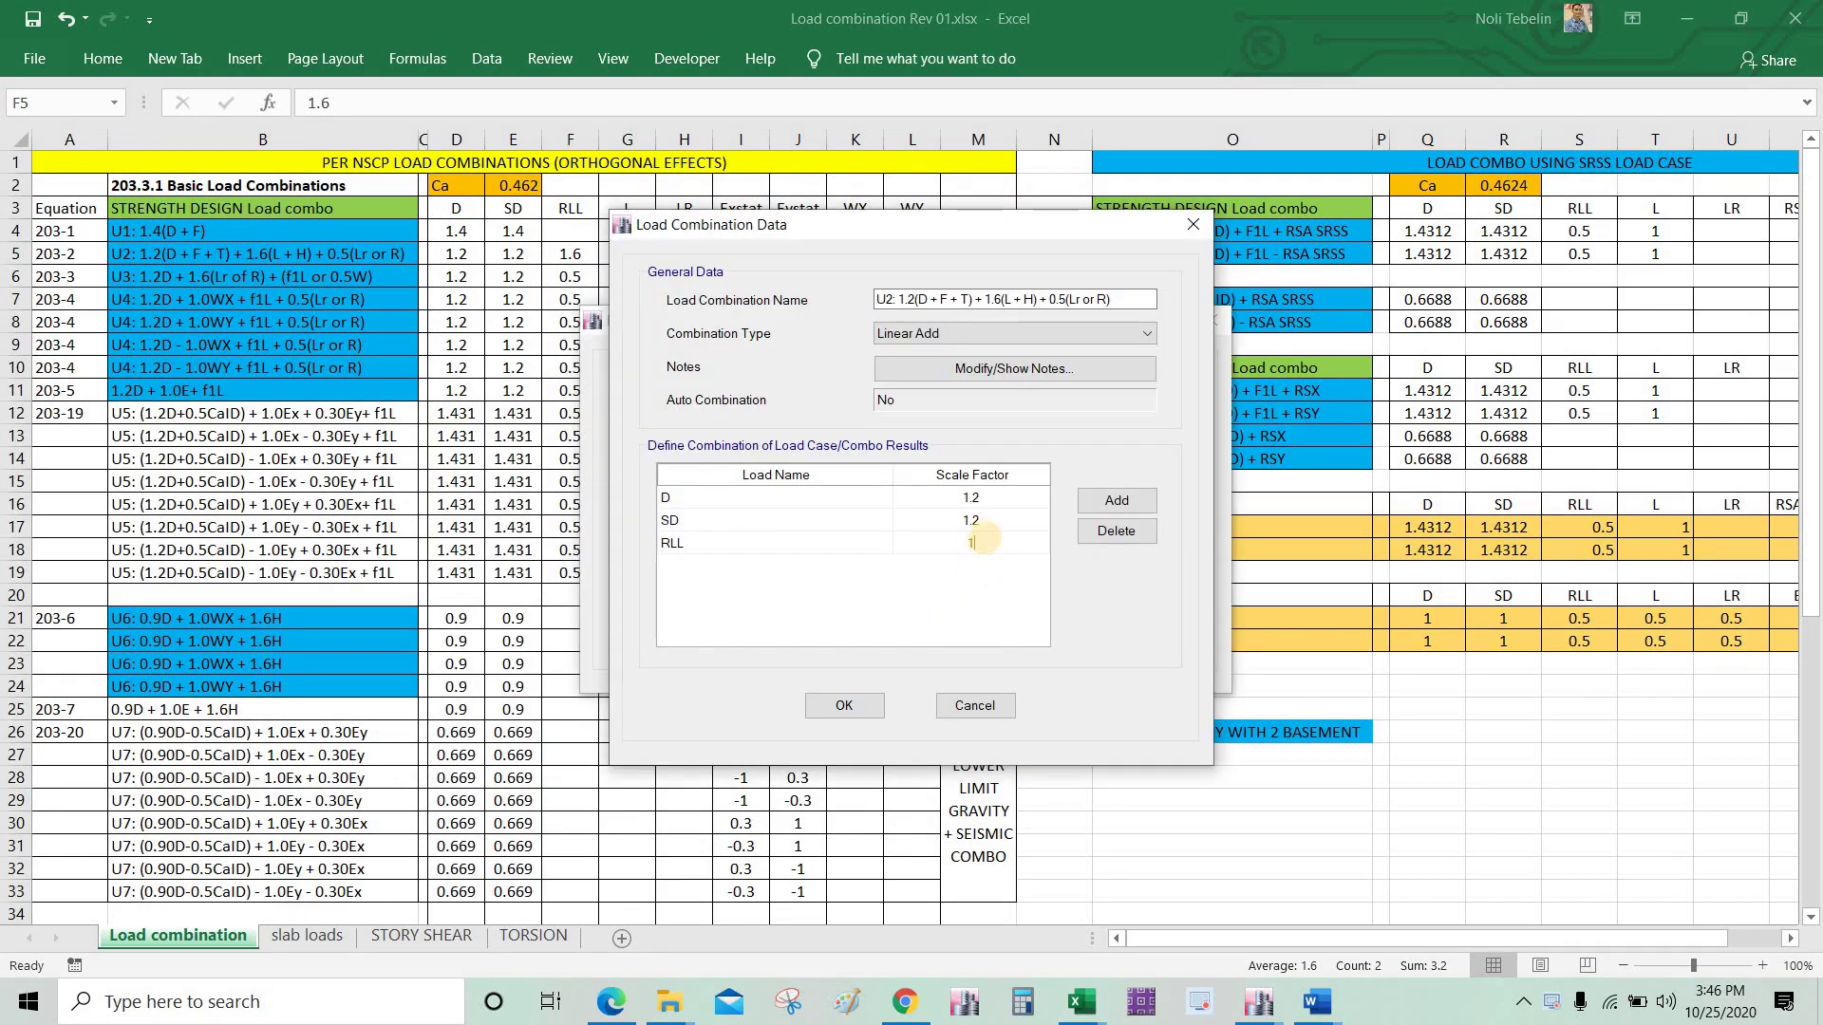
text(.6)
Step: Add L as the fourth load at scale factor 1.6
click(1111, 503)
click(817, 568)
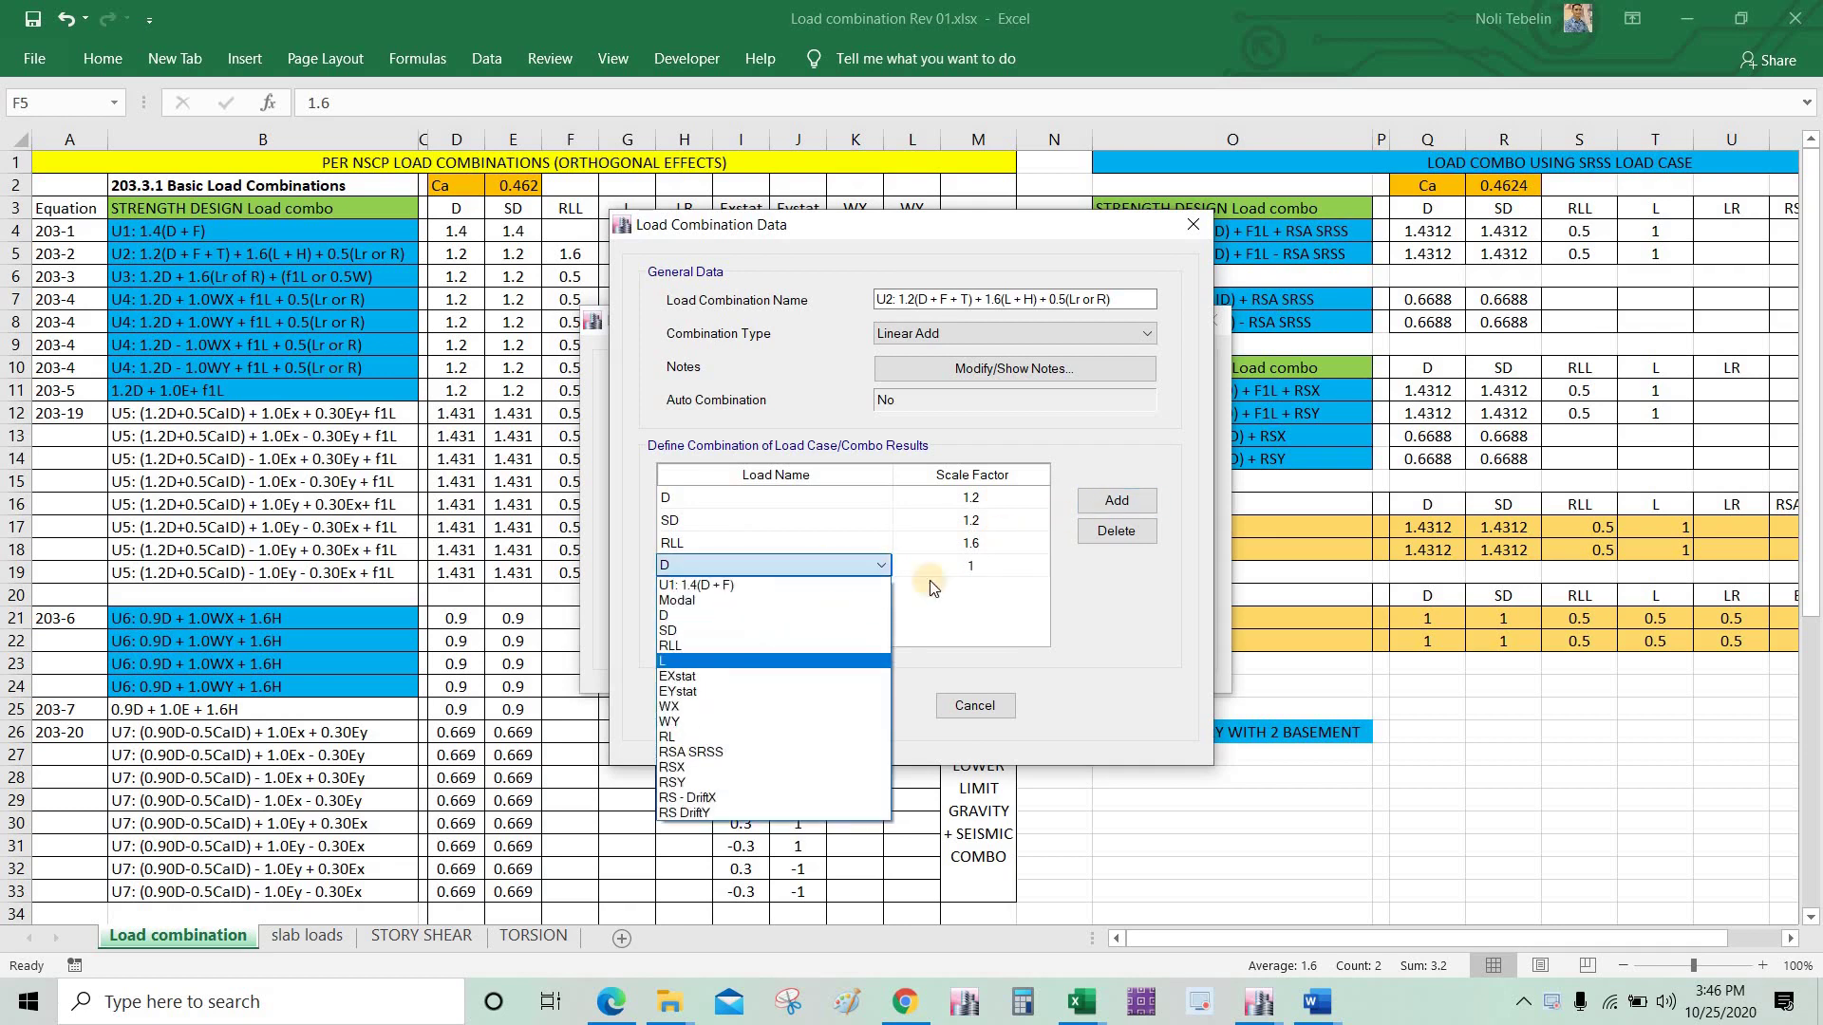
click(763, 661)
click(1008, 565)
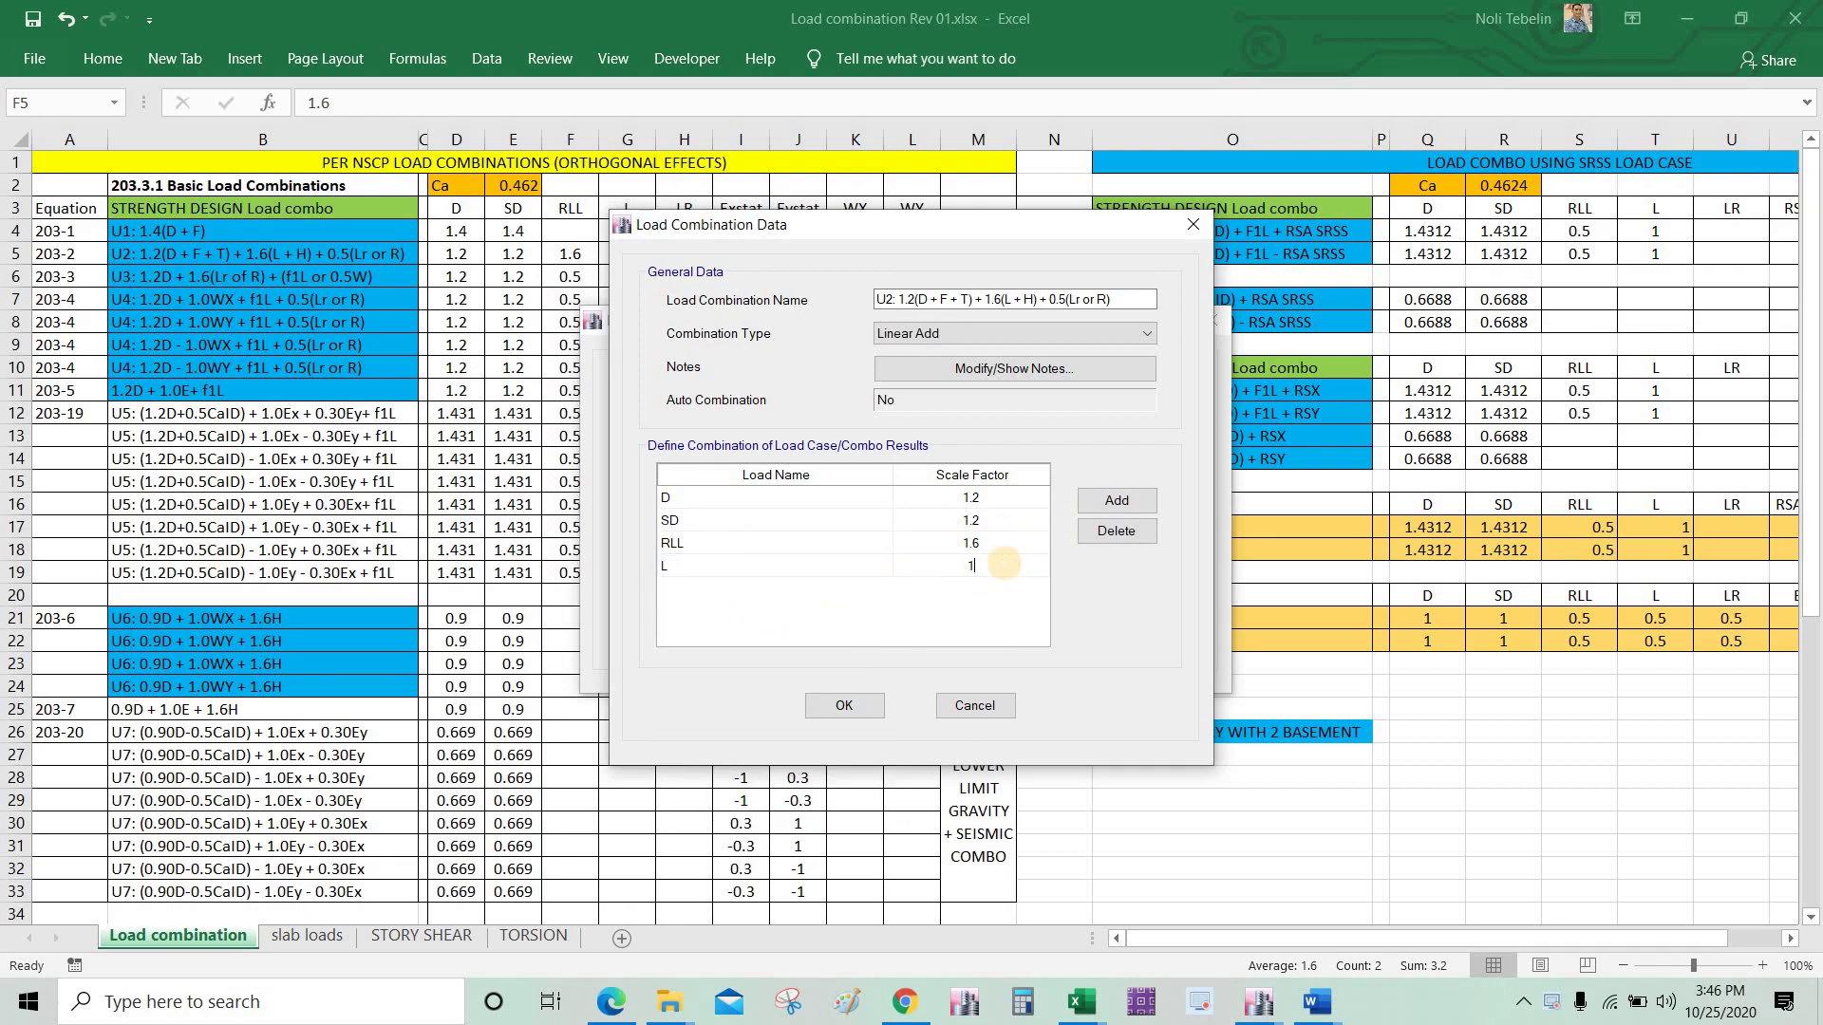
text(.6)
Step: Add RL at scale factor 0.5 and save the U2 combination
click(1108, 501)
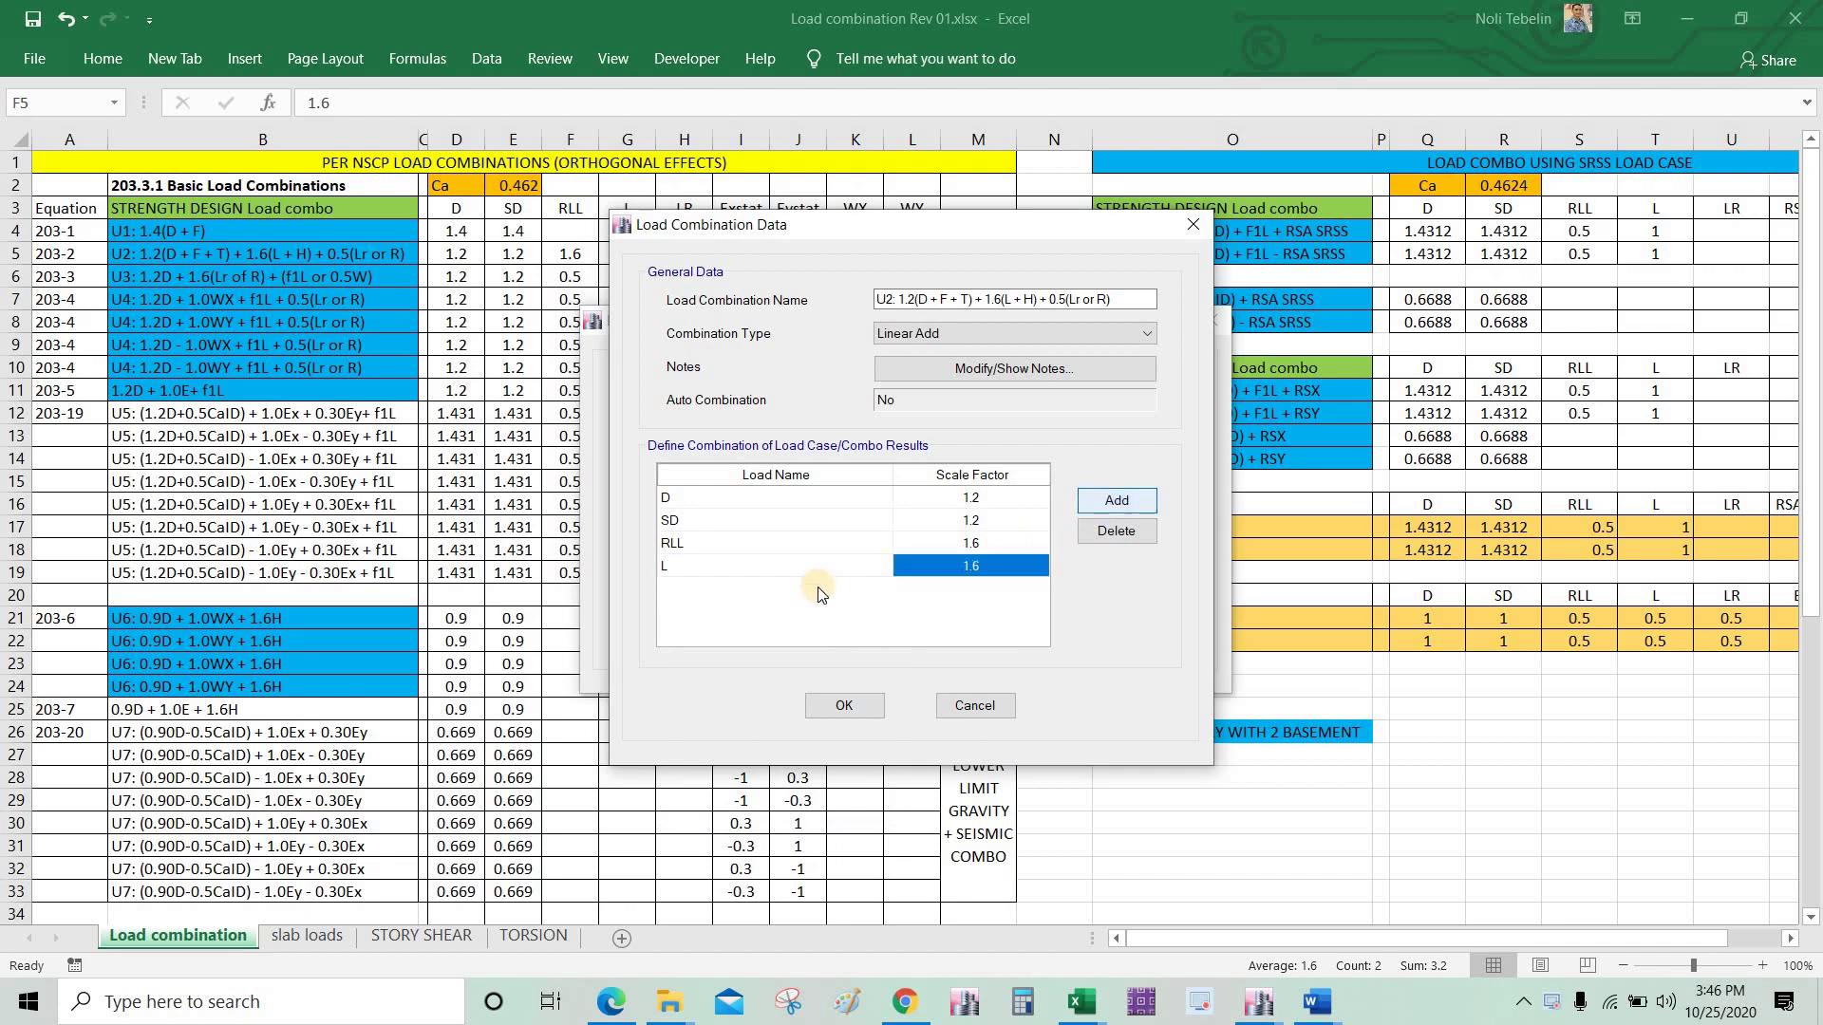
click(817, 587)
click(818, 587)
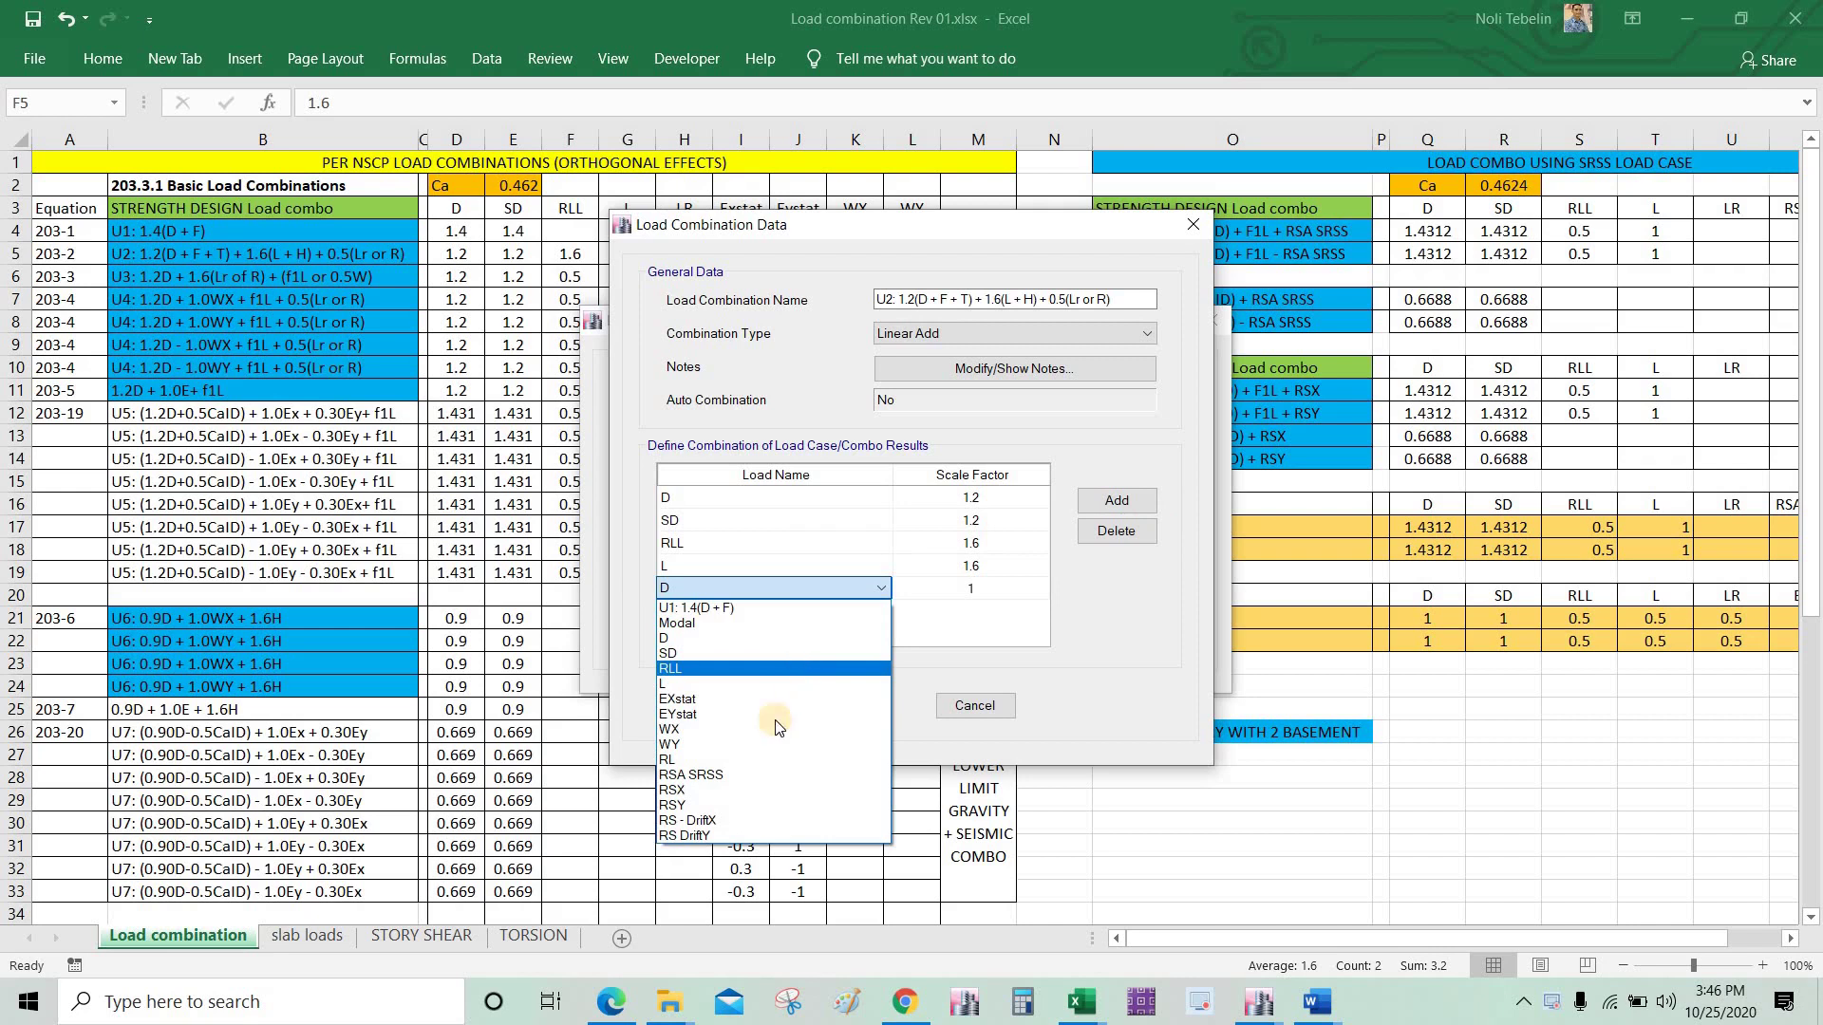
click(750, 759)
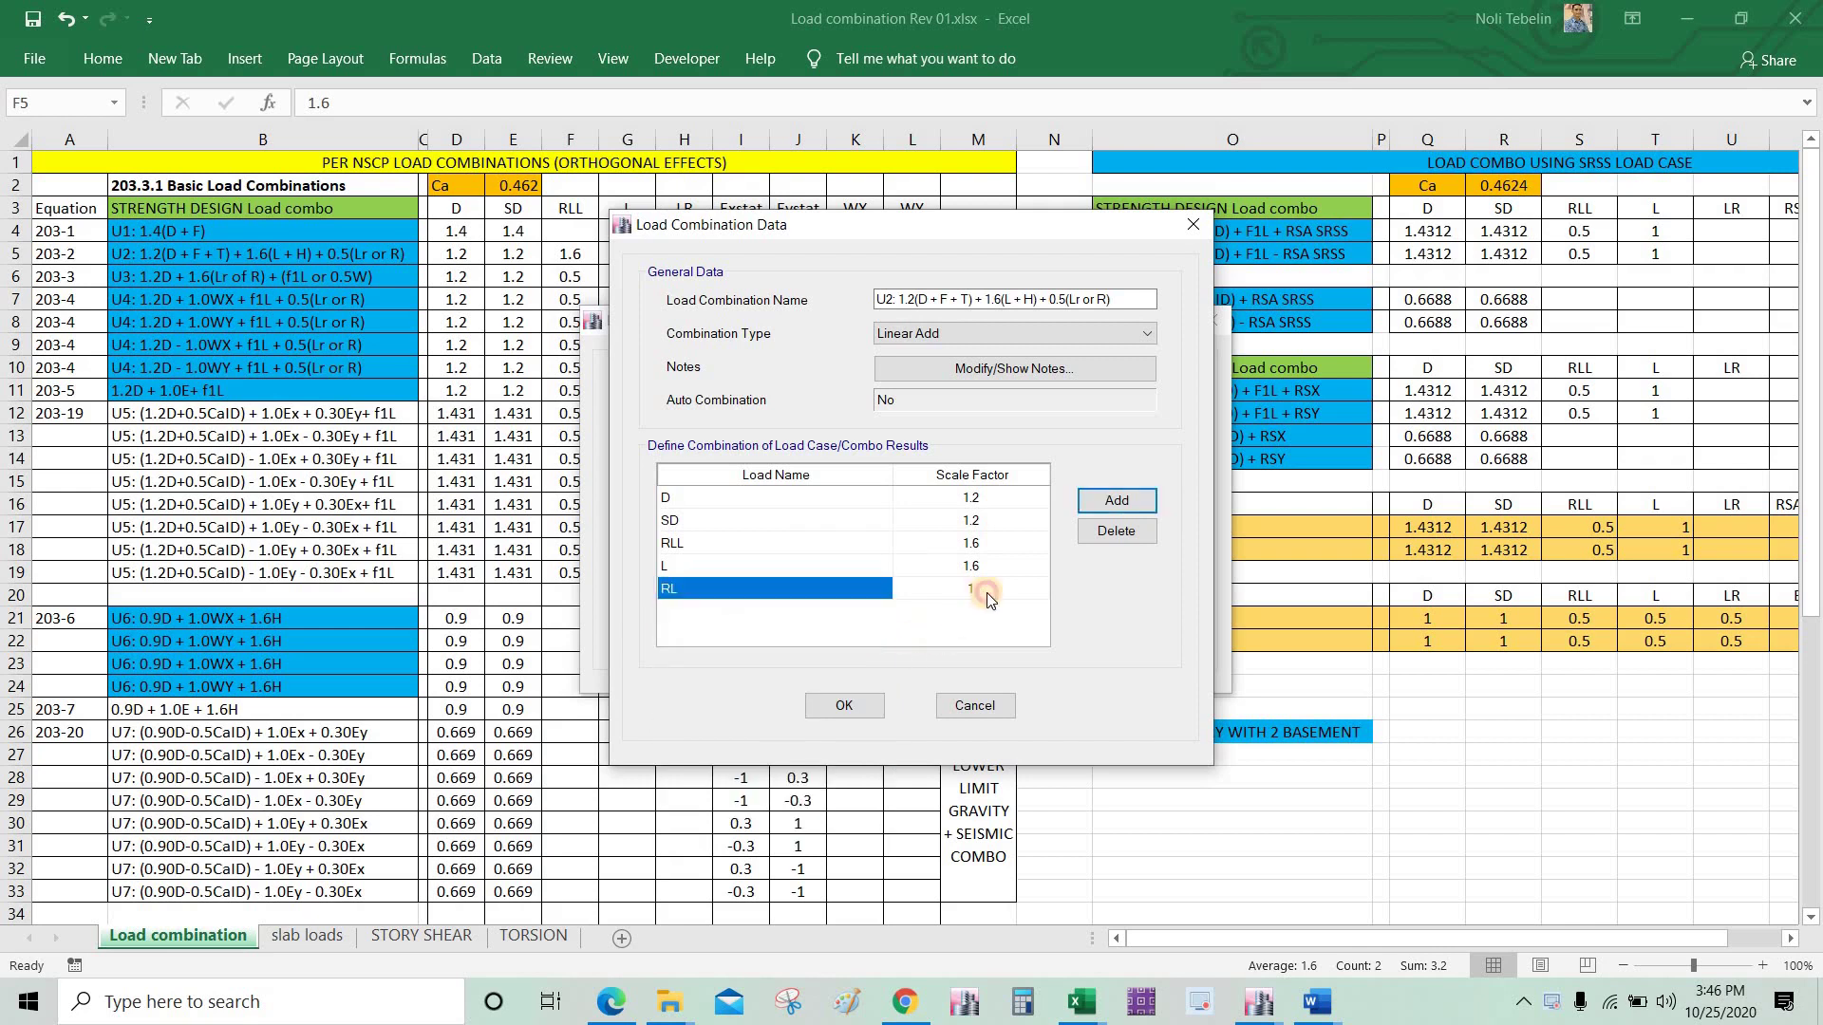
double_click(986, 589)
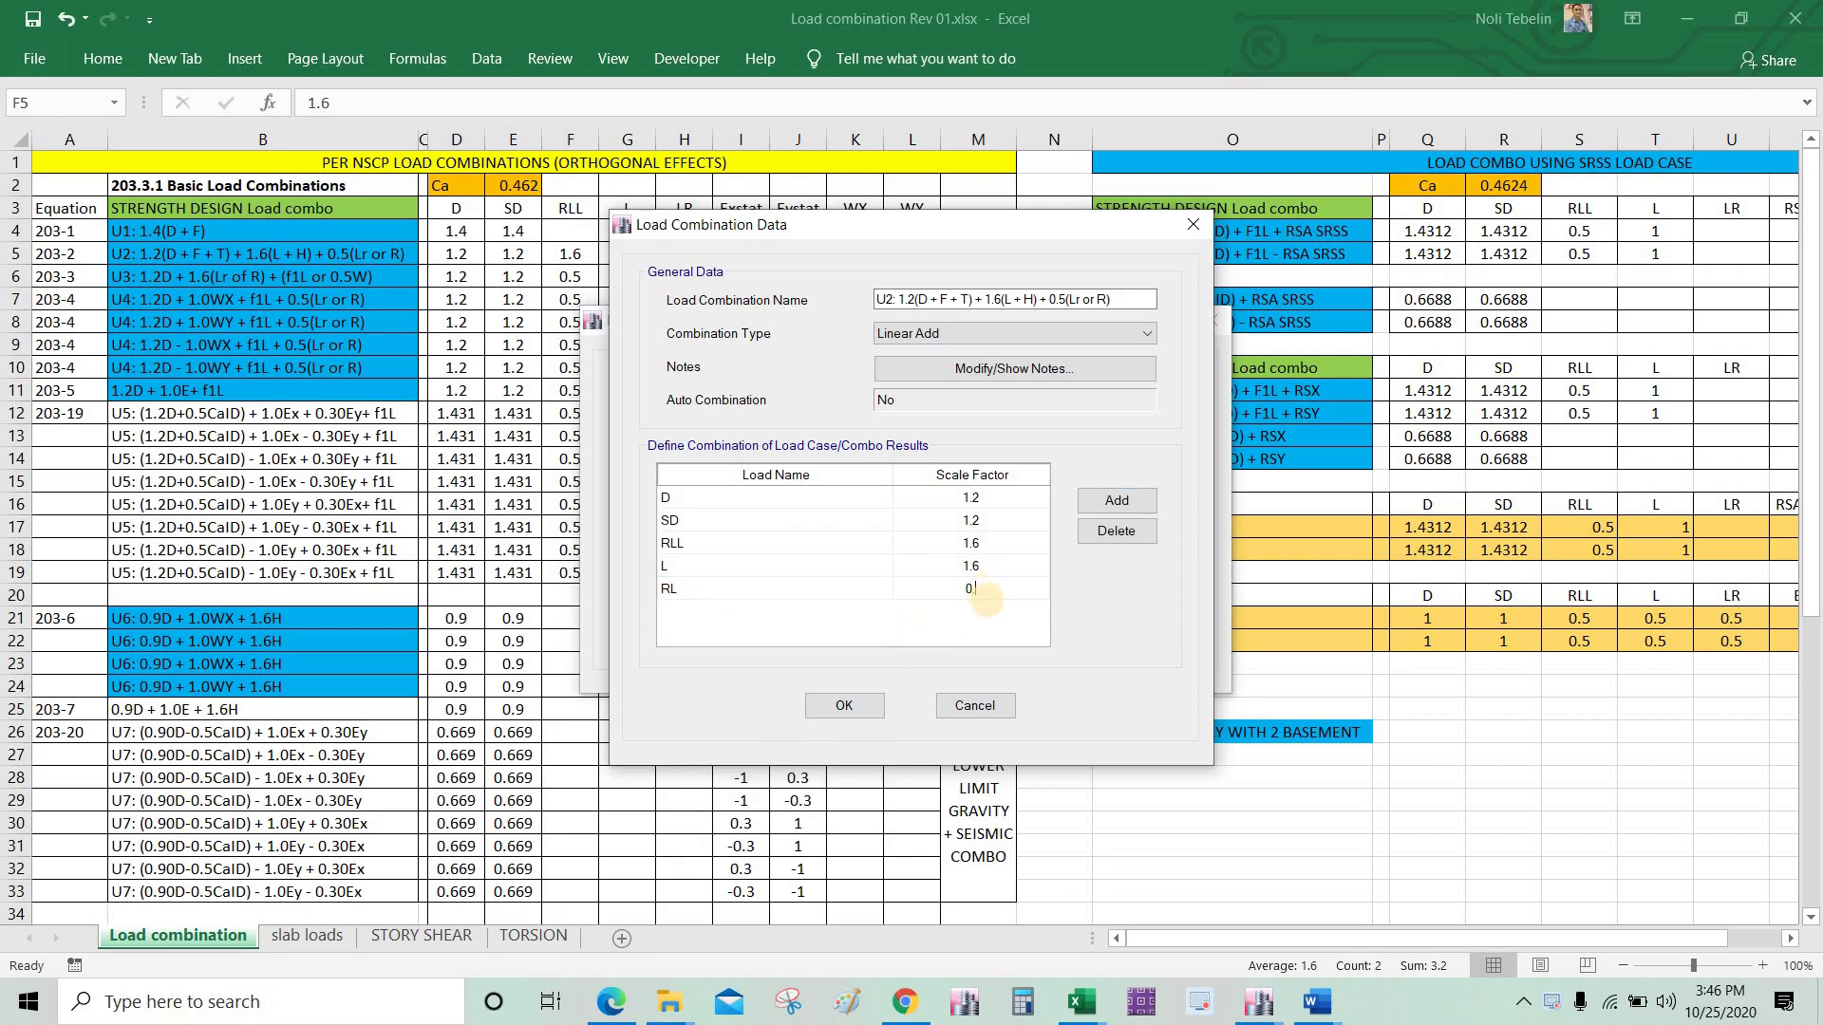
text(0.5)
click(844, 706)
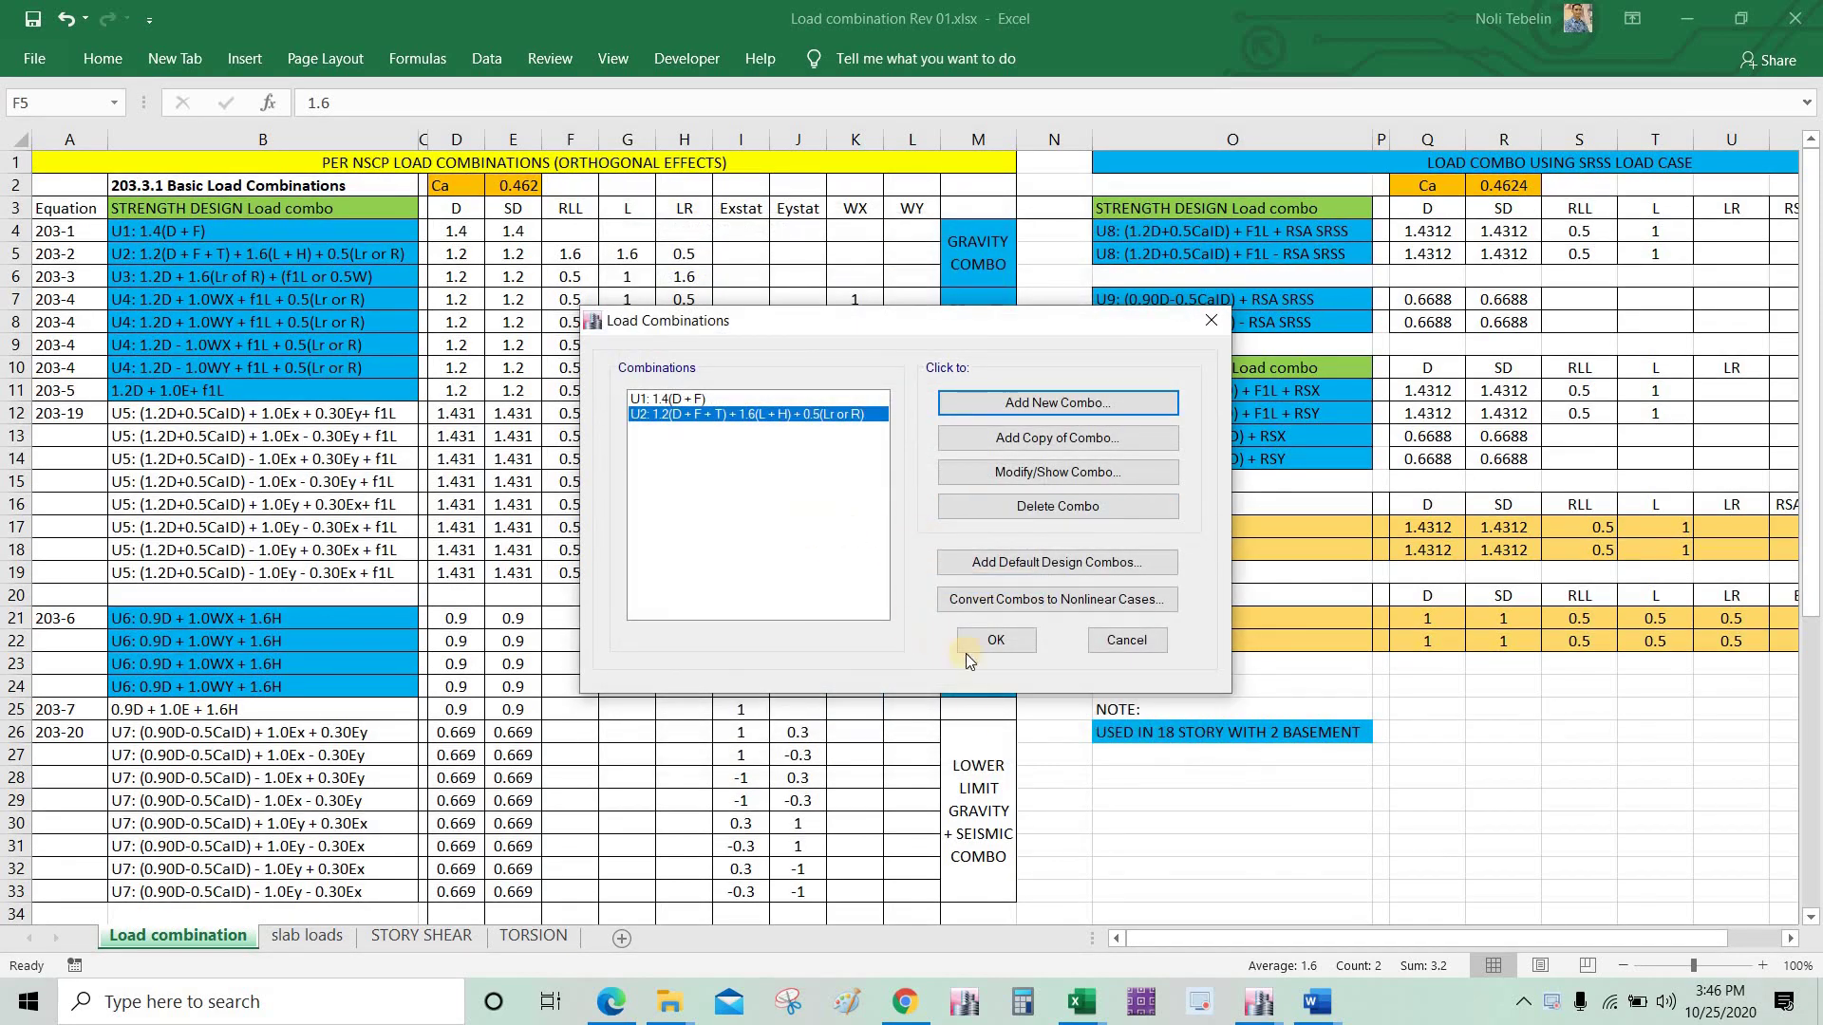
Step: Review the U3 row's factors in the Excel table, from D through SD
click(1377, 547)
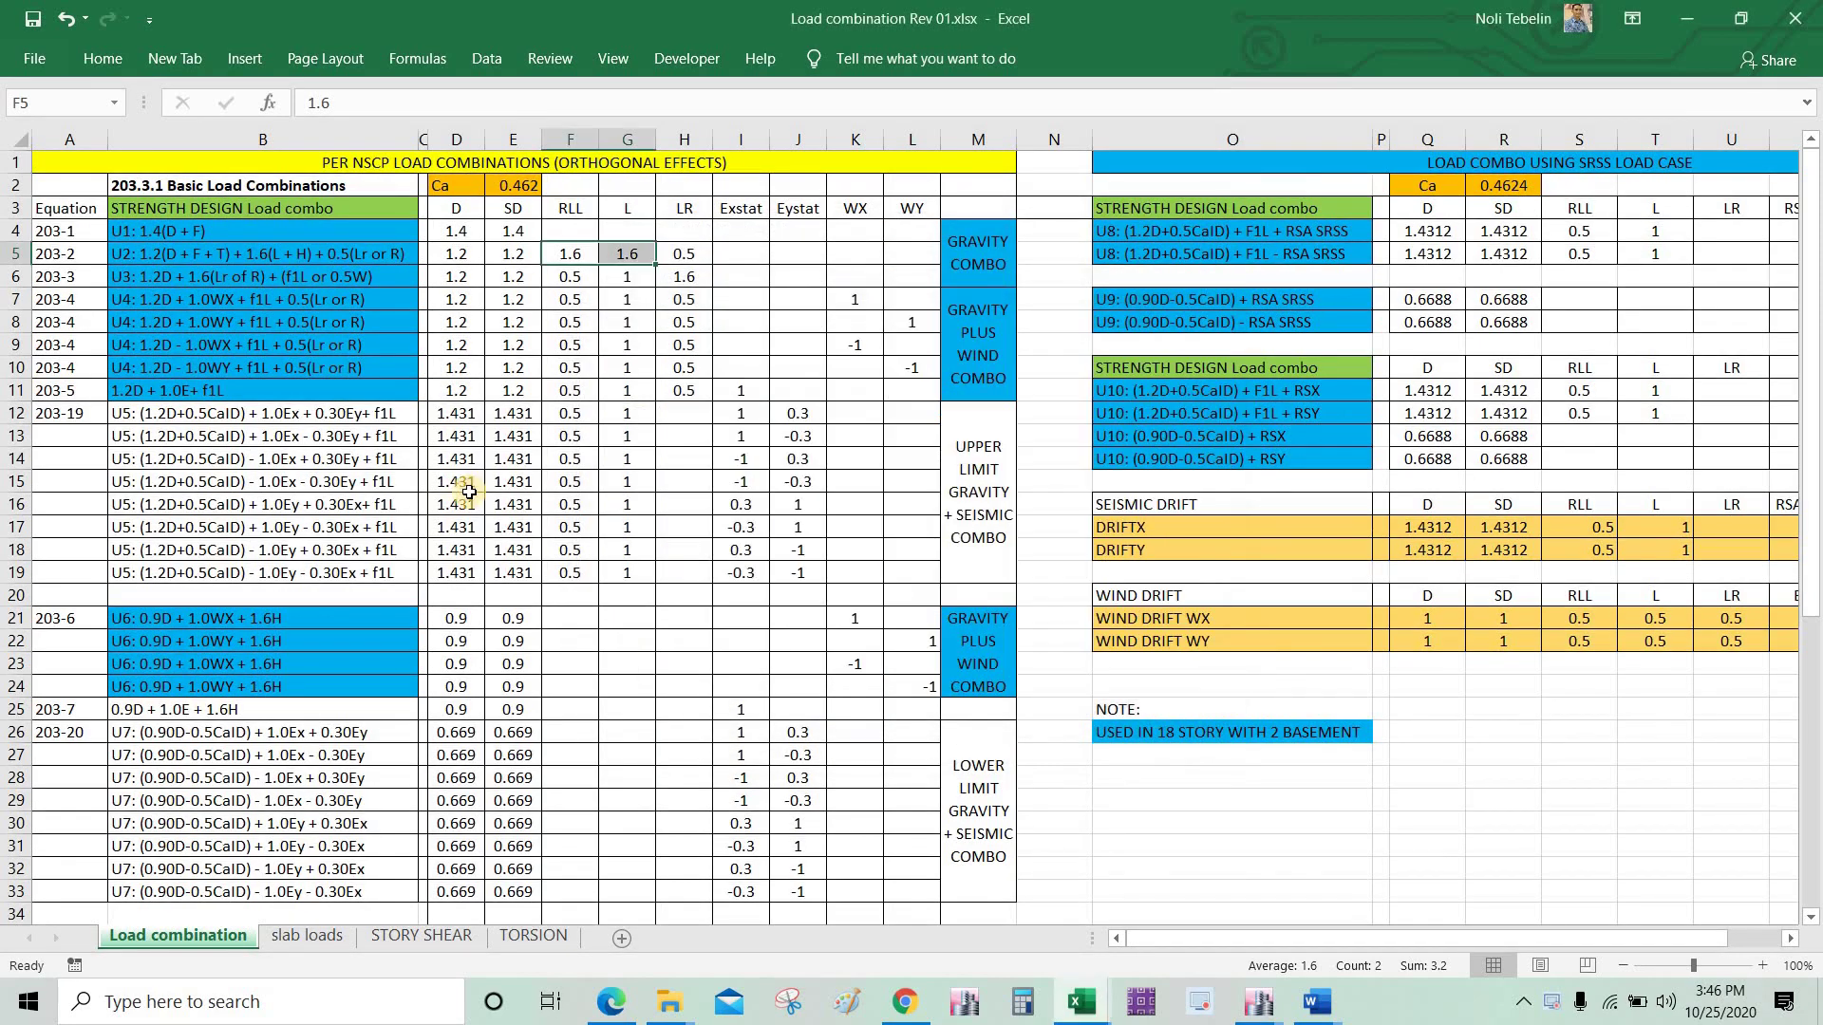
click(301, 342)
click(190, 276)
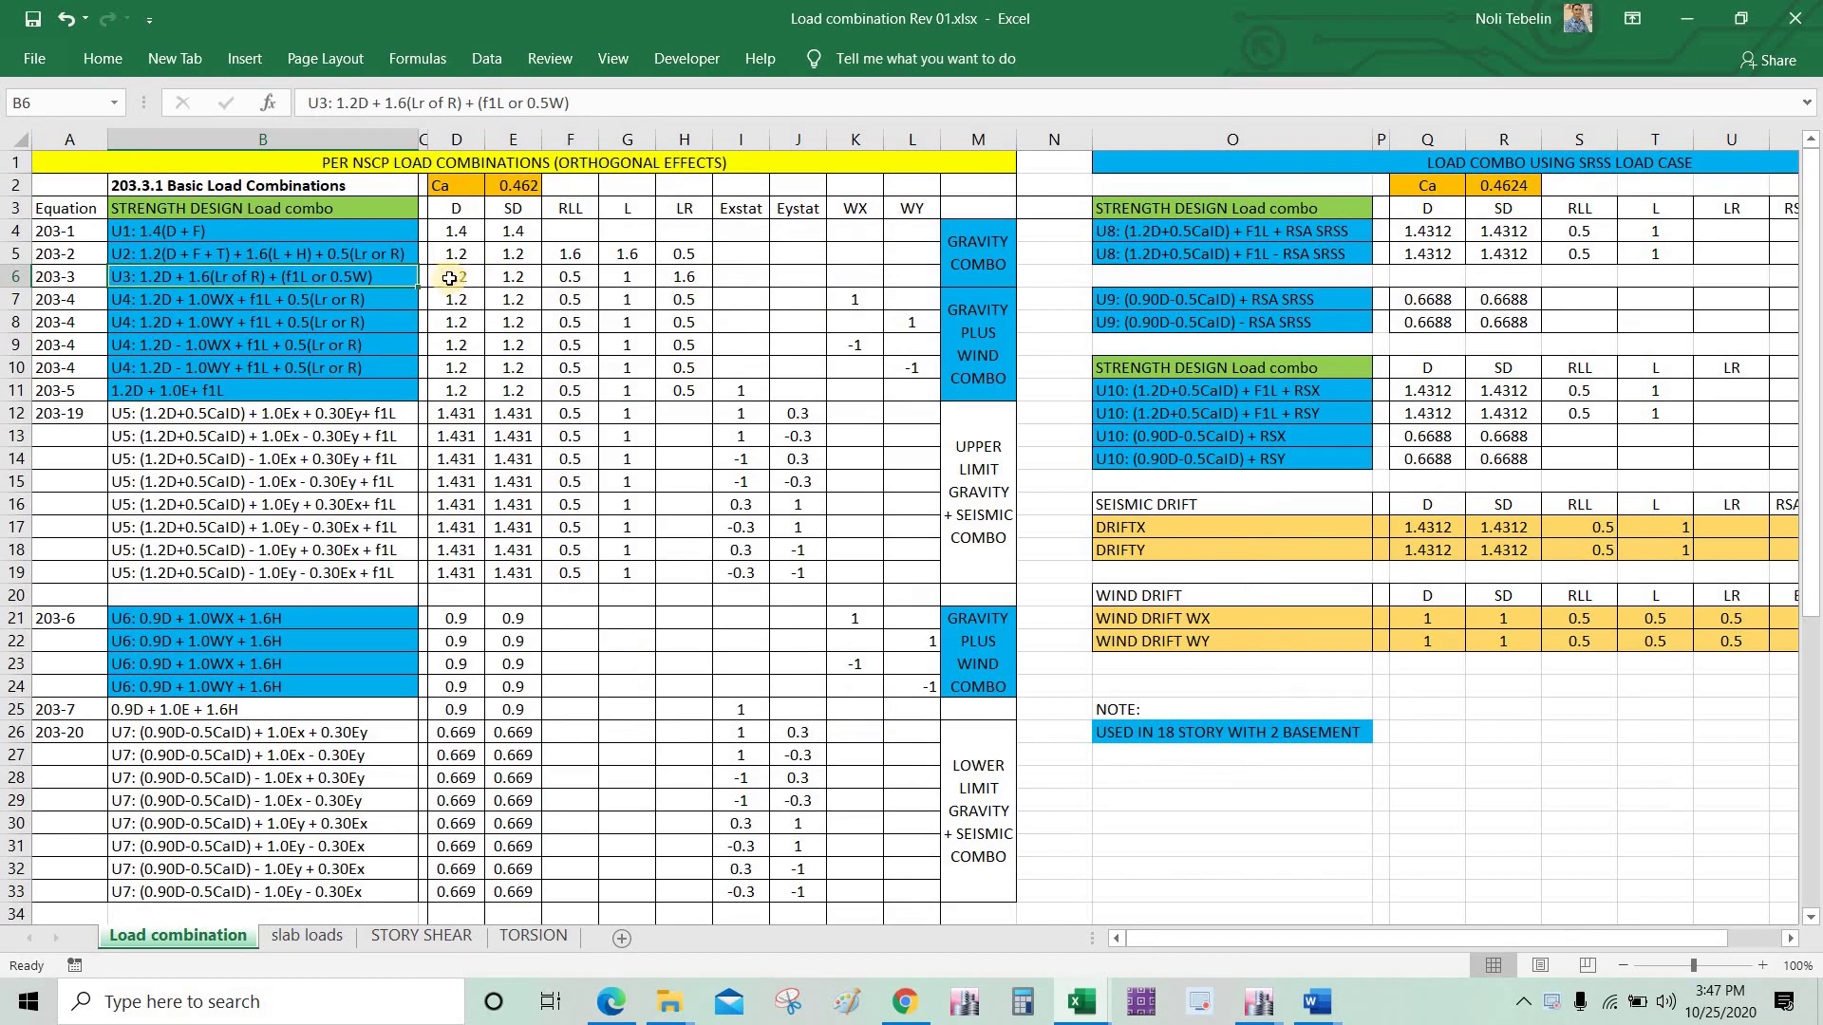
drag(446, 276, 704, 277)
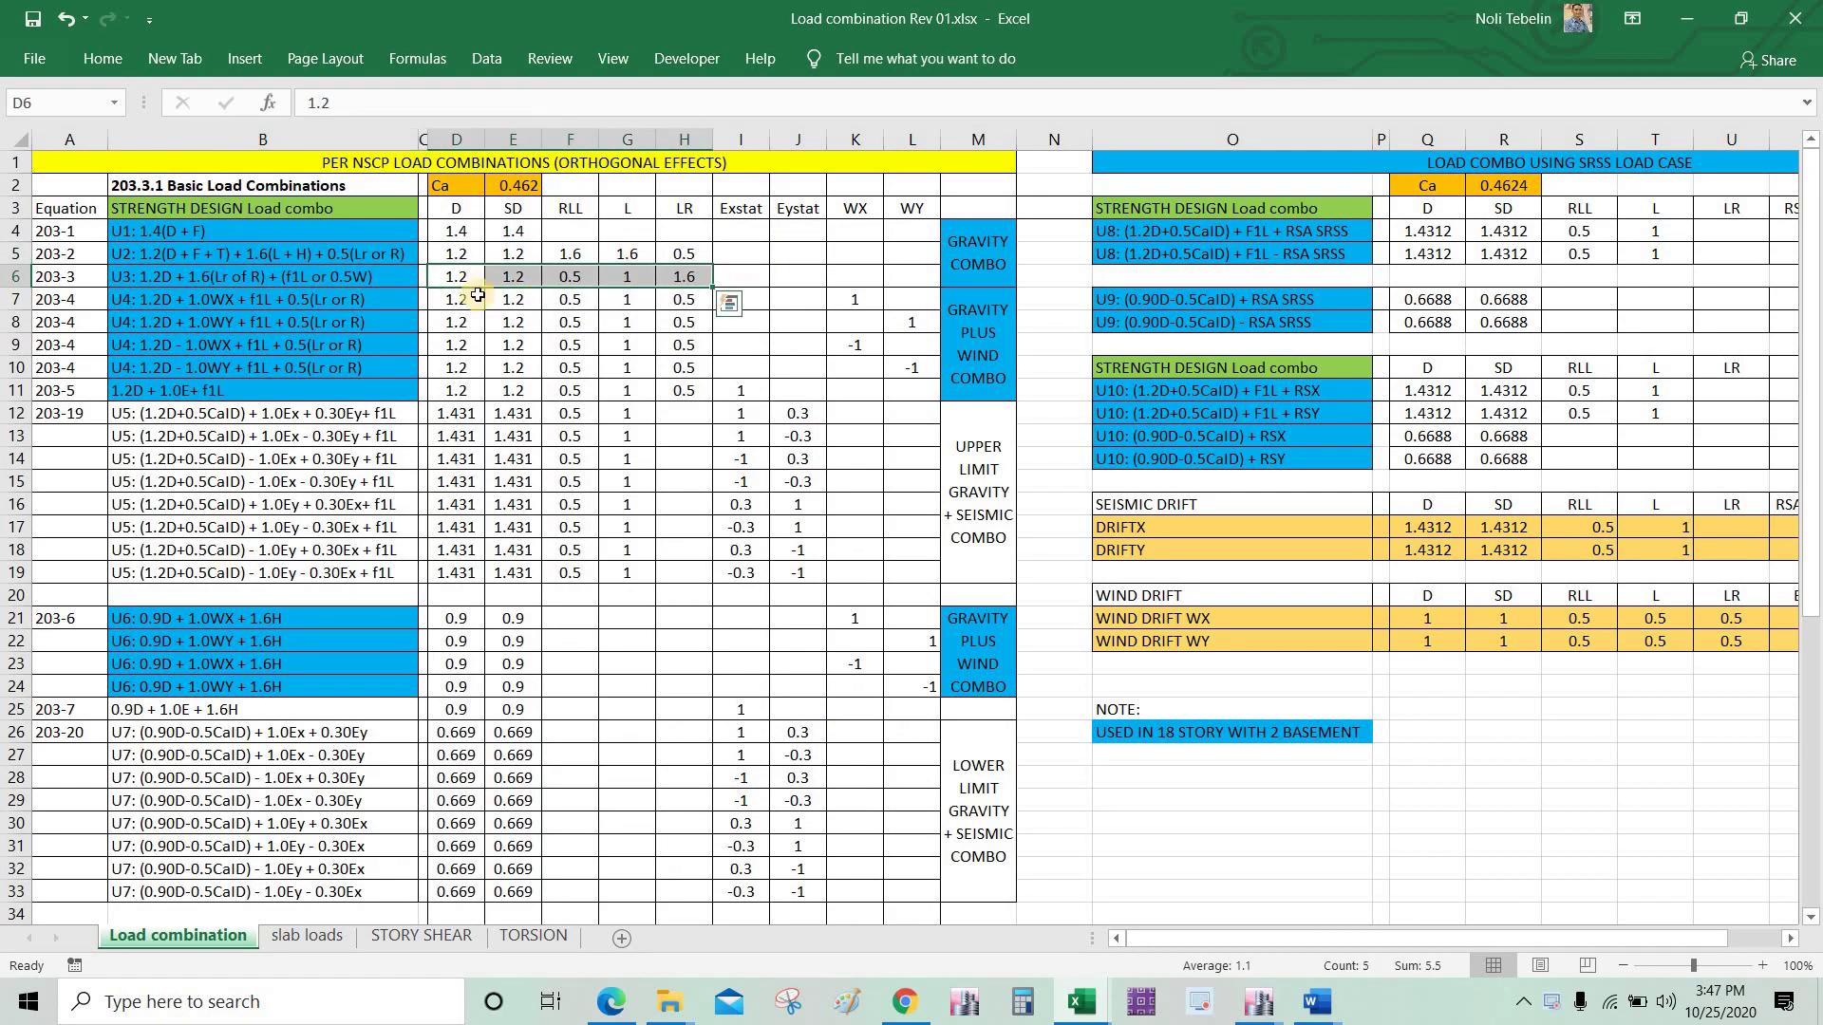
drag(462, 277, 518, 281)
click(519, 282)
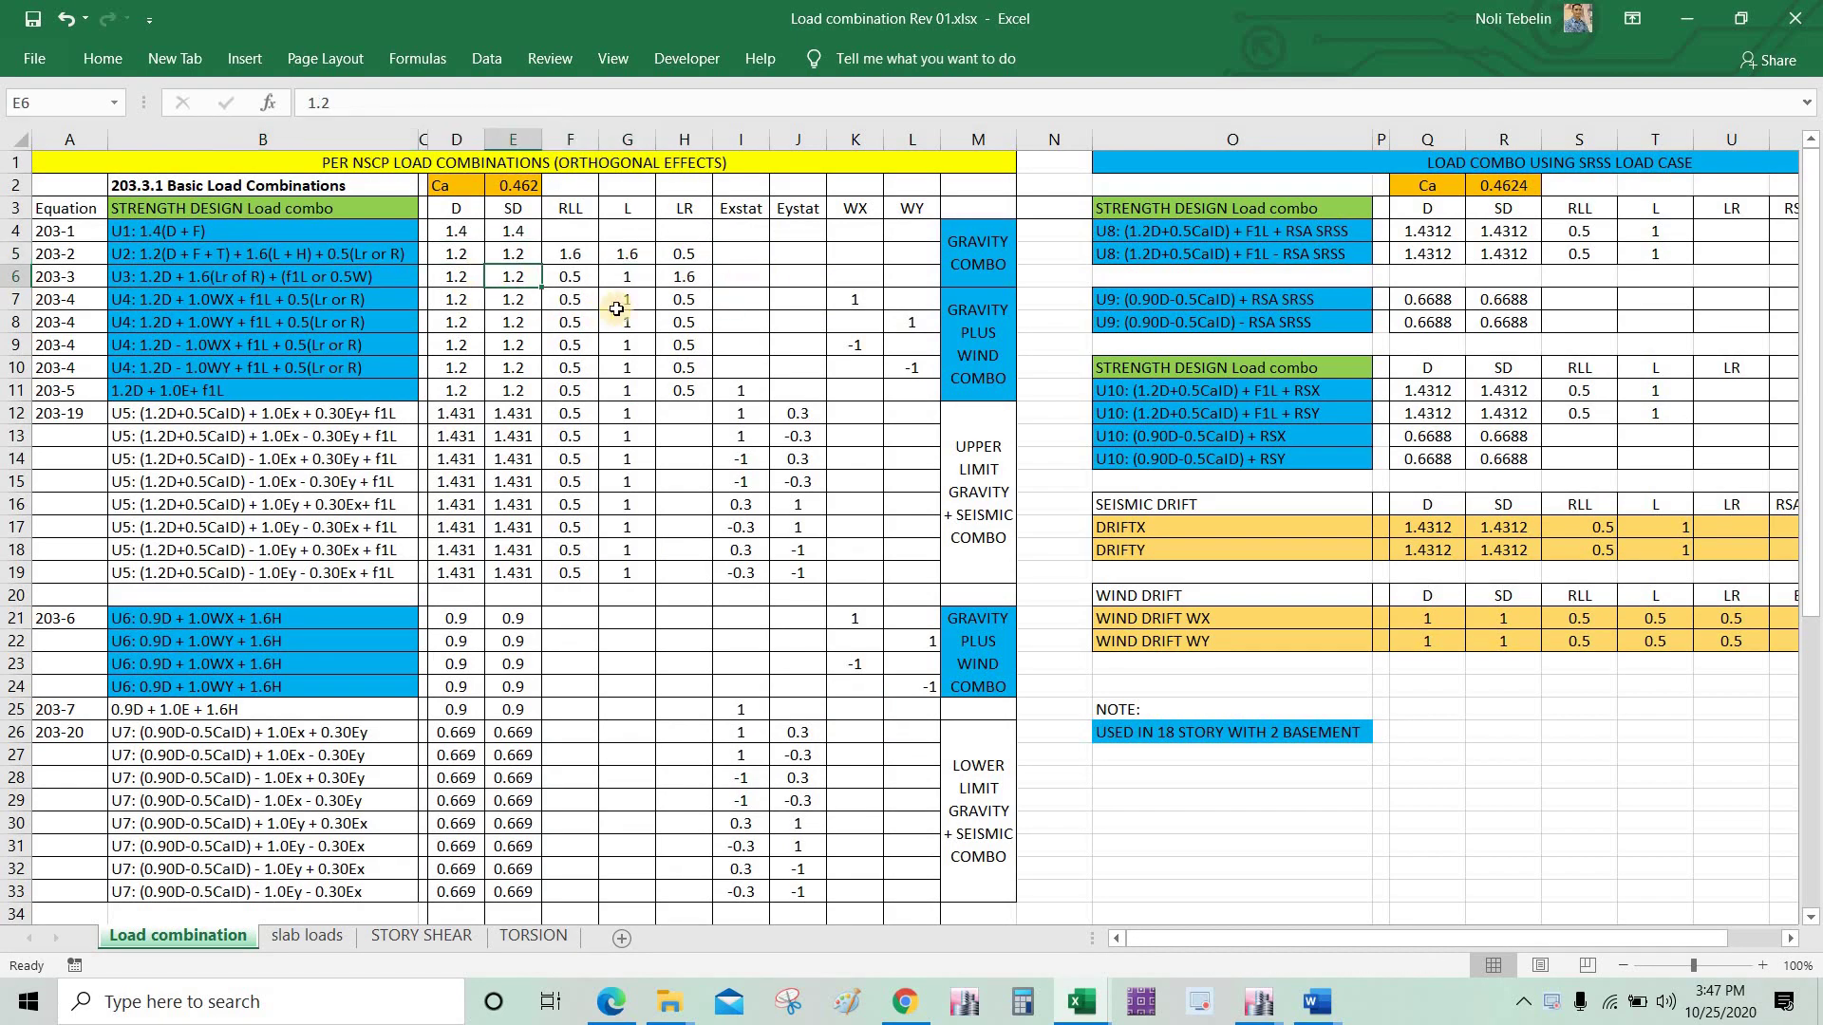
Step: Start a new ETABS load combination and confirm U3's LR factor of 1.6 in cell H6
key(alt+Tab)
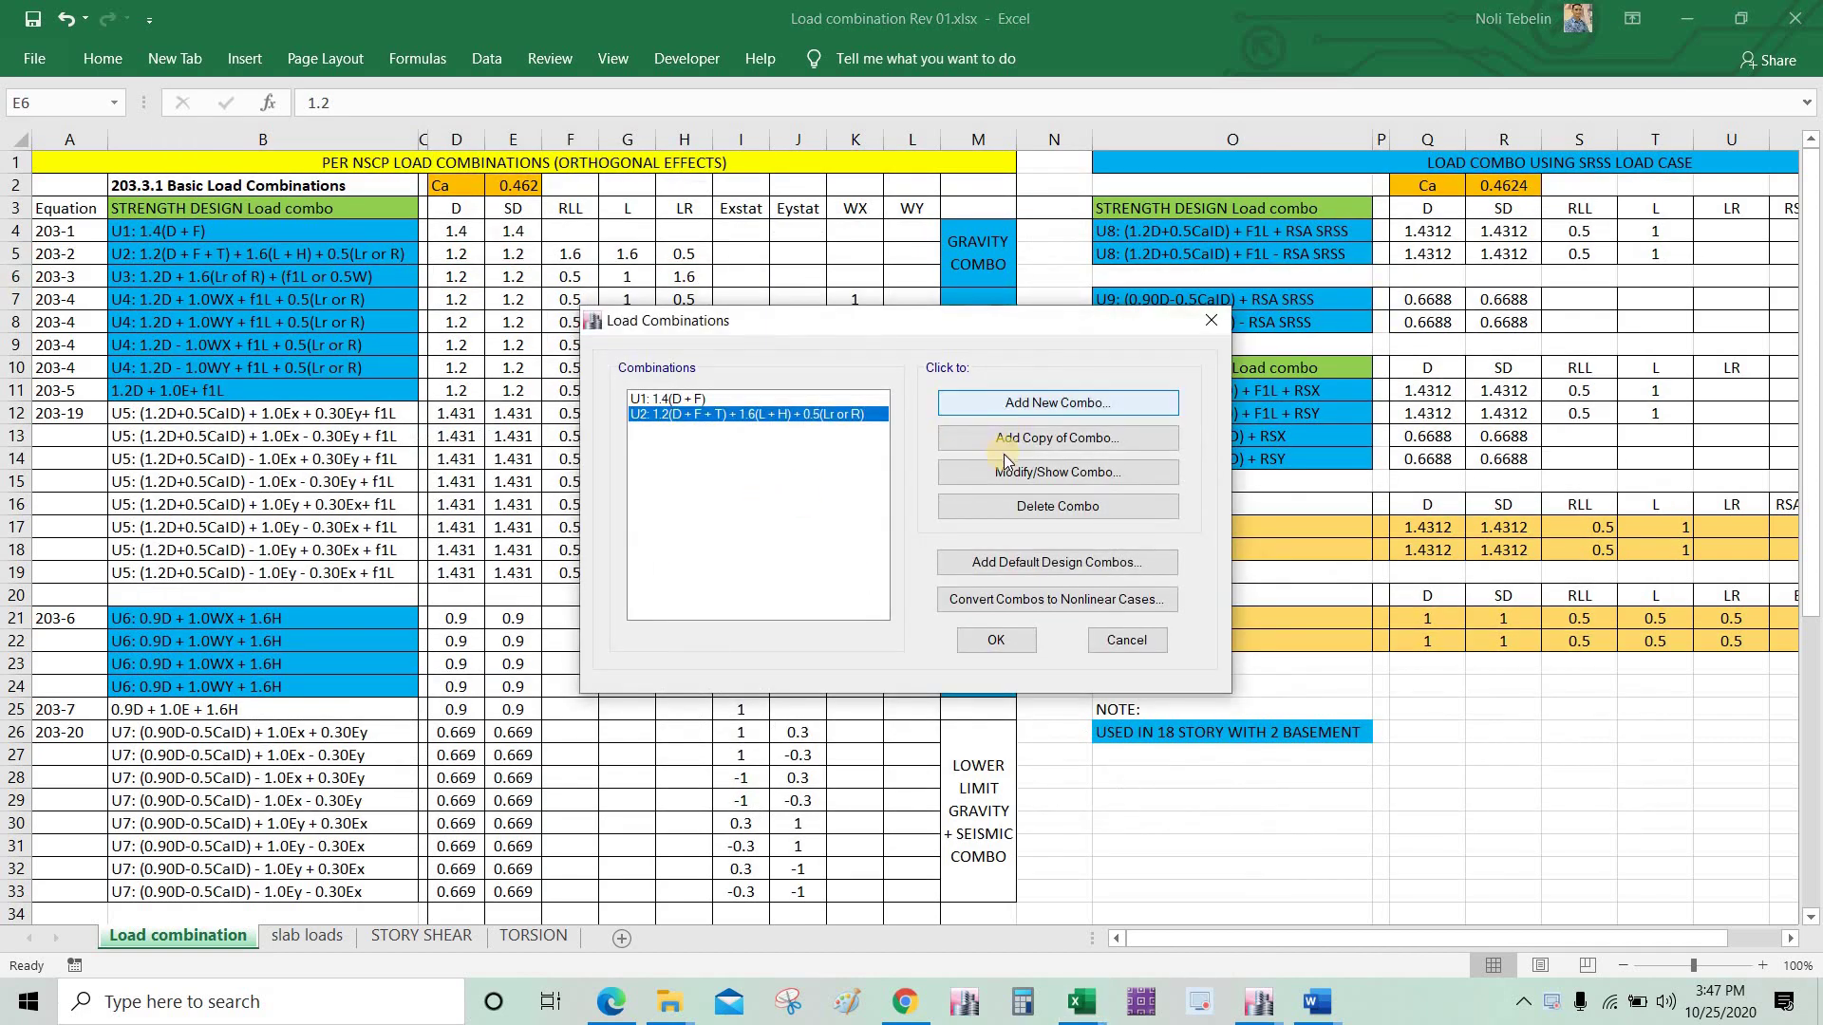
click(1042, 409)
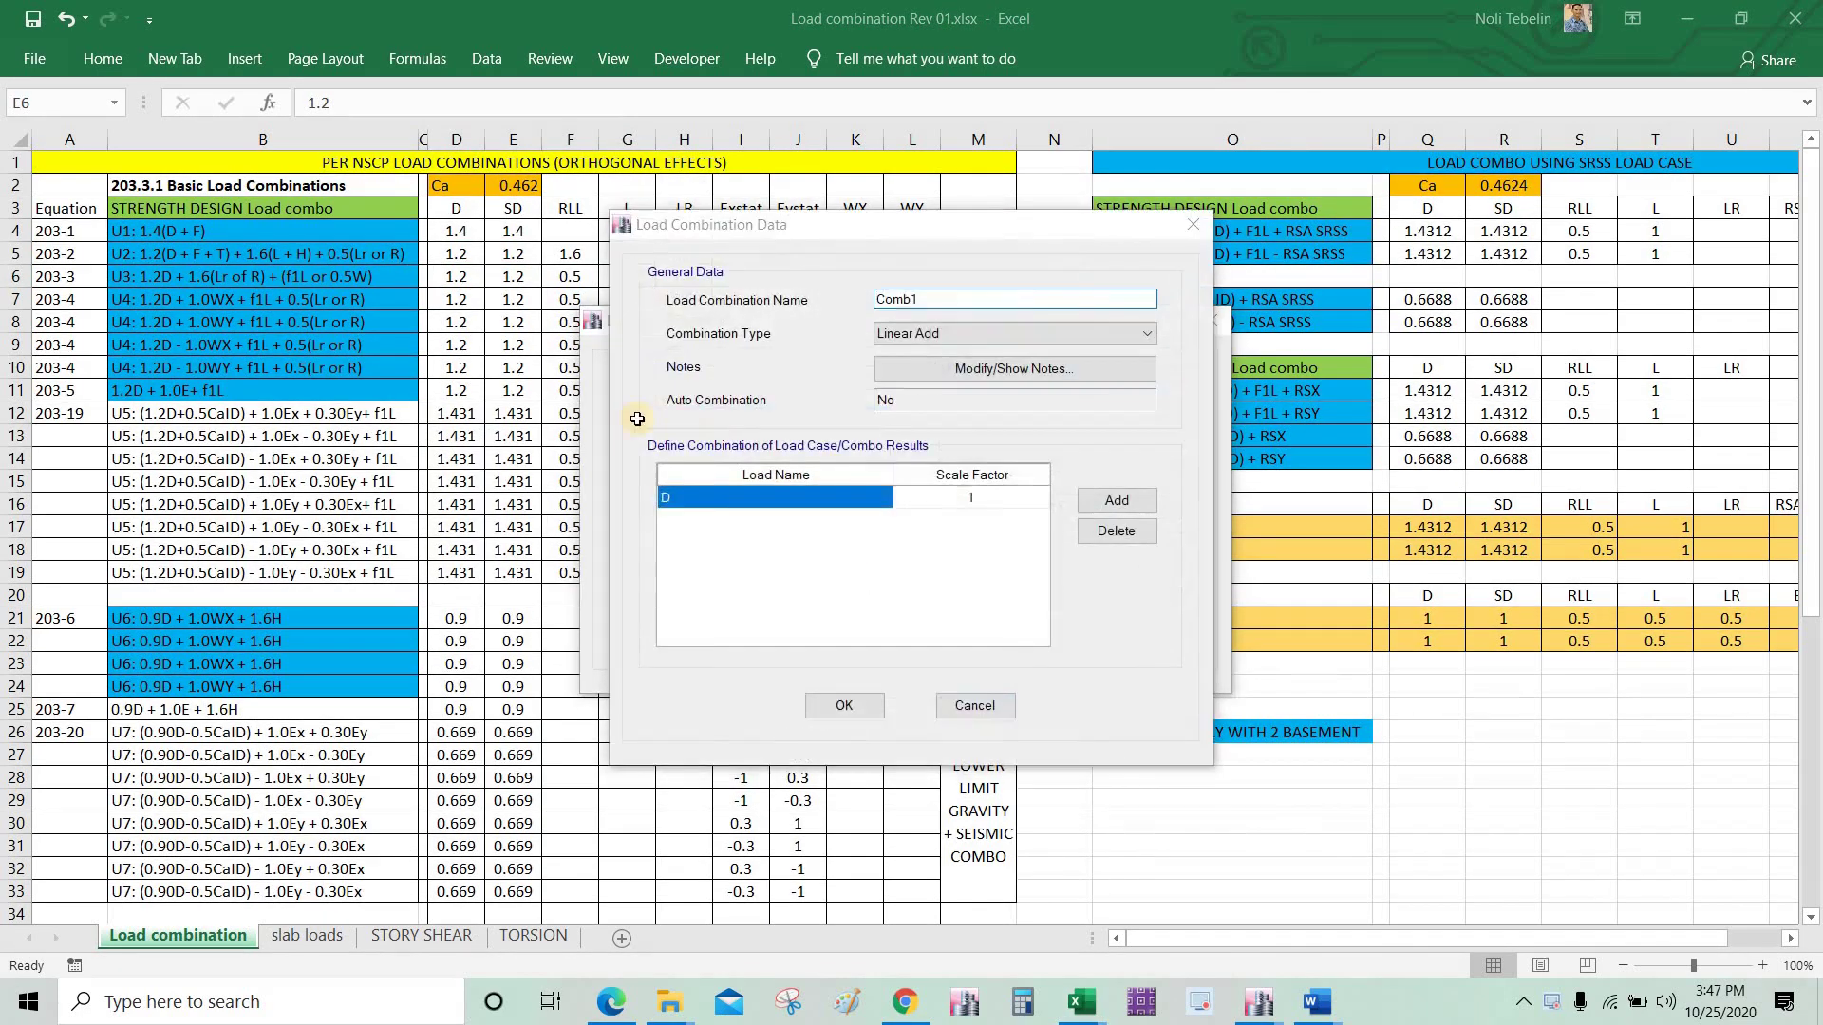
key(alt+Tab)
click(491, 315)
click(684, 282)
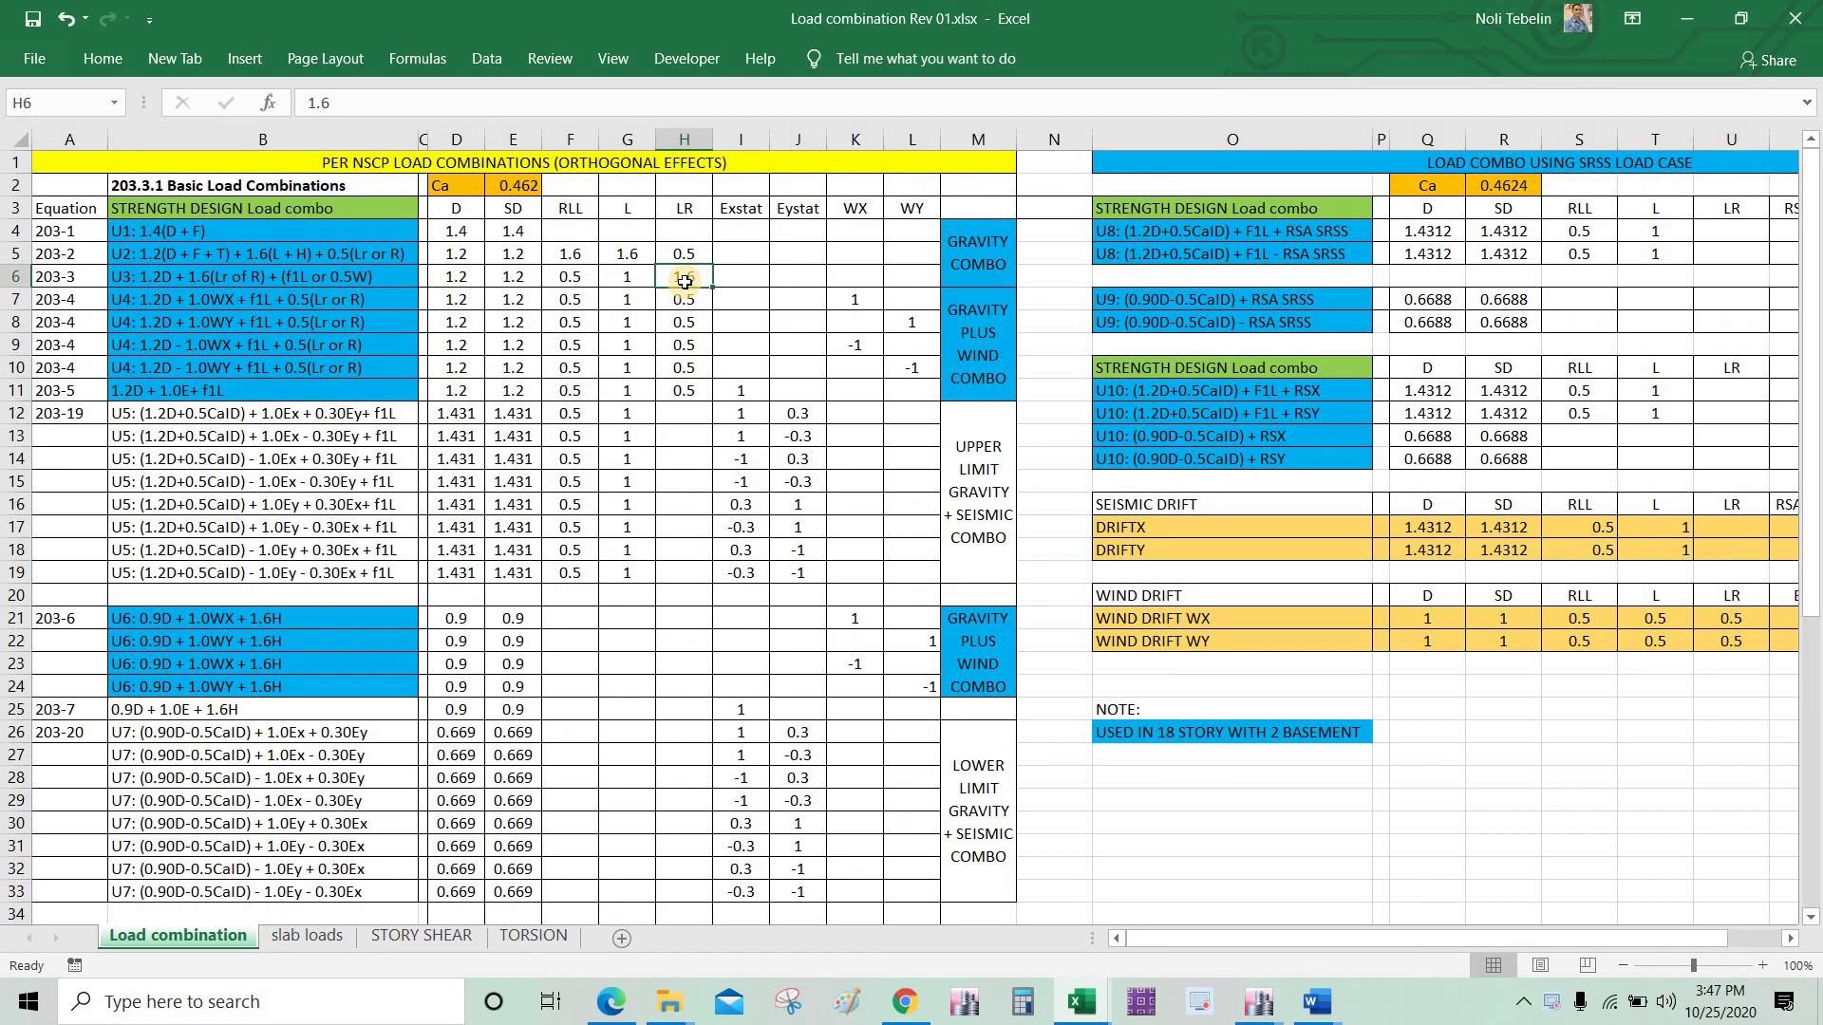
key(ctrl+a)
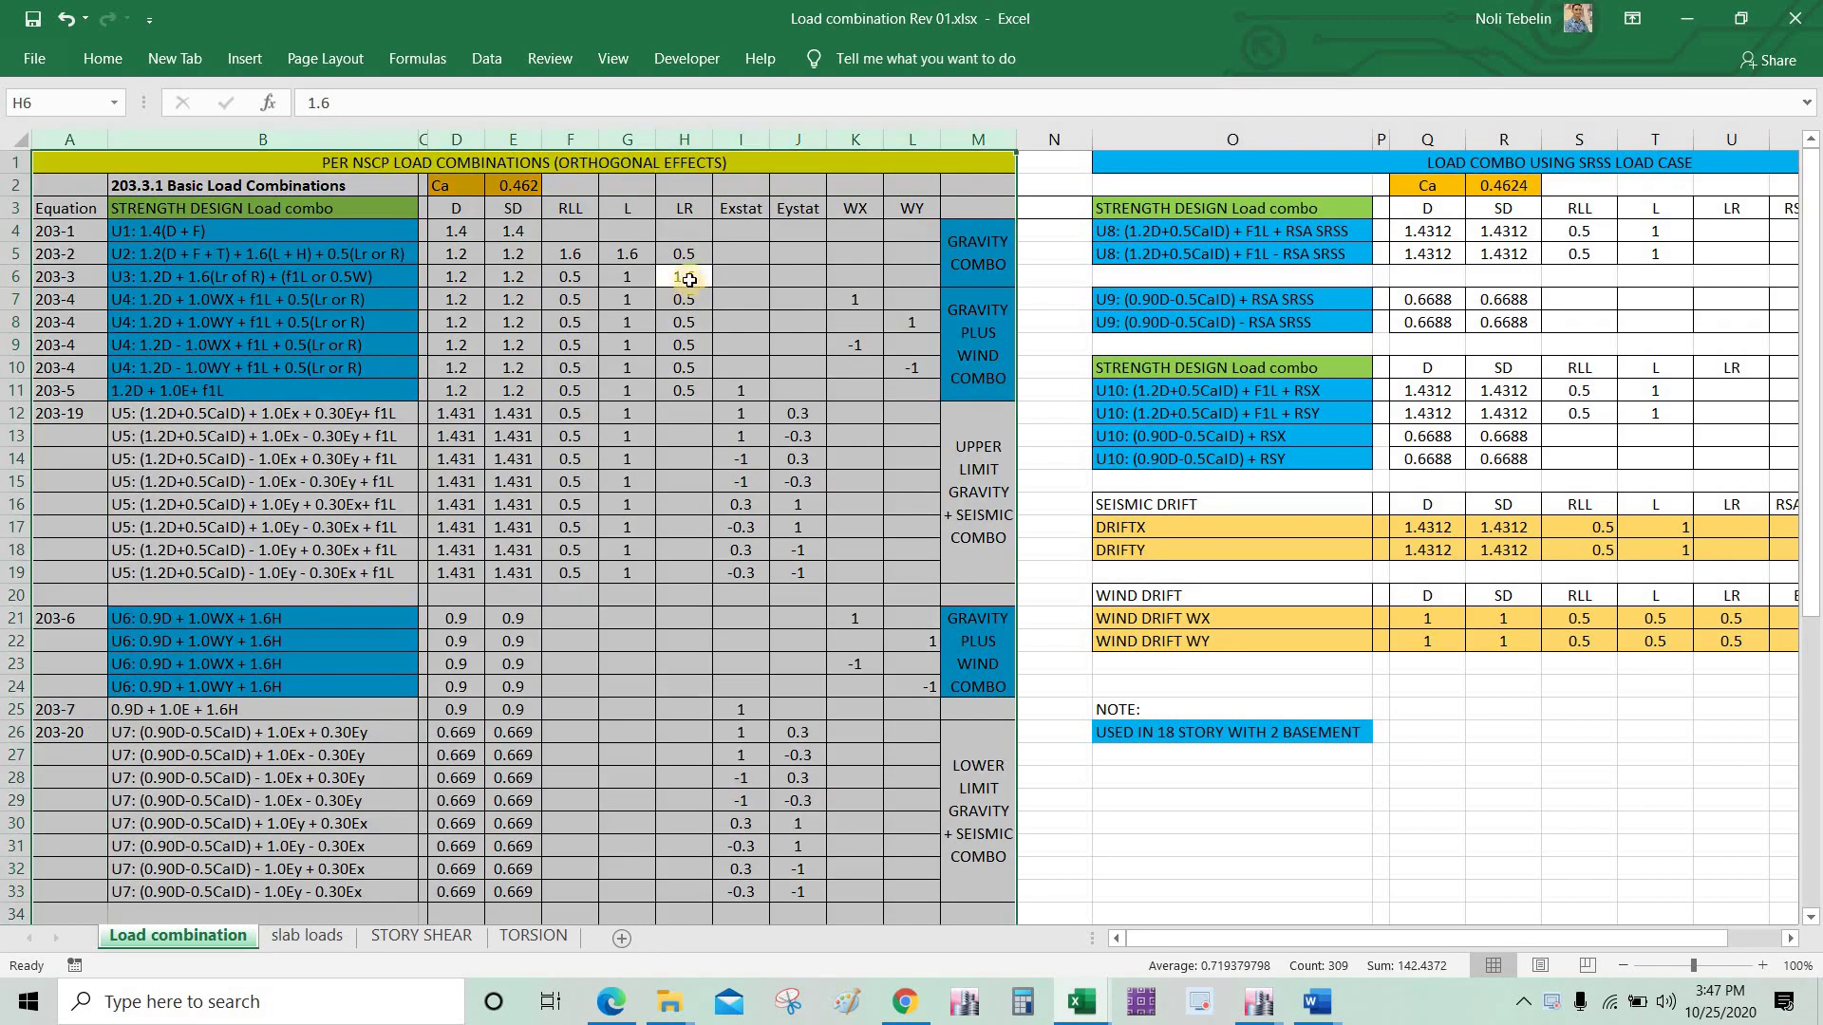
key(Down)
key(Up)
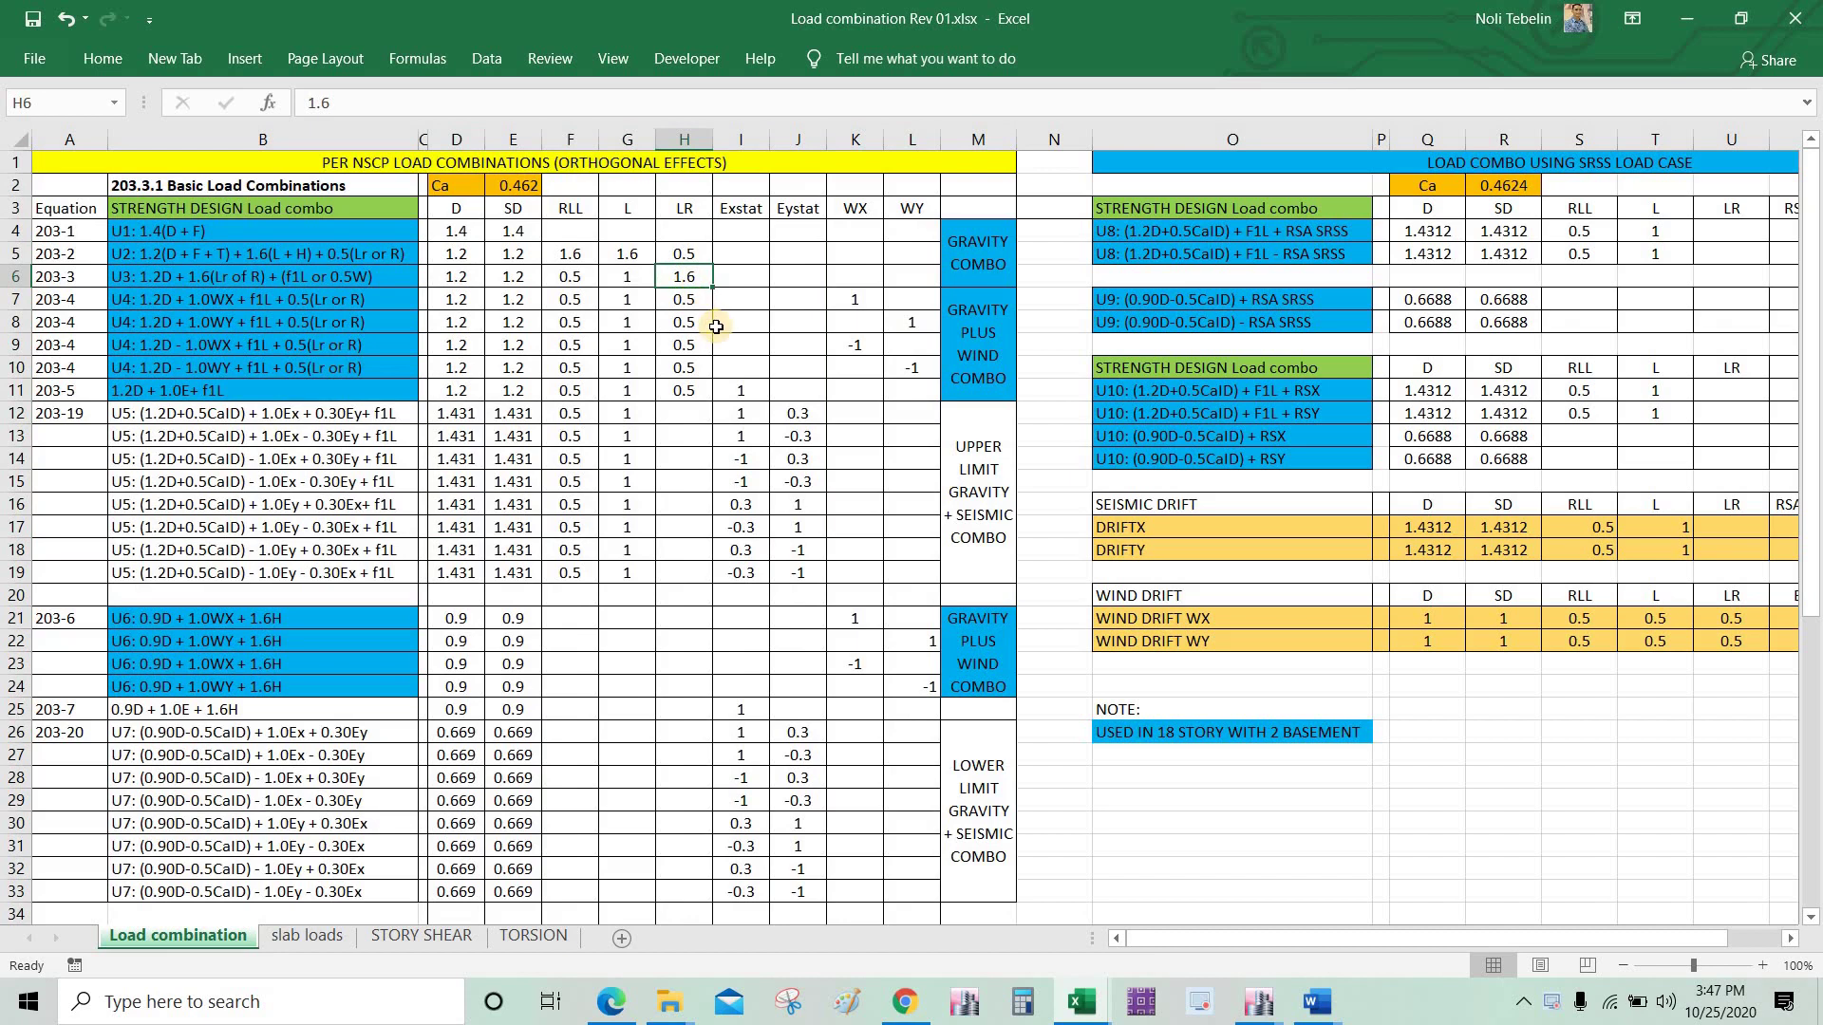
key(alt+Tab)
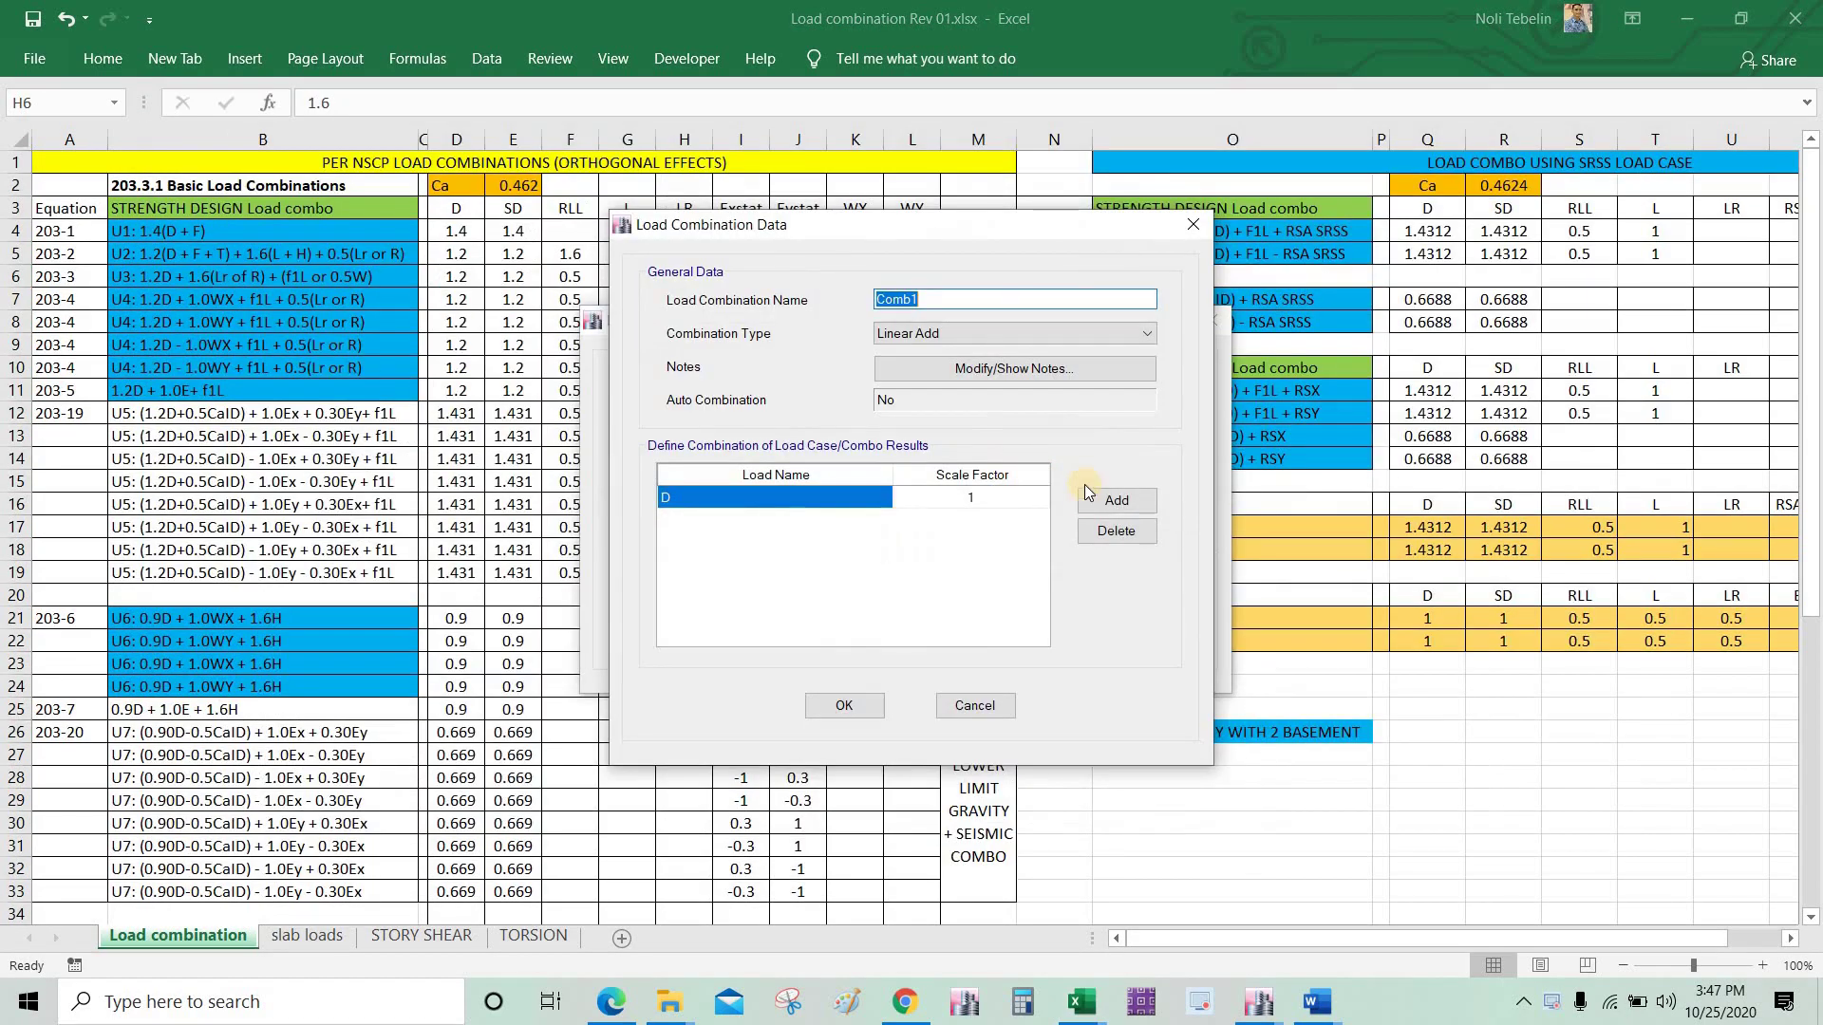
Step: Set D's scale factor to 1.2 and add SD at 1.2 to Comb1
double_click(1007, 500)
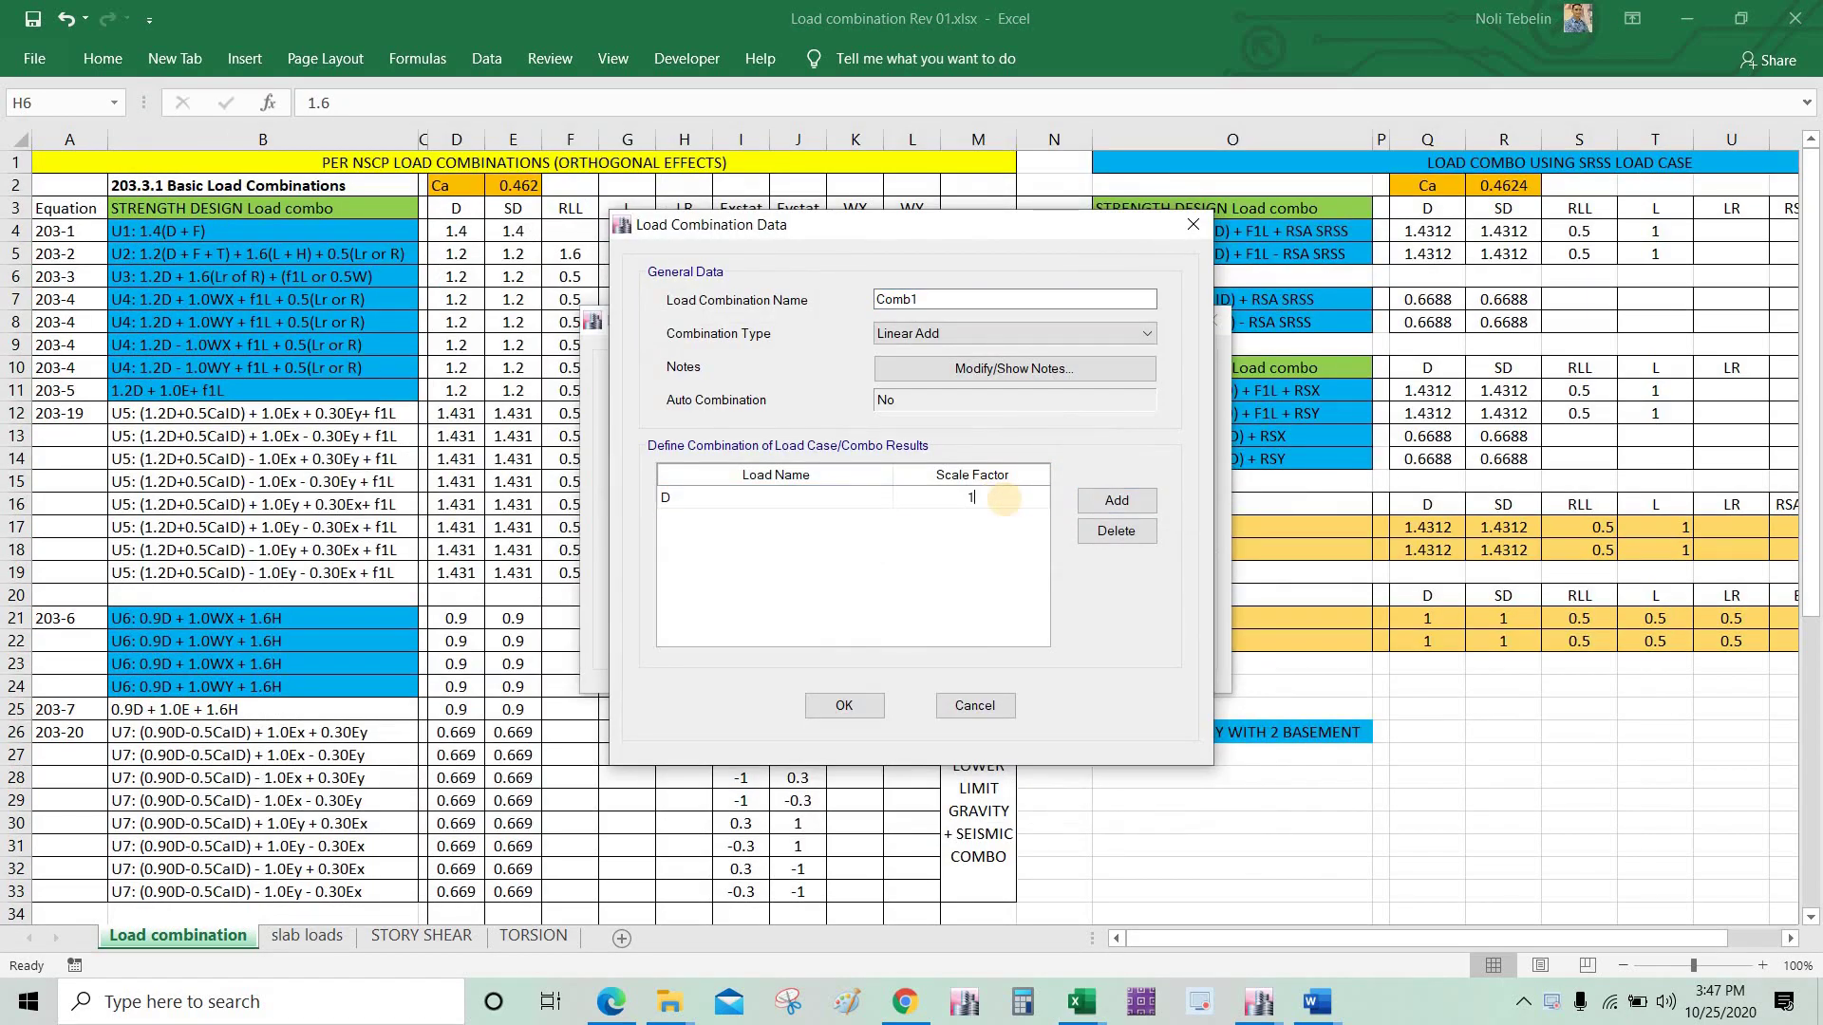
text(.2)
click(1106, 500)
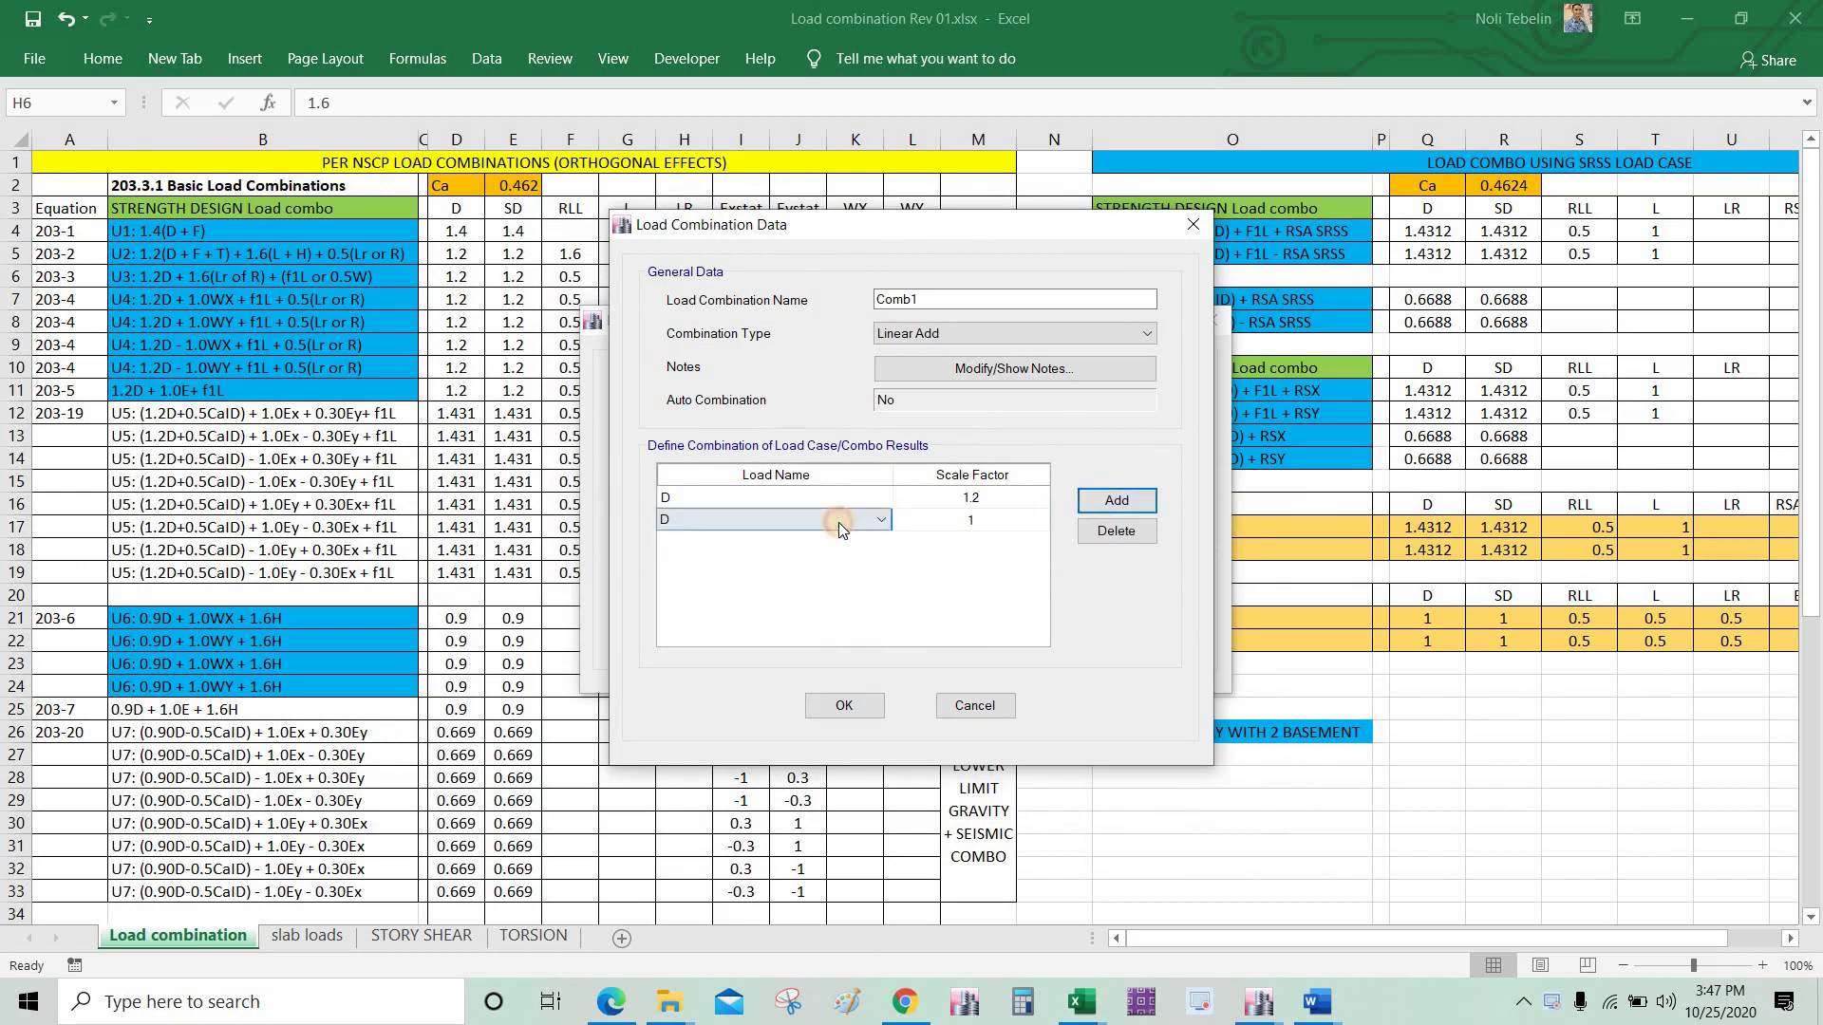
click(839, 523)
click(722, 605)
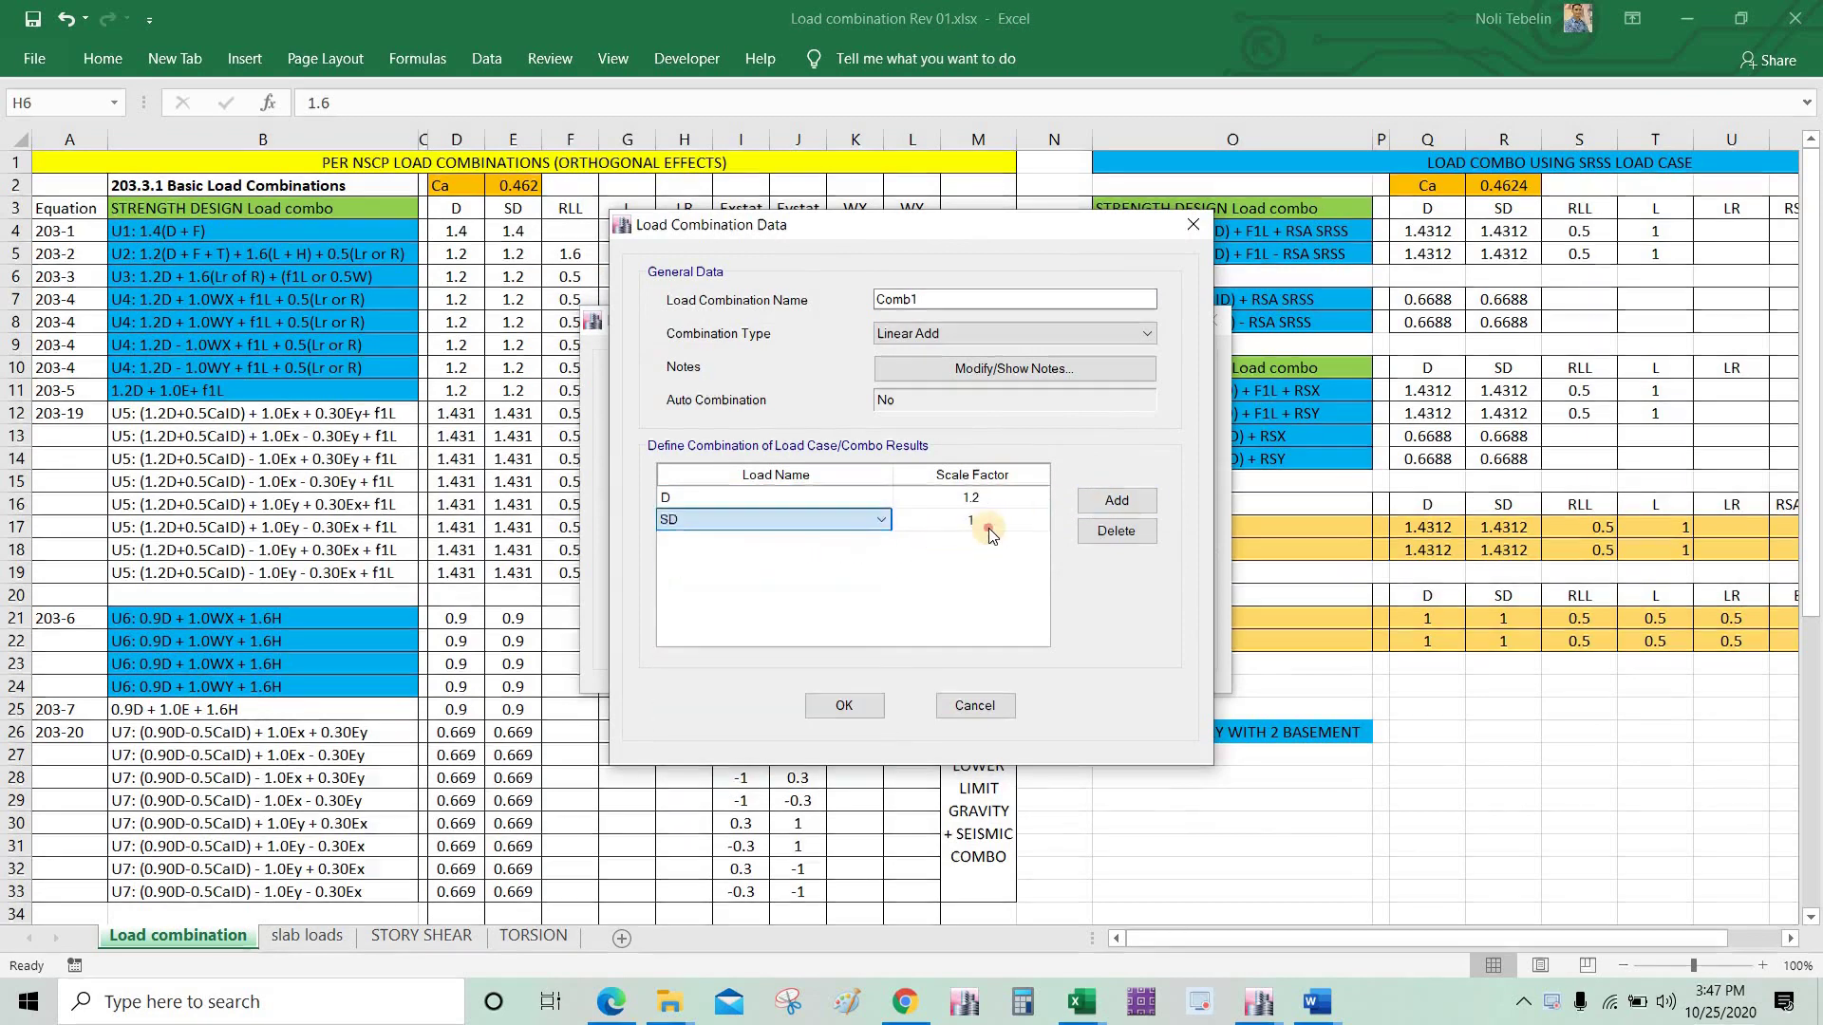
click(999, 527)
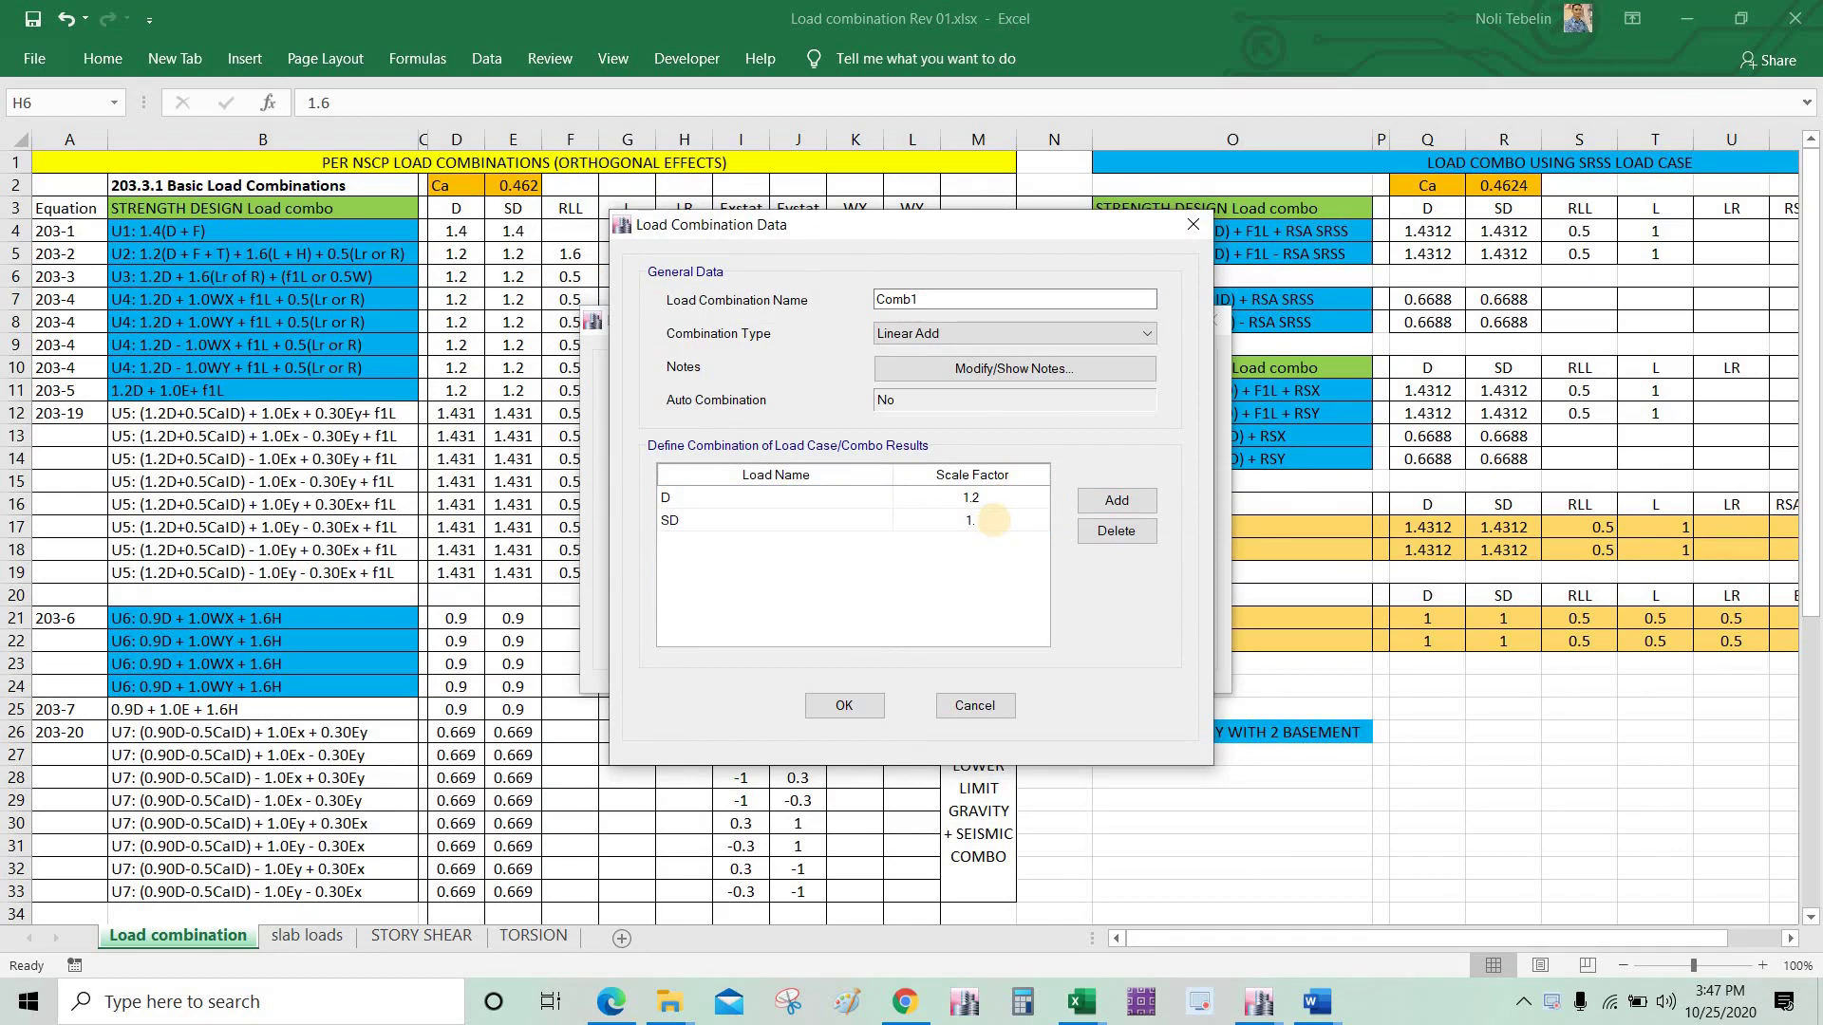
Step: Add RLL at 1, L at 1 and RL at 1.6, then save Comb1
click(1119, 500)
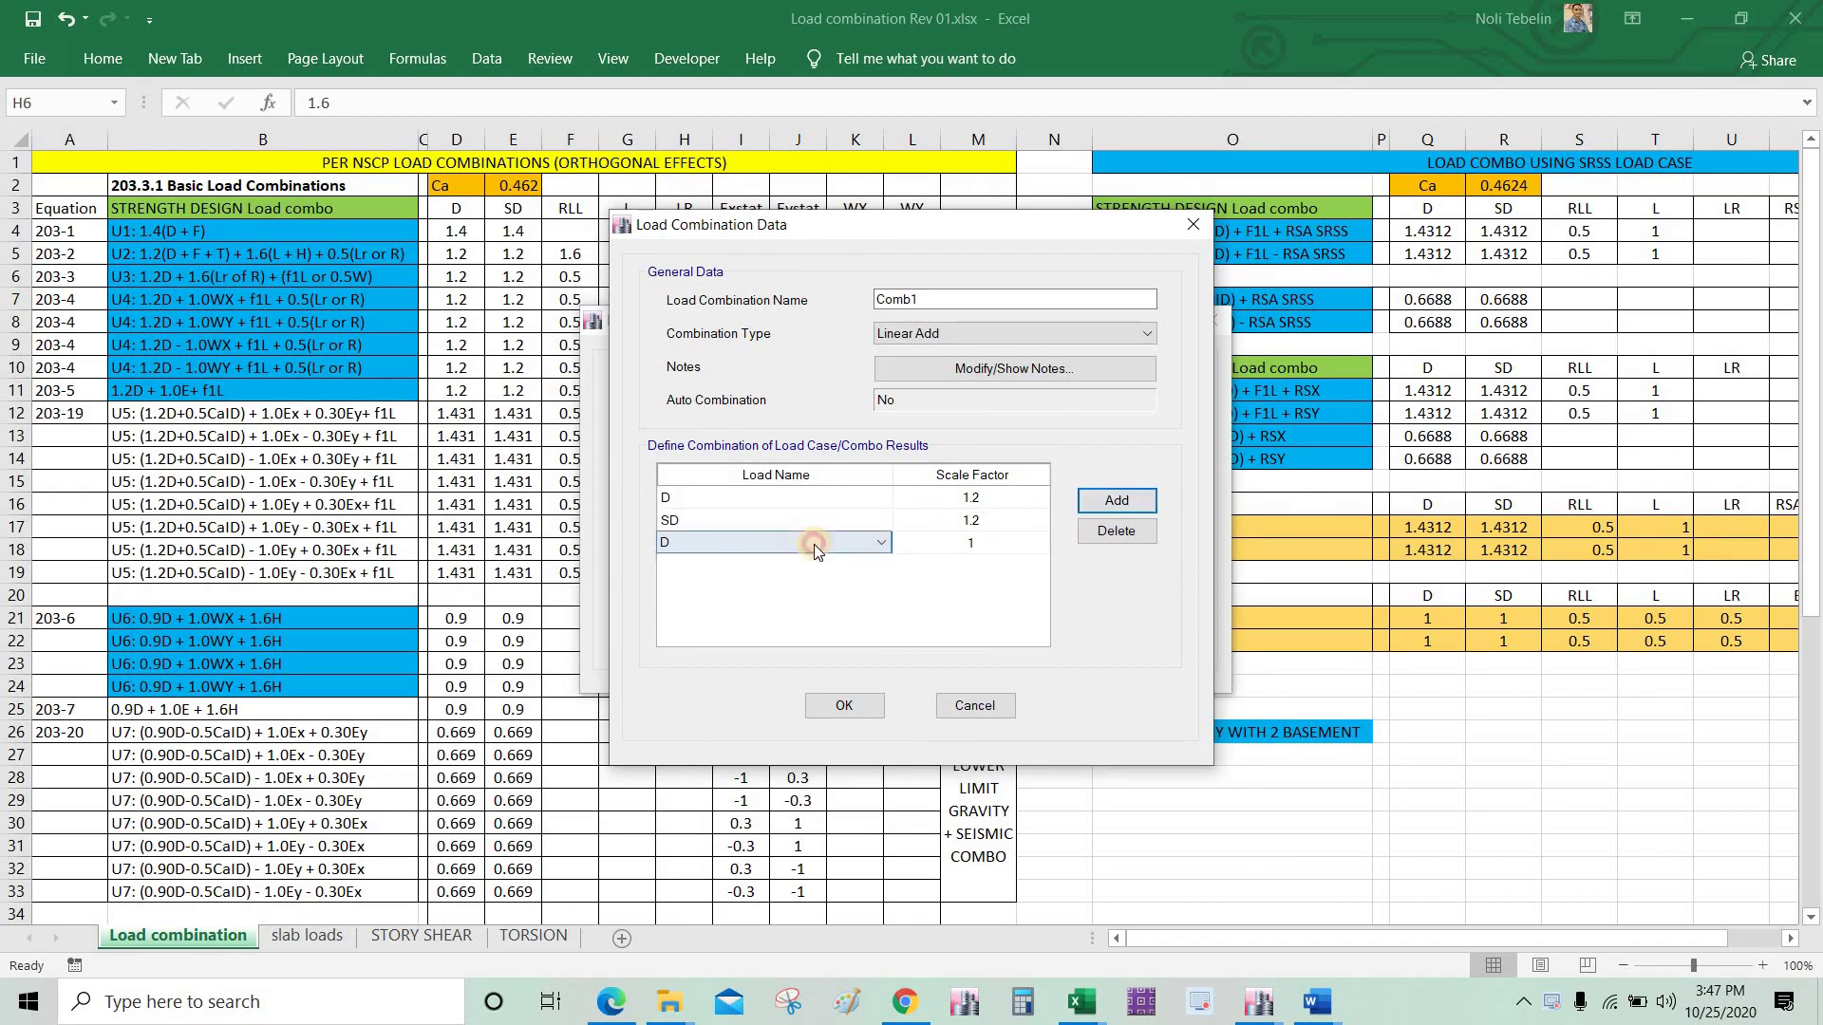
click(815, 544)
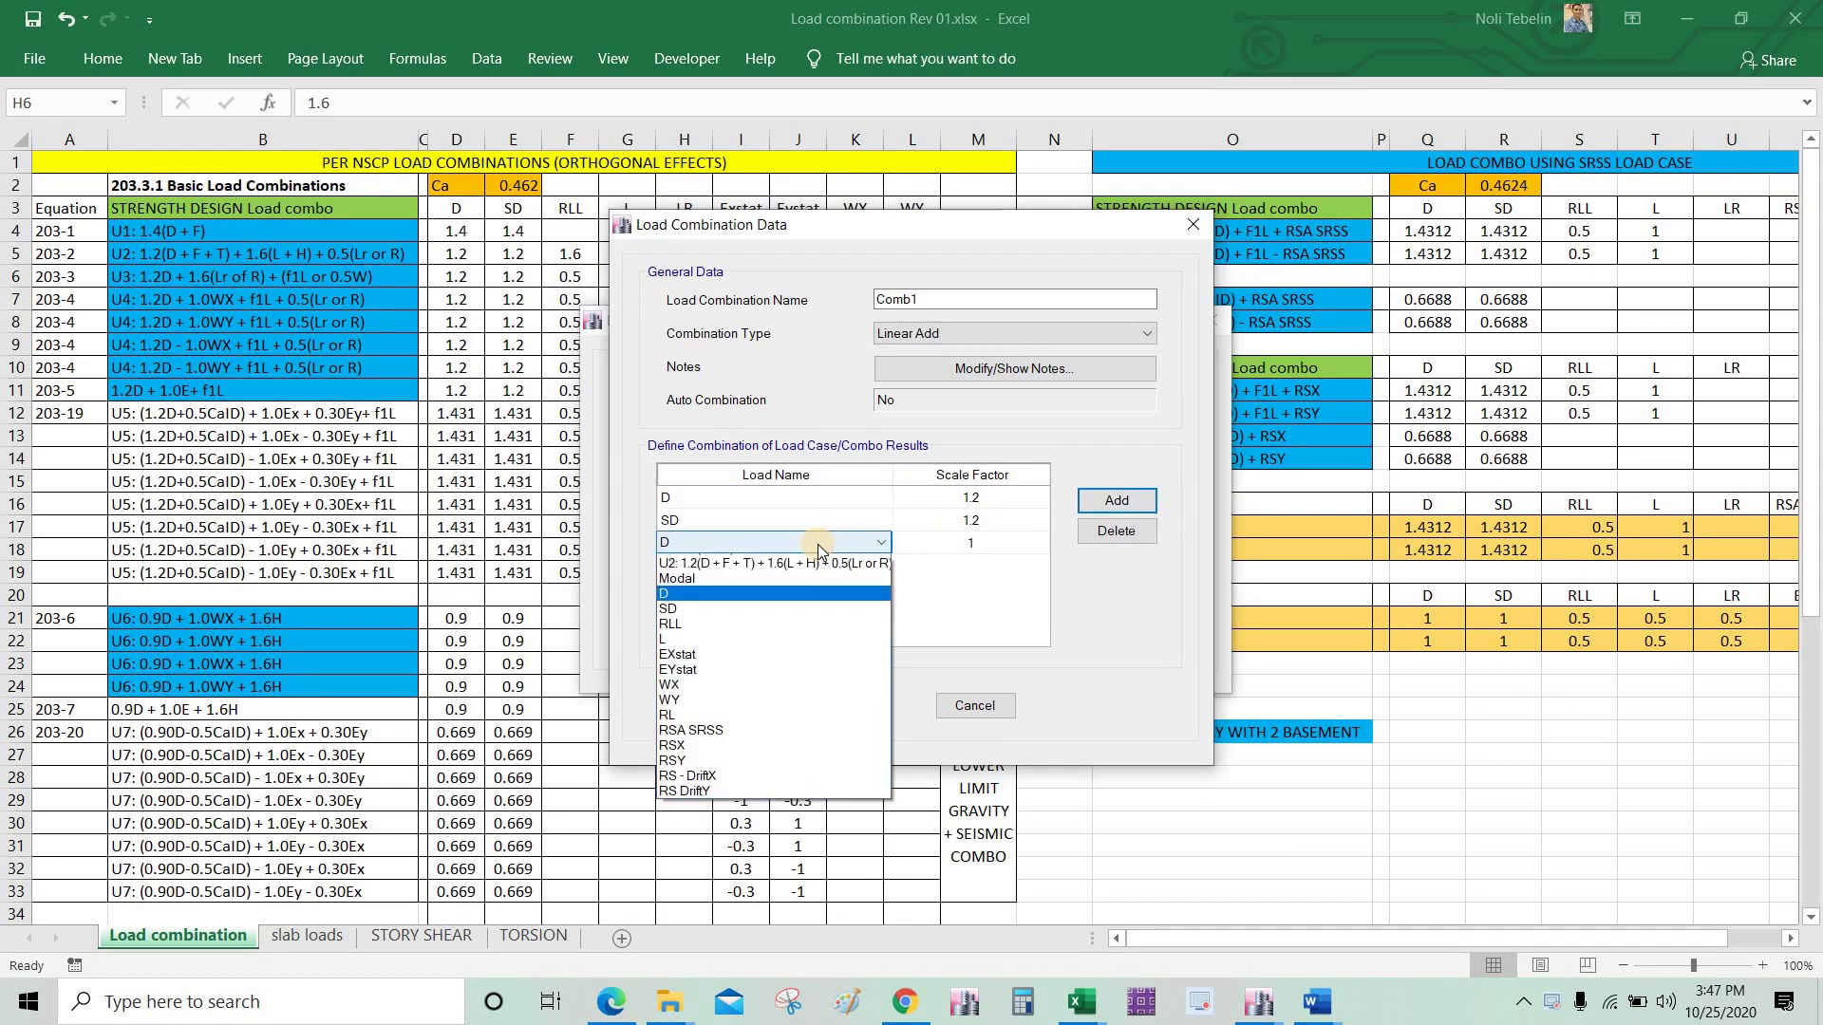
click(757, 638)
click(1106, 501)
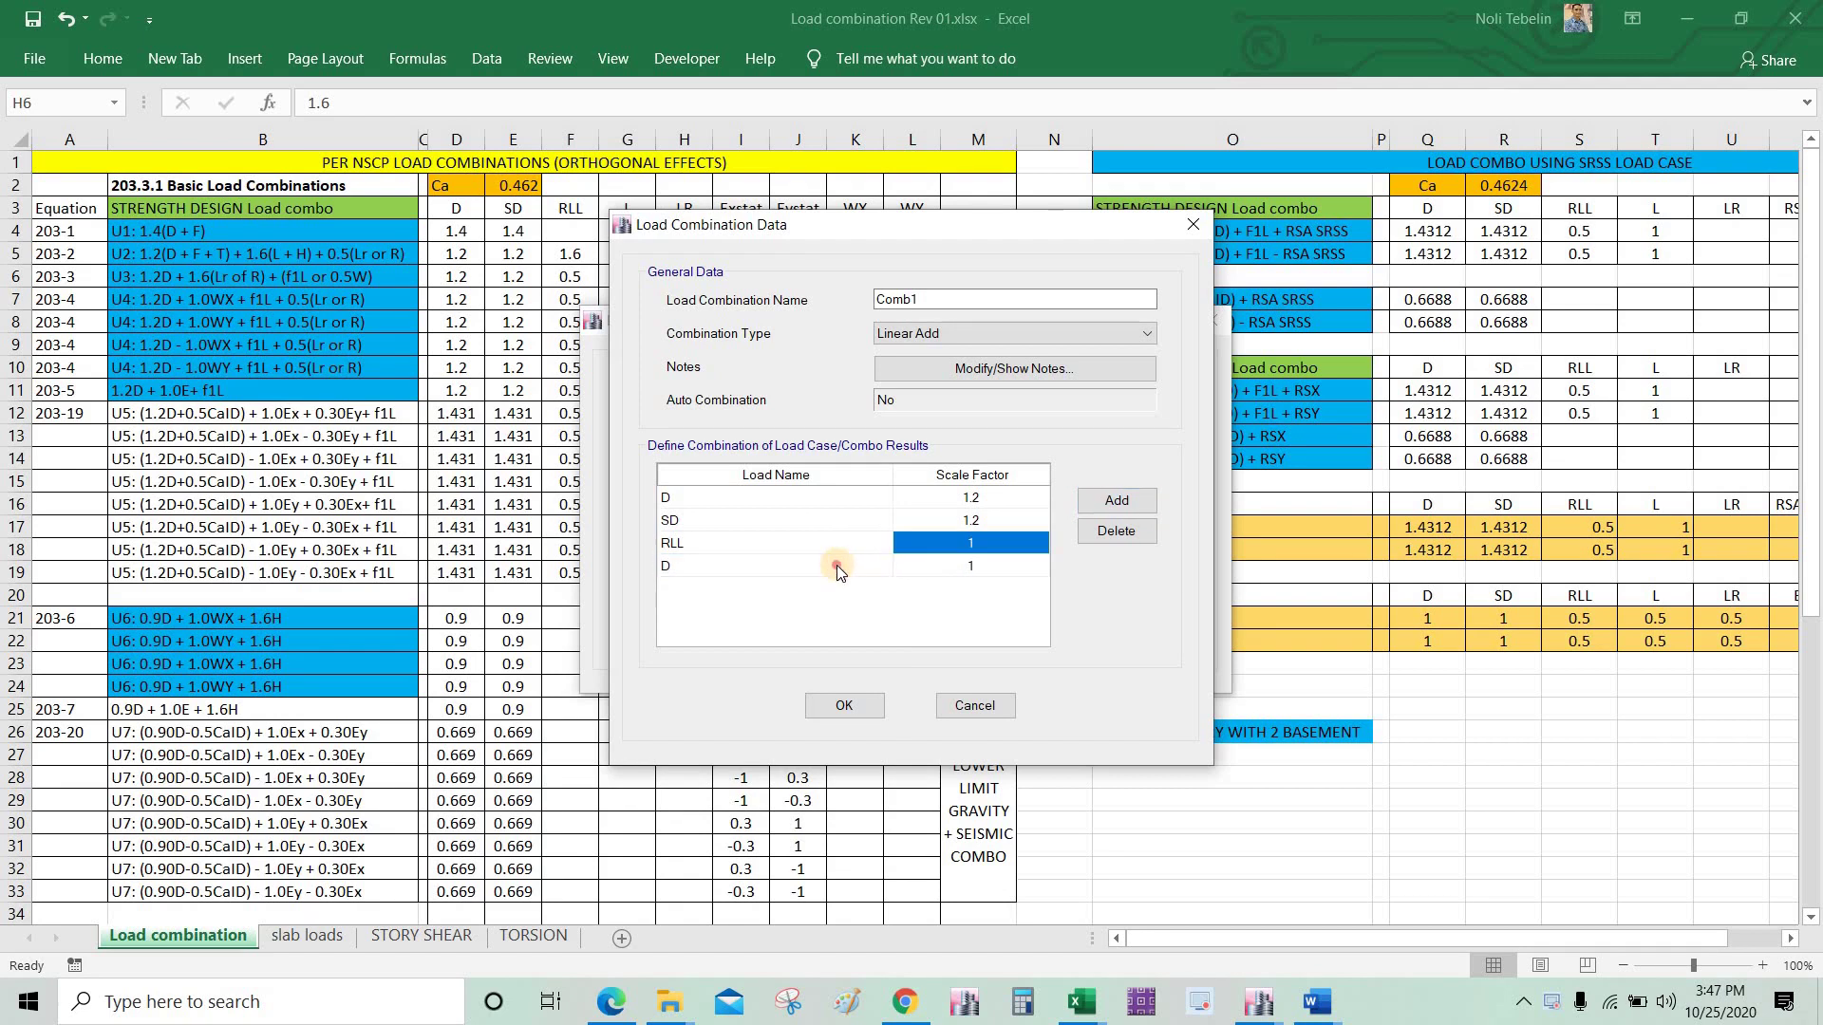
click(835, 566)
click(990, 567)
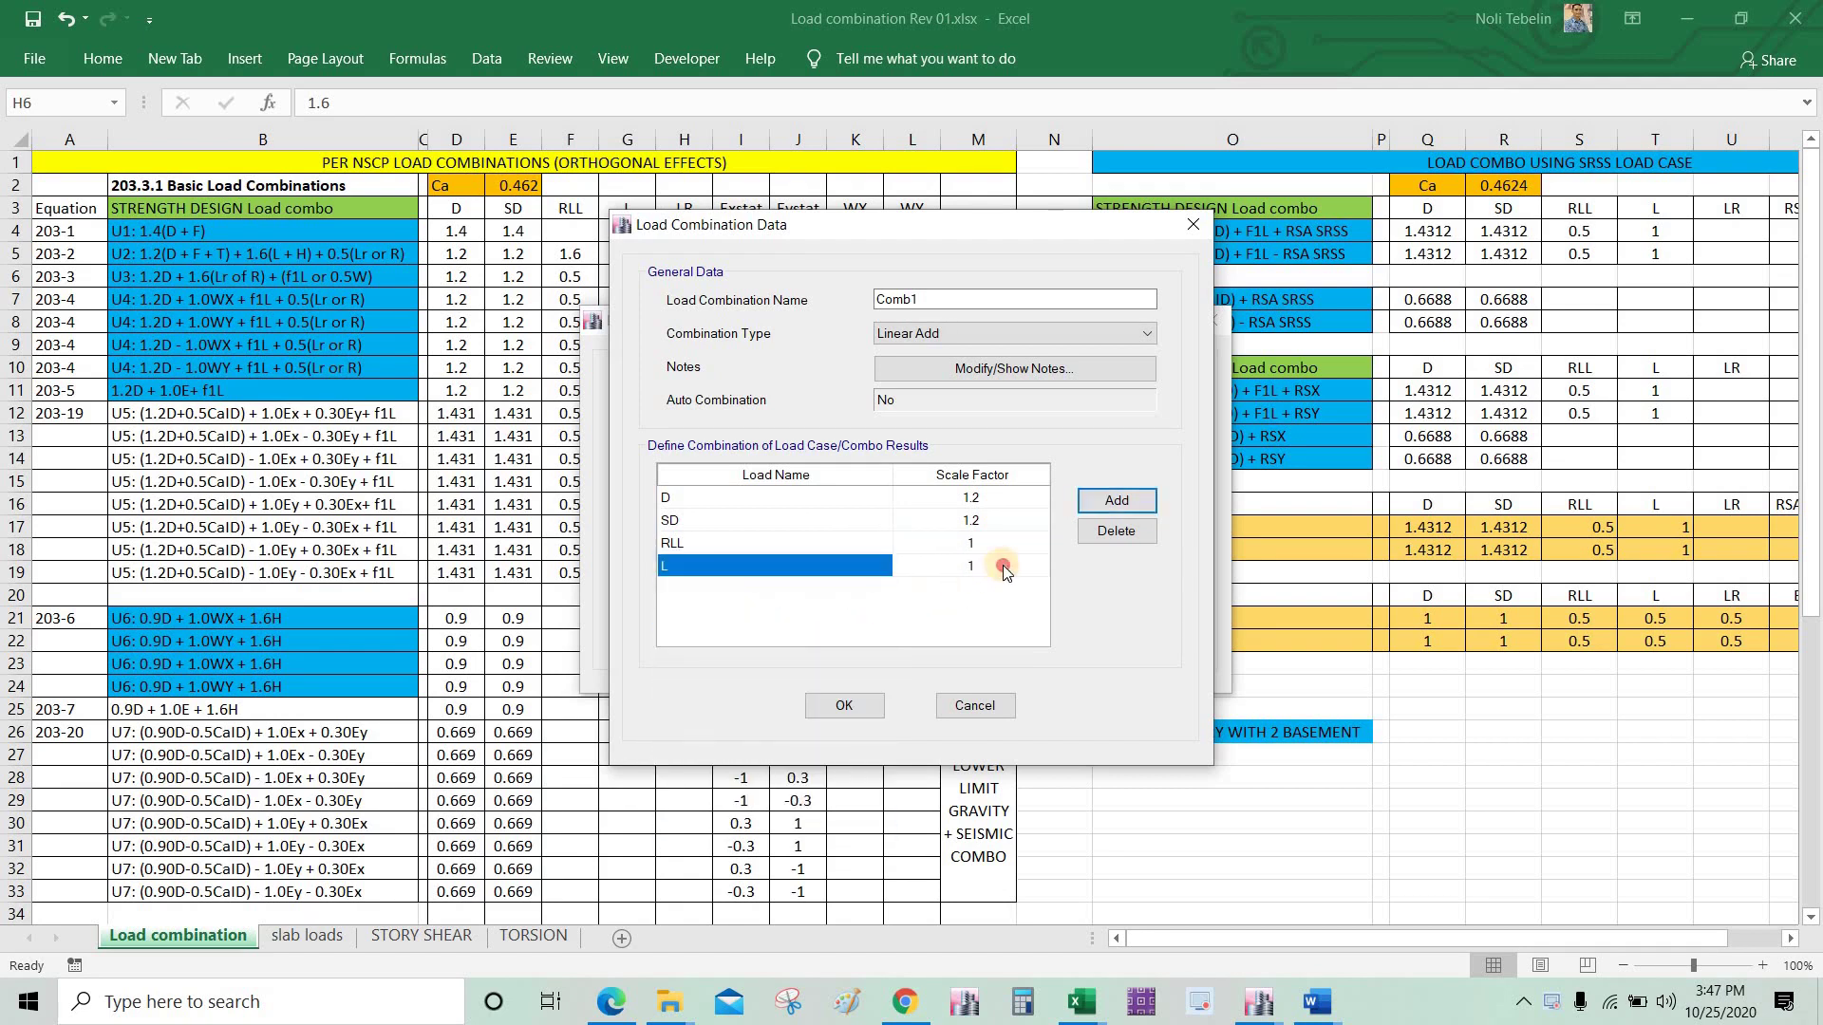
click(854, 587)
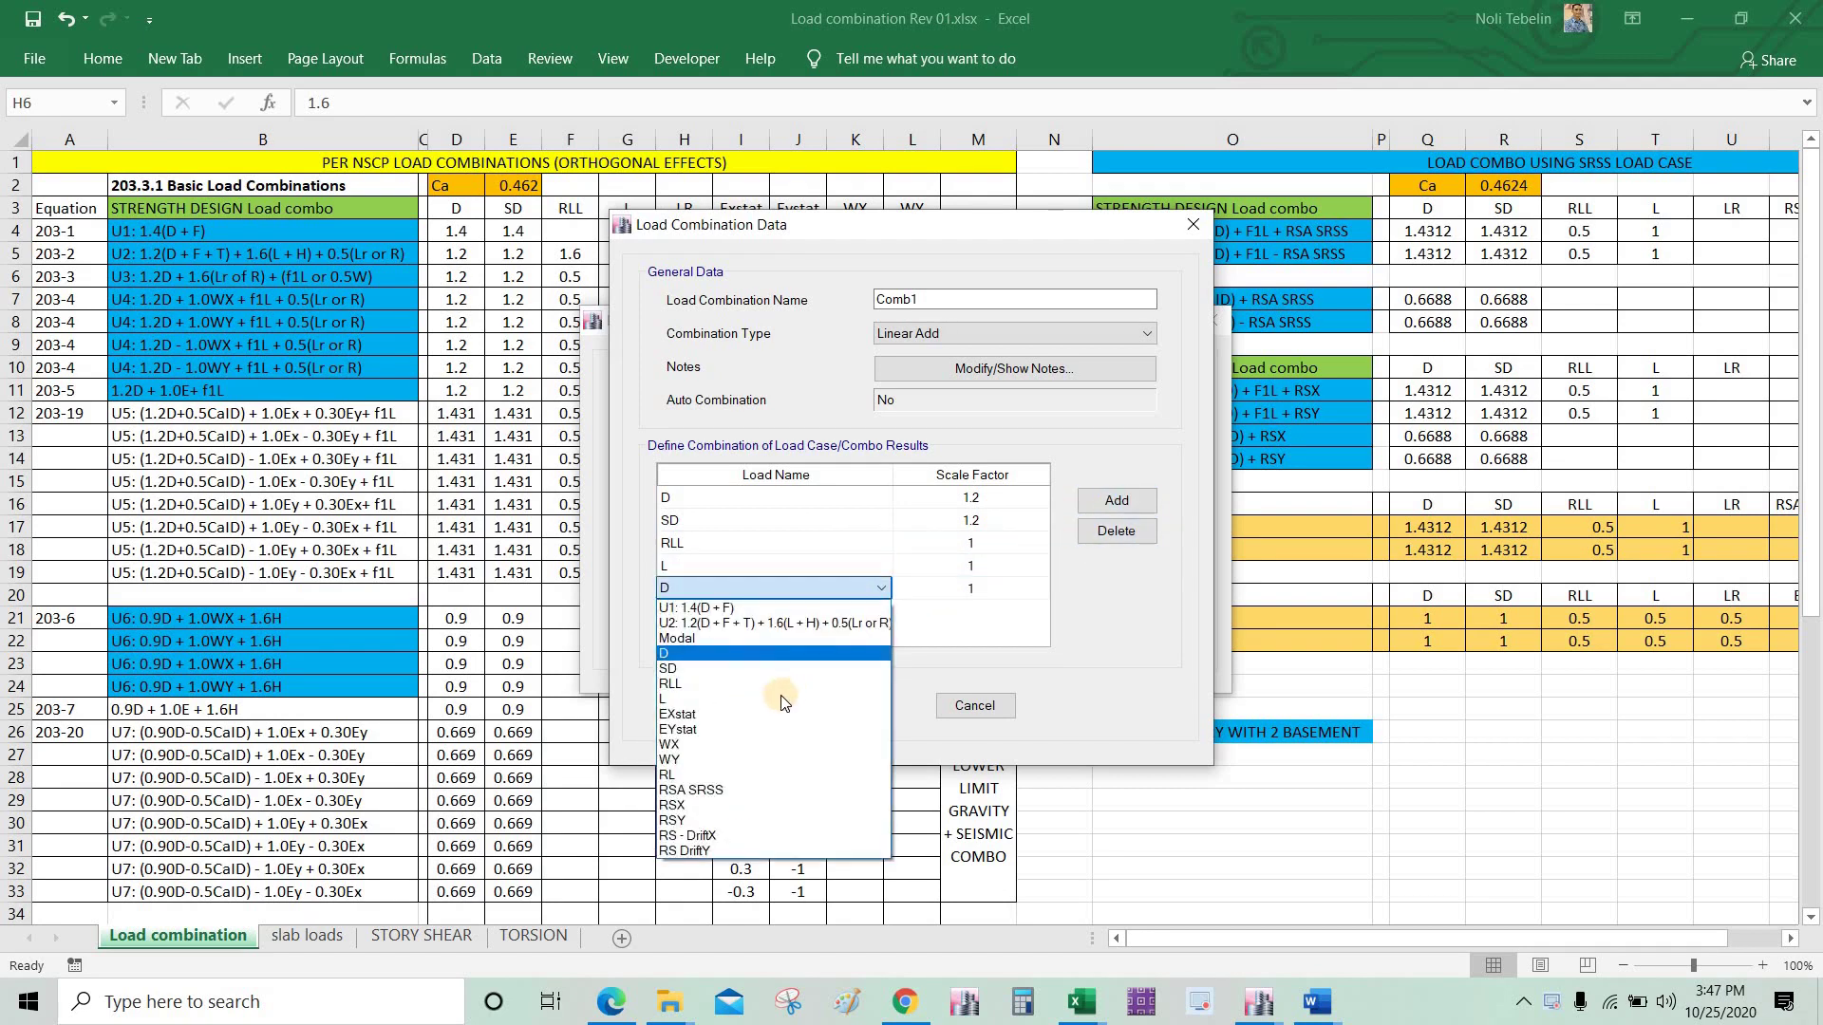
click(745, 773)
click(744, 774)
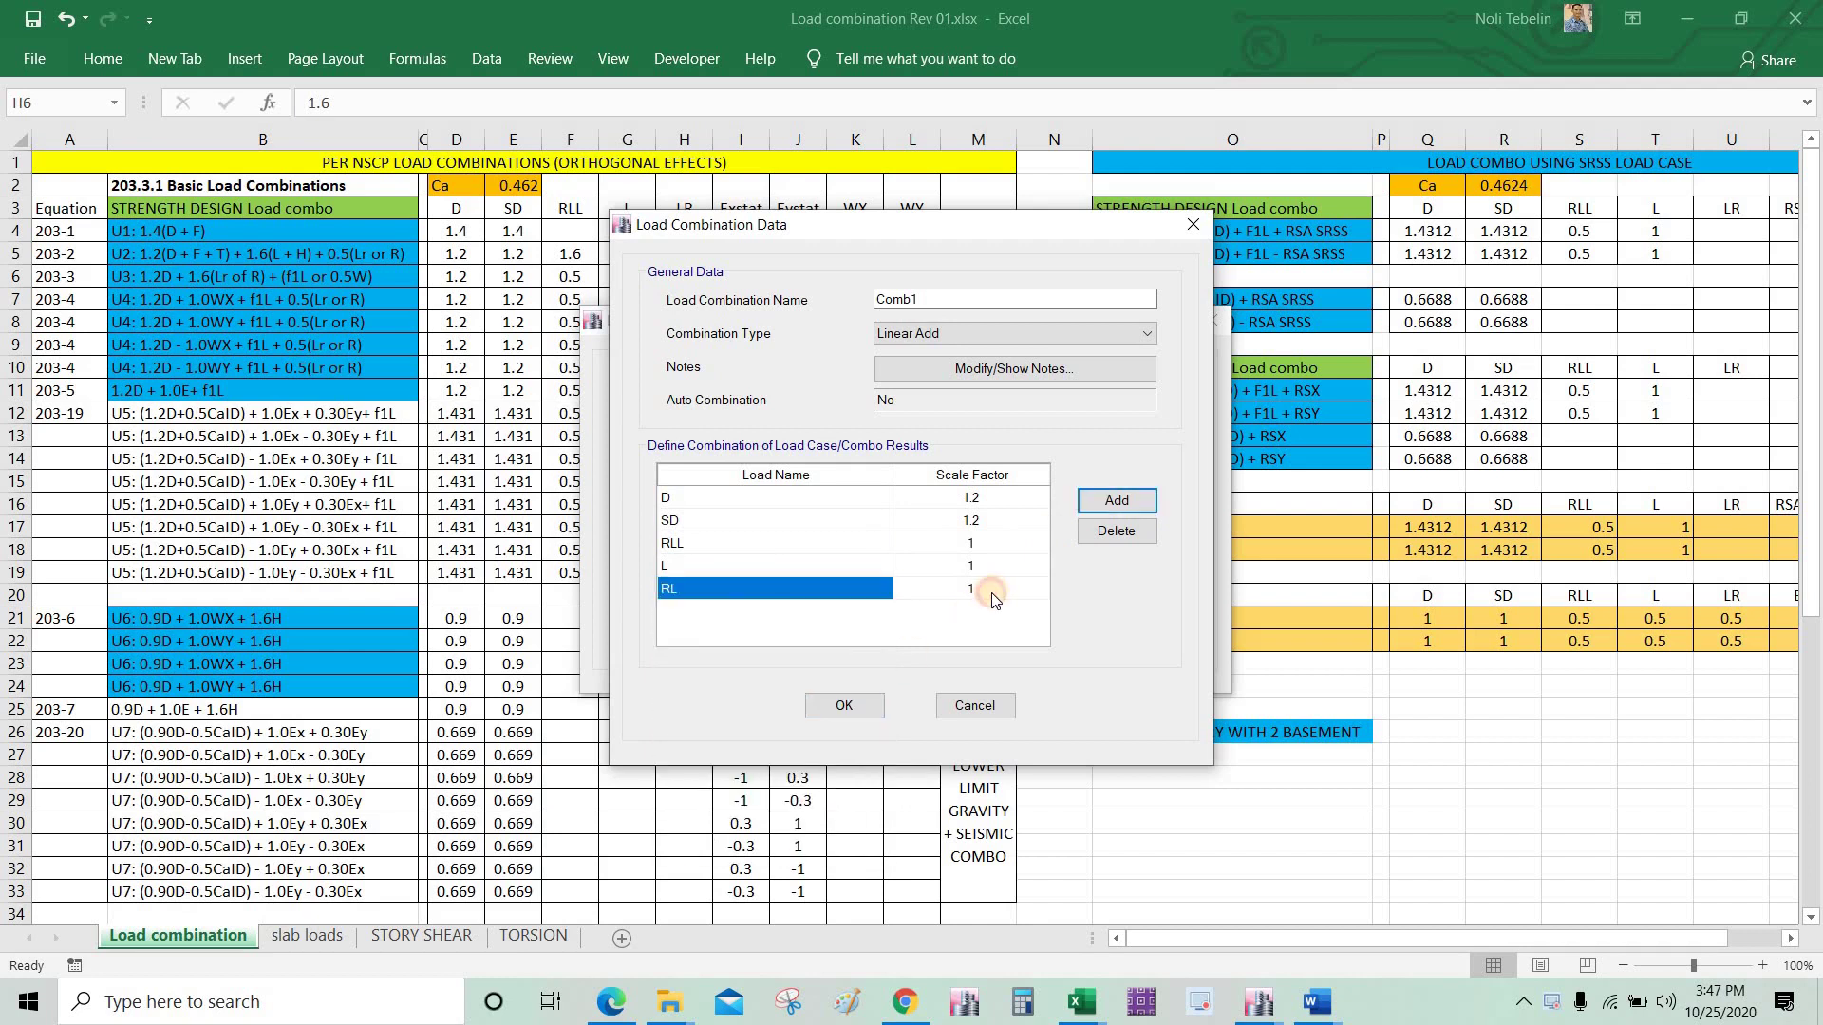
click(996, 590)
click(997, 589)
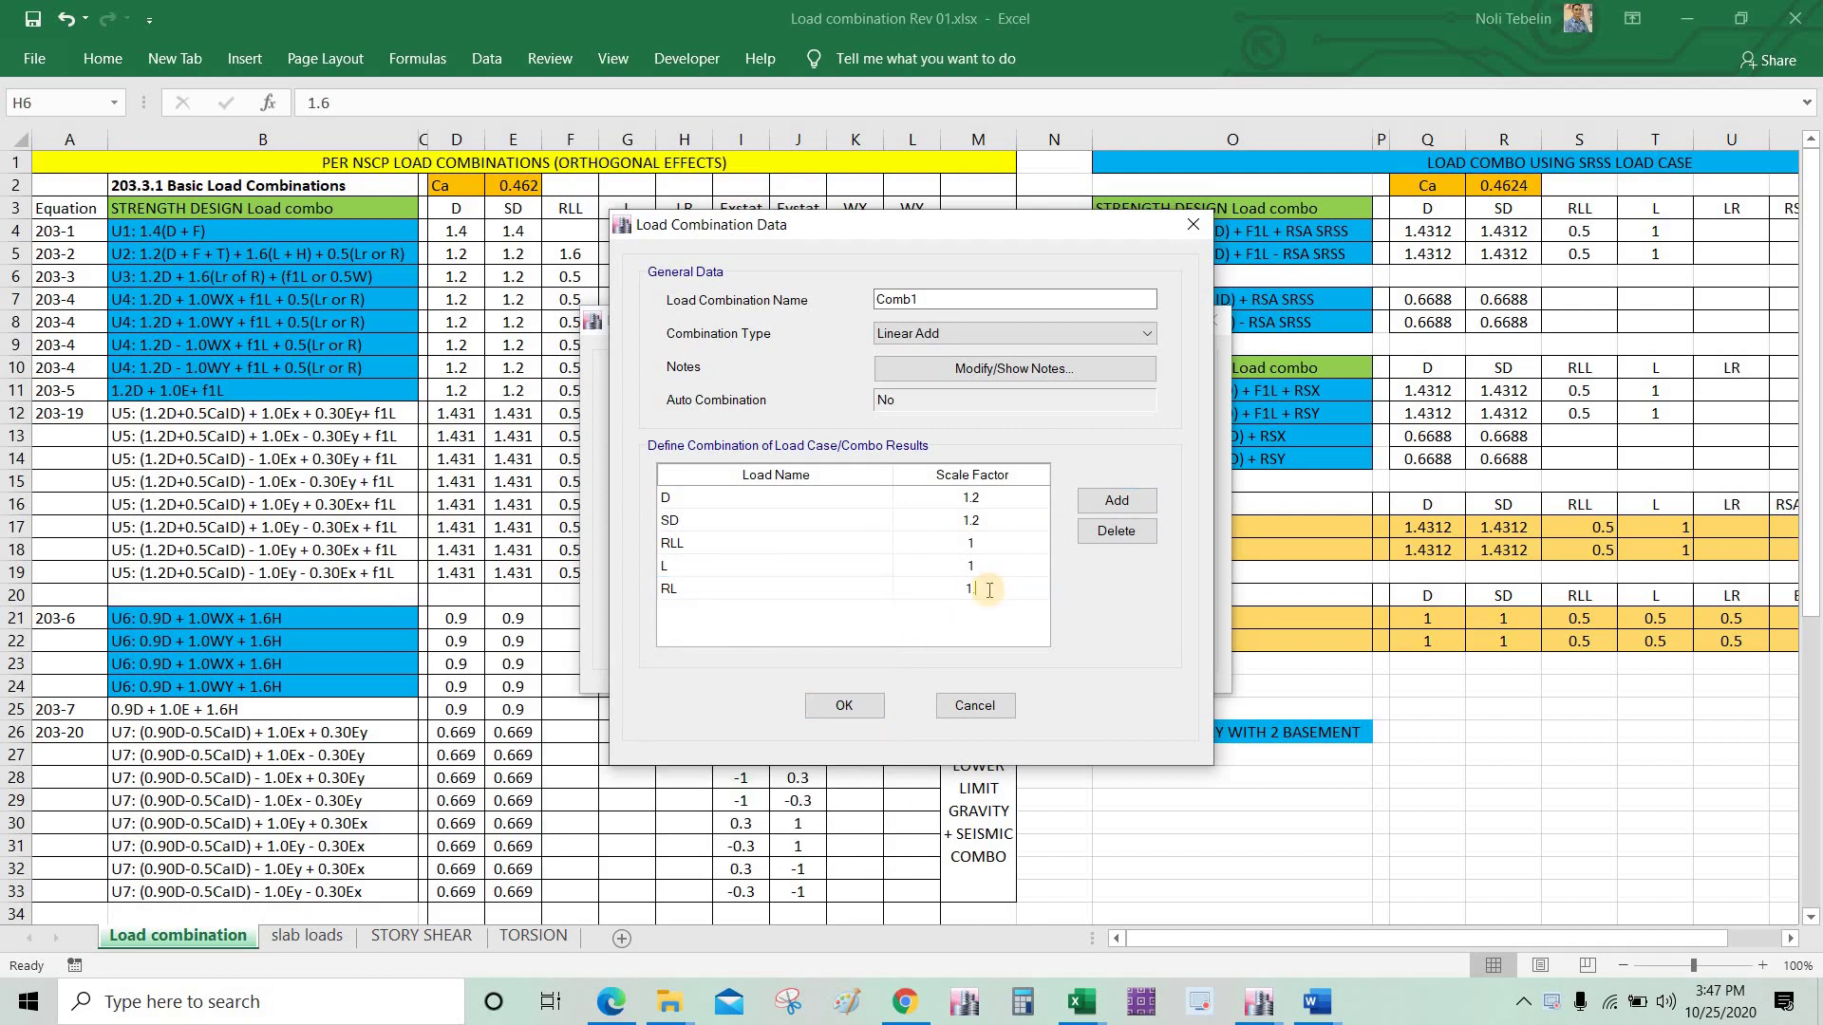
click(844, 706)
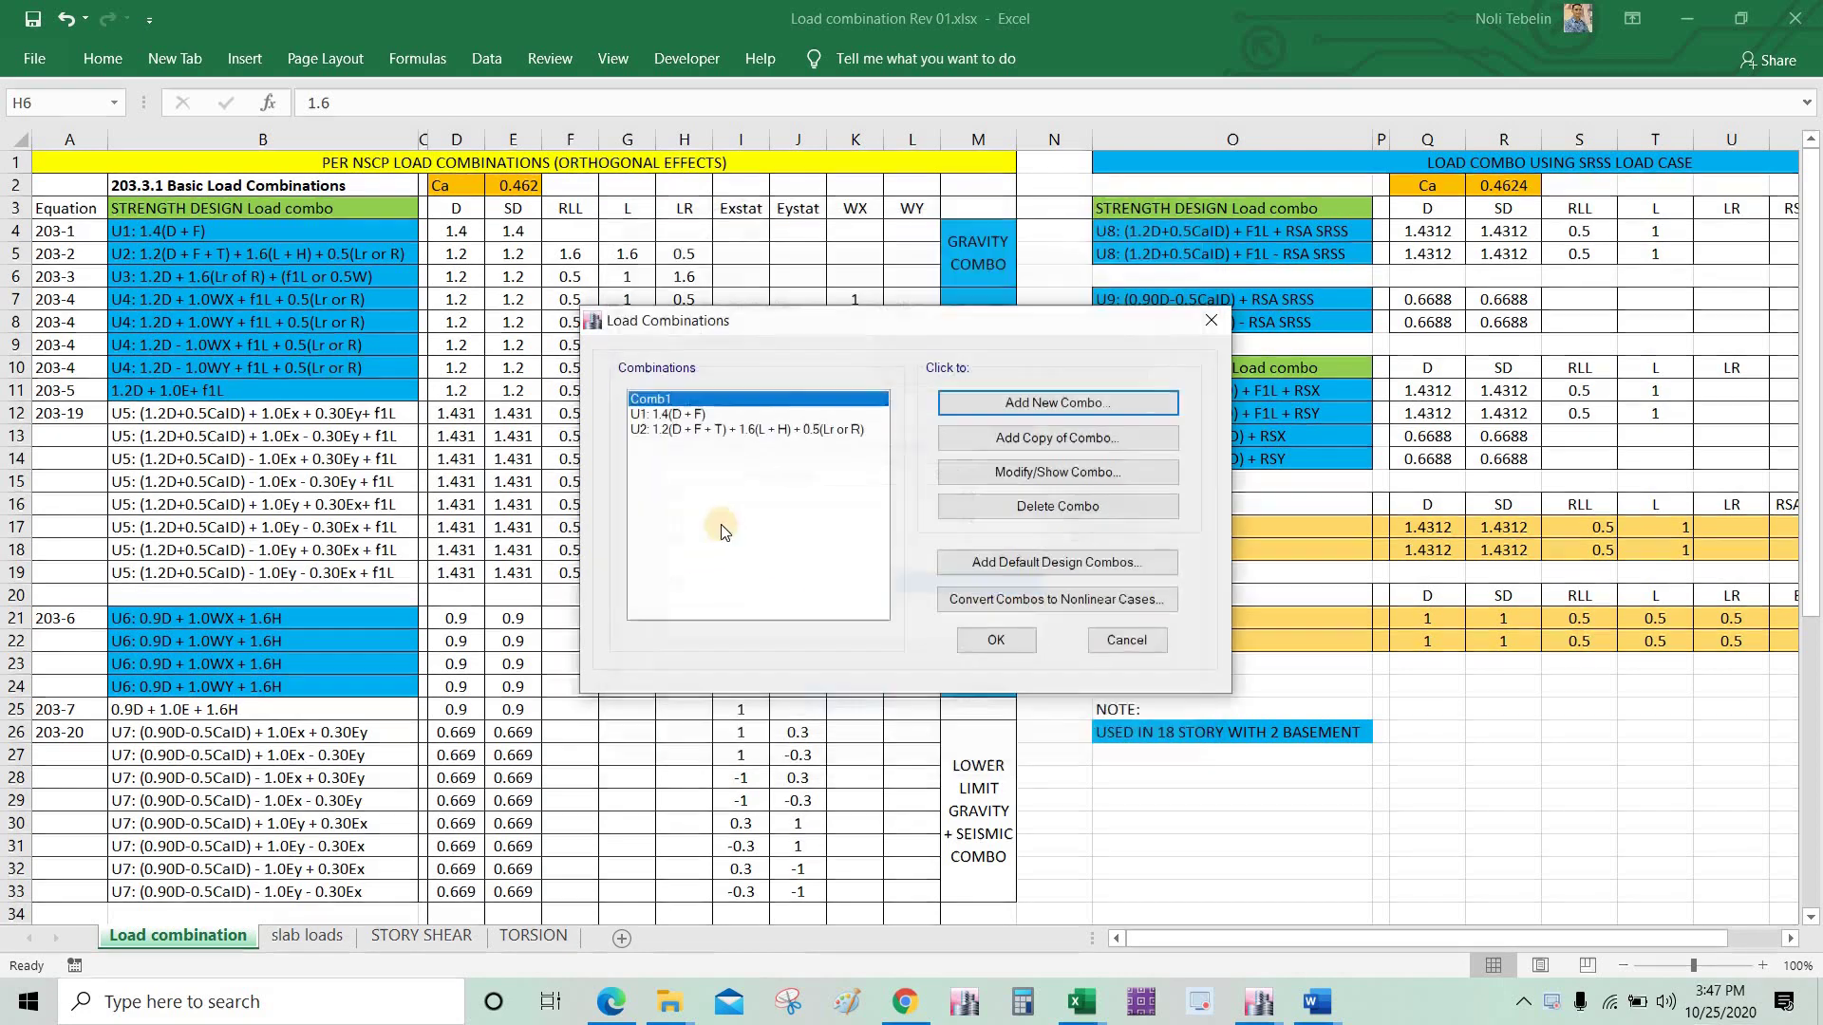
Step: Reopen Comb1 and copy the U3 label from cell B6 of the Excel table
click(967, 470)
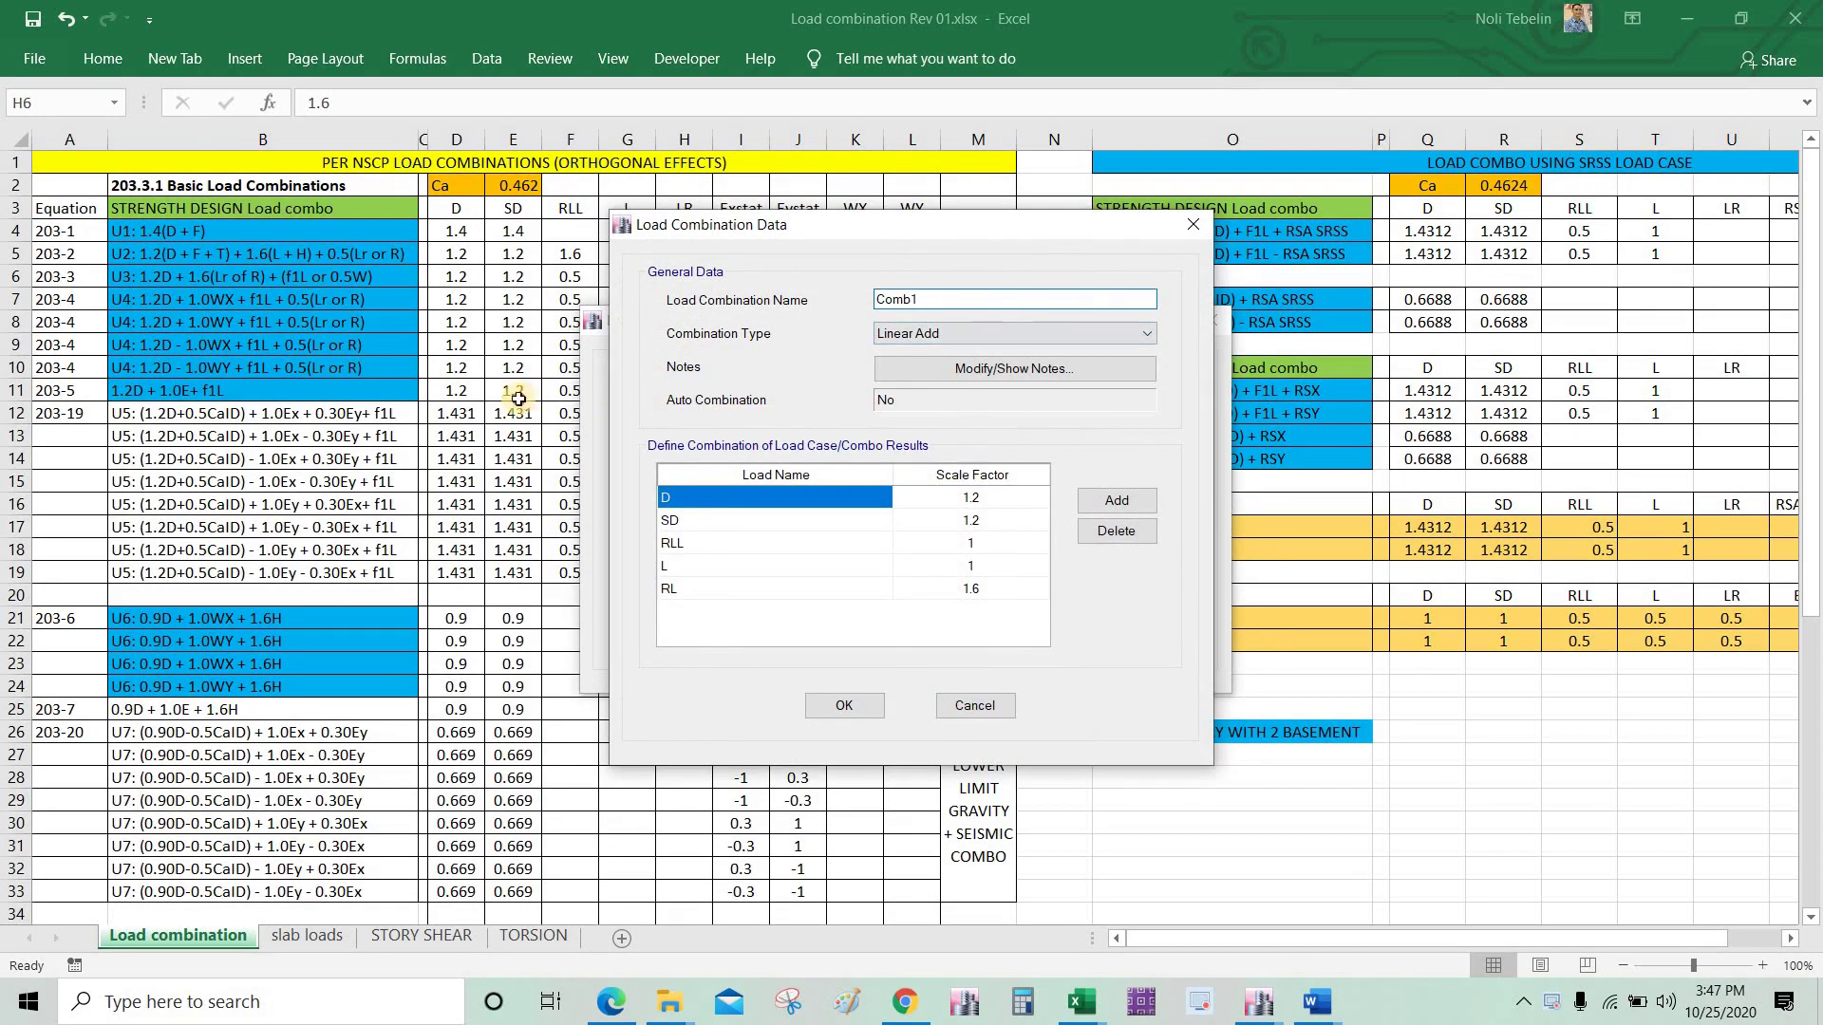
key(alt+Tab)
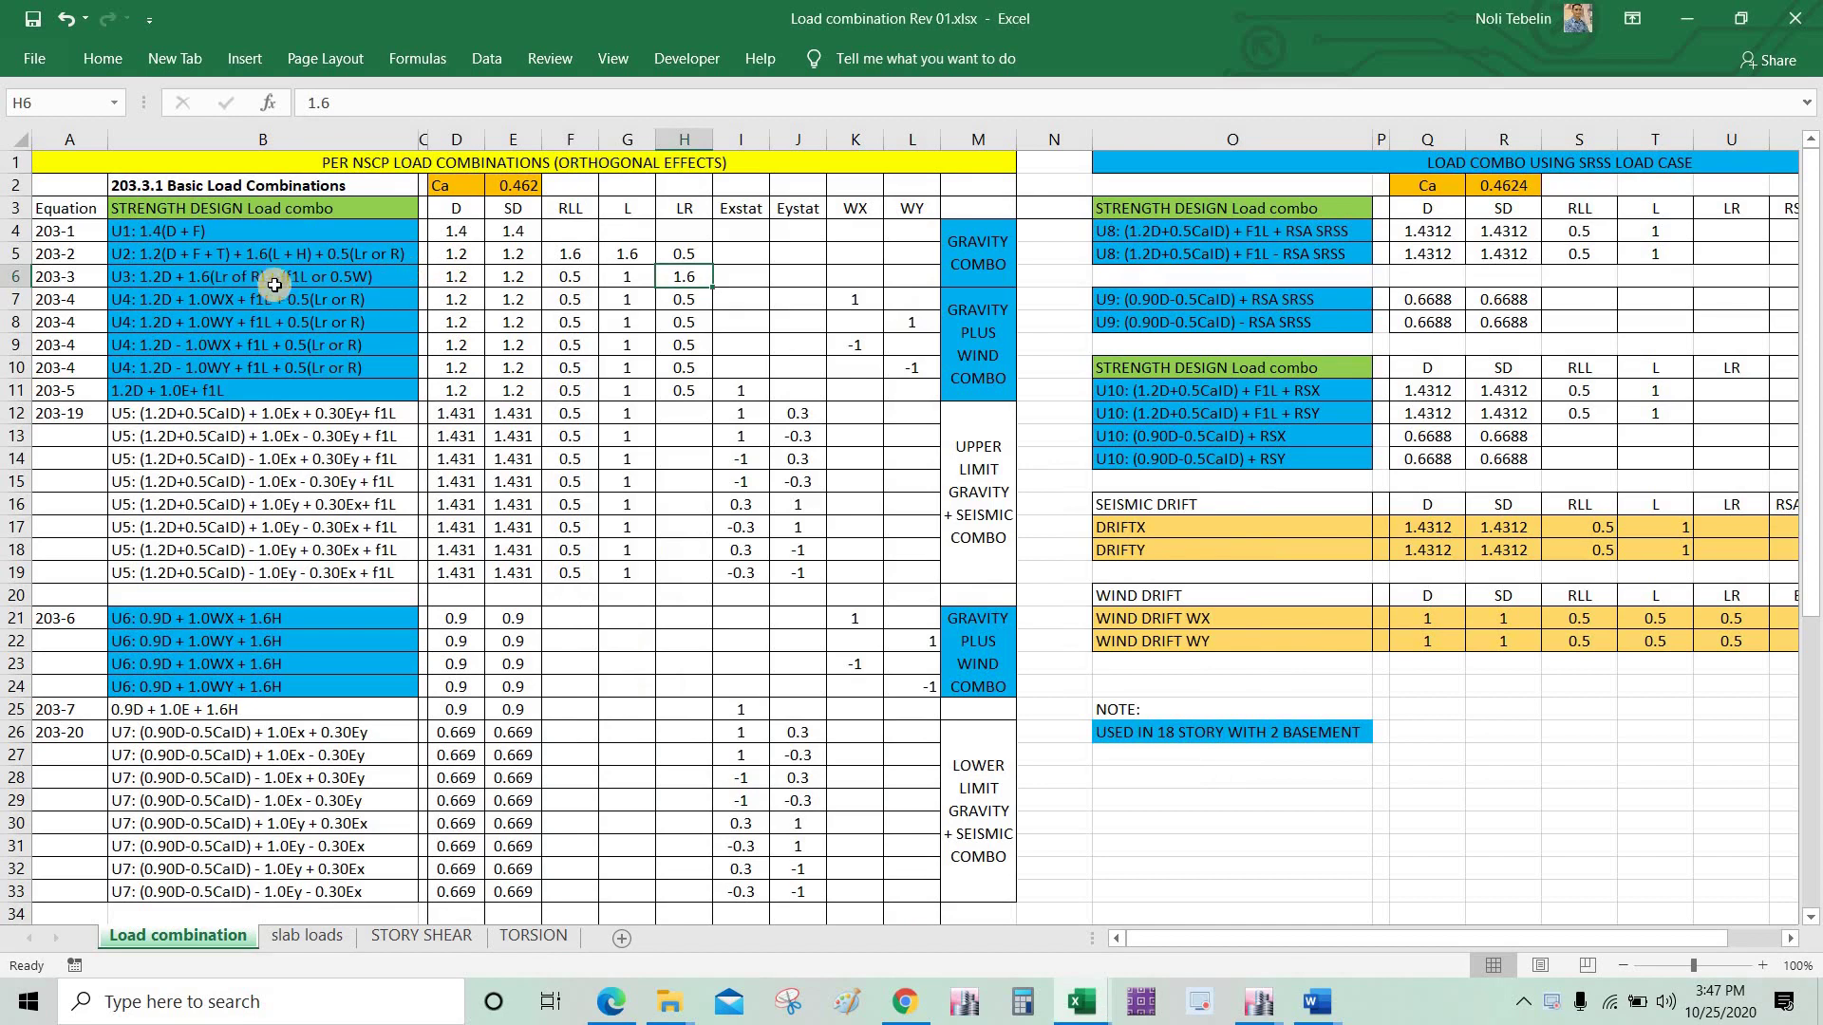
click(274, 285)
click(326, 108)
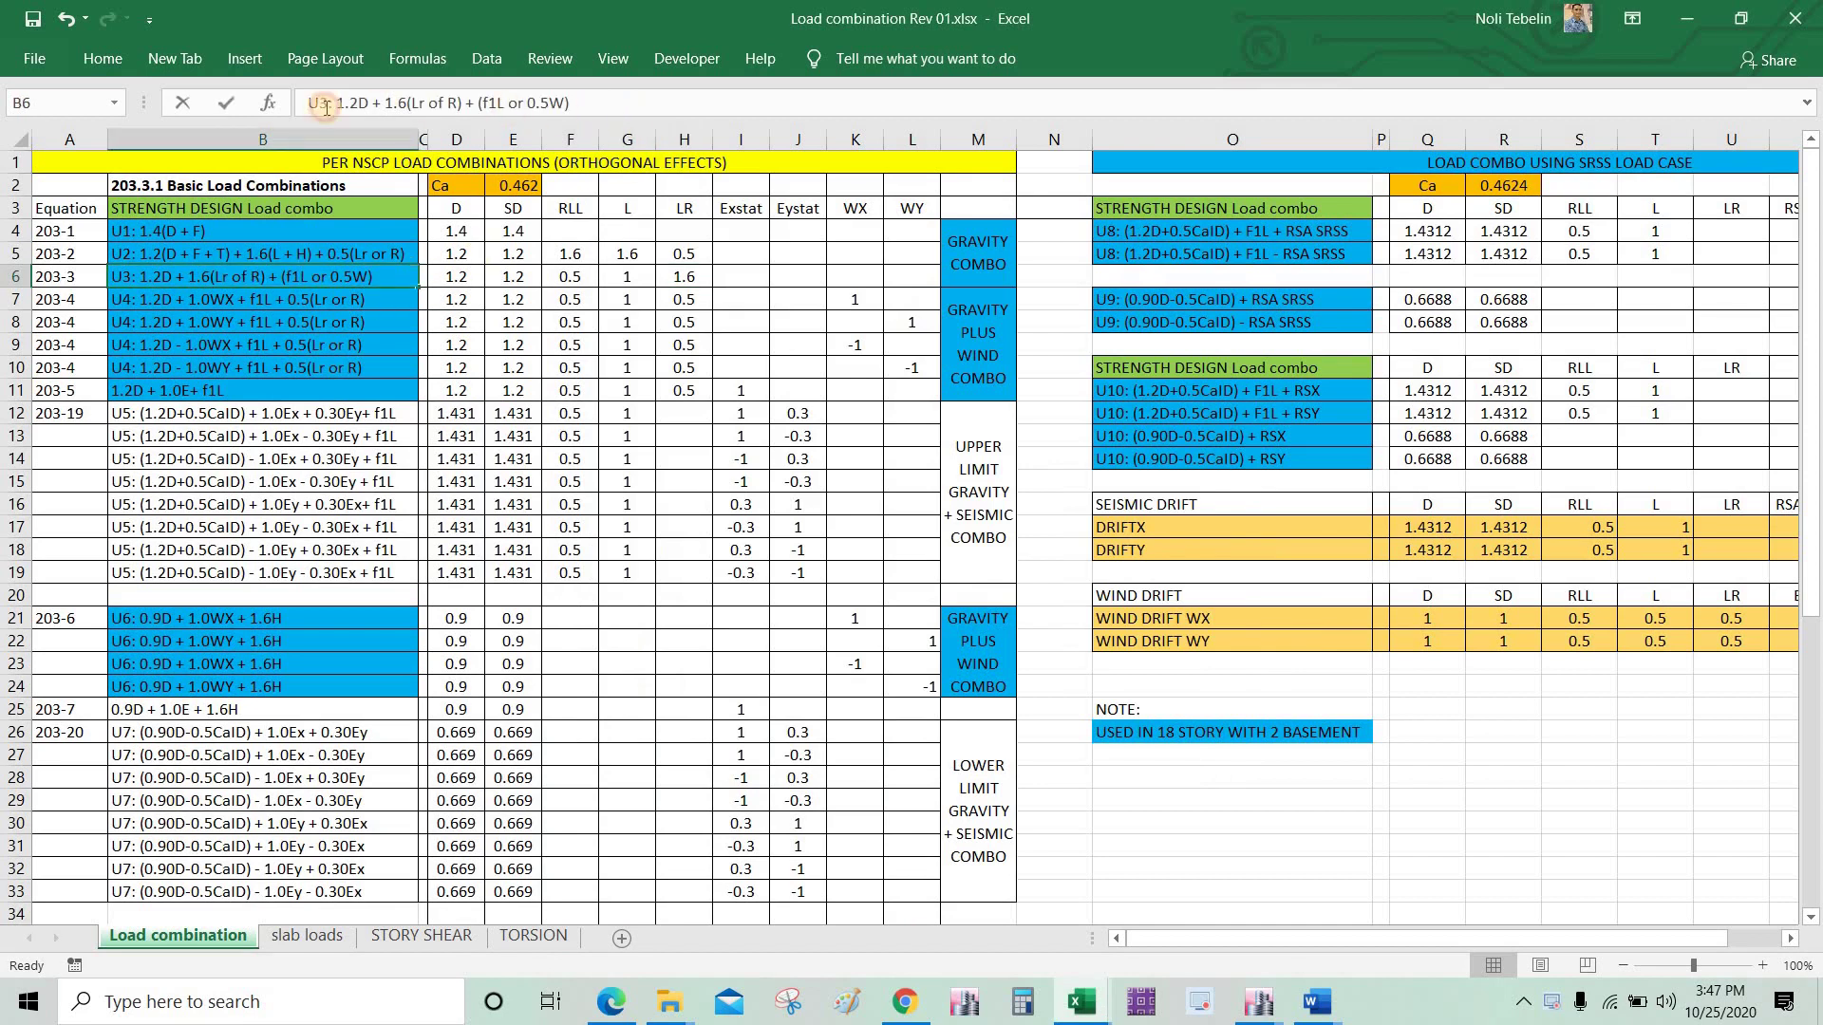
triple_click(326, 107)
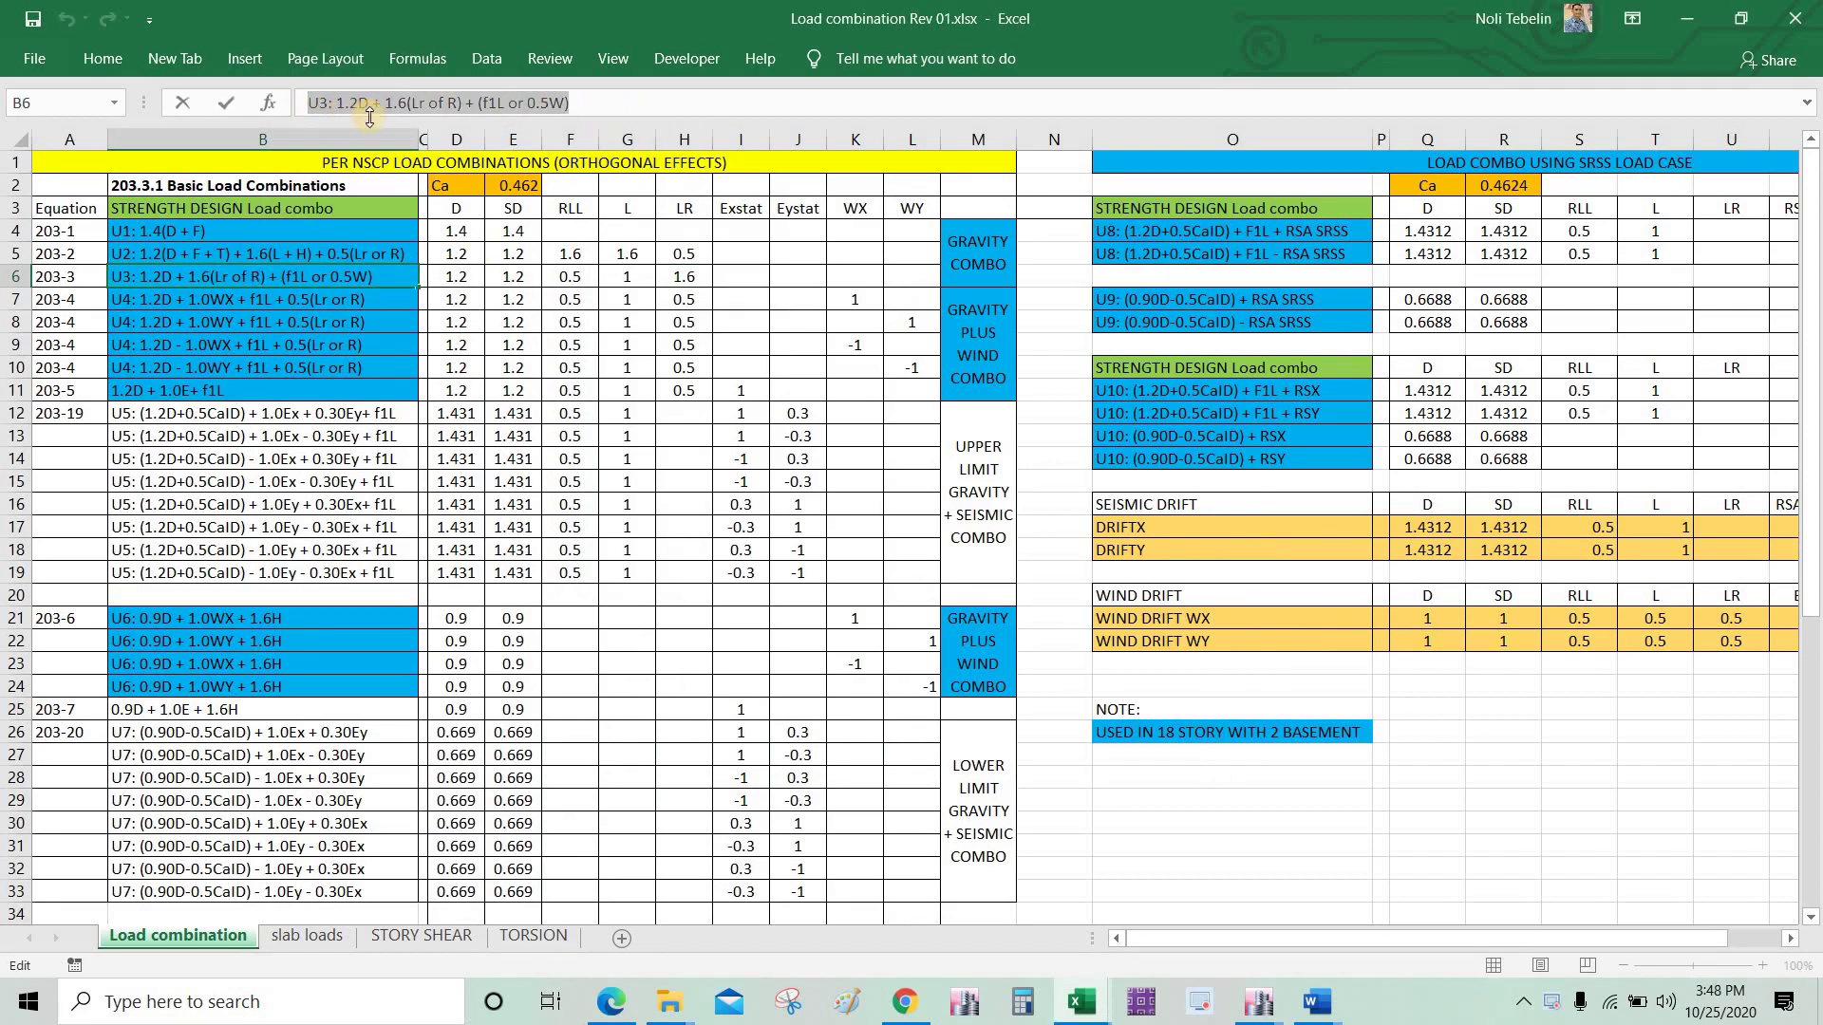
key(alt+Tab)
key(alt+Tab)
key(alt+Tab)
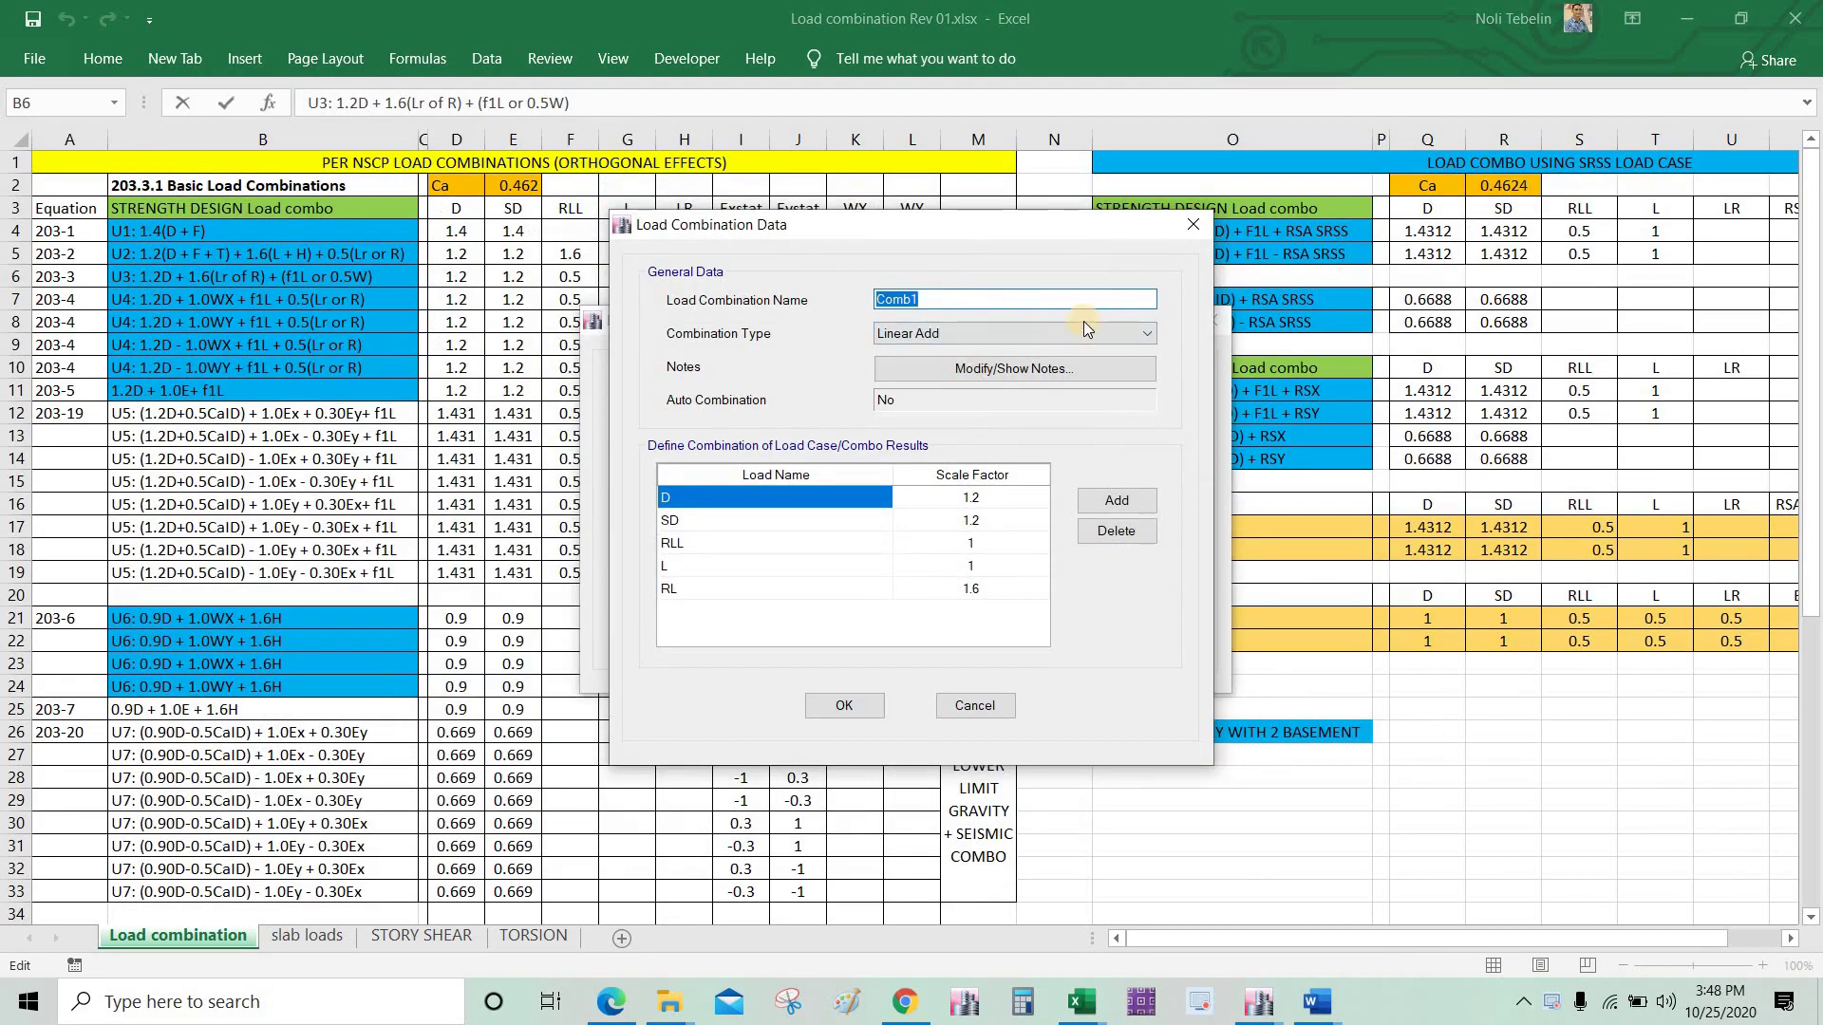
Step: Paste the label as the name, trim it to 'U3: 1.2D + 1.6(Lr of R) + f1L', and save
text(U3: 1.2D + 1.6(Lr or R) + (f1L or 0.5W))
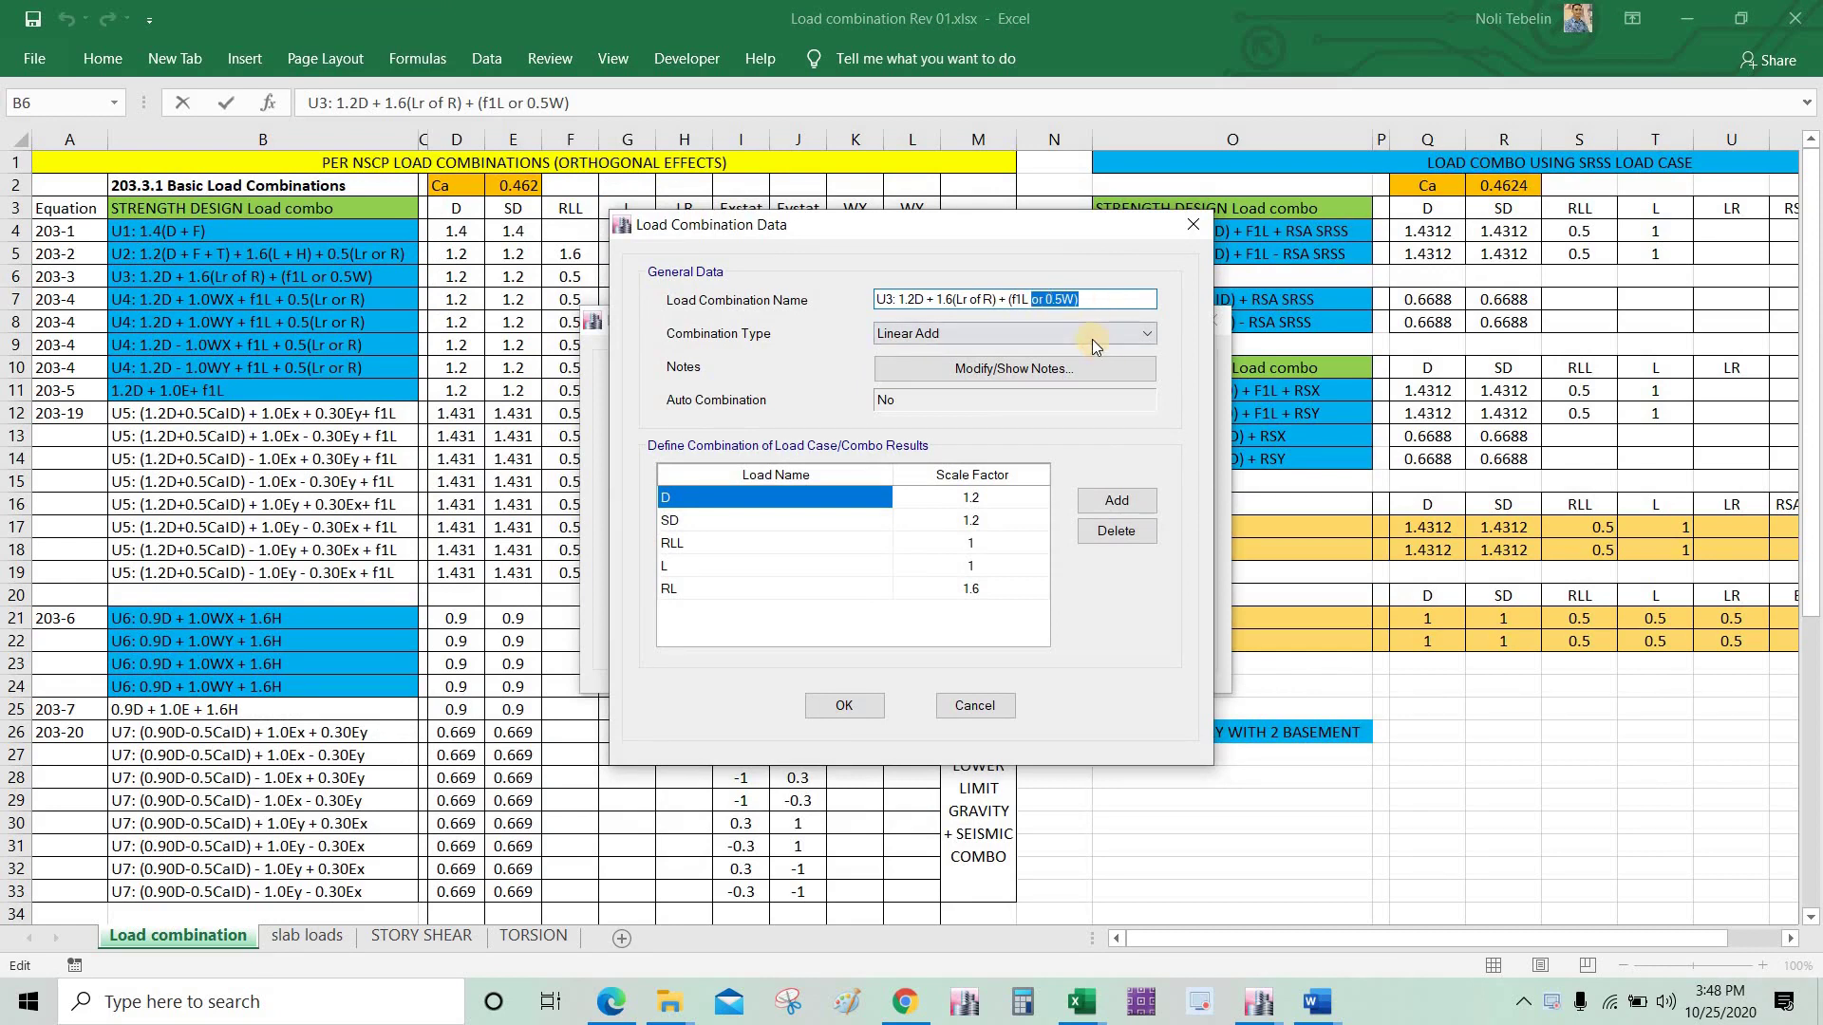
key(BackSpace)
click(1013, 300)
key(BackSpace)
click(1058, 300)
click(844, 706)
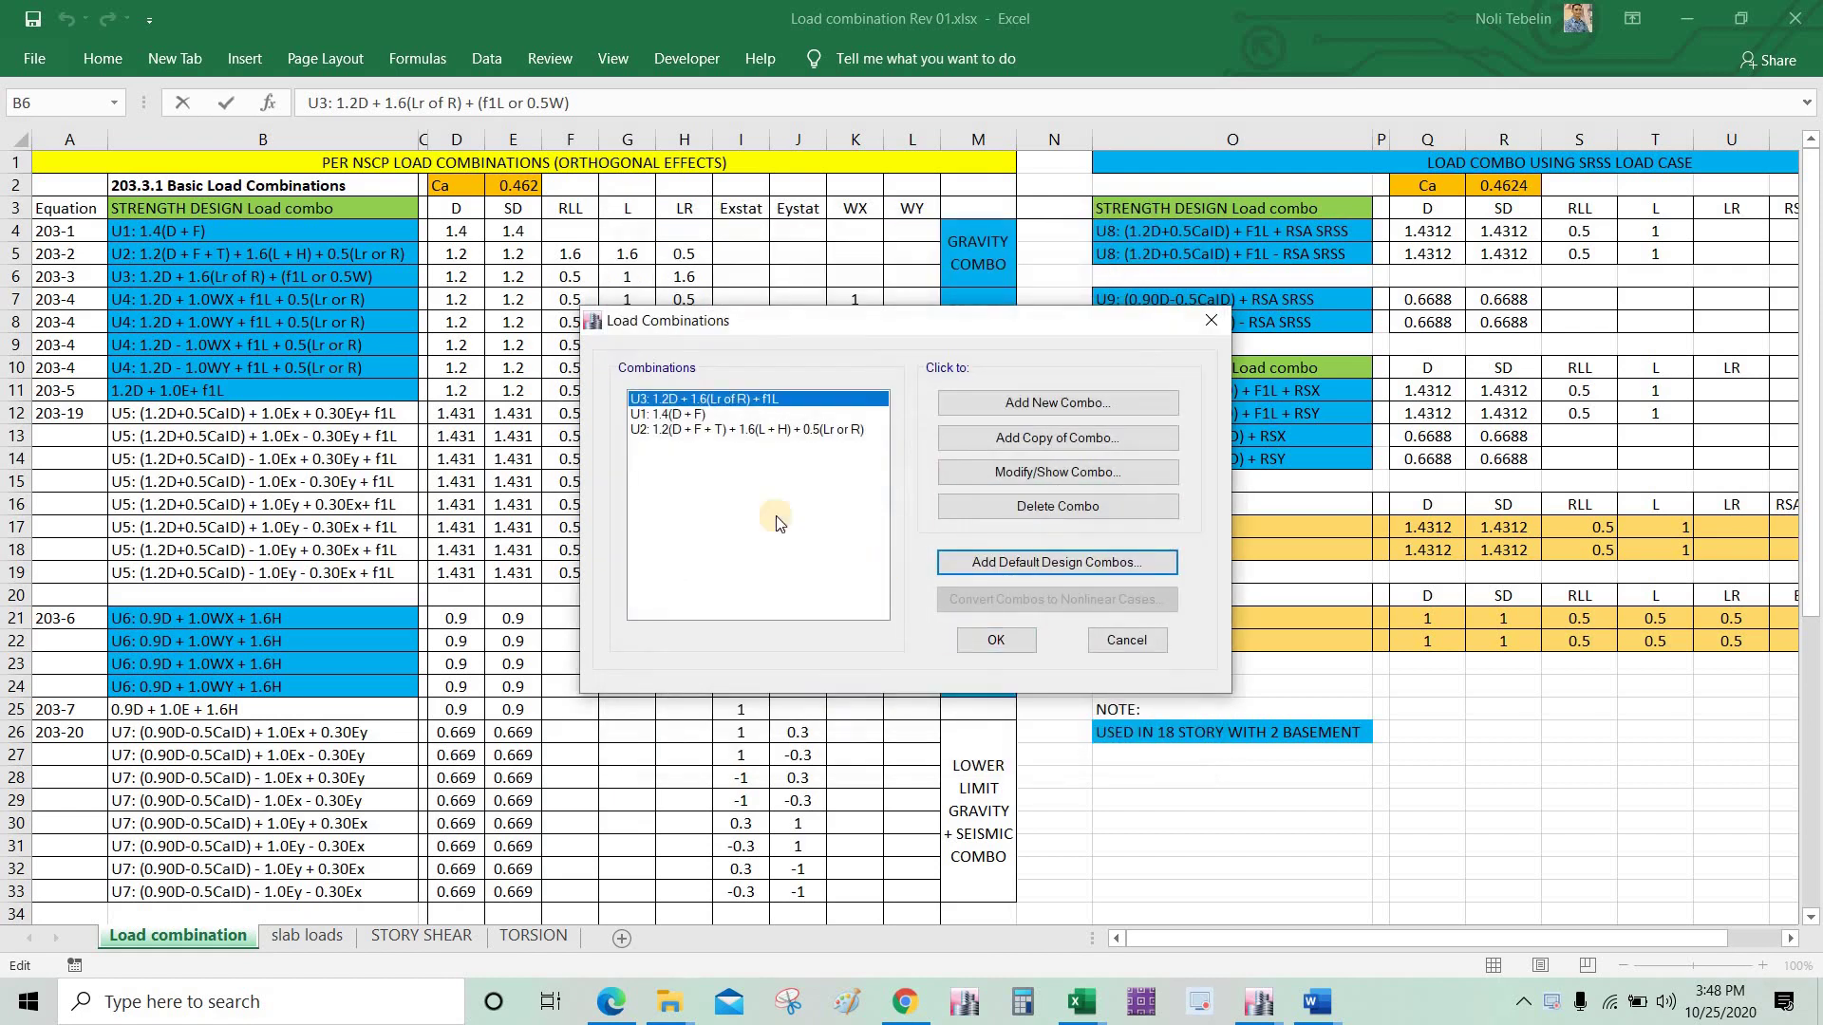
Step: Select the four U4 combination rows 7–10 and their factor columns in Excel
click(686, 431)
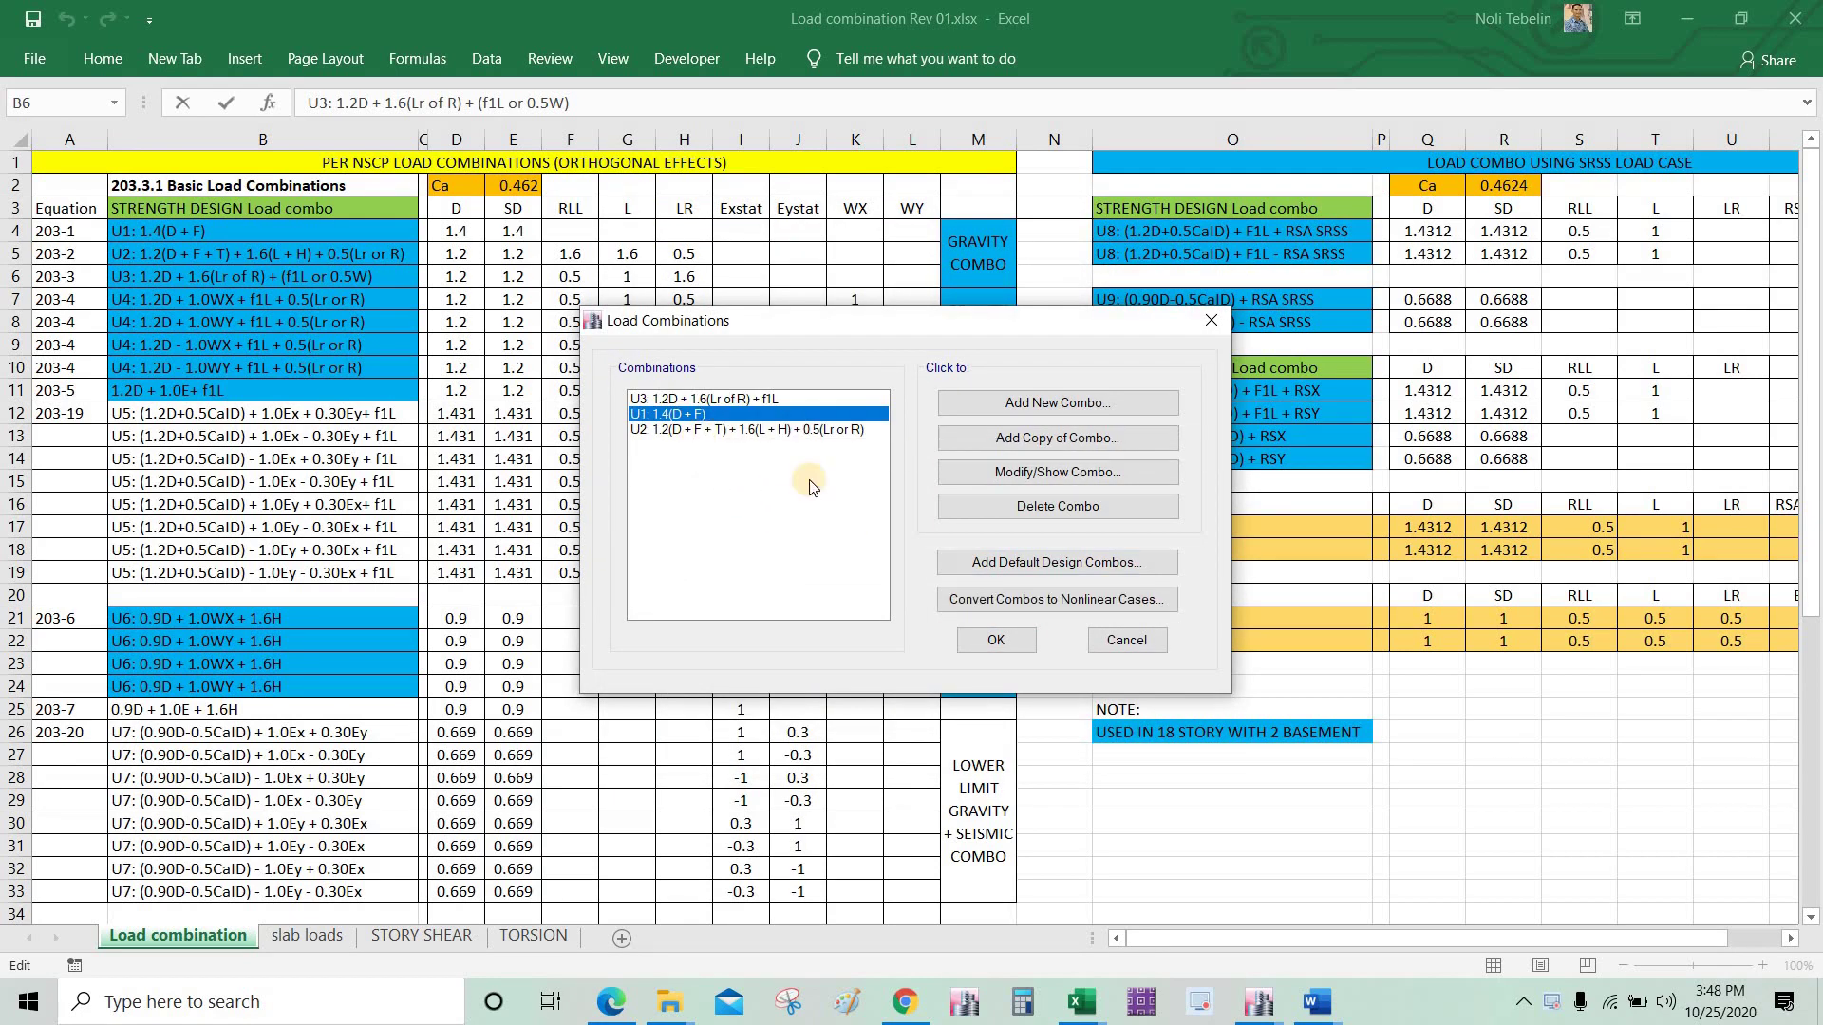
click(736, 415)
key(alt+Tab)
click(252, 441)
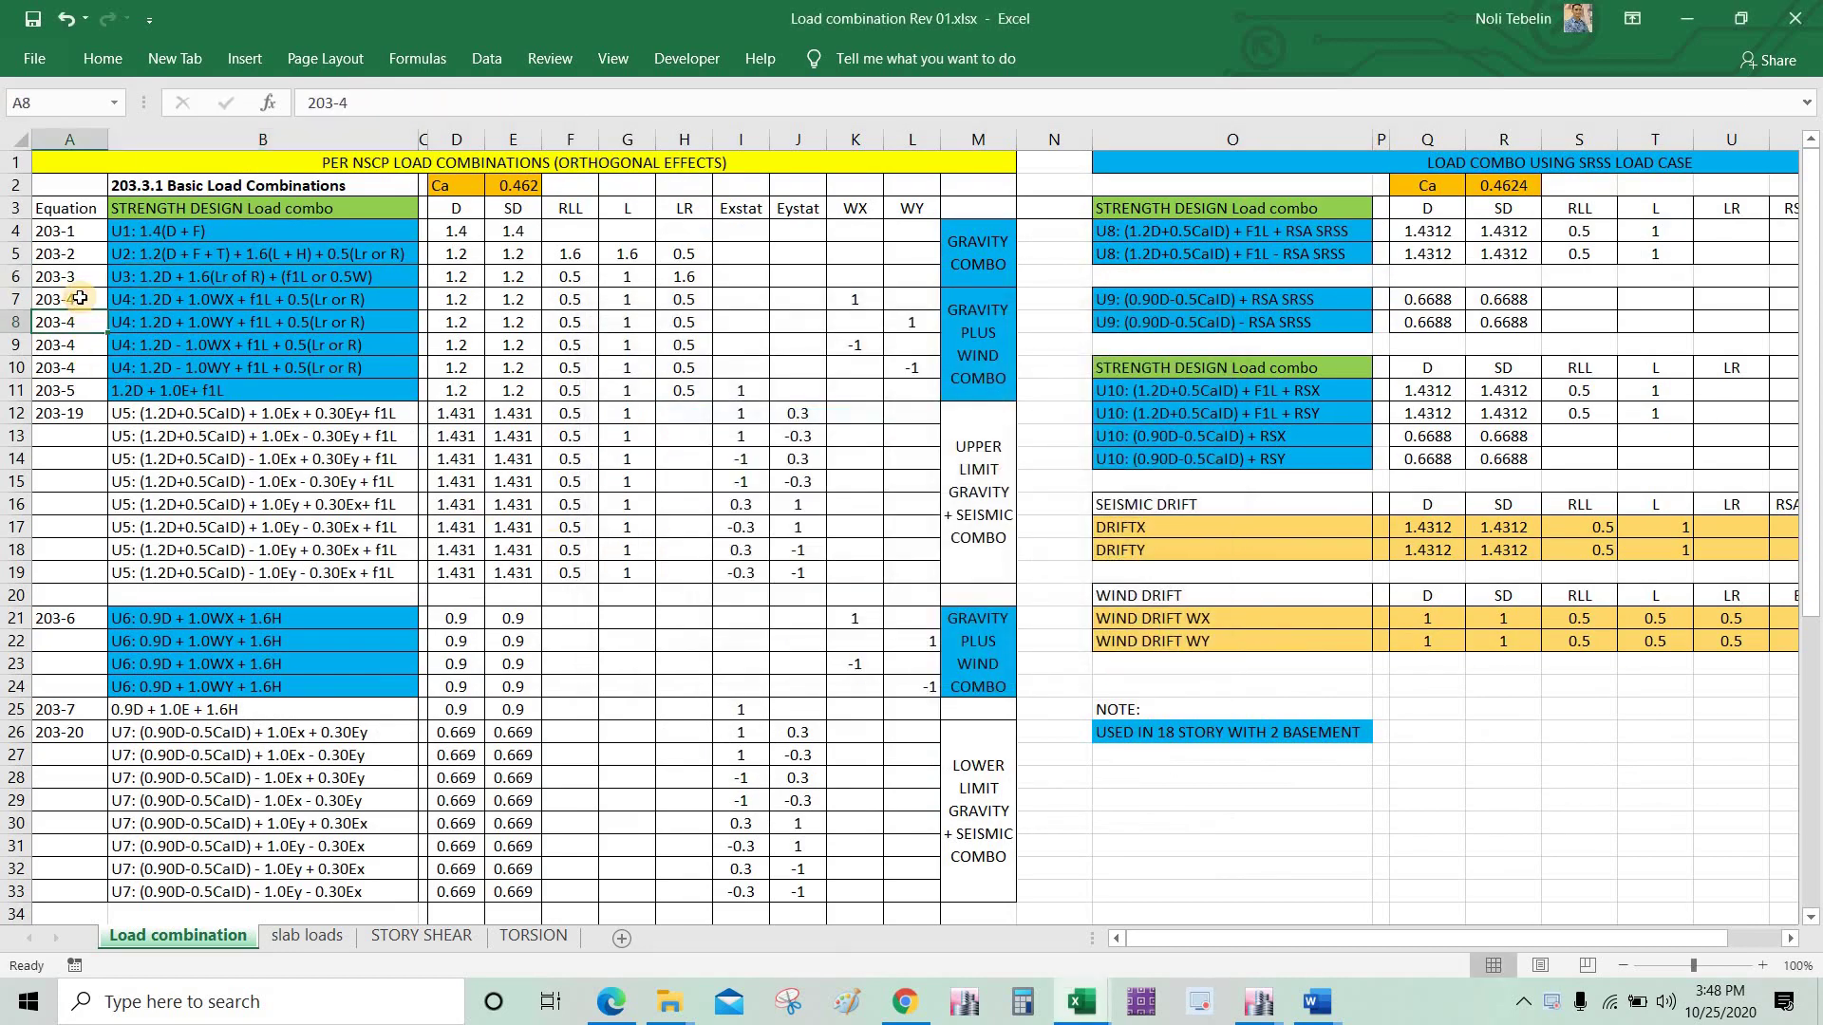
drag(134, 295, 321, 365)
drag(591, 366, 913, 371)
Step: Close the Load Combination Data and Load Combinations dialogs, leaving Plan View B1 showing
key(alt+Tab)
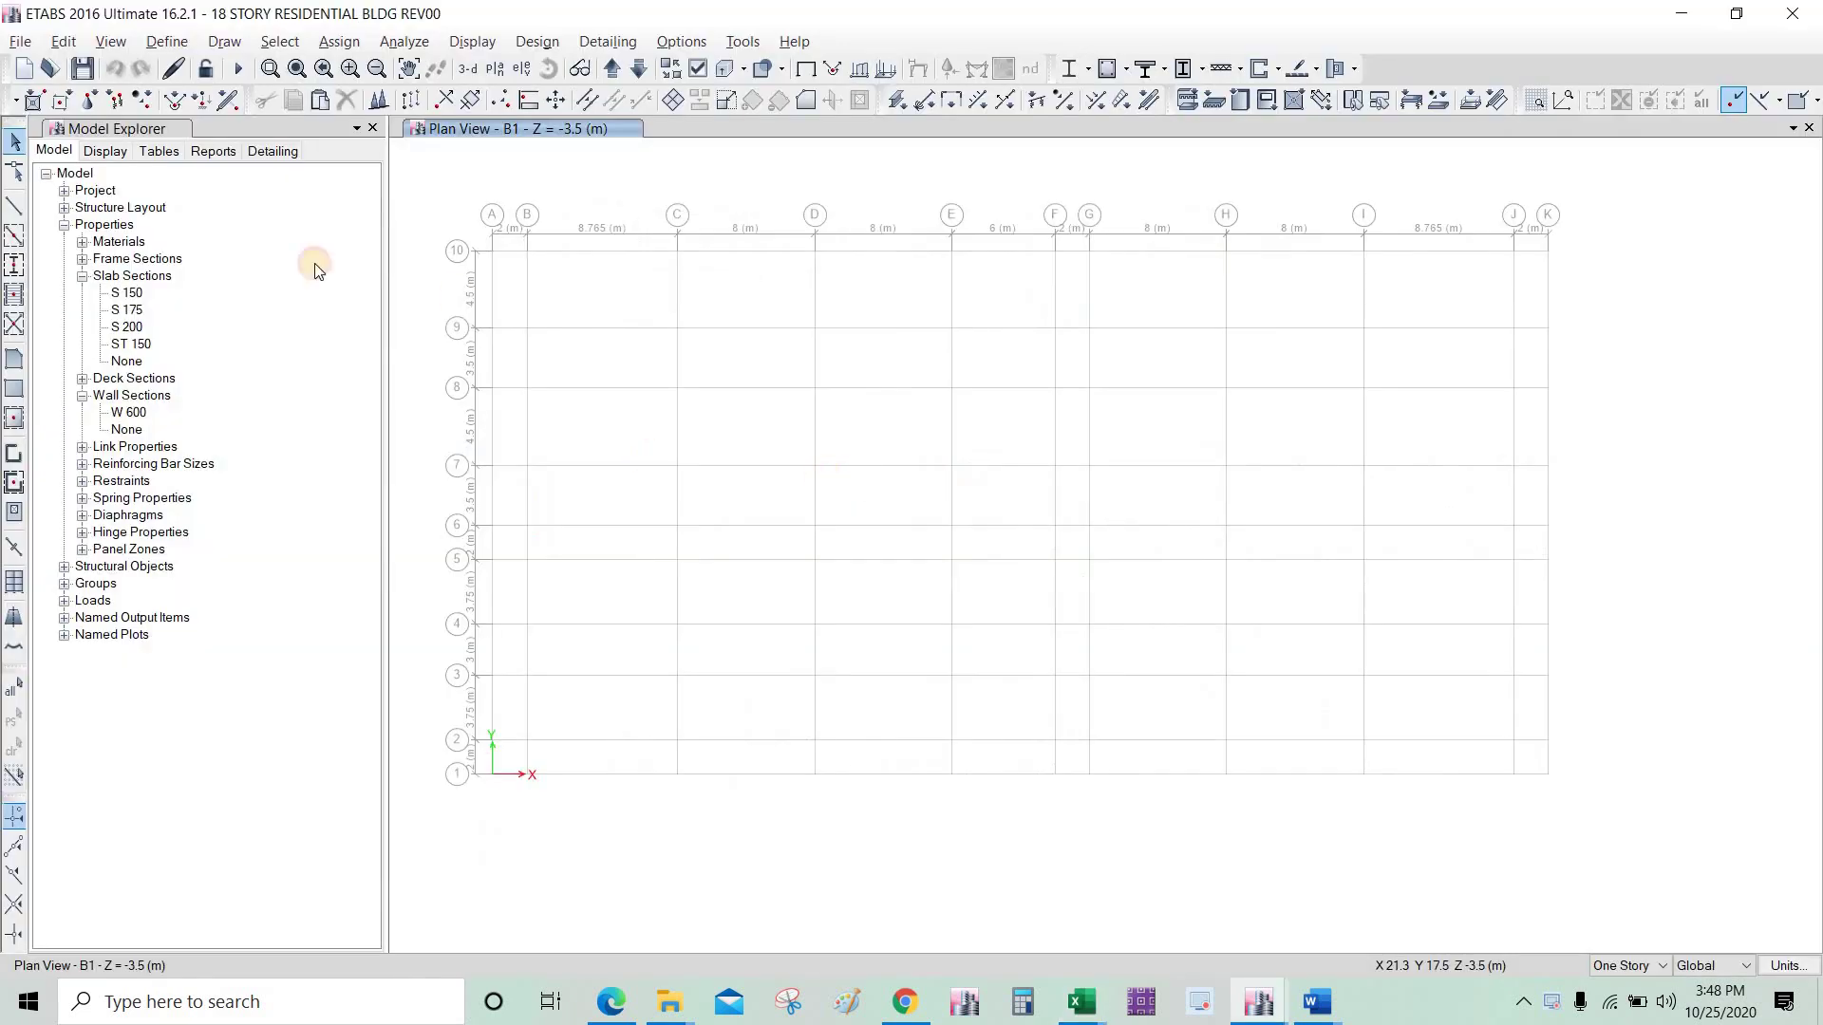
click(148, 48)
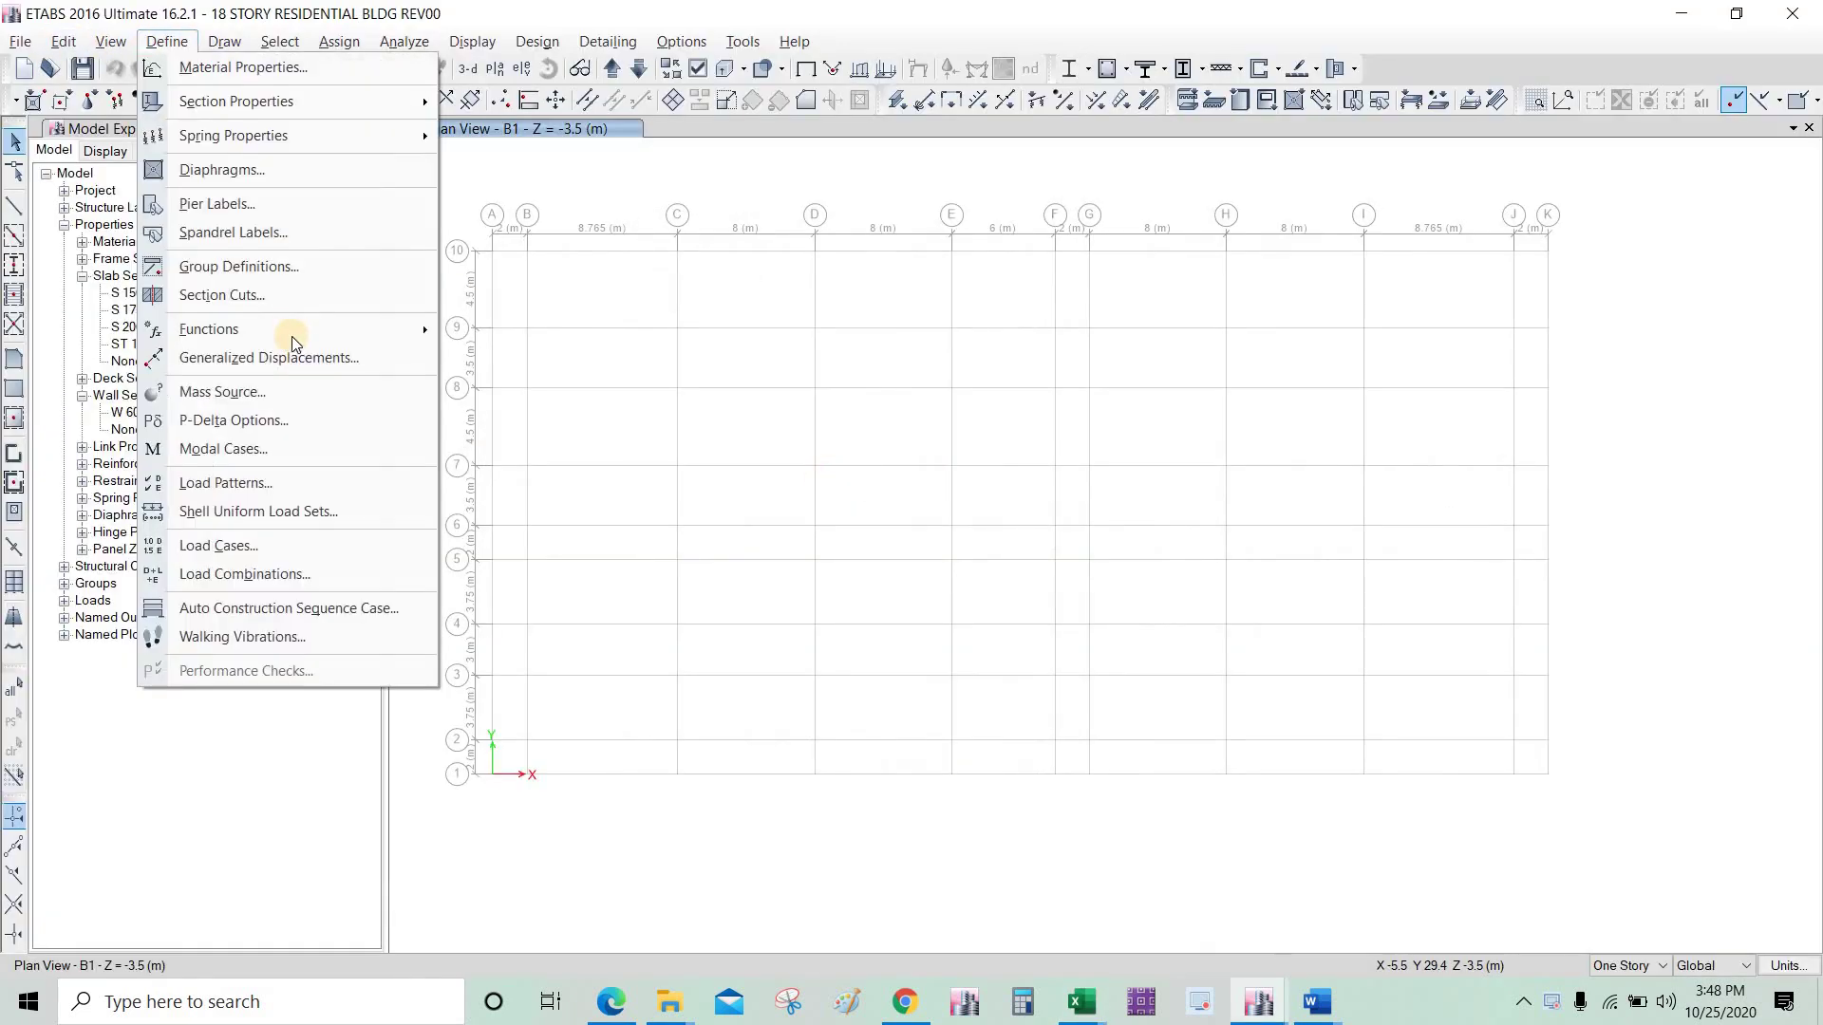
click(326, 576)
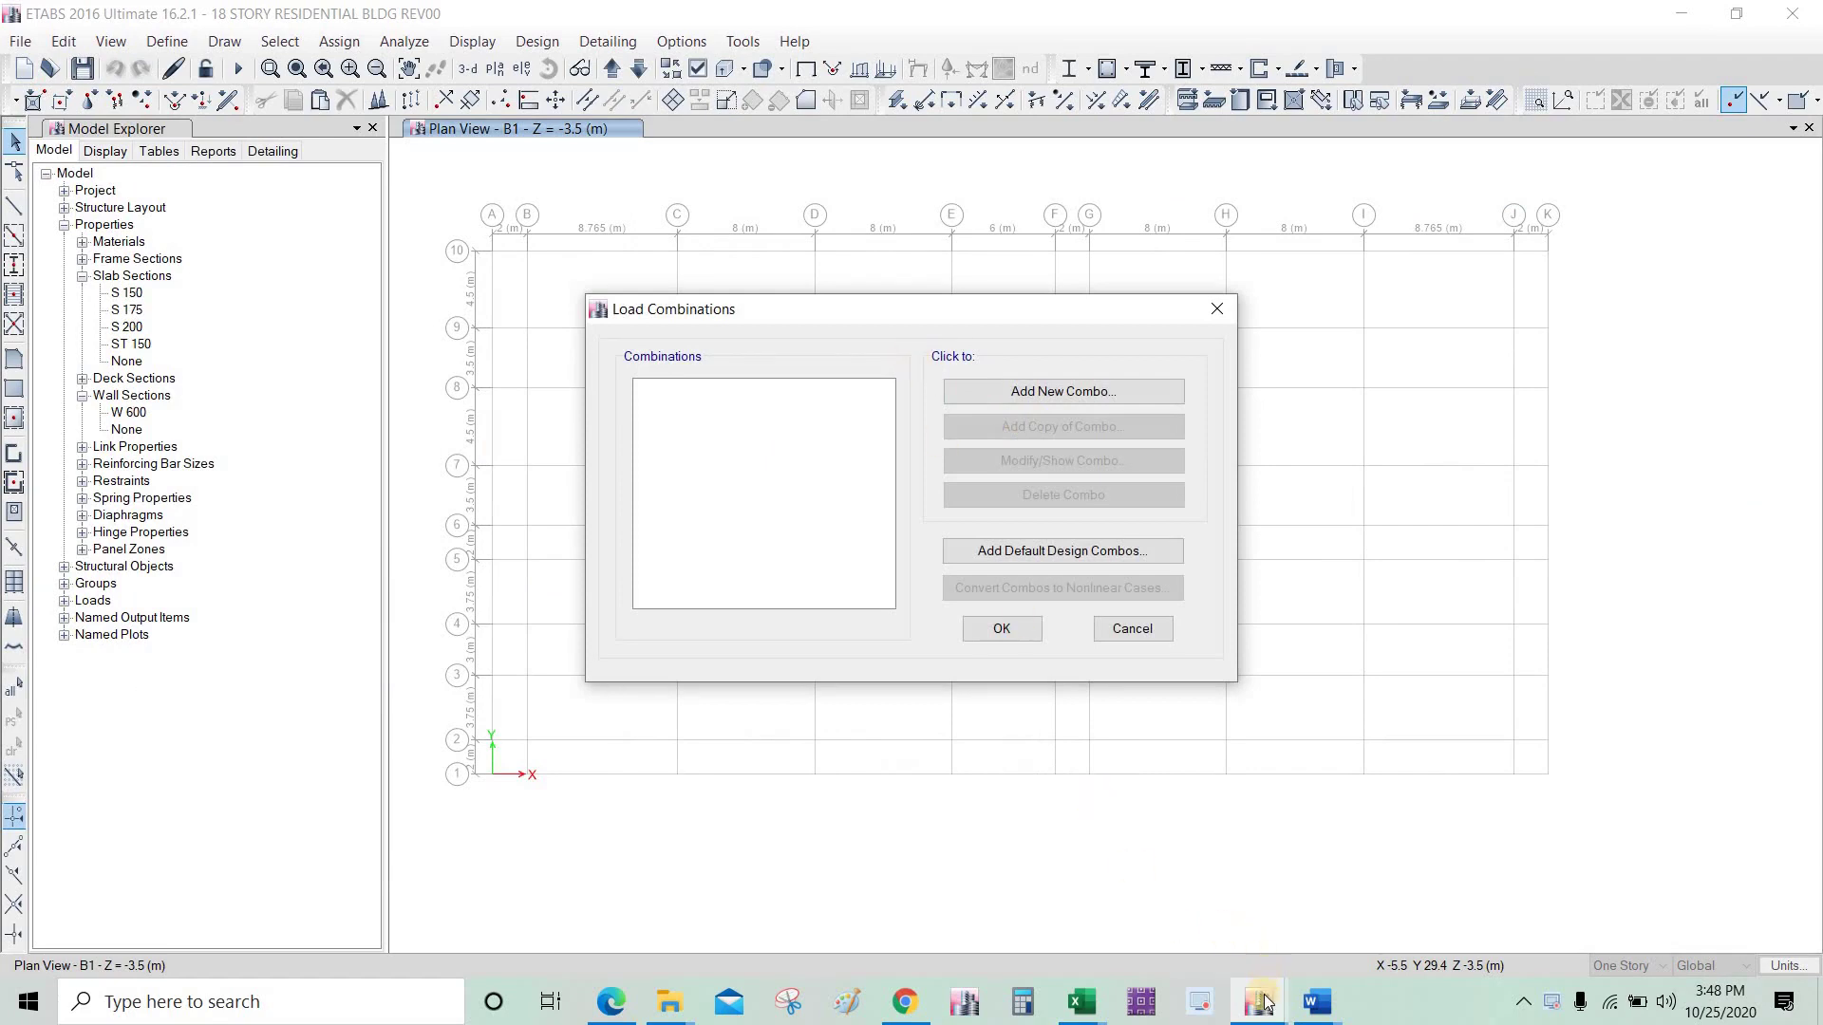
click(1131, 629)
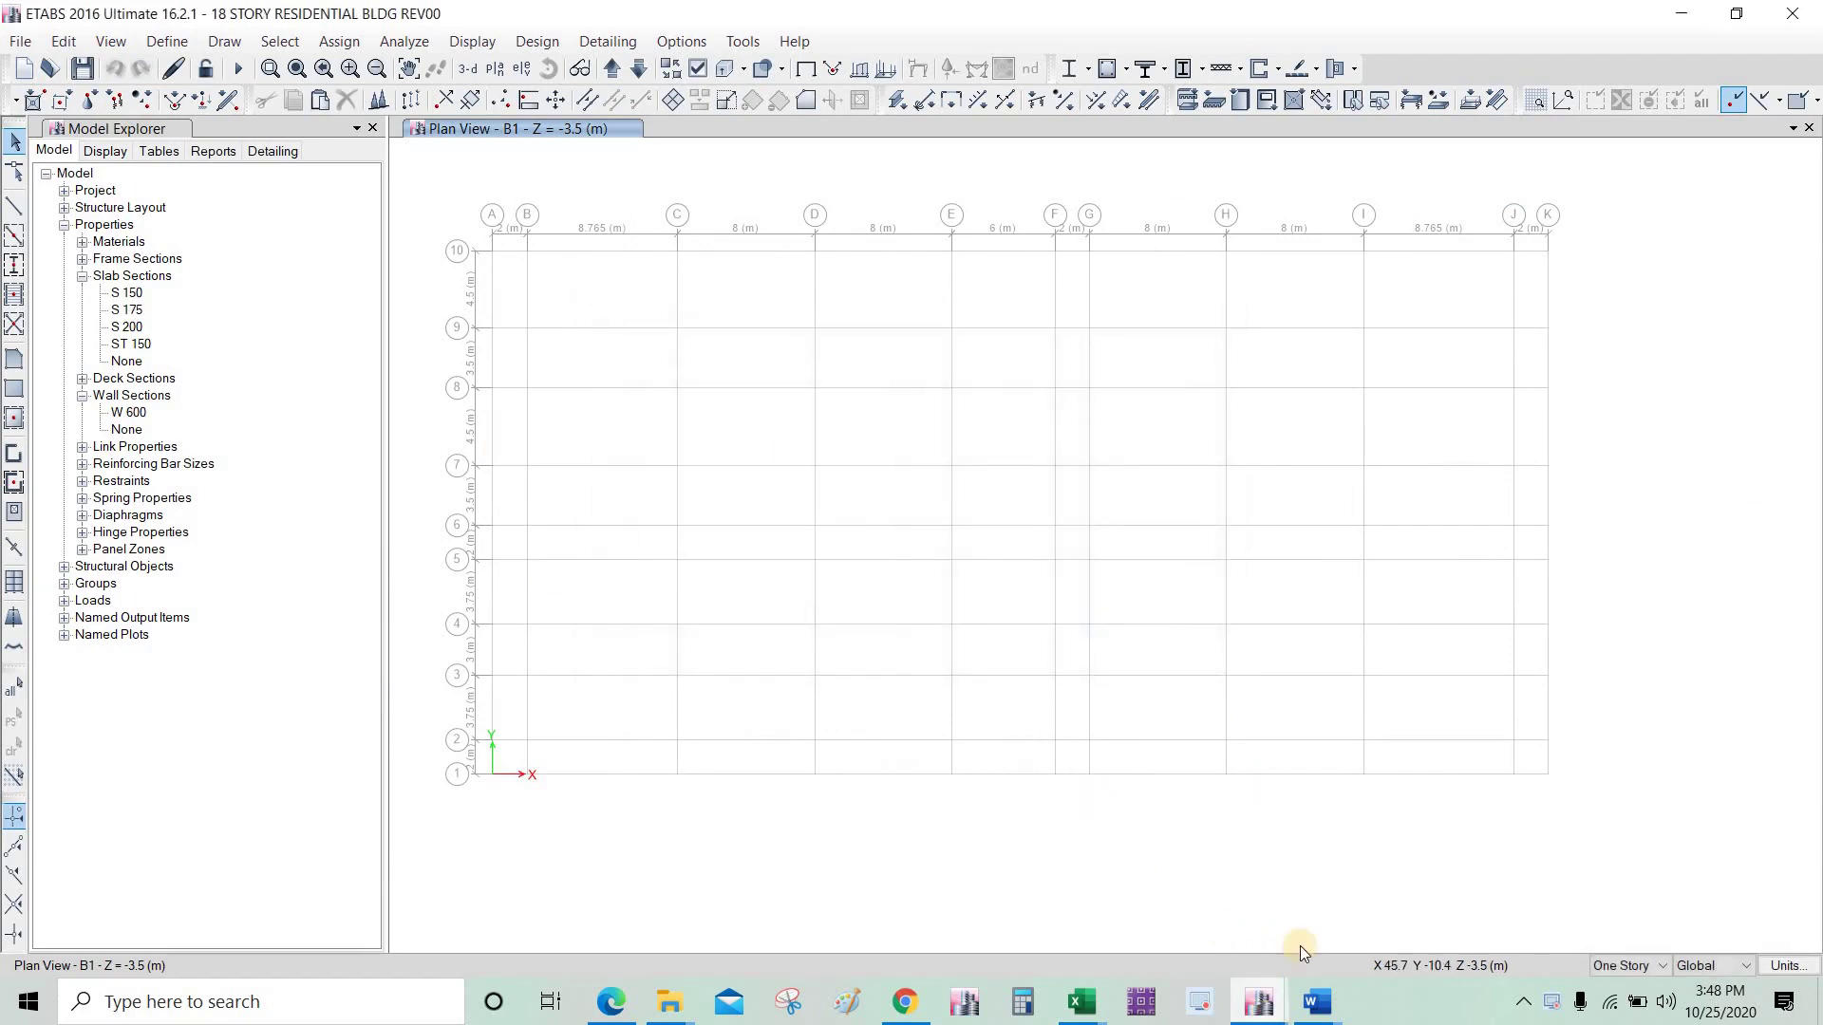
mouse_move(1258, 1002)
click(167, 42)
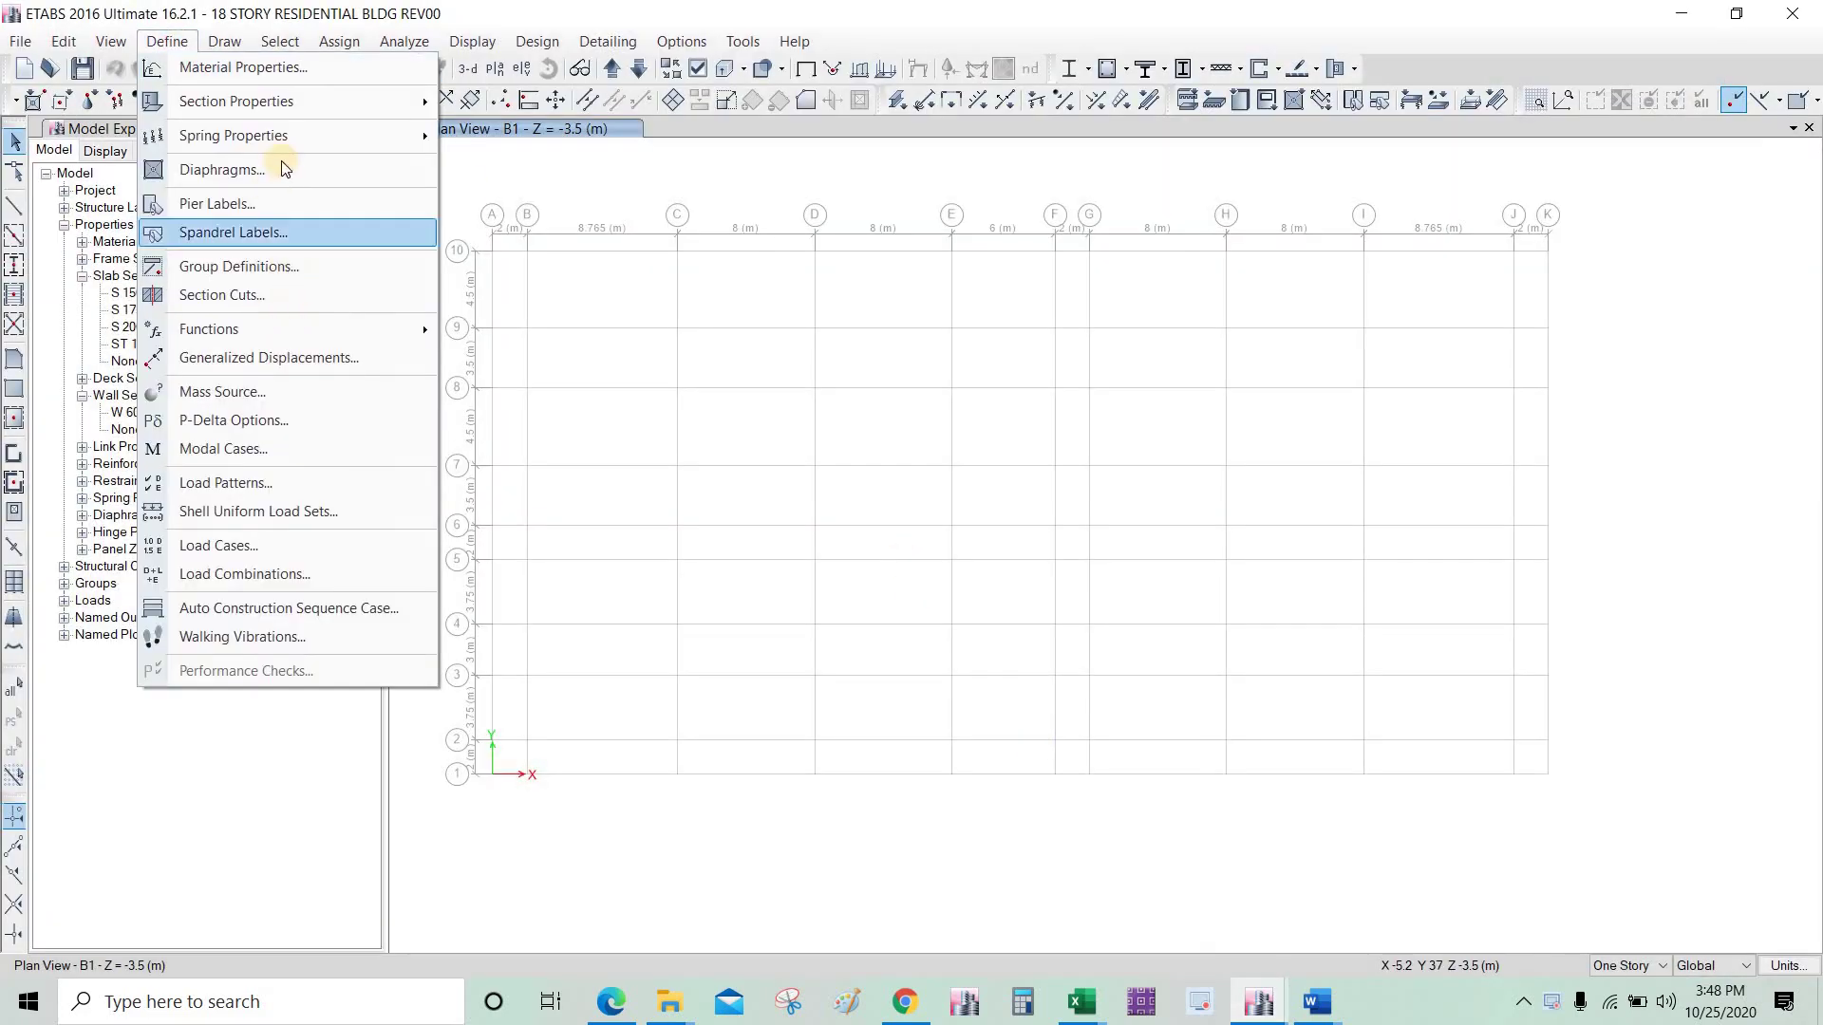
click(311, 577)
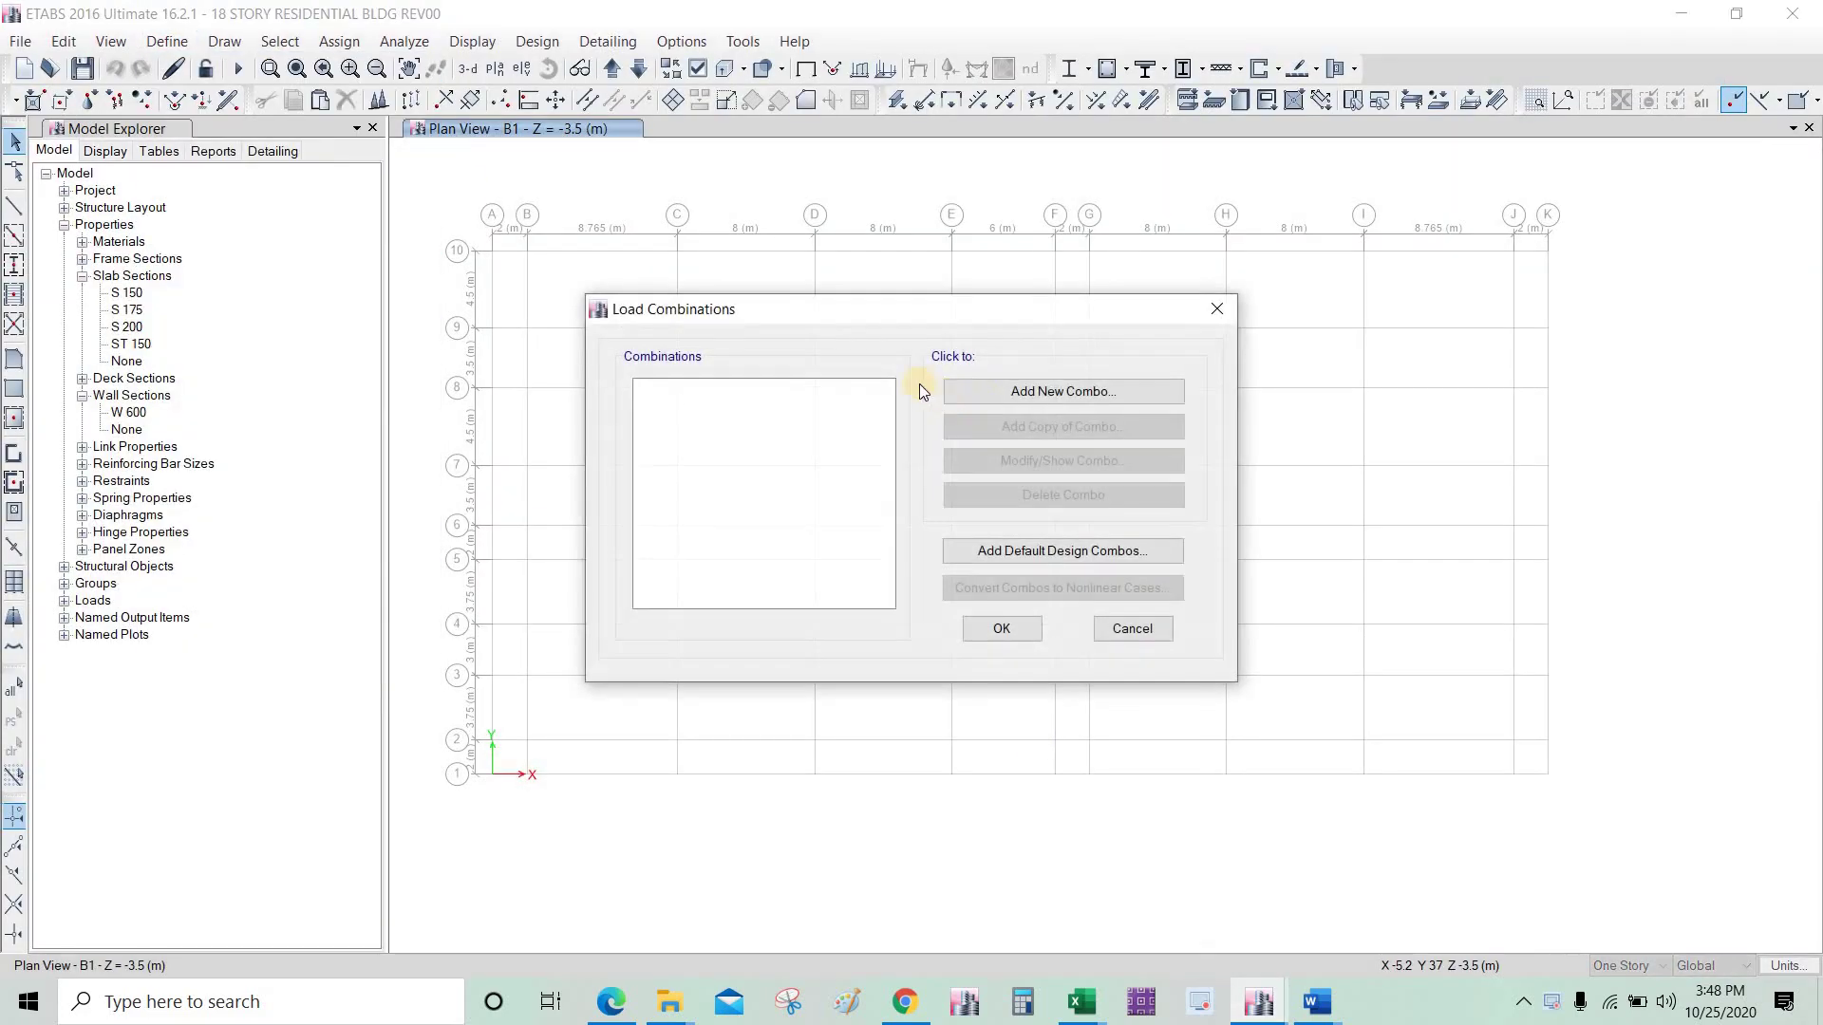
click(1074, 399)
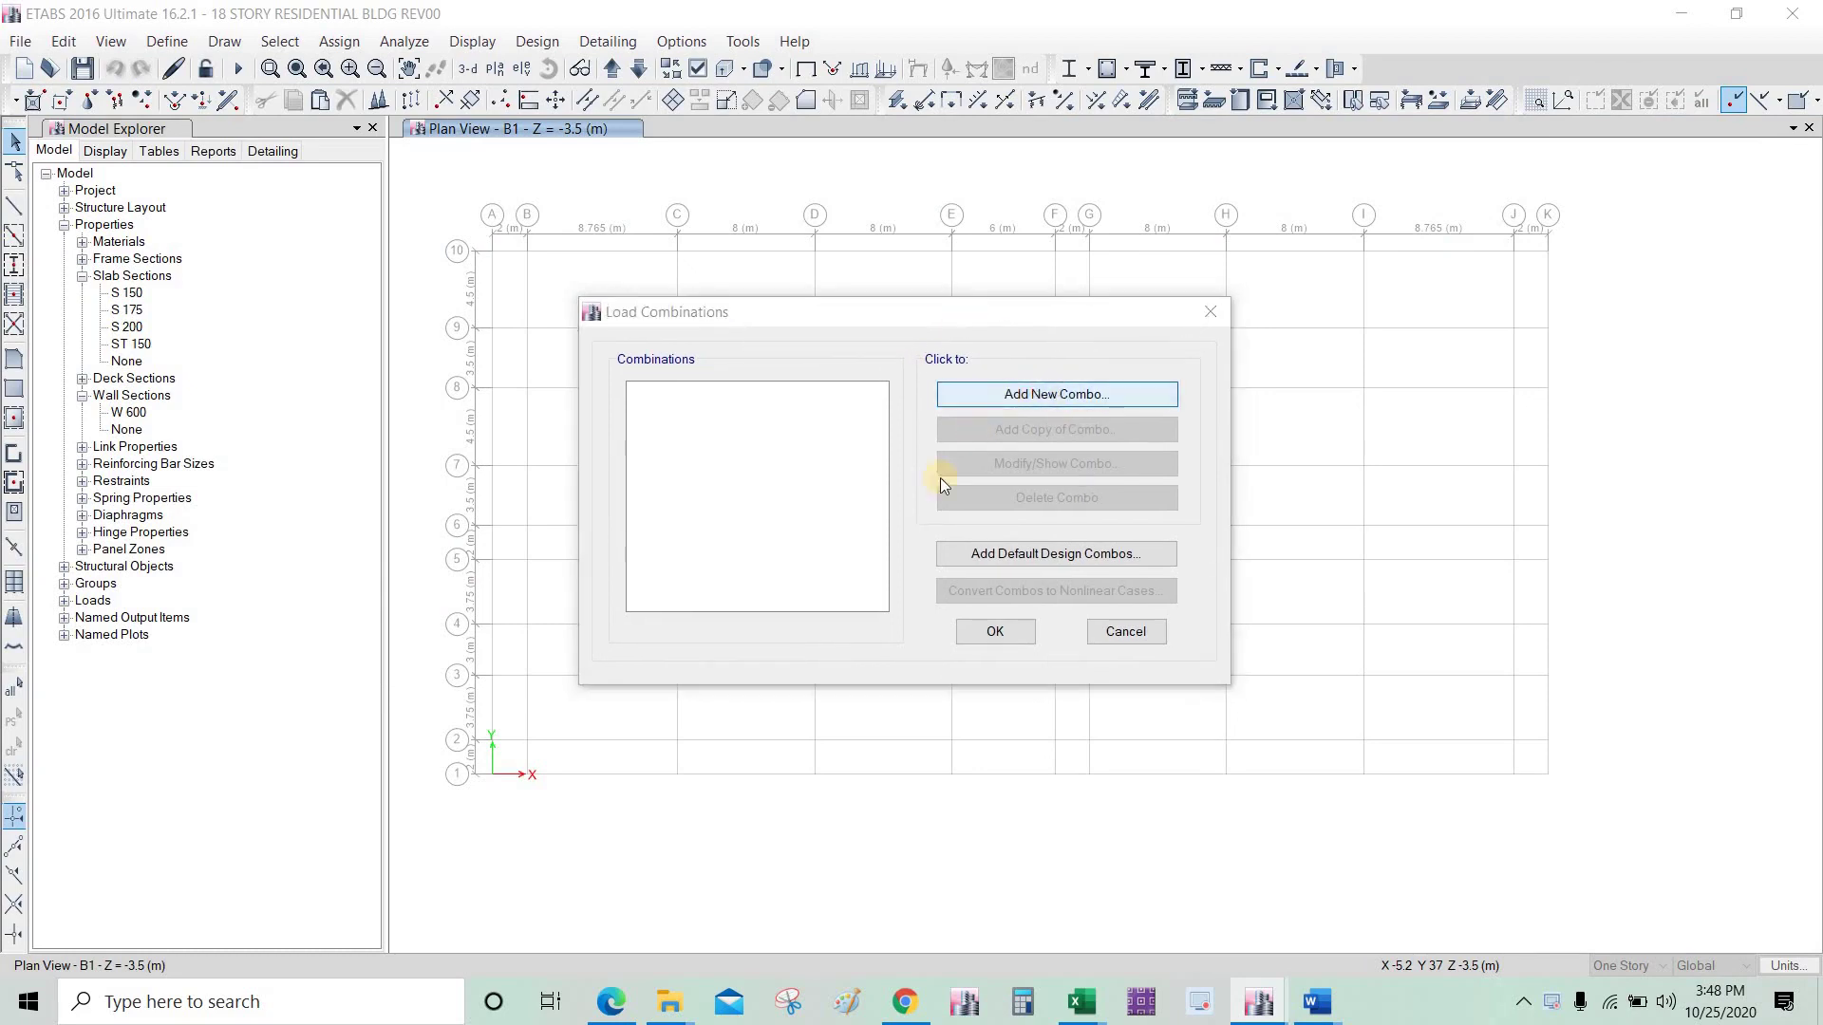
key(Escape)
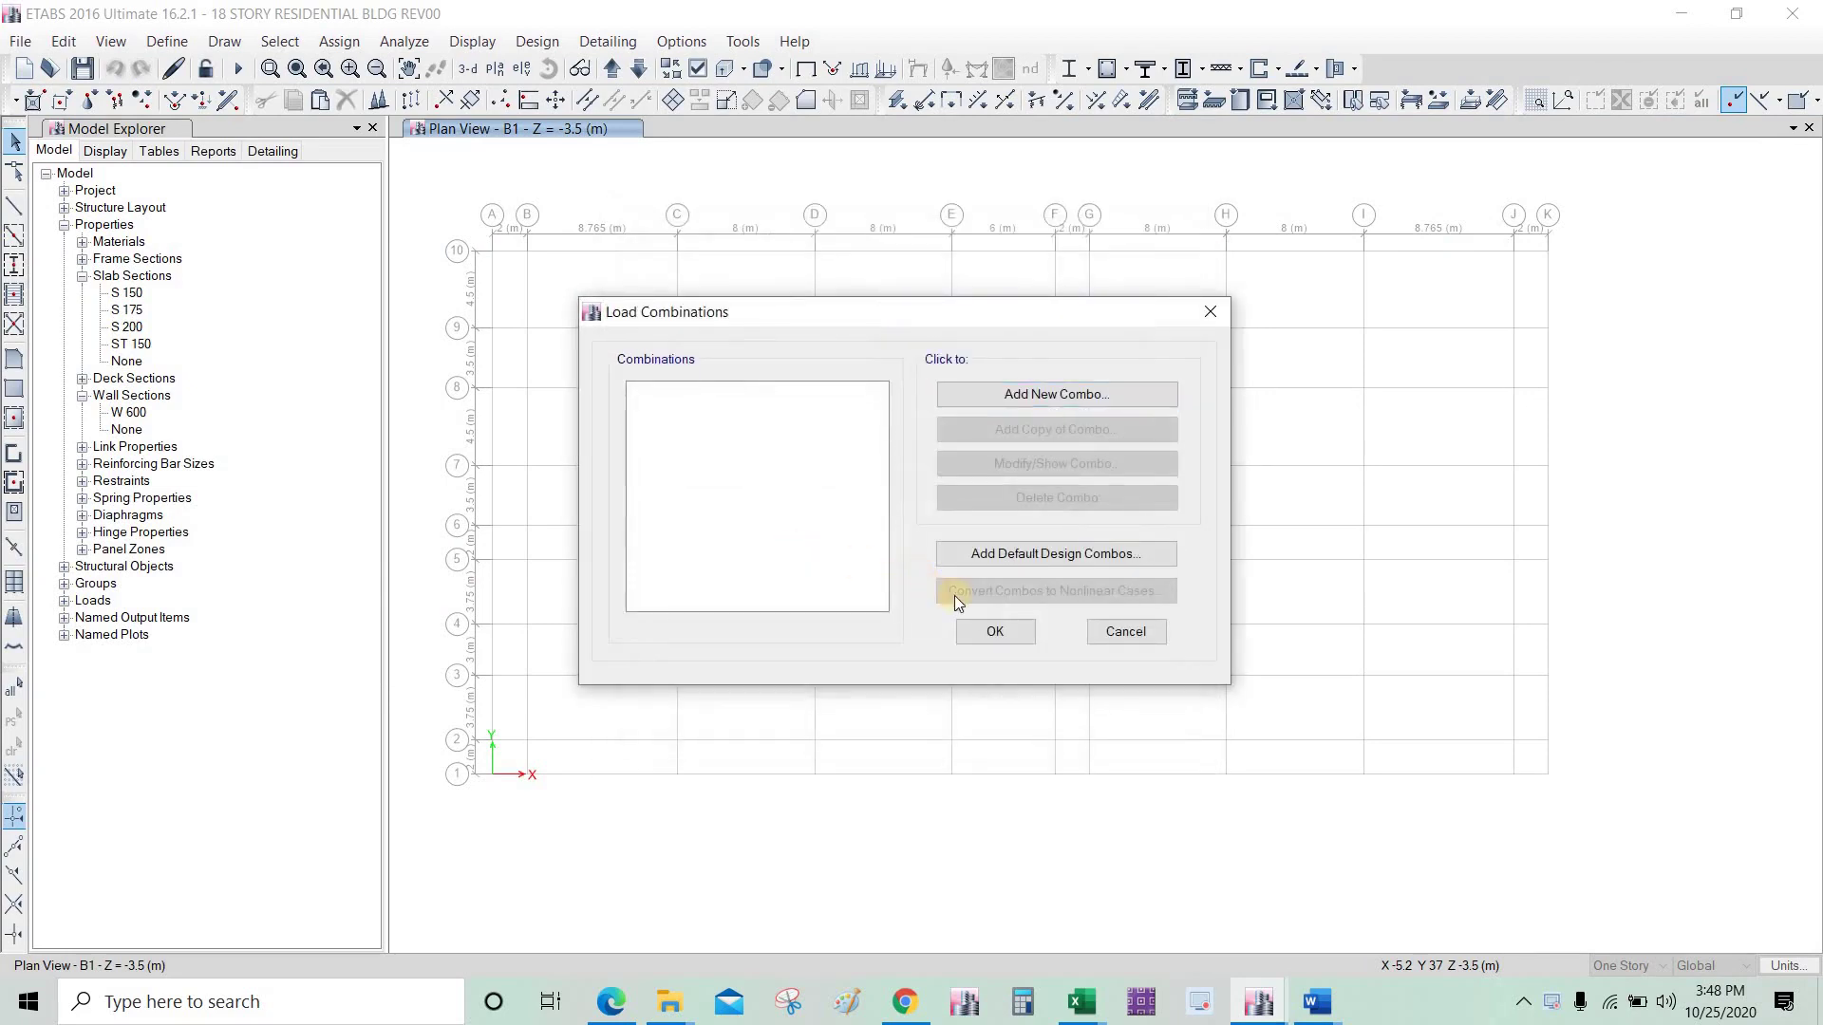
key(Escape)
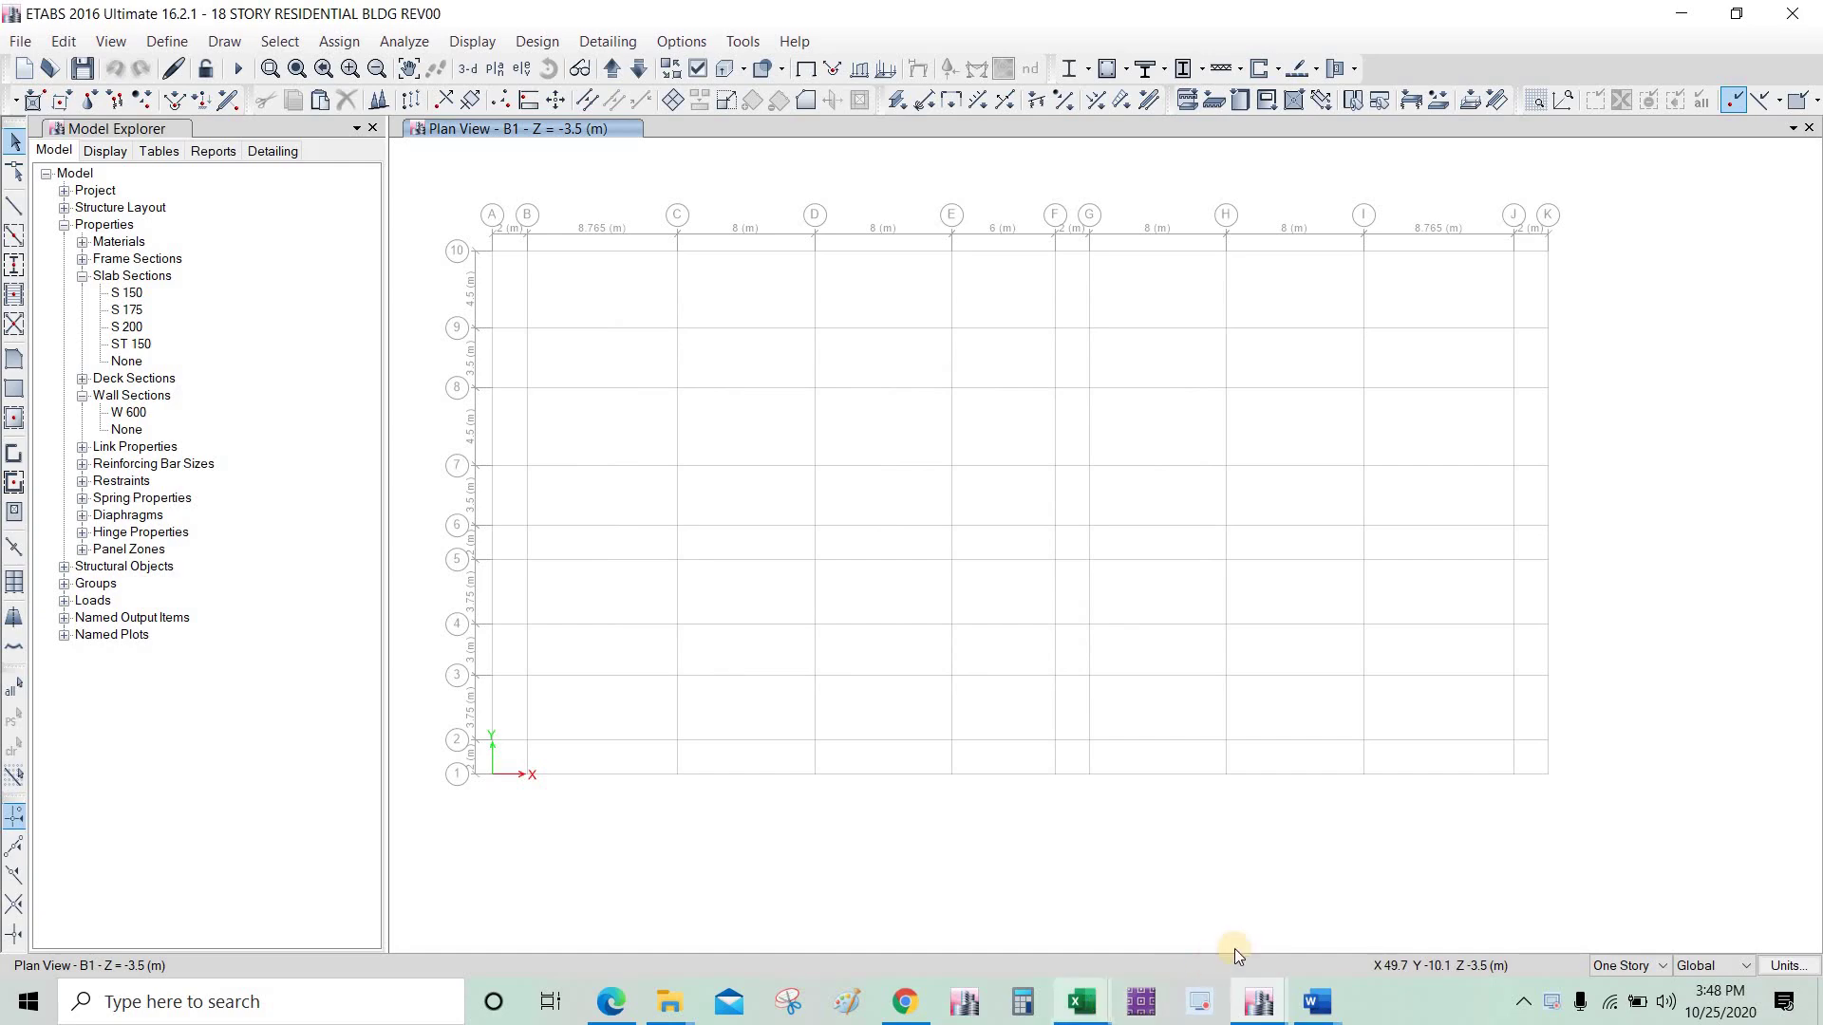
Step: Bring up the Load combination Rev 01 workbook and scroll to the SRSS table's RSX/RSY columns O–Y
mouse_move(1082, 1001)
click(1320, 839)
click(1330, 850)
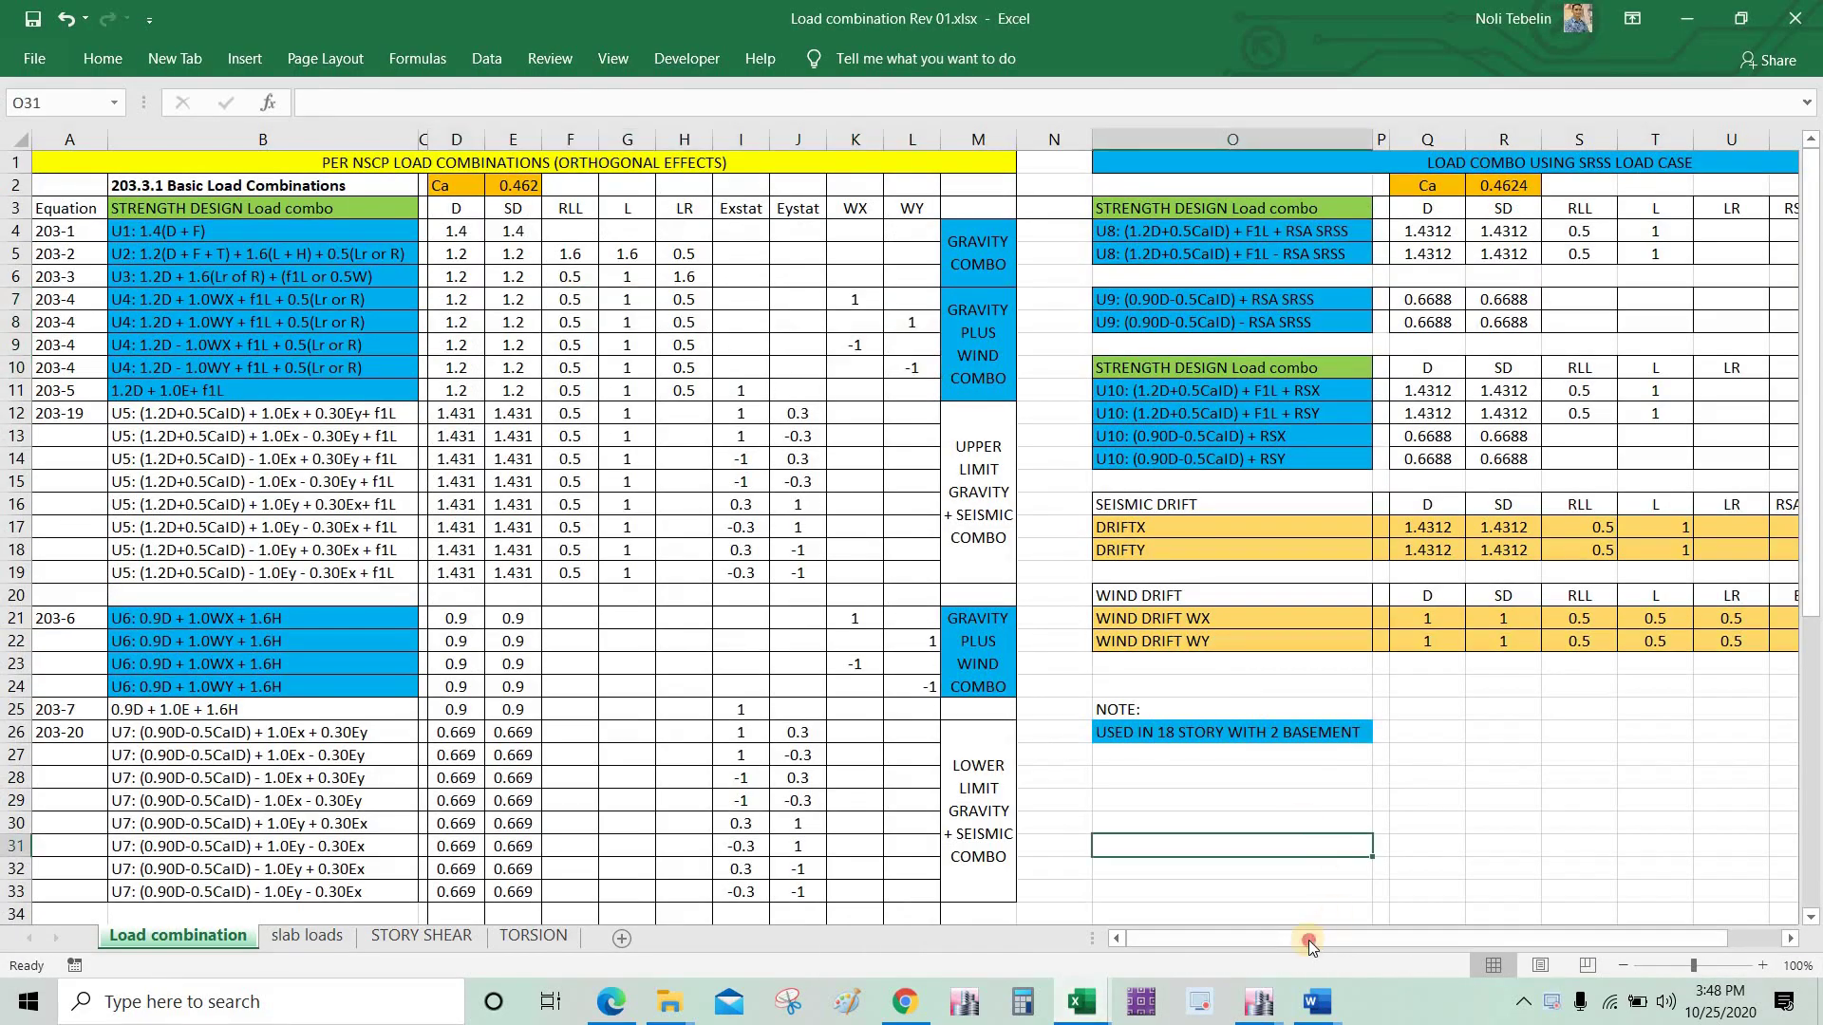
drag(1308, 939, 1355, 940)
click(1262, 775)
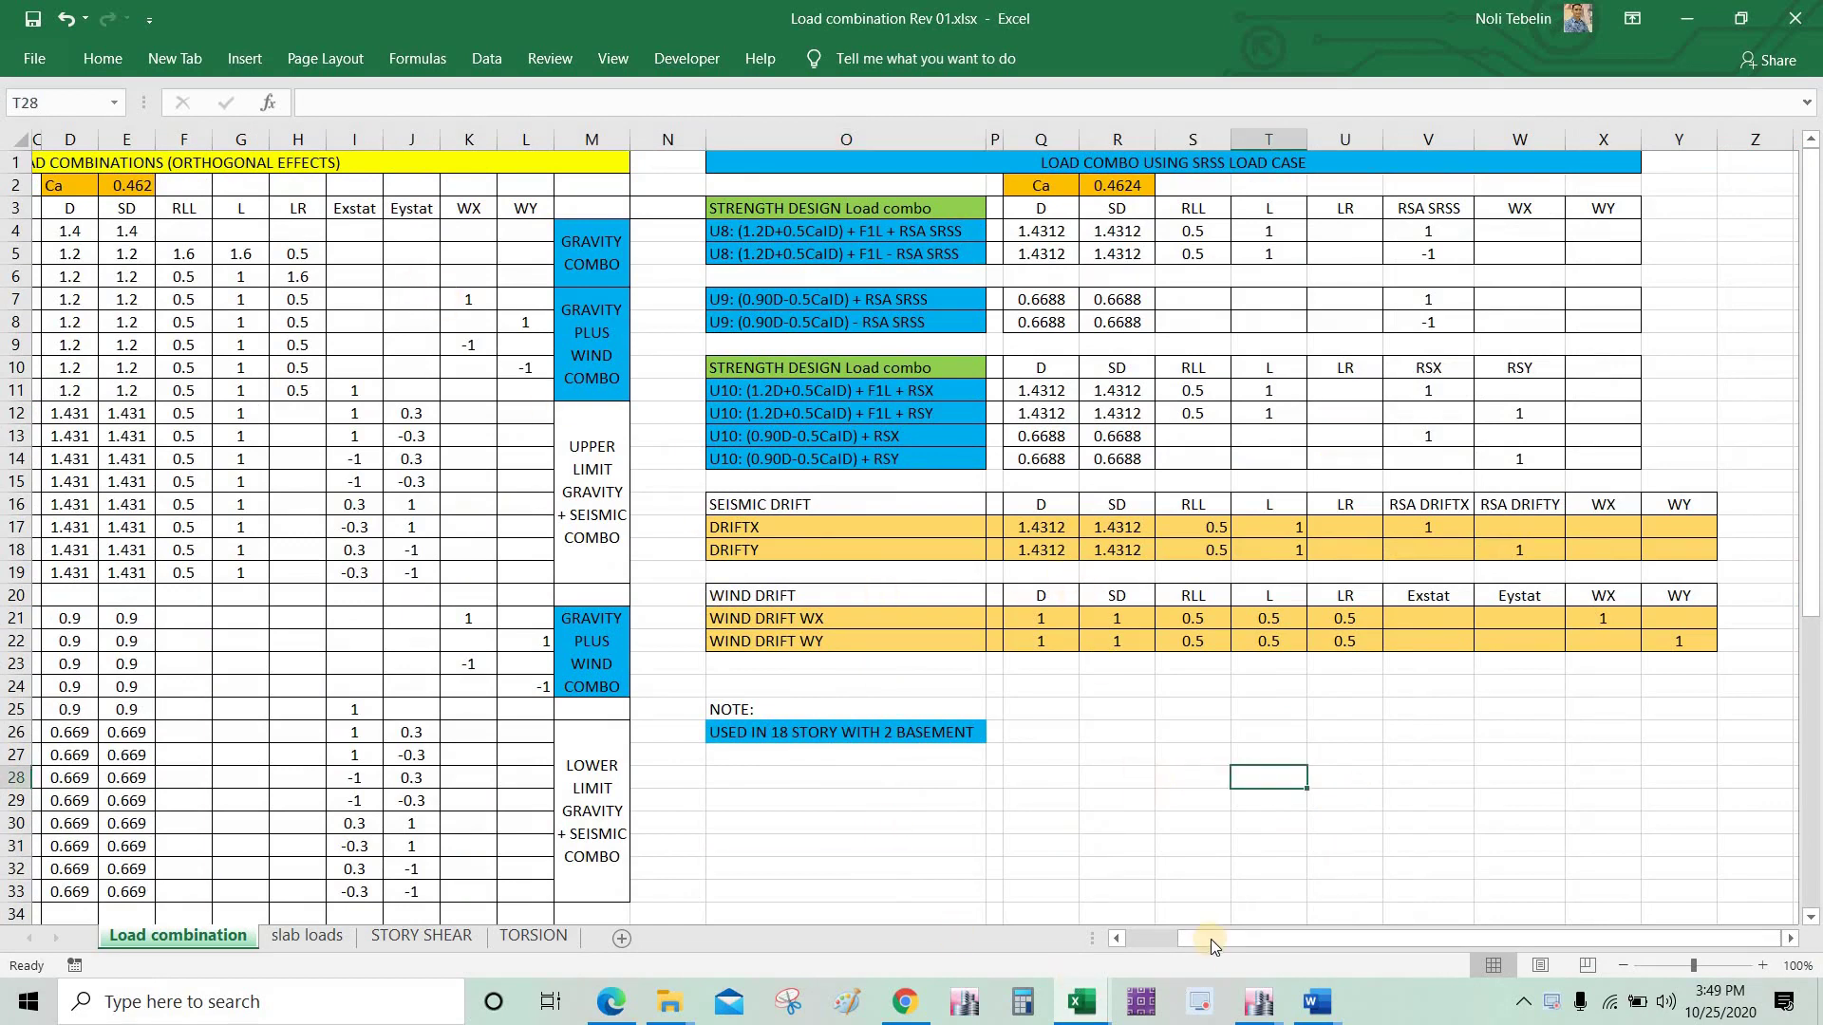
drag(1194, 940, 1092, 935)
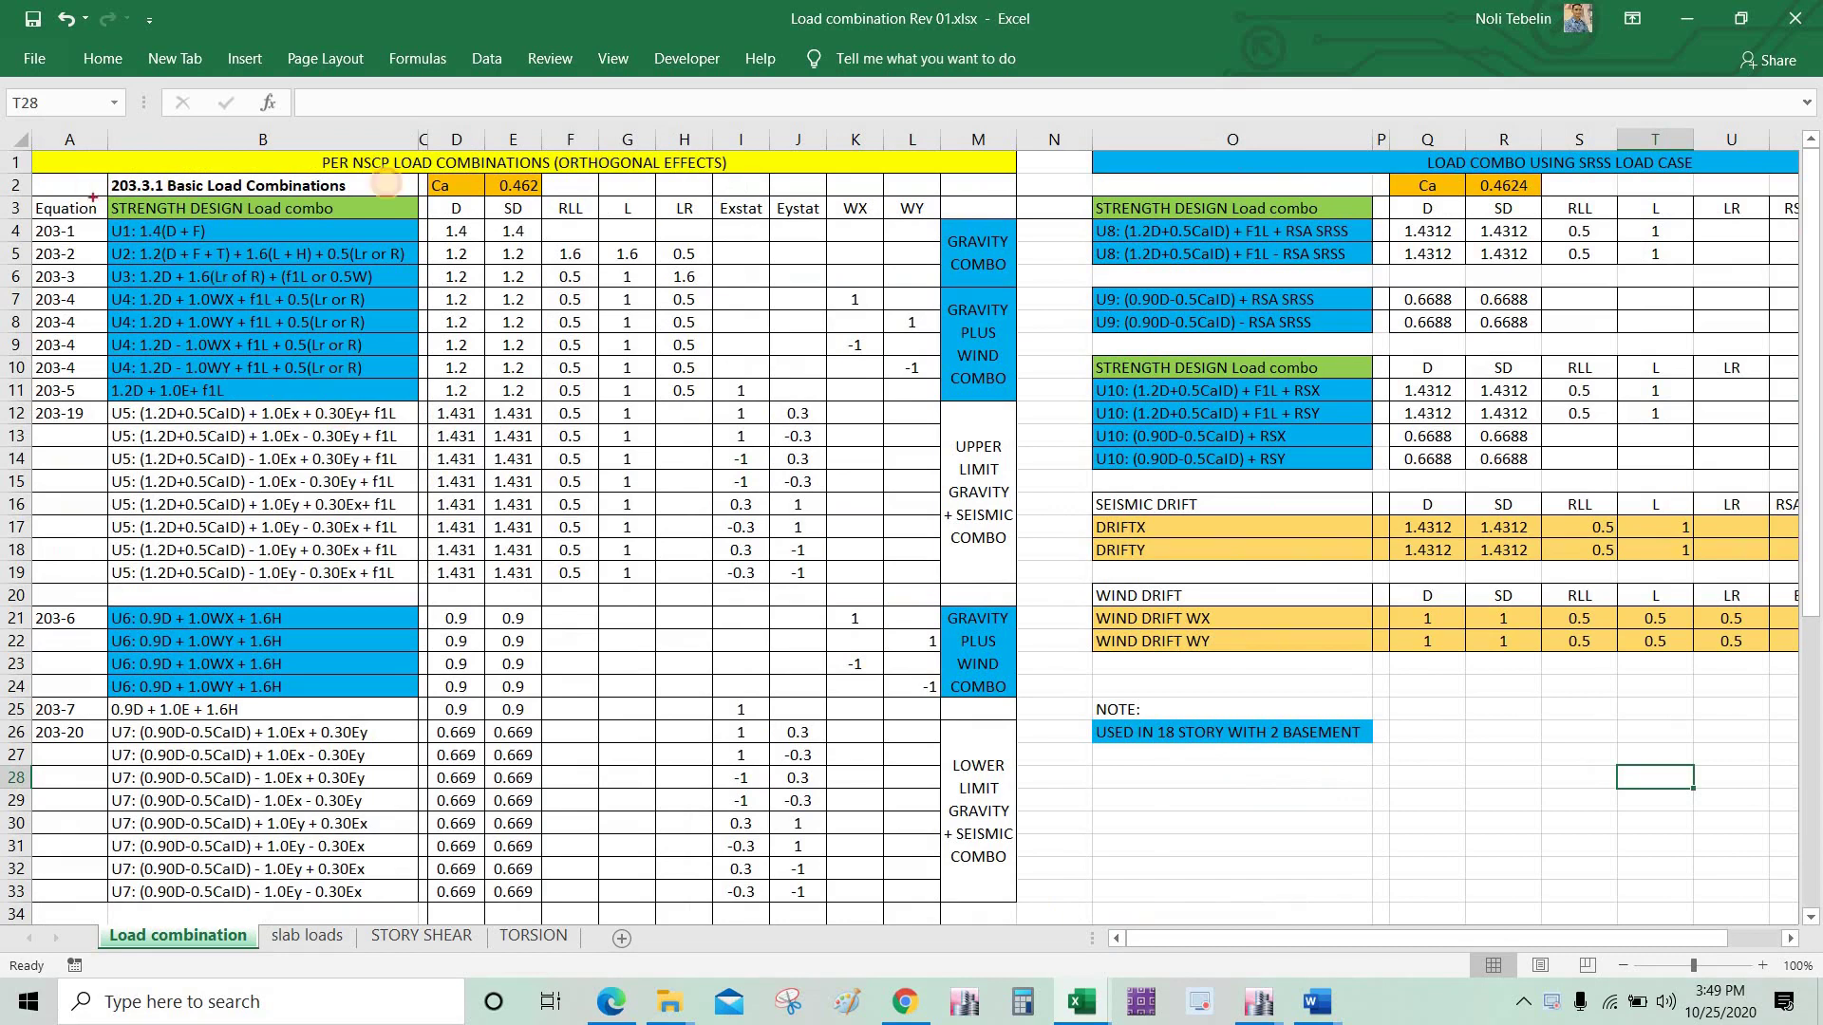
mouse_move(384, 183)
mouse_down()
mouse_move(974, 185)
mouse_move(935, 427)
mouse_move(209, 436)
mouse_up()
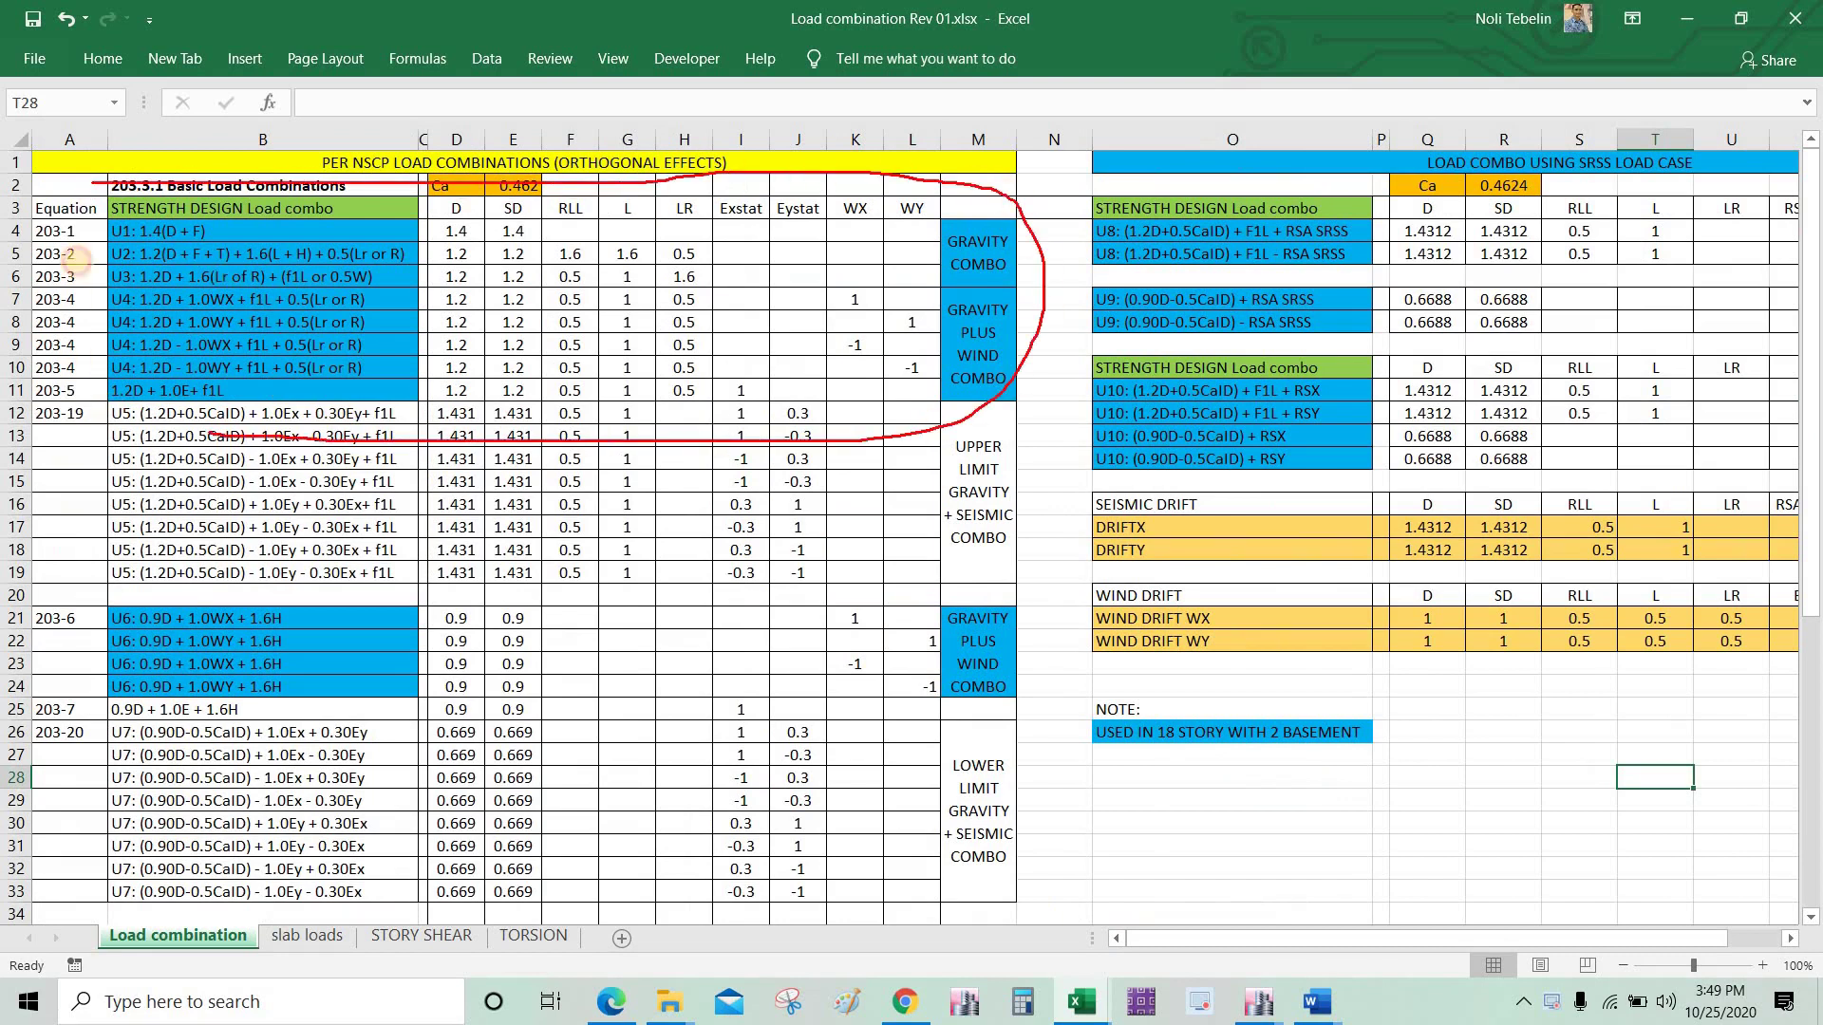
drag(80, 256, 113, 194)
mouse_move(86, 593)
mouse_down()
mouse_move(978, 562)
mouse_move(1016, 700)
mouse_move(142, 703)
mouse_move(95, 614)
mouse_up()
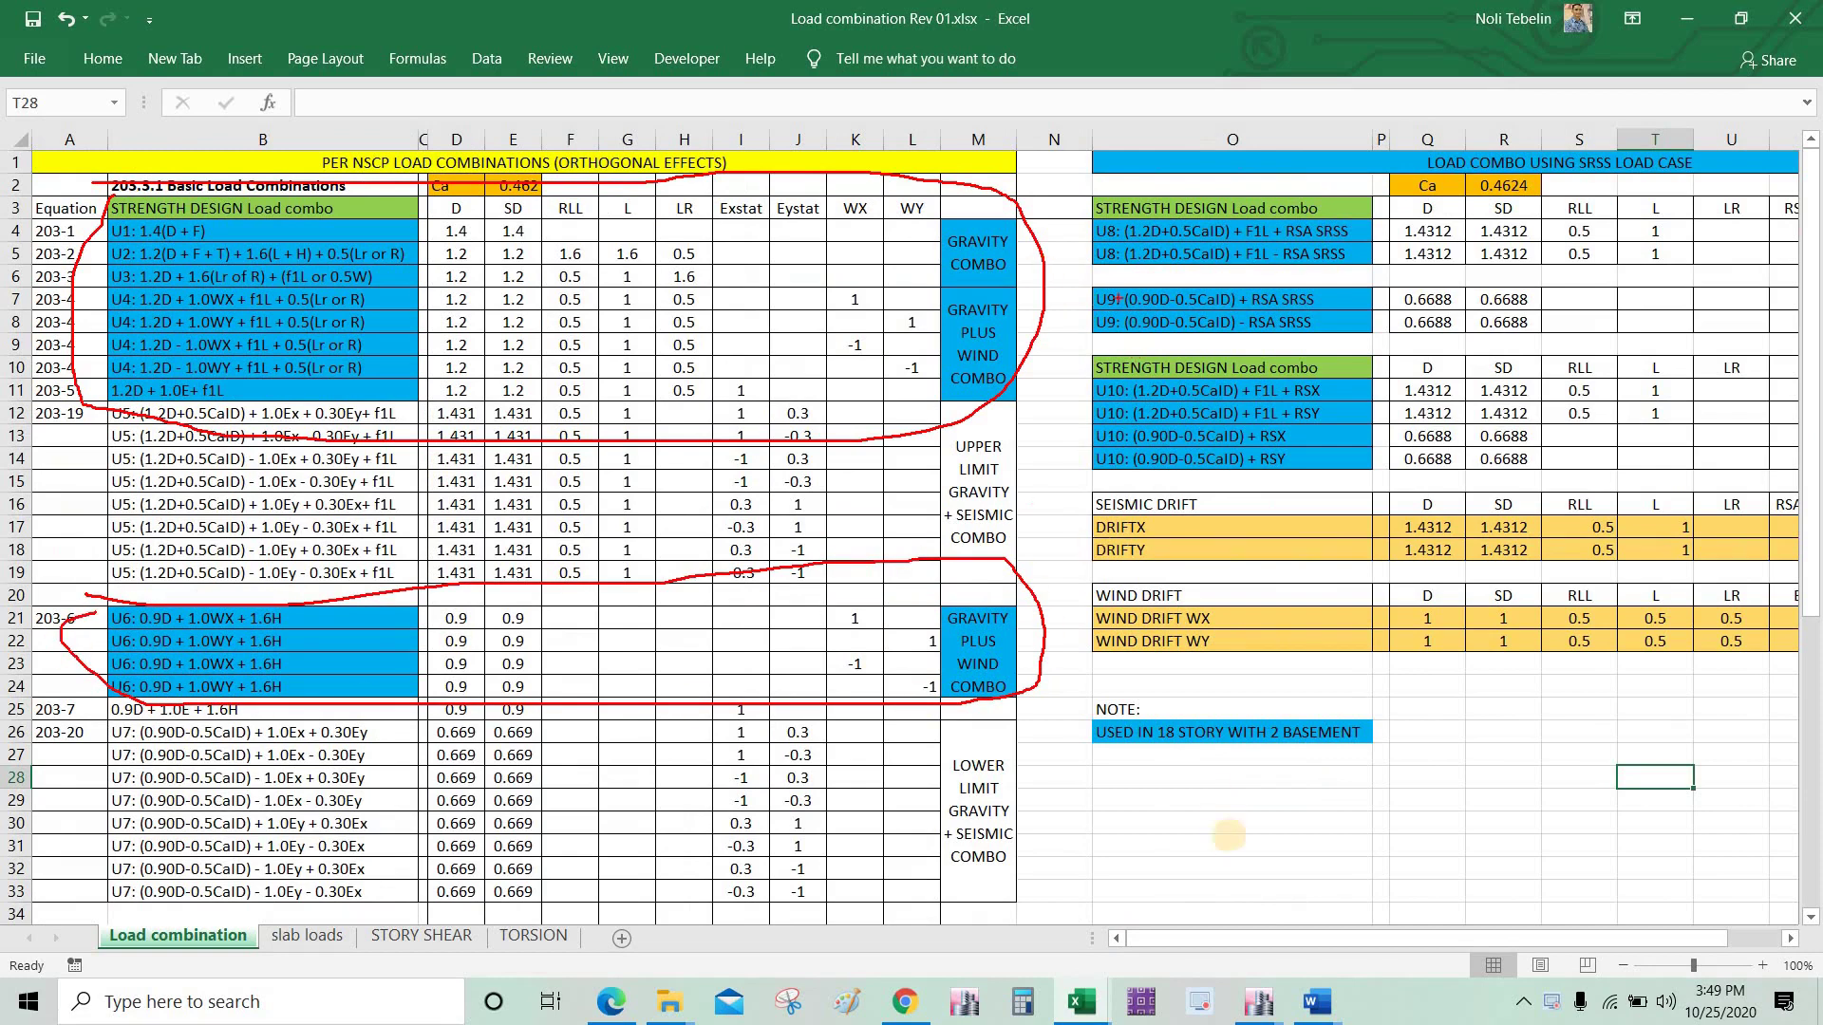
key(Escape)
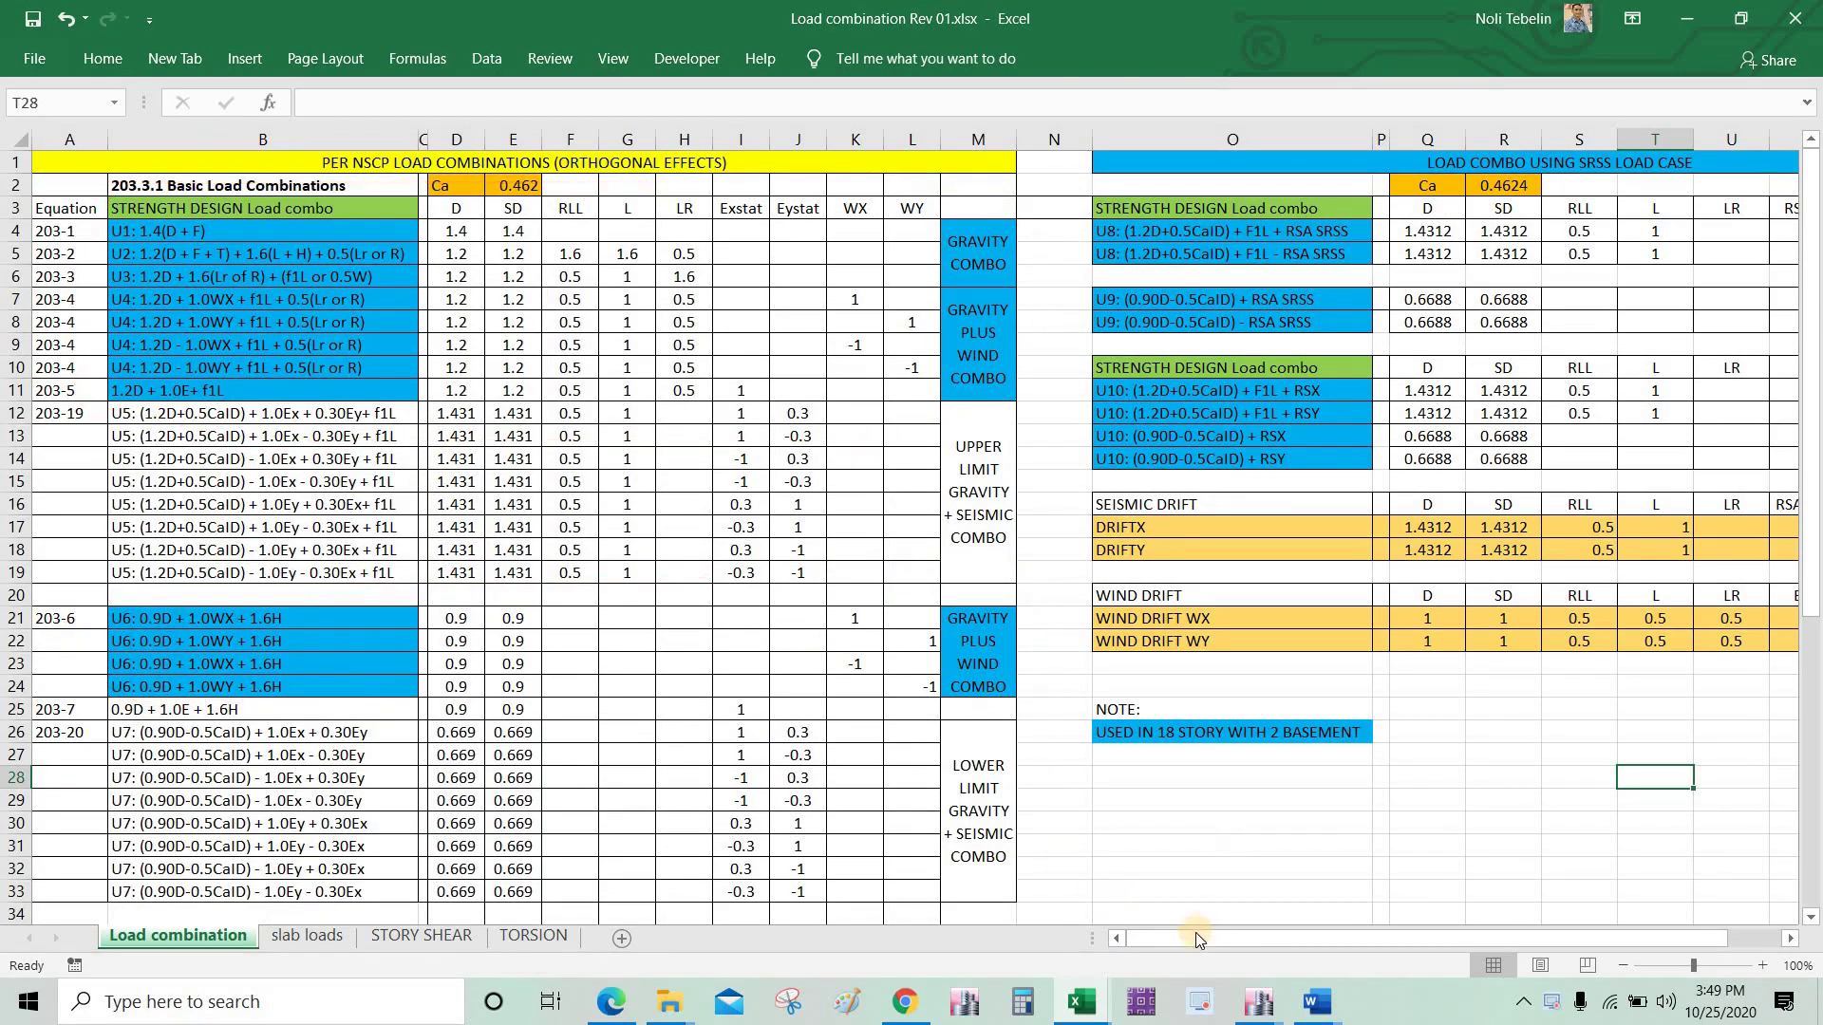
drag(1198, 940, 1248, 845)
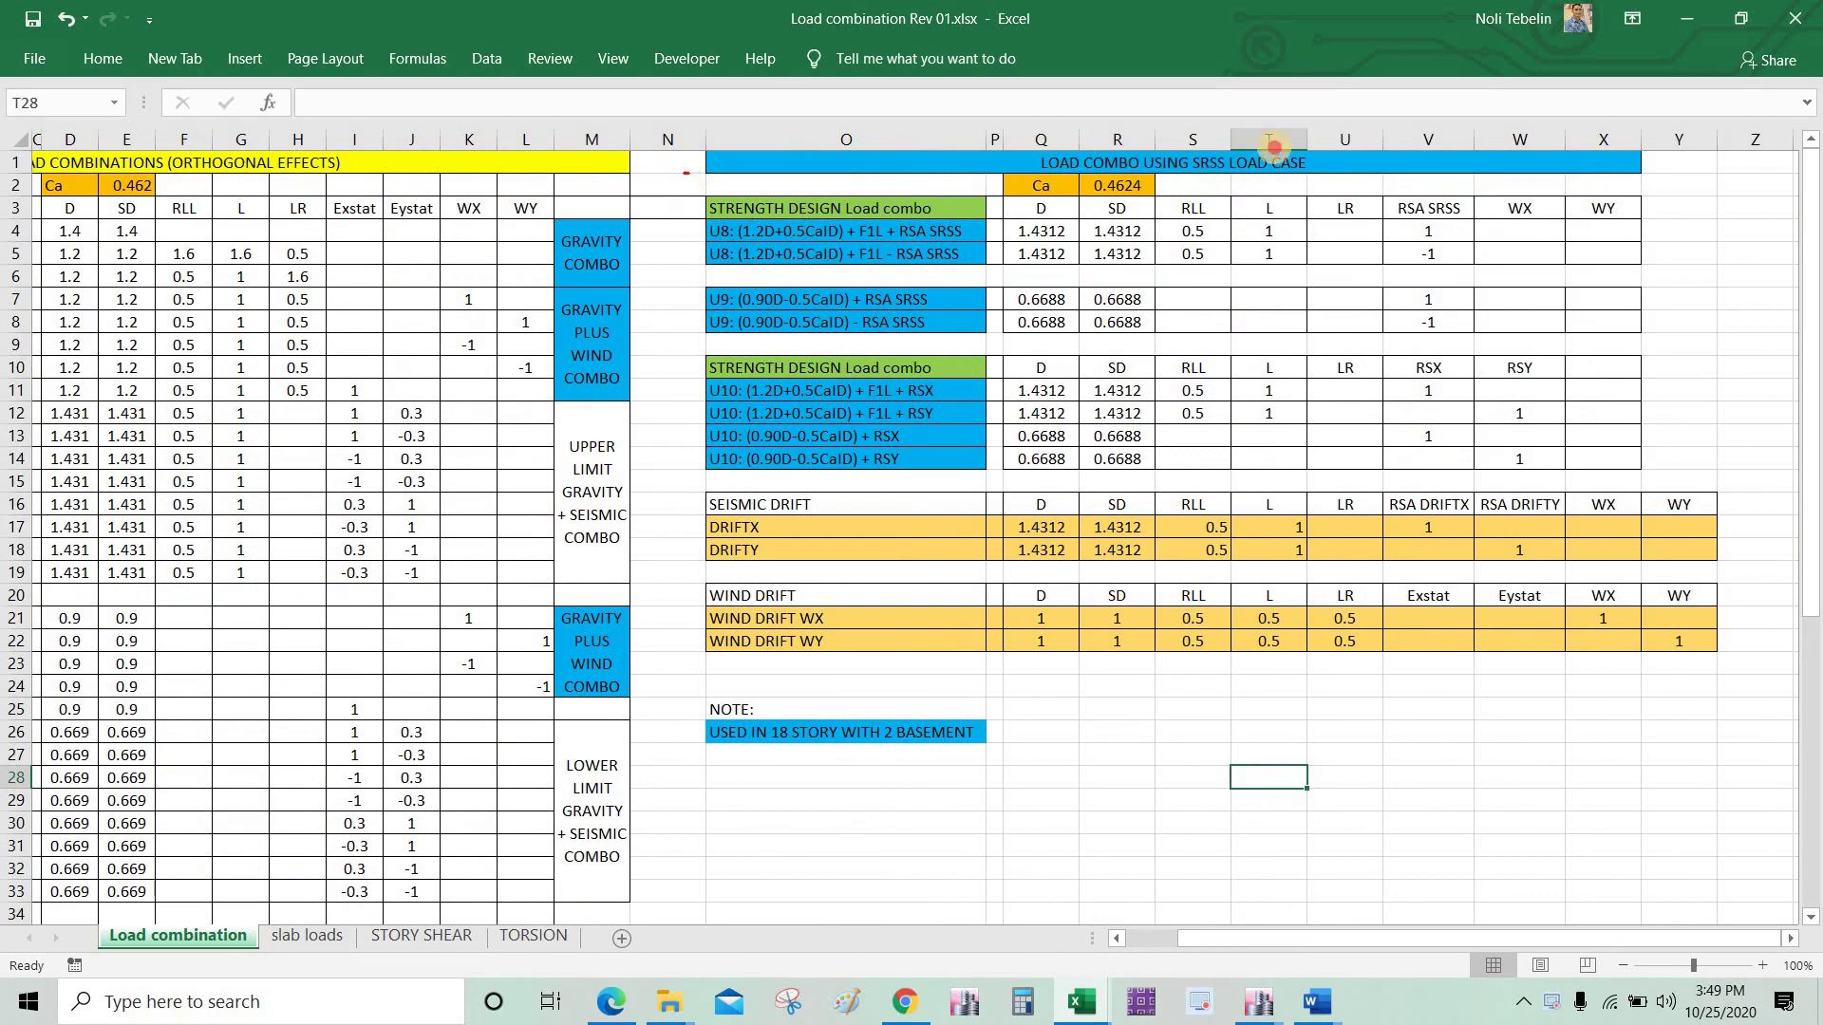
mouse_move(1272, 147)
mouse_down()
mouse_move(1613, 171)
mouse_move(1637, 432)
mouse_move(949, 482)
mouse_move(612, 313)
mouse_move(706, 154)
mouse_up()
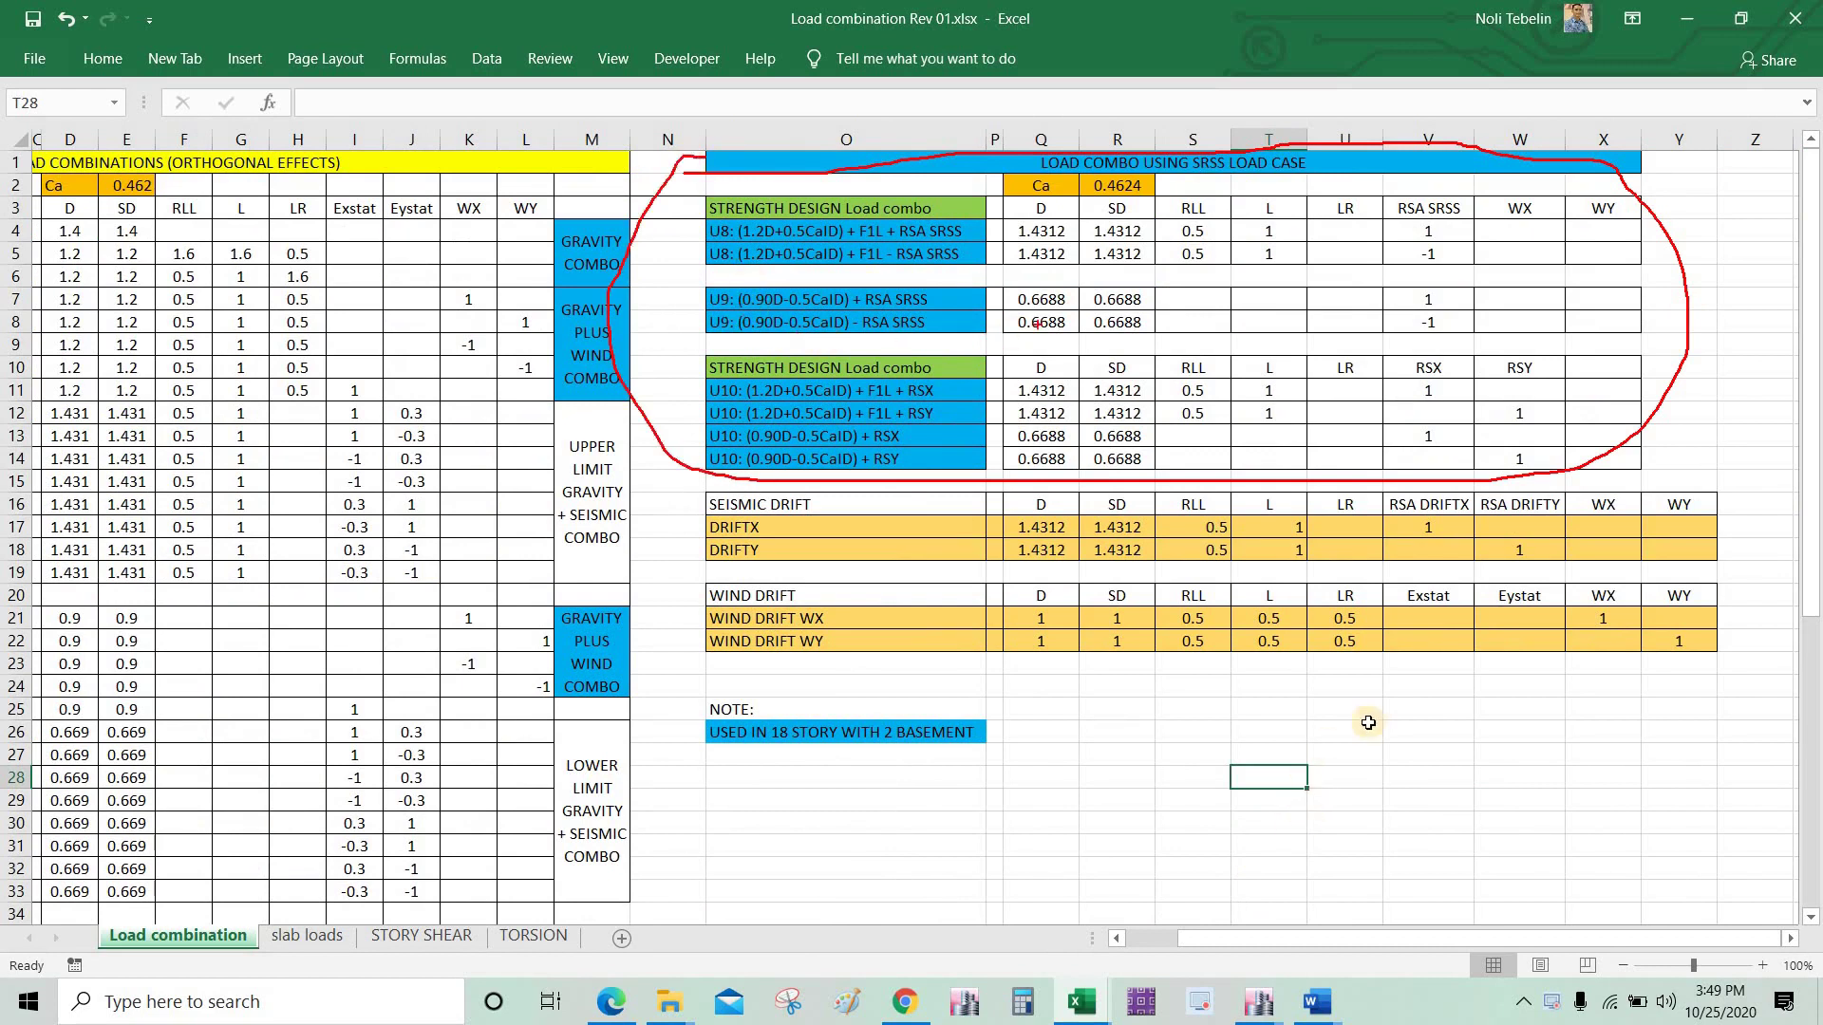
key(Escape)
click(1127, 189)
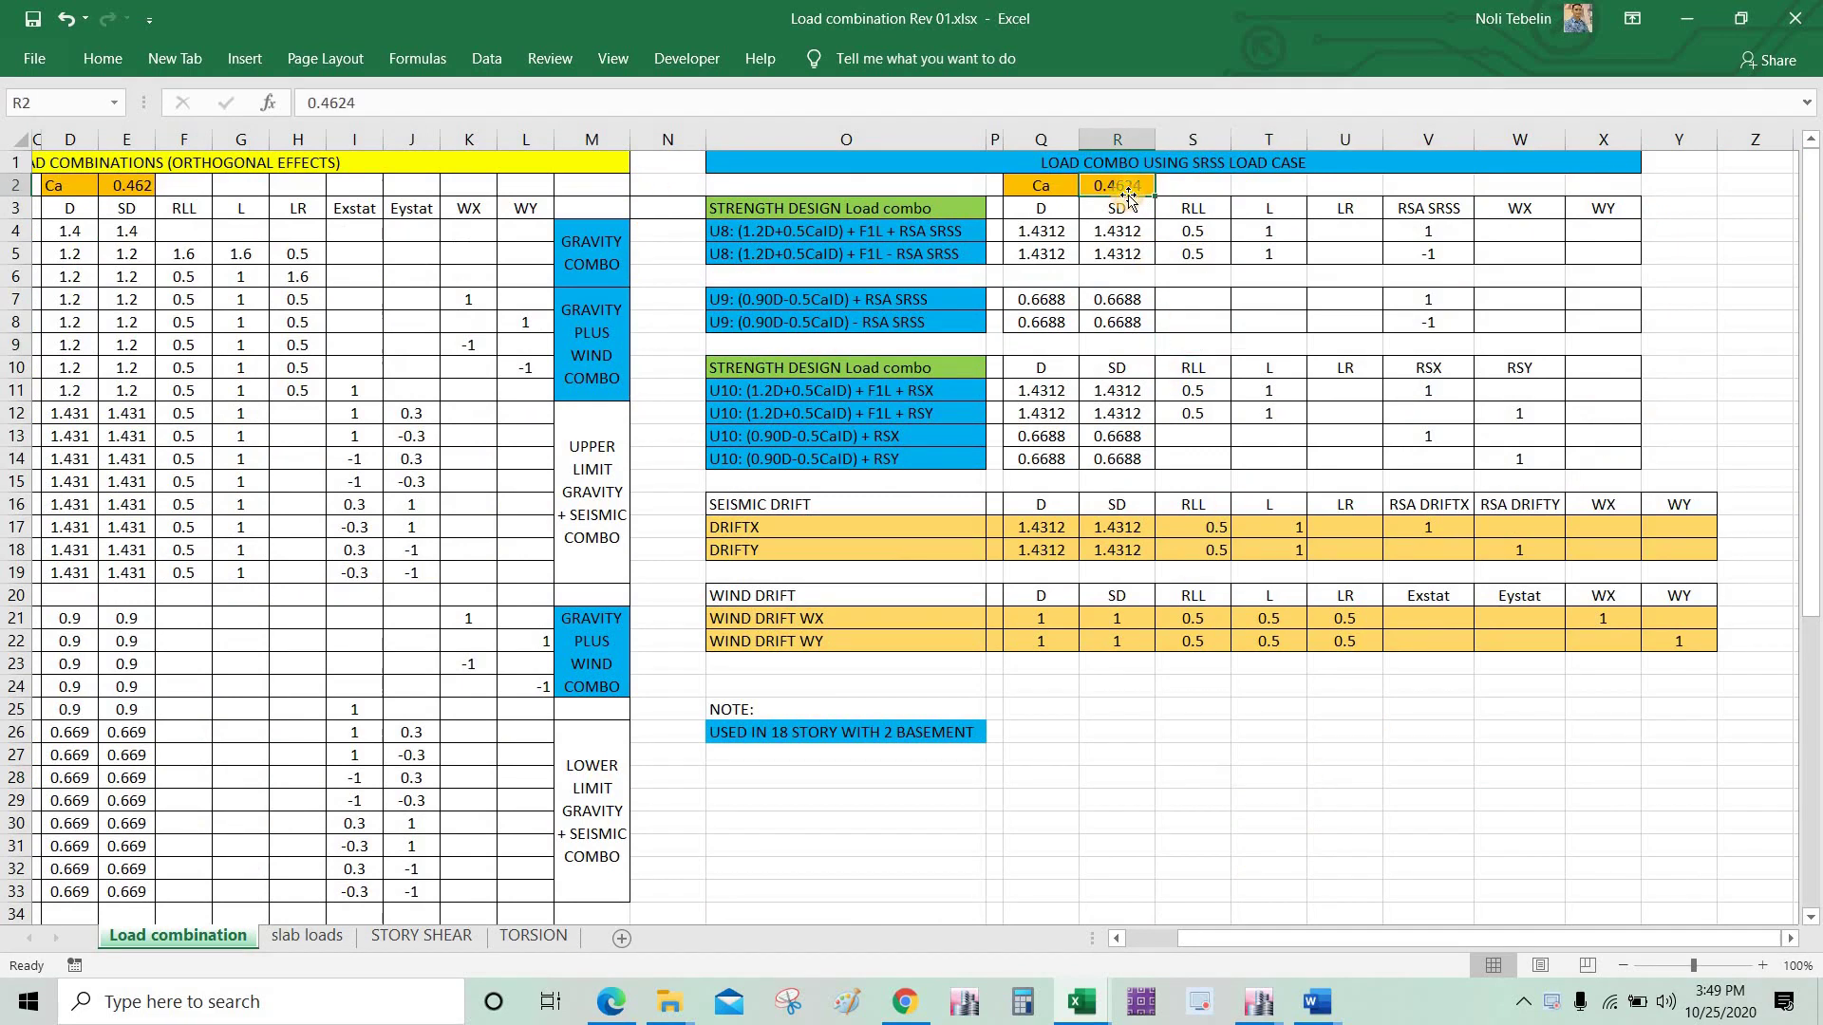
click(430, 97)
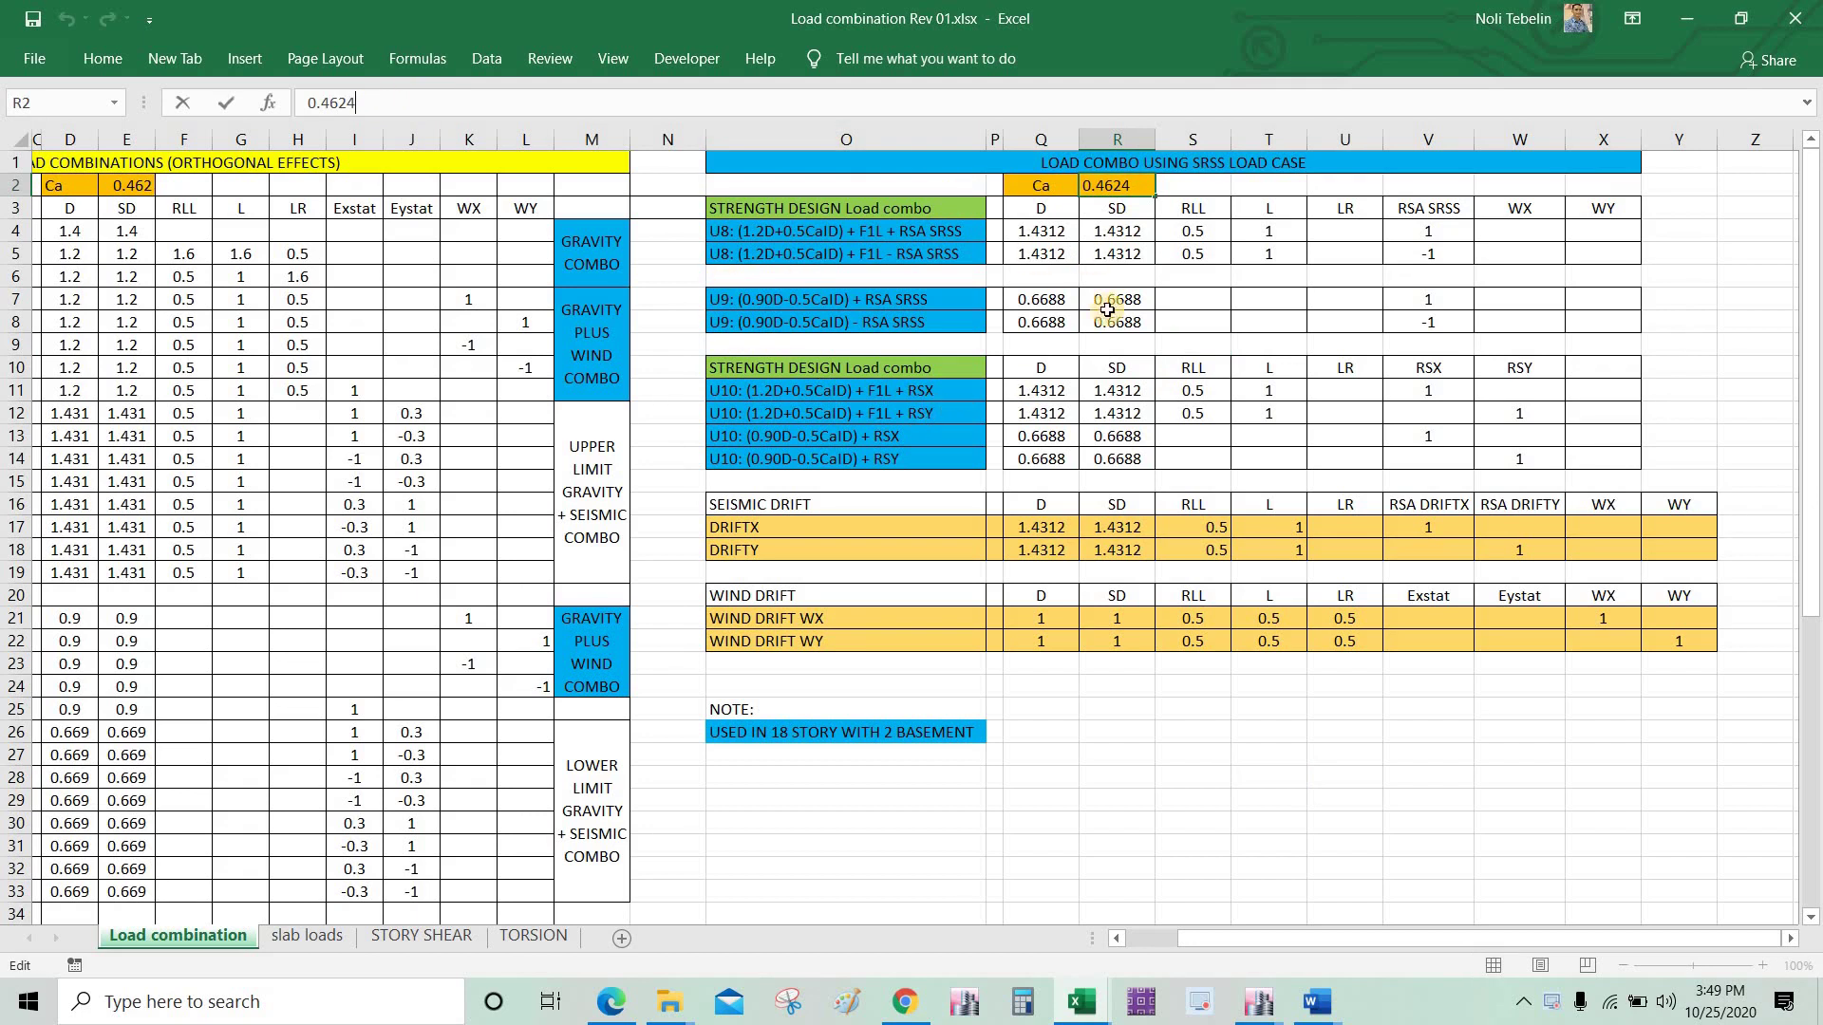
key(Escape)
double_click(1053, 230)
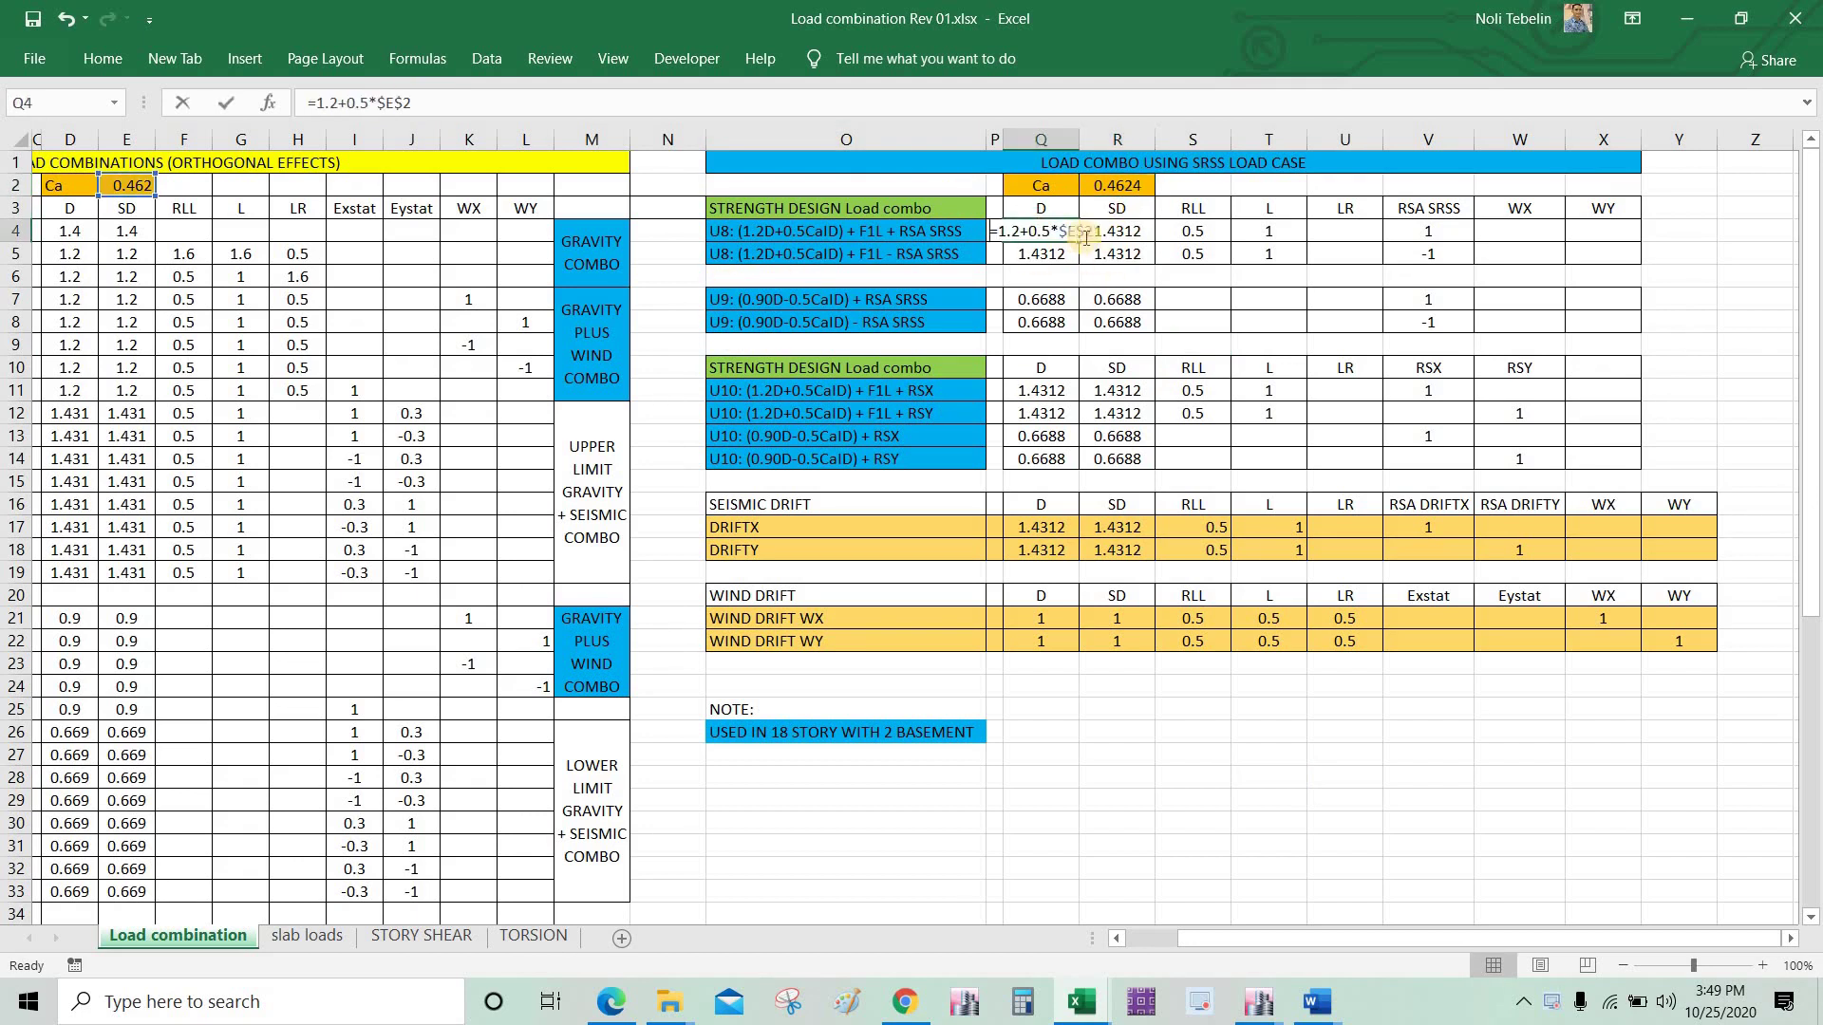
key(Tab)
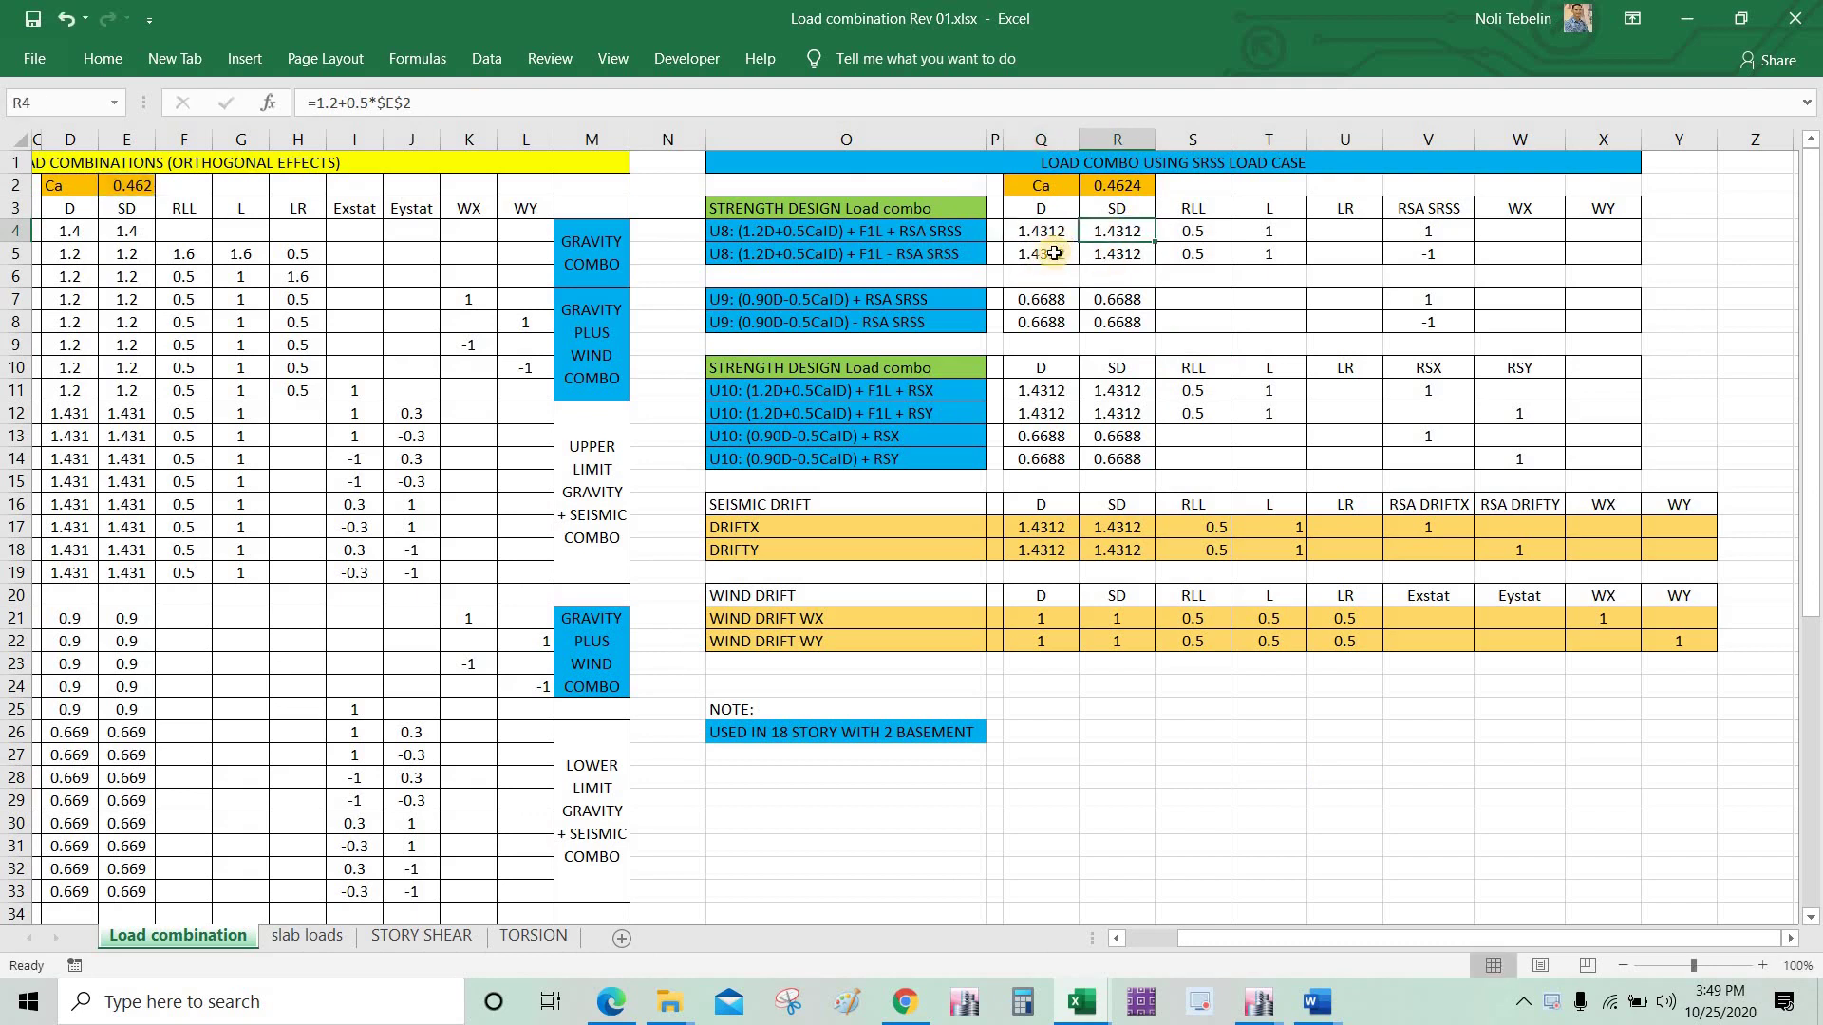
click(1039, 299)
double_click(1040, 299)
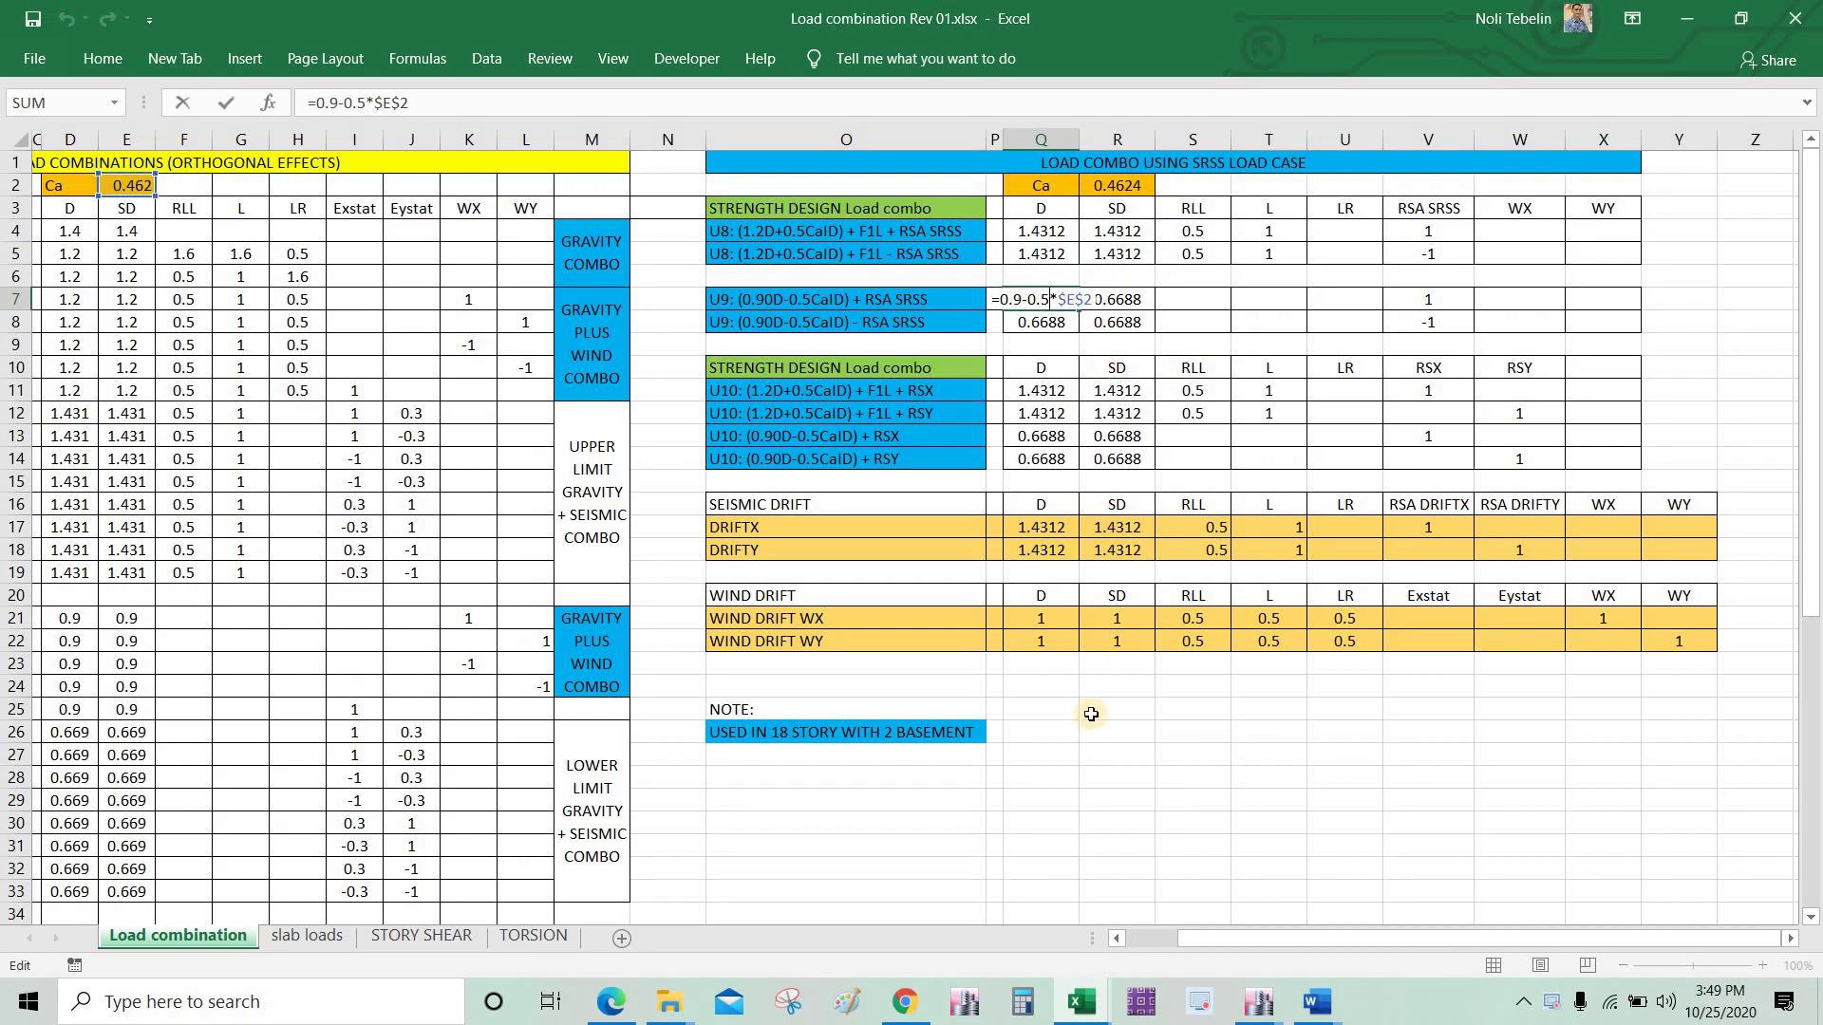
key(Escape)
click(905, 1001)
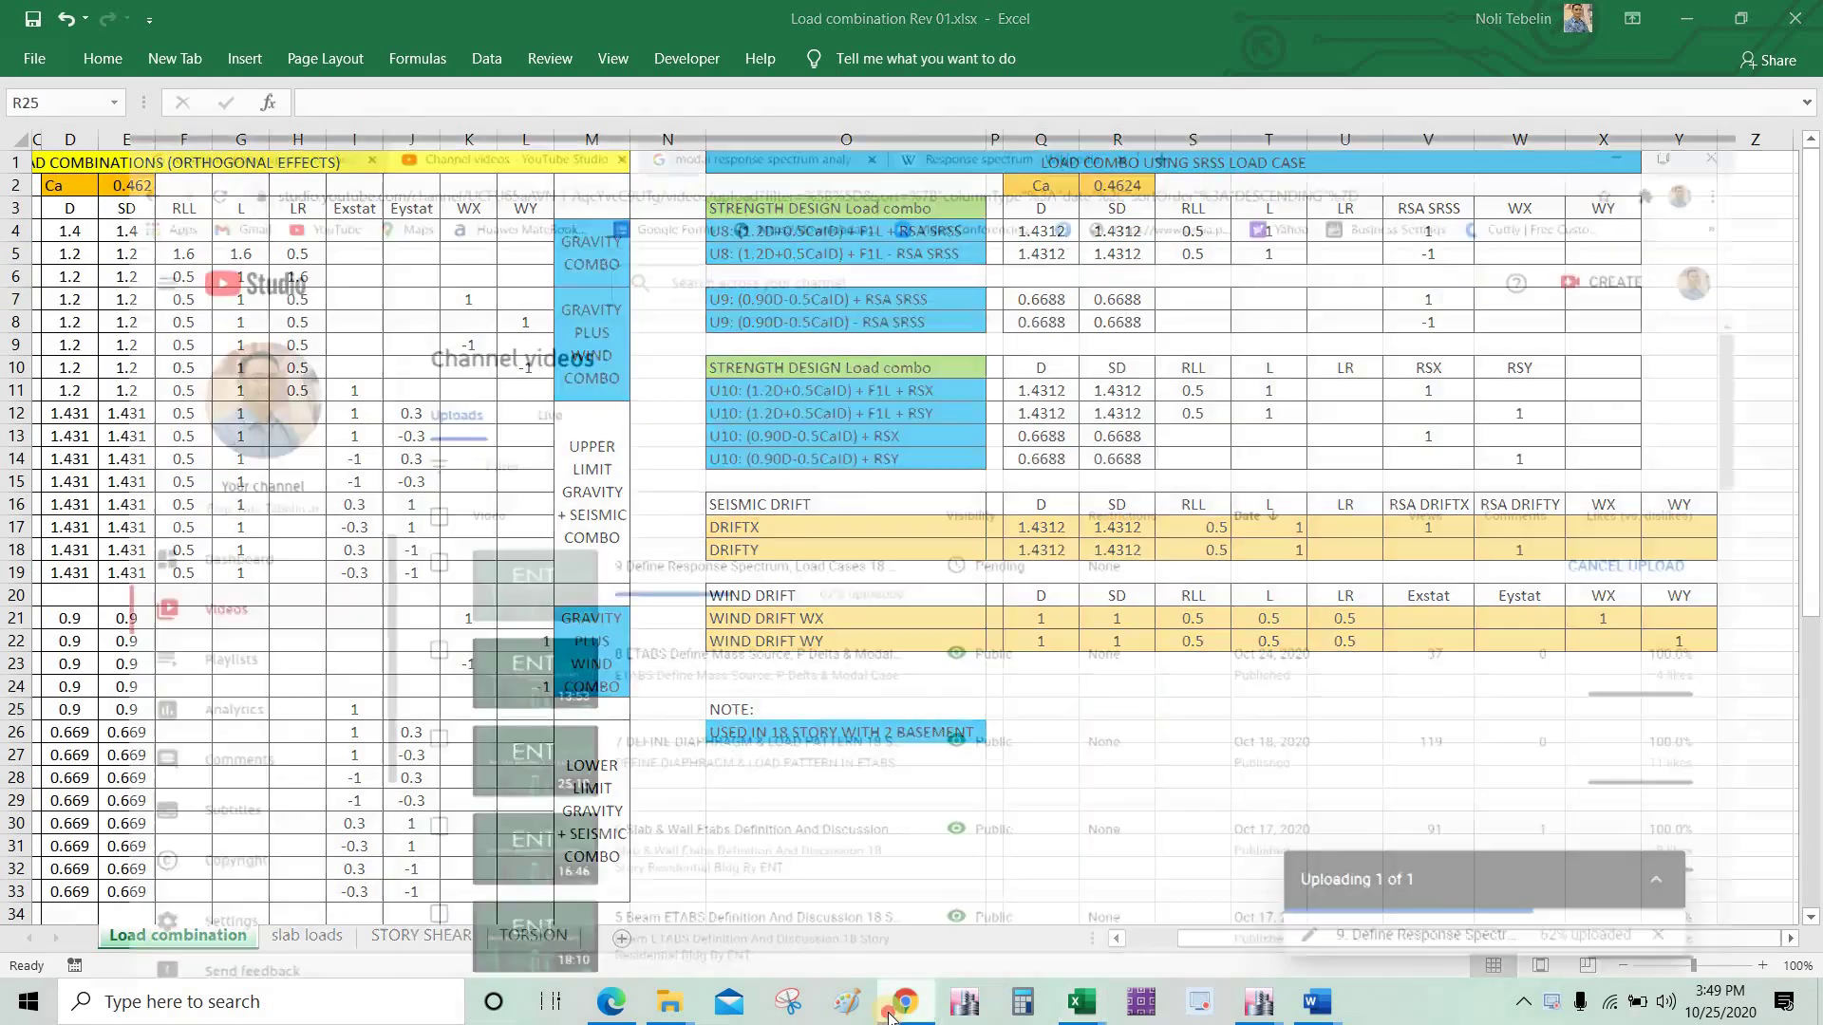
click(1081, 1004)
mouse_move(1259, 1002)
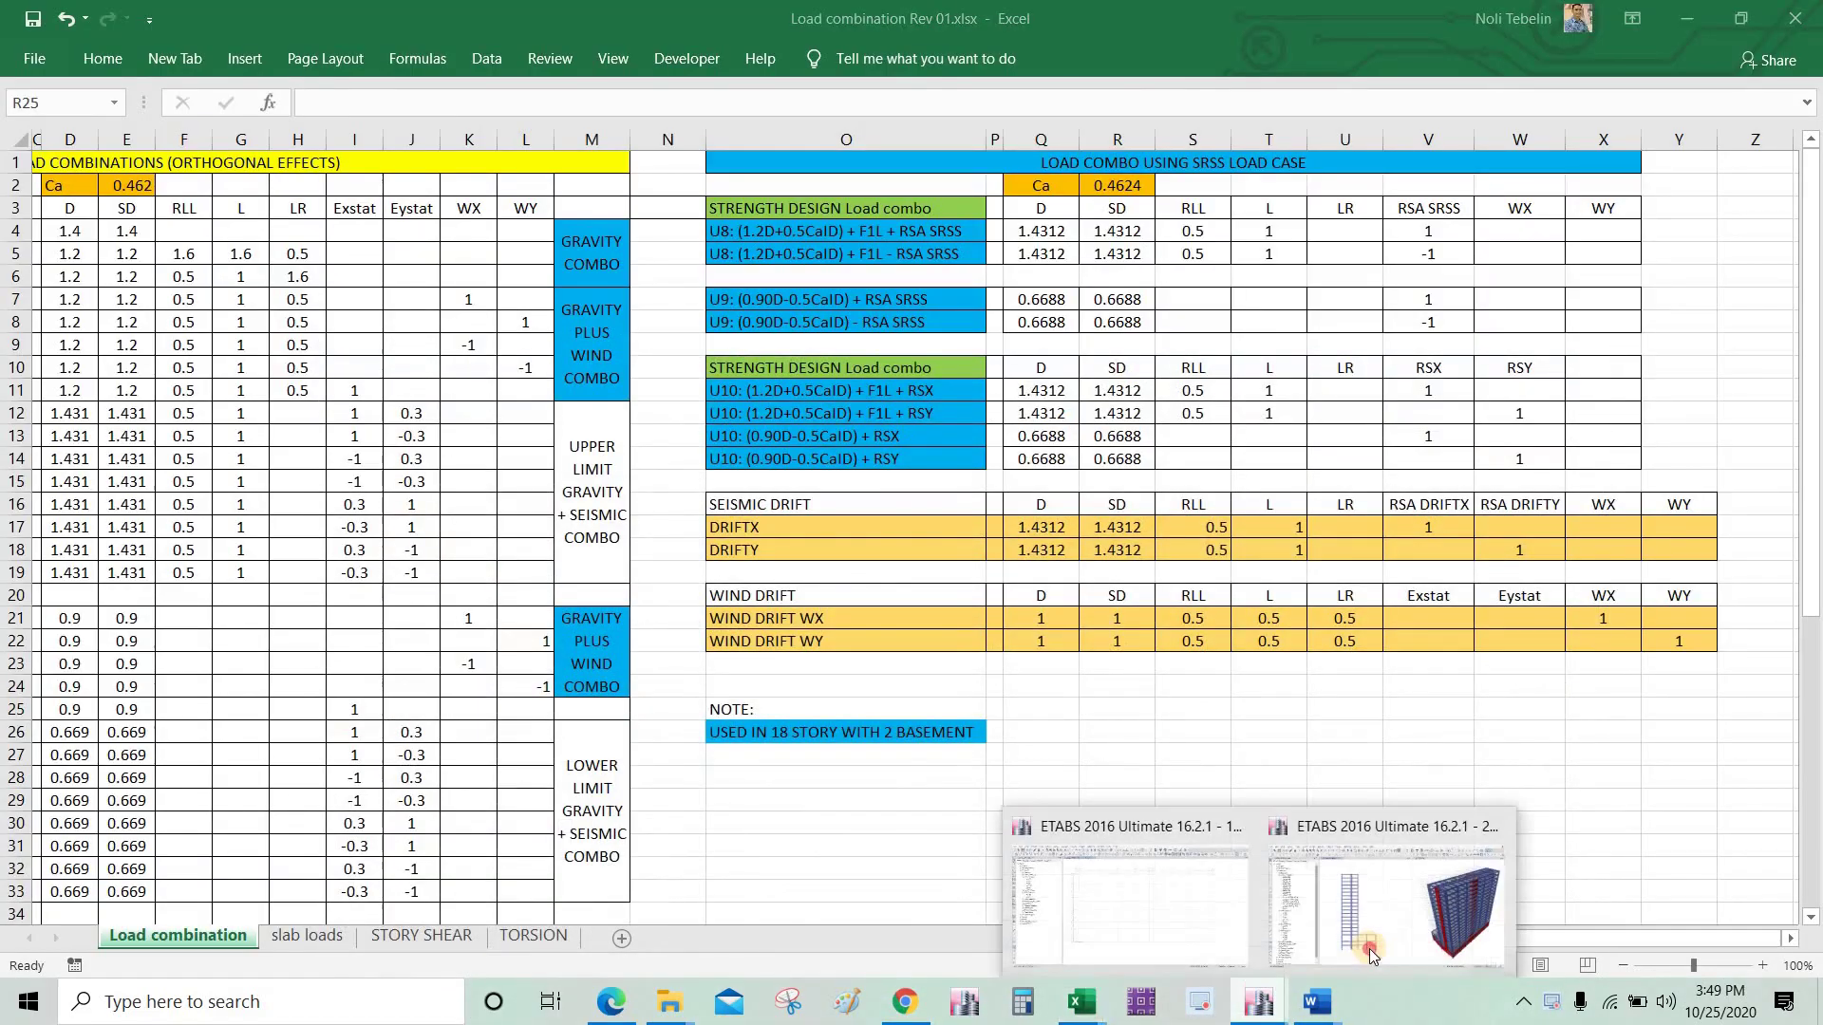
Step: Hide the BASE SHEAR and Load combination workbooks to reach the Rev00 ETABS model
click(1155, 829)
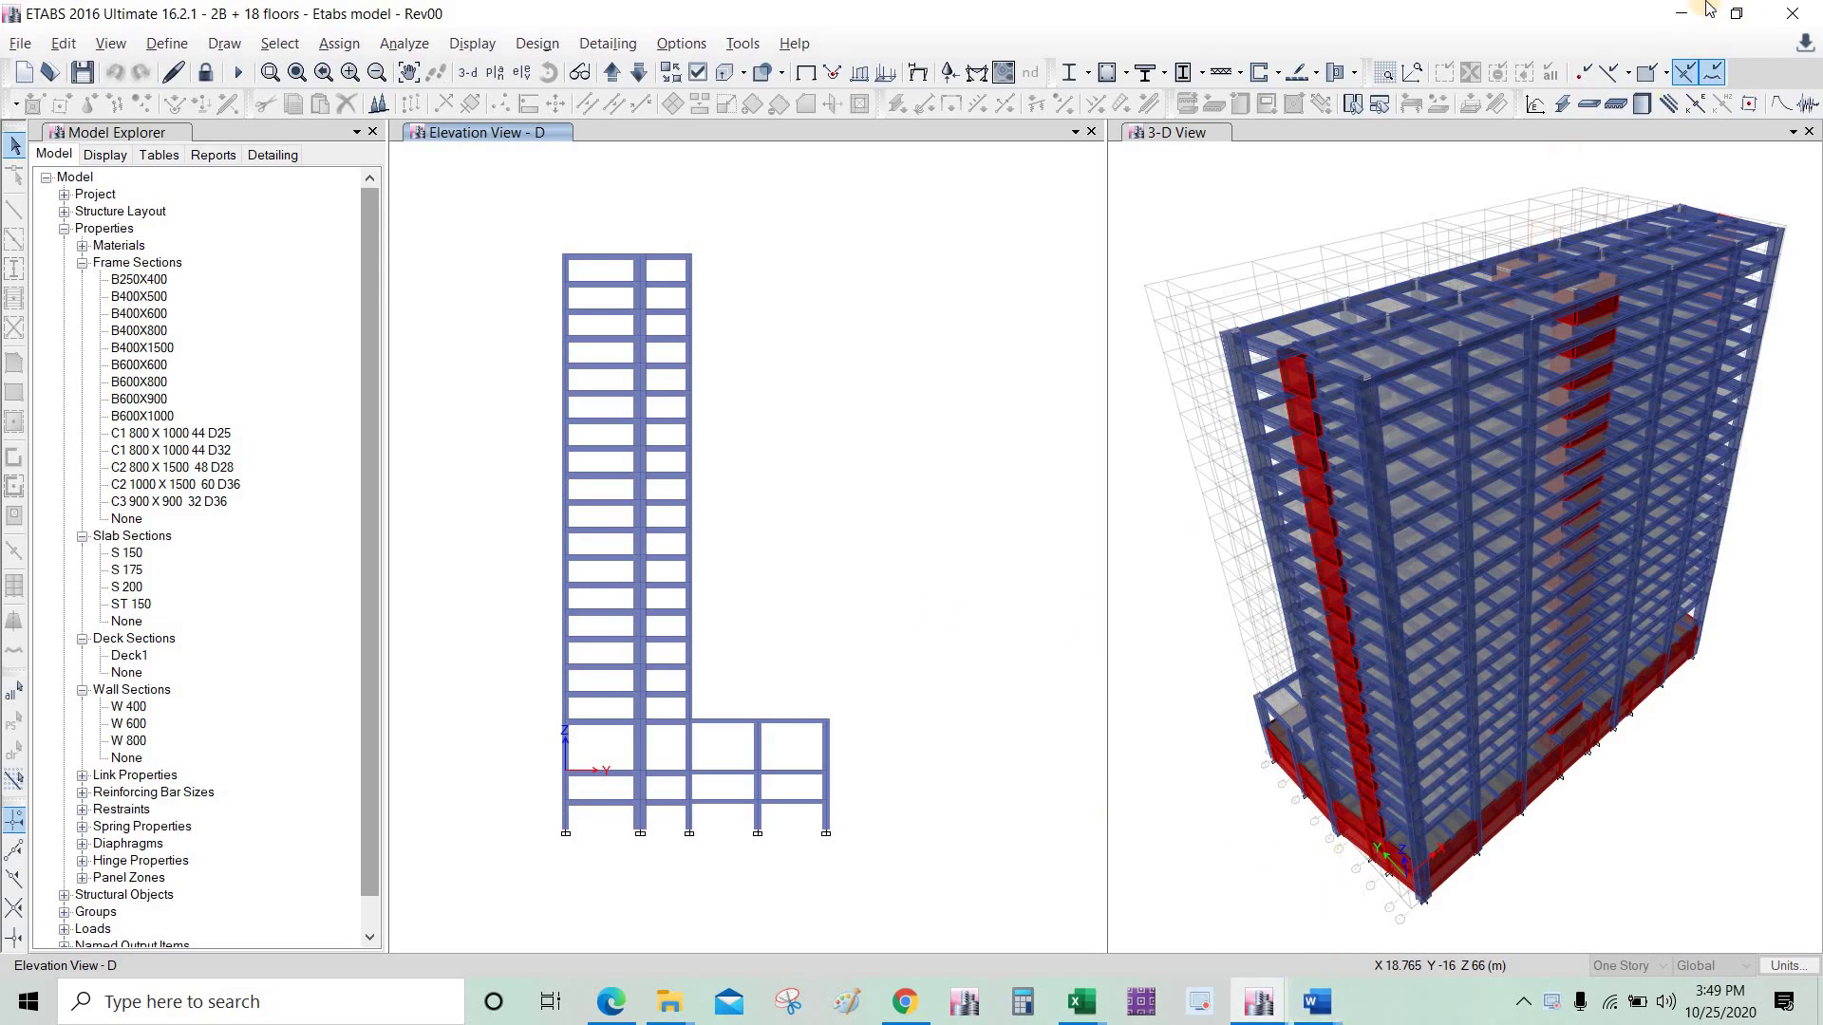
mouse_move(1087, 1008)
click(1011, 916)
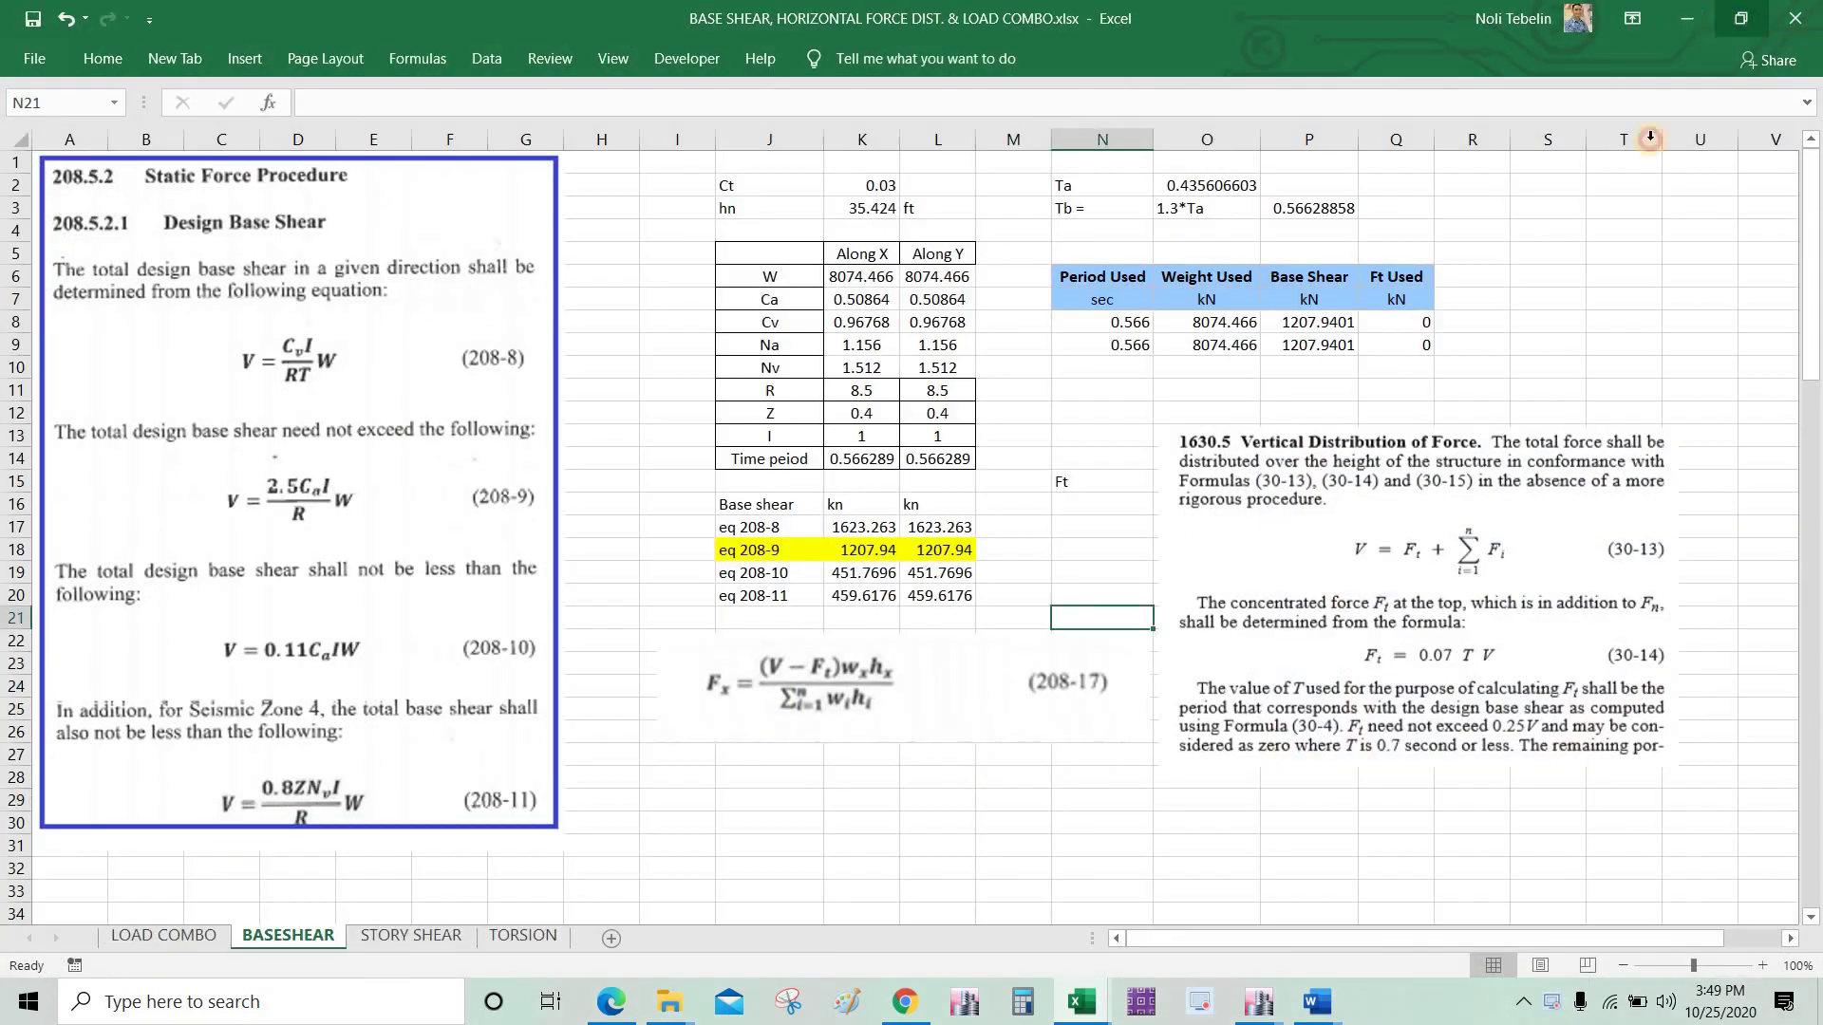
click(1700, 23)
click(1708, 22)
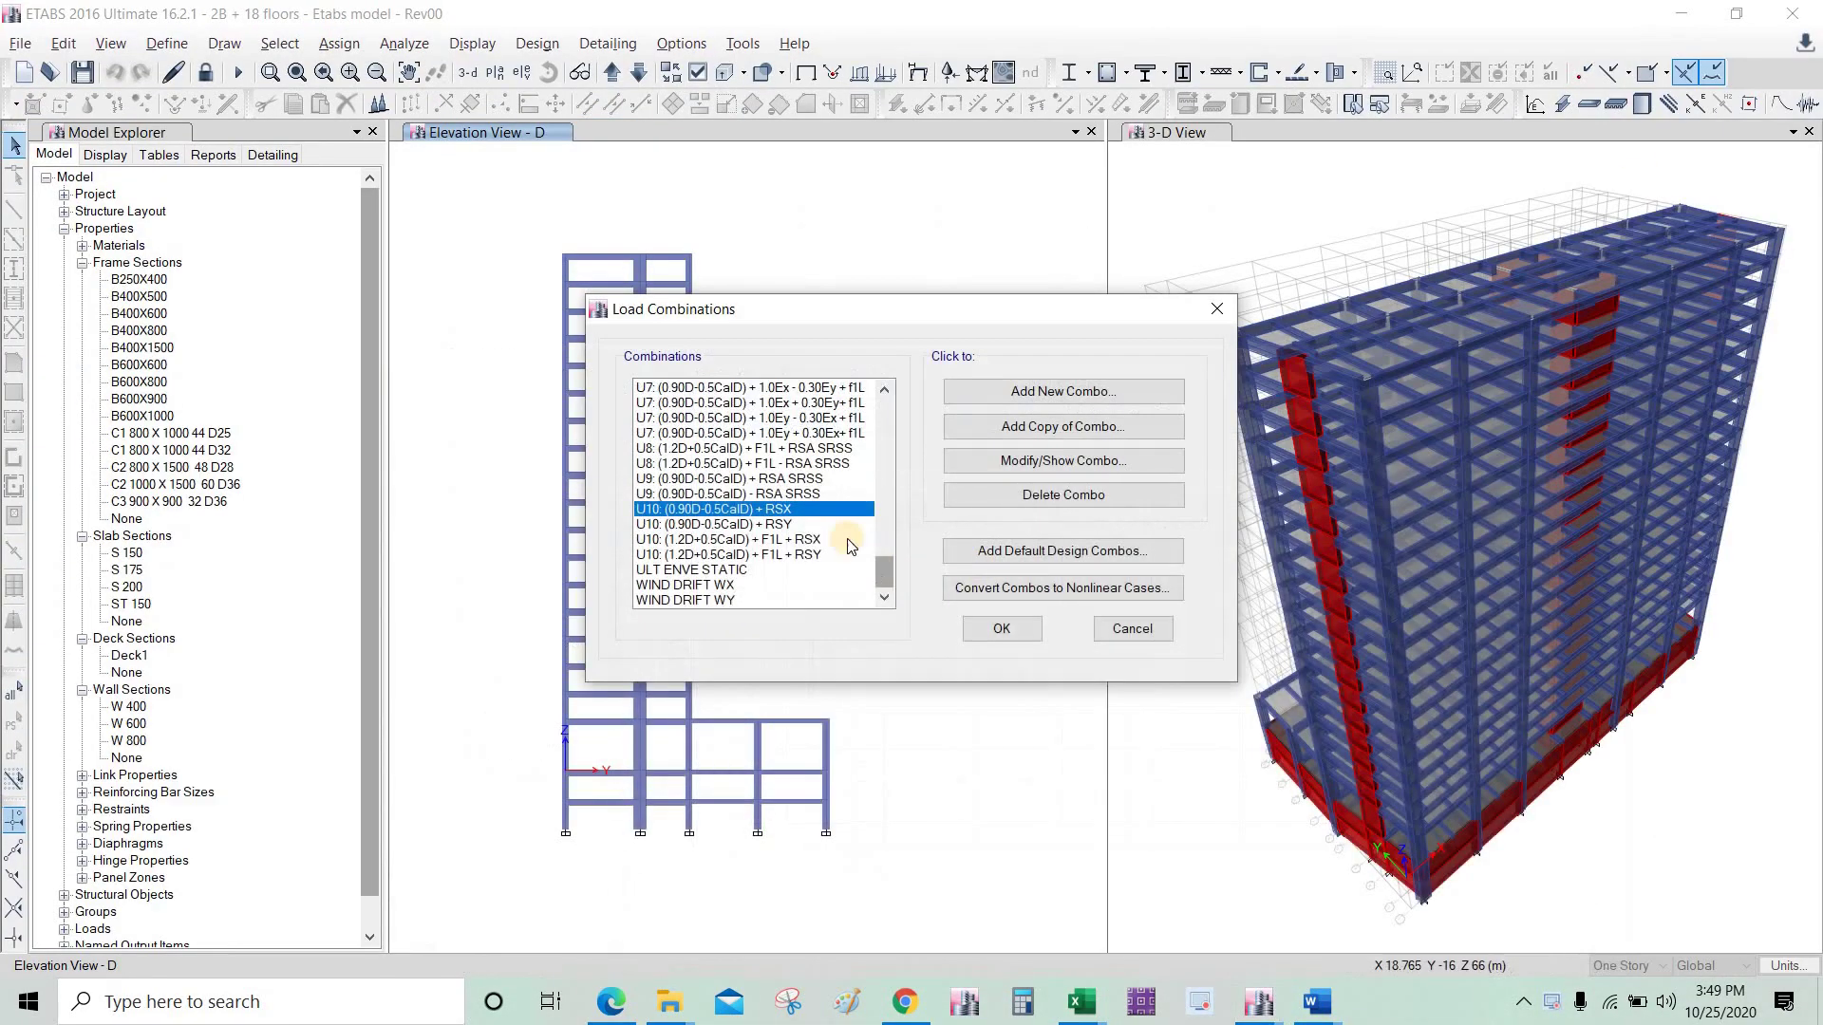
Step: Scroll the Load Combinations list and select the U1: 1.4(D + F) combination
scroll(822, 482, up, 12)
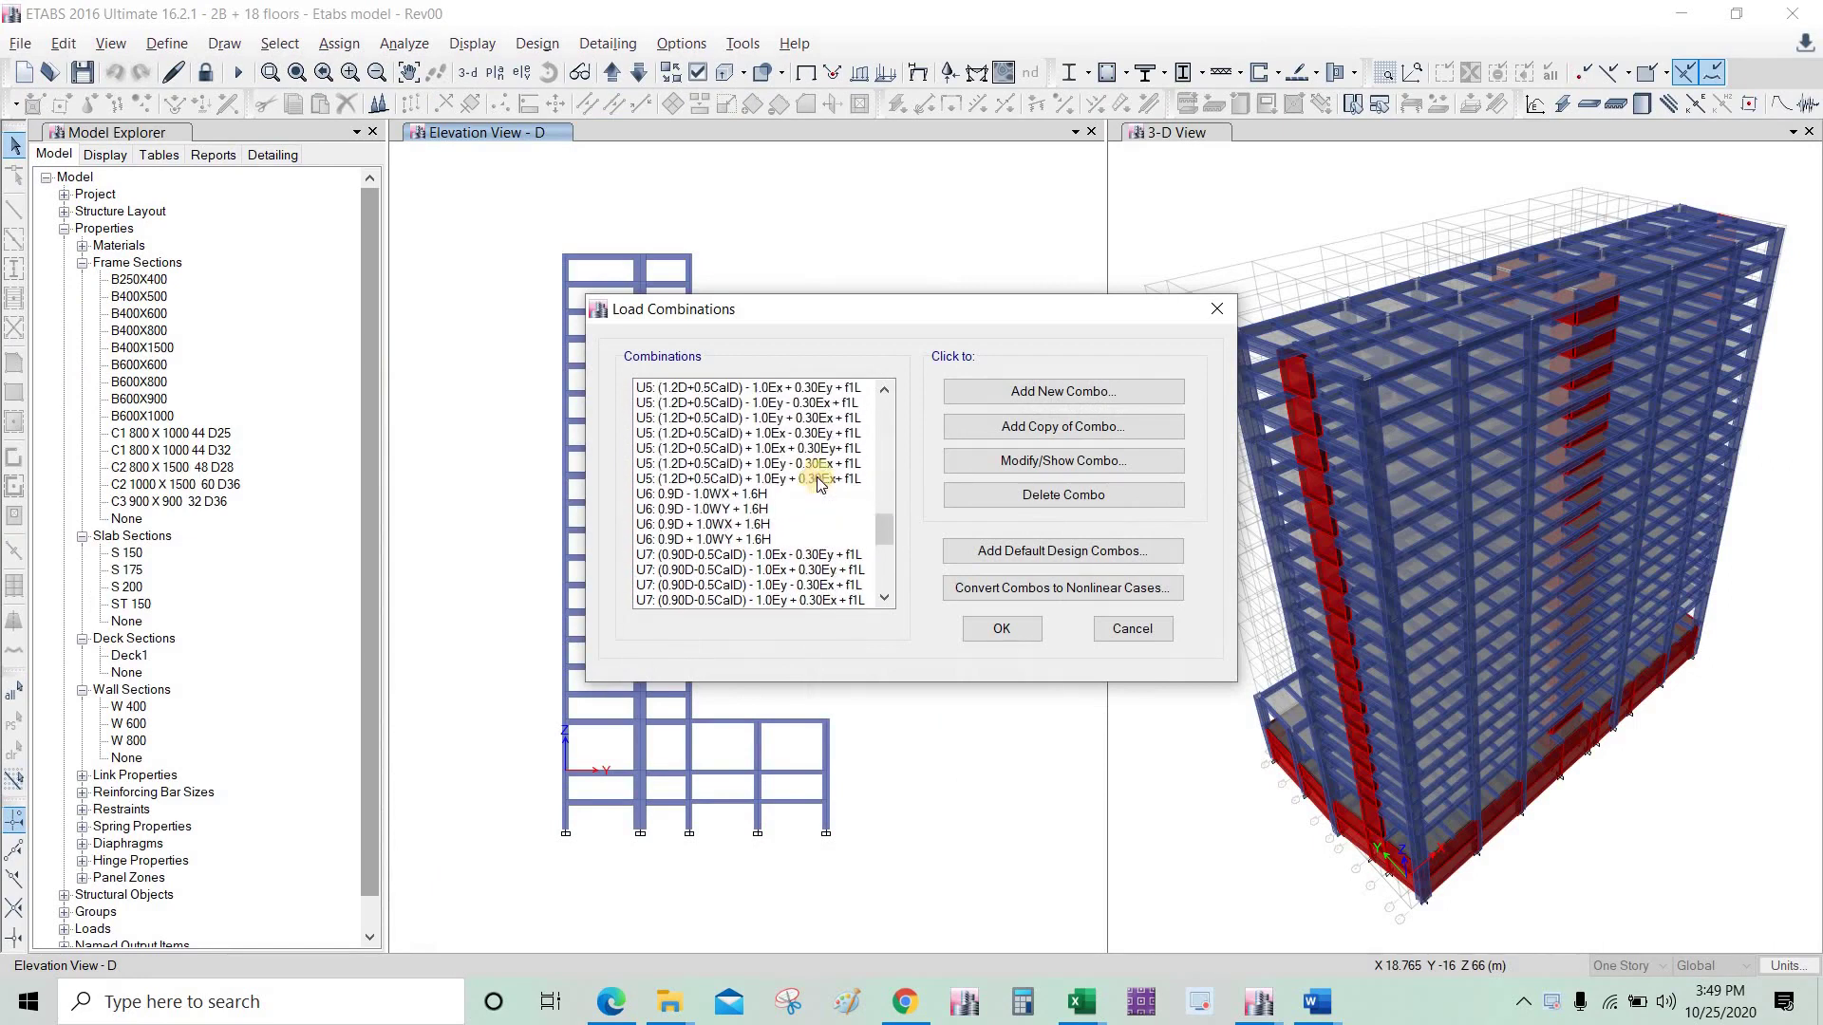
scroll(836, 470, up, 14)
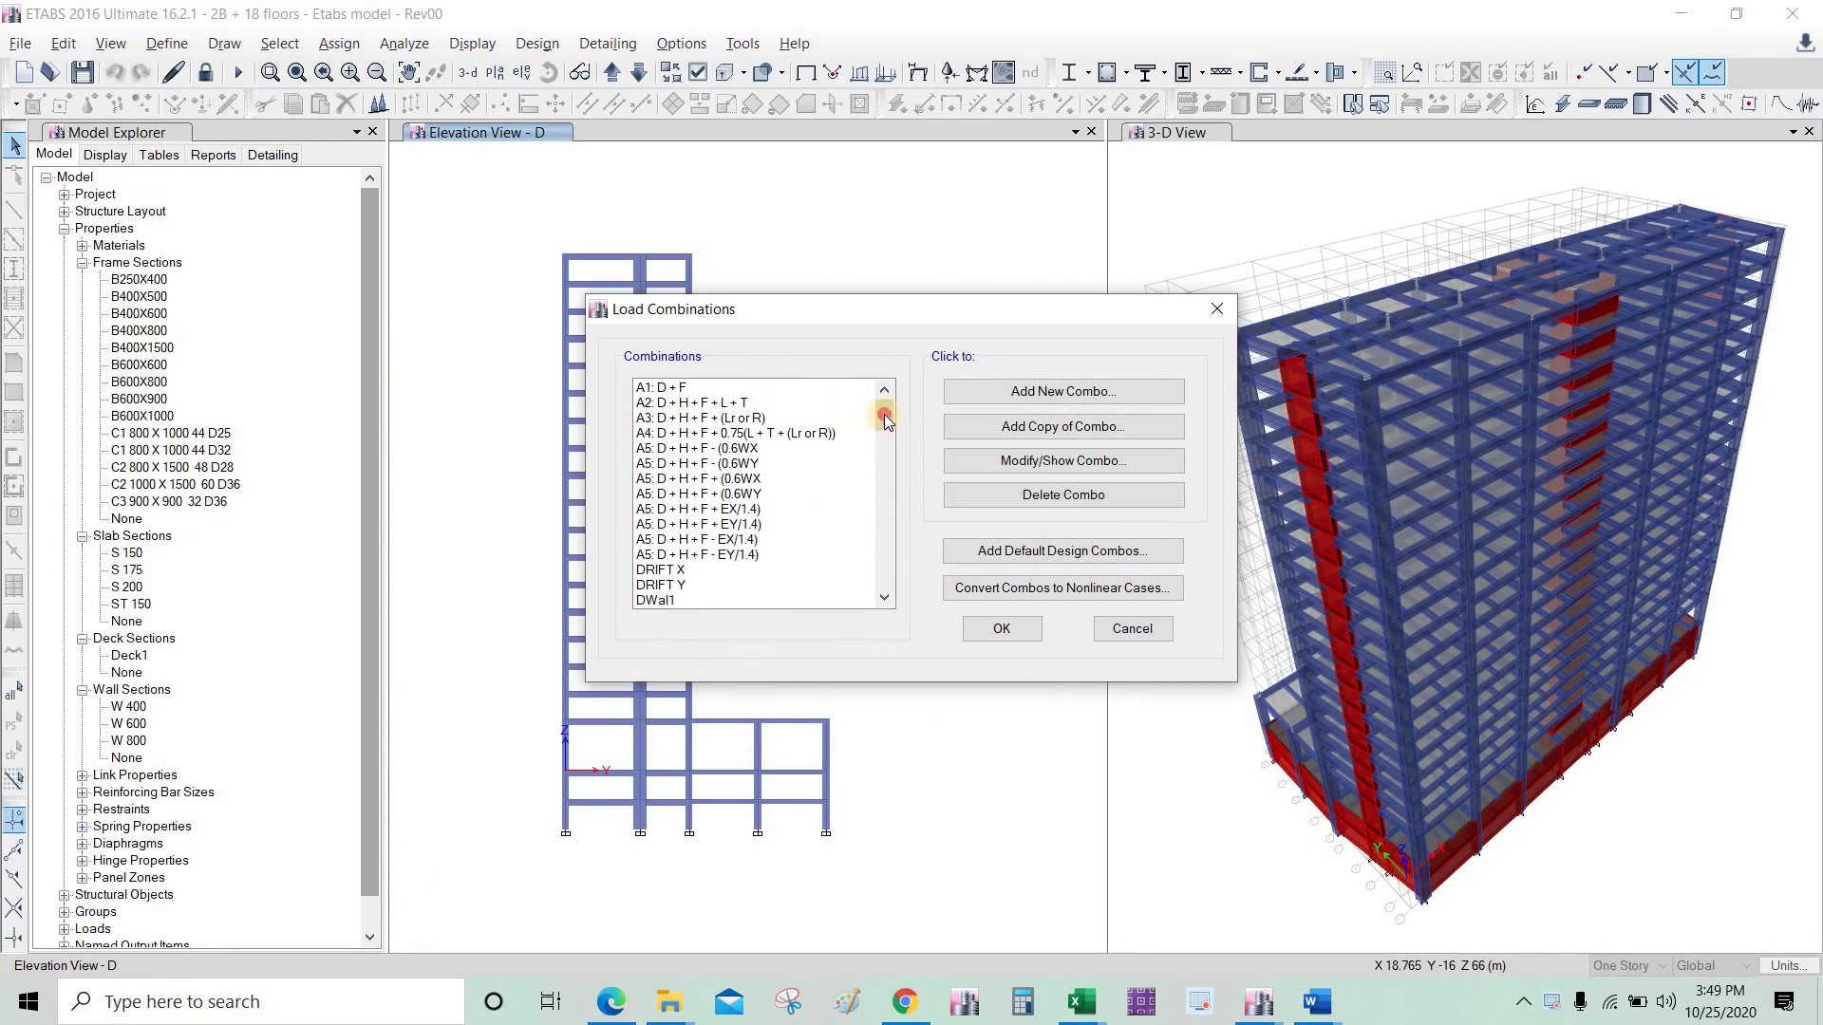
drag(910, 340, 667, 220)
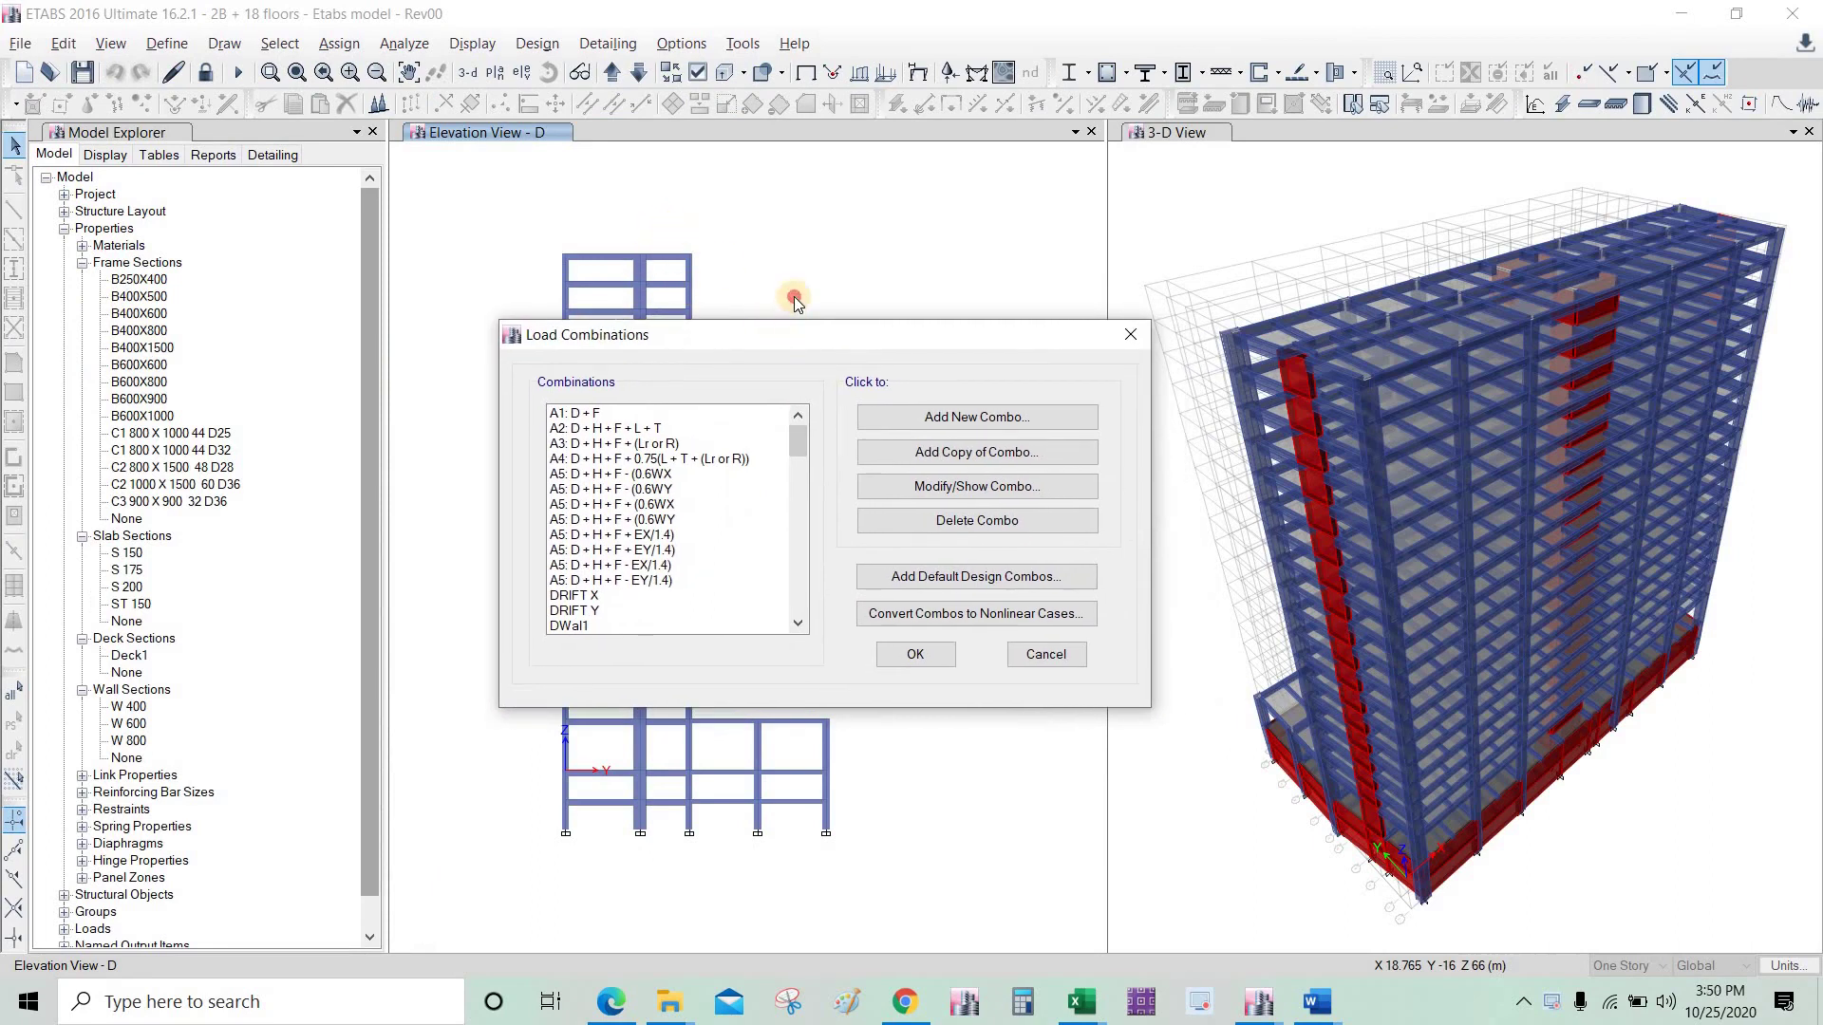
drag(795, 302, 797, 300)
click(700, 397)
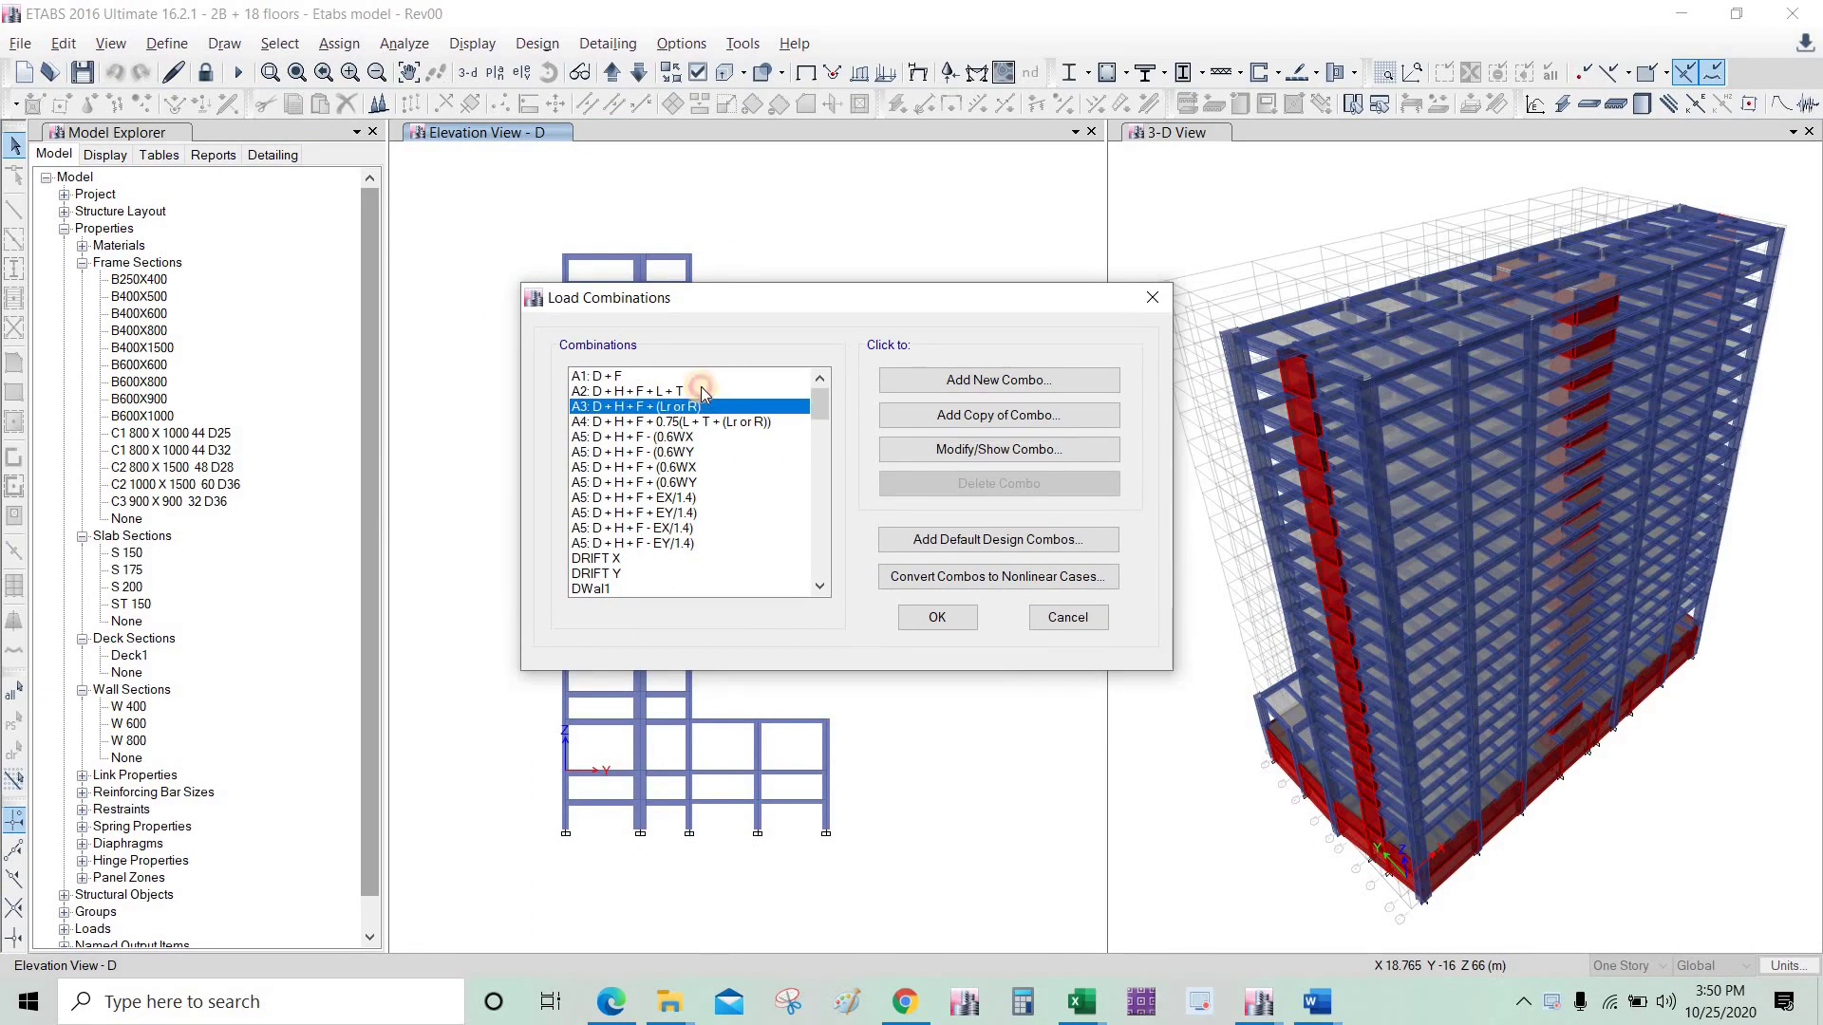
drag(820, 402, 801, 491)
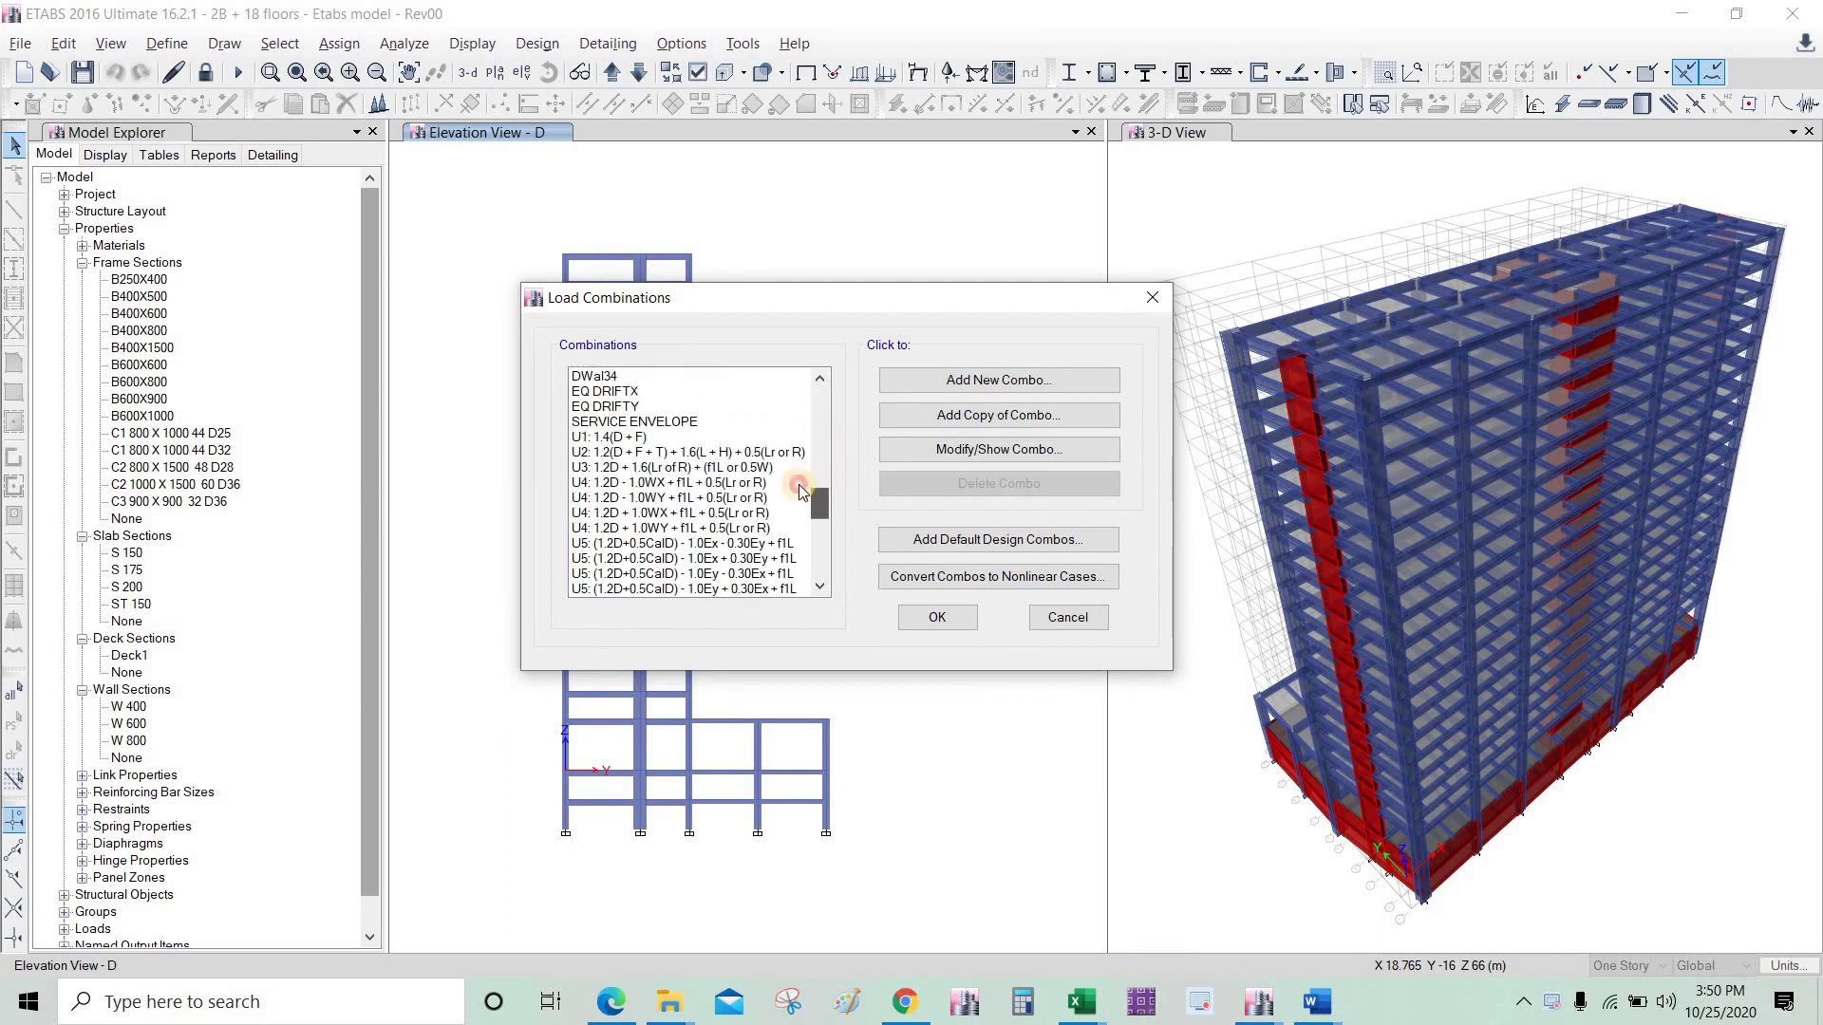
click(612, 422)
Step: Review the load cases and scale factors of combinations U1 and U2
click(902, 451)
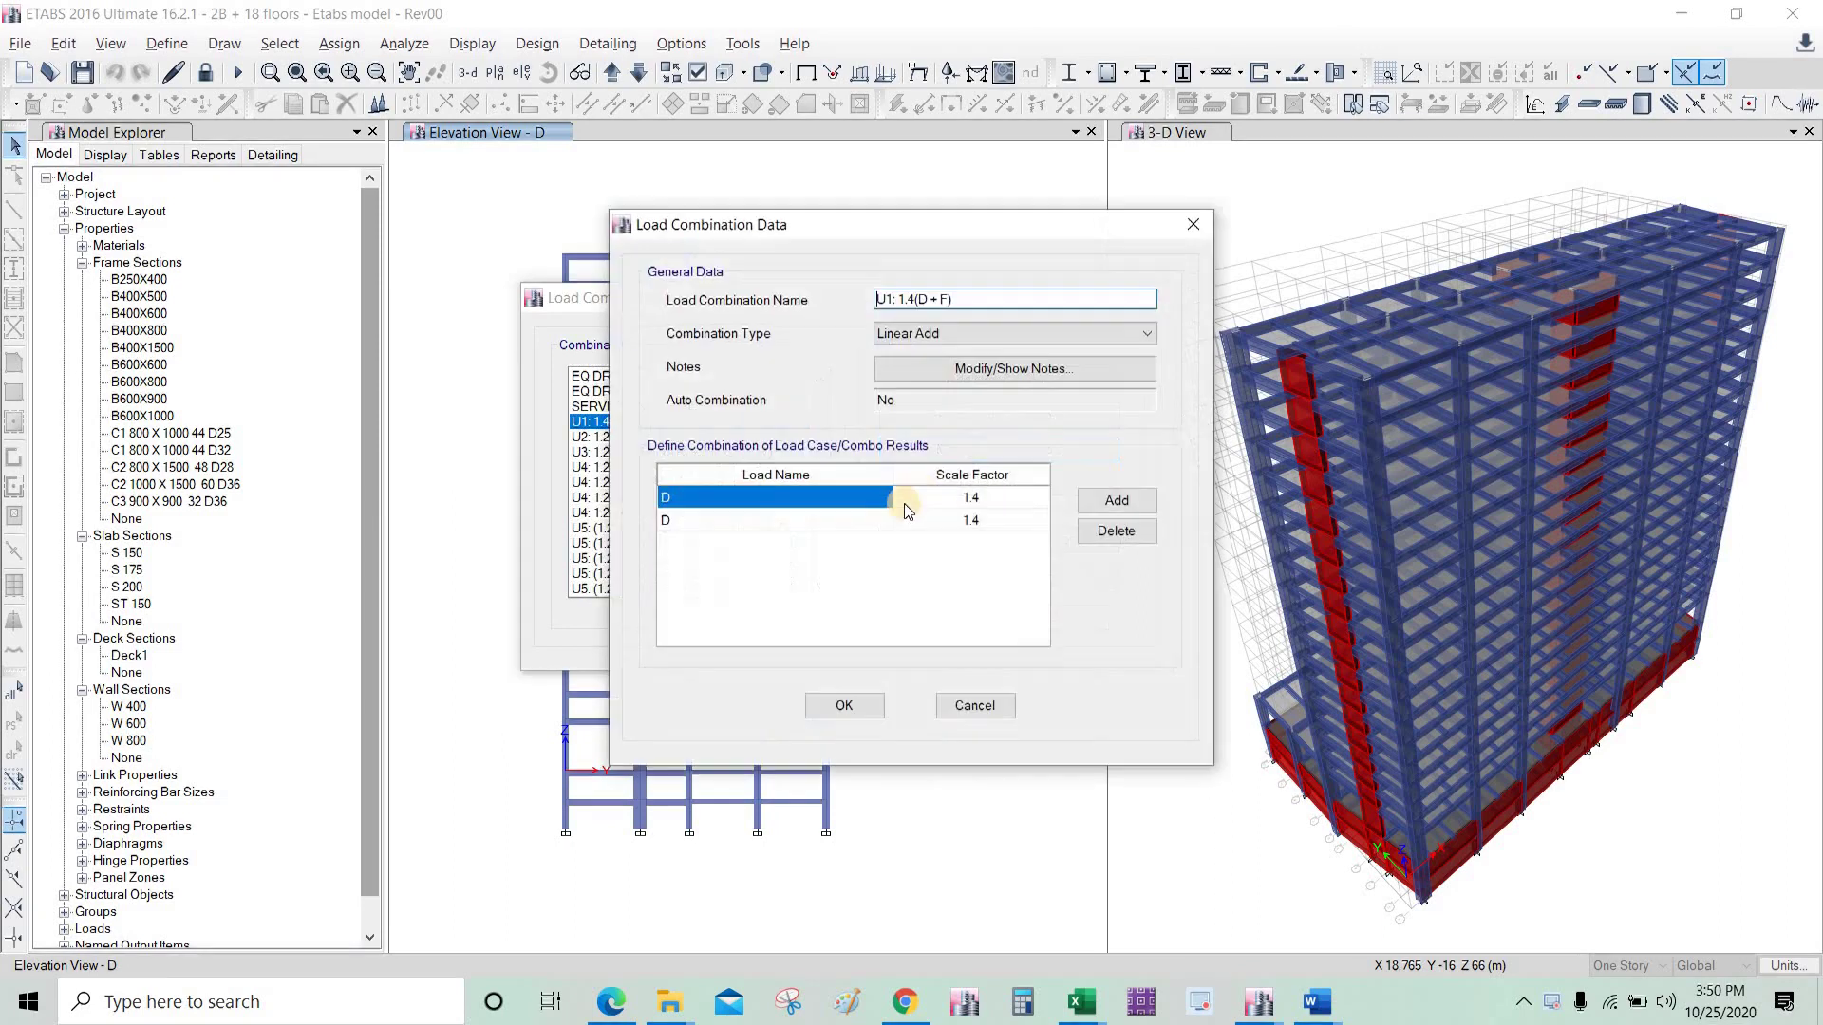
key(Escape)
click(672, 441)
click(903, 458)
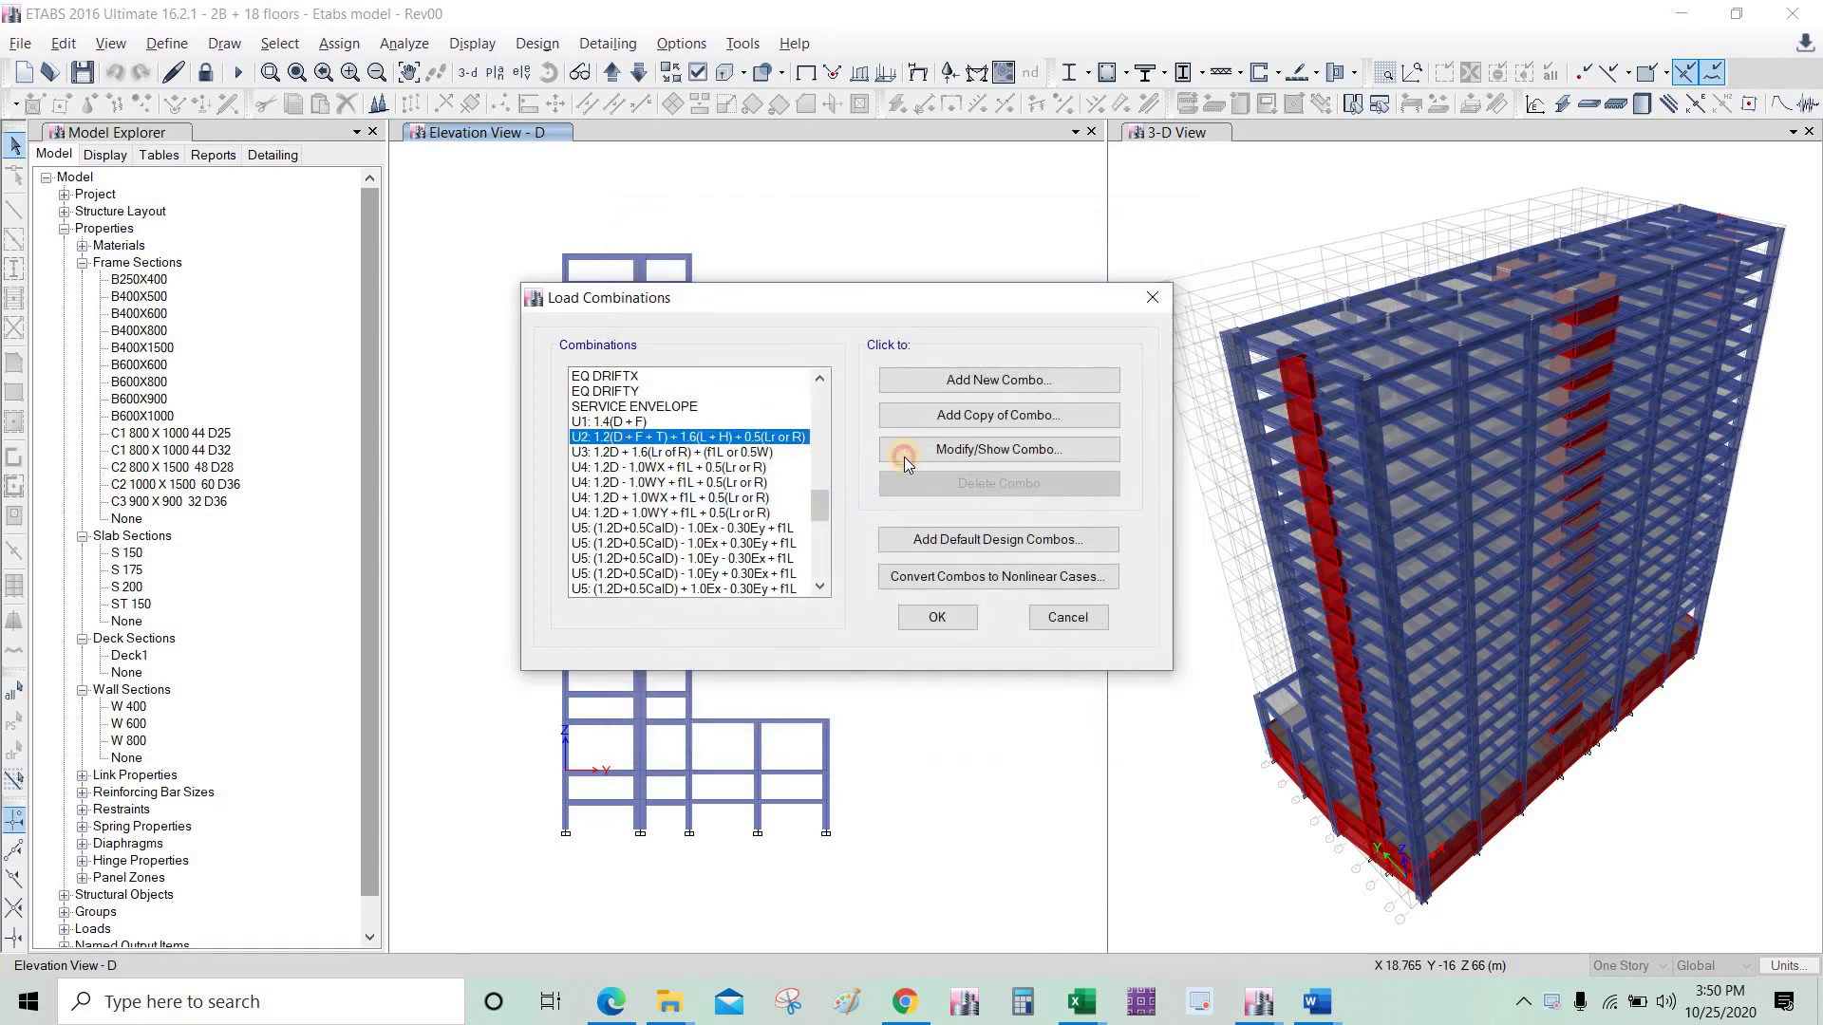
key(Escape)
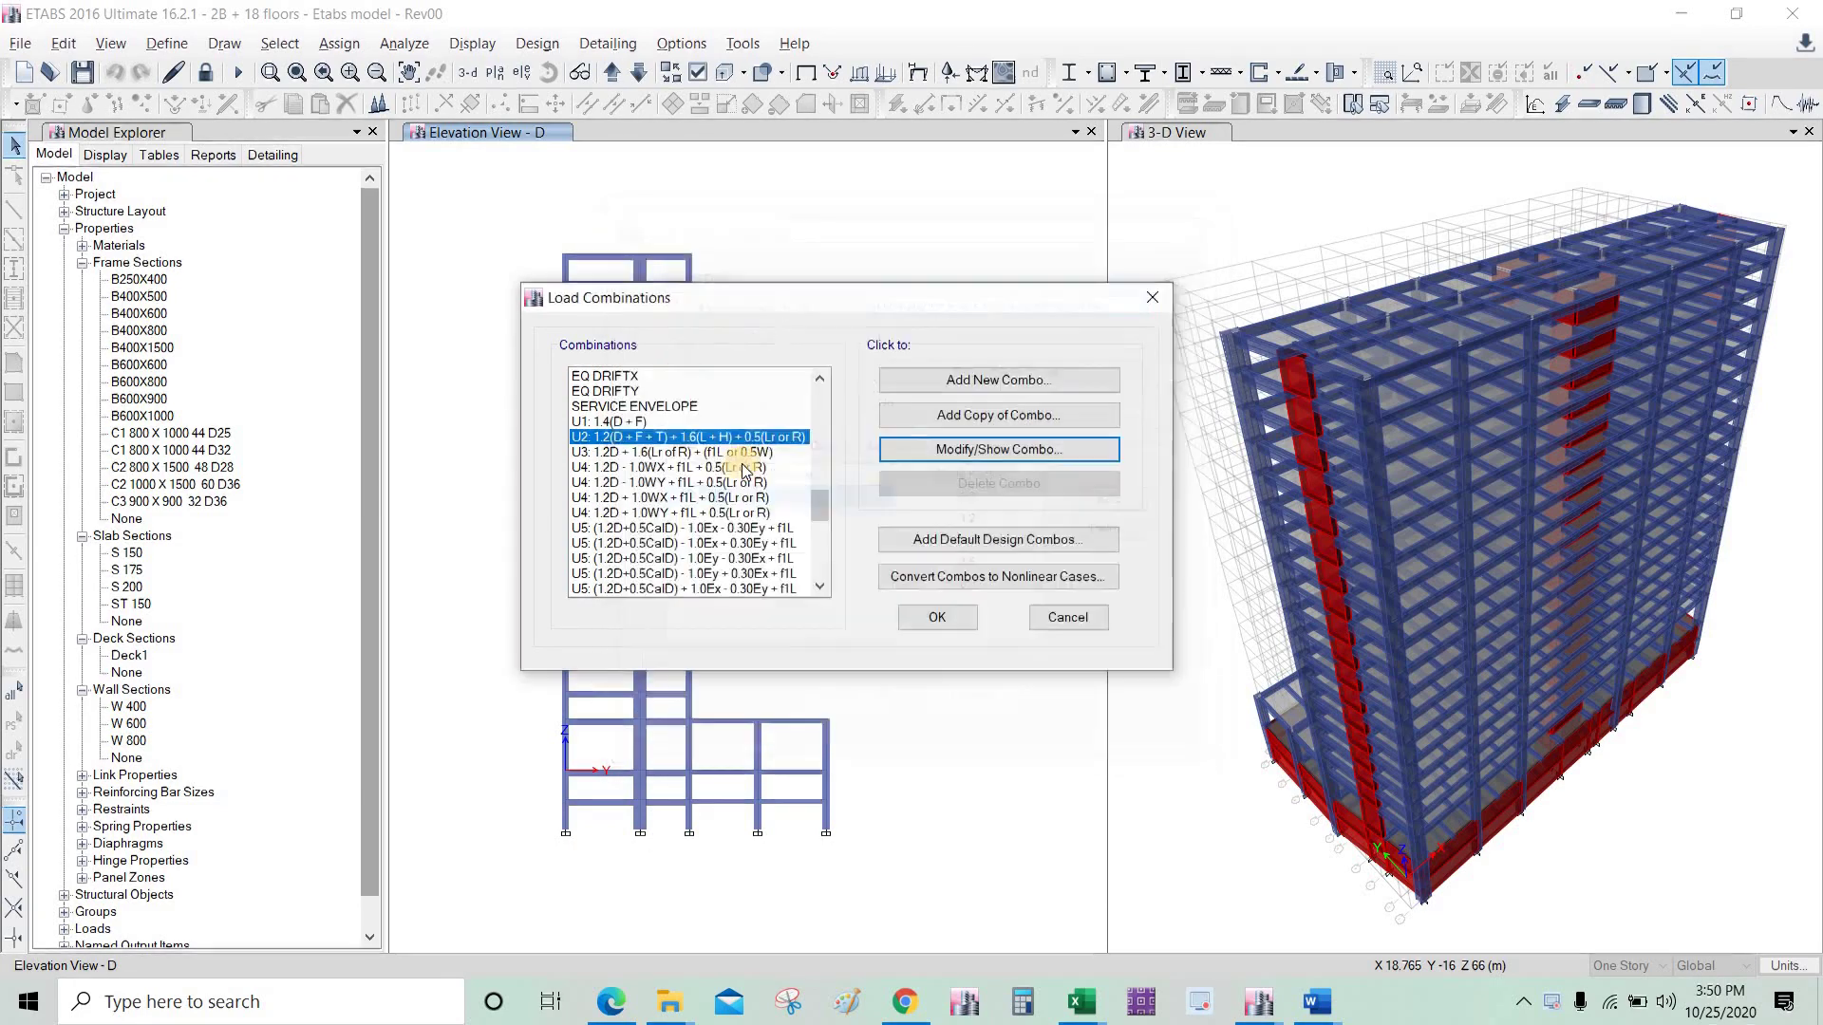
Step: Inspect U3's factors (D and SD 1.2, RLL and L 1.6, LR 0.5), then select U8 RSA SRSS
key(Down)
click(919, 454)
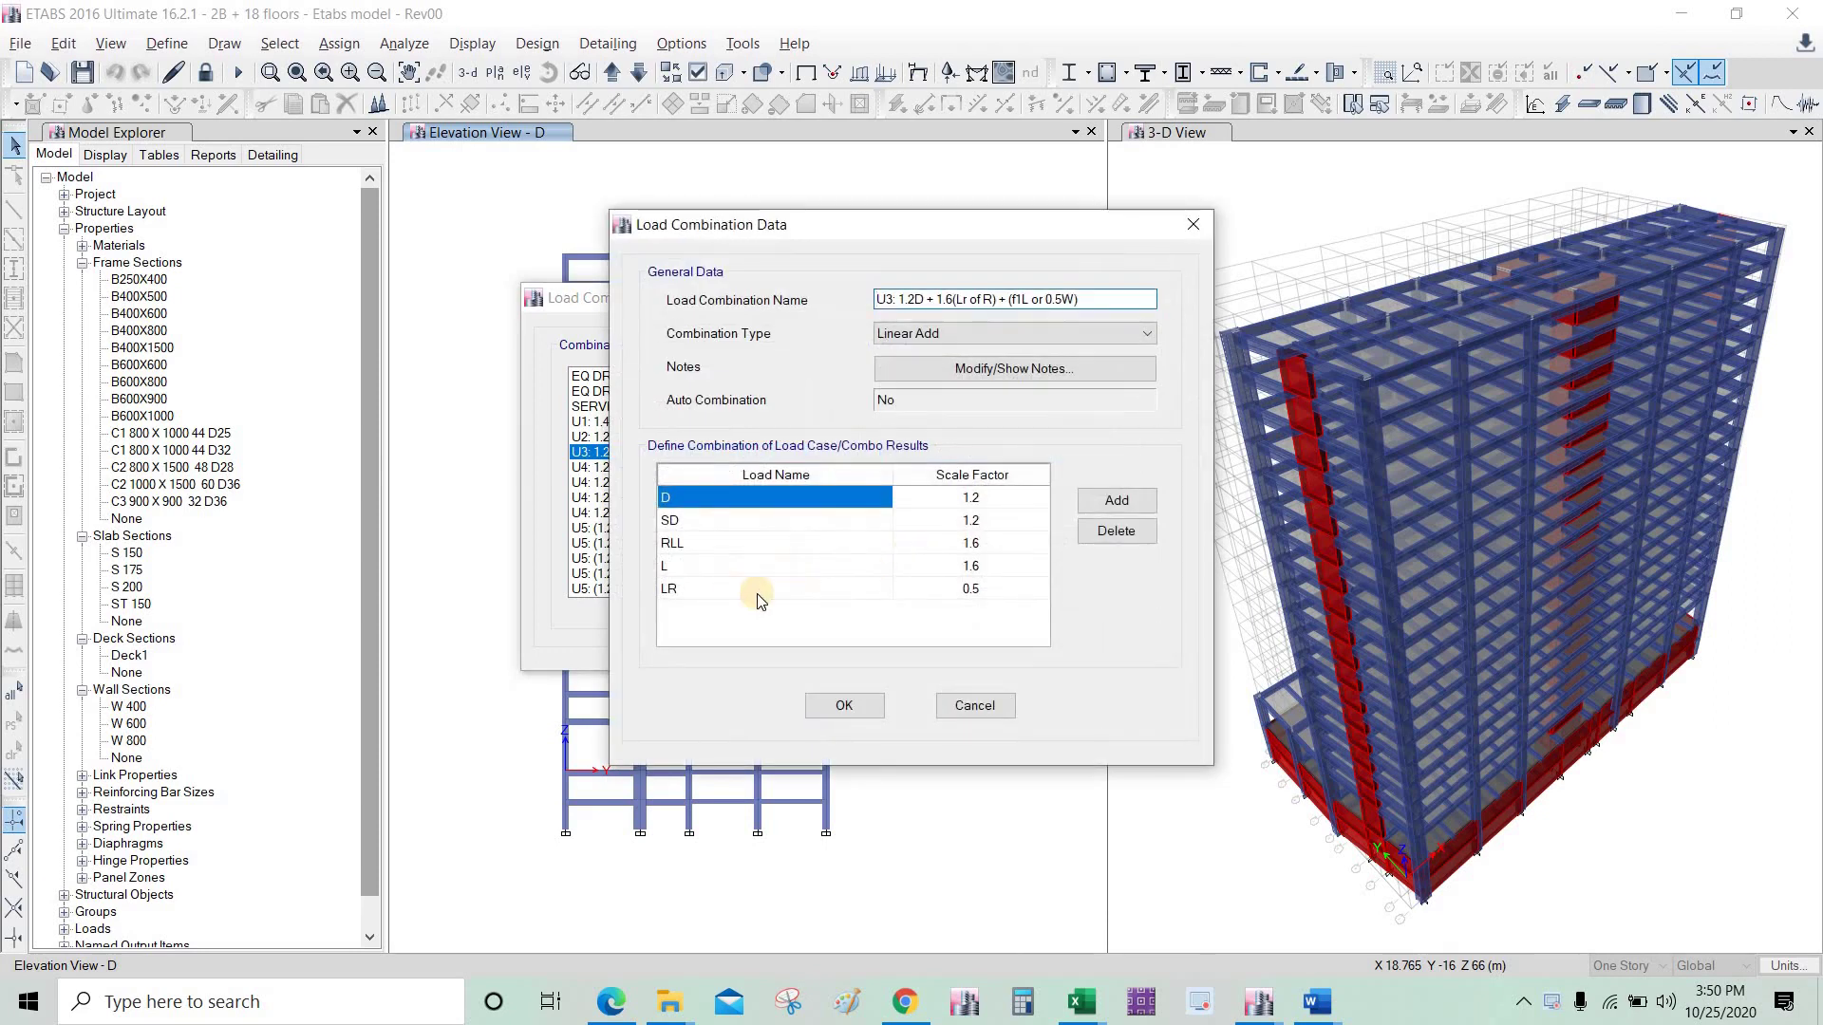
click(803, 587)
click(834, 590)
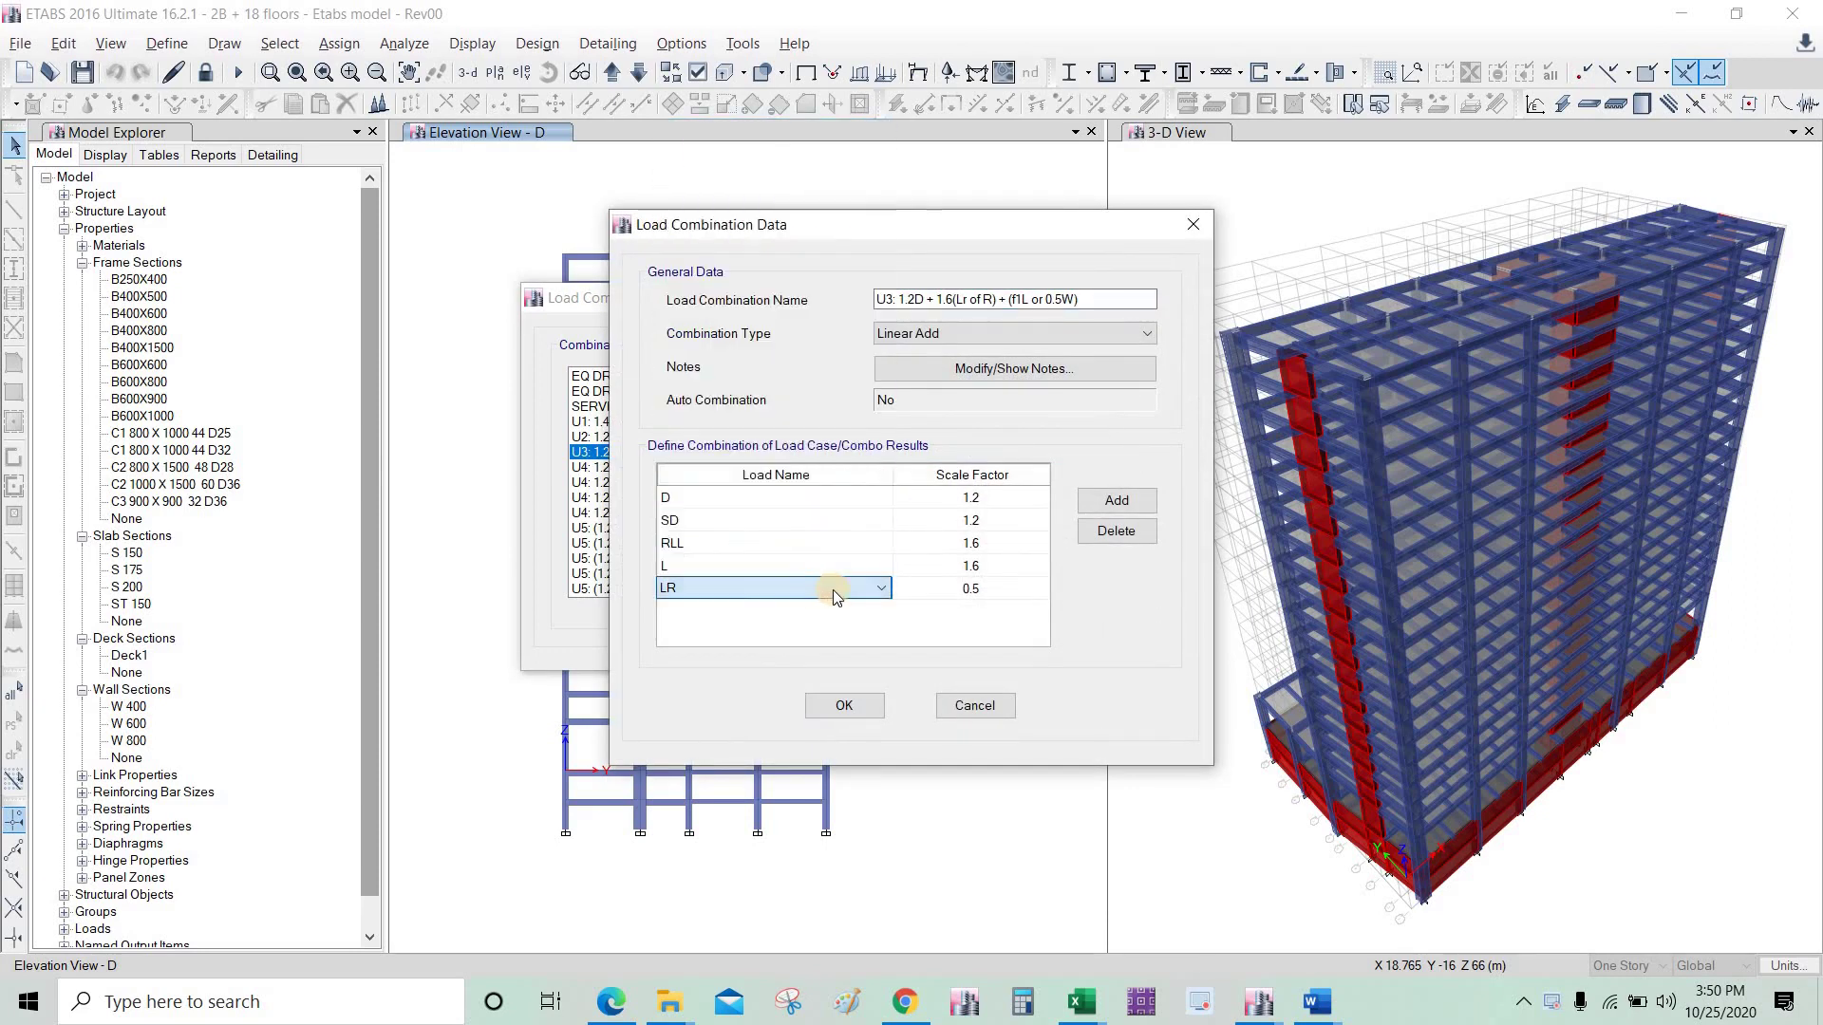
key(Escape)
click(819, 539)
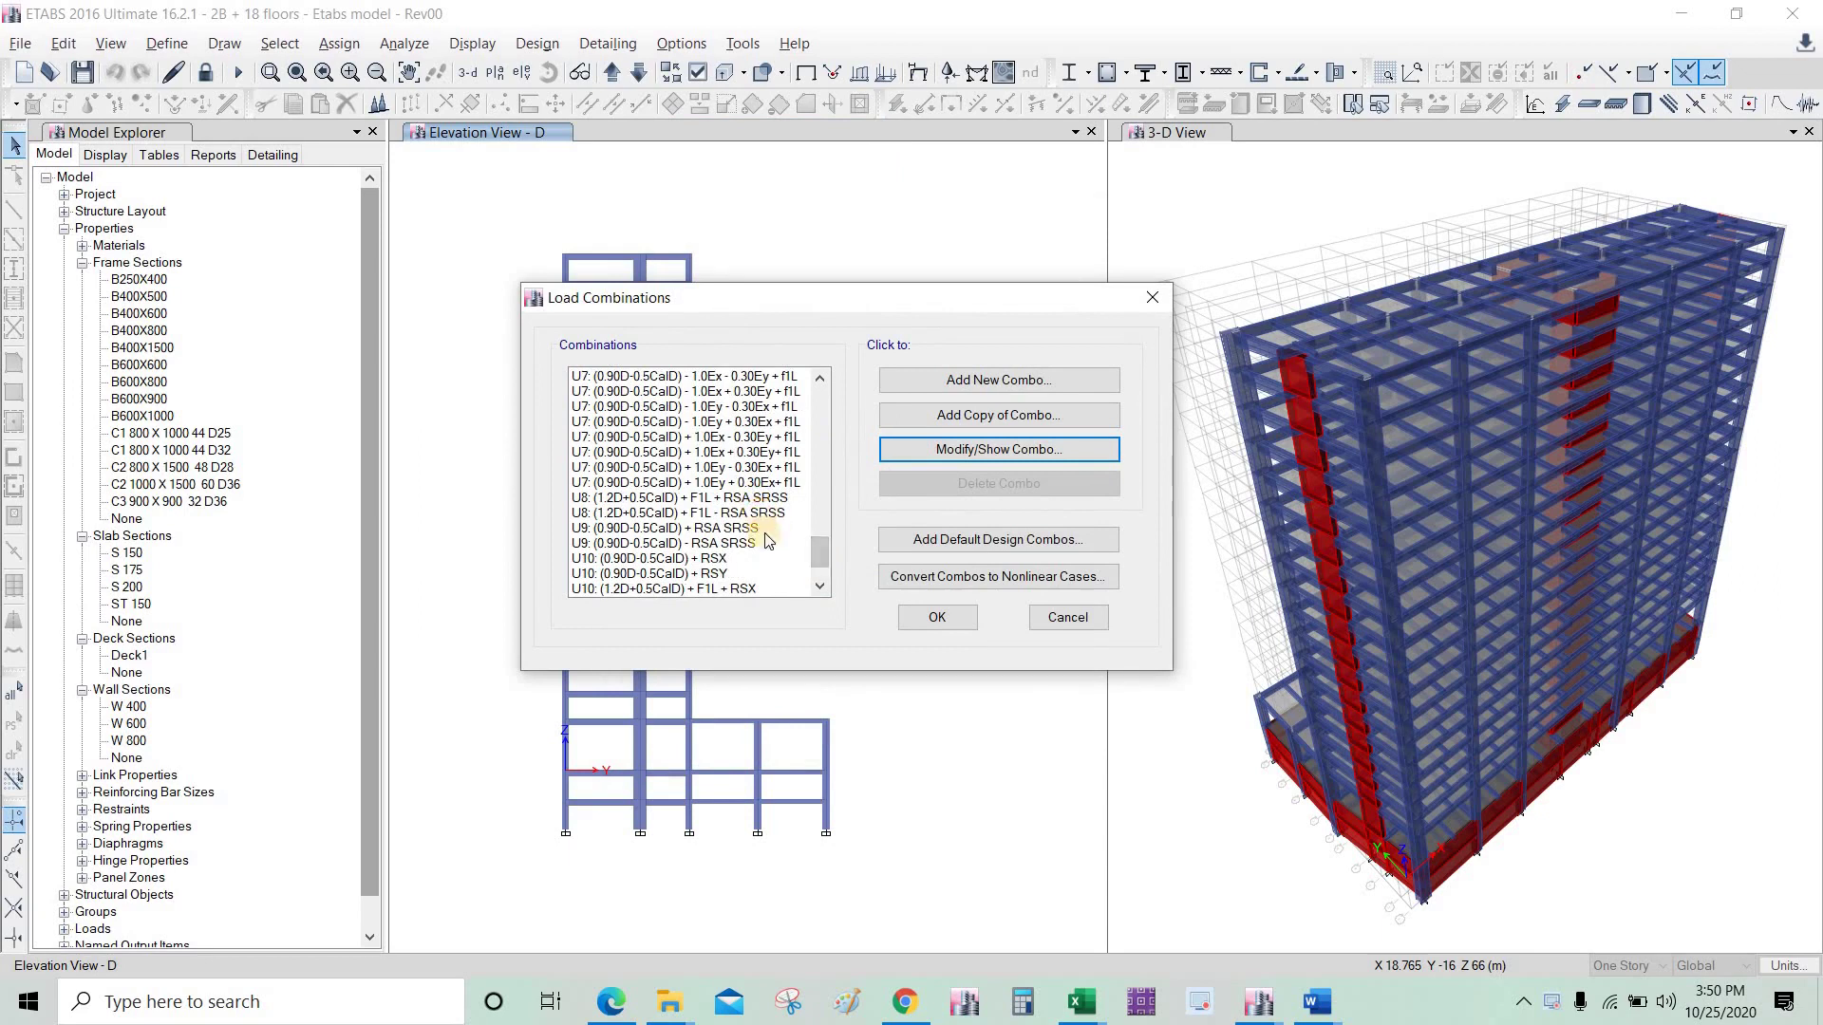
click(757, 500)
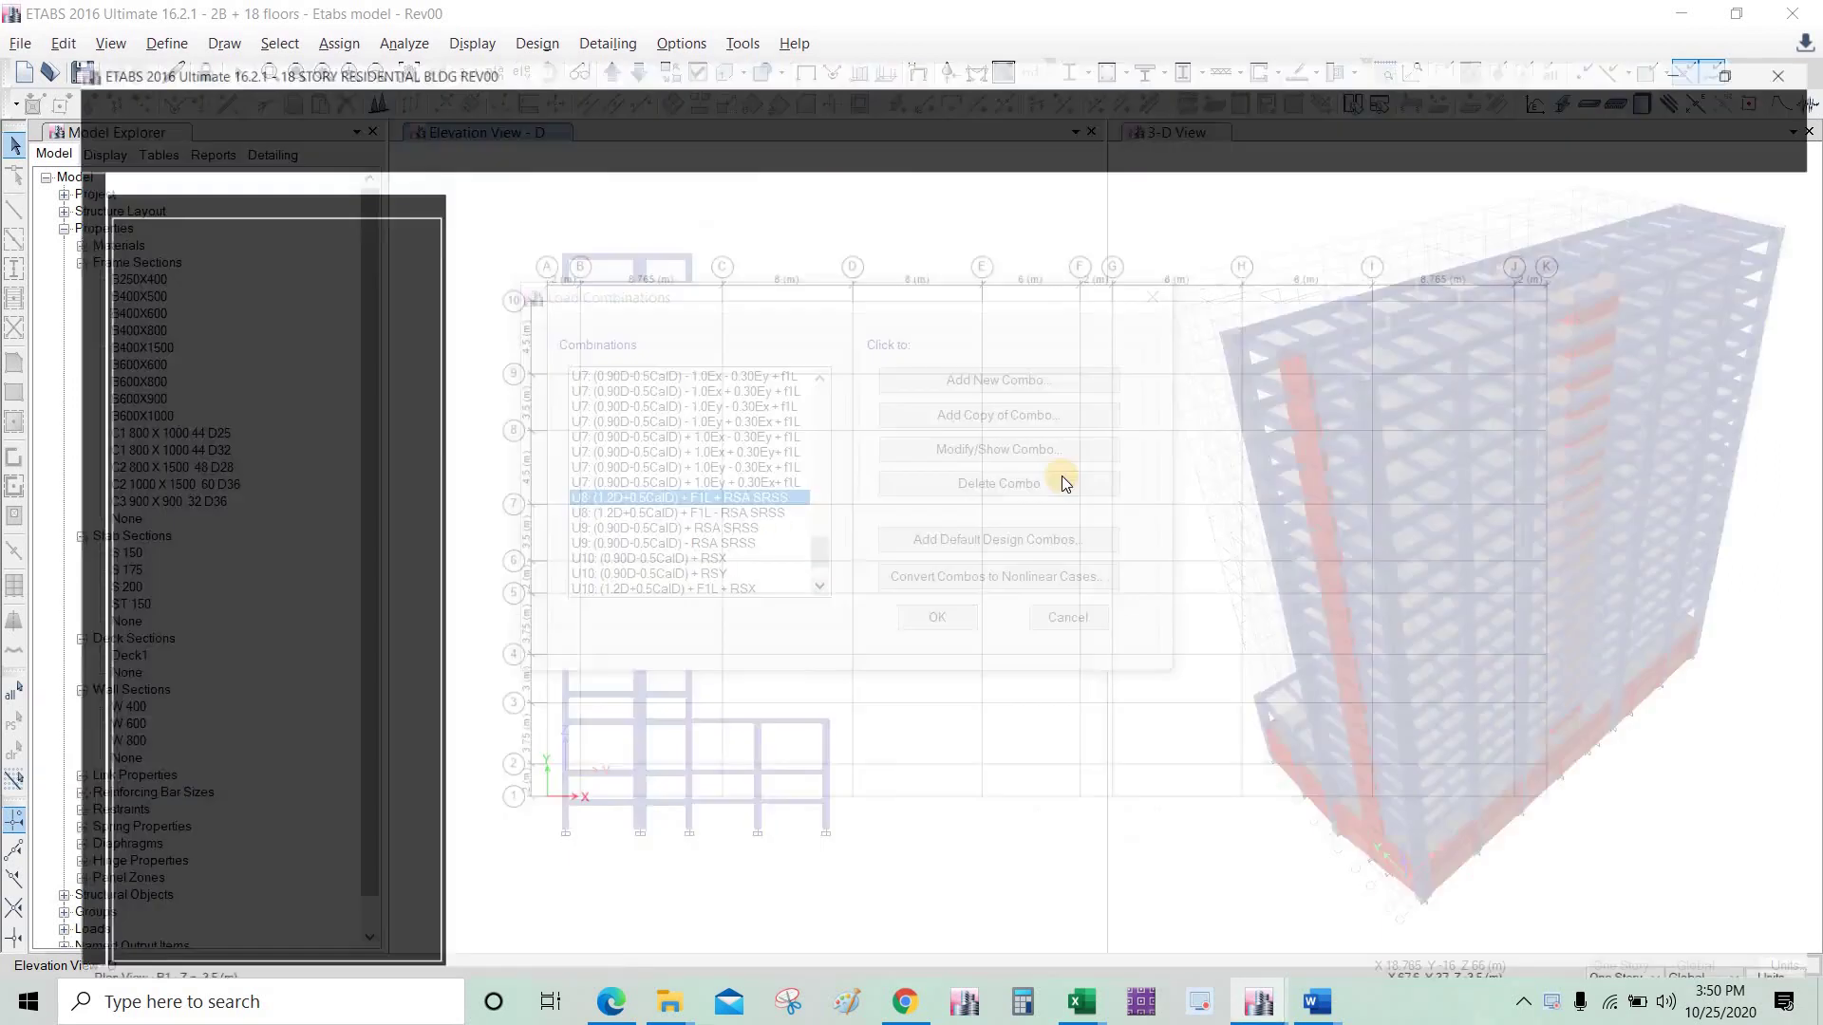
key(alt+Tab)
key(alt+Tab)
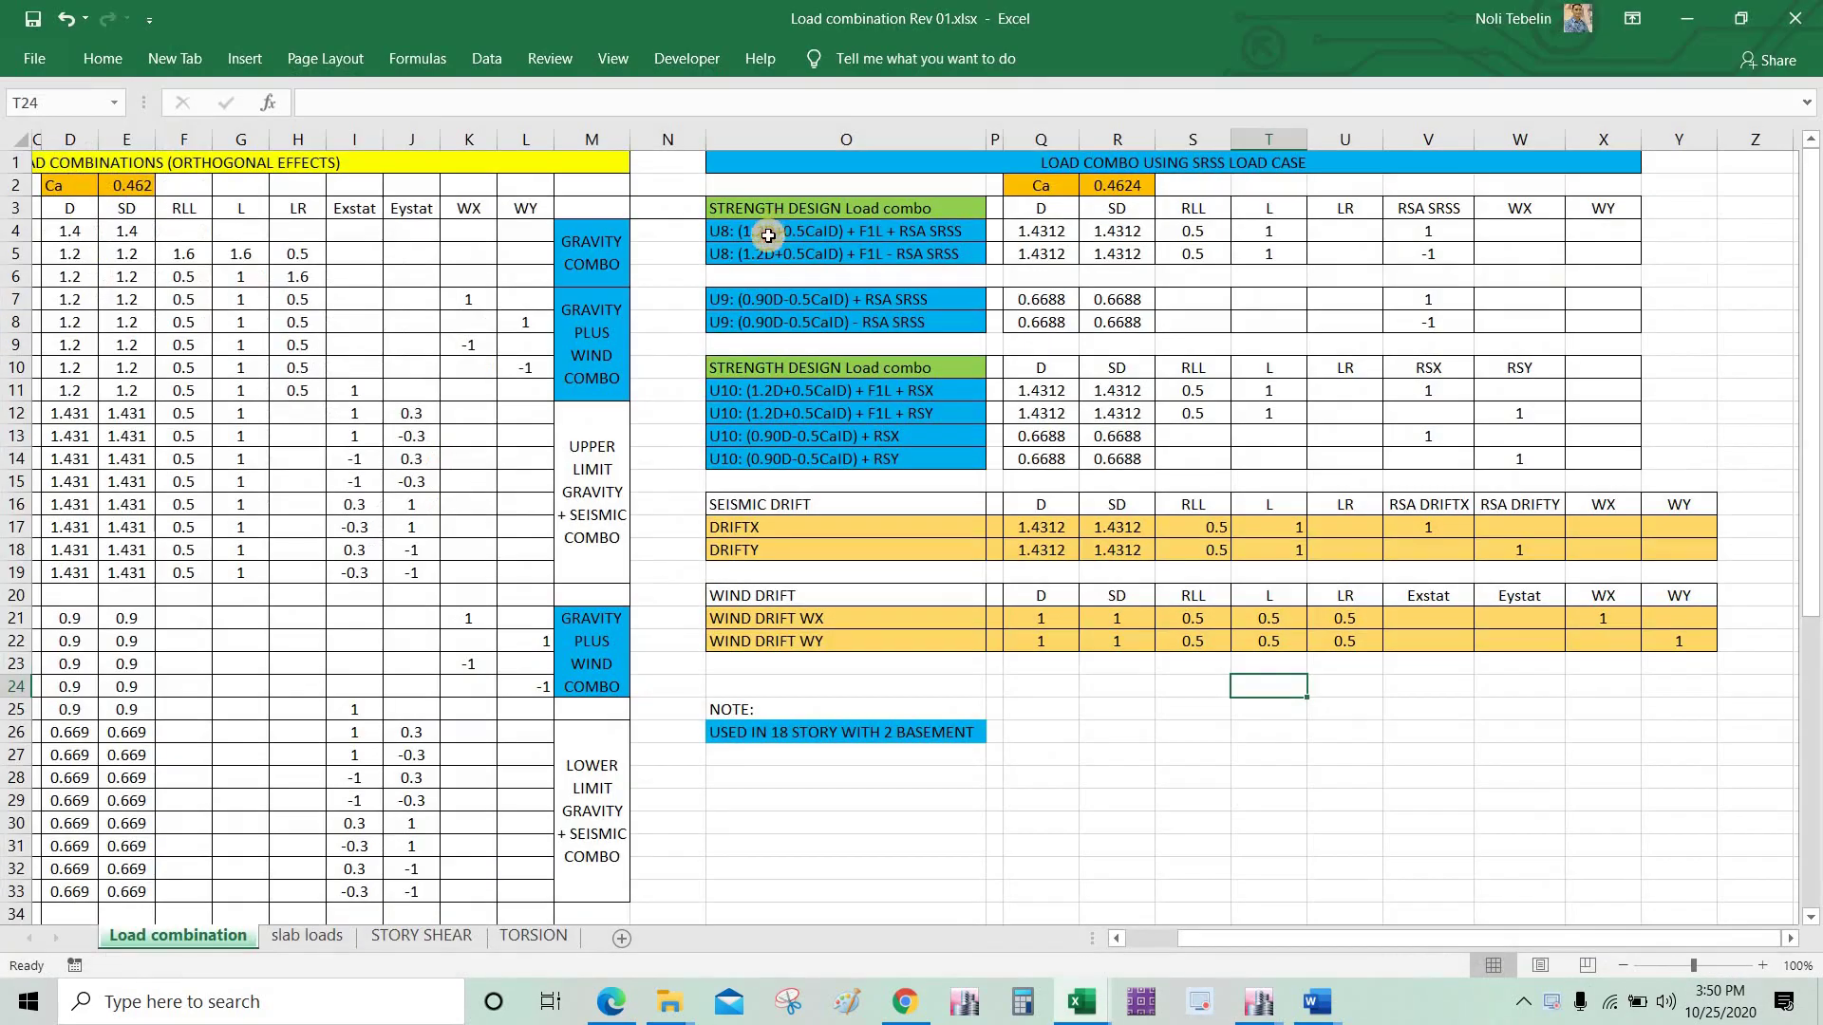
Step: Highlight the U8, U9 and U10 combo names, then return to the 2B + 18 floors ETABS model
drag(768, 235, 759, 323)
drag(807, 392, 860, 452)
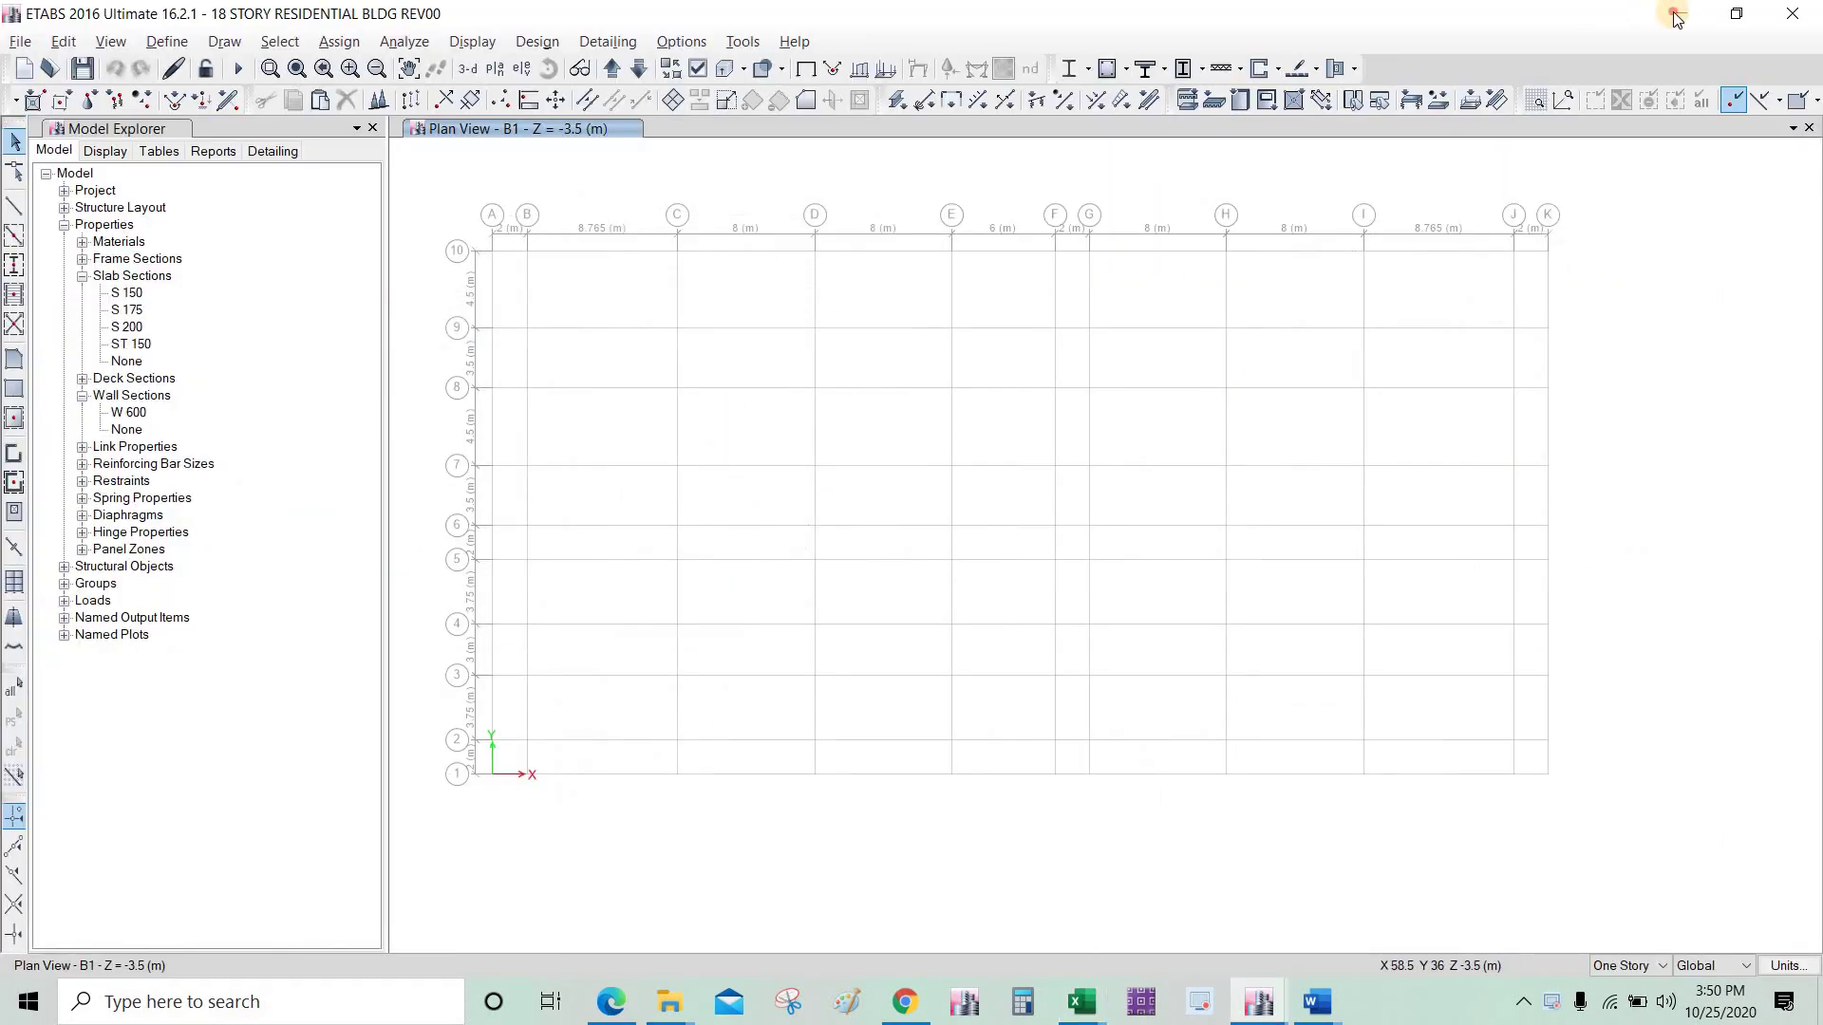
key(alt+Tab)
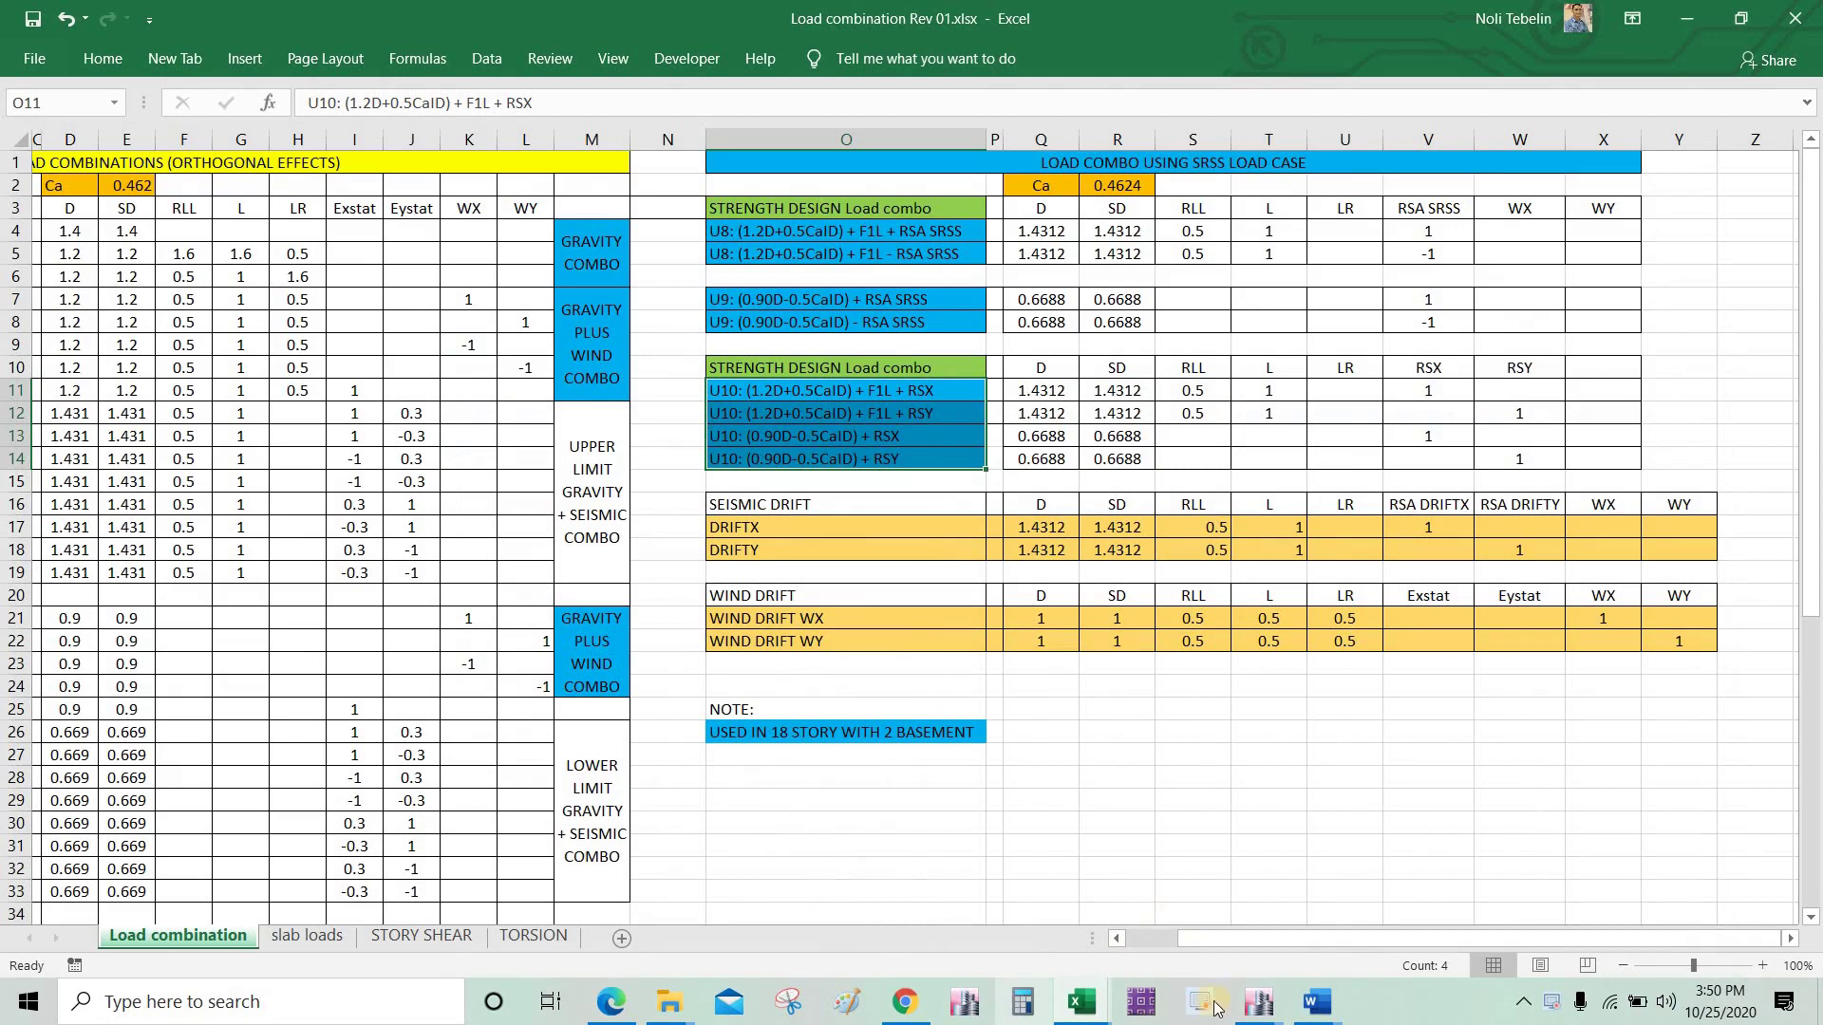
click(1257, 1003)
click(1347, 944)
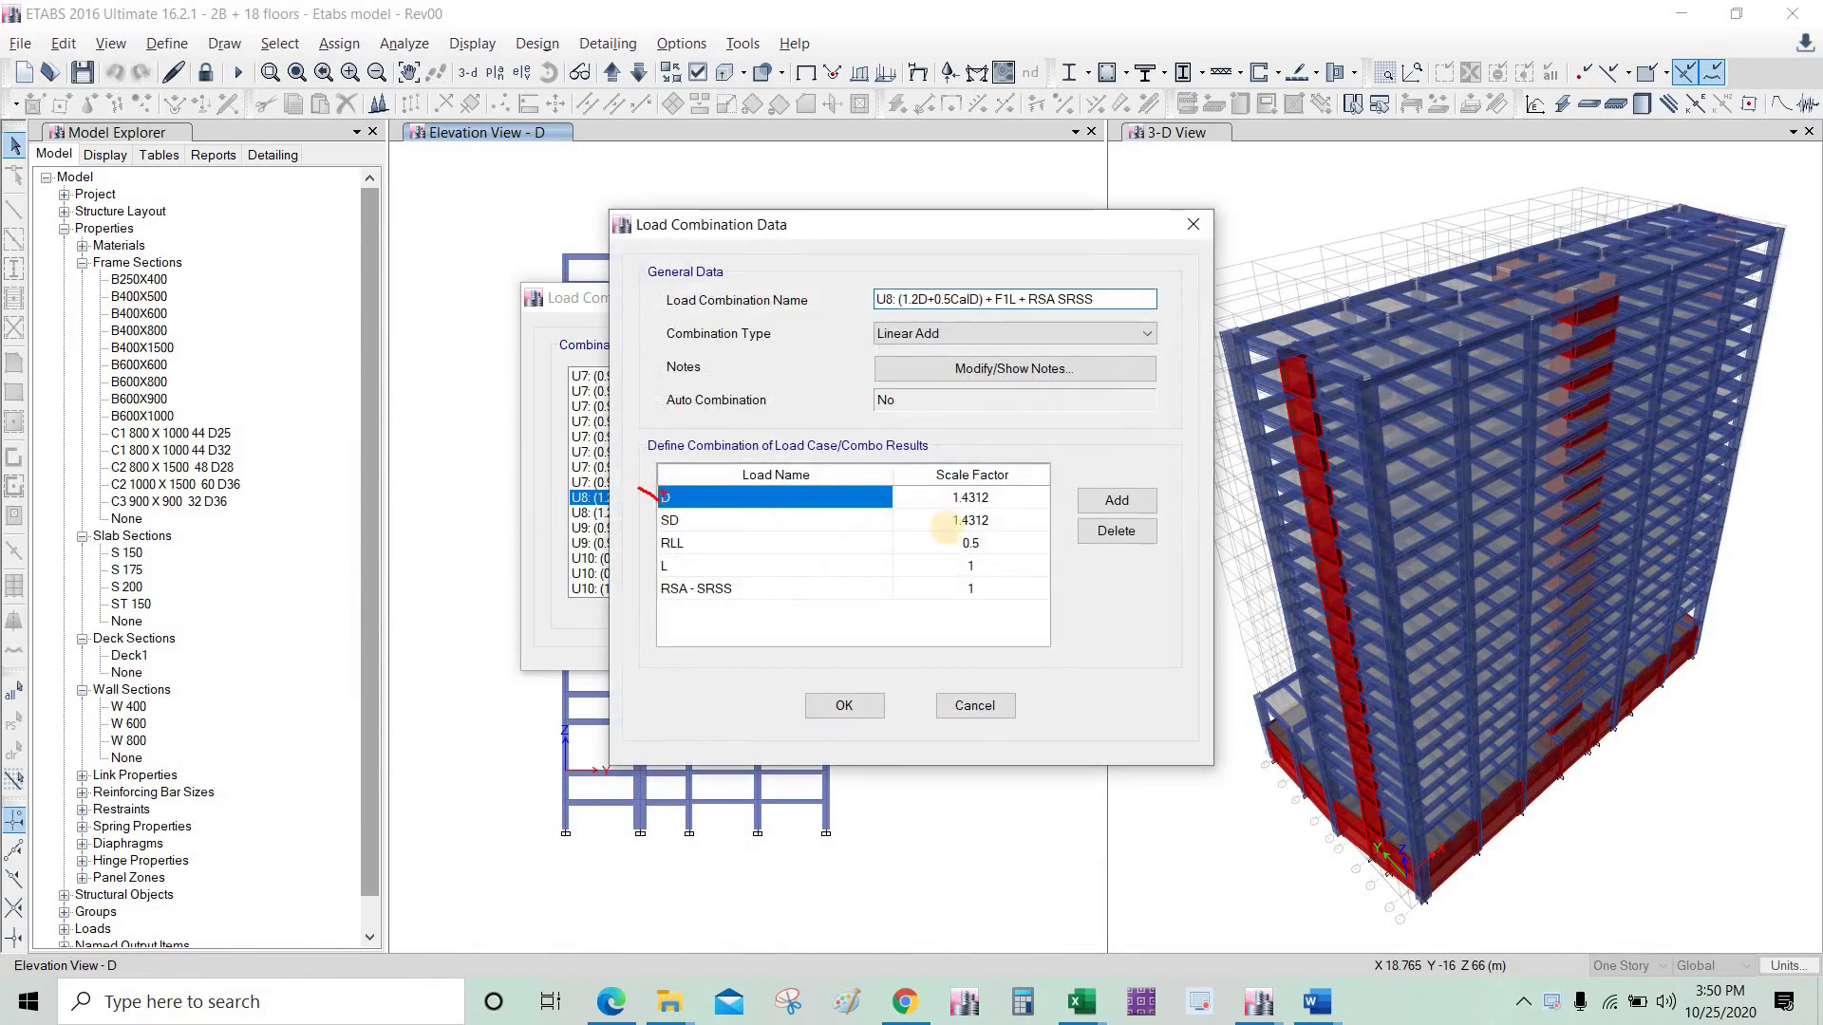
Step: Mark the first U8's D and SD factors of 1.4312, L of 1, and RSA - SRSS row
mouse_move(943, 513)
mouse_down()
mouse_move(1004, 509)
mouse_move(1014, 536)
mouse_up()
drag(639, 510, 662, 547)
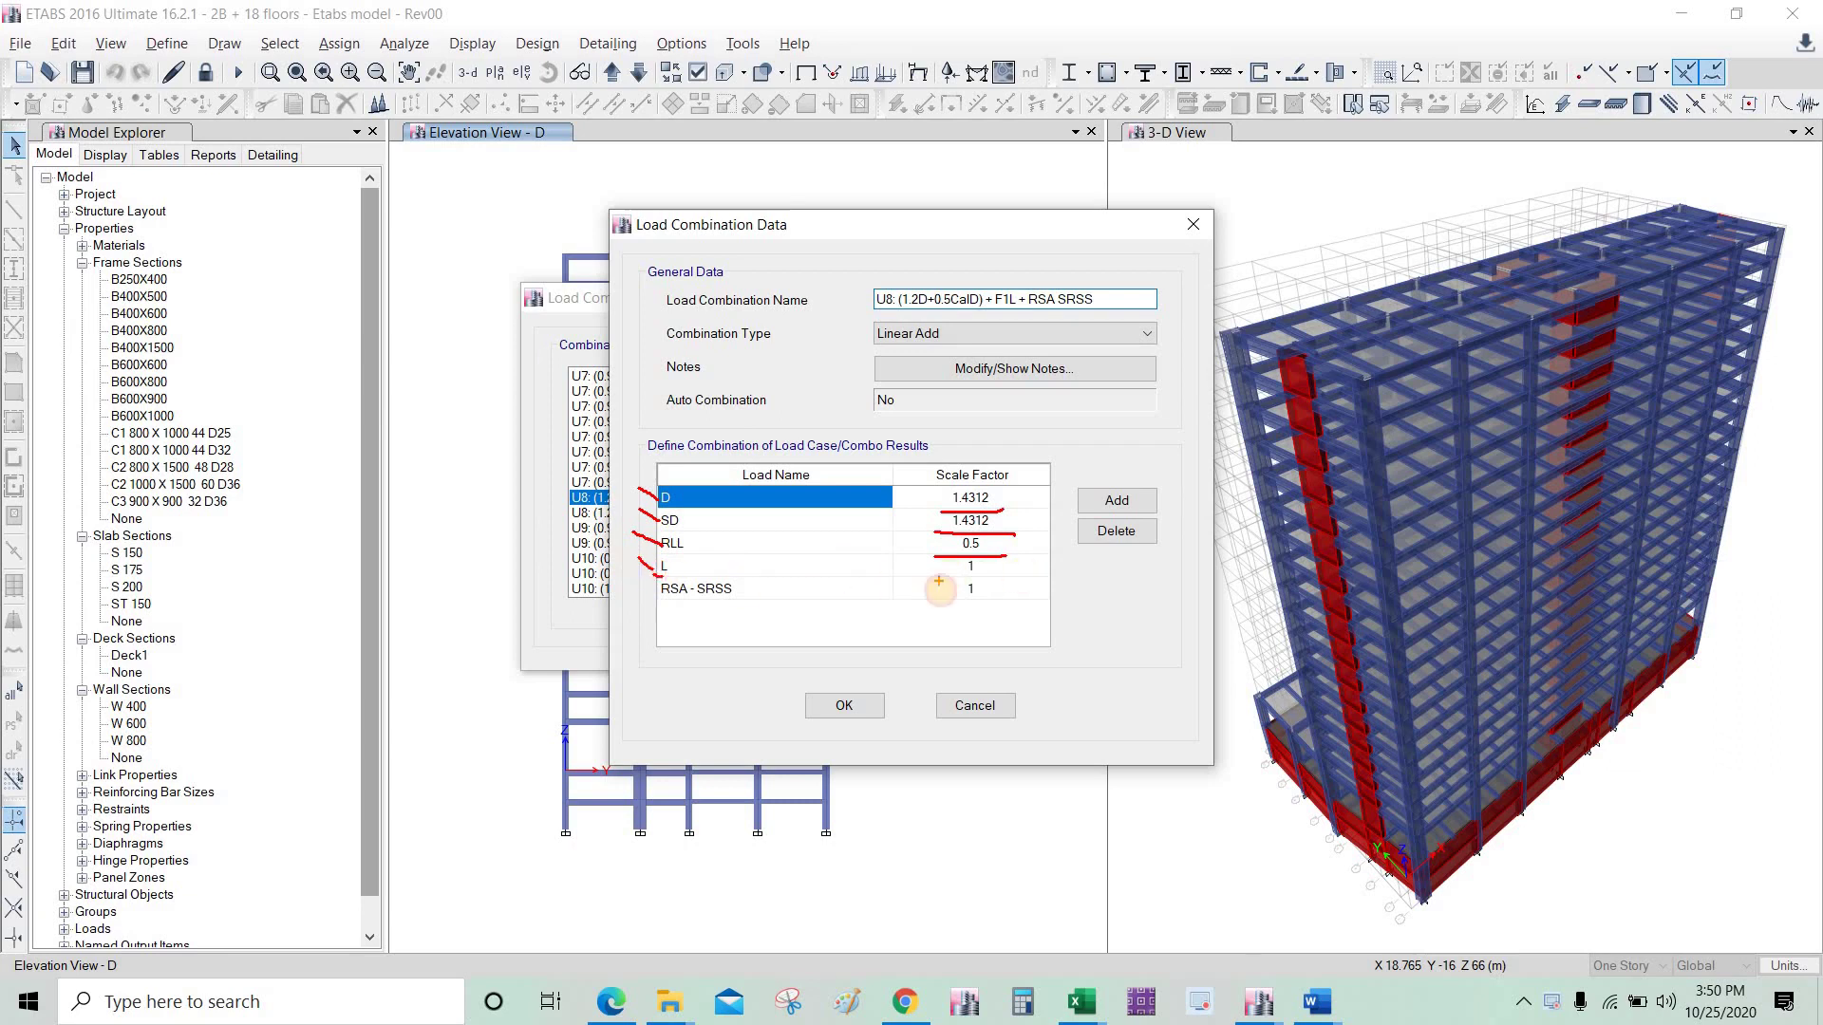
drag(949, 573, 1025, 575)
drag(637, 580, 655, 592)
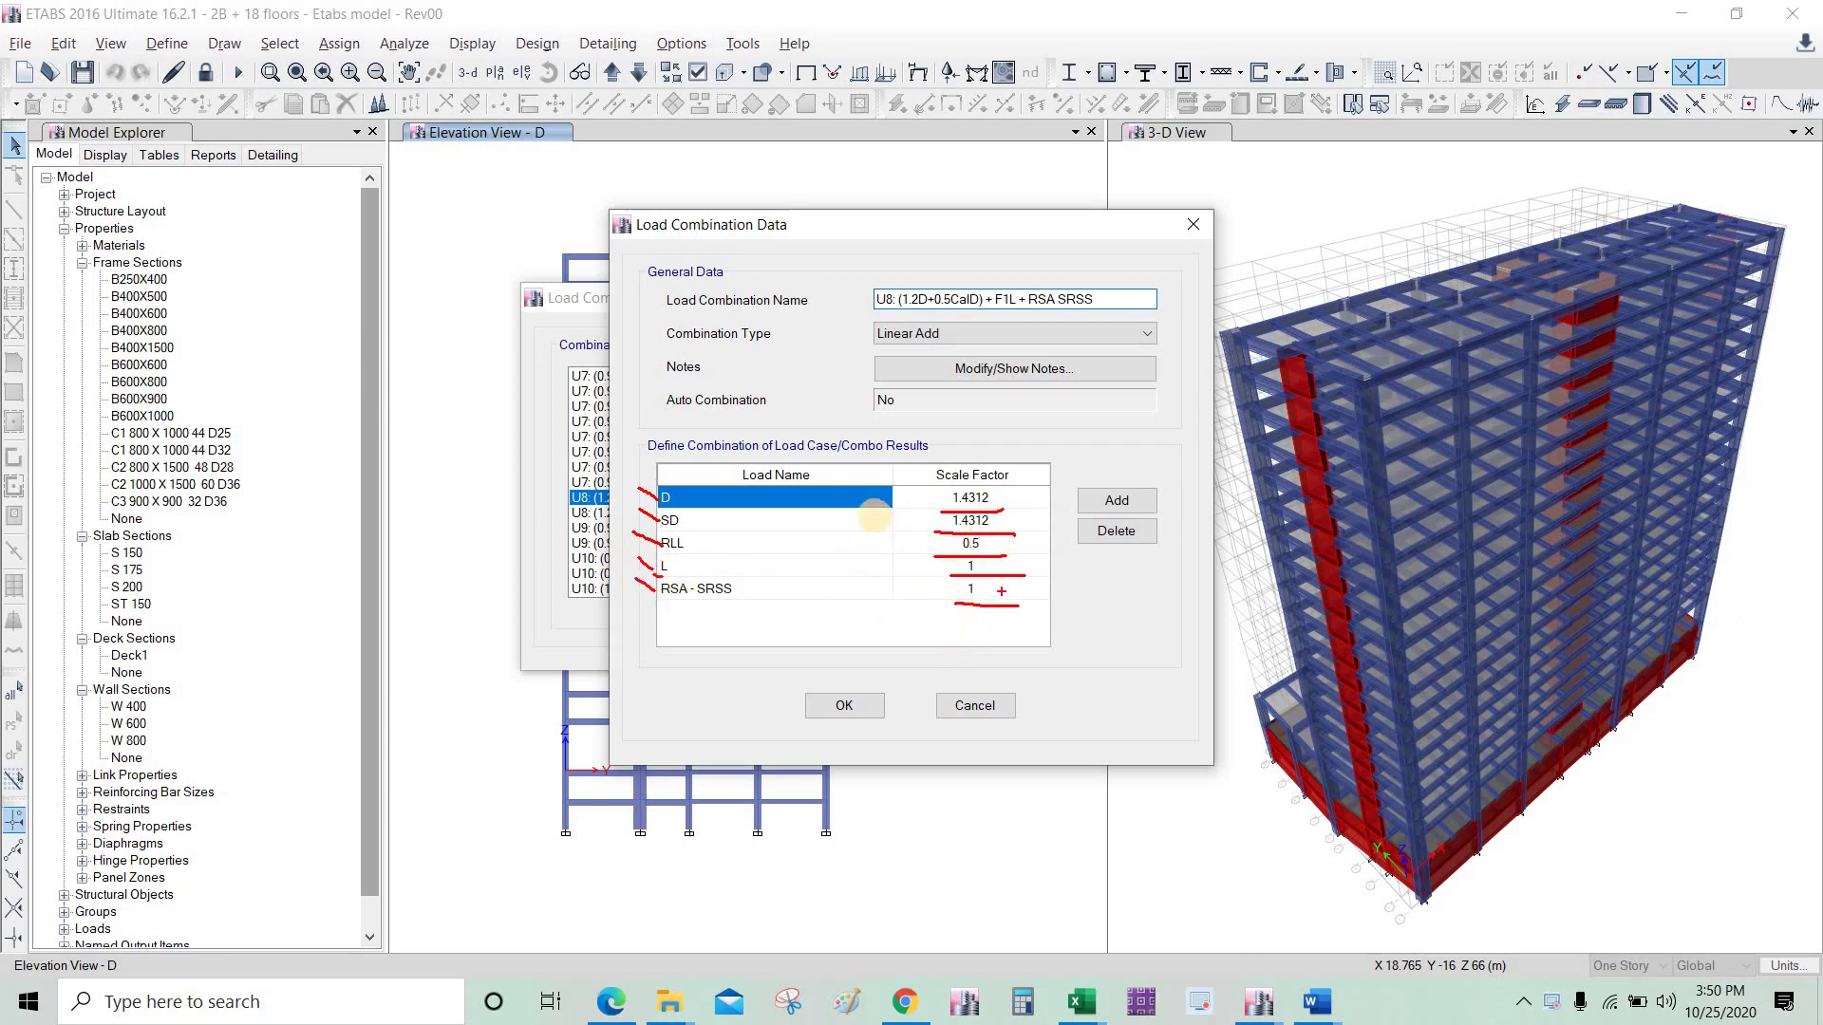
key(Escape)
key(Escape)
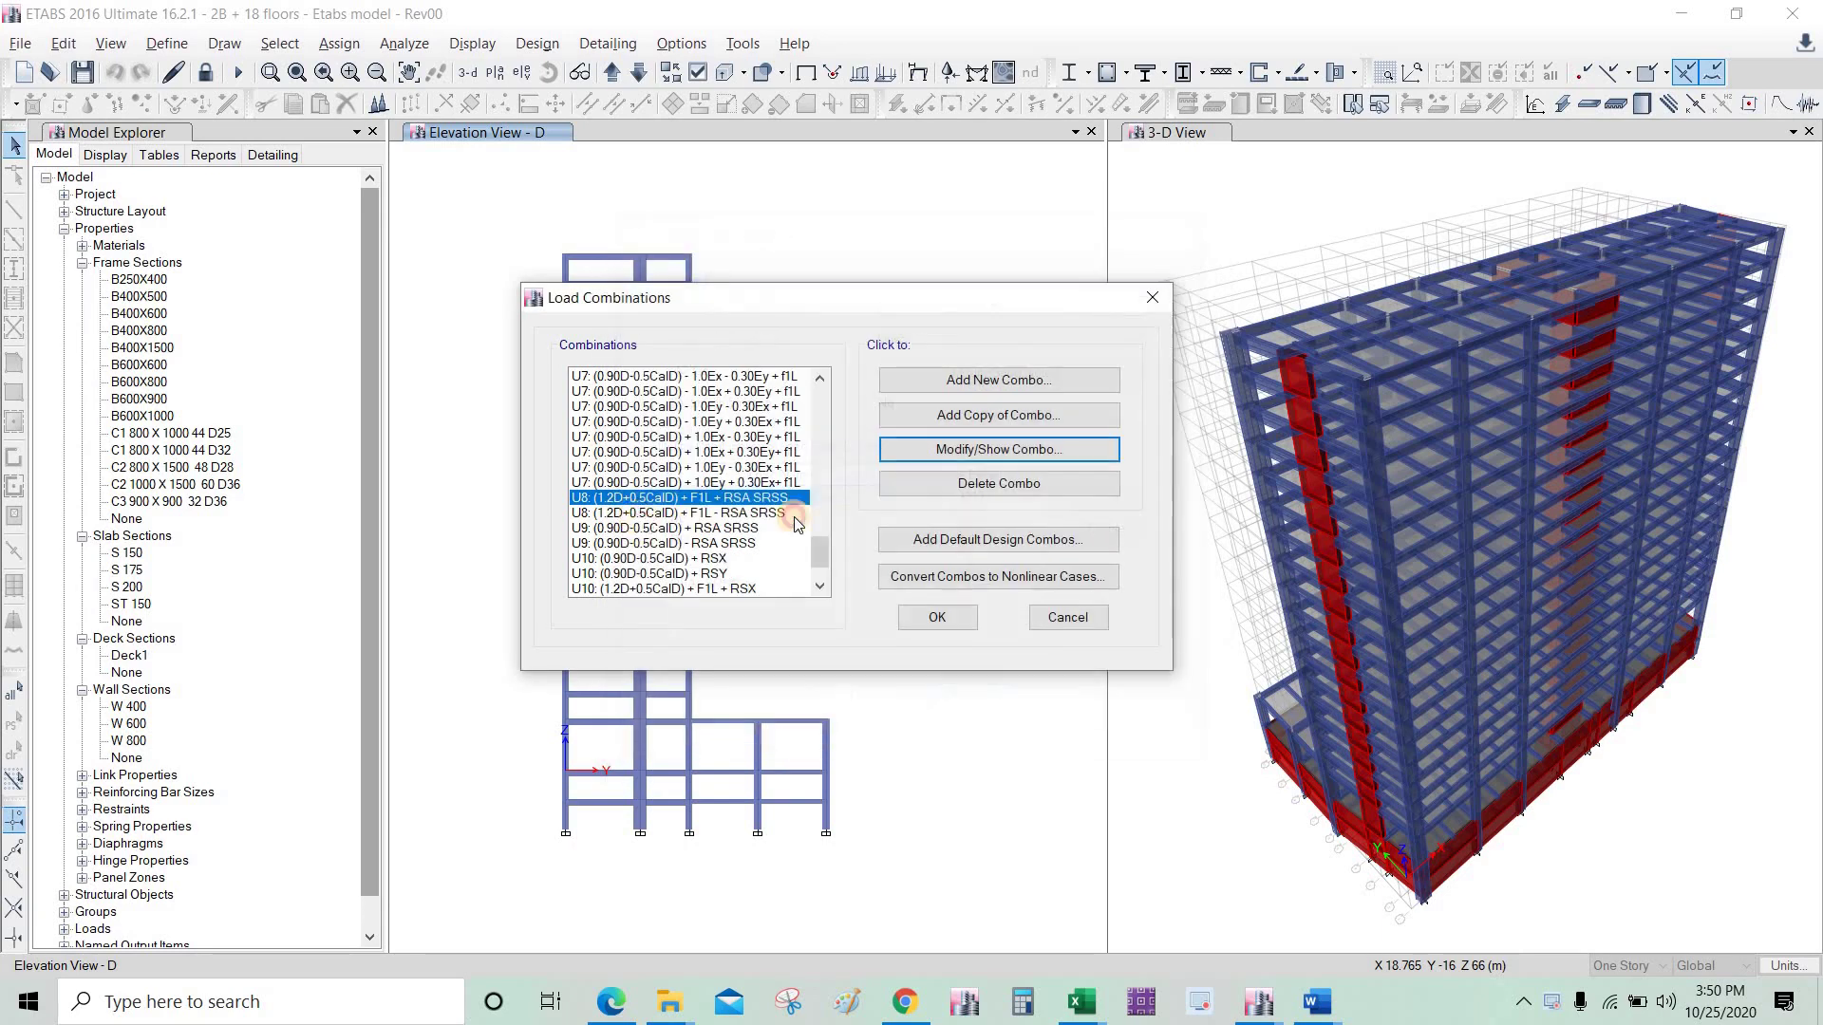
Step: Open the second U8 combination, confirm RSA - SRSS at -1, and cancel without changes
click(792, 512)
click(977, 465)
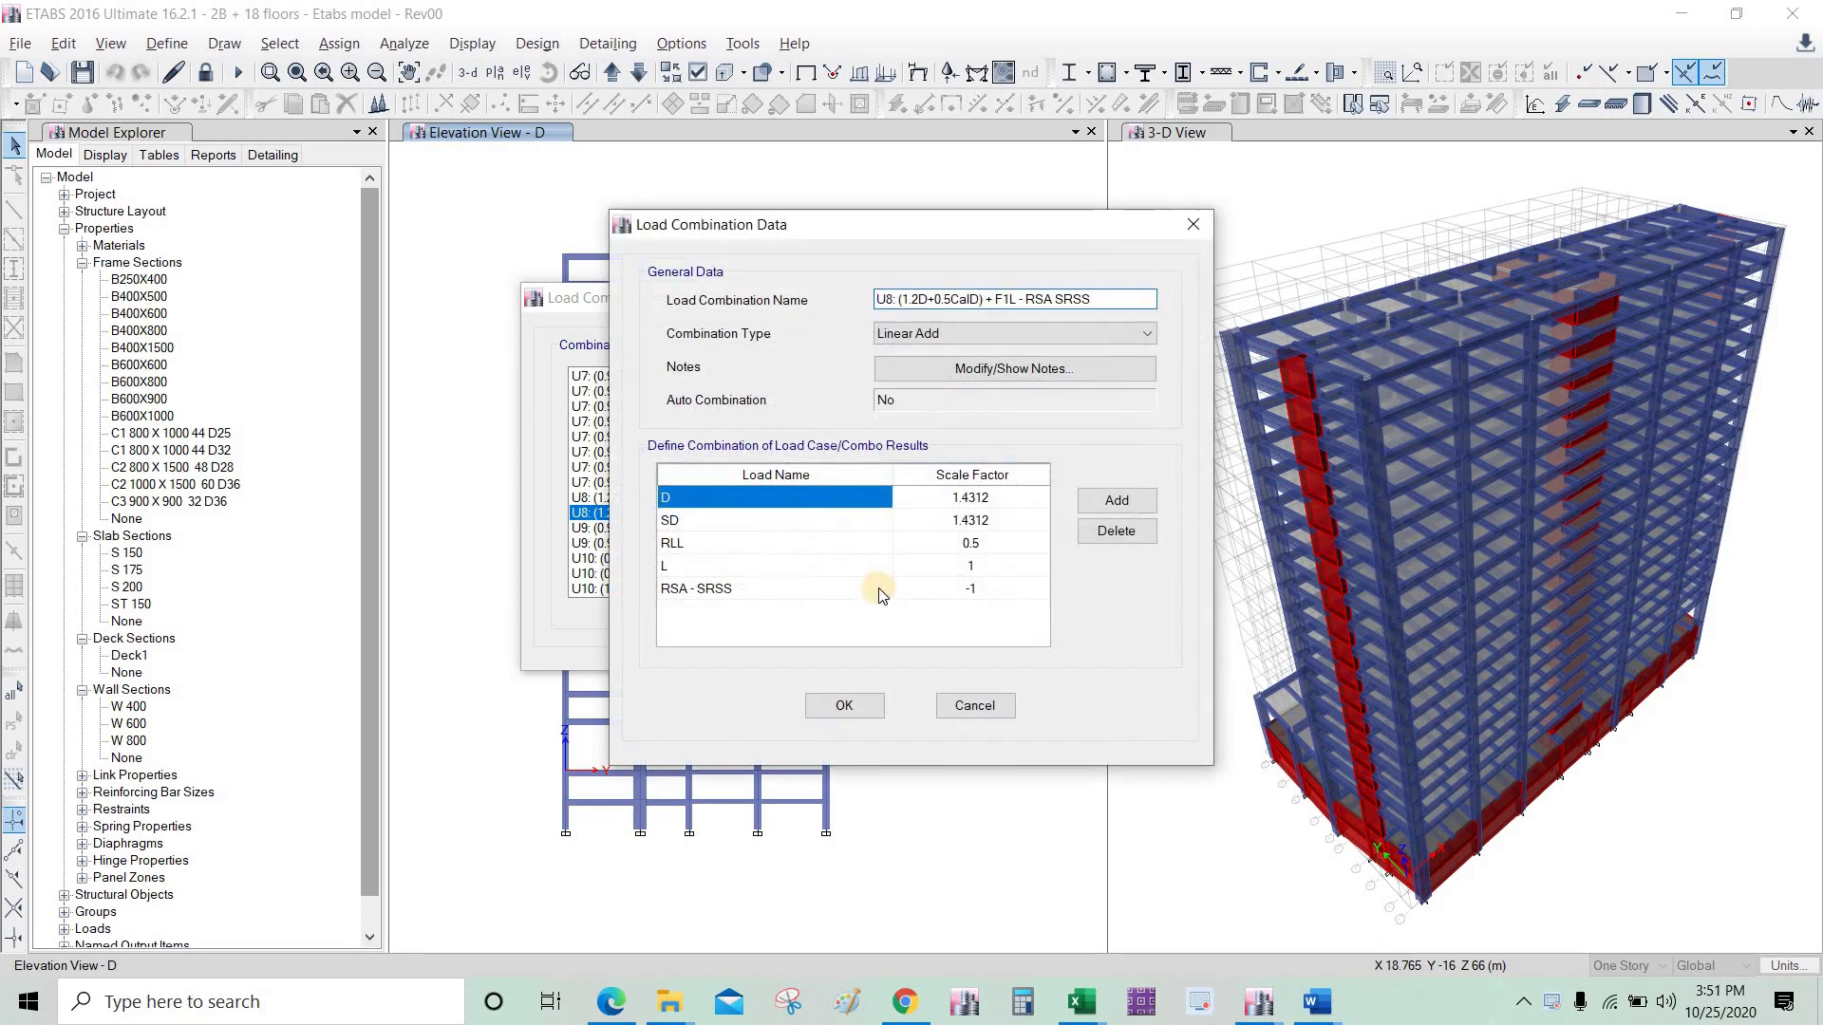
drag(952, 600, 986, 581)
click(873, 685)
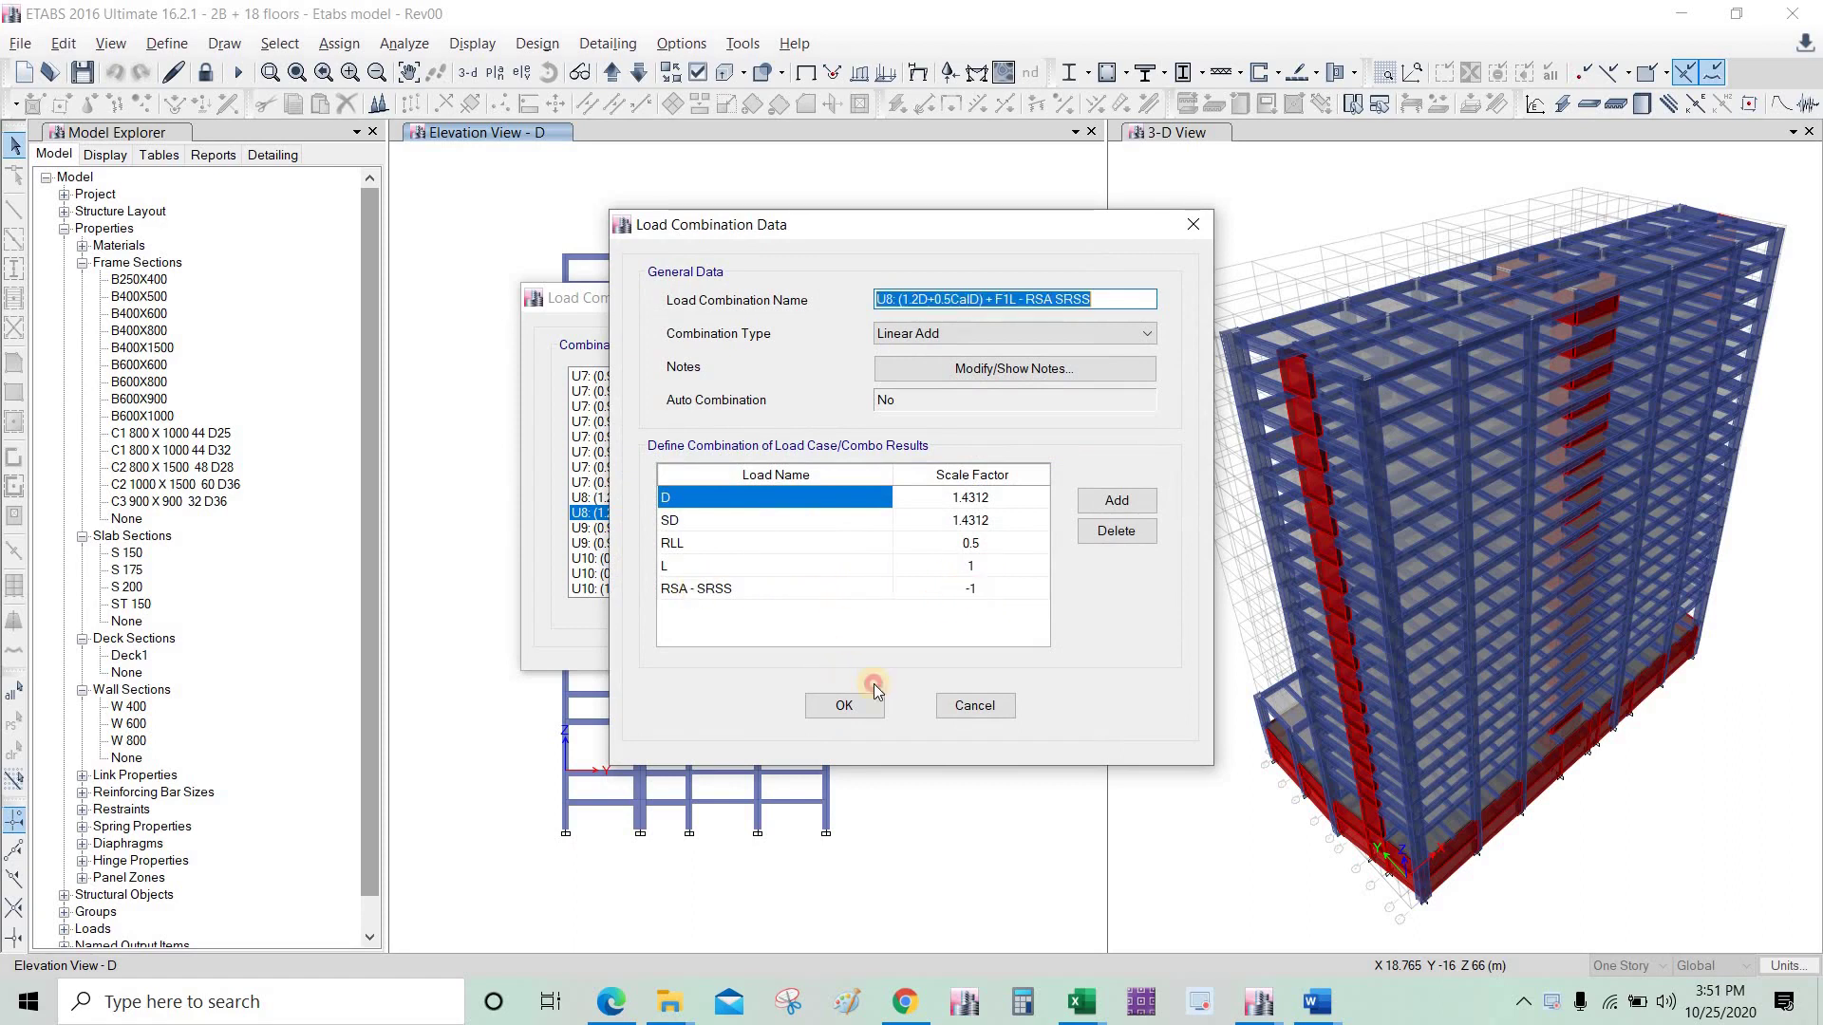
click(957, 707)
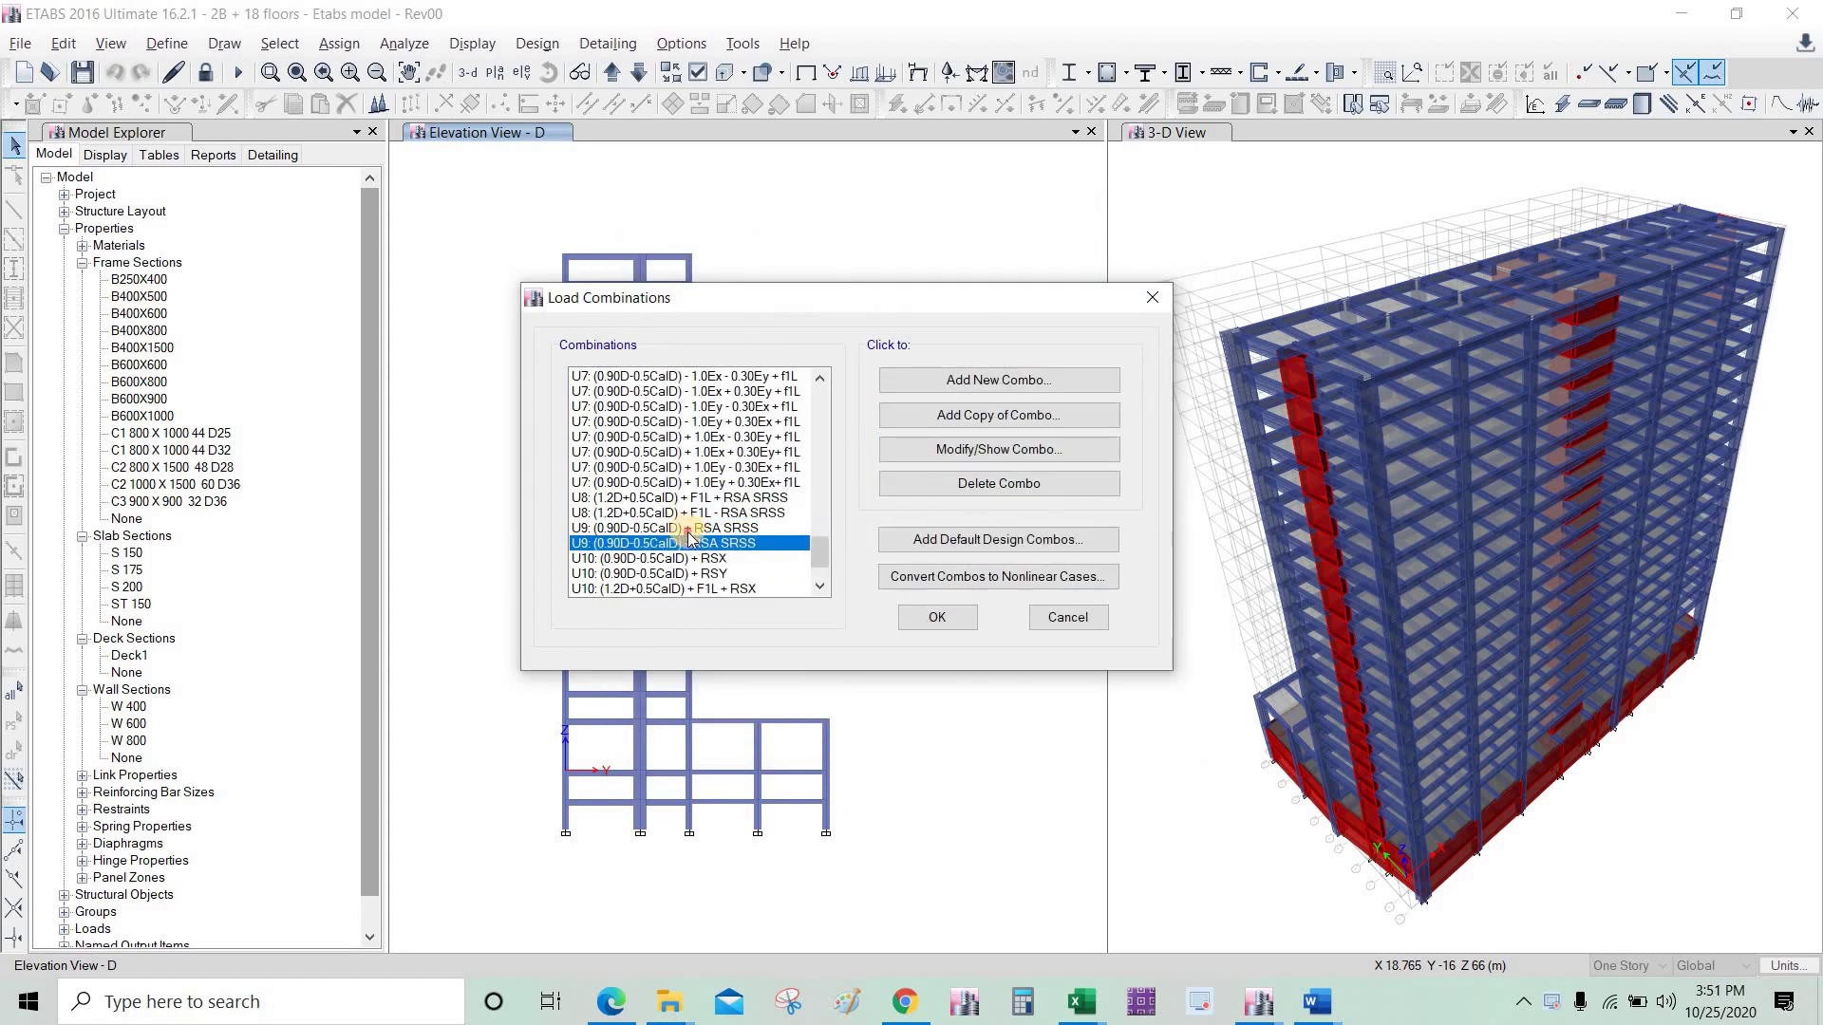
Step: Review the first U9 combination: D and SD at 0.6688, RSA - SRSS at 1
click(692, 529)
key(Return)
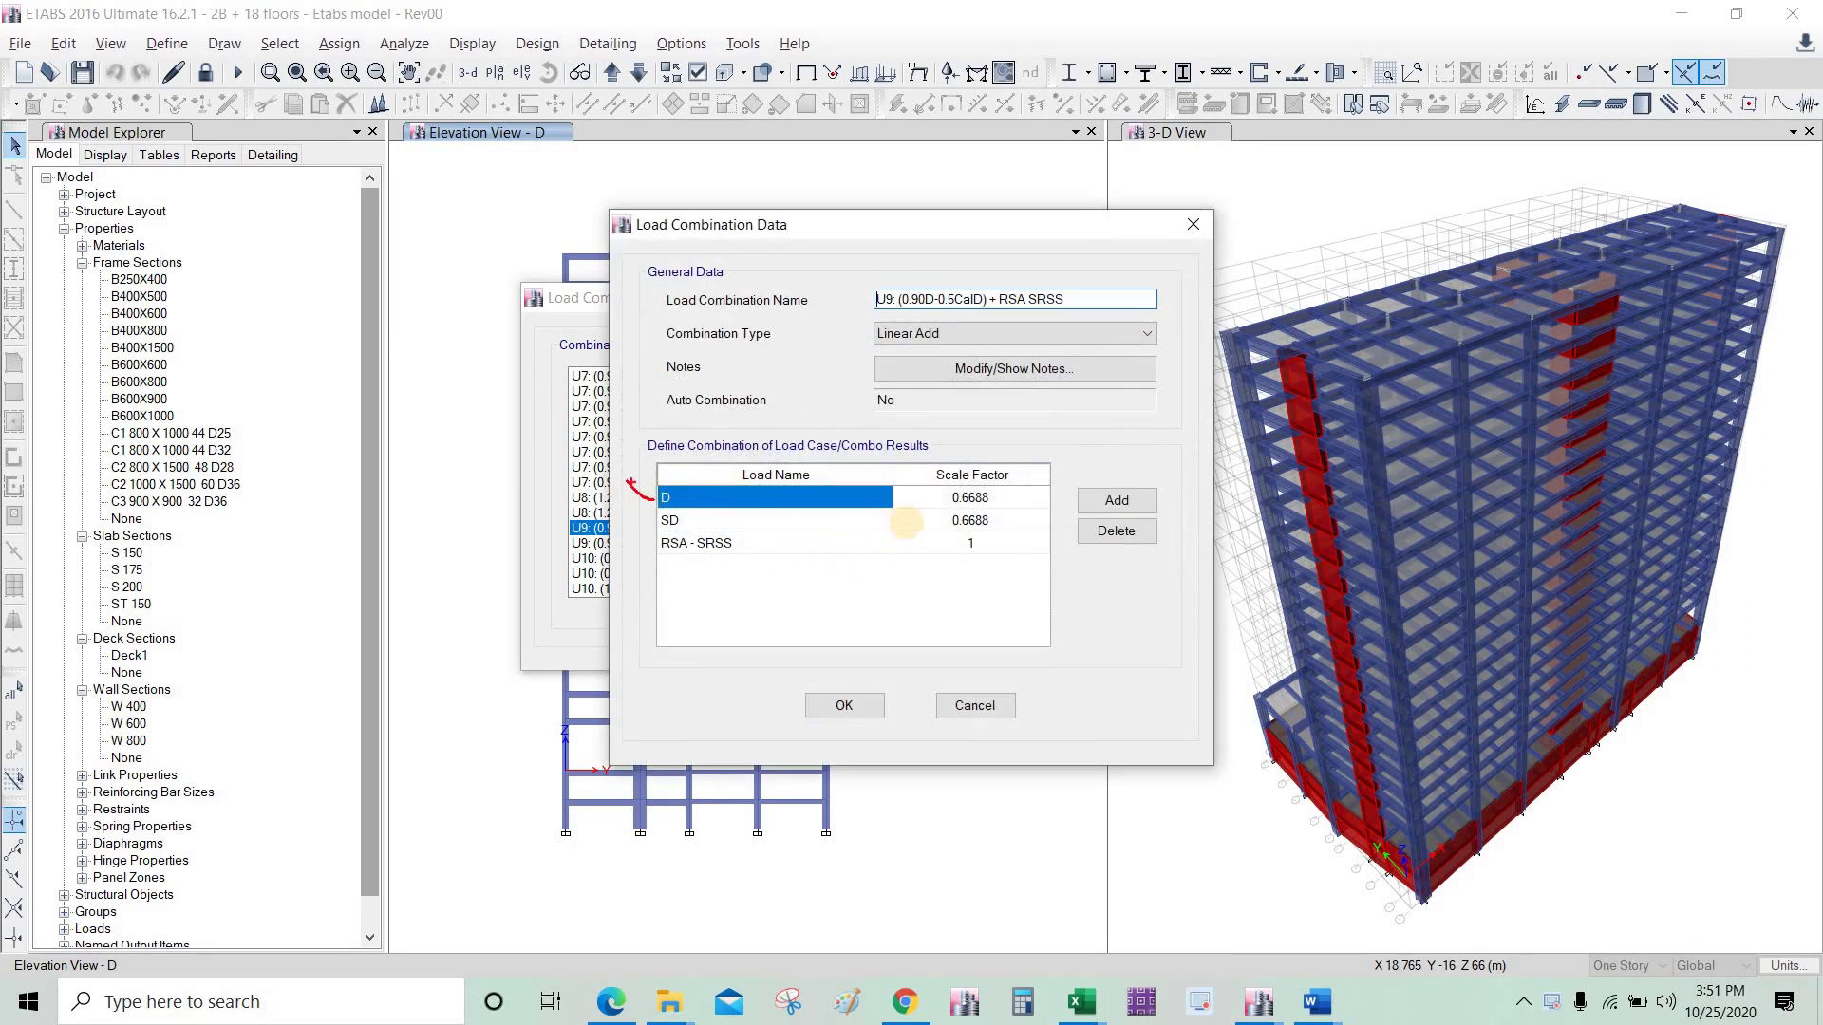
drag(933, 513, 1016, 484)
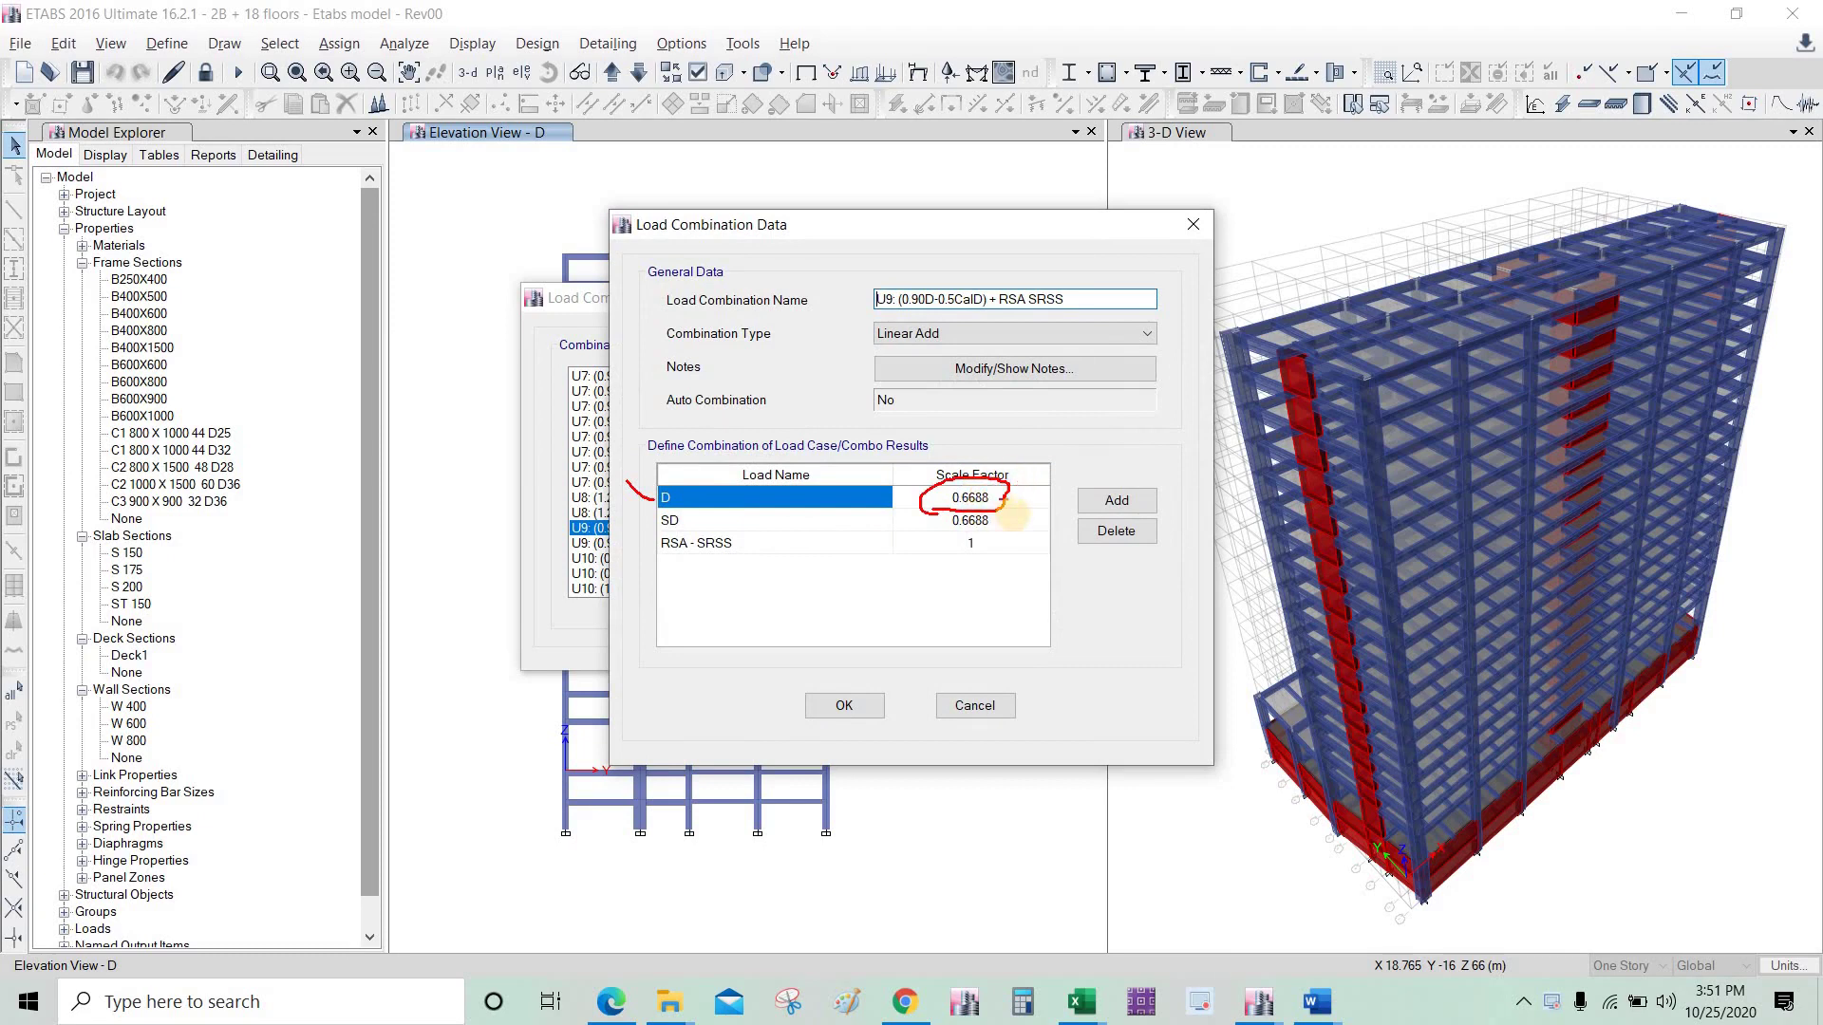
mouse_move(1013, 514)
mouse_down()
mouse_move(1008, 537)
mouse_move(952, 520)
mouse_up()
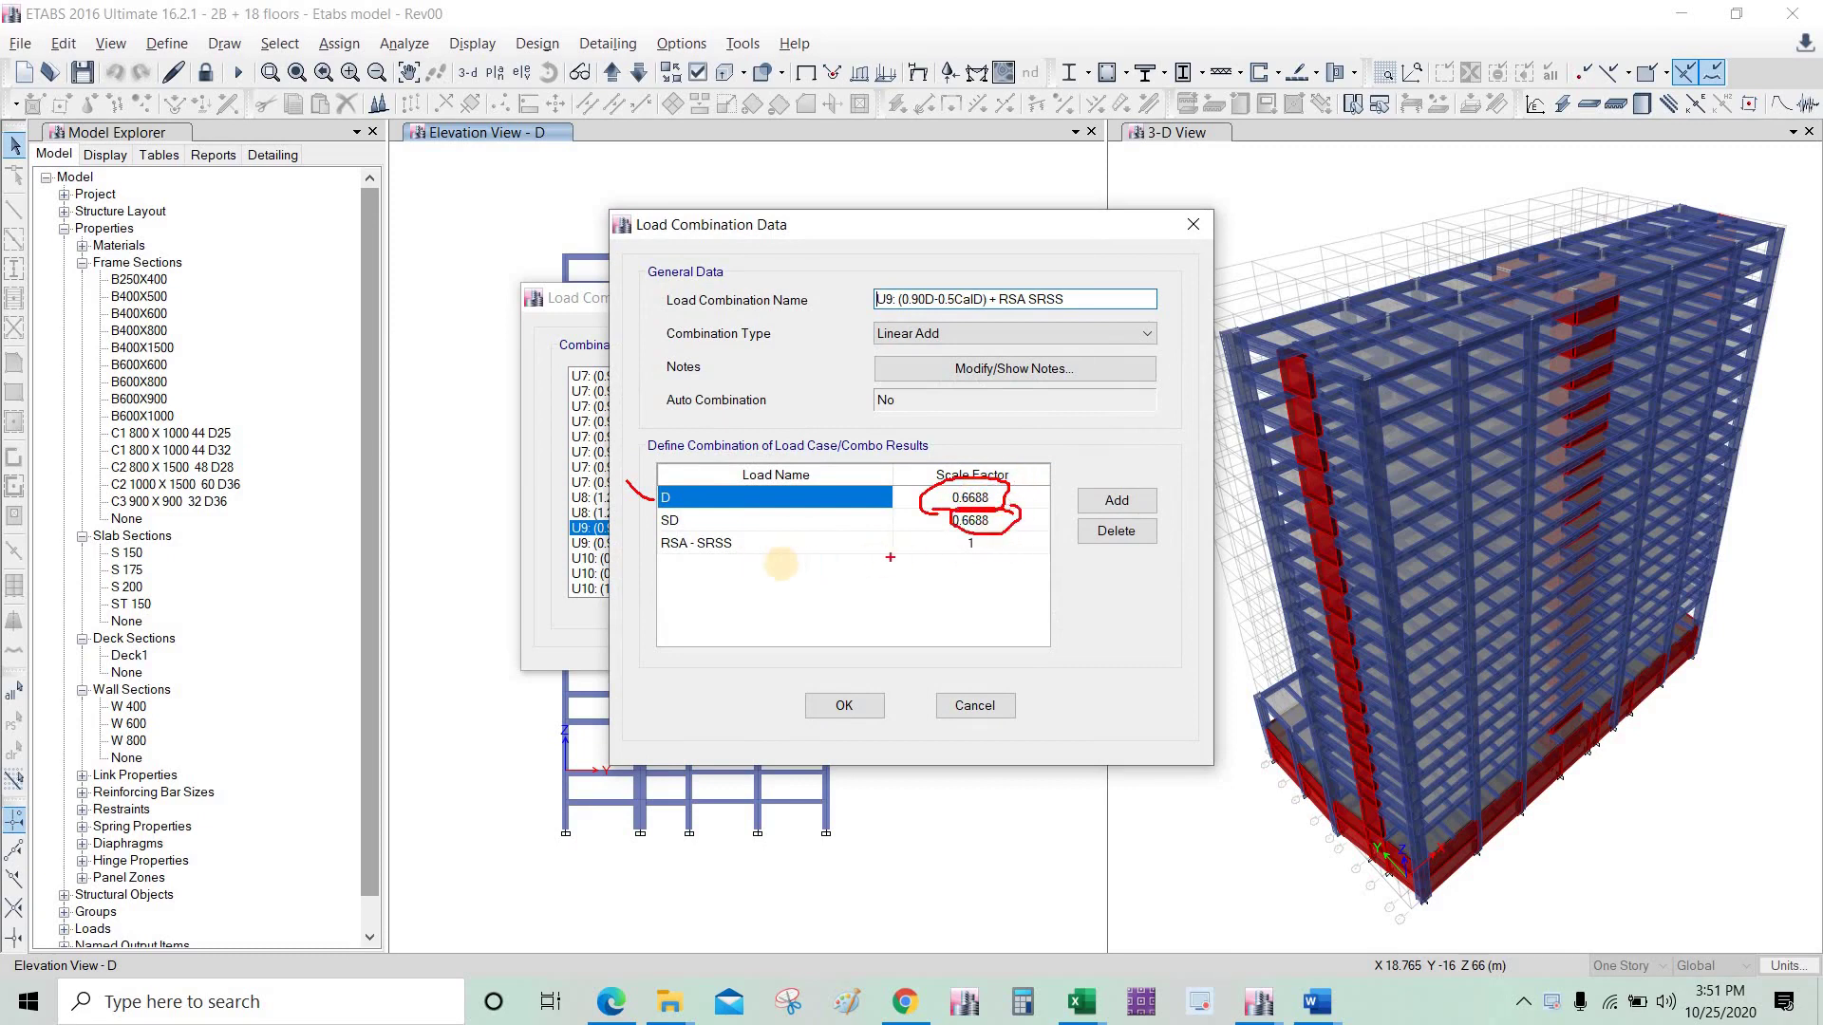
drag(661, 558, 737, 558)
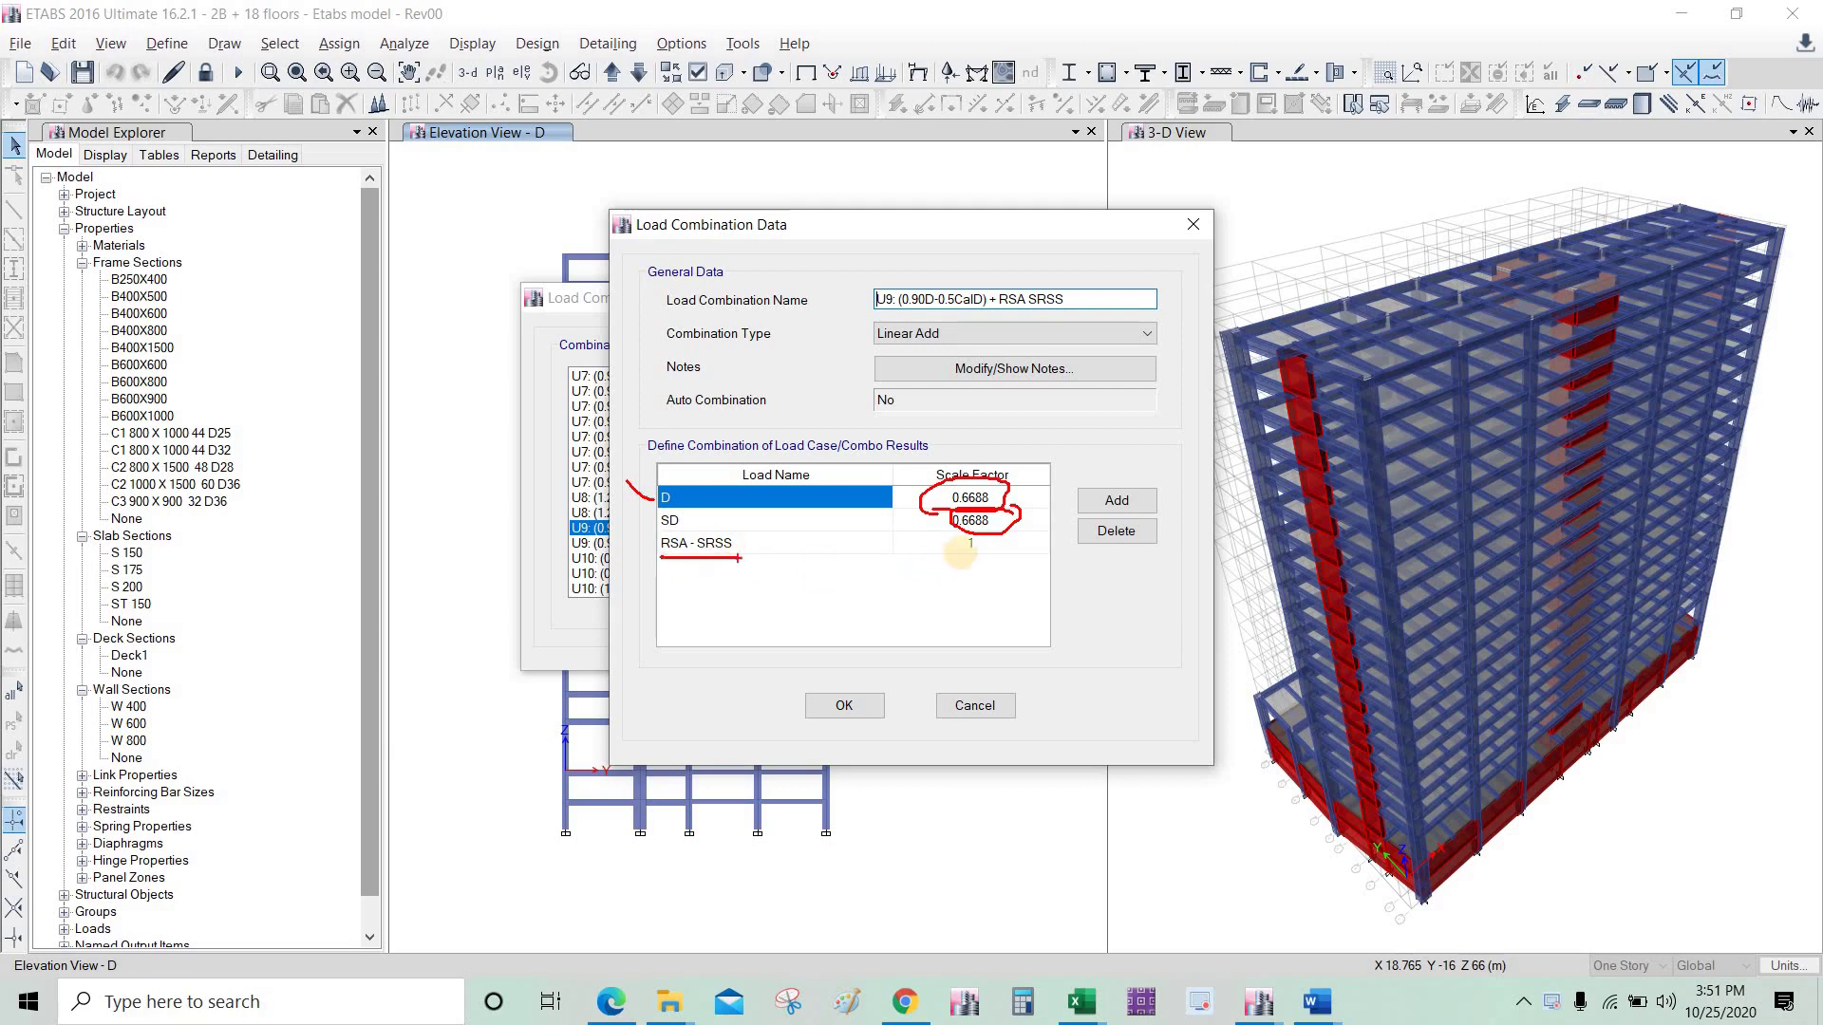
drag(959, 558, 953, 529)
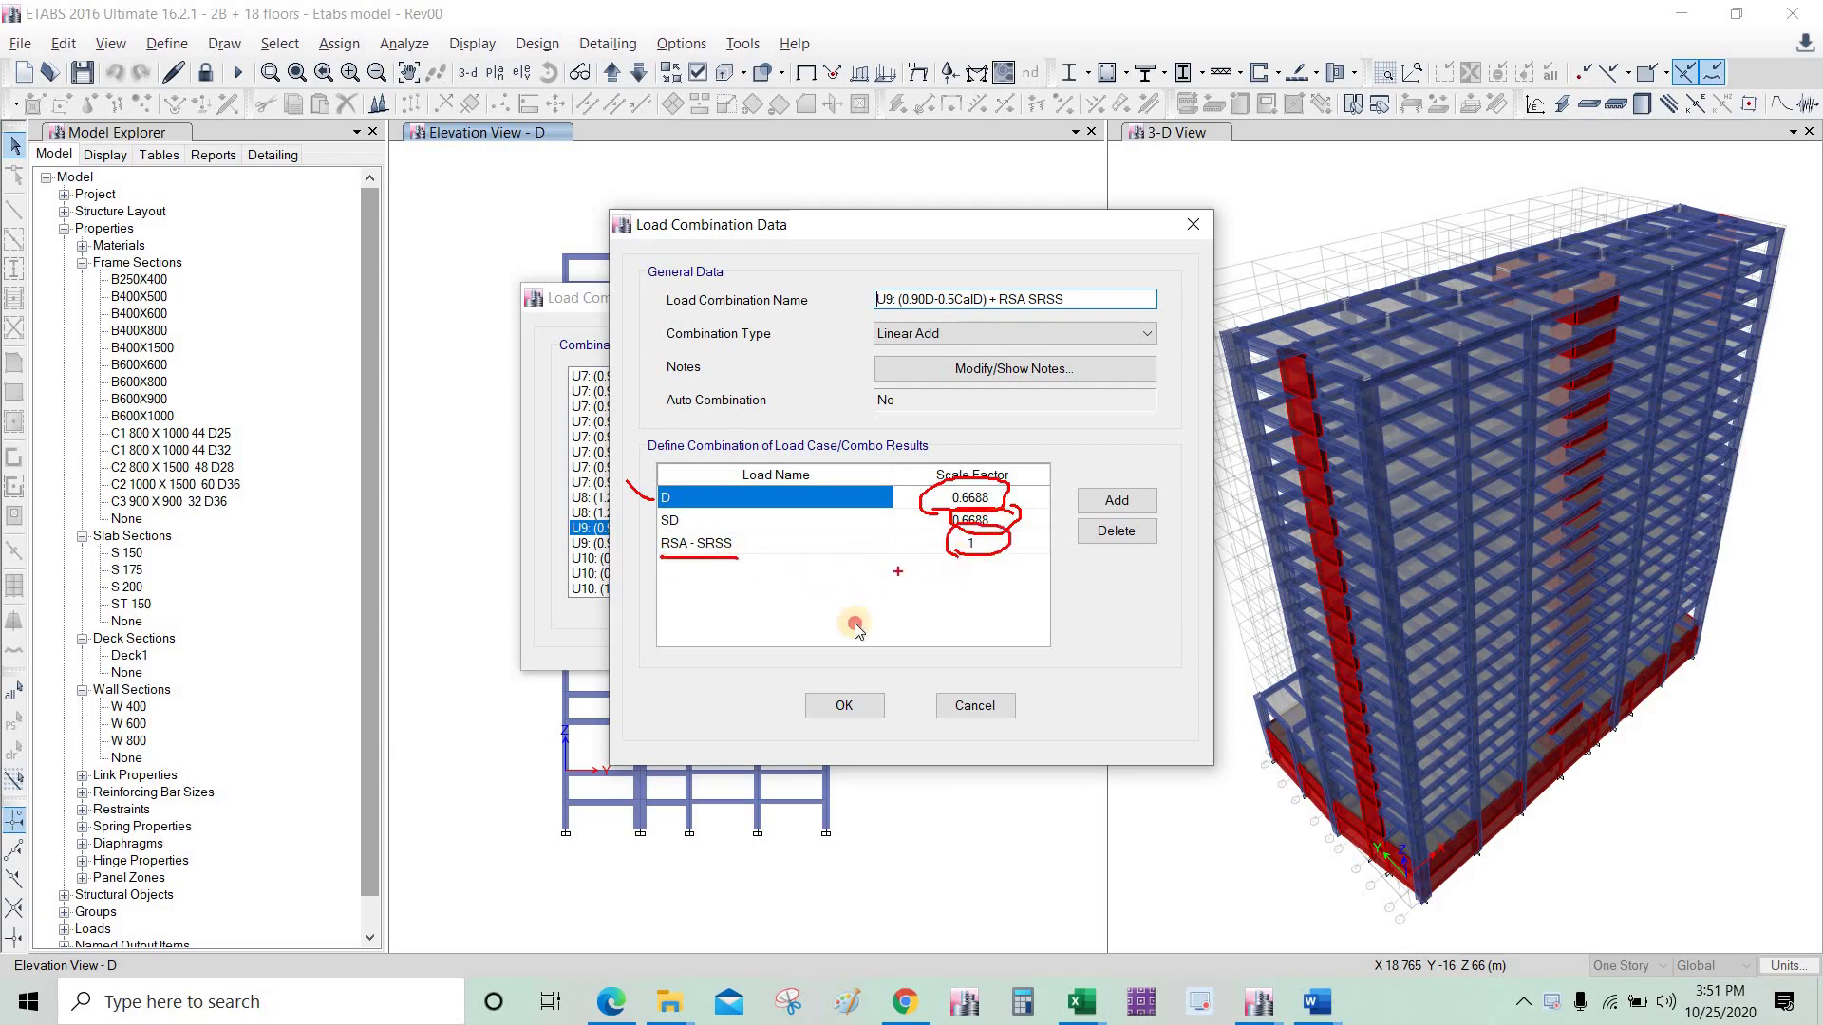
key(Escape)
click(973, 705)
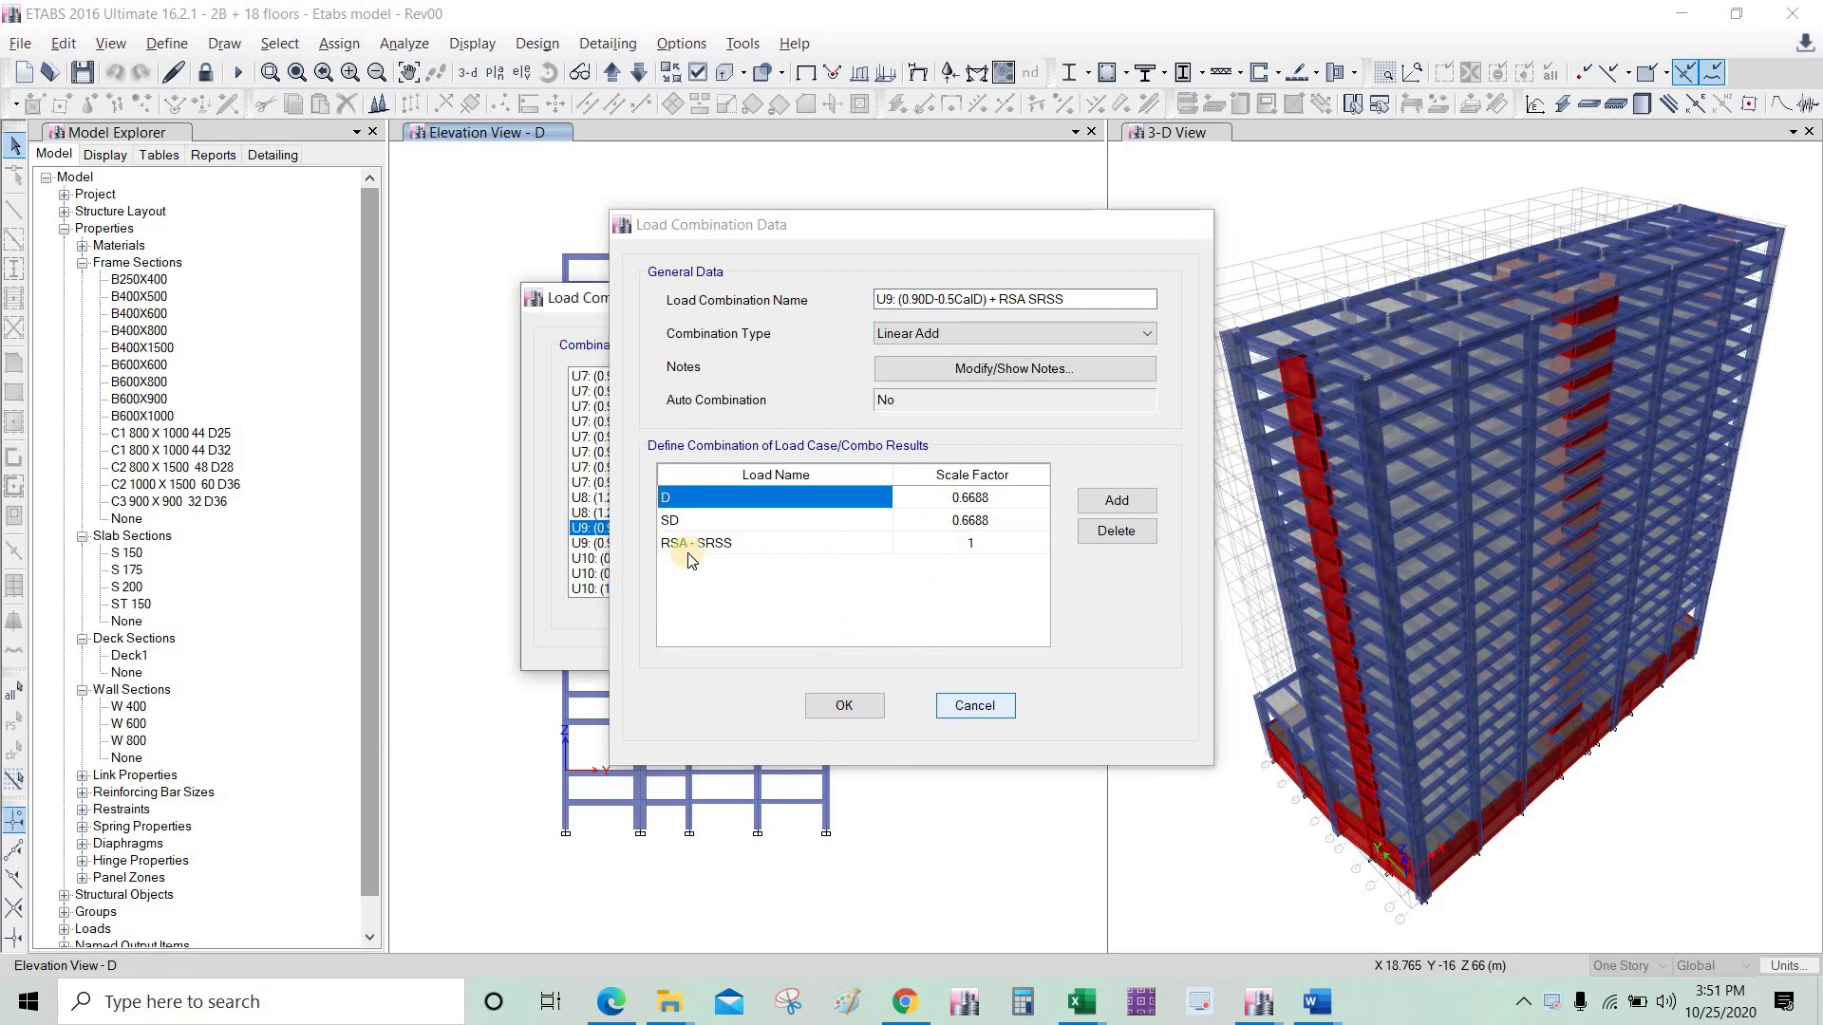
Step: Check the second U9 combination with RSA - SRSS at -1, then close the combinations list
key(Return)
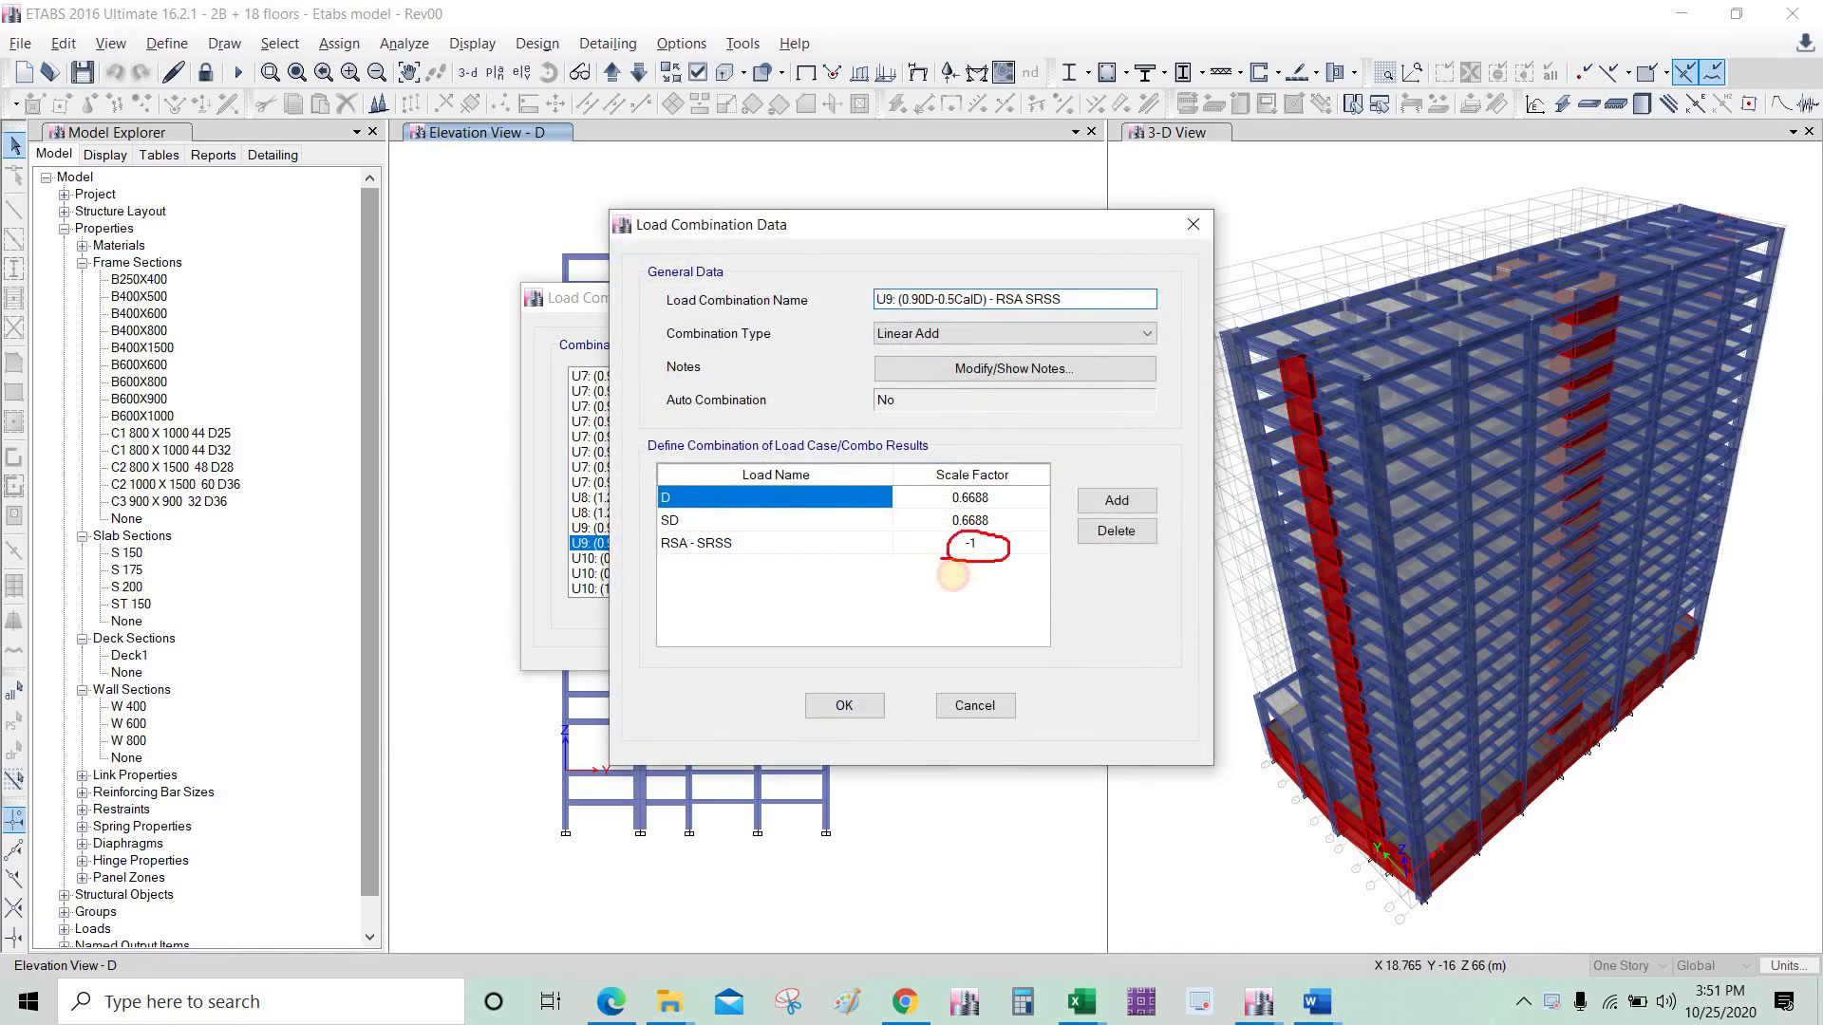
click(982, 704)
click(899, 620)
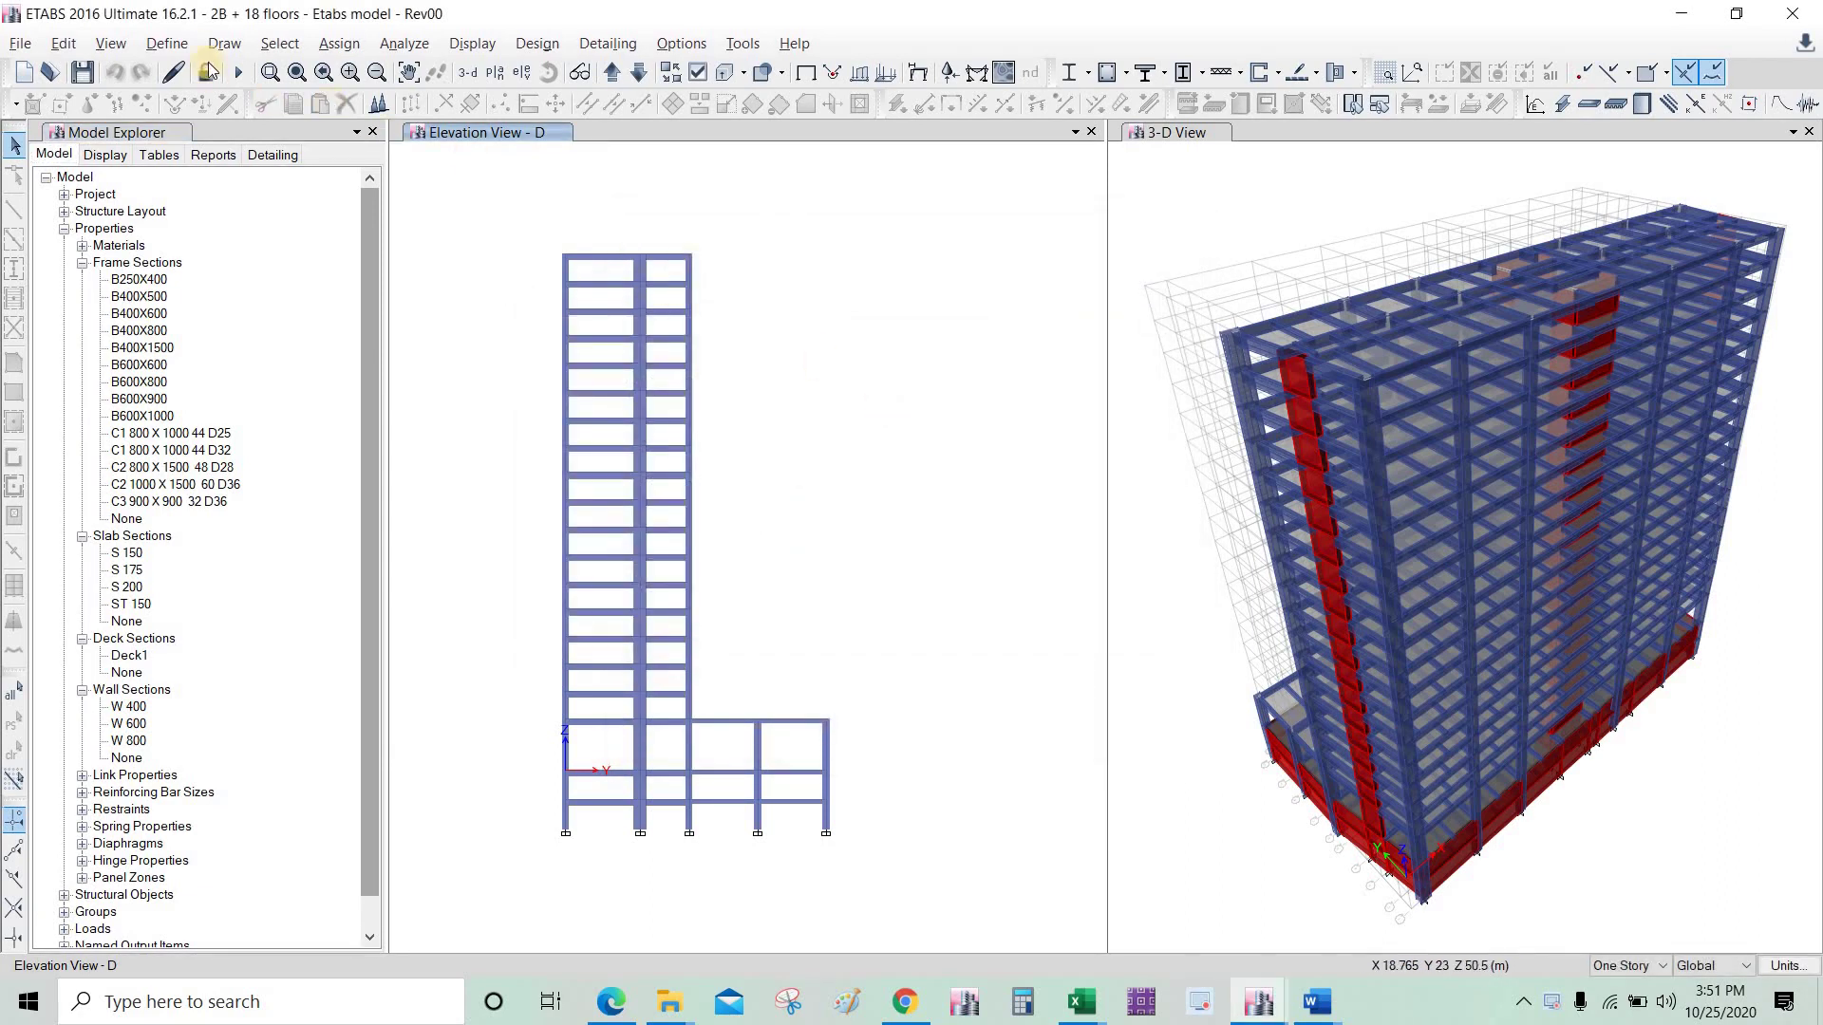
Step: Reopen Define > Load Combinations and scroll down to select WIND DRIFT WX
click(183, 47)
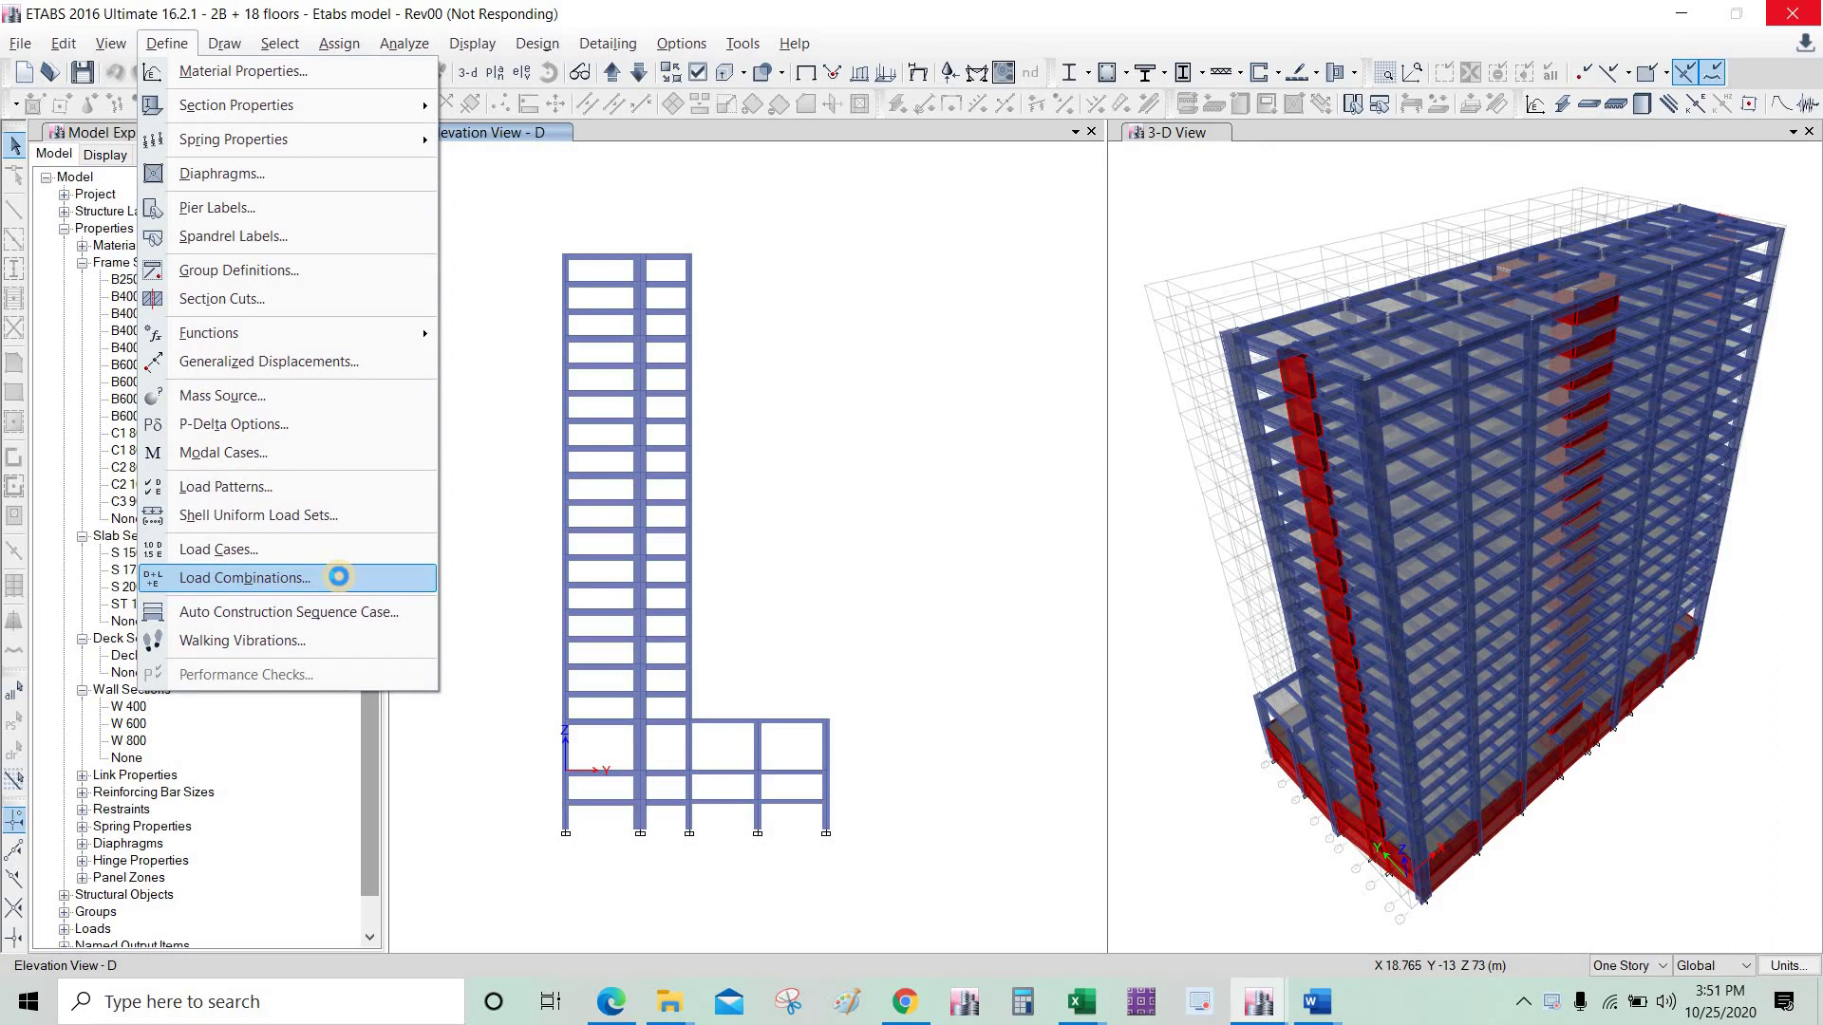
click(339, 578)
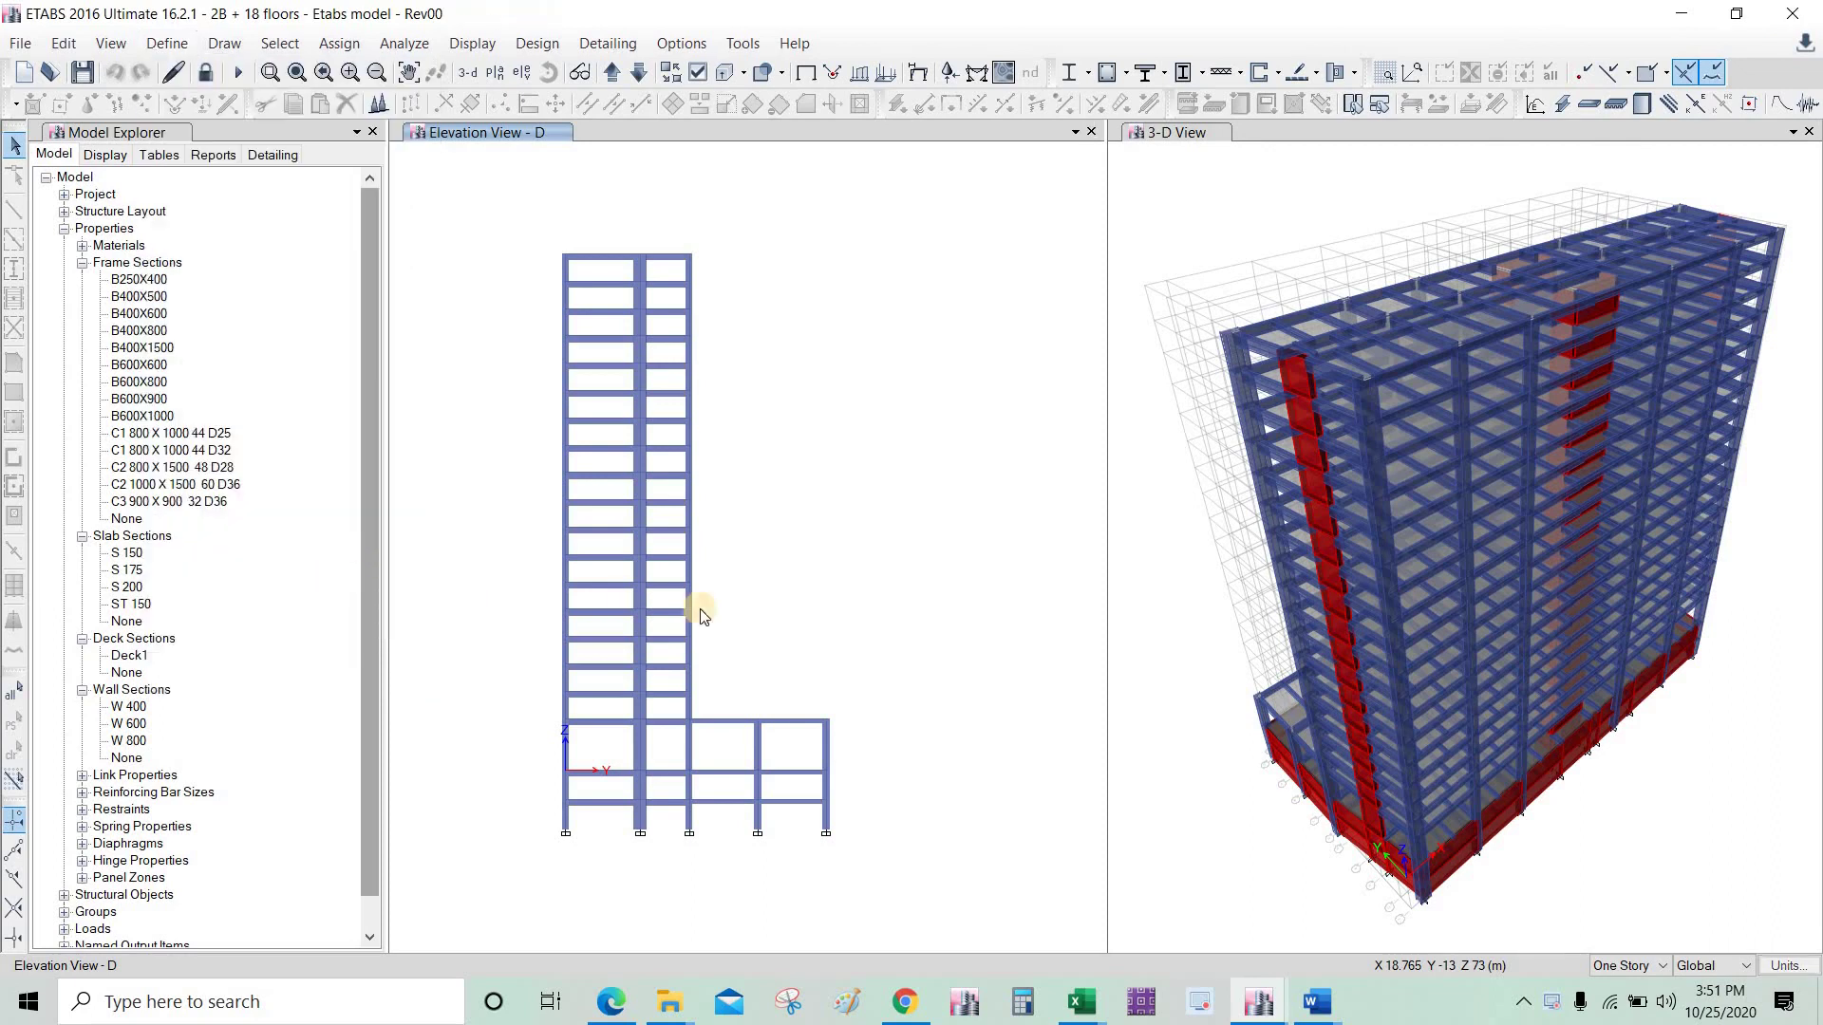
click(710, 448)
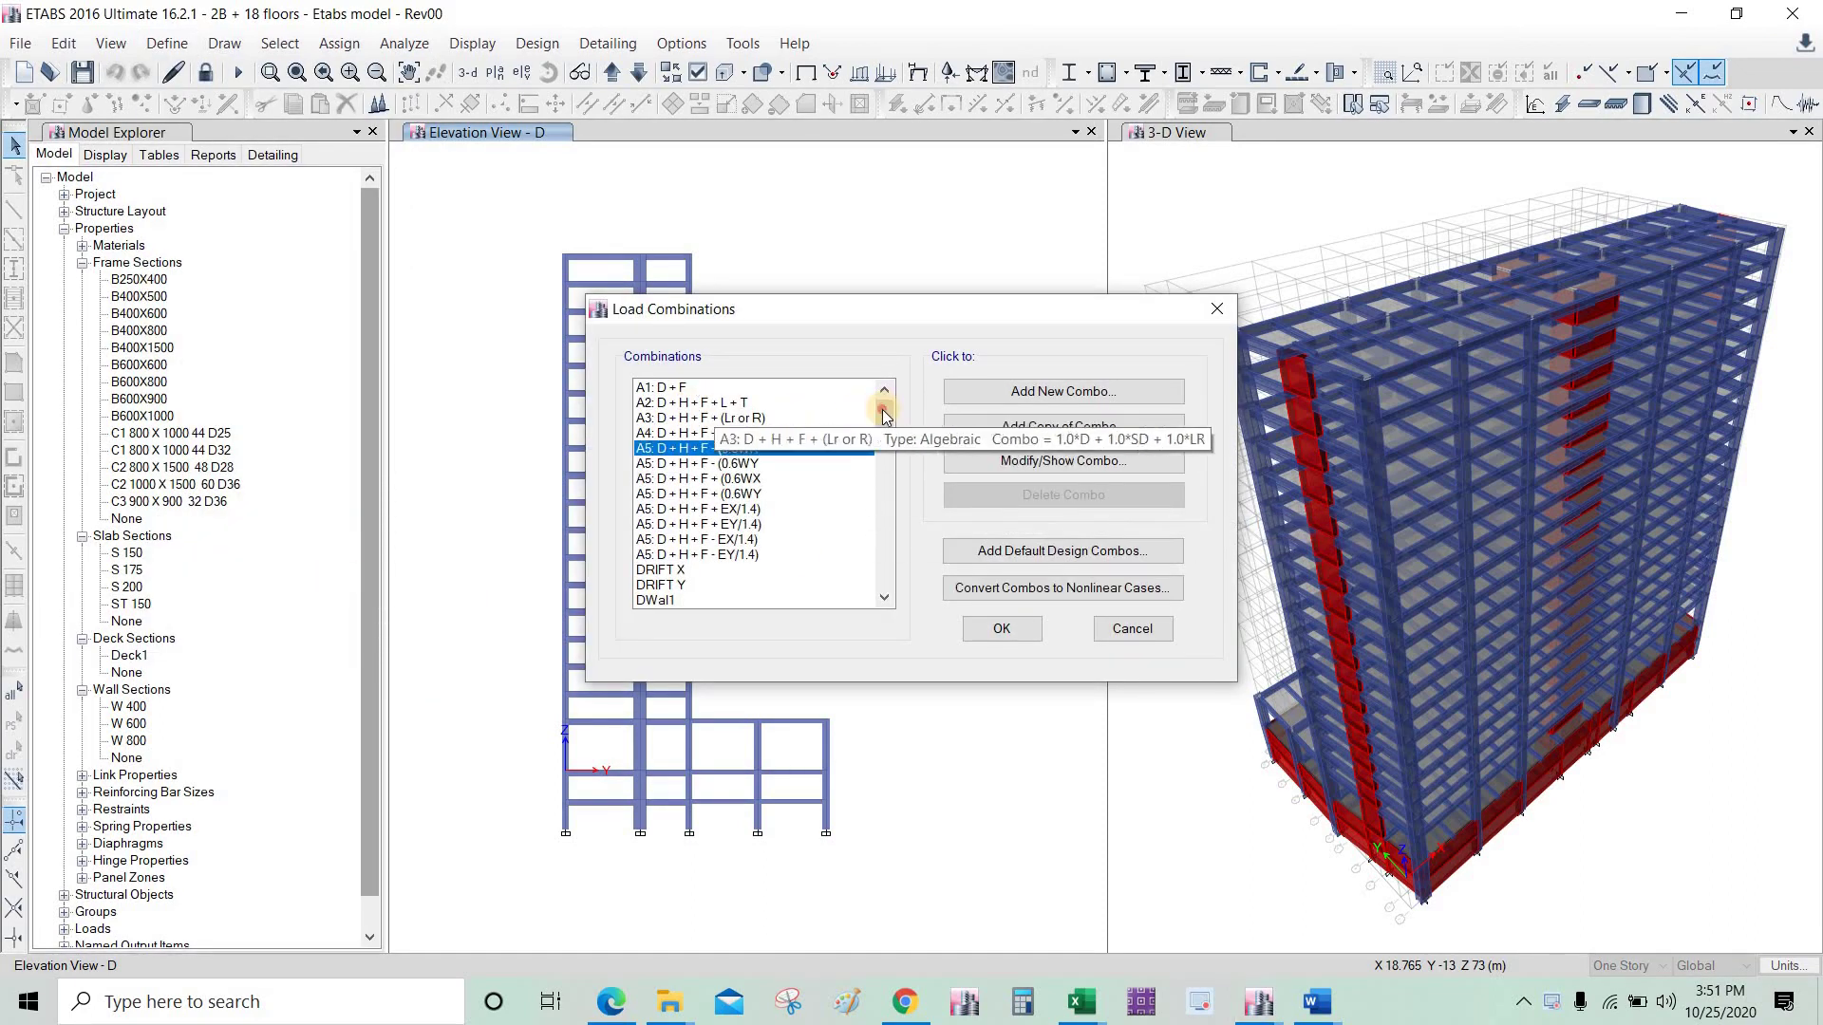
drag(884, 418, 863, 618)
scroll(759, 570, down, 1)
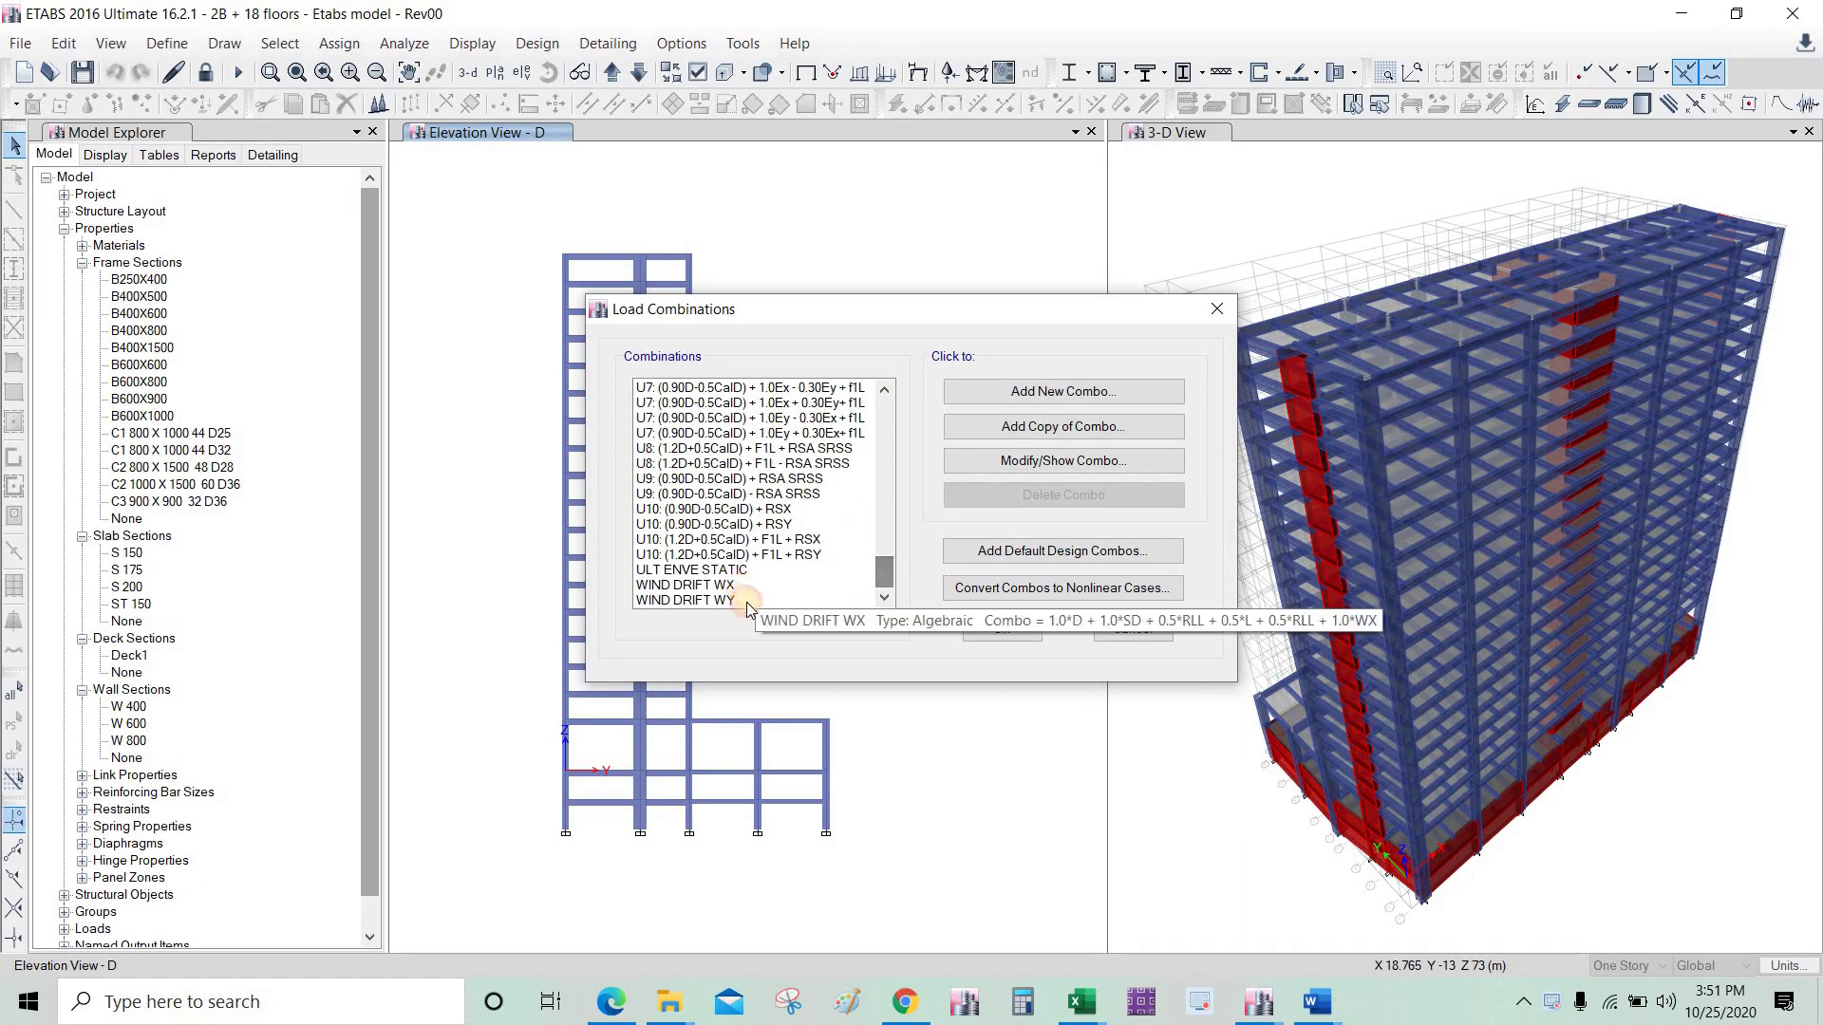
click(703, 586)
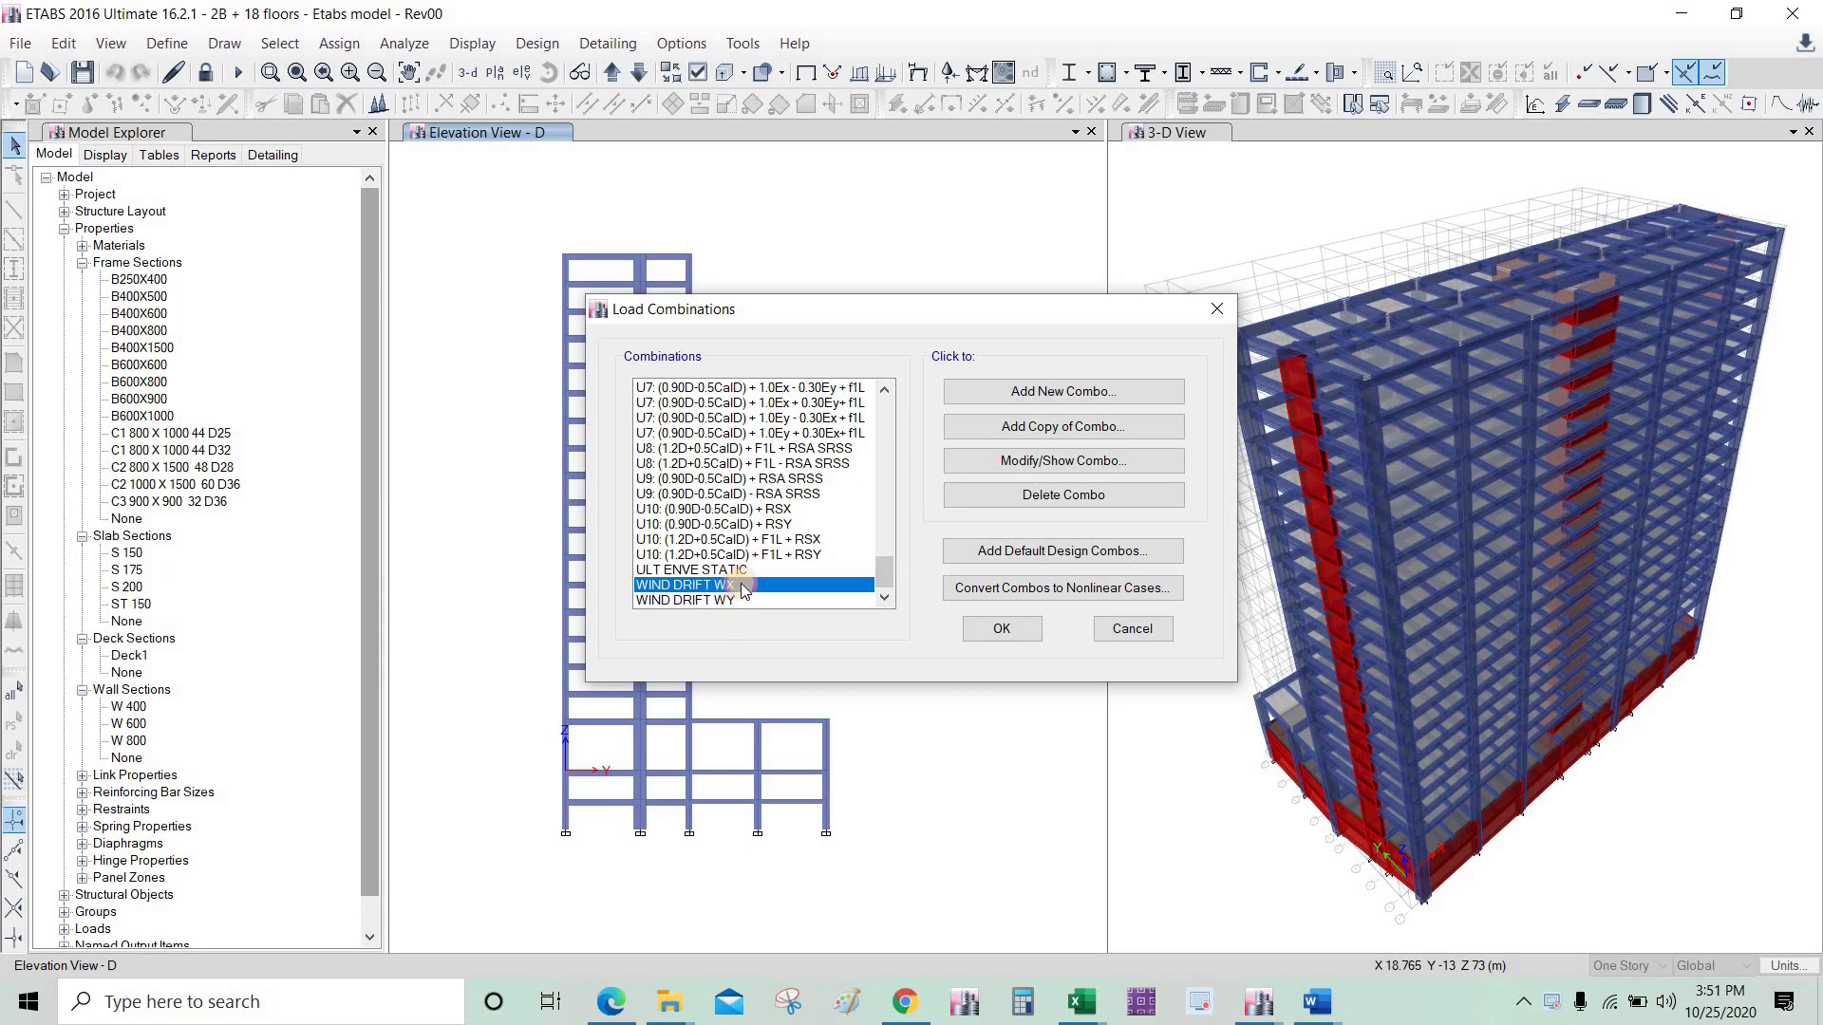
Step: Inspect WIND DRIFT WX factors (D, SD 1; RLL, L 0.5; WX 1) and close it unchanged
click(976, 465)
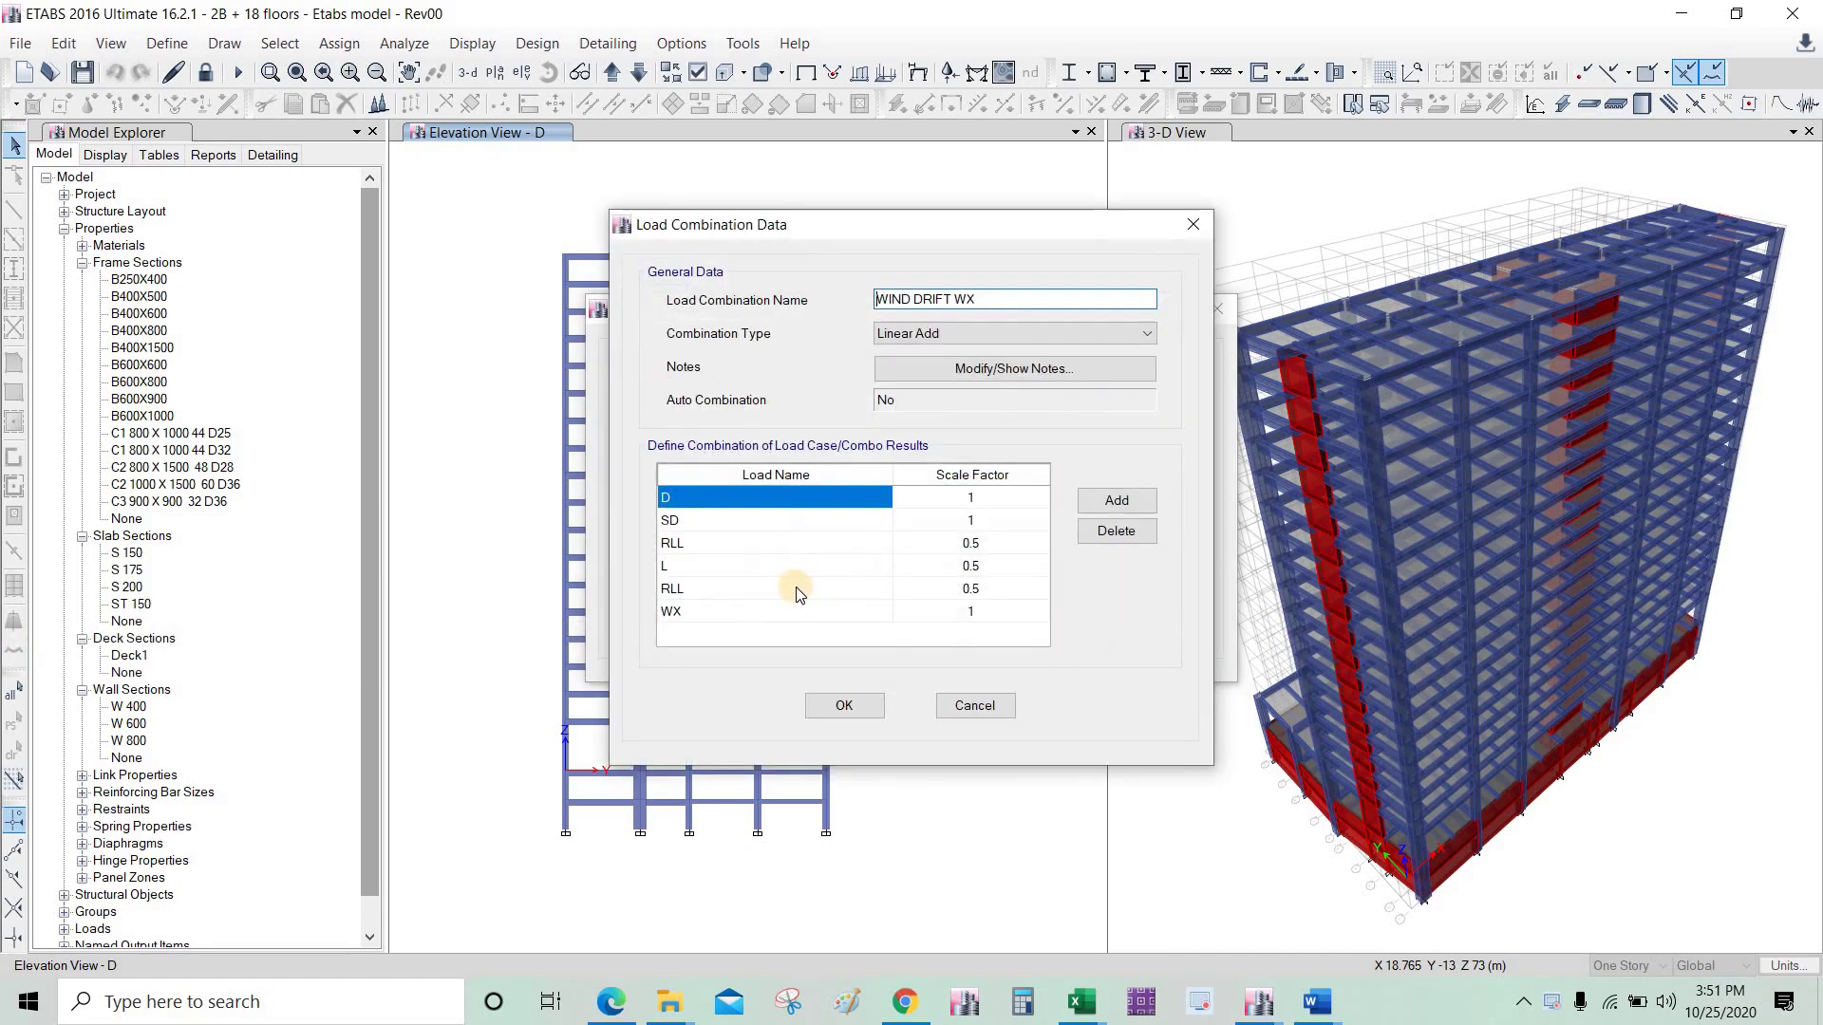
click(957, 528)
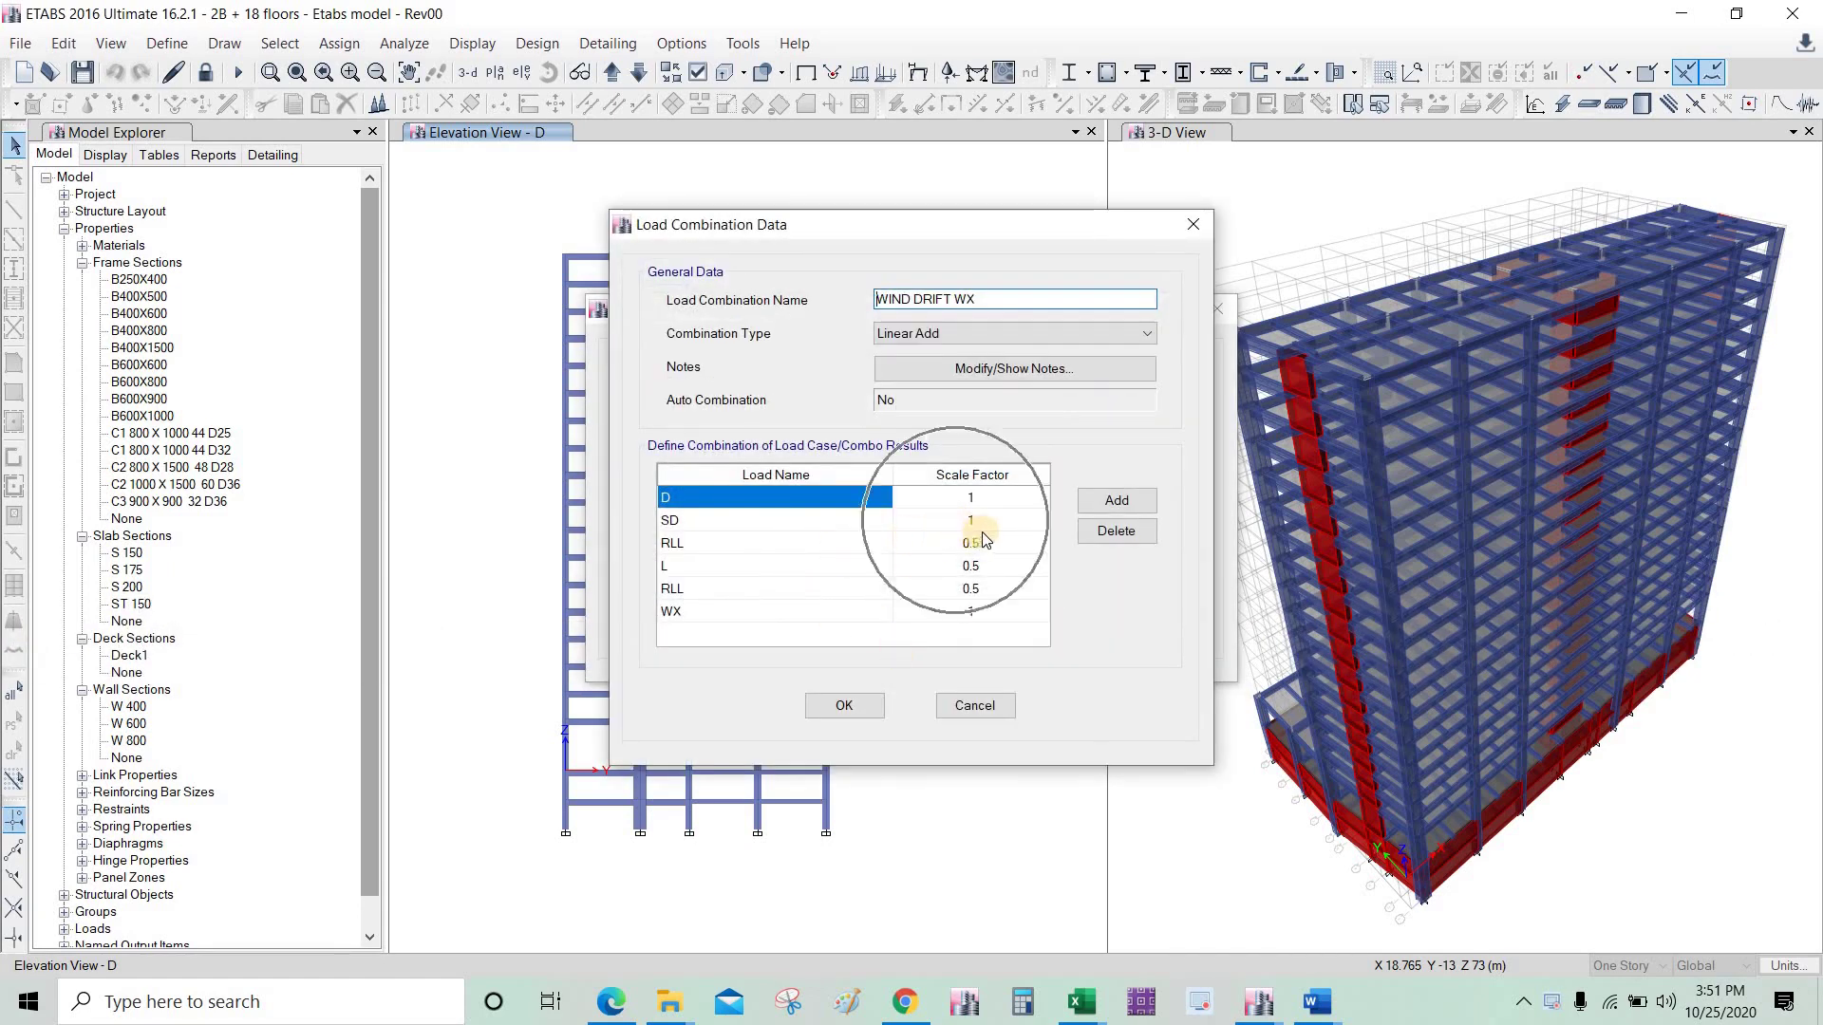
key(Down)
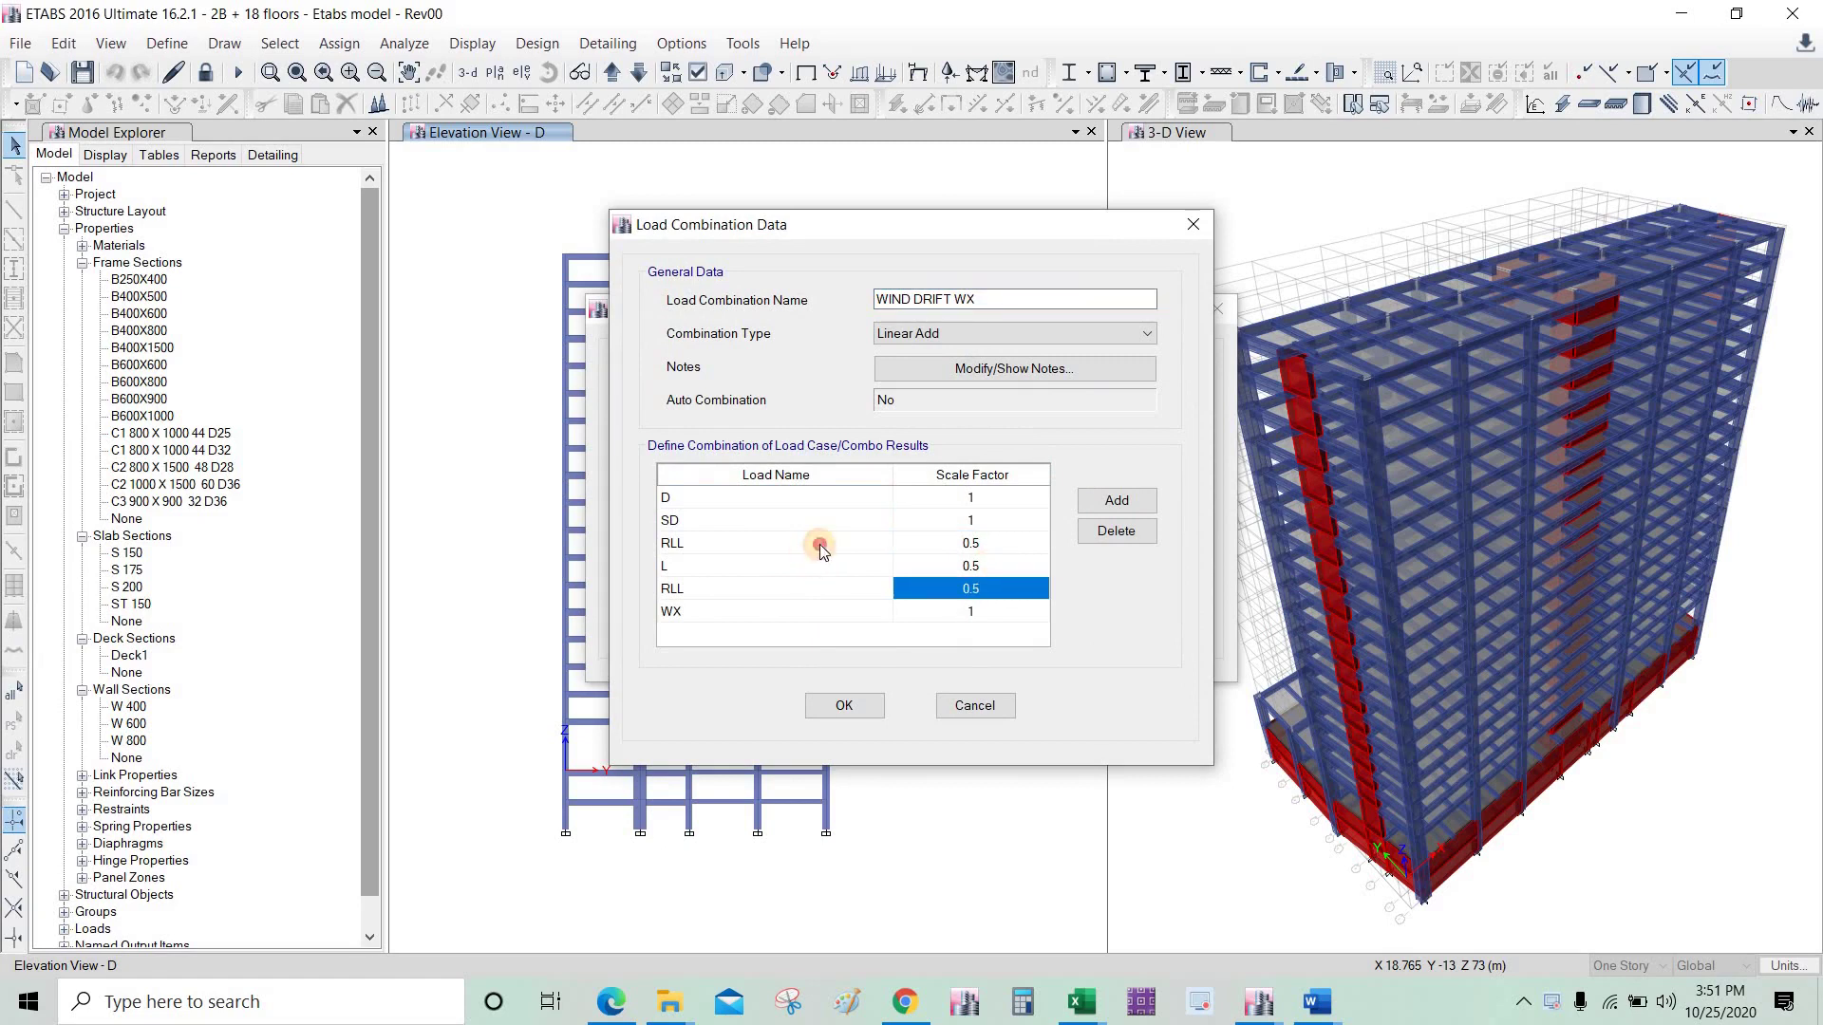
click(818, 544)
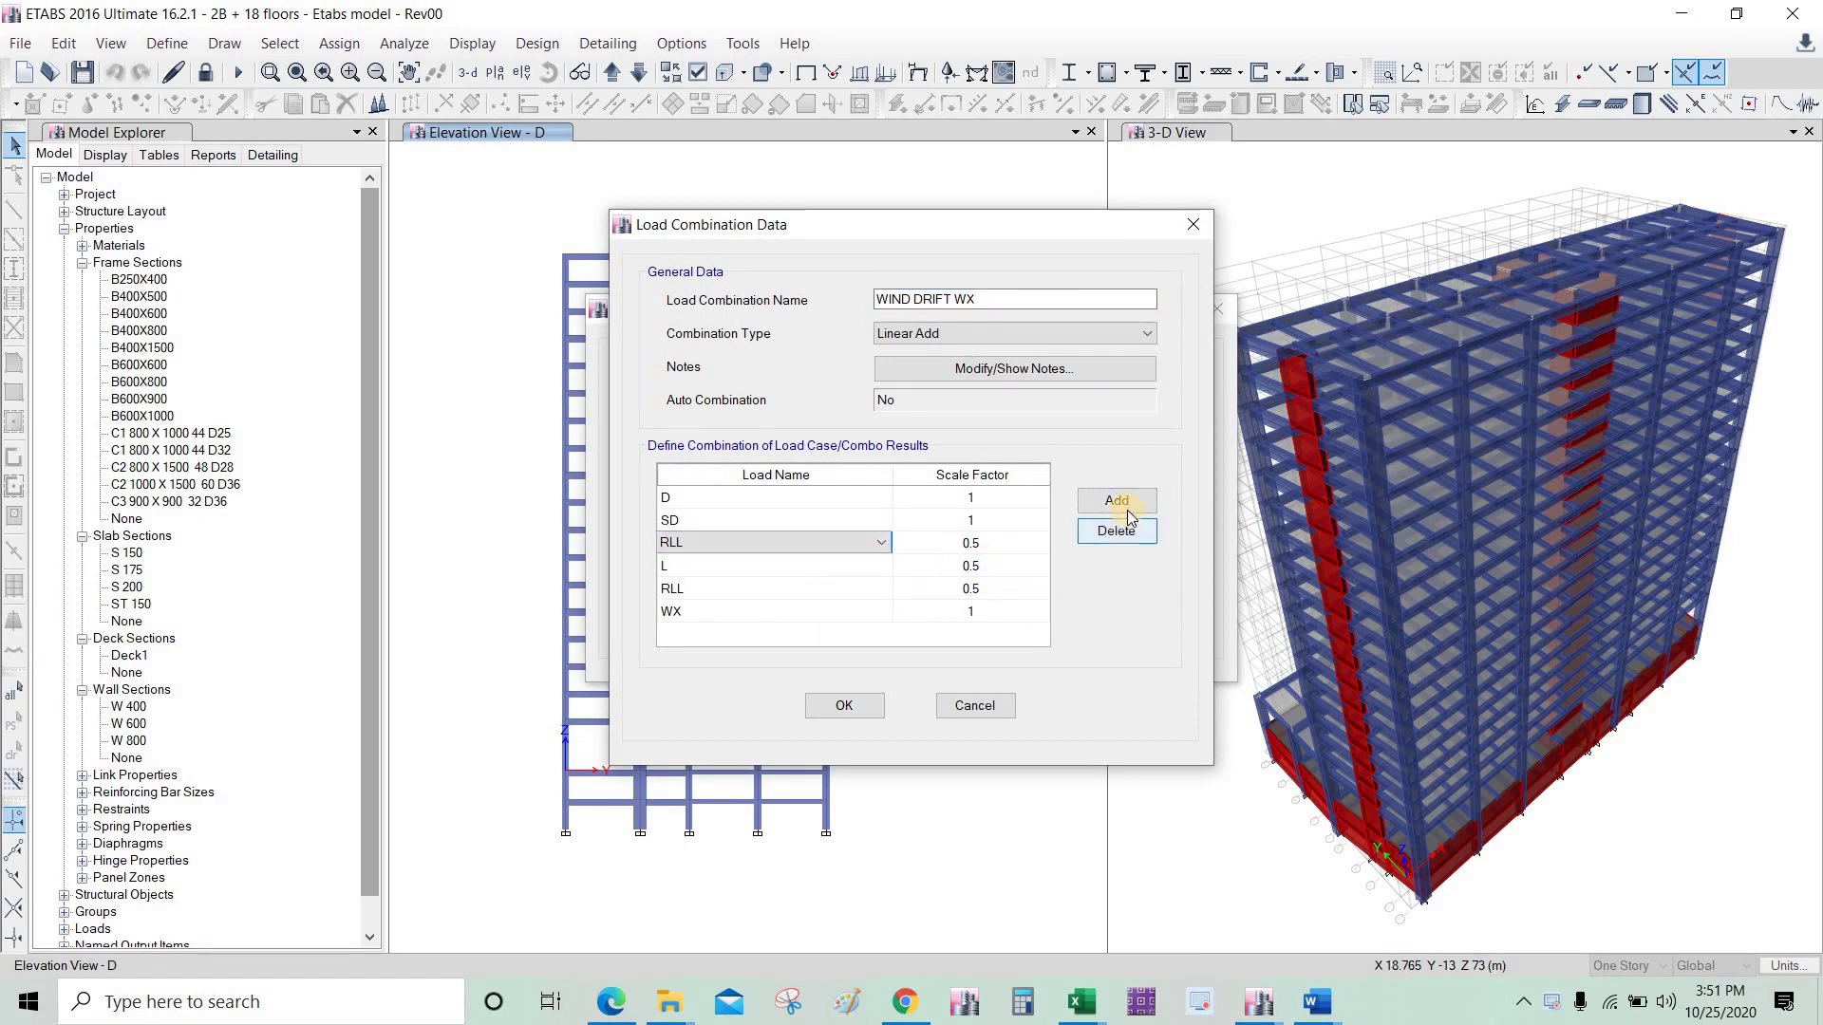
click(1004, 717)
click(817, 600)
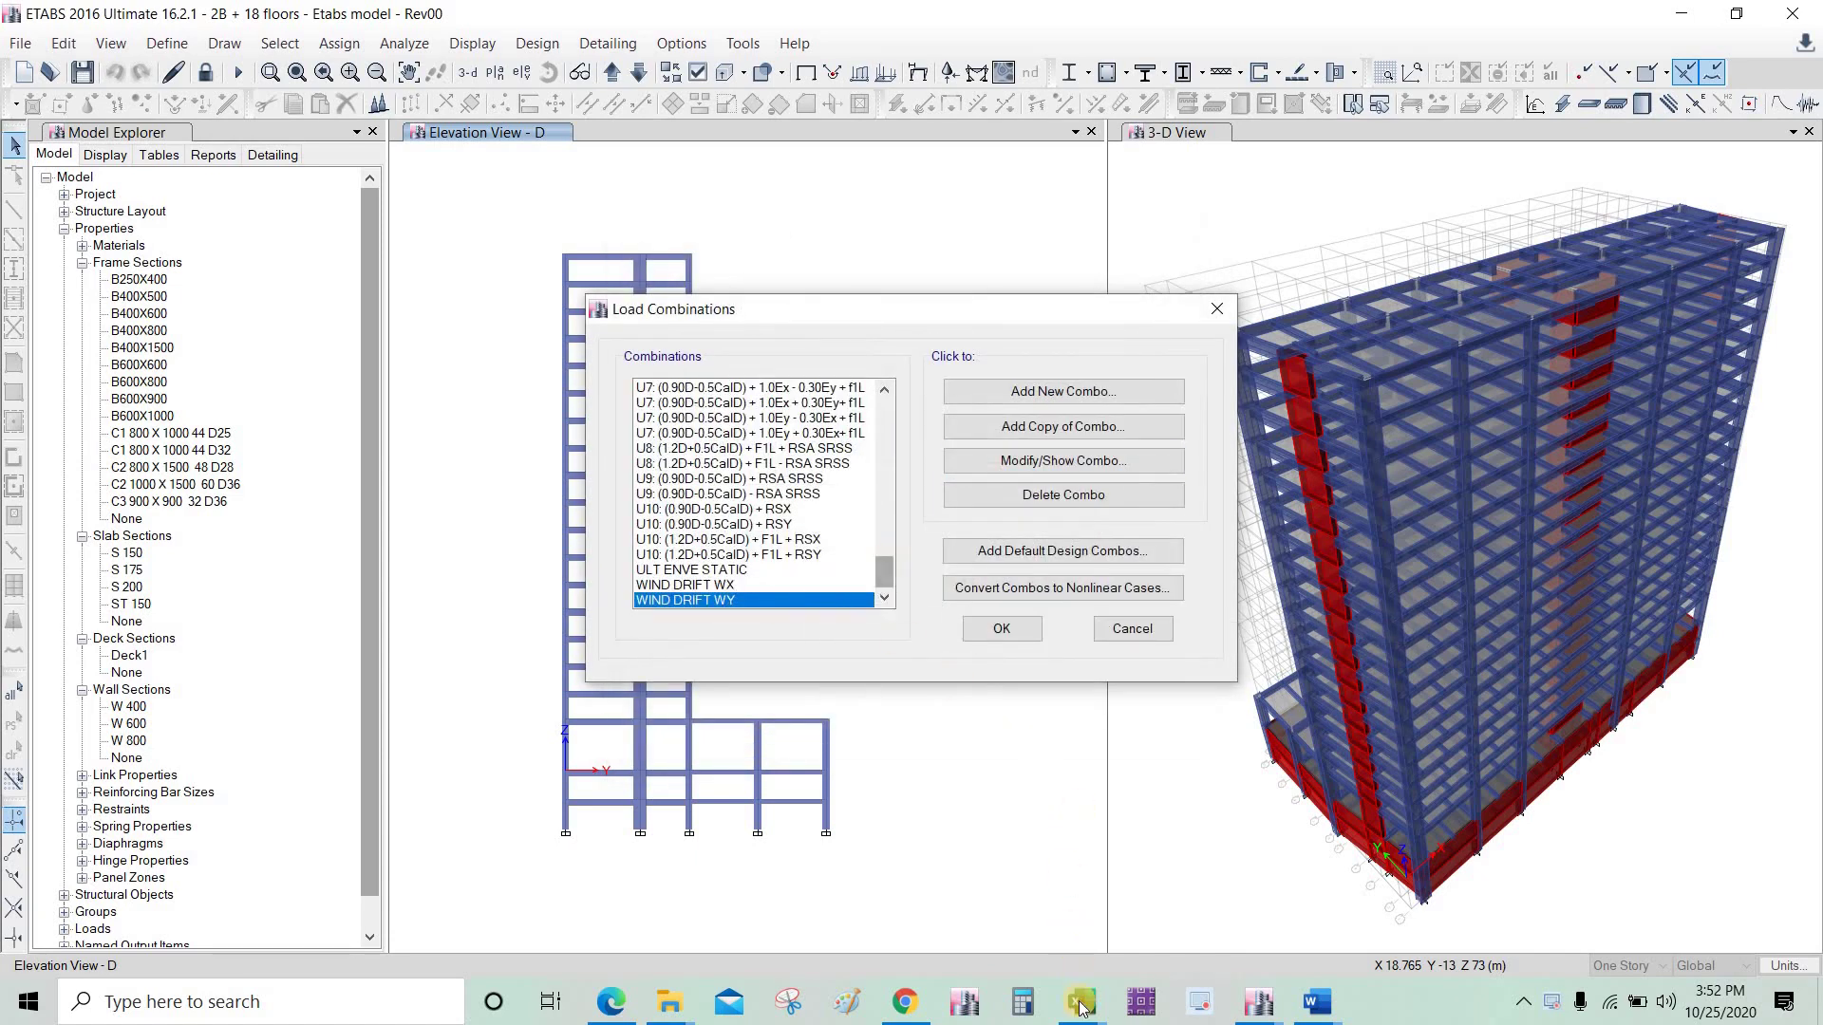
mouse_move(1081, 1001)
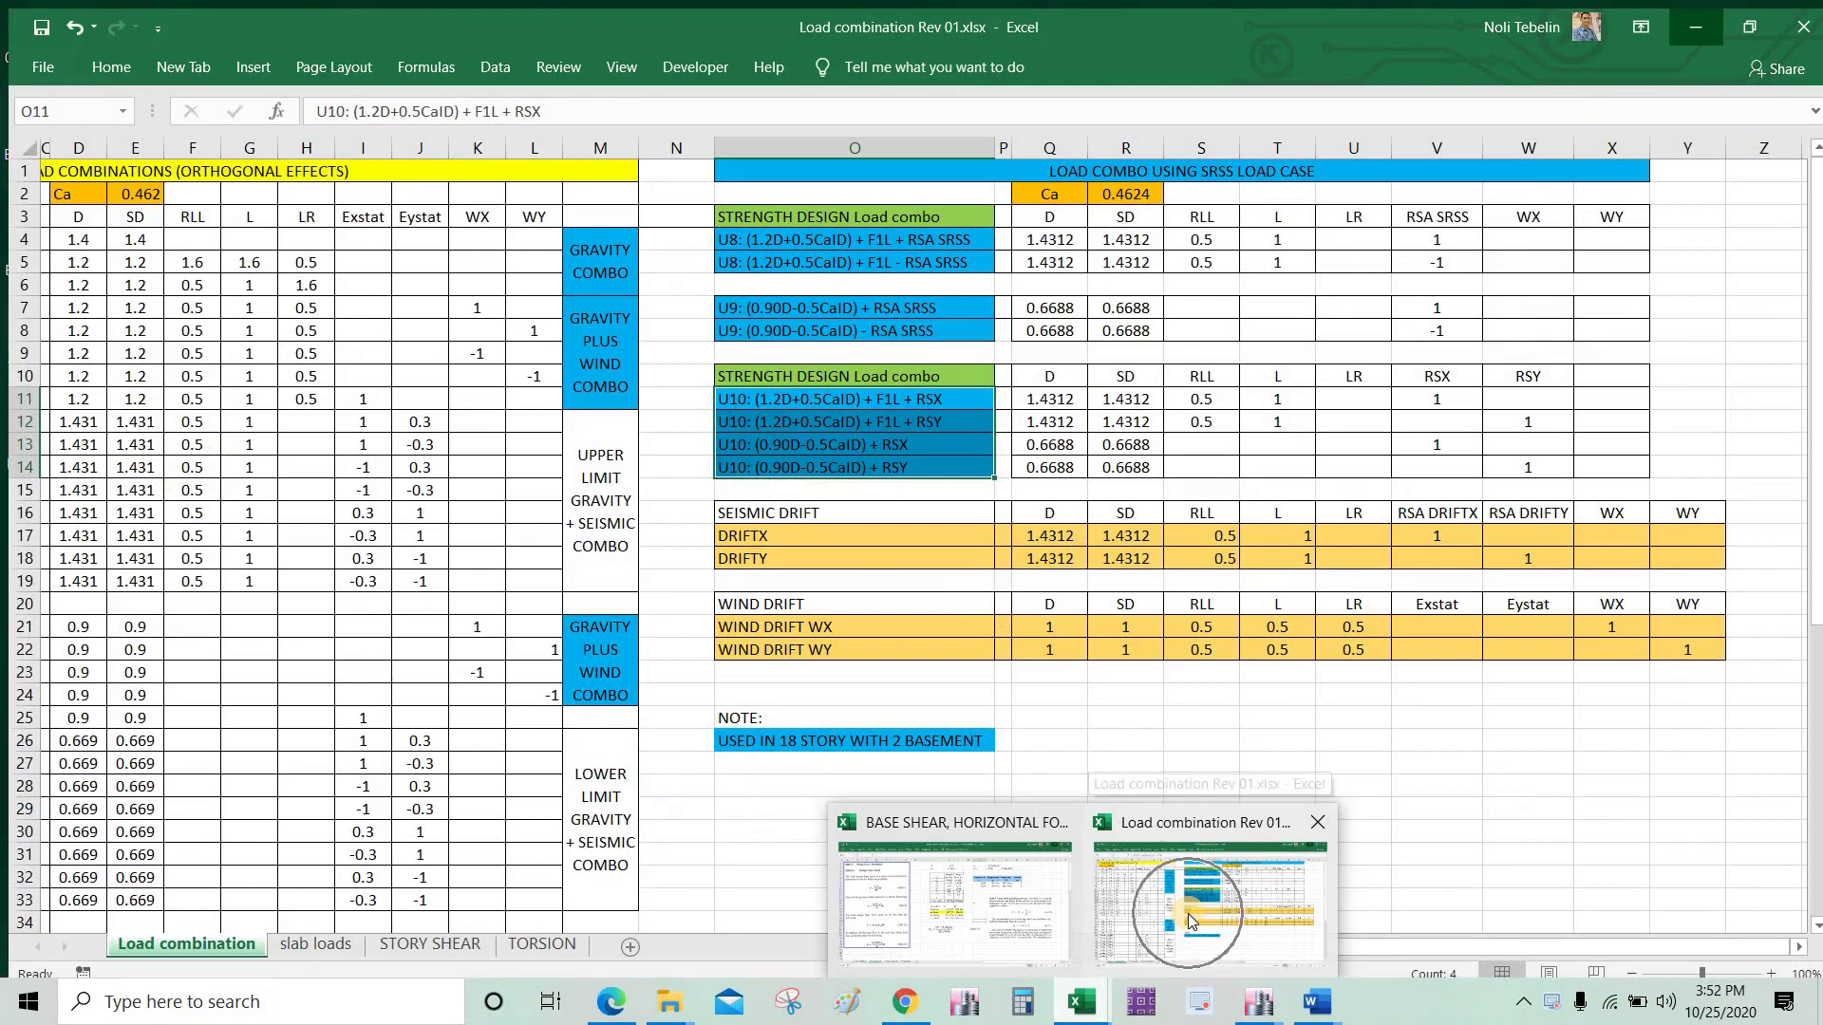
click(1188, 913)
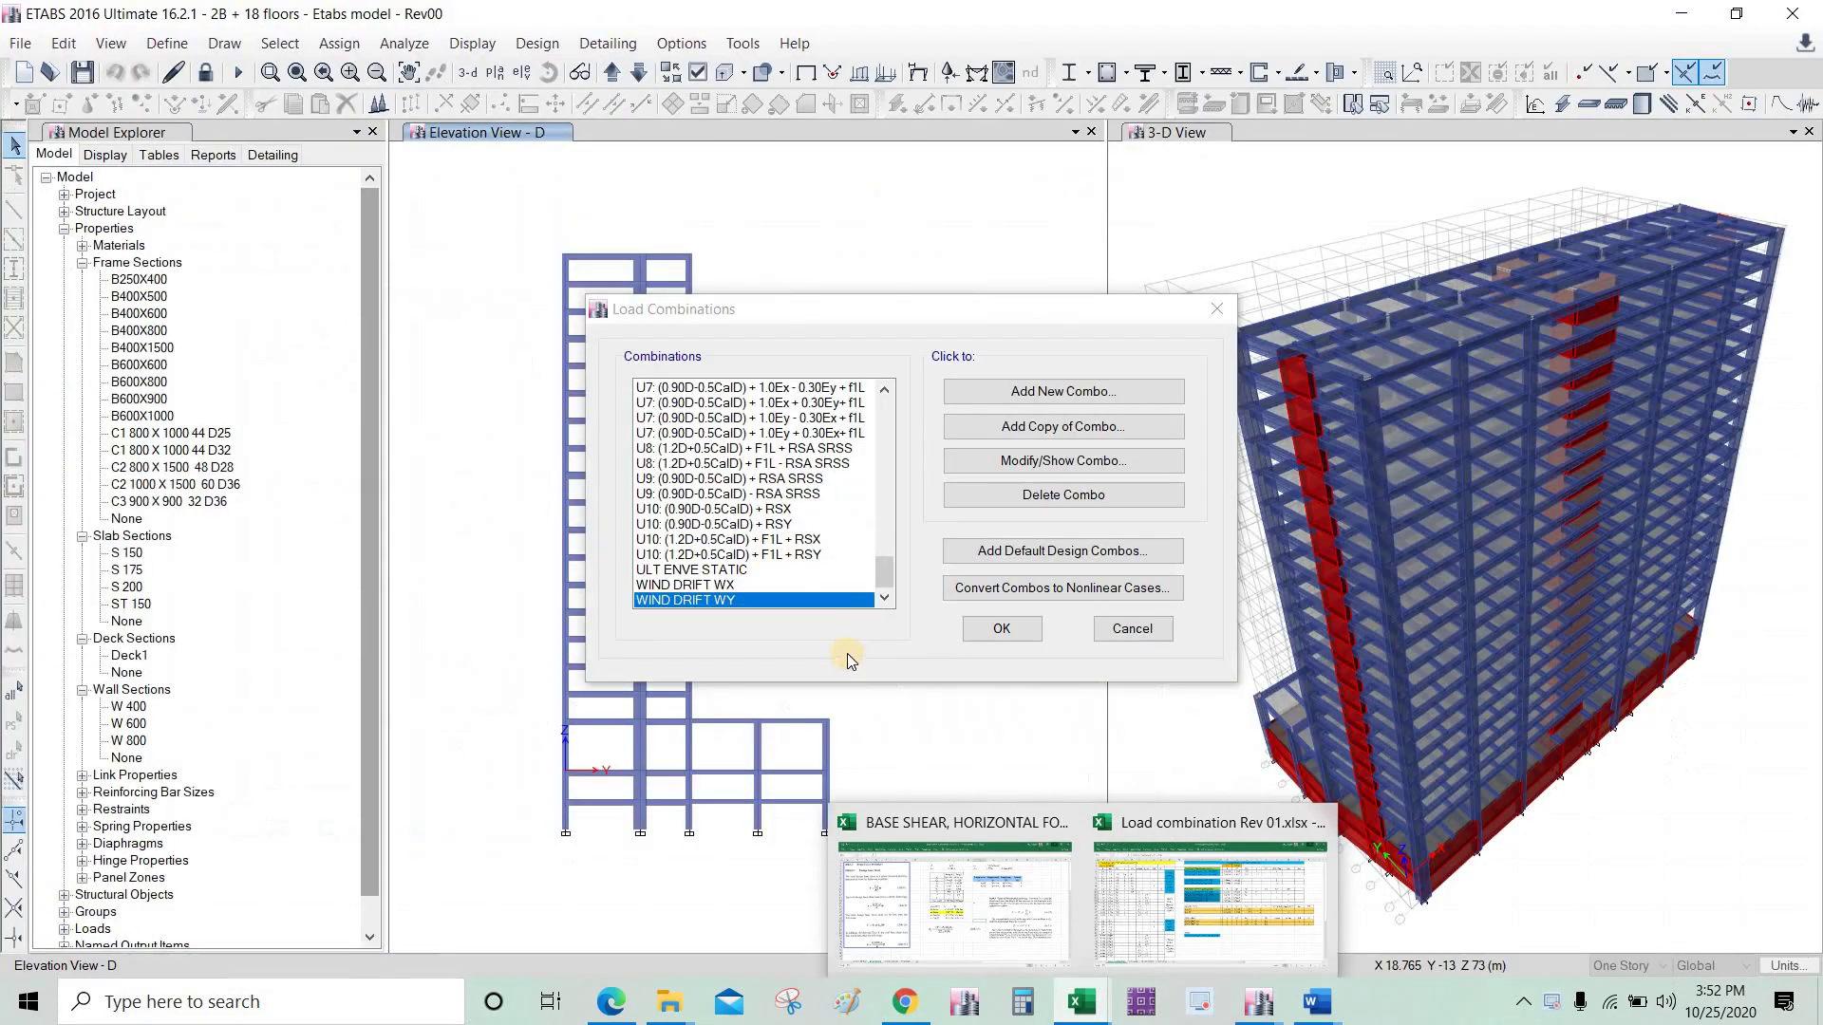
click(866, 638)
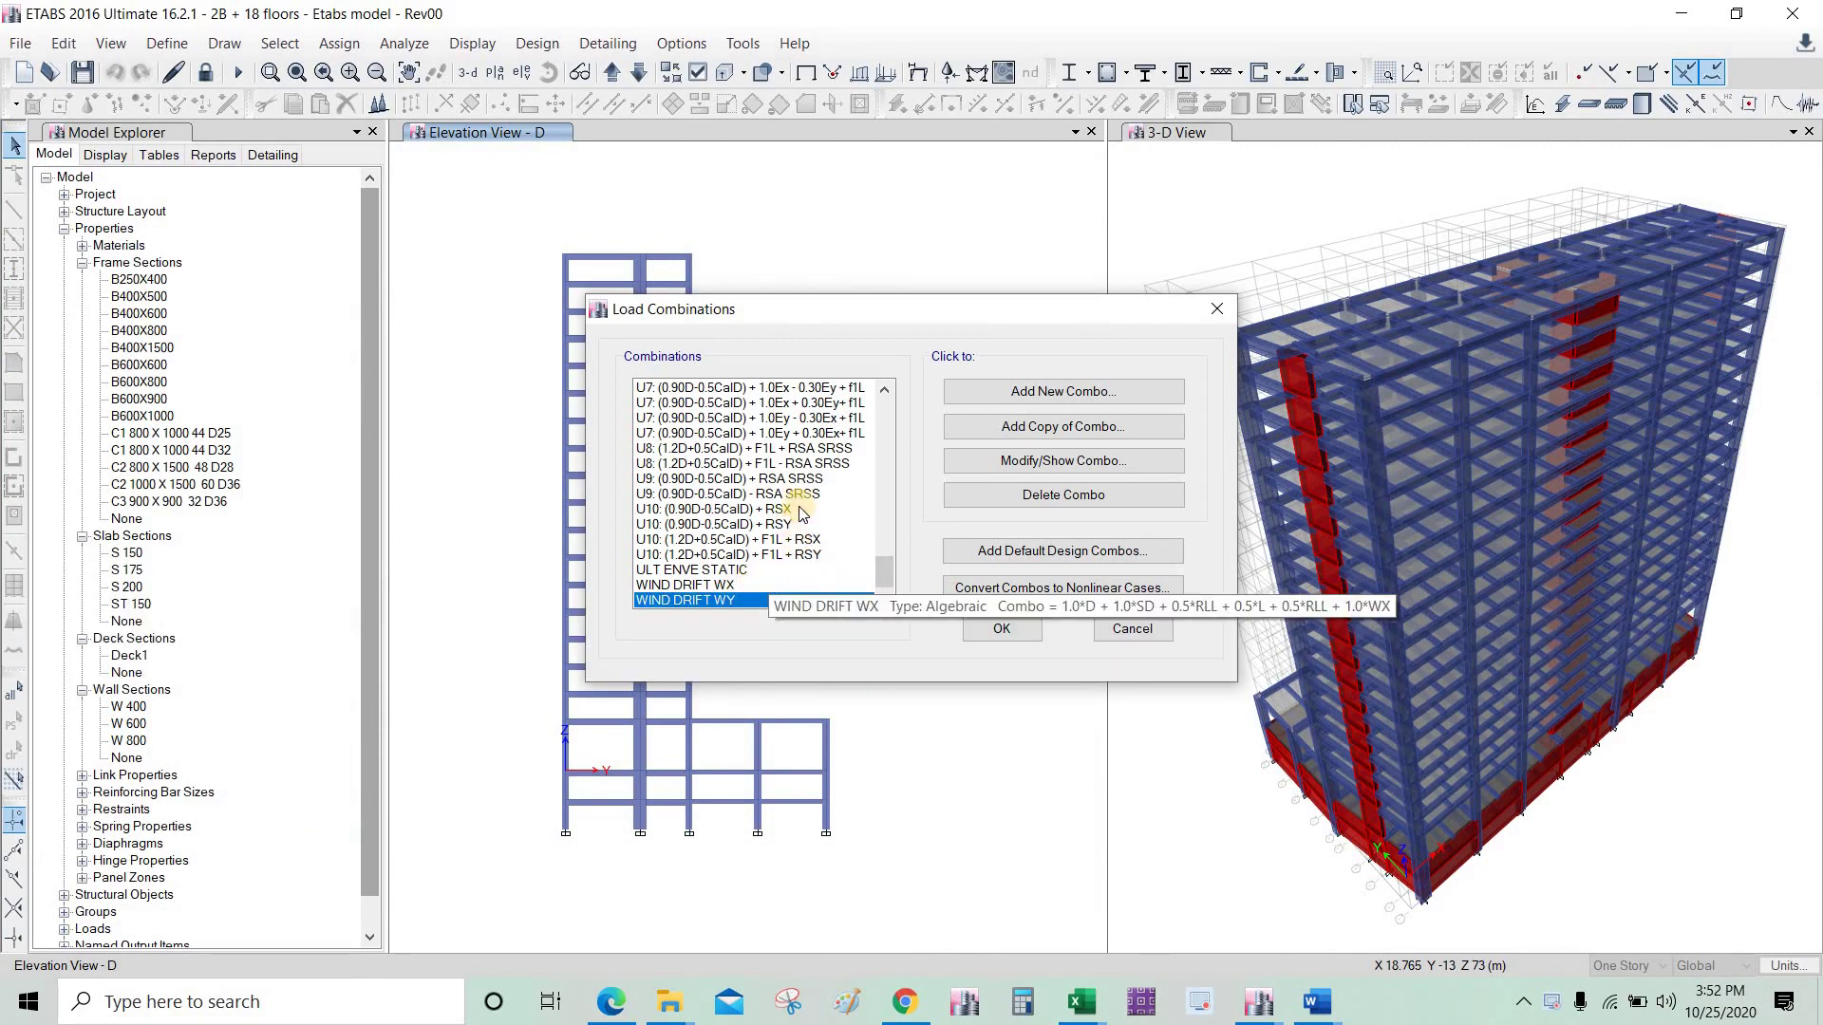
click(807, 478)
scroll(760, 579, up, 2)
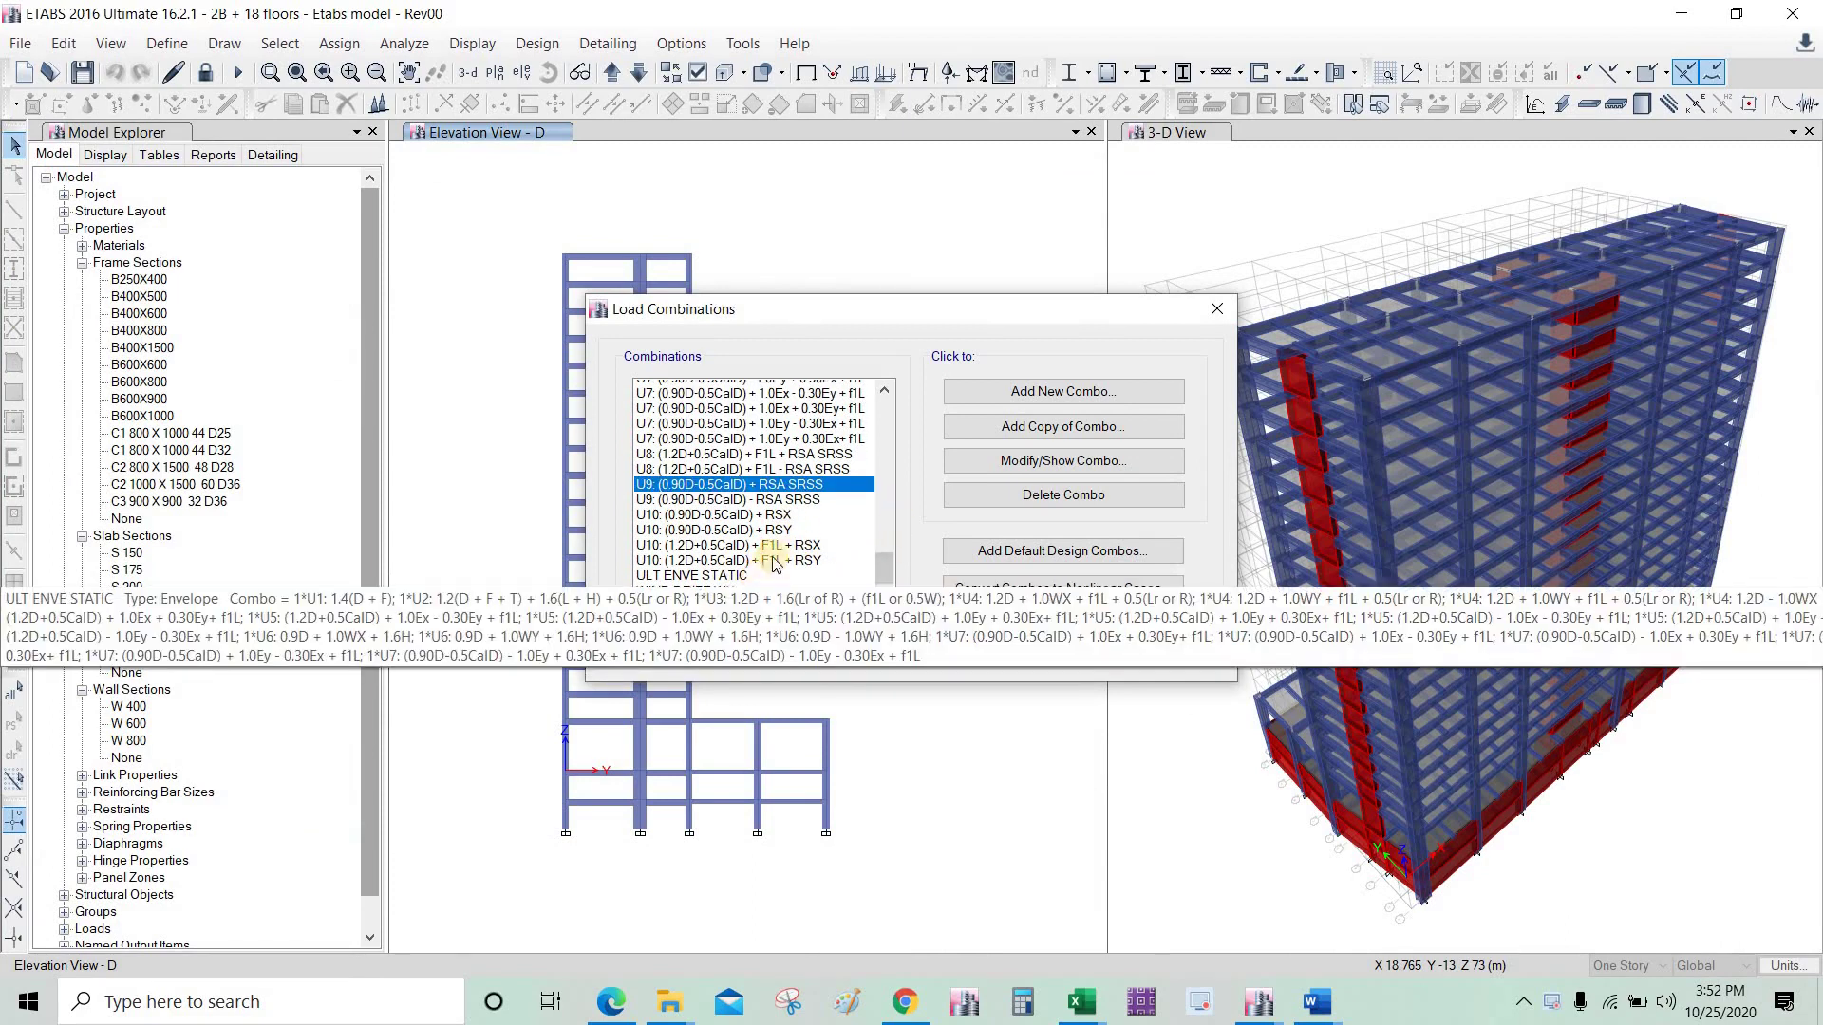
click(890, 522)
click(883, 558)
drag(883, 557, 888, 446)
click(728, 434)
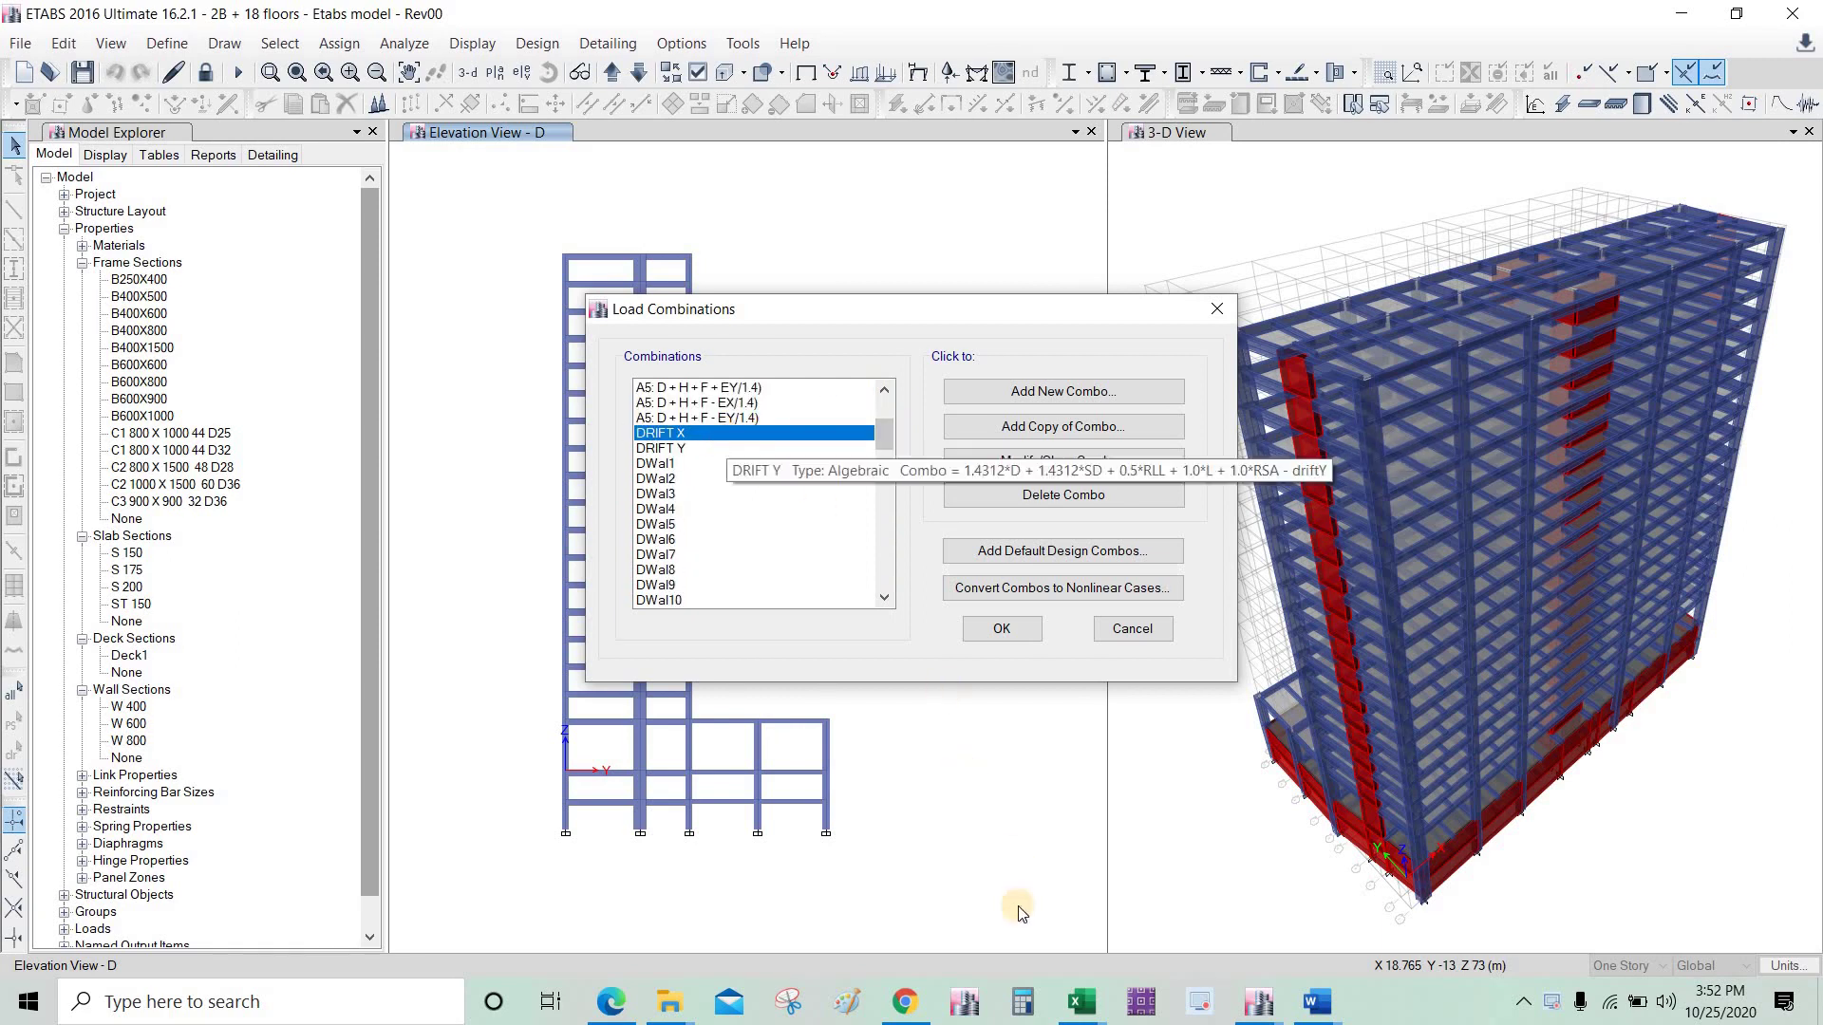
mouse_move(1081, 1001)
click(1264, 913)
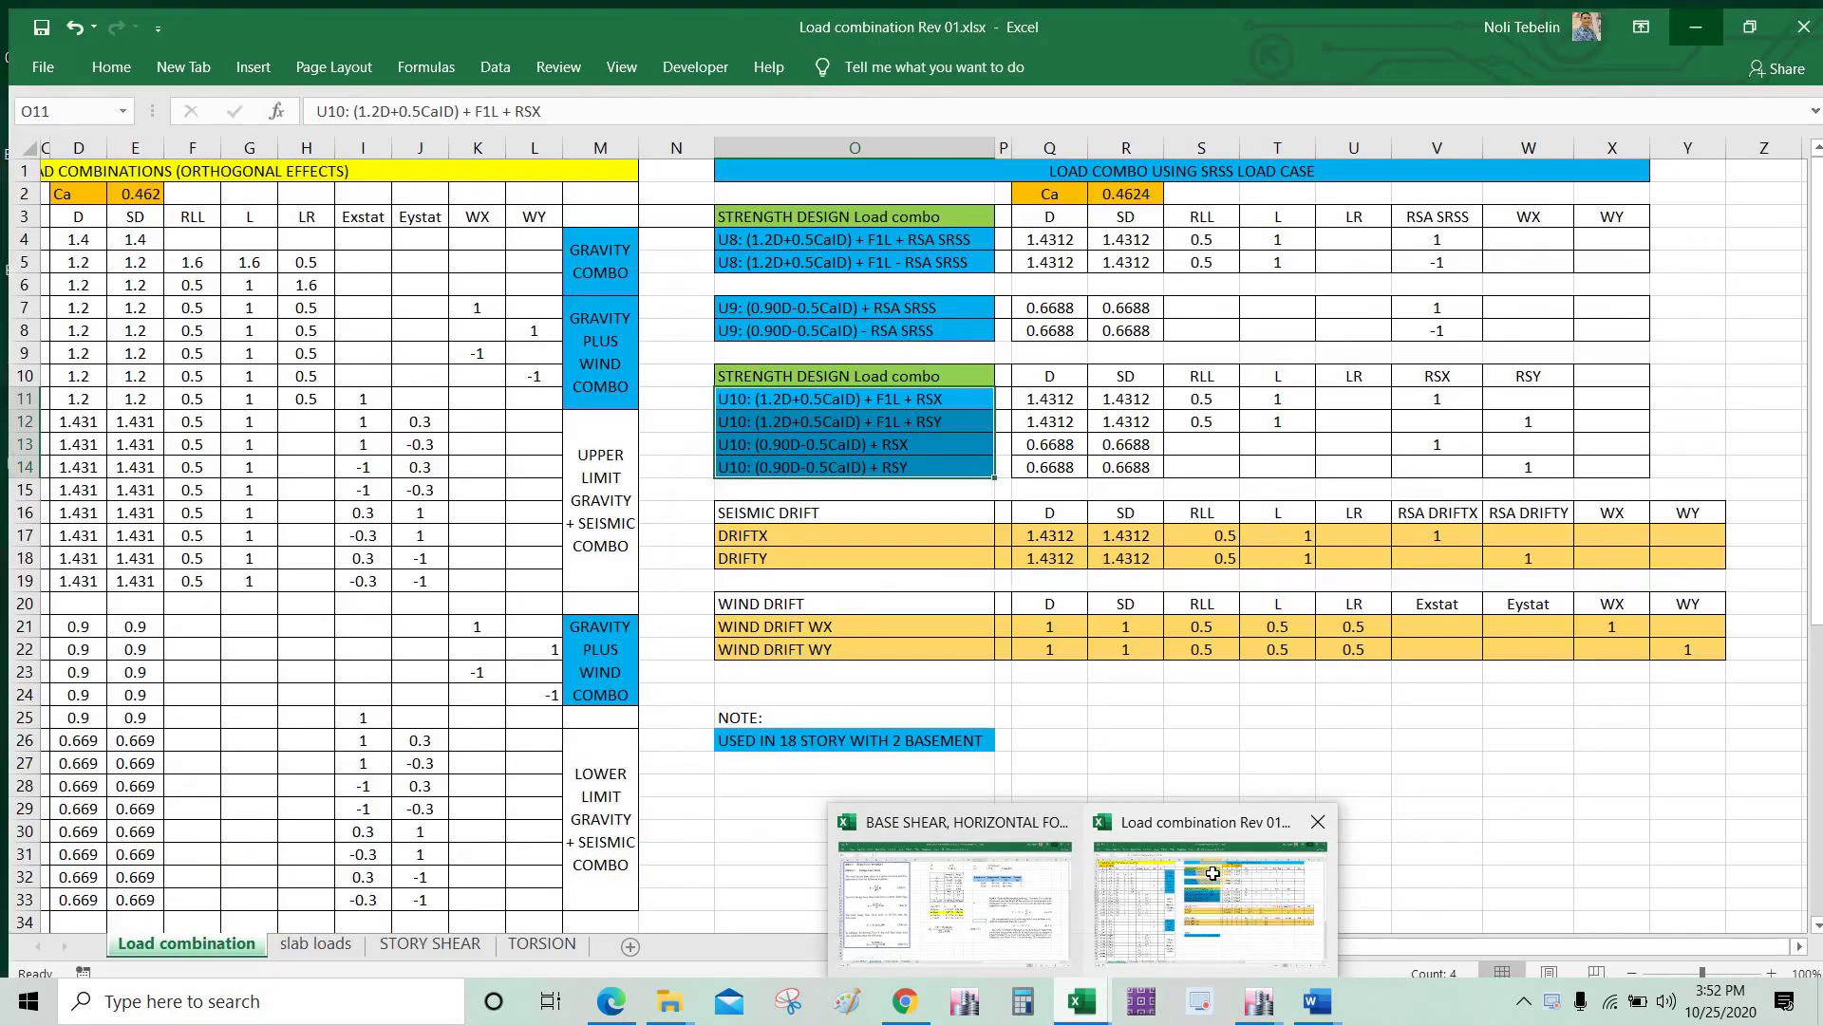
Step: Check the DRIFTX and DRIFTY rows (O17:O18) in Excel, then minimize Excel back to ETABS
drag(848, 527, 847, 551)
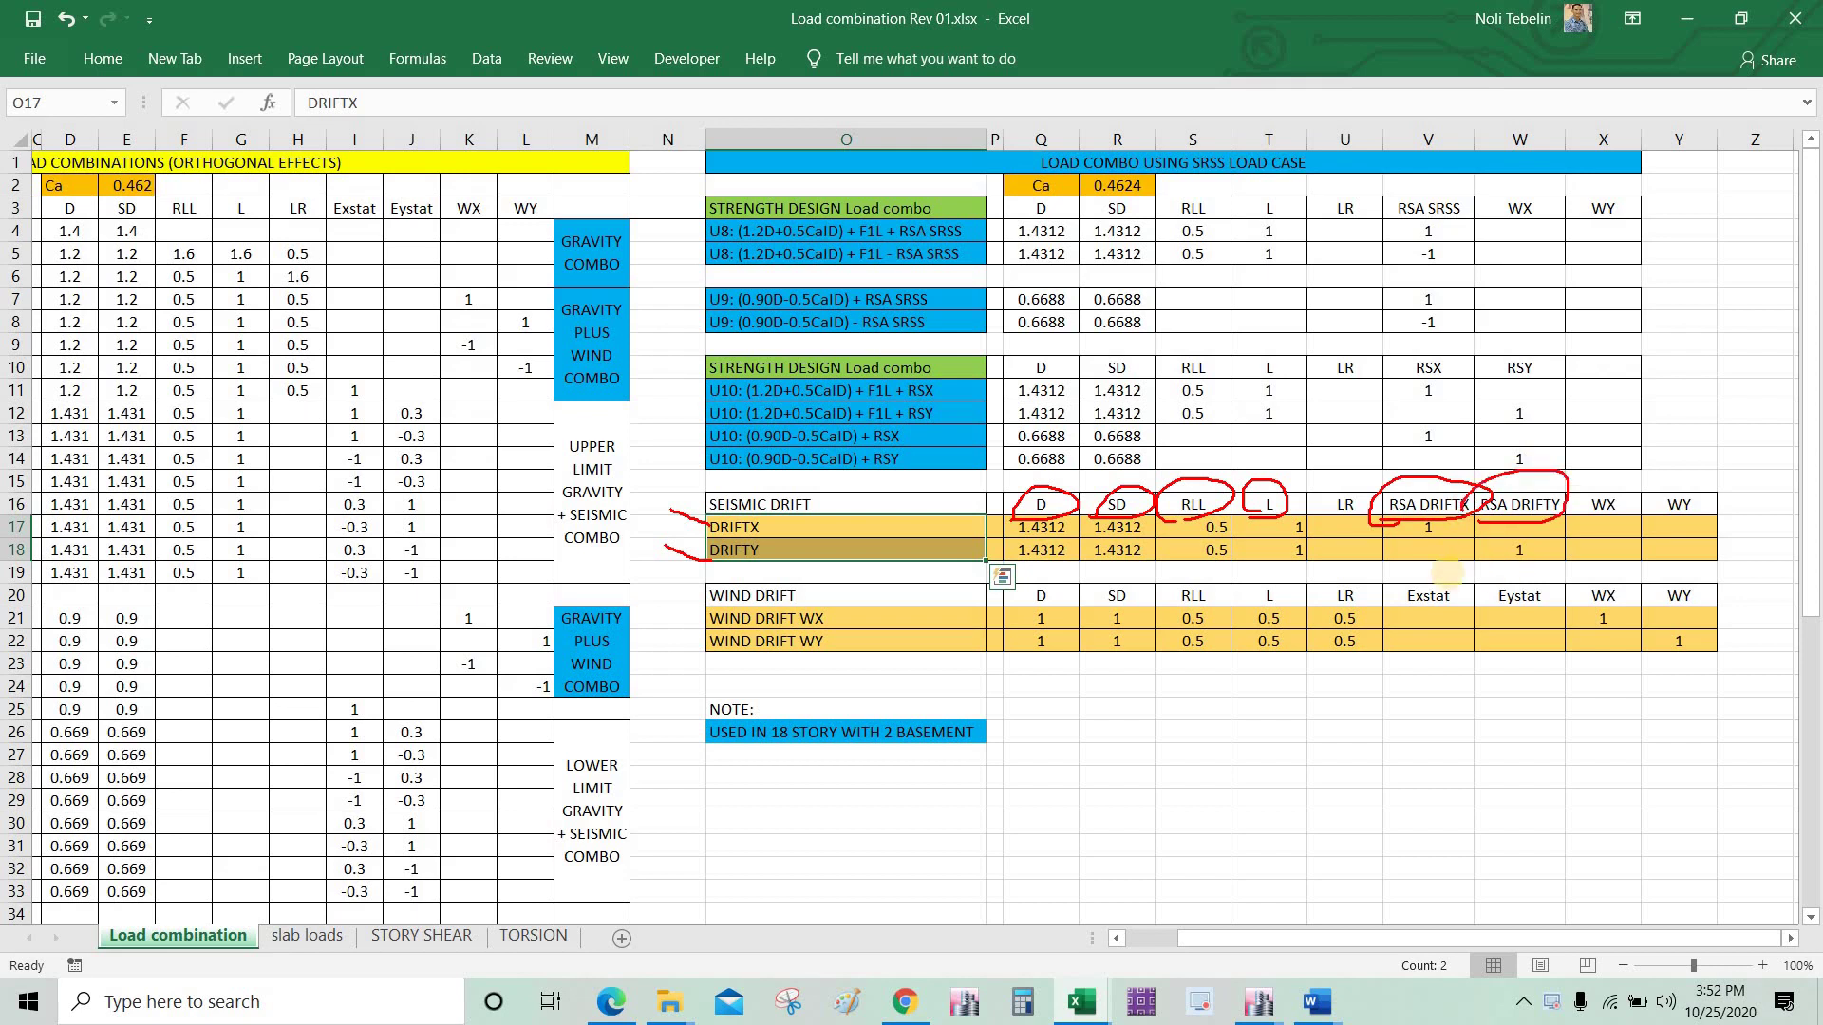
click(927, 703)
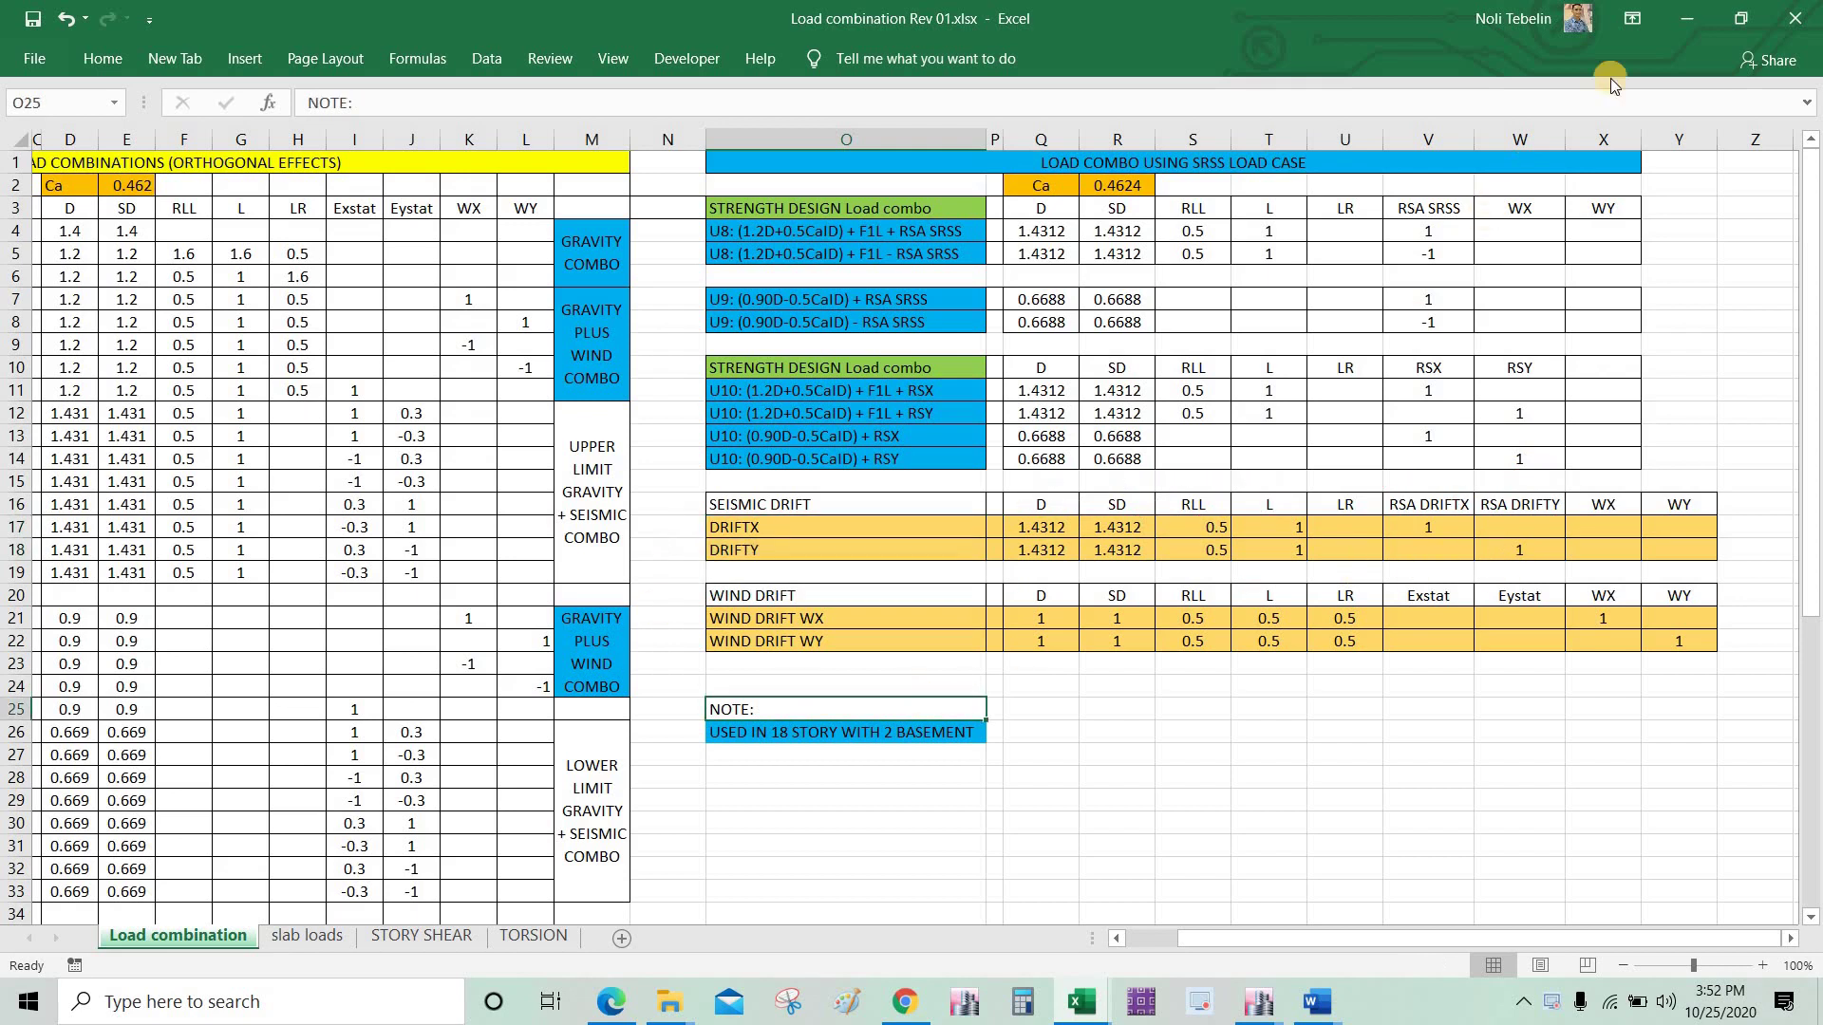
click(1679, 25)
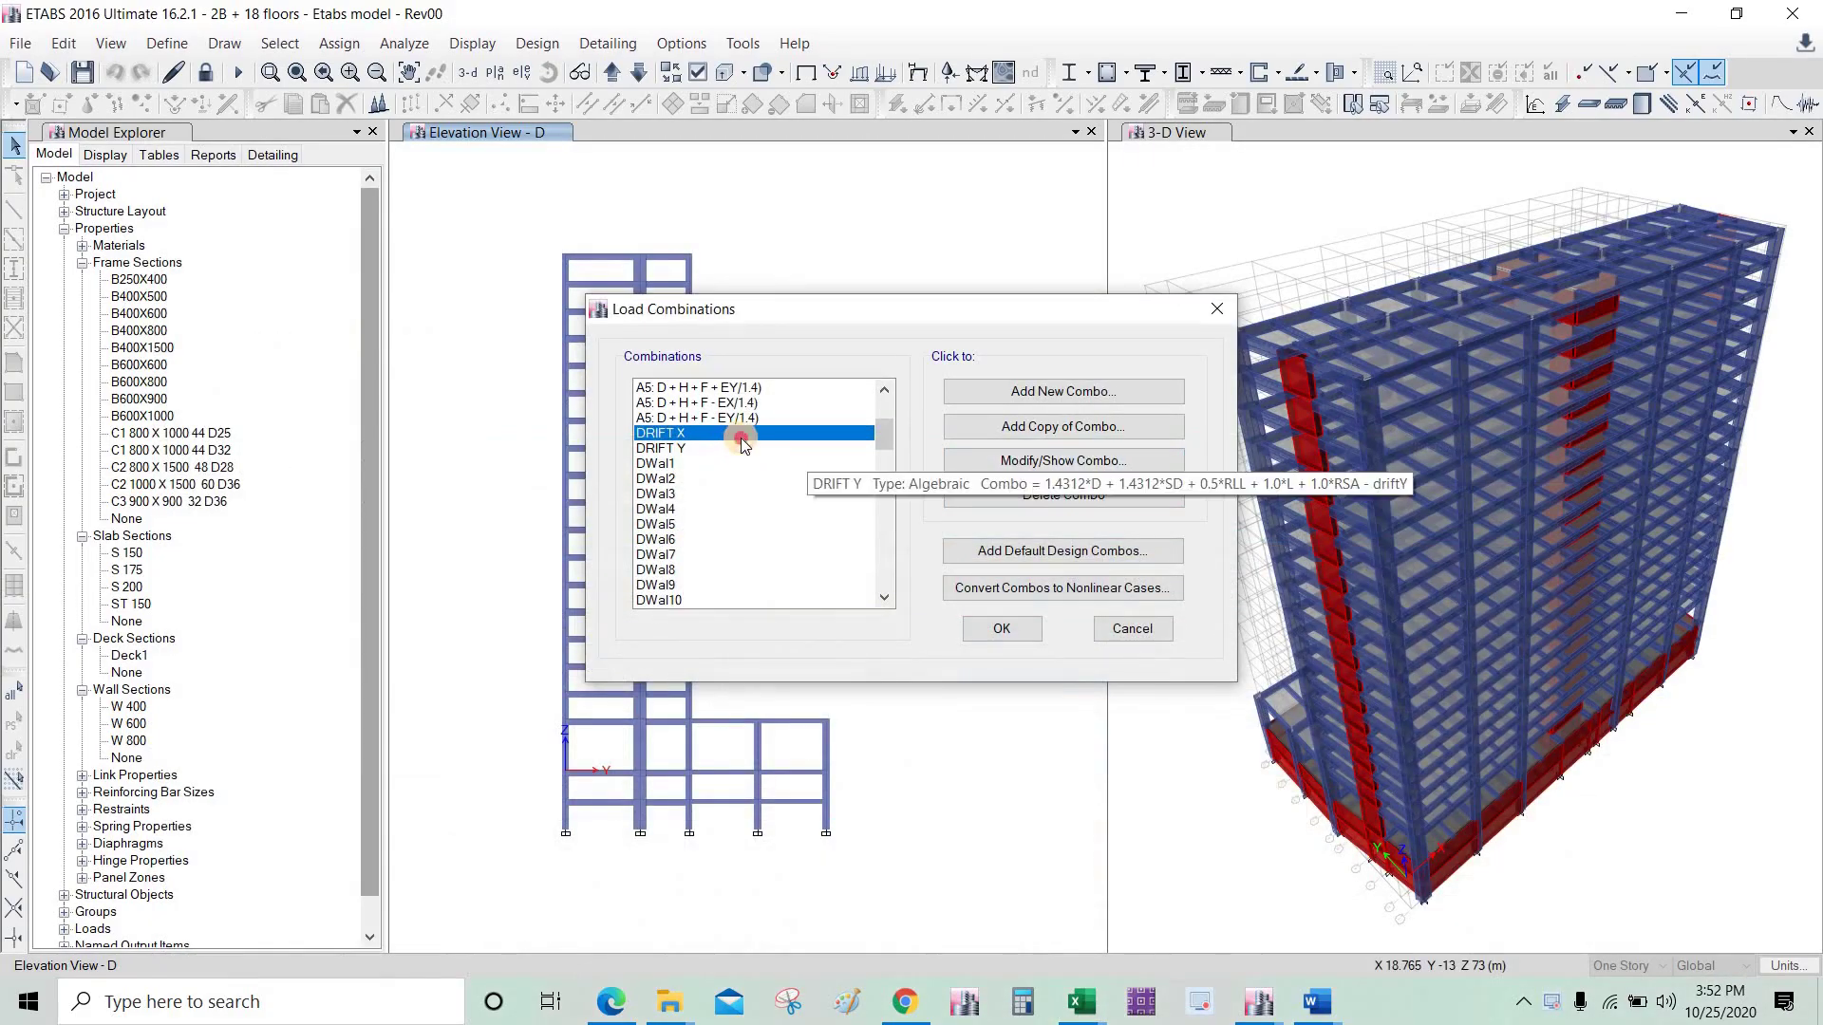
click(978, 464)
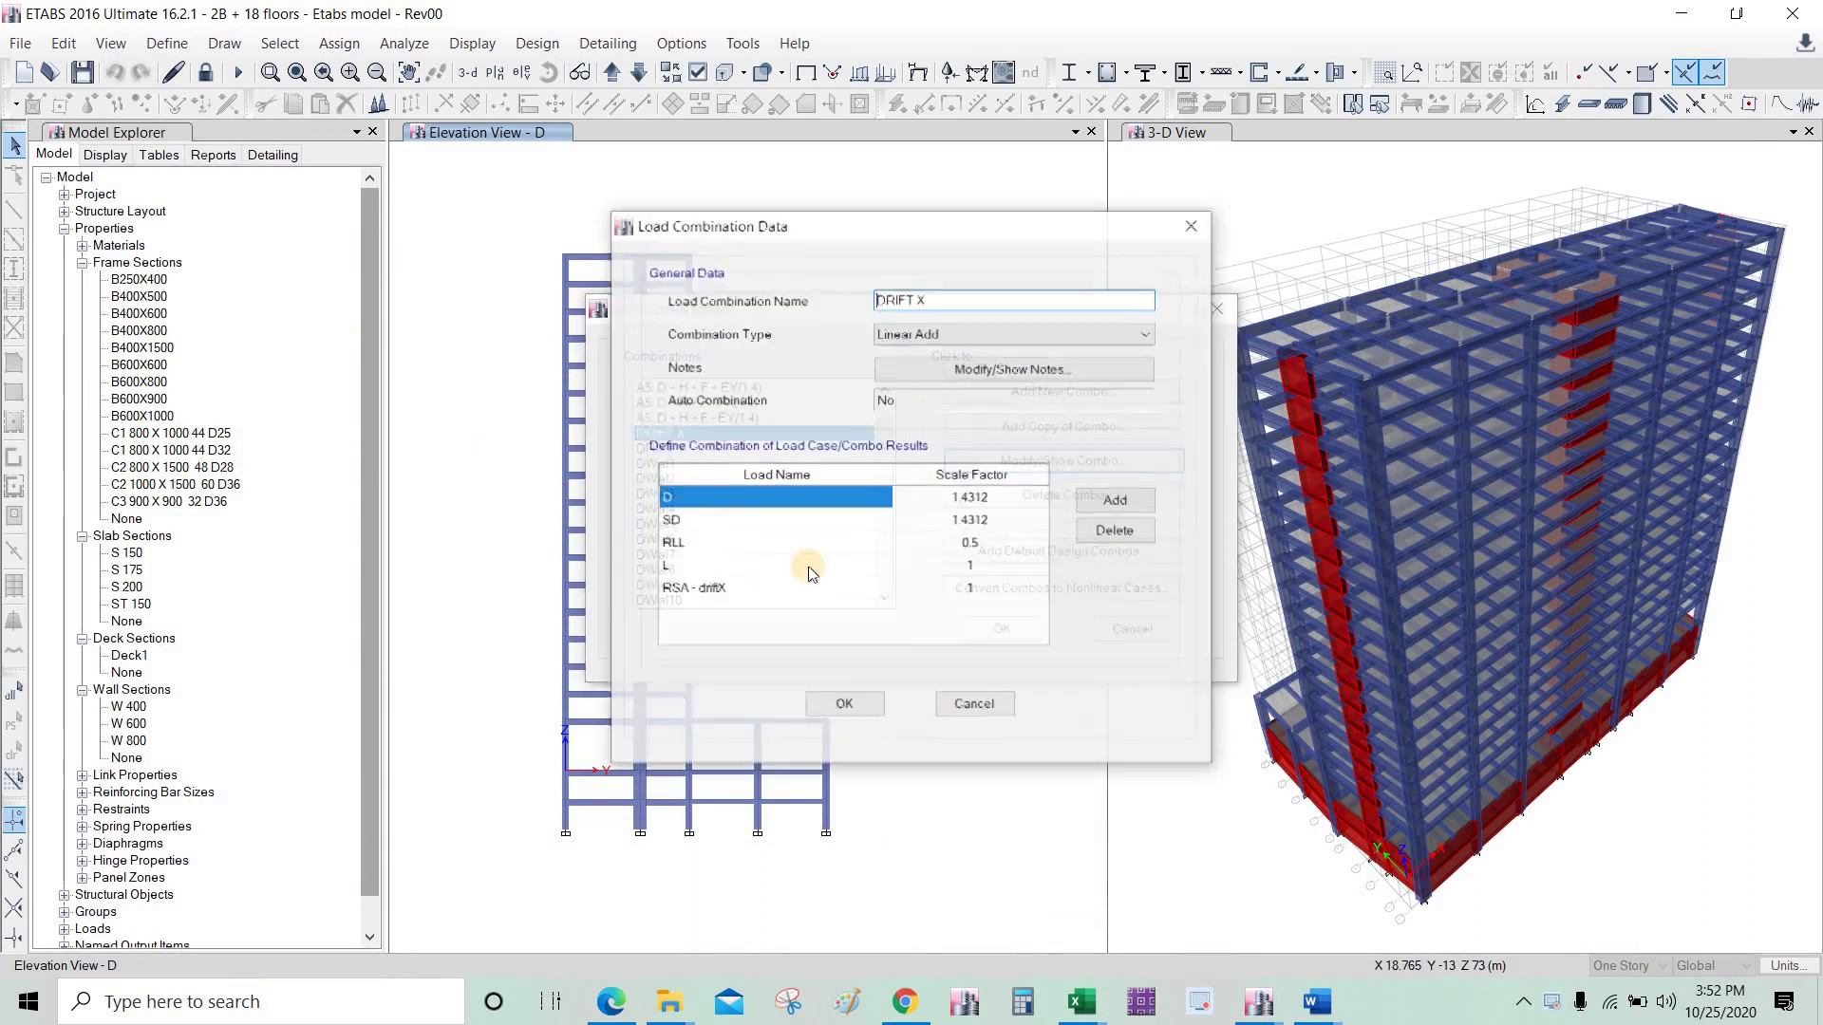
click(852, 589)
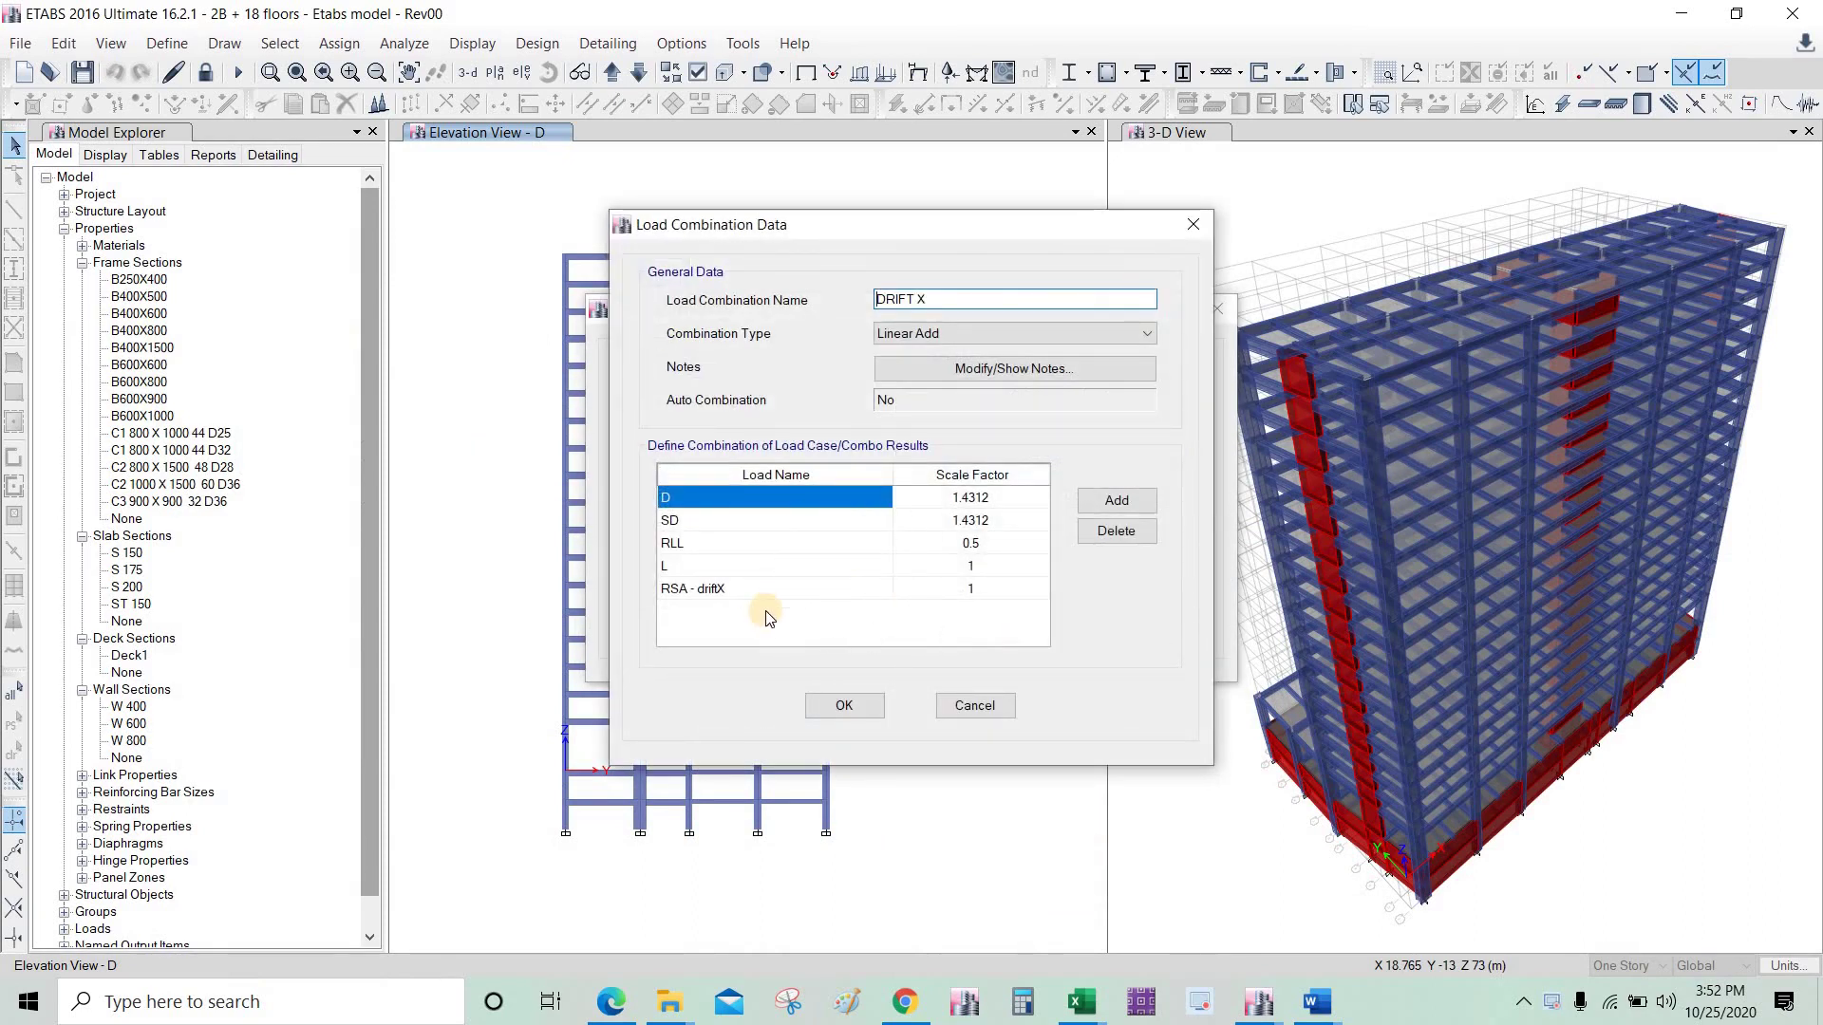
key(Escape)
click(748, 449)
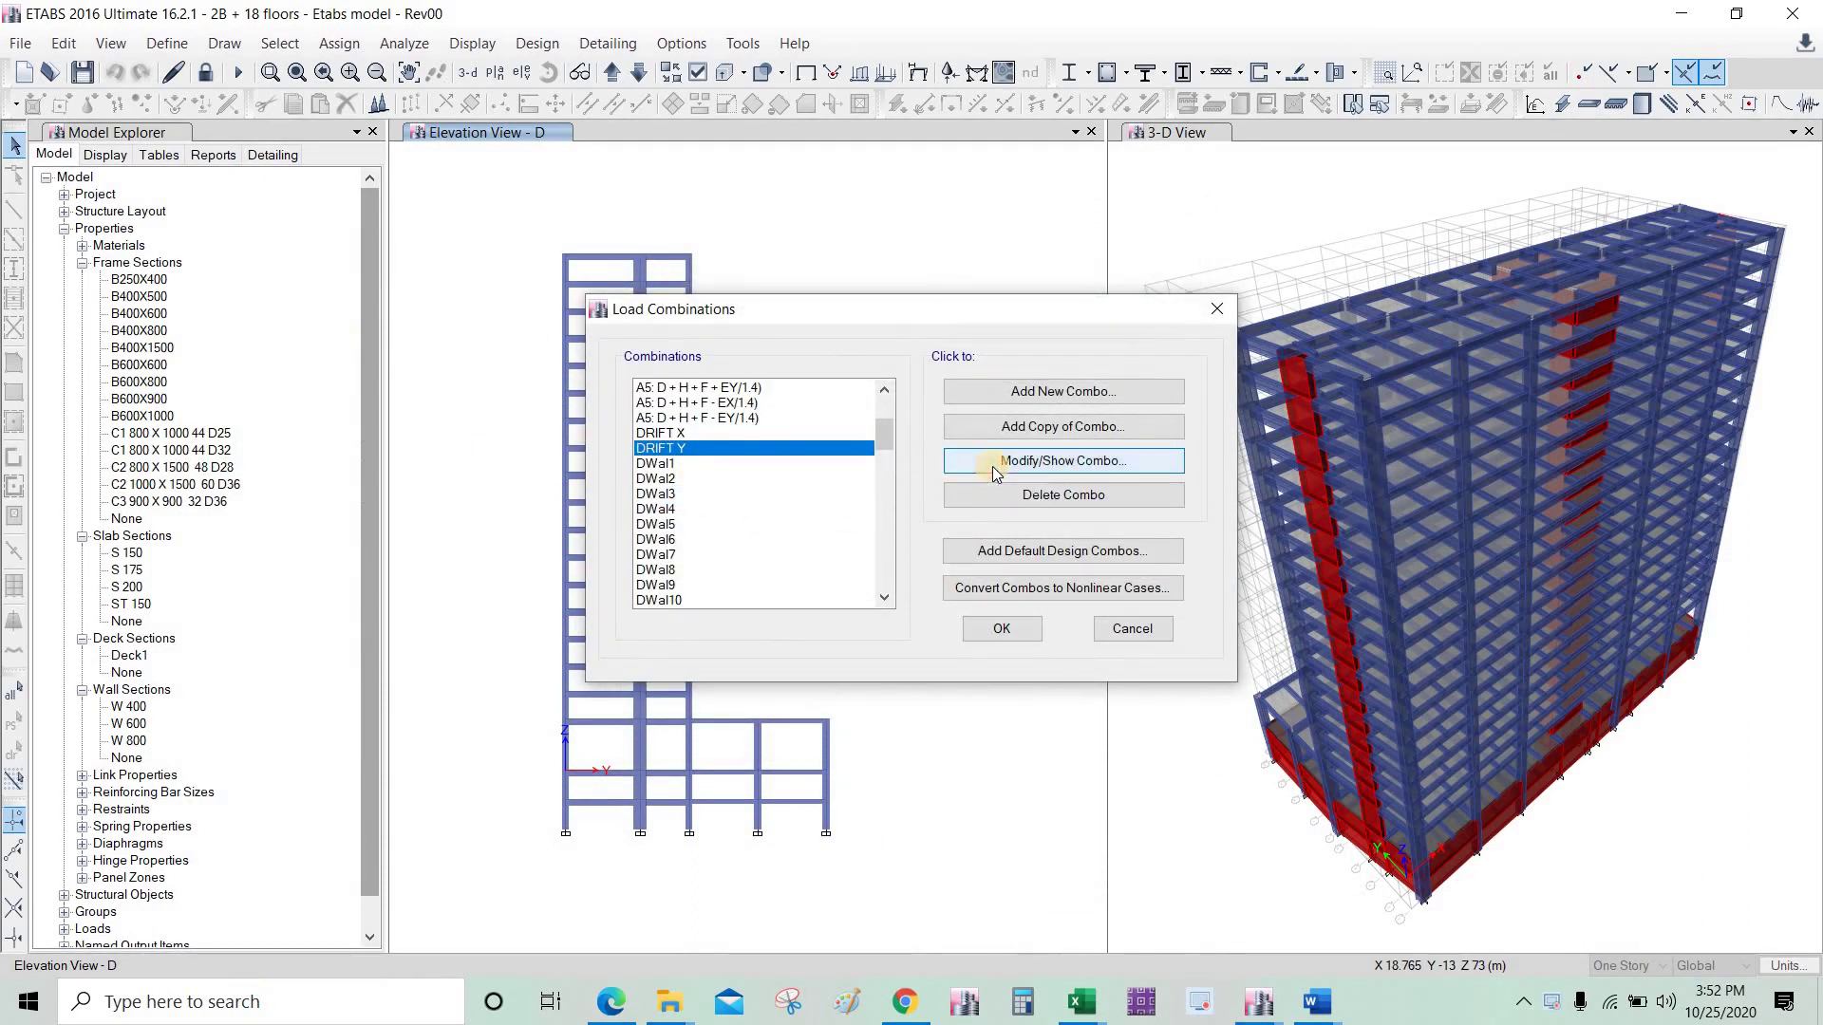
click(995, 463)
click(946, 700)
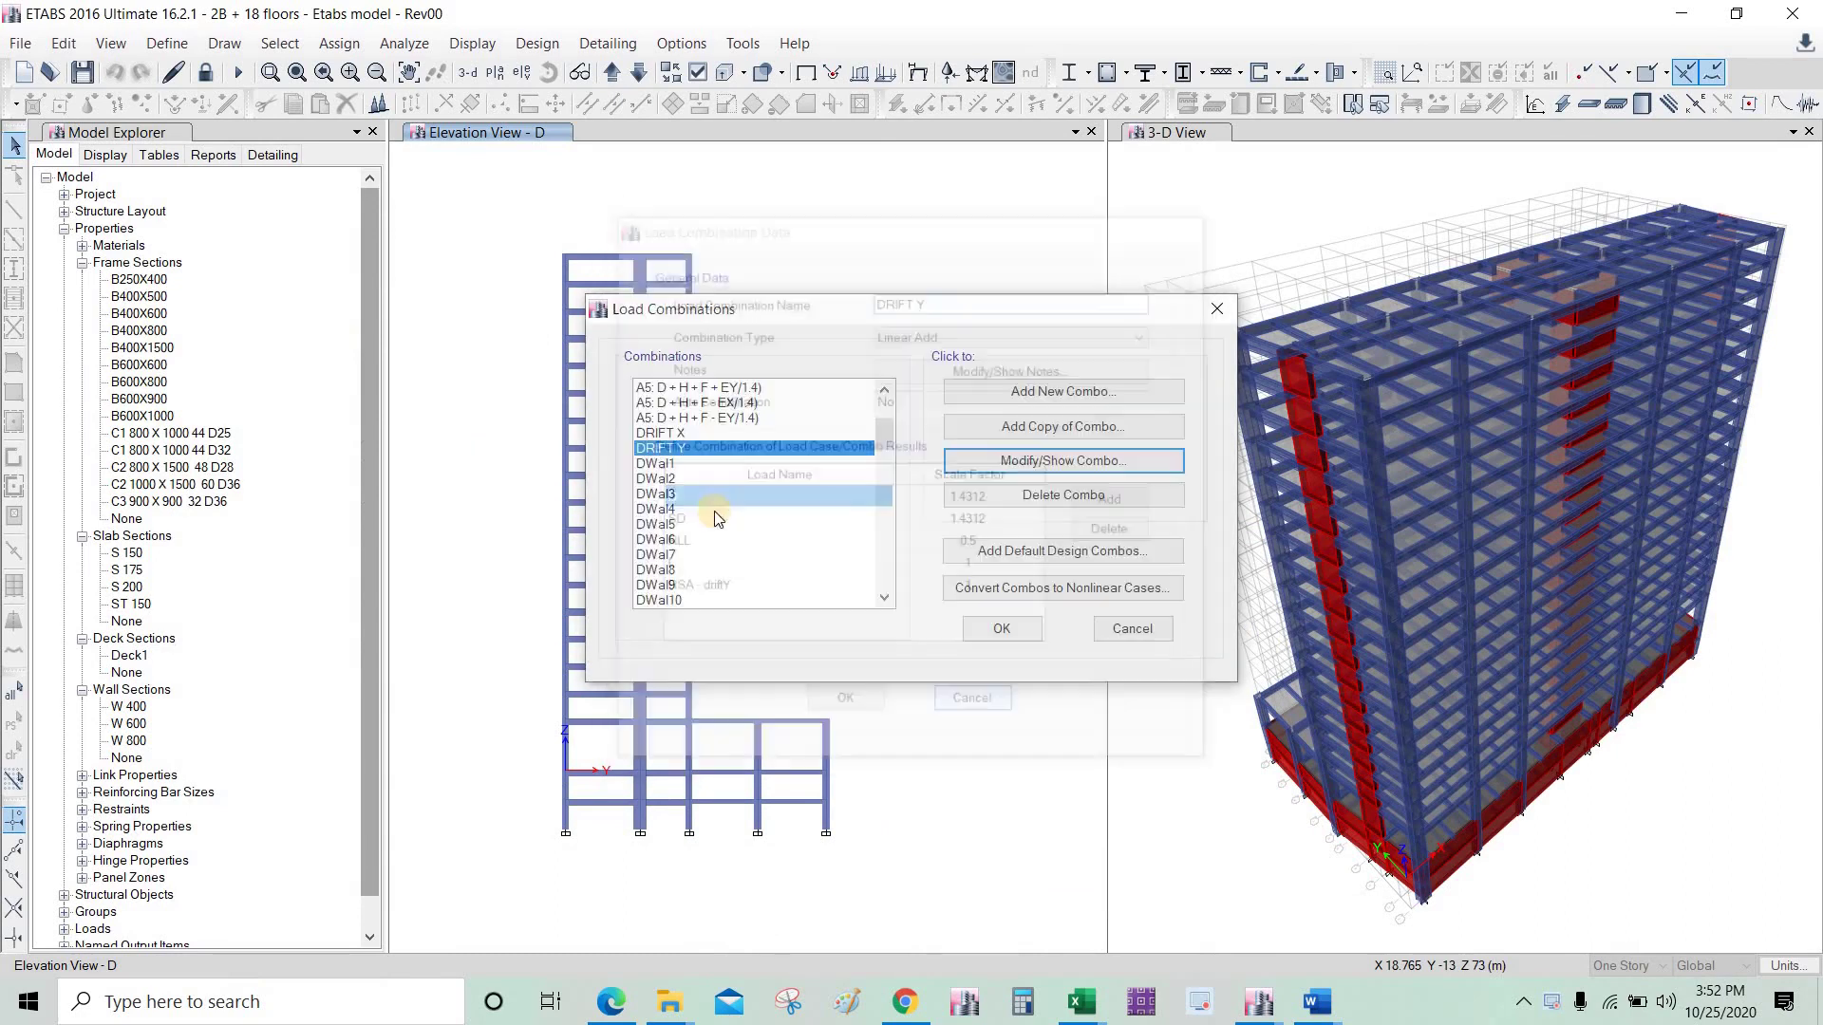
click(884, 436)
click(884, 400)
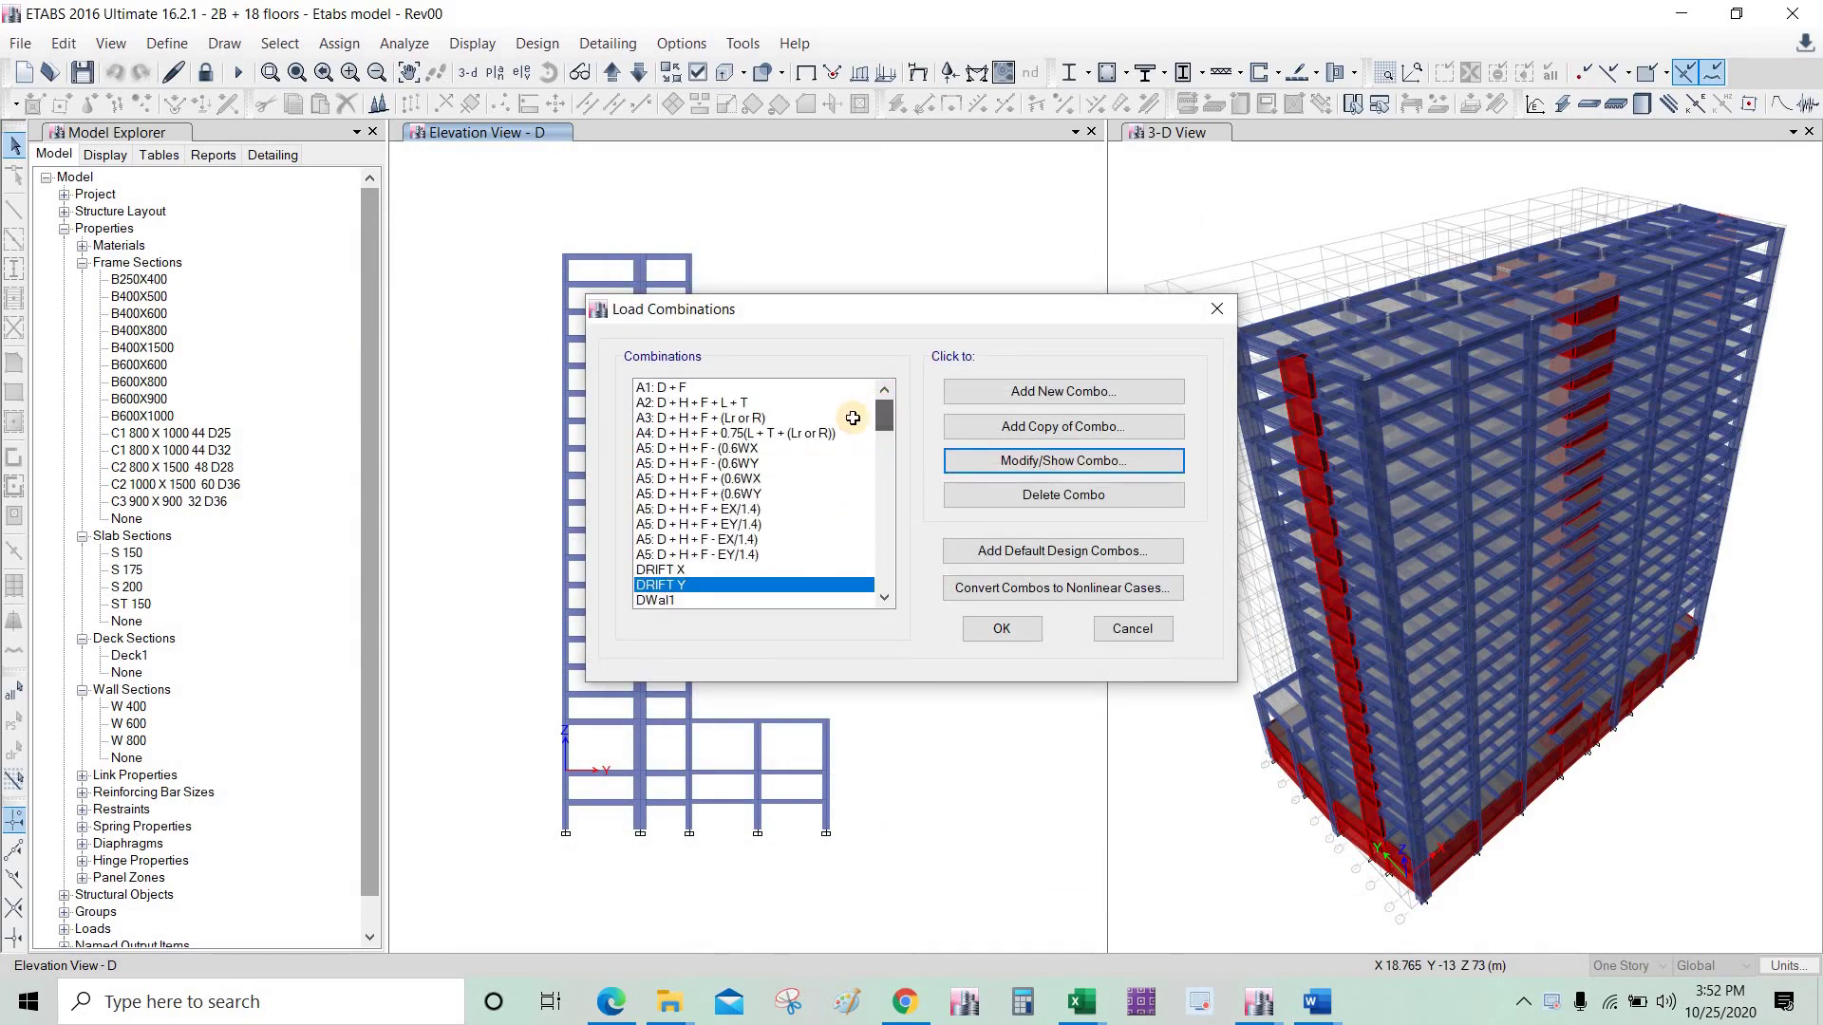
key(alt+Tab)
Step: Scroll the Excel sheet down and left to the ALLOWABLE STRESS table
click(806, 663)
scroll(806, 662, down, 8)
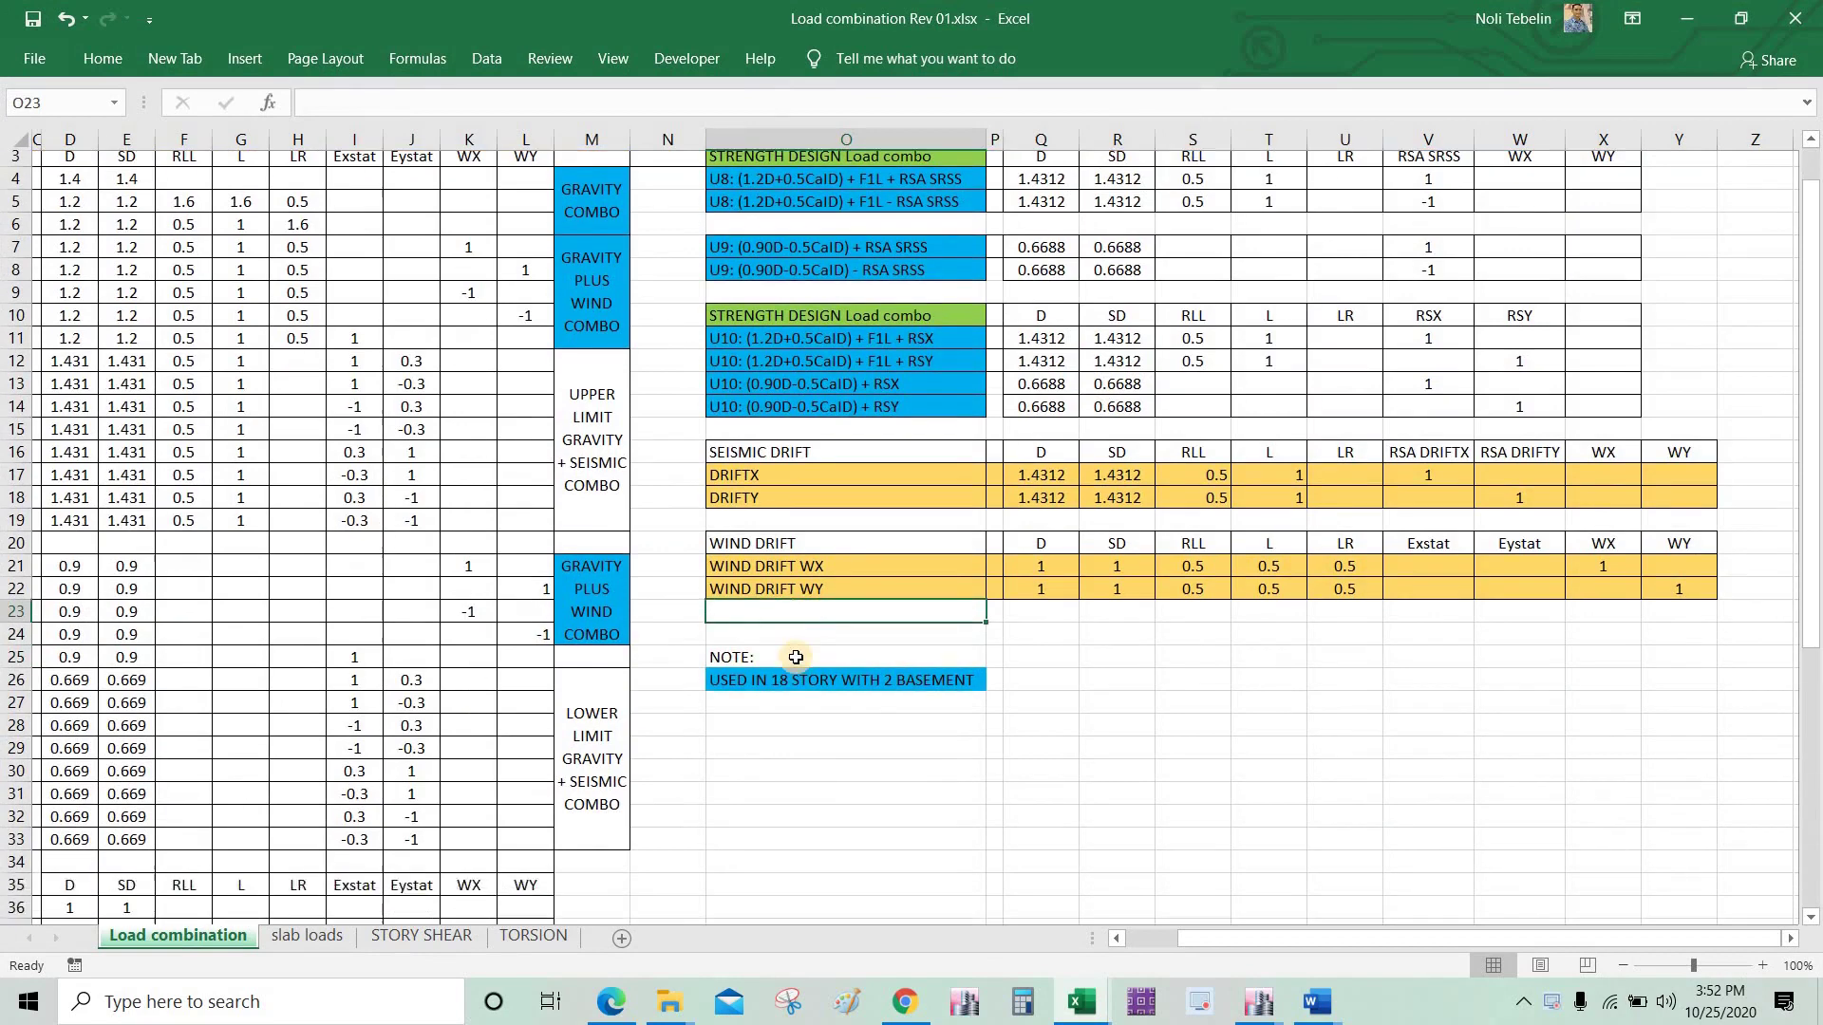
scroll(774, 643, up, 8)
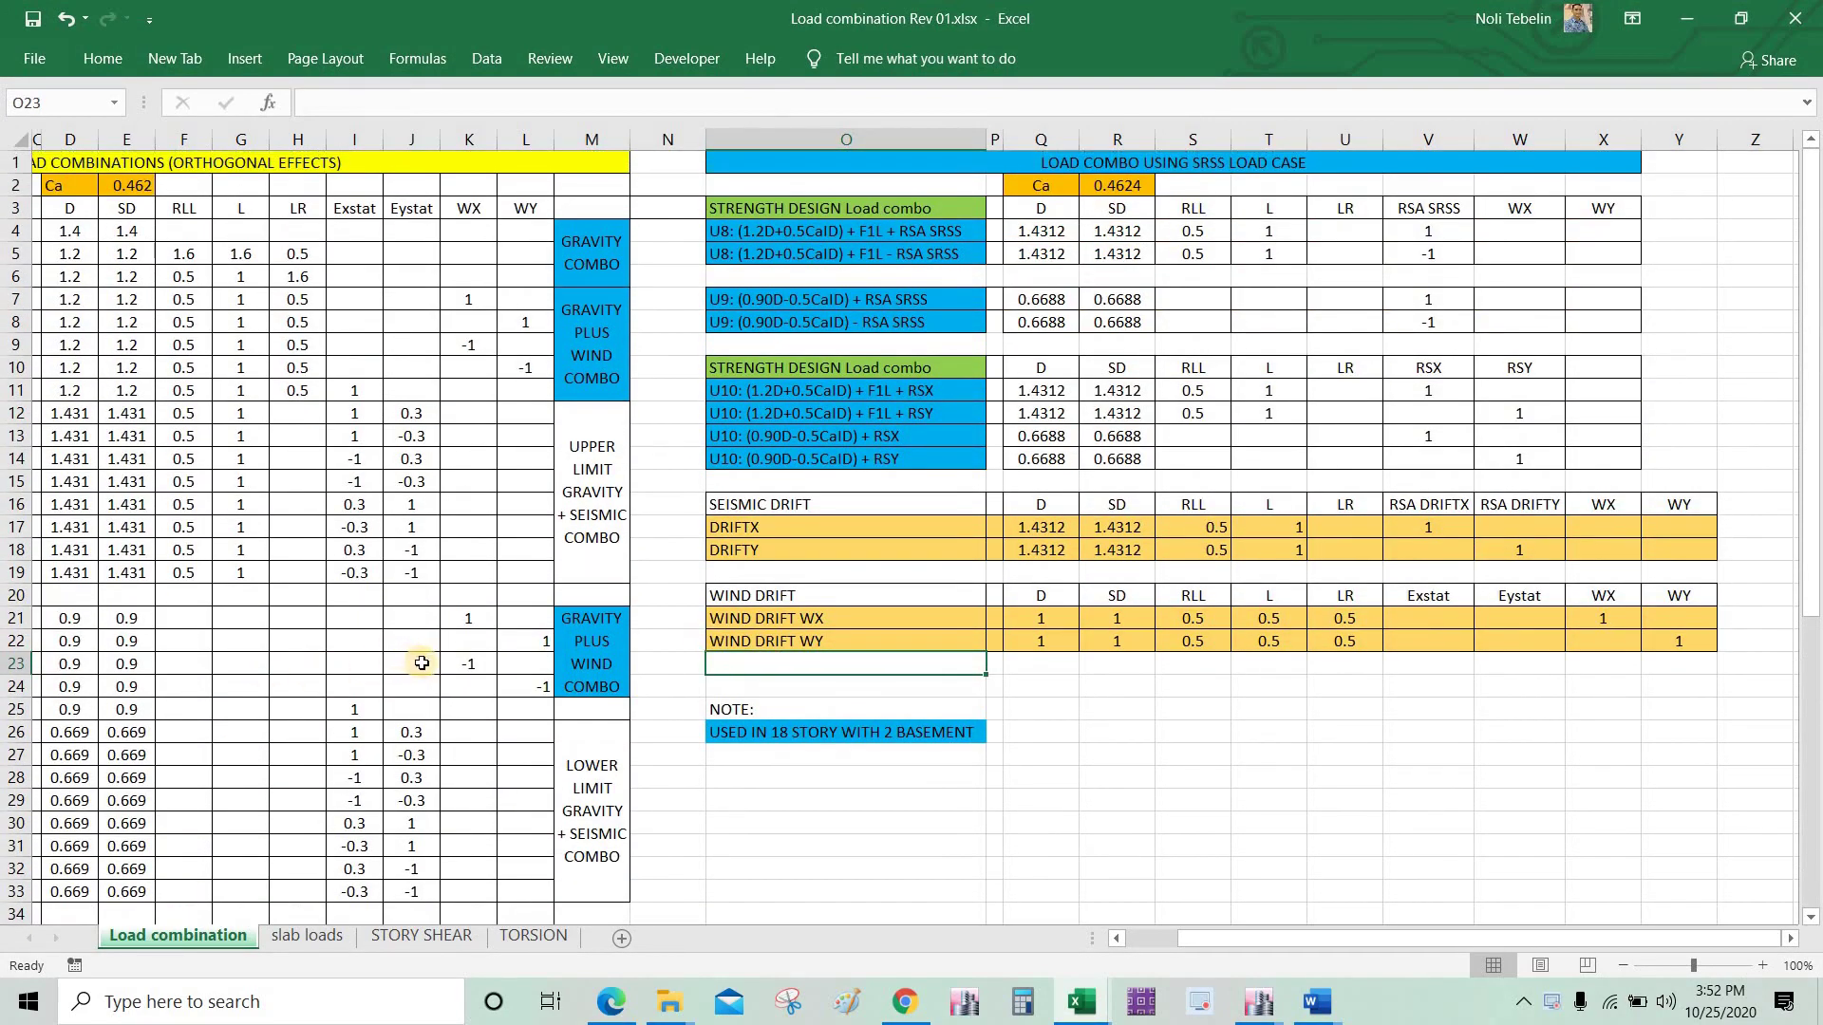
scroll(422, 663, down, 4)
scroll(414, 653, up, 4)
scroll(670, 656, down, 7)
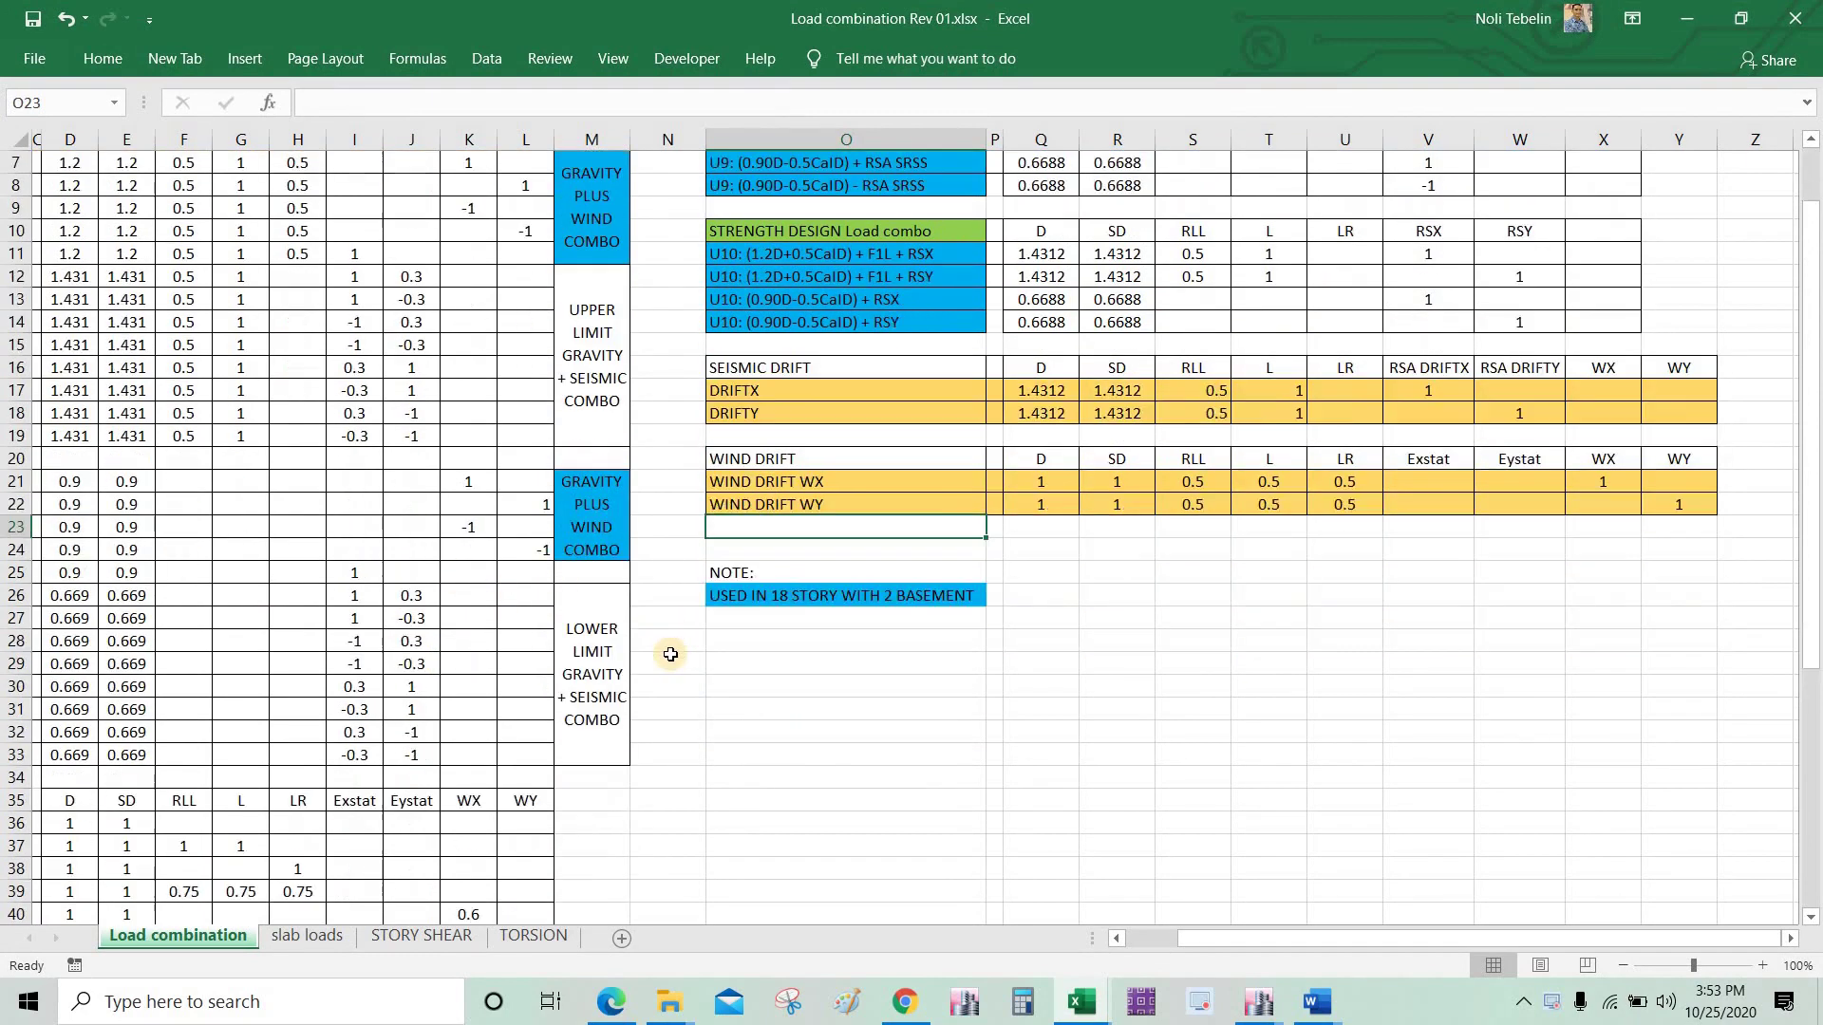
scroll(661, 650, down, 3)
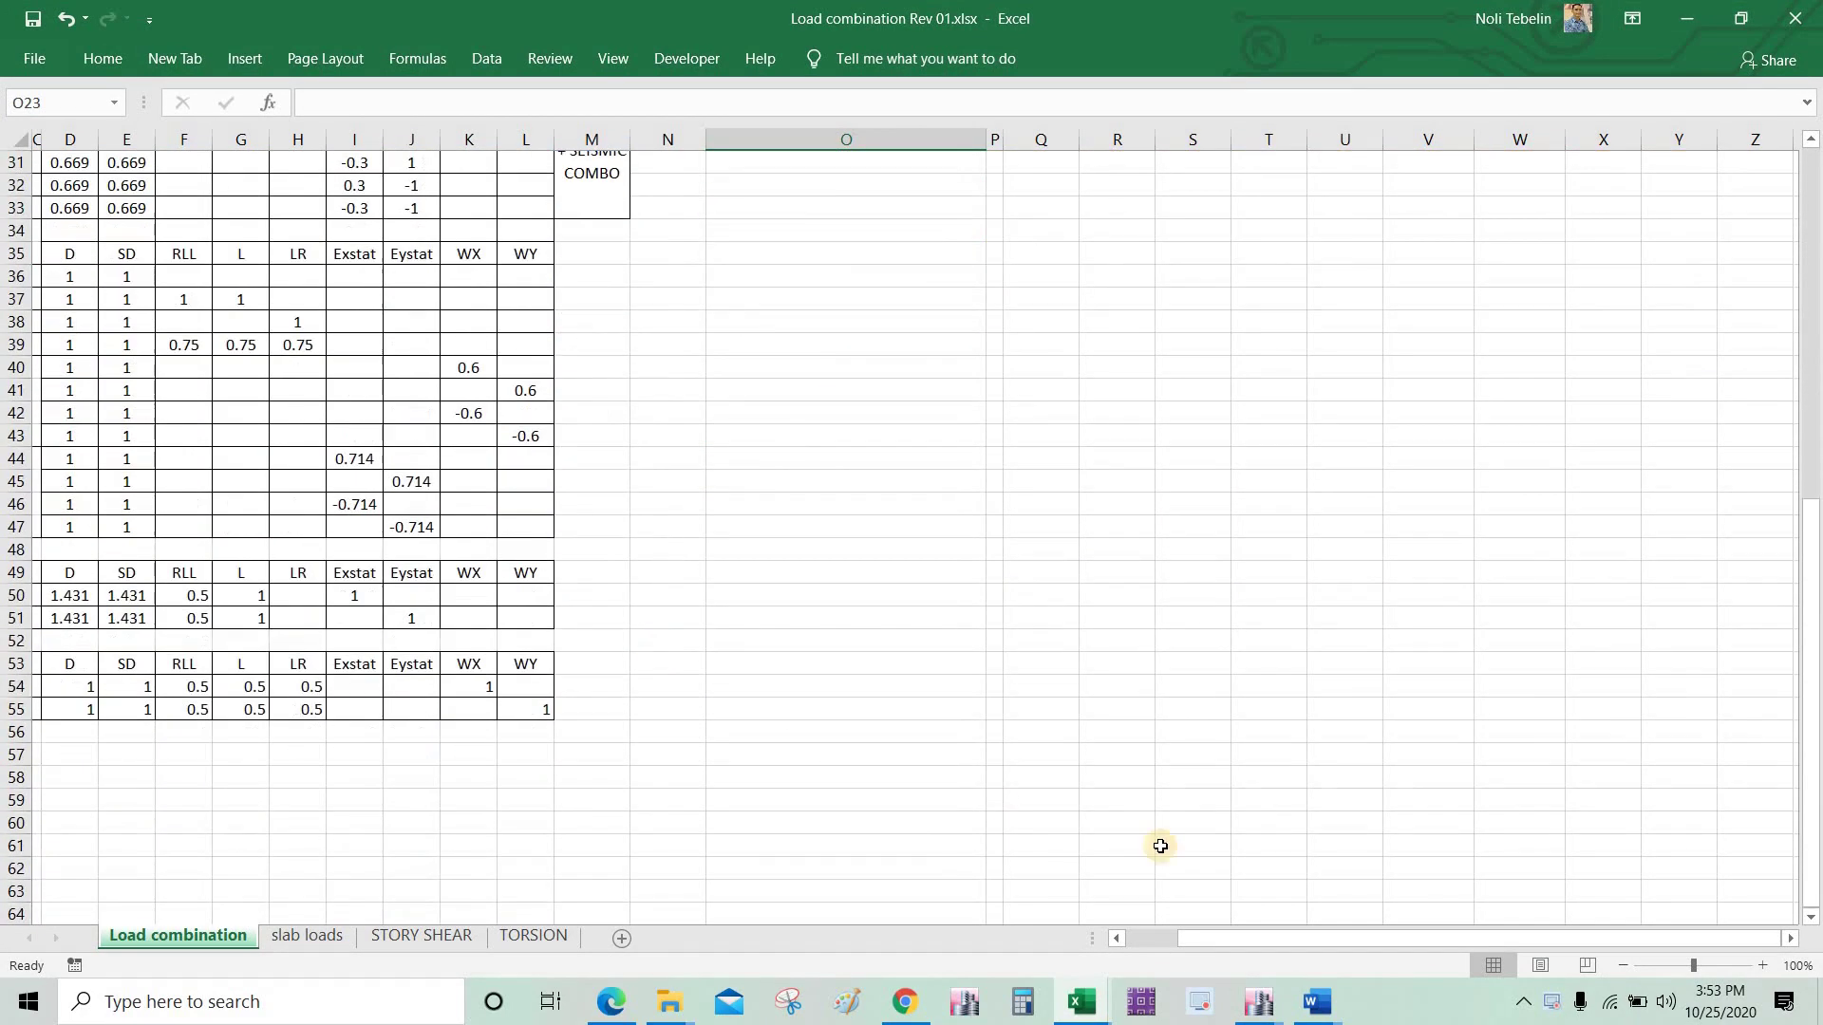
drag(1194, 938, 532, 792)
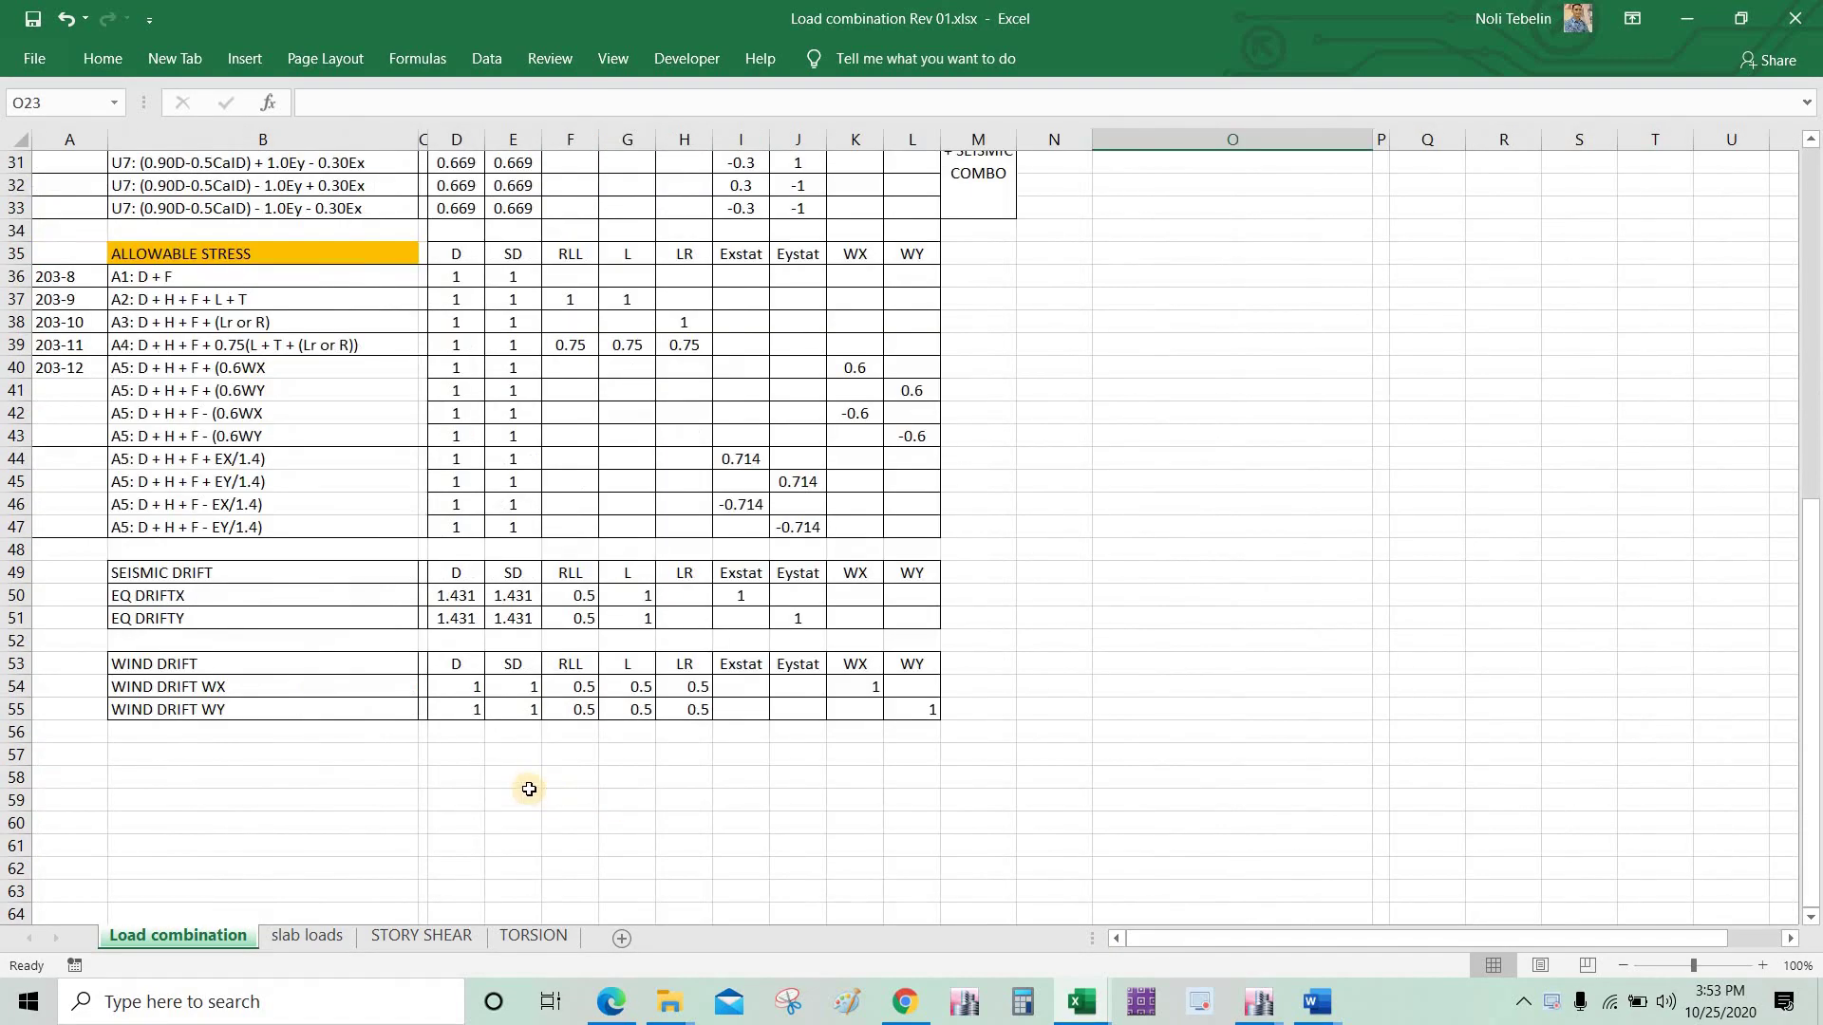
scroll(456, 721, up, 2)
scroll(455, 720, up, 2)
Step: Select the ALLOWABLE STRESS header B35:L35 and factors D36:L48, checking the EX/1.4 factor in I44
click(295, 593)
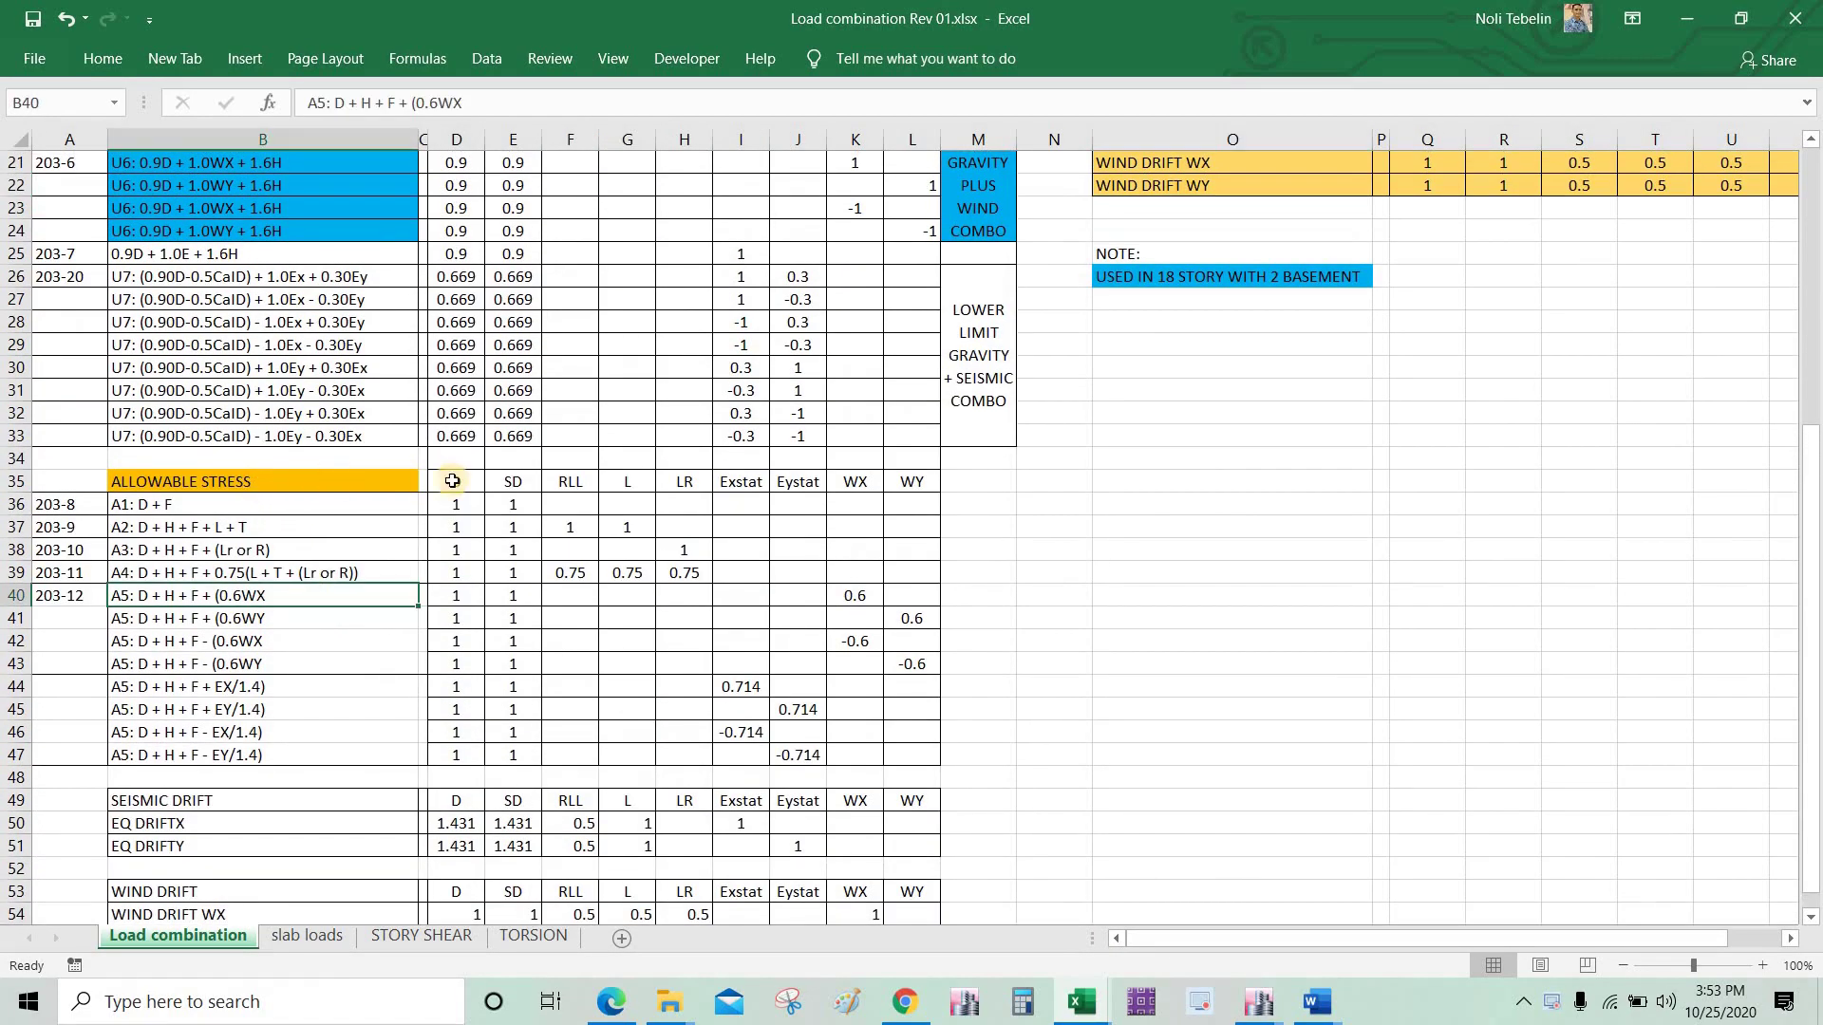
drag(408, 481, 911, 481)
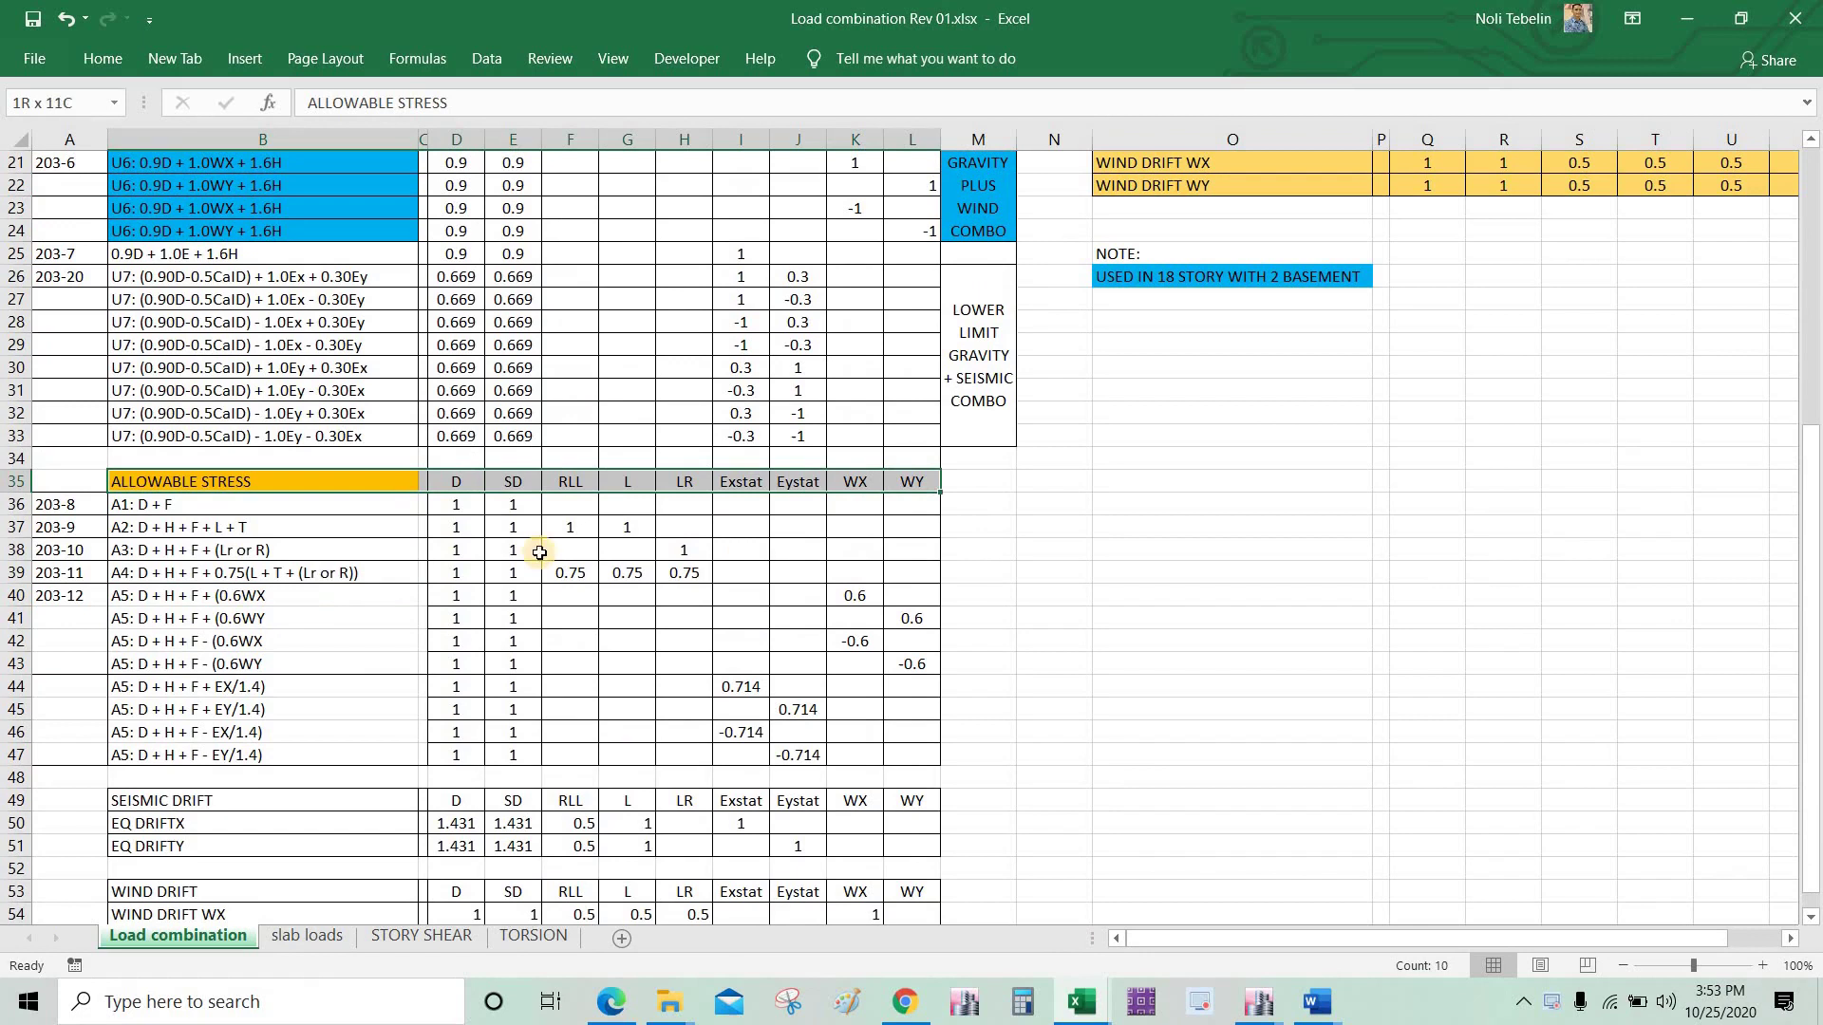
click(217, 508)
drag(456, 504, 911, 778)
click(741, 685)
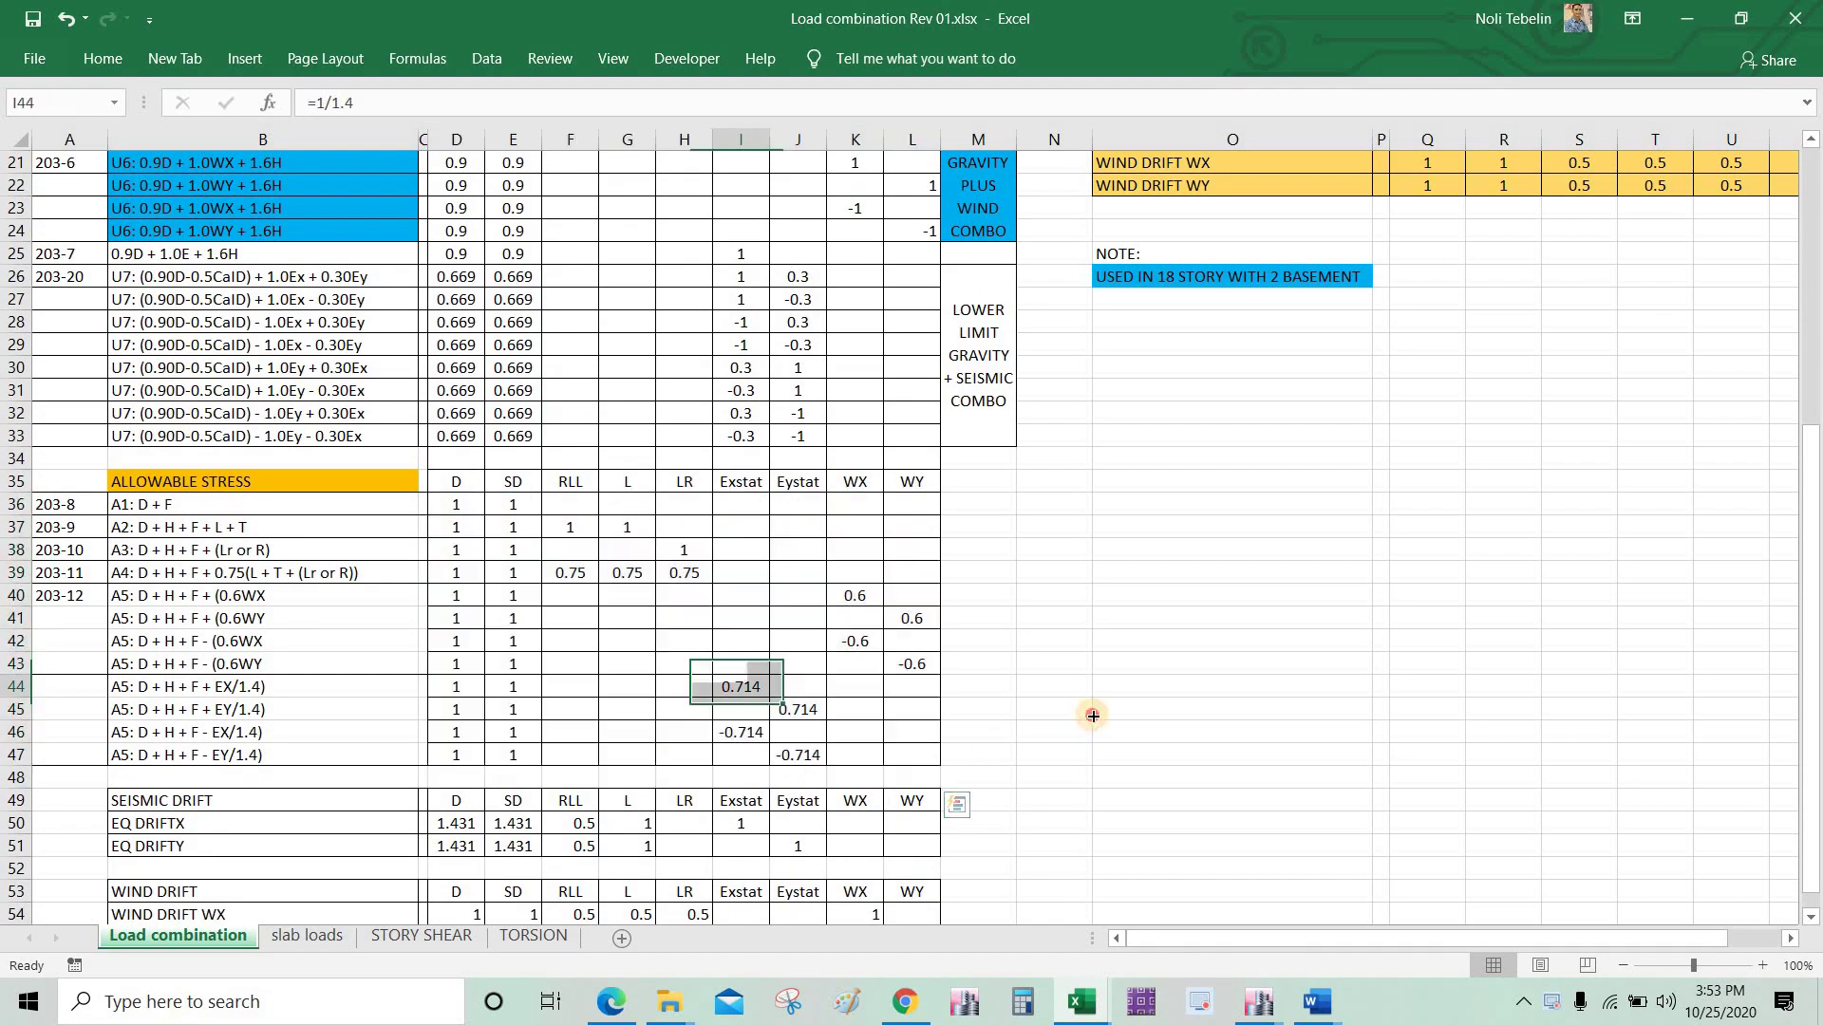
click(1058, 709)
scroll(1050, 684, down, 3)
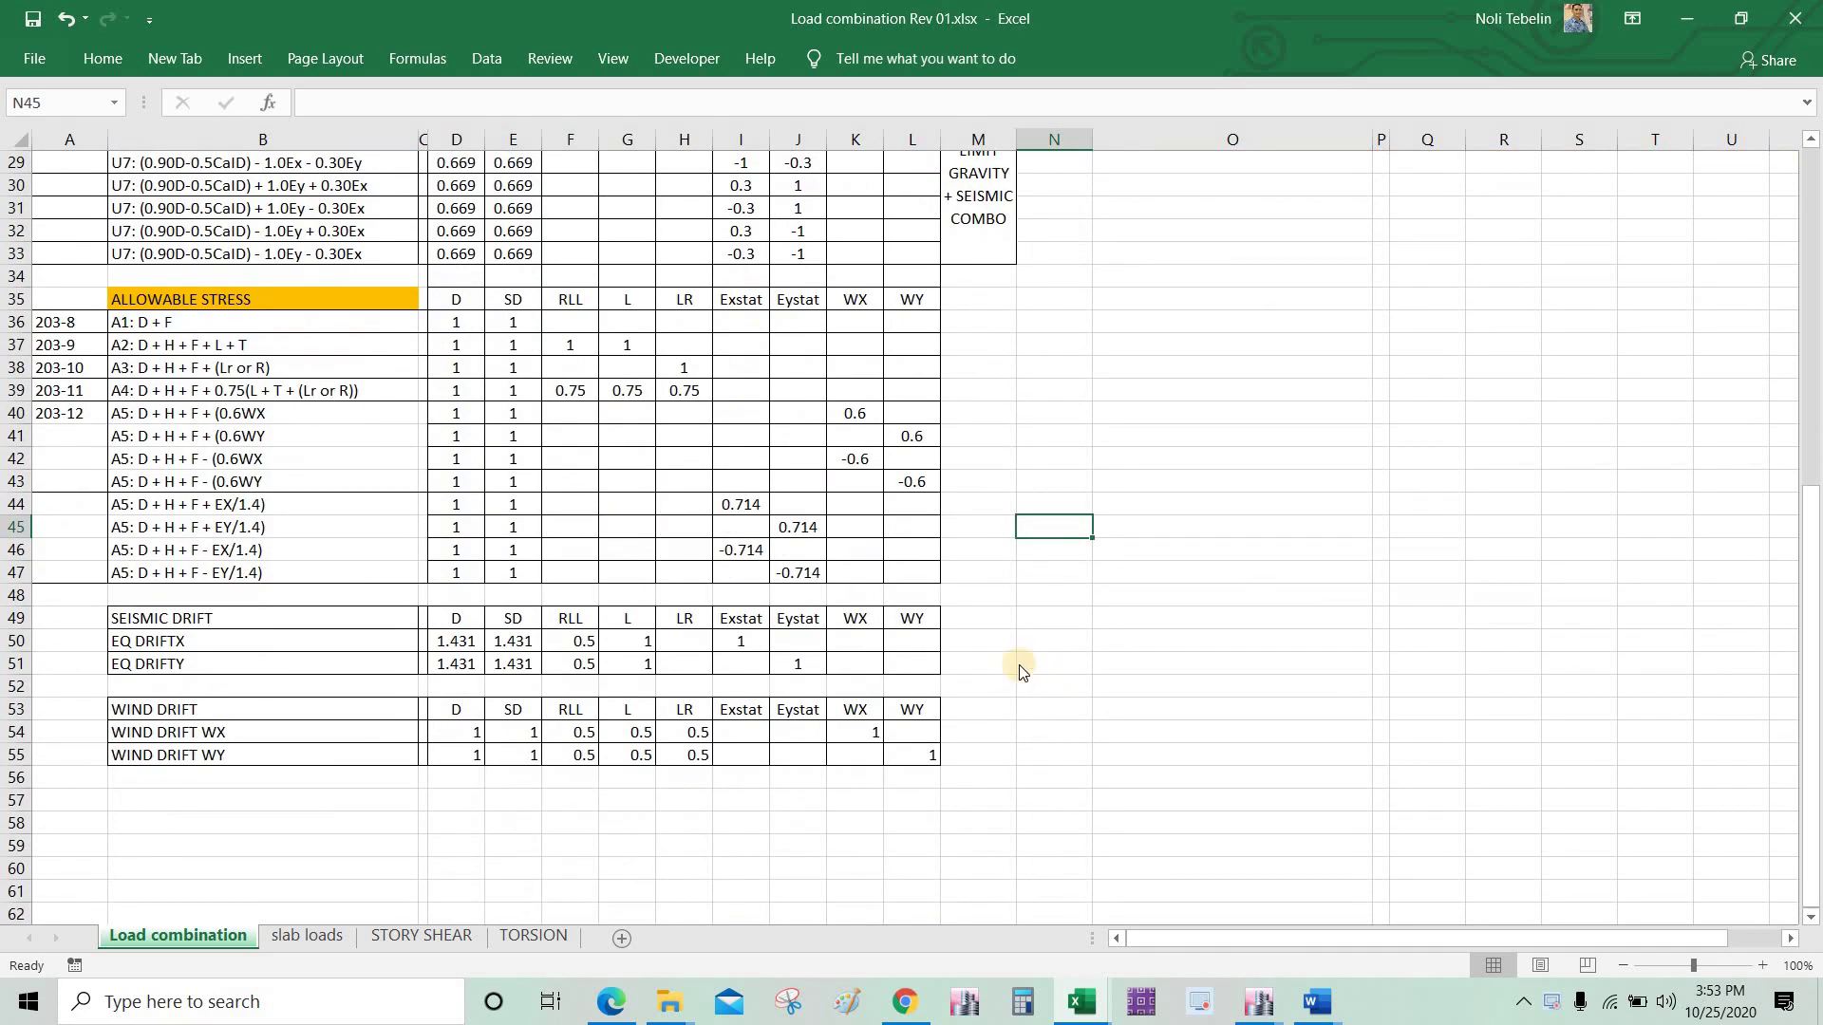
Step: Switch back to ETABS and select the A1: D + F combination
key(alt+Tab)
click(735, 402)
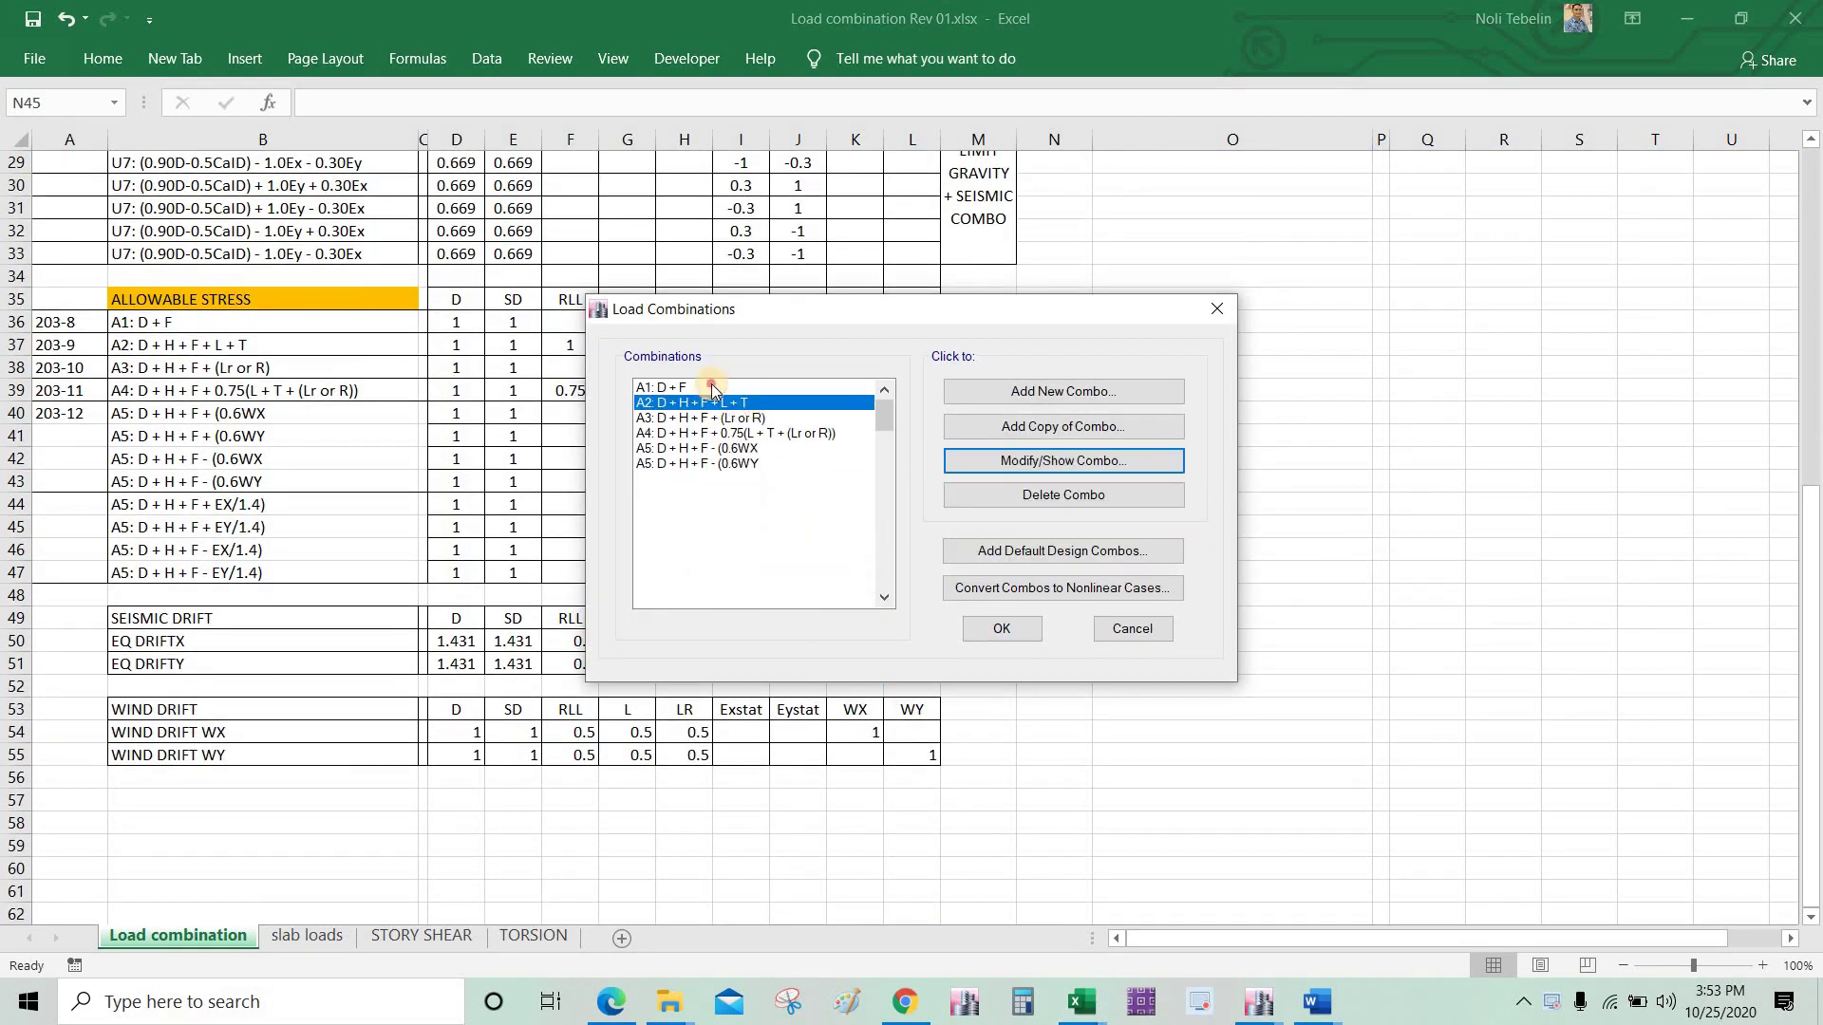
click(712, 389)
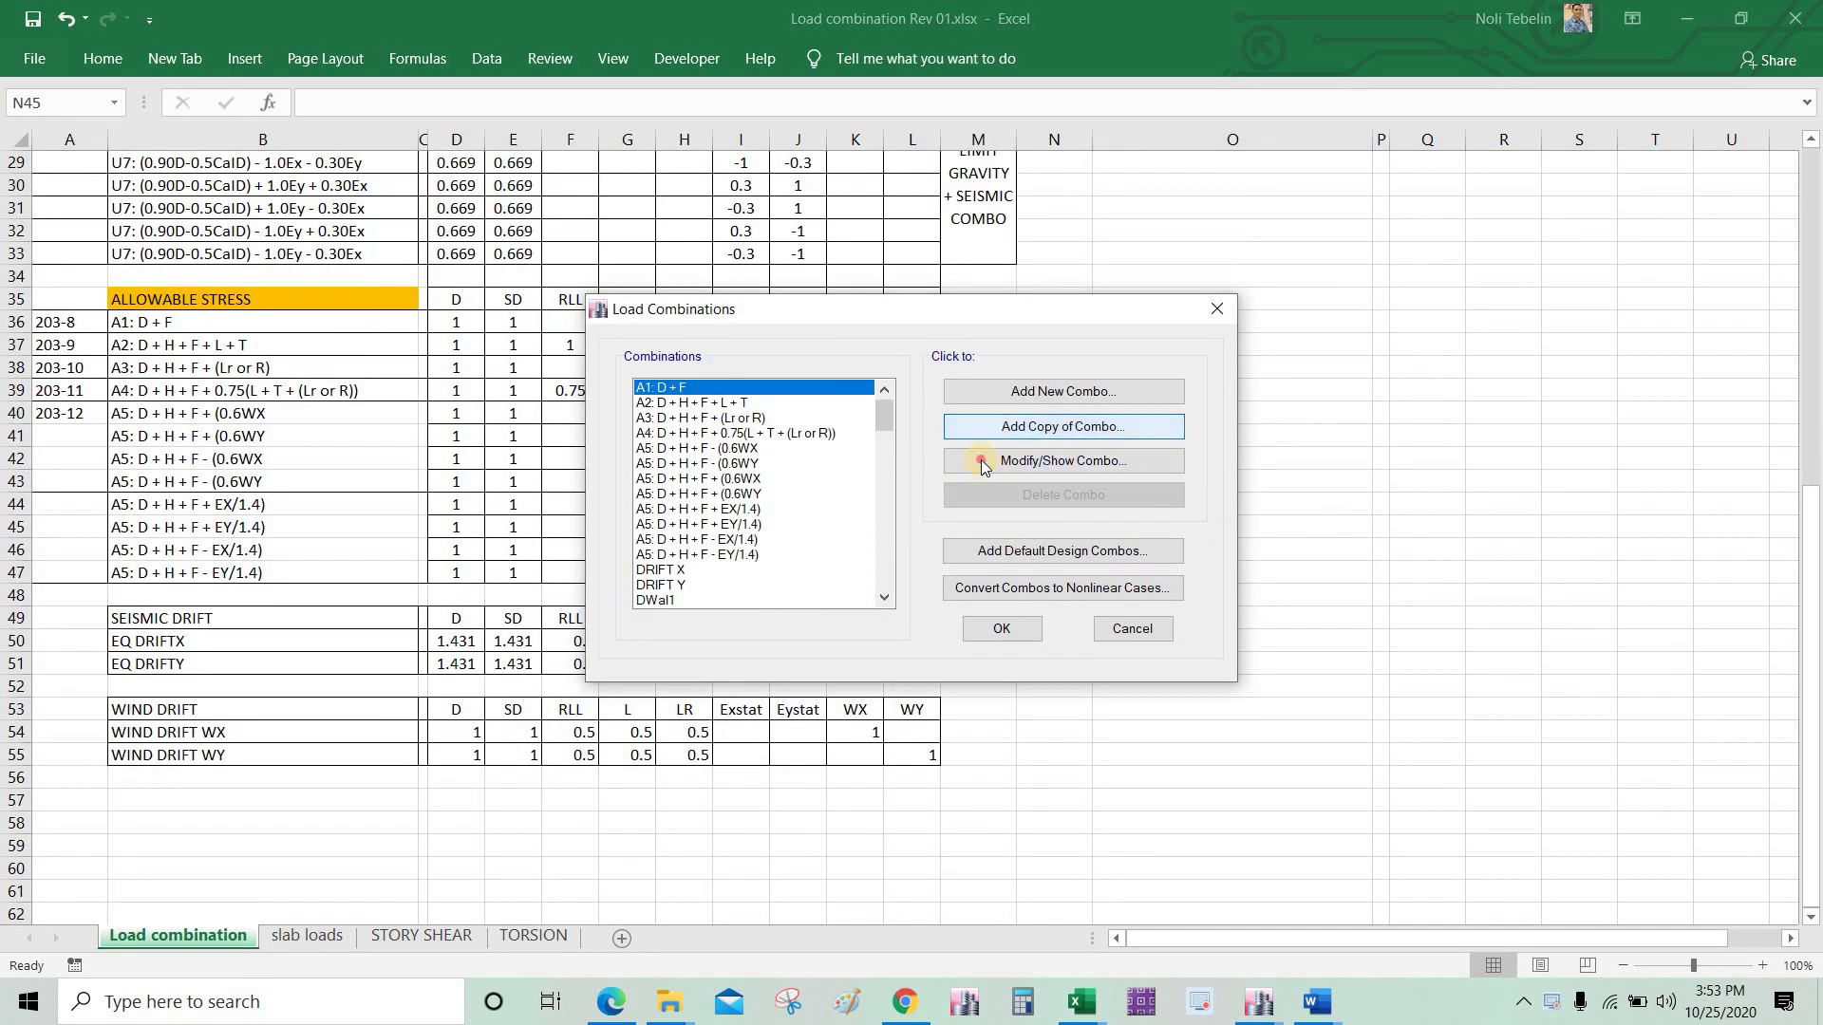
Step: Open and close the A1 and A2 combination definitions to review them
click(981, 460)
key(Escape)
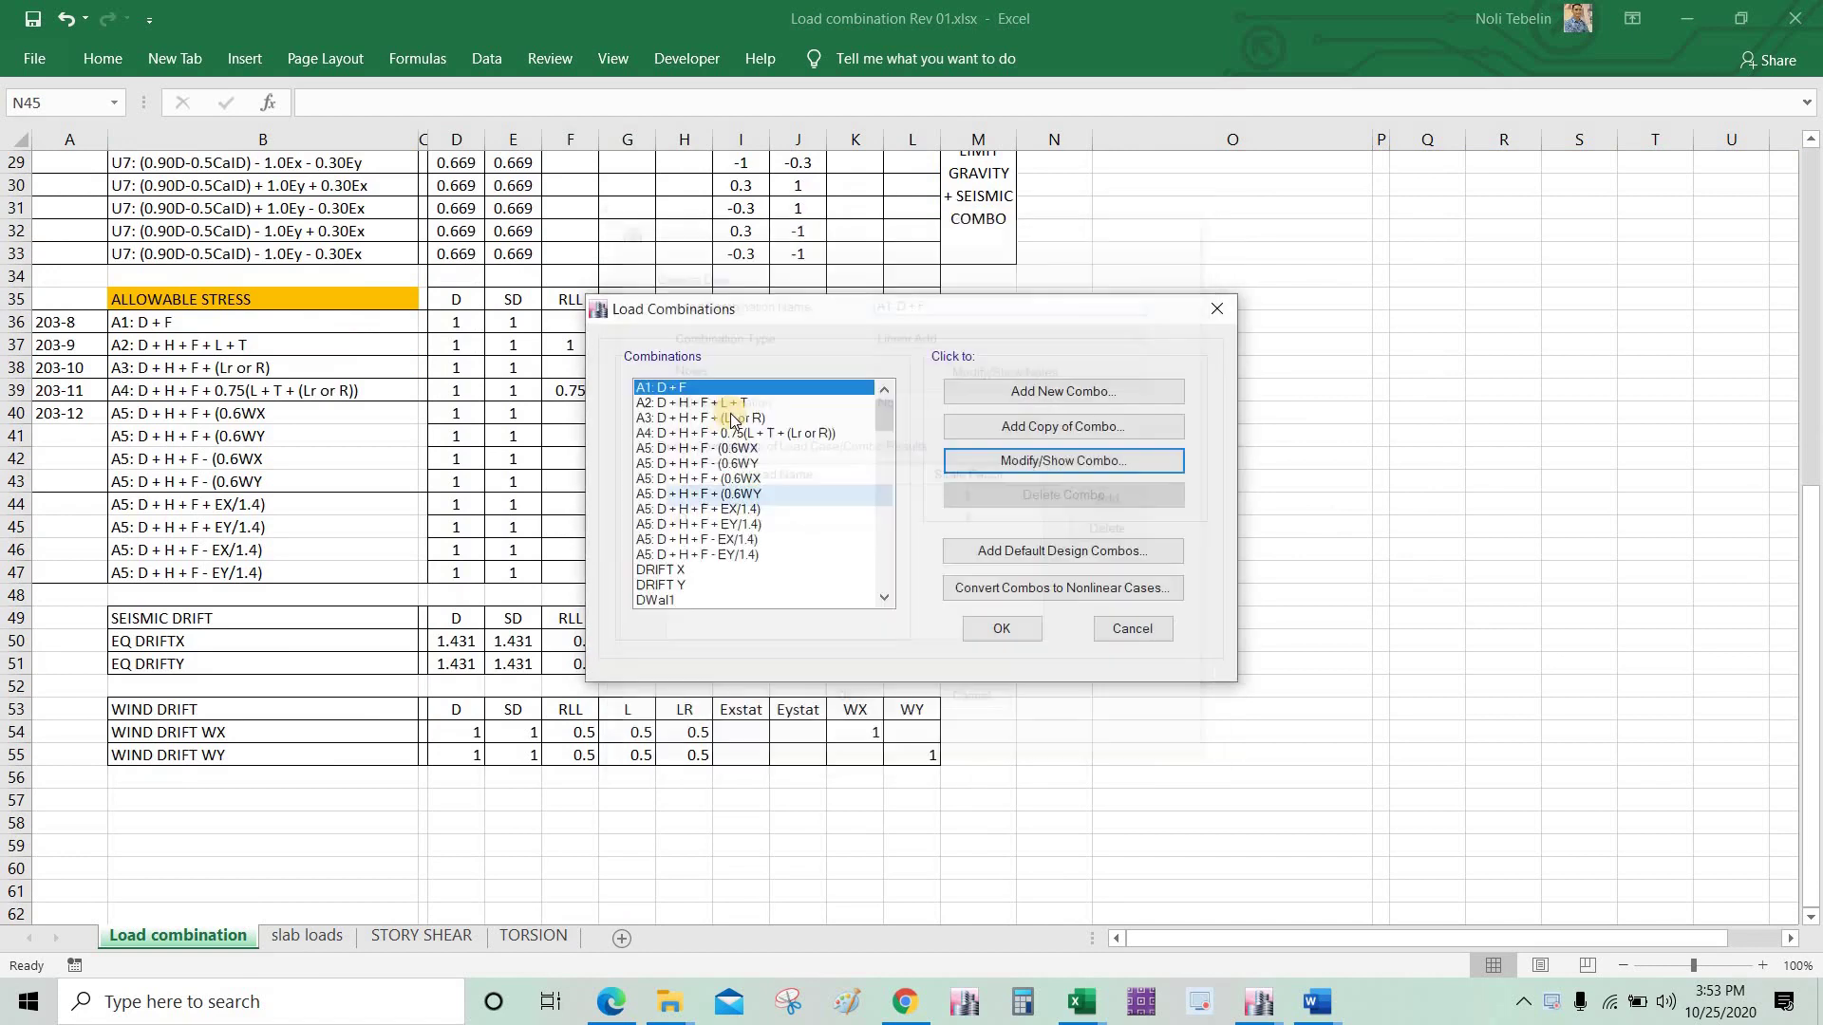
click(756, 405)
click(953, 465)
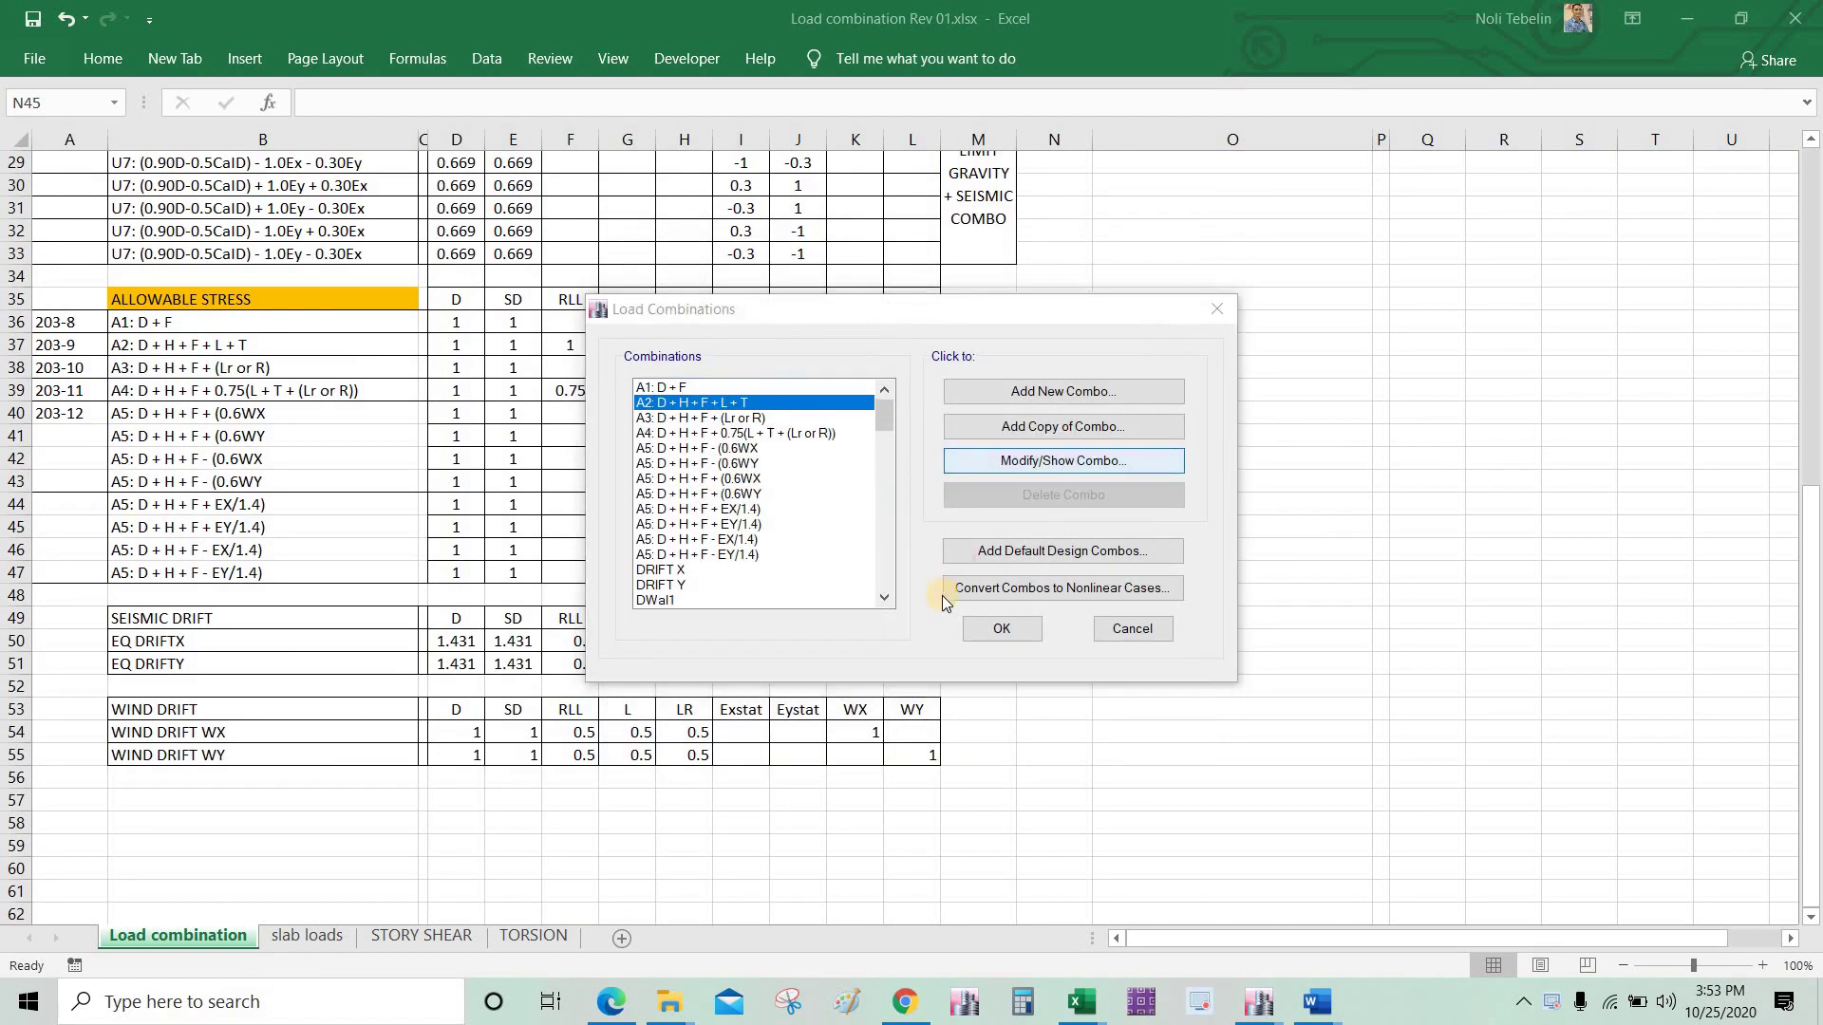
key(Escape)
Step: Inspect A5 −EX/1.4's EXstat factor −0.7143 and its load-case options, then return to Excel
click(794, 538)
click(981, 466)
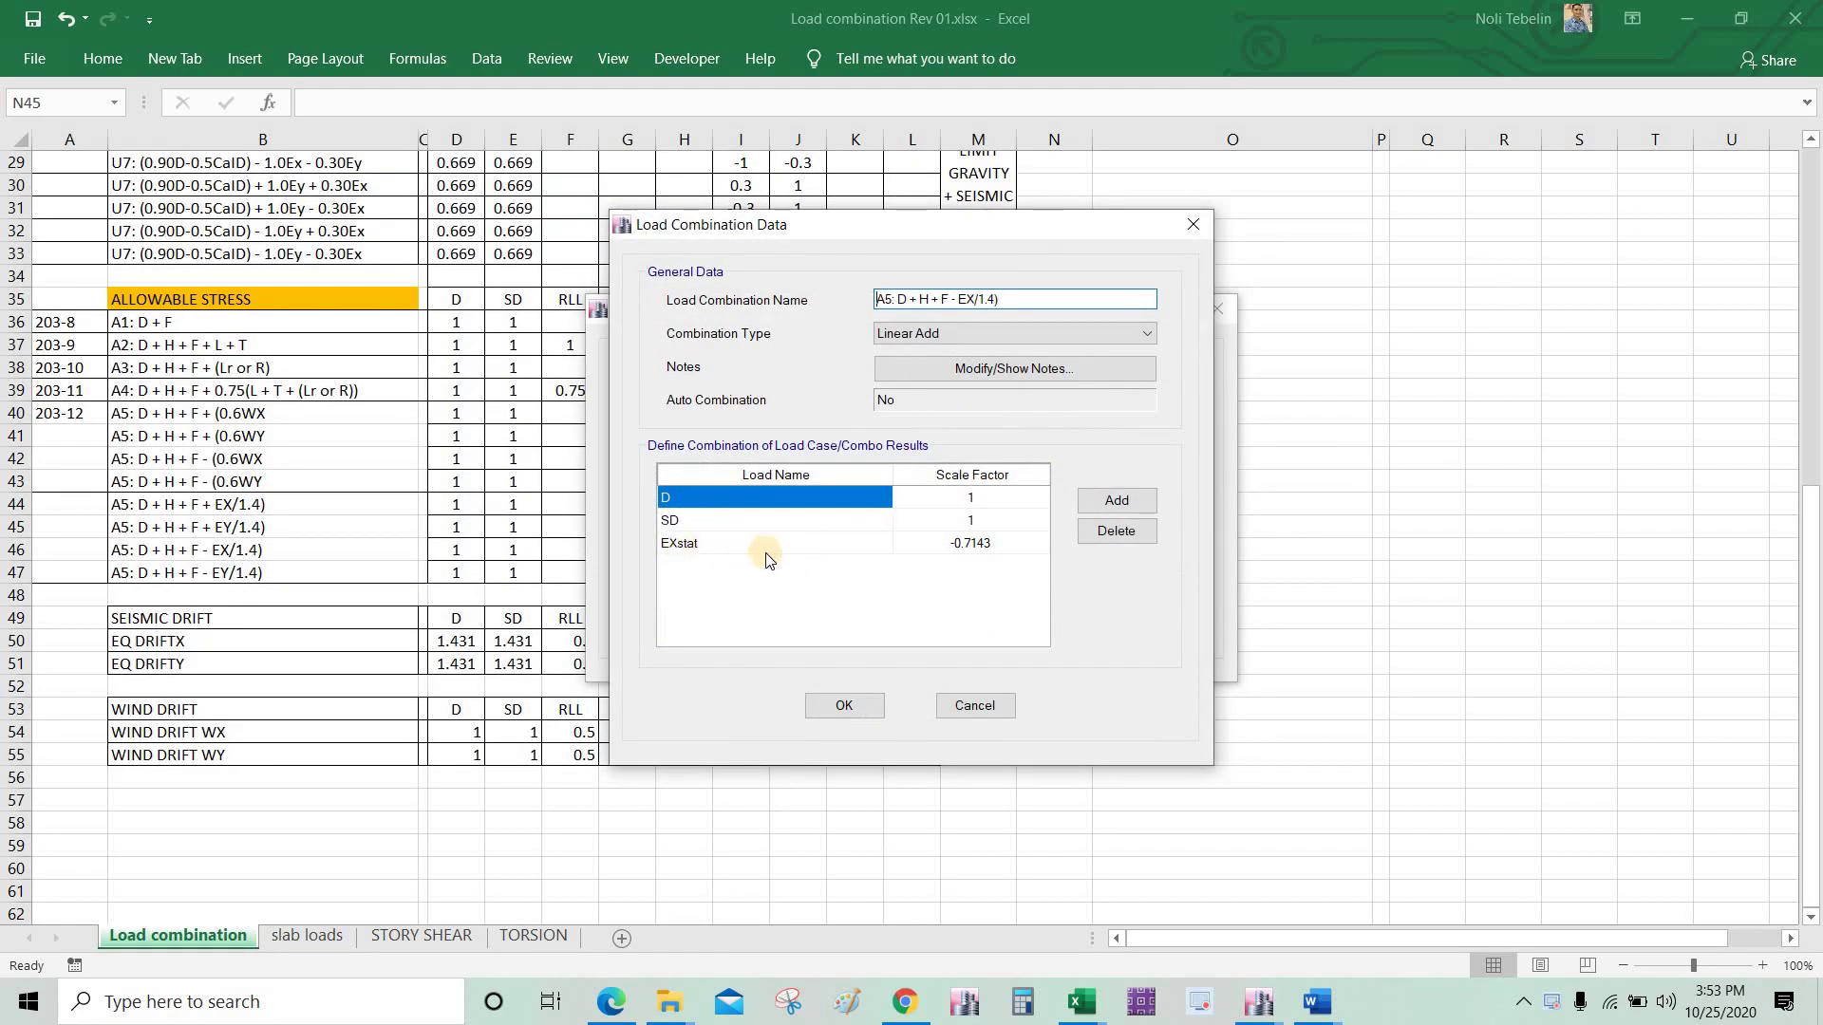
click(833, 544)
key(Escape)
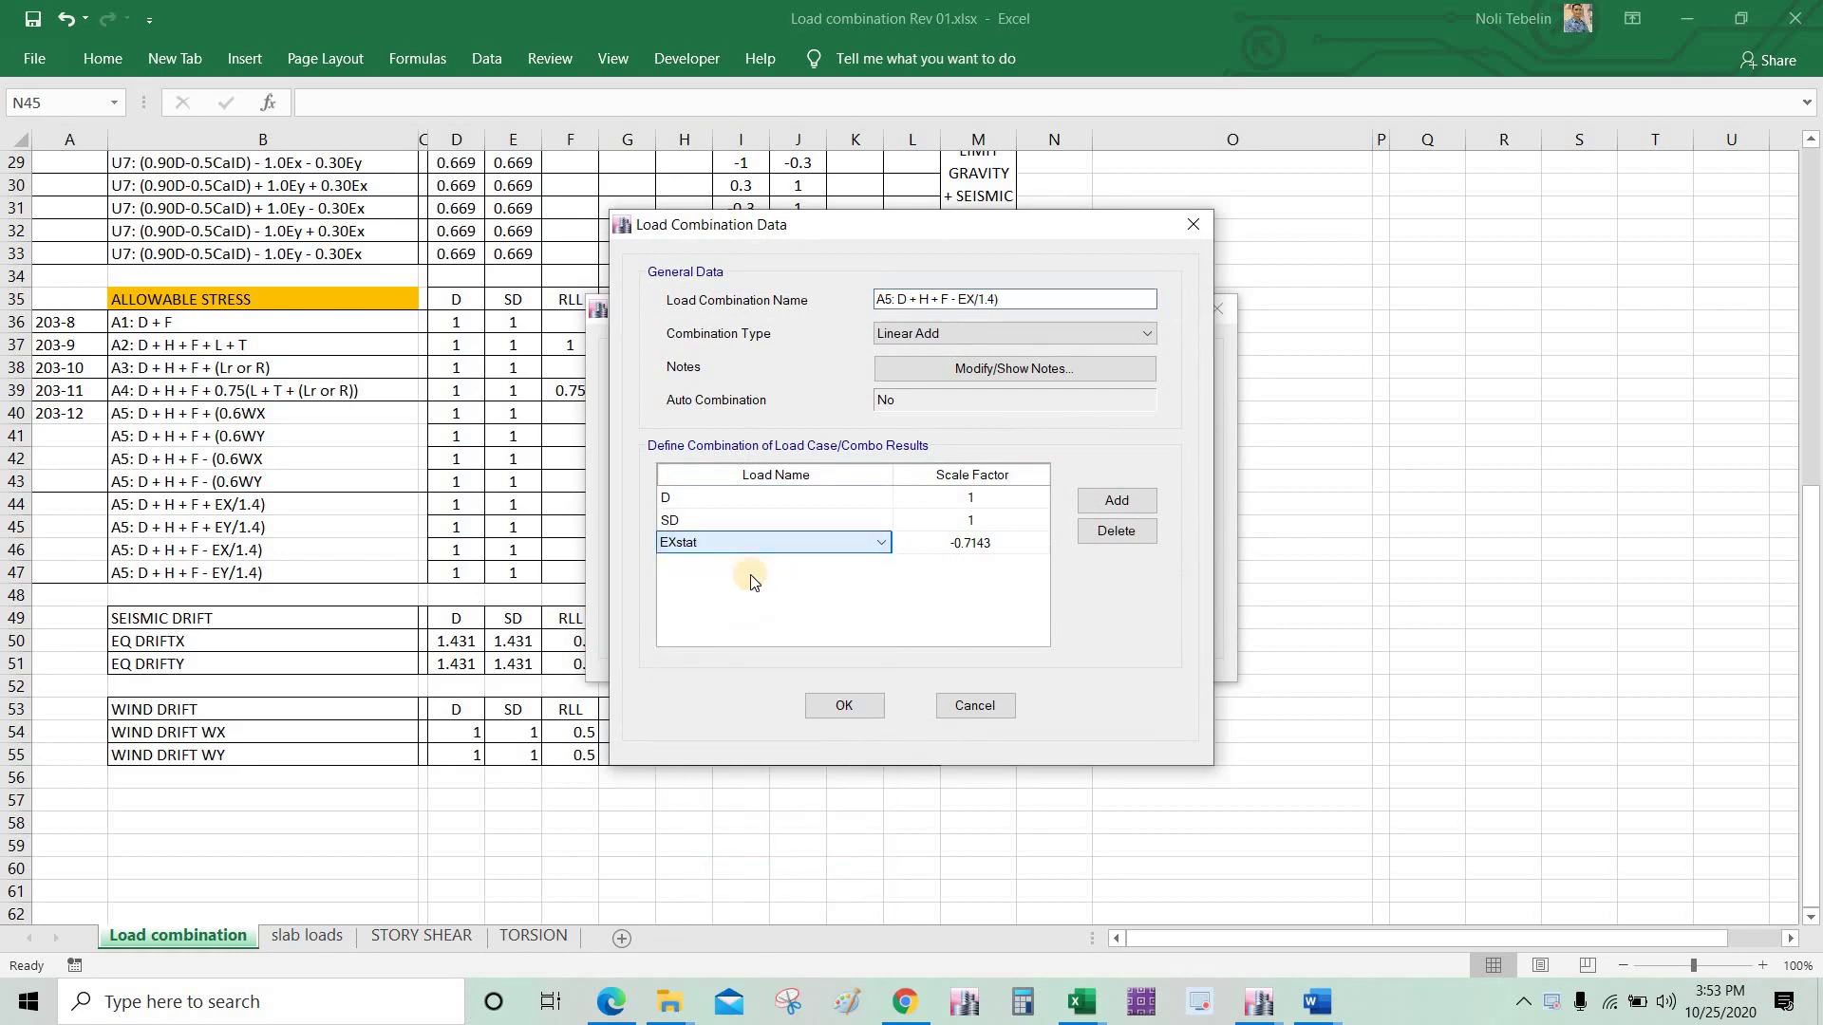
key(Escape)
click(753, 552)
key(Up)
key(Up)
key(Up)
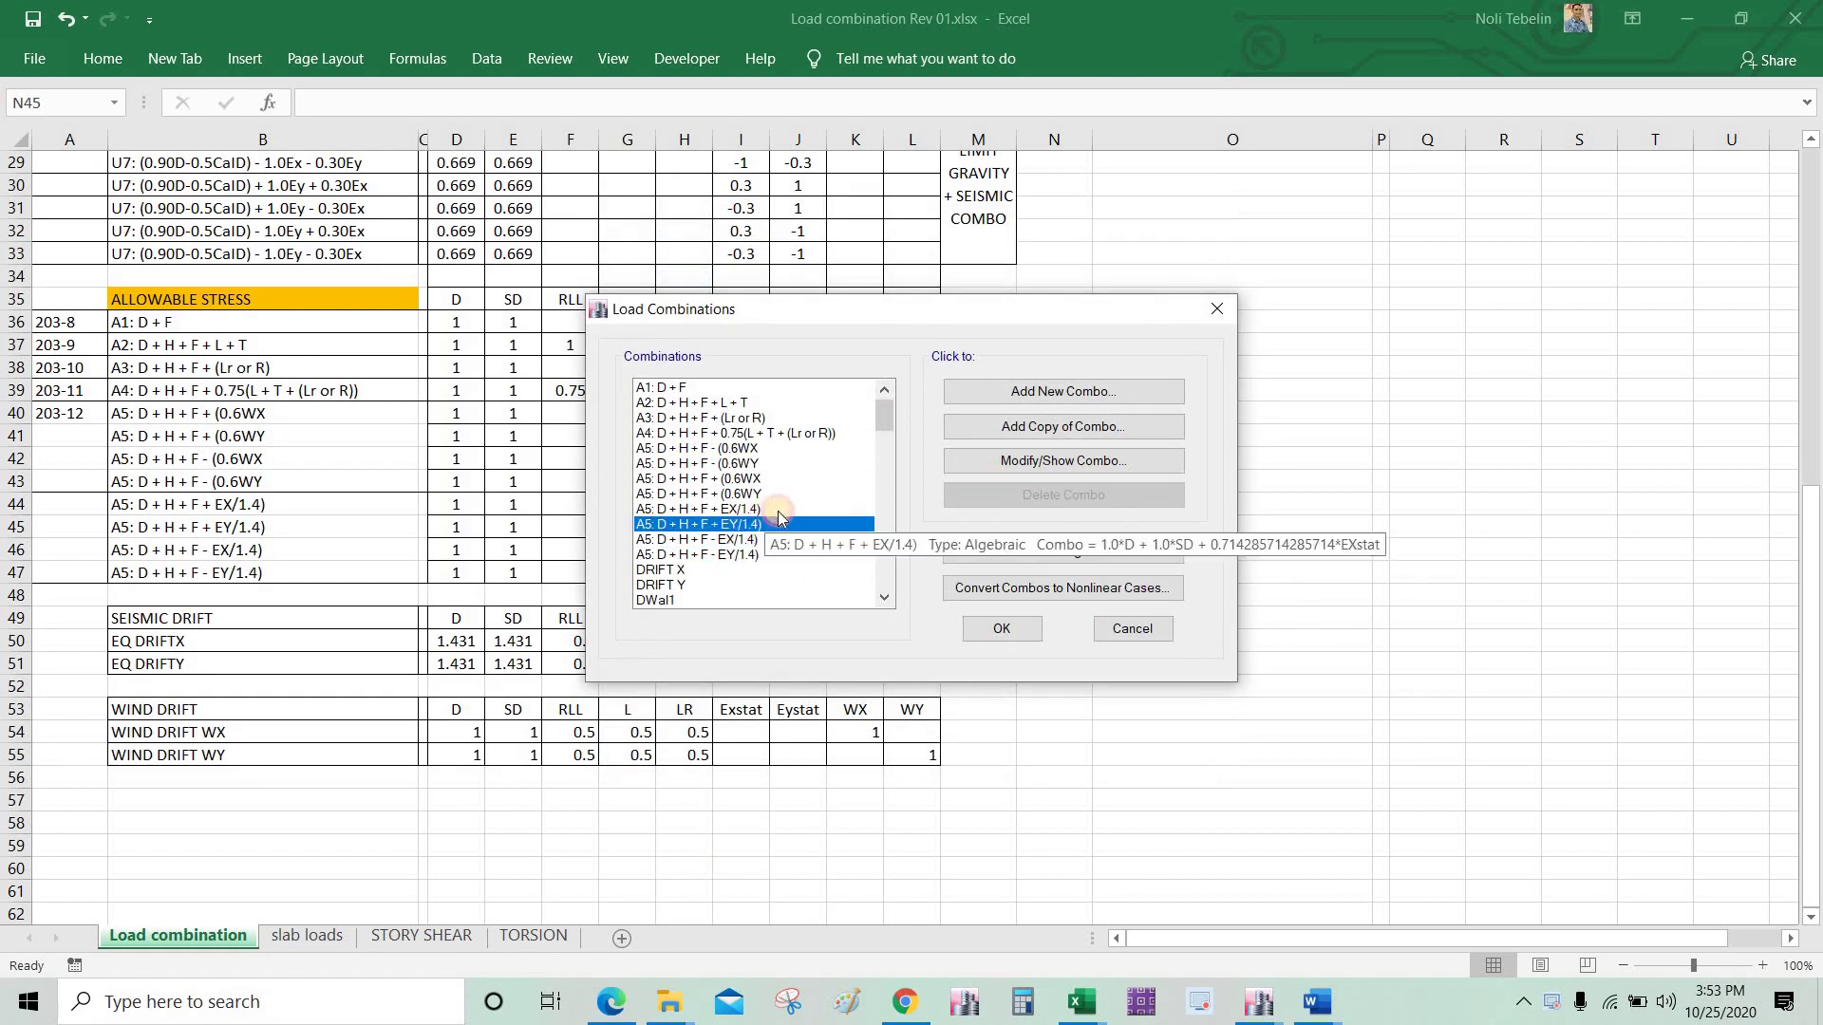
key(alt+Tab)
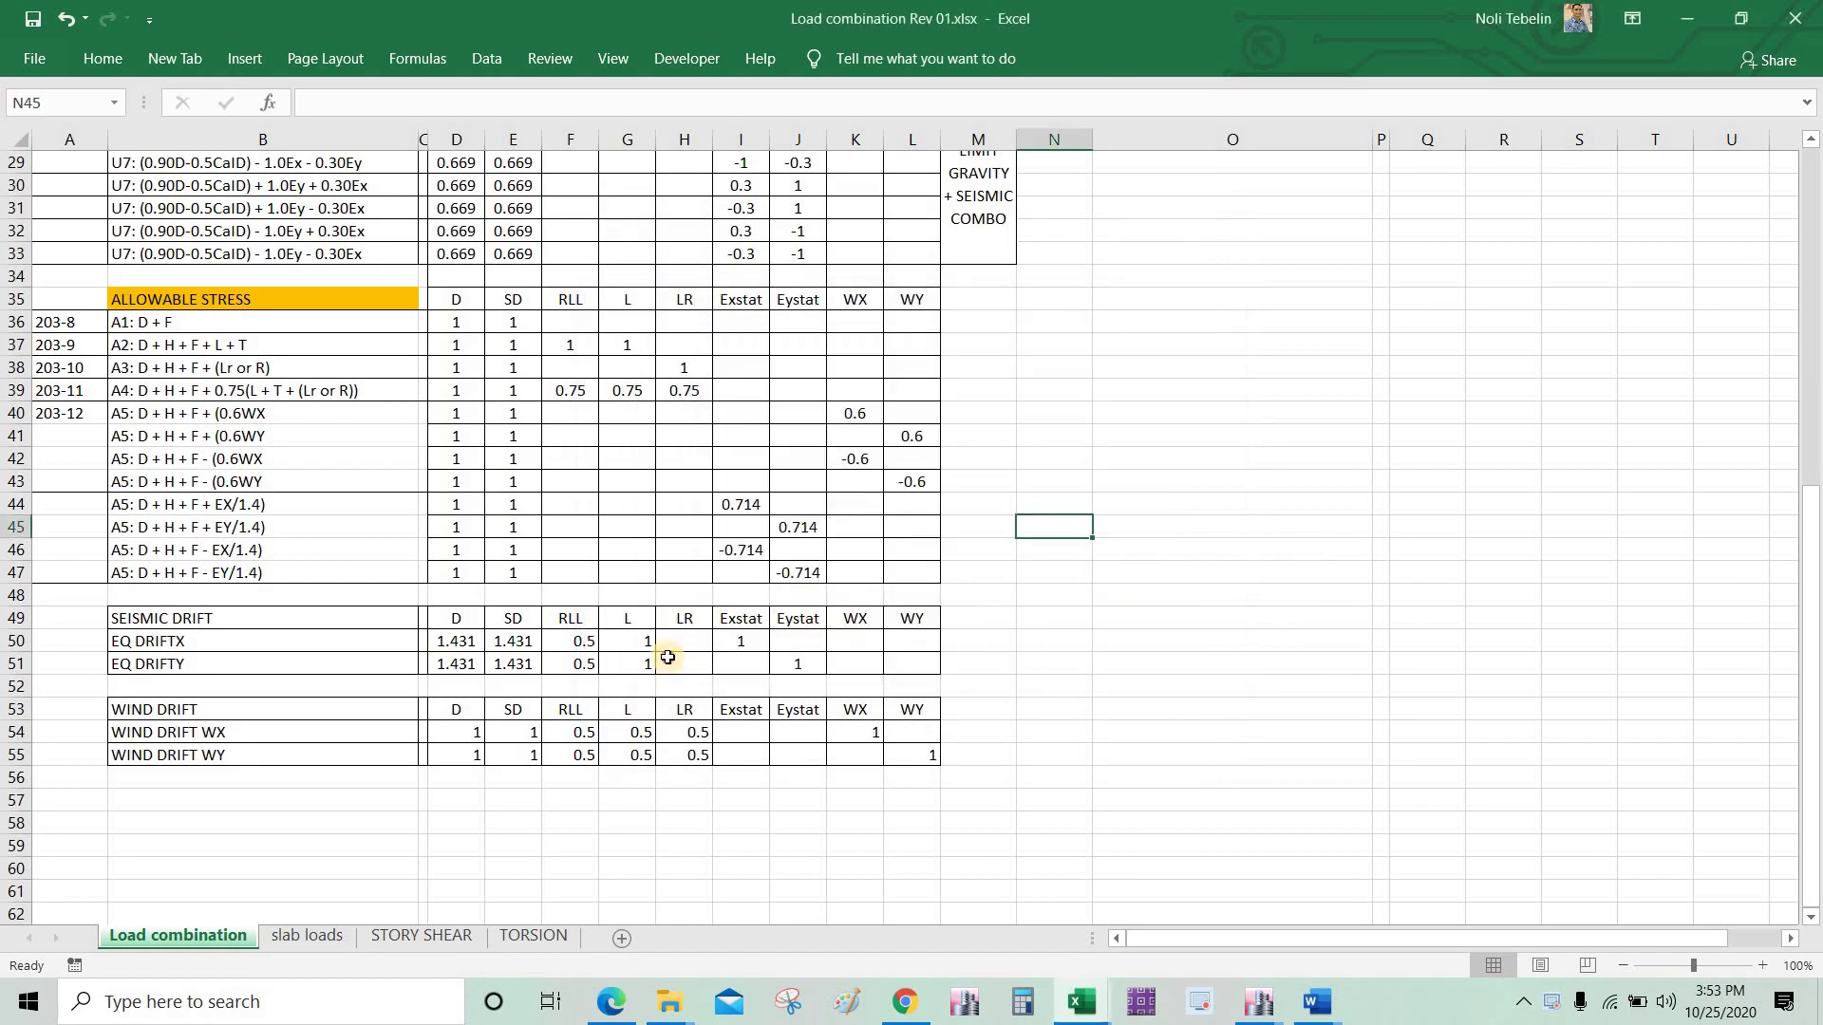
click(666, 657)
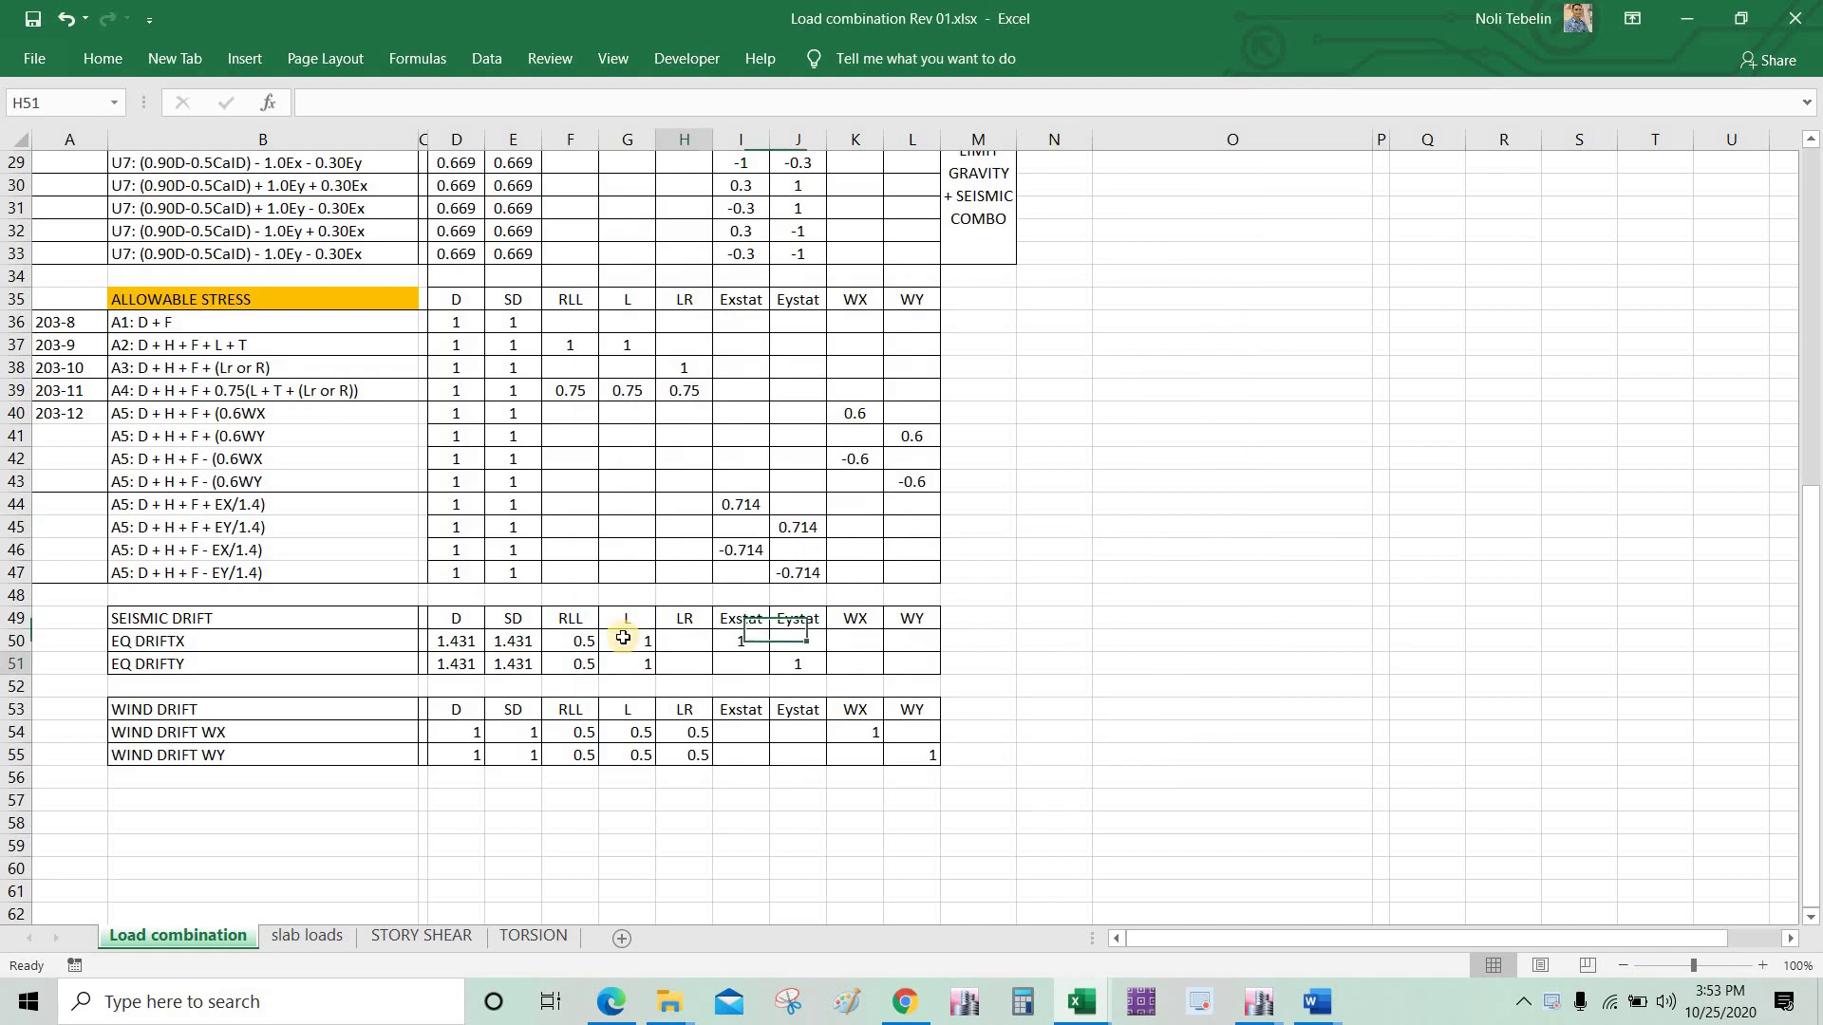
click(741, 300)
scroll(785, 529, up, 6)
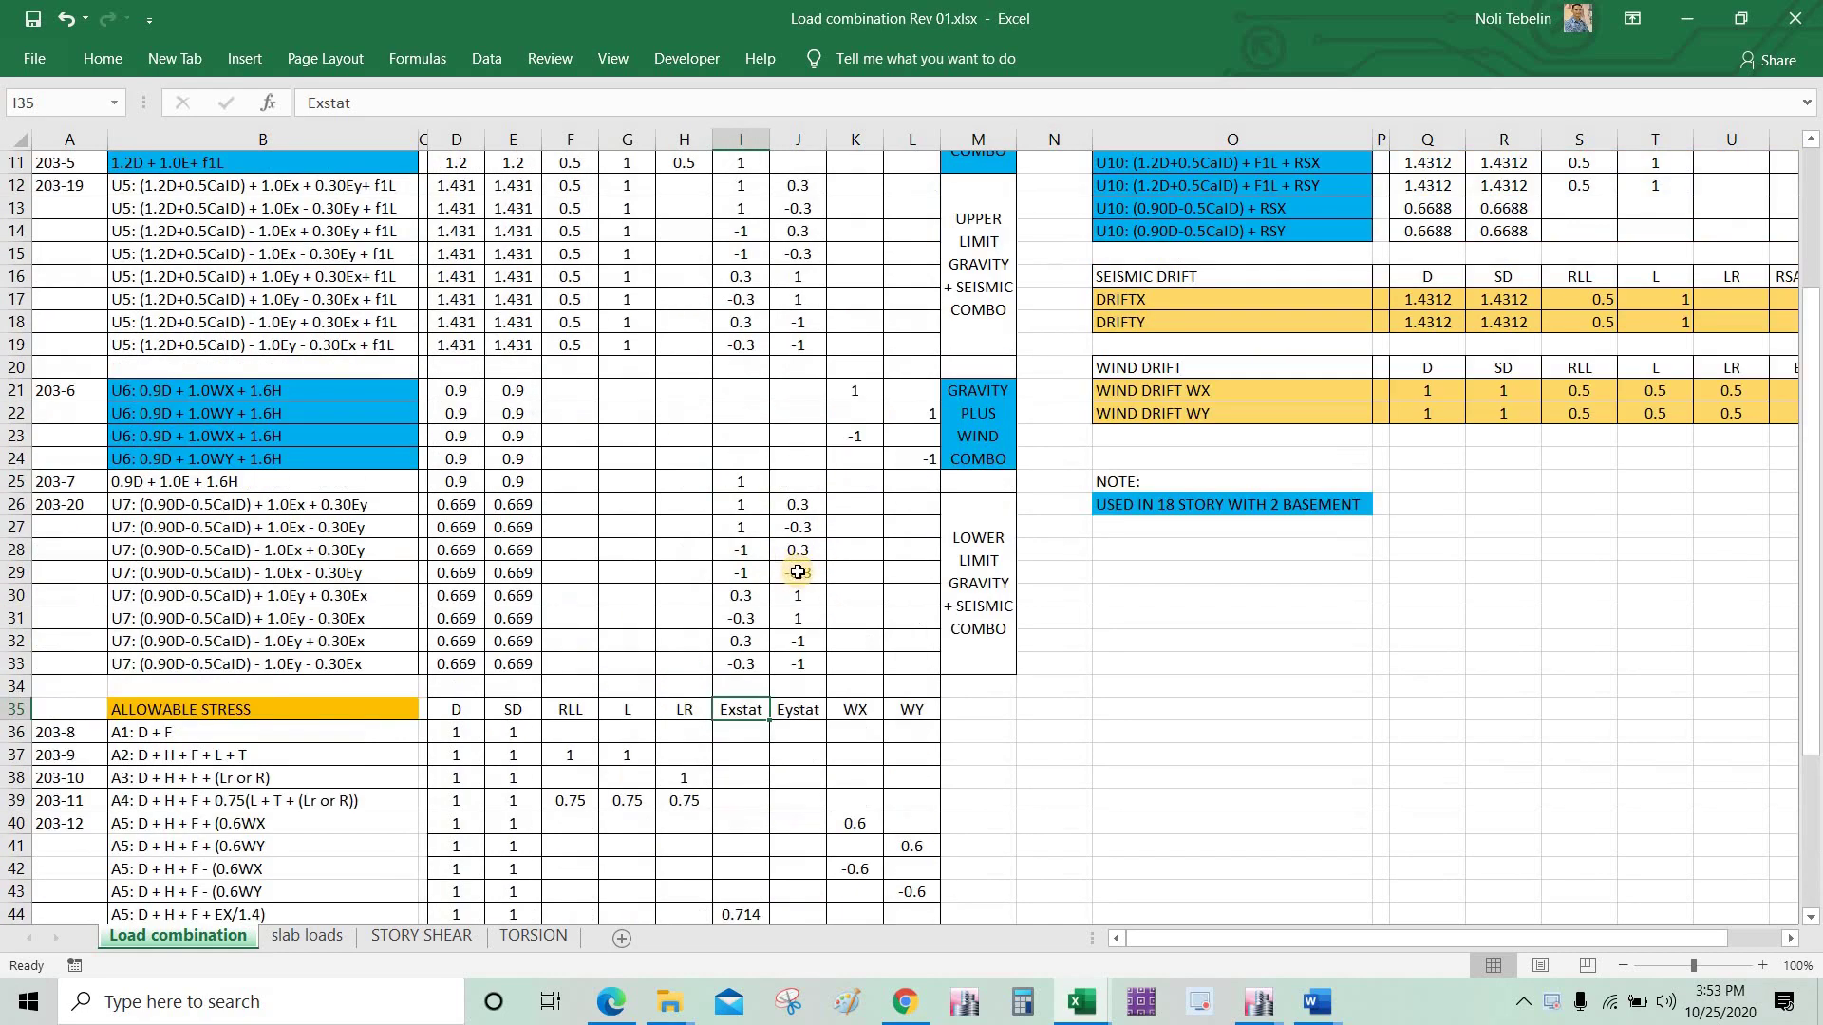
scroll(797, 573, up, 4)
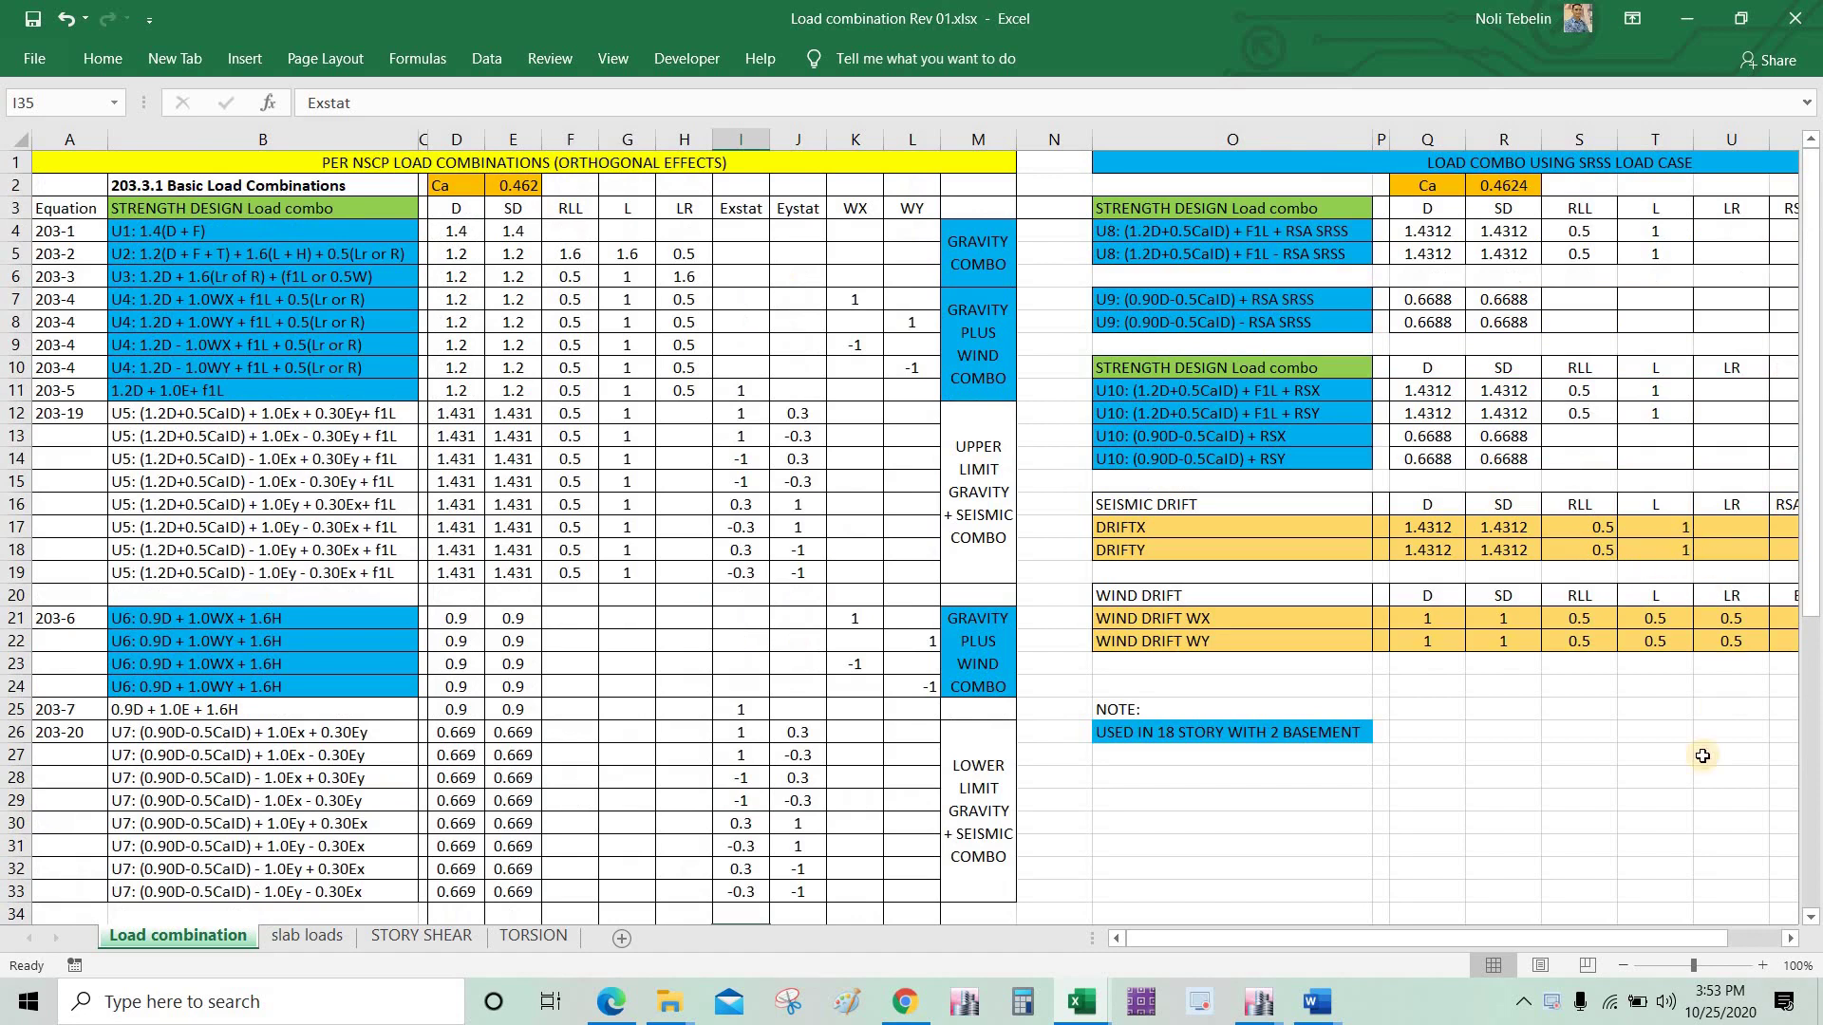
drag(1648, 936, 1699, 935)
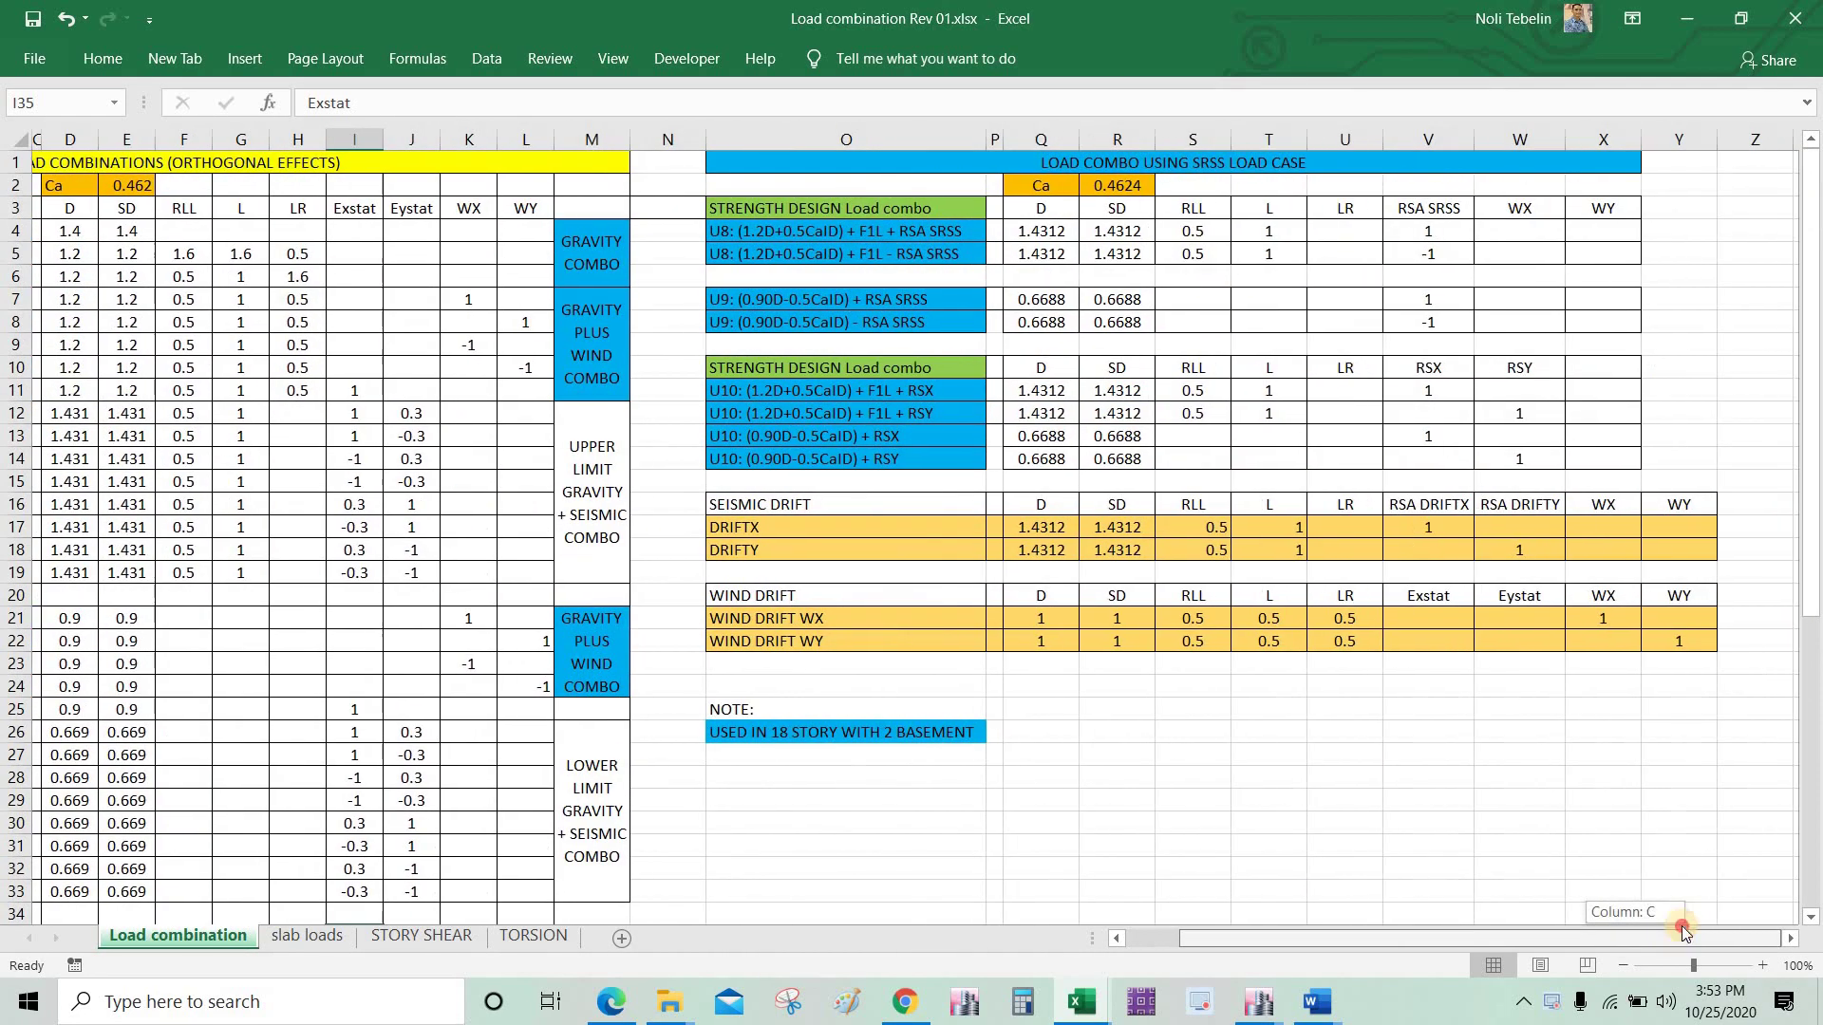
drag(1446, 367, 1491, 370)
key(ctrl+c)
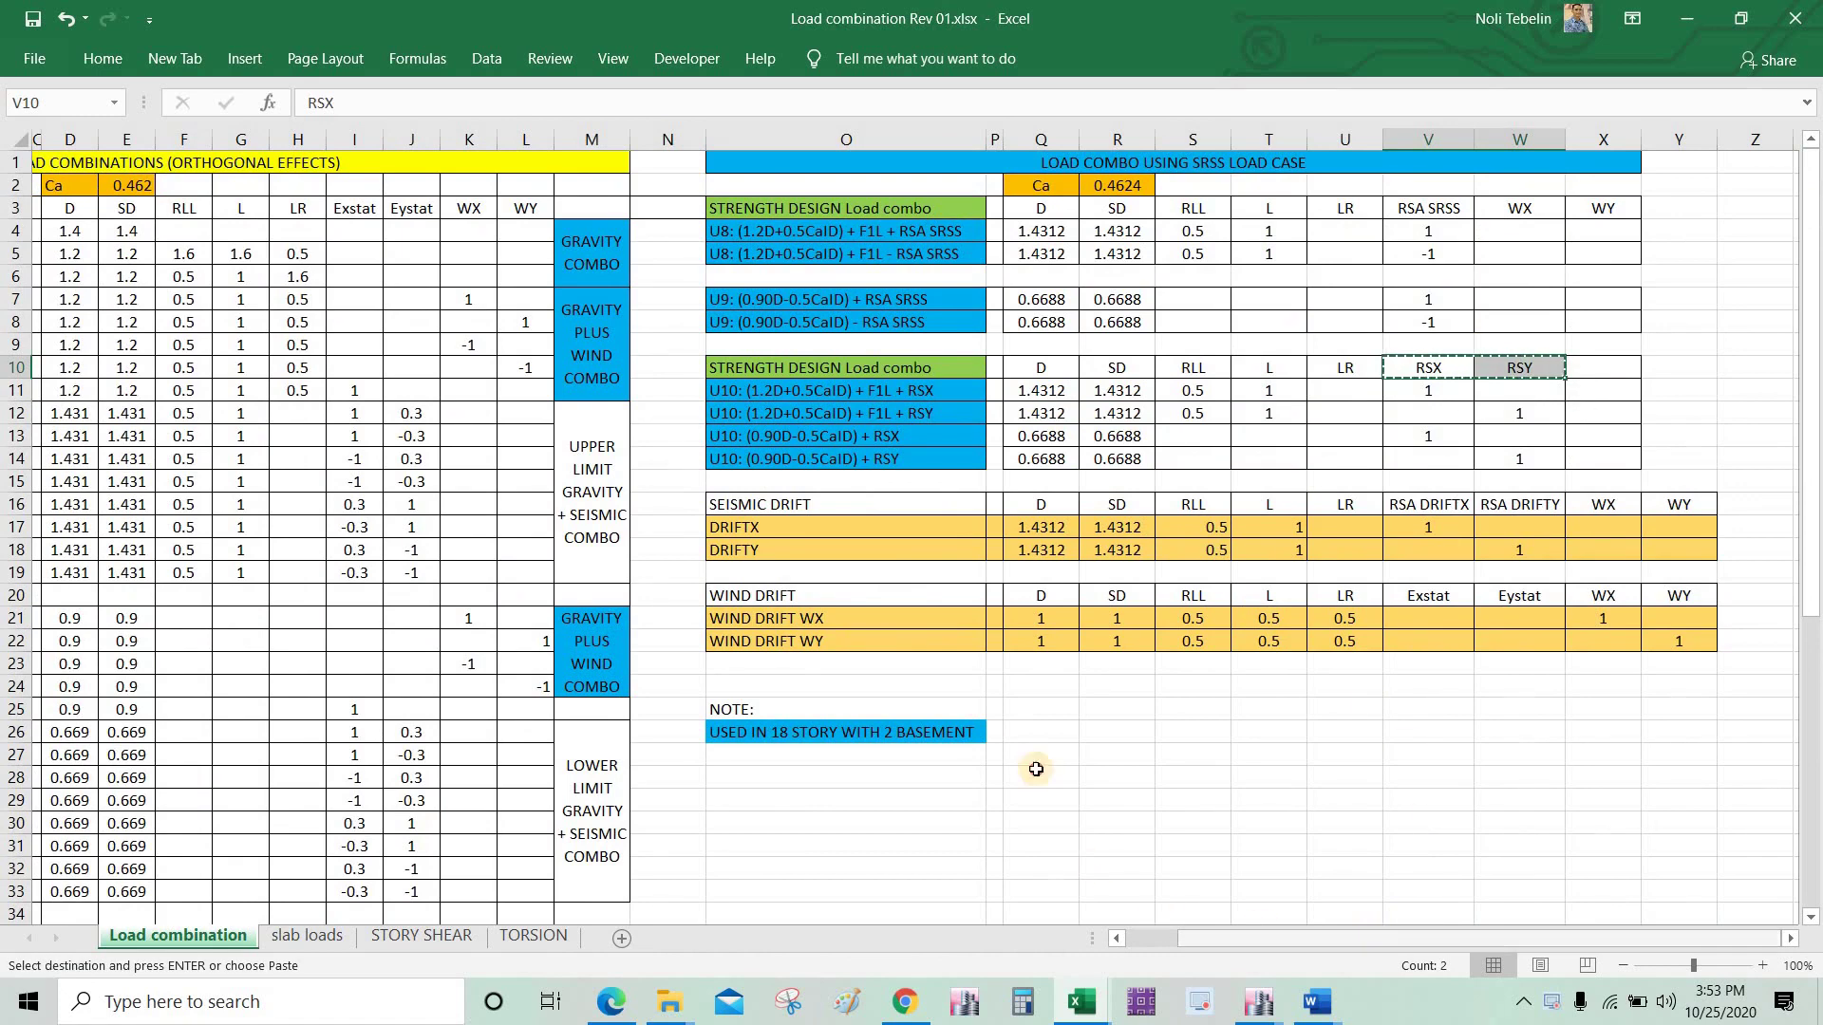
scroll(997, 740, left, 2)
scroll(855, 664, down, 3)
scroll(855, 663, down, 2)
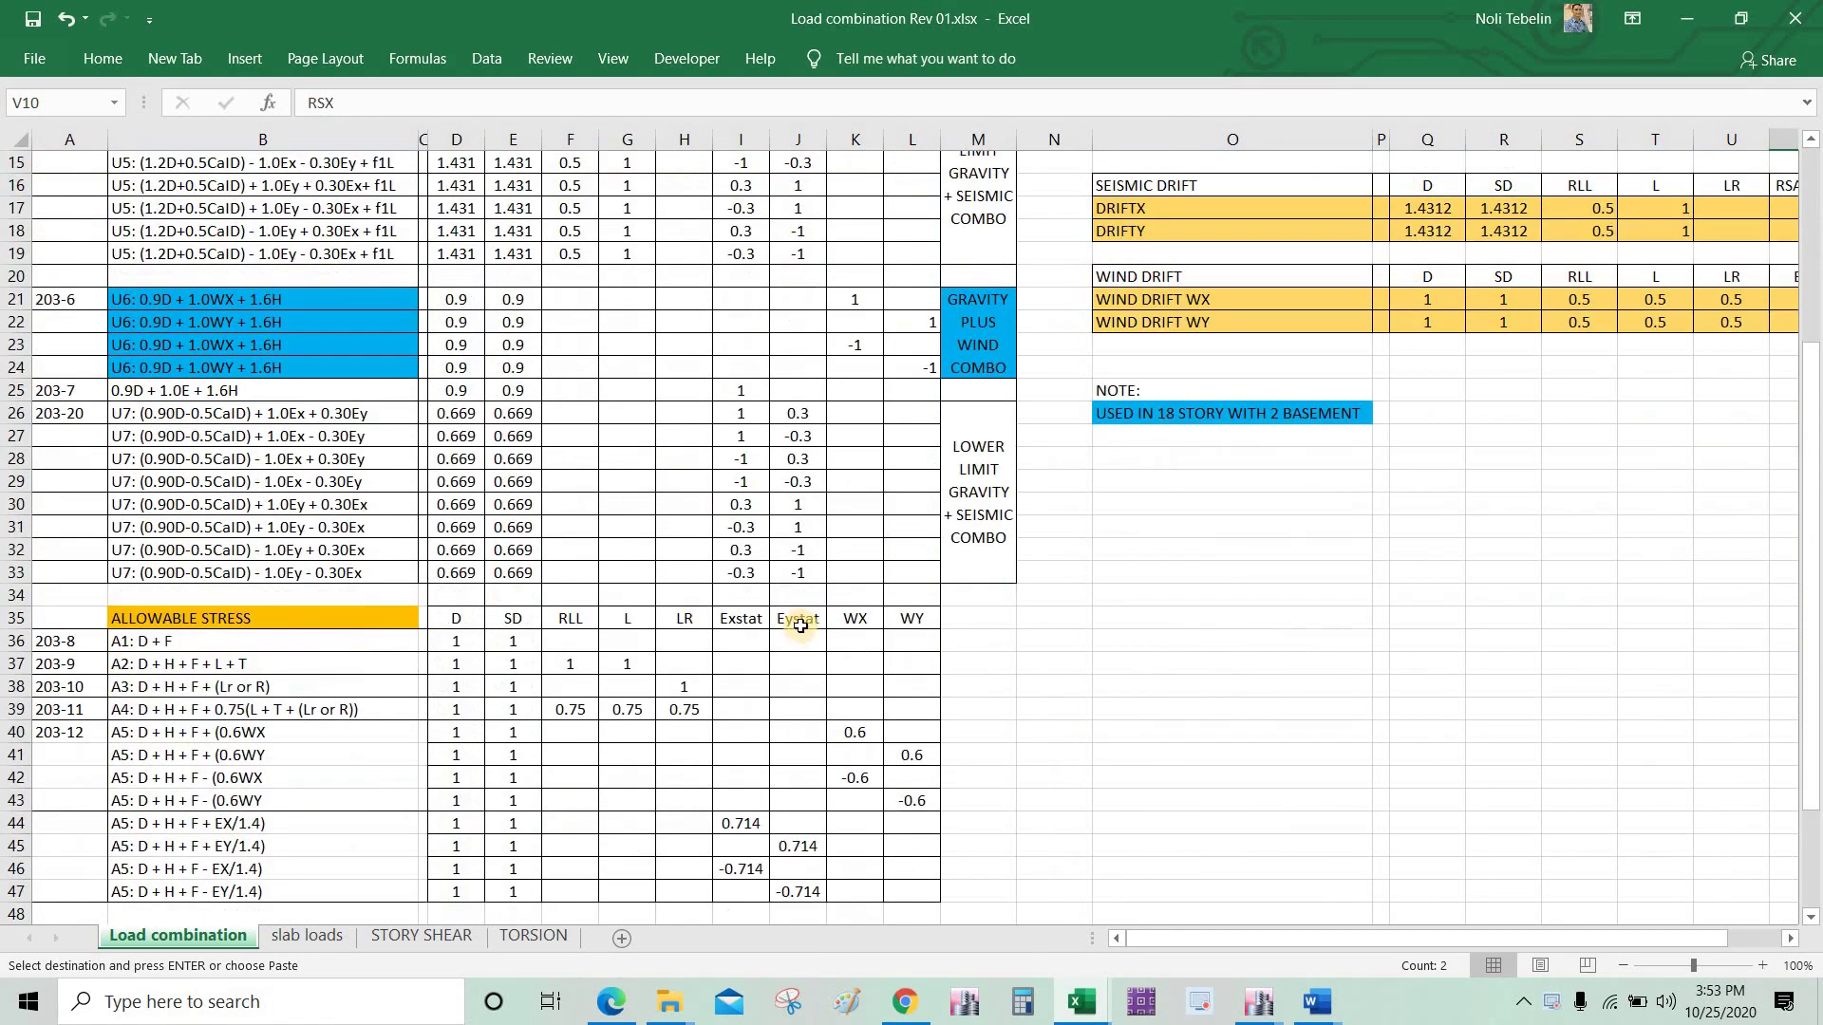
click(750, 618)
key(ctrl+v)
key(ctrl)
key(ctrl)
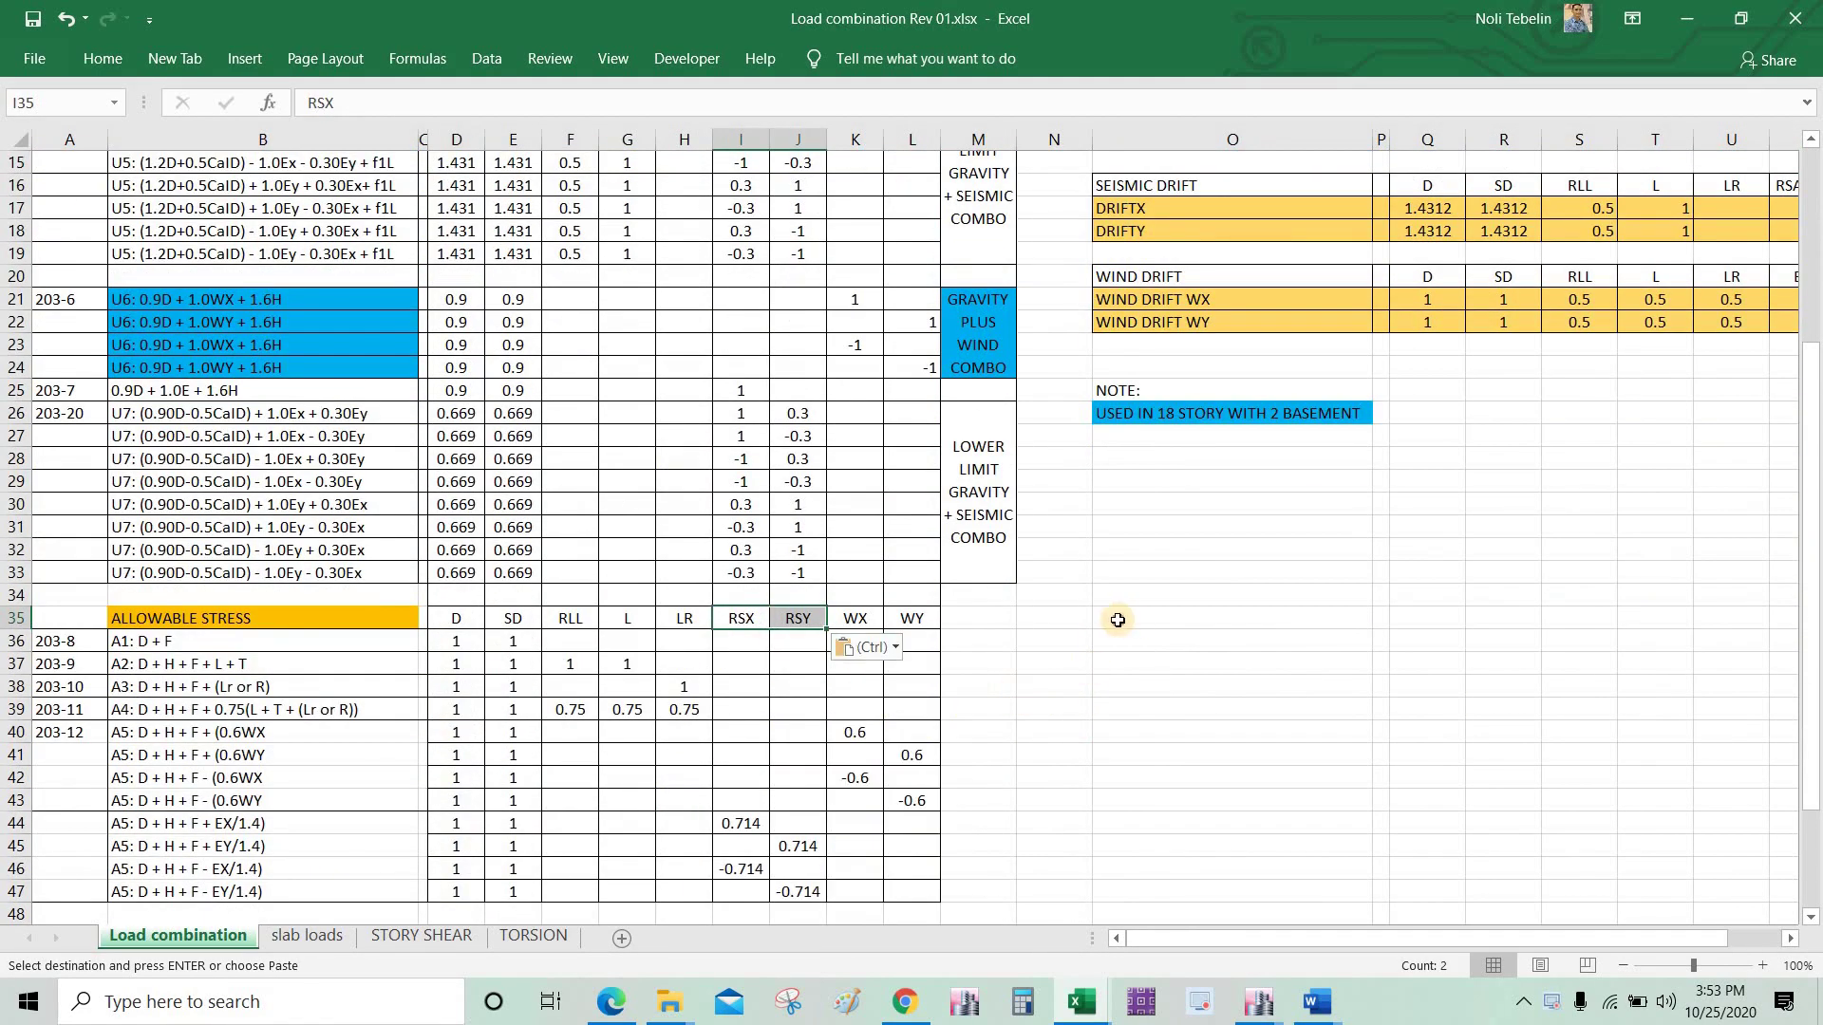
scroll(1117, 620, down, 1)
click(1118, 620)
scroll(222, 497, down, 1)
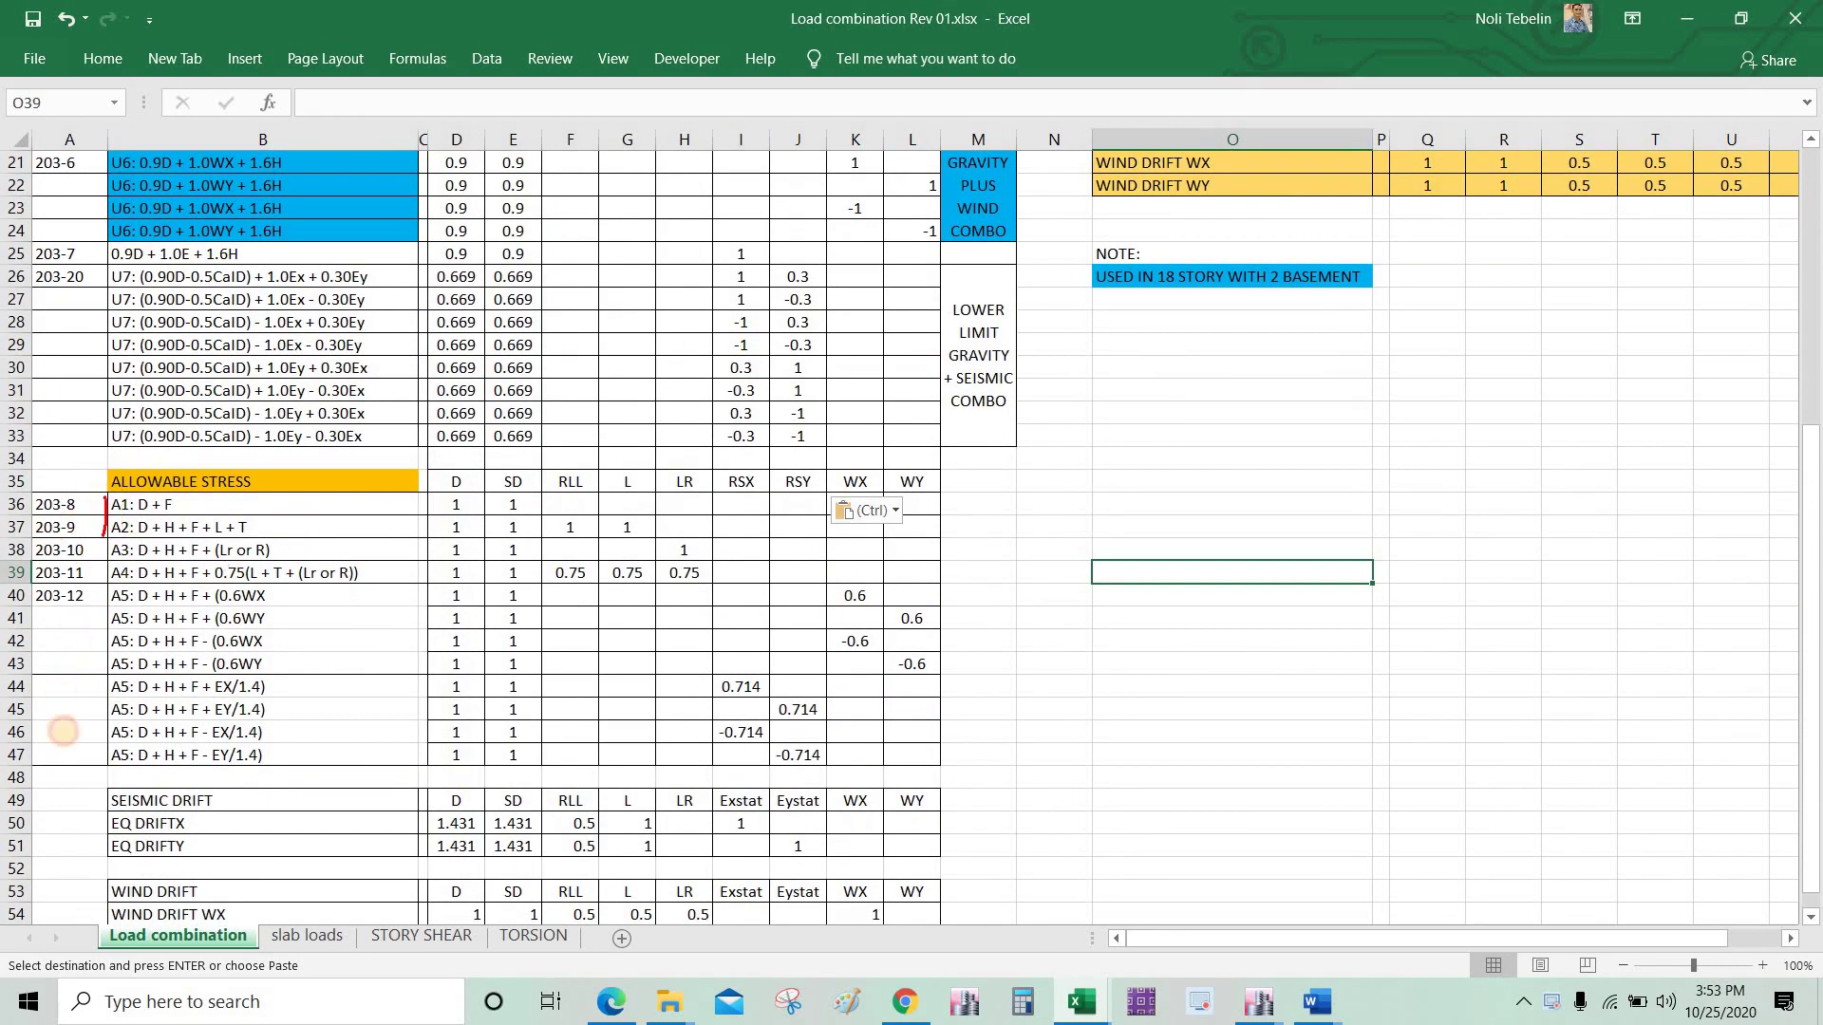
drag(64, 730, 121, 772)
mouse_move(440, 786)
mouse_down()
mouse_move(889, 780)
mouse_move(977, 512)
mouse_move(208, 473)
mouse_move(95, 493)
mouse_move(49, 695)
mouse_move(114, 774)
mouse_up()
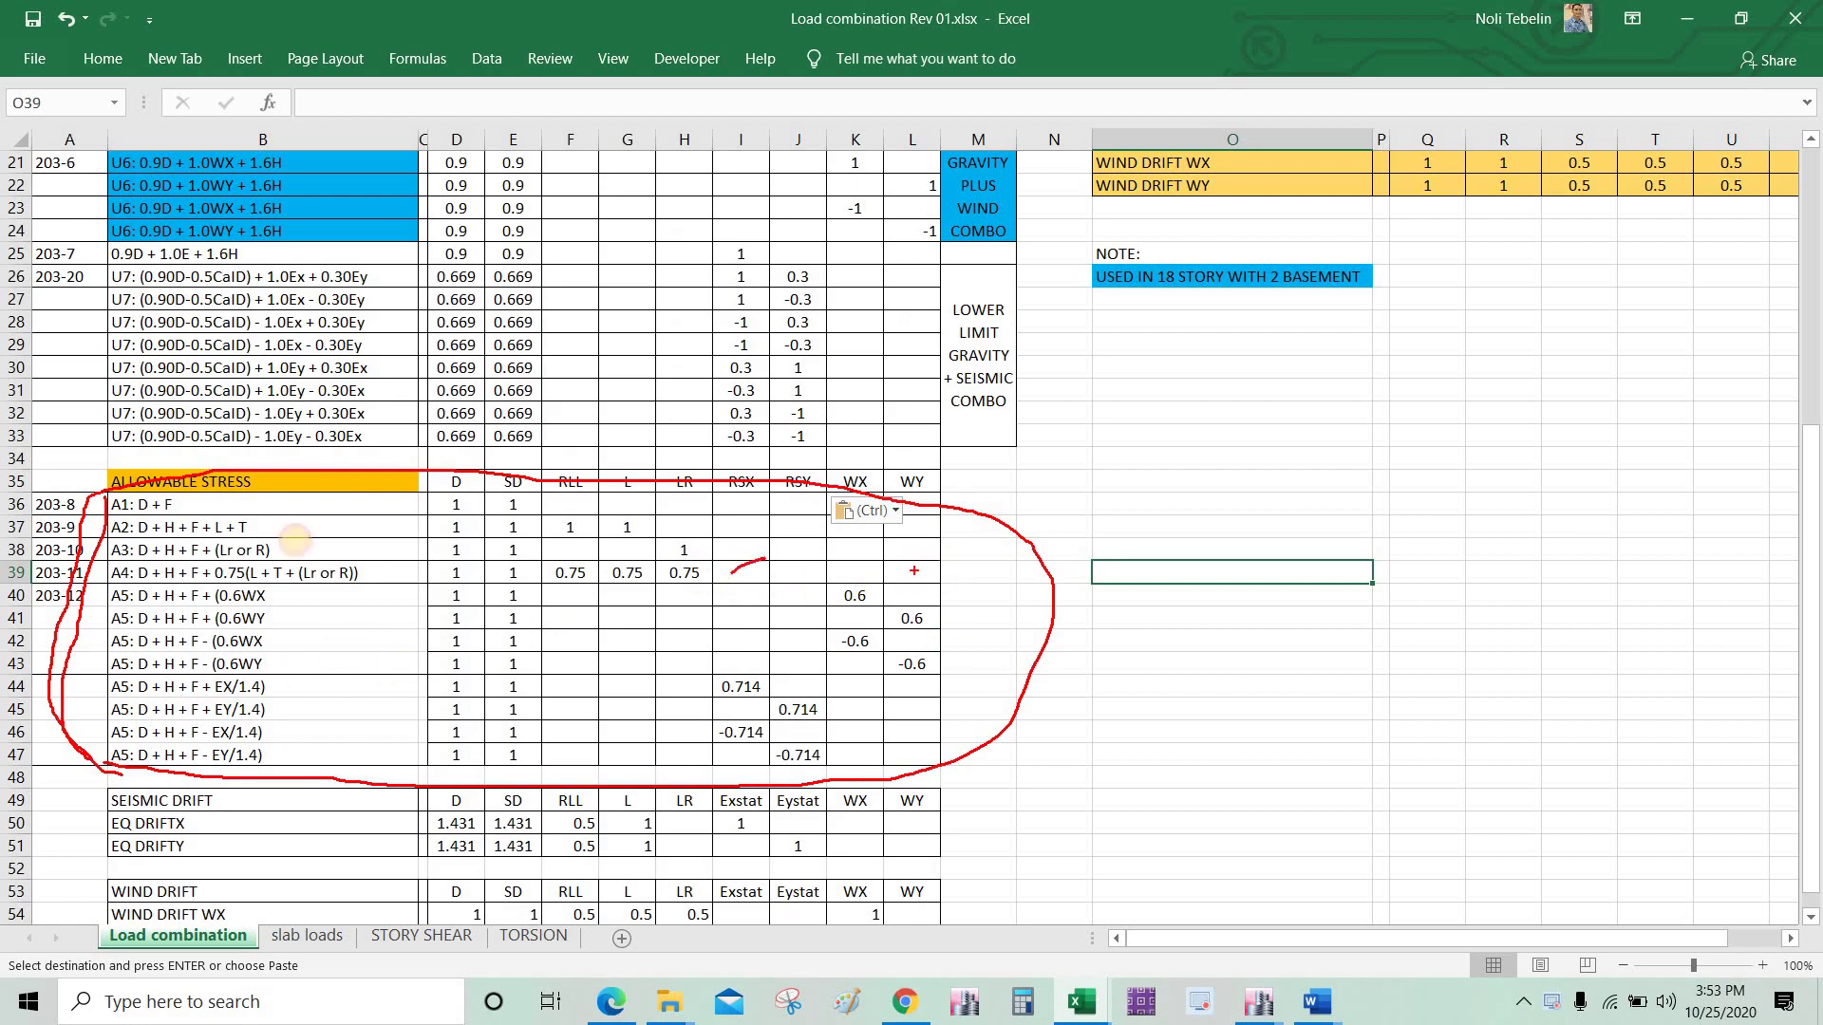
key(Escape)
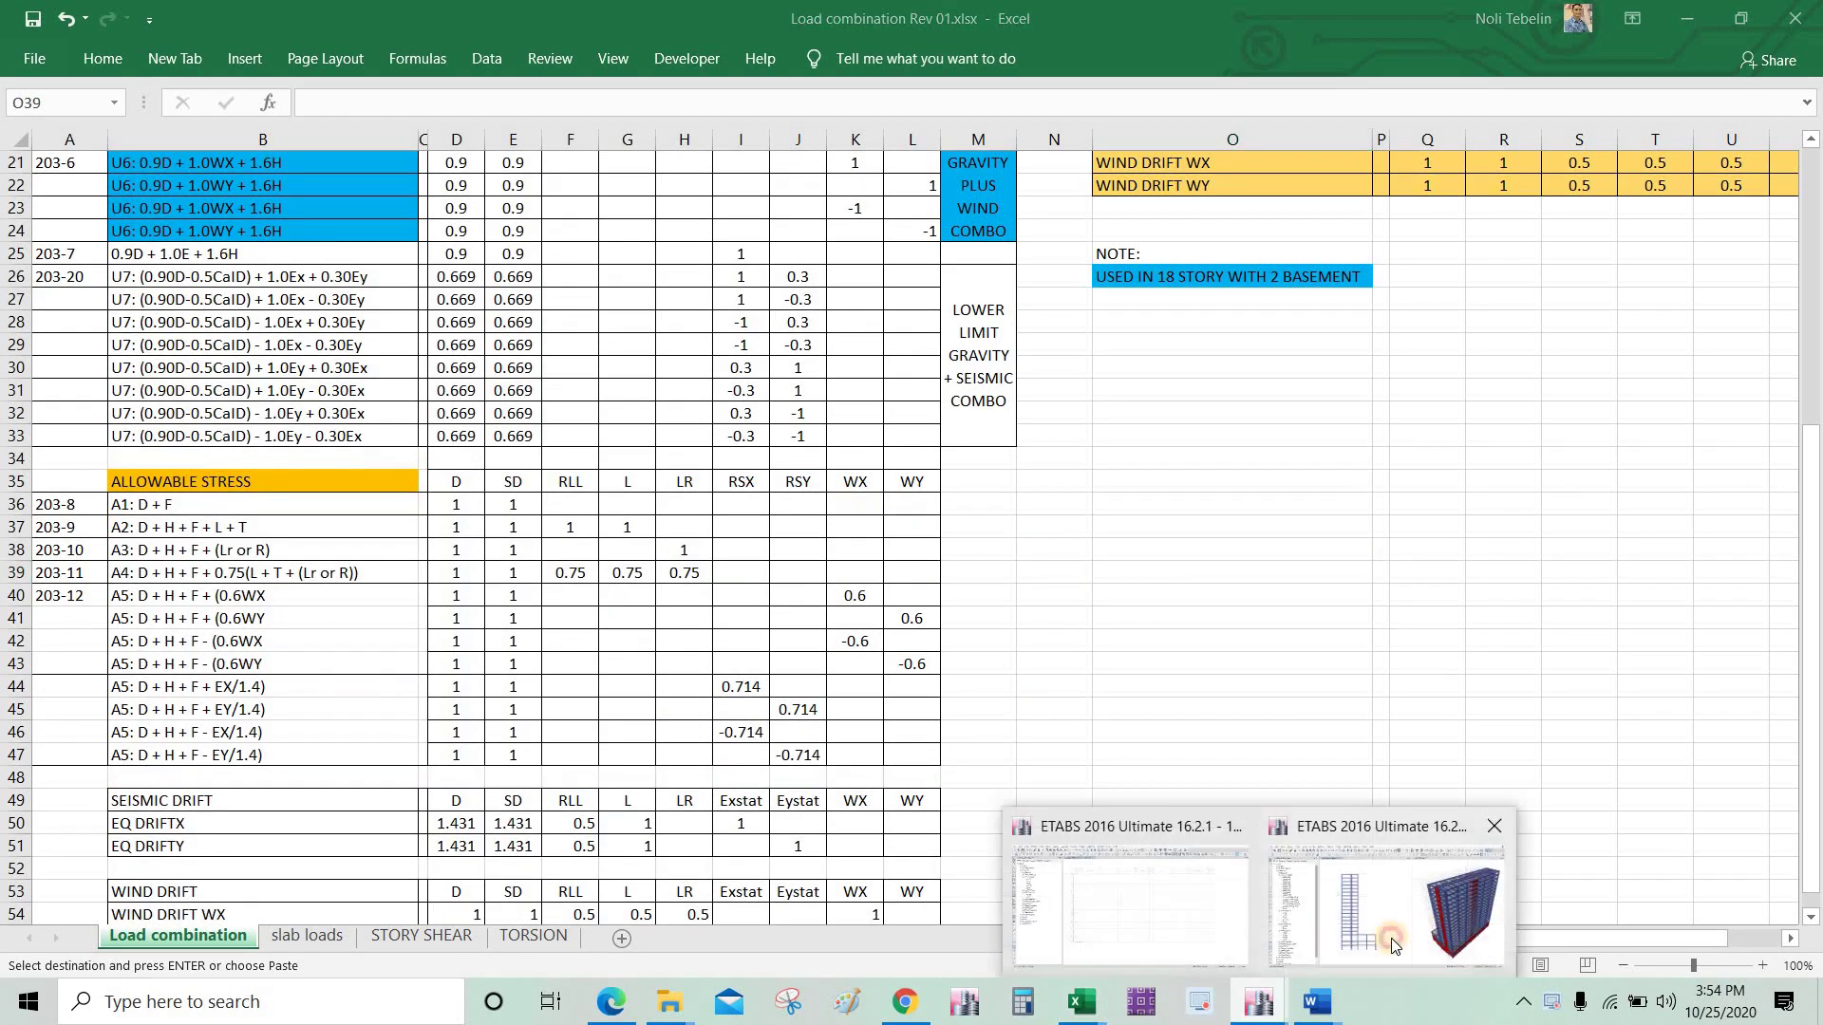
Step: Return from the Excel workbook to the ETABS Load Combinations list
click(1392, 938)
click(879, 583)
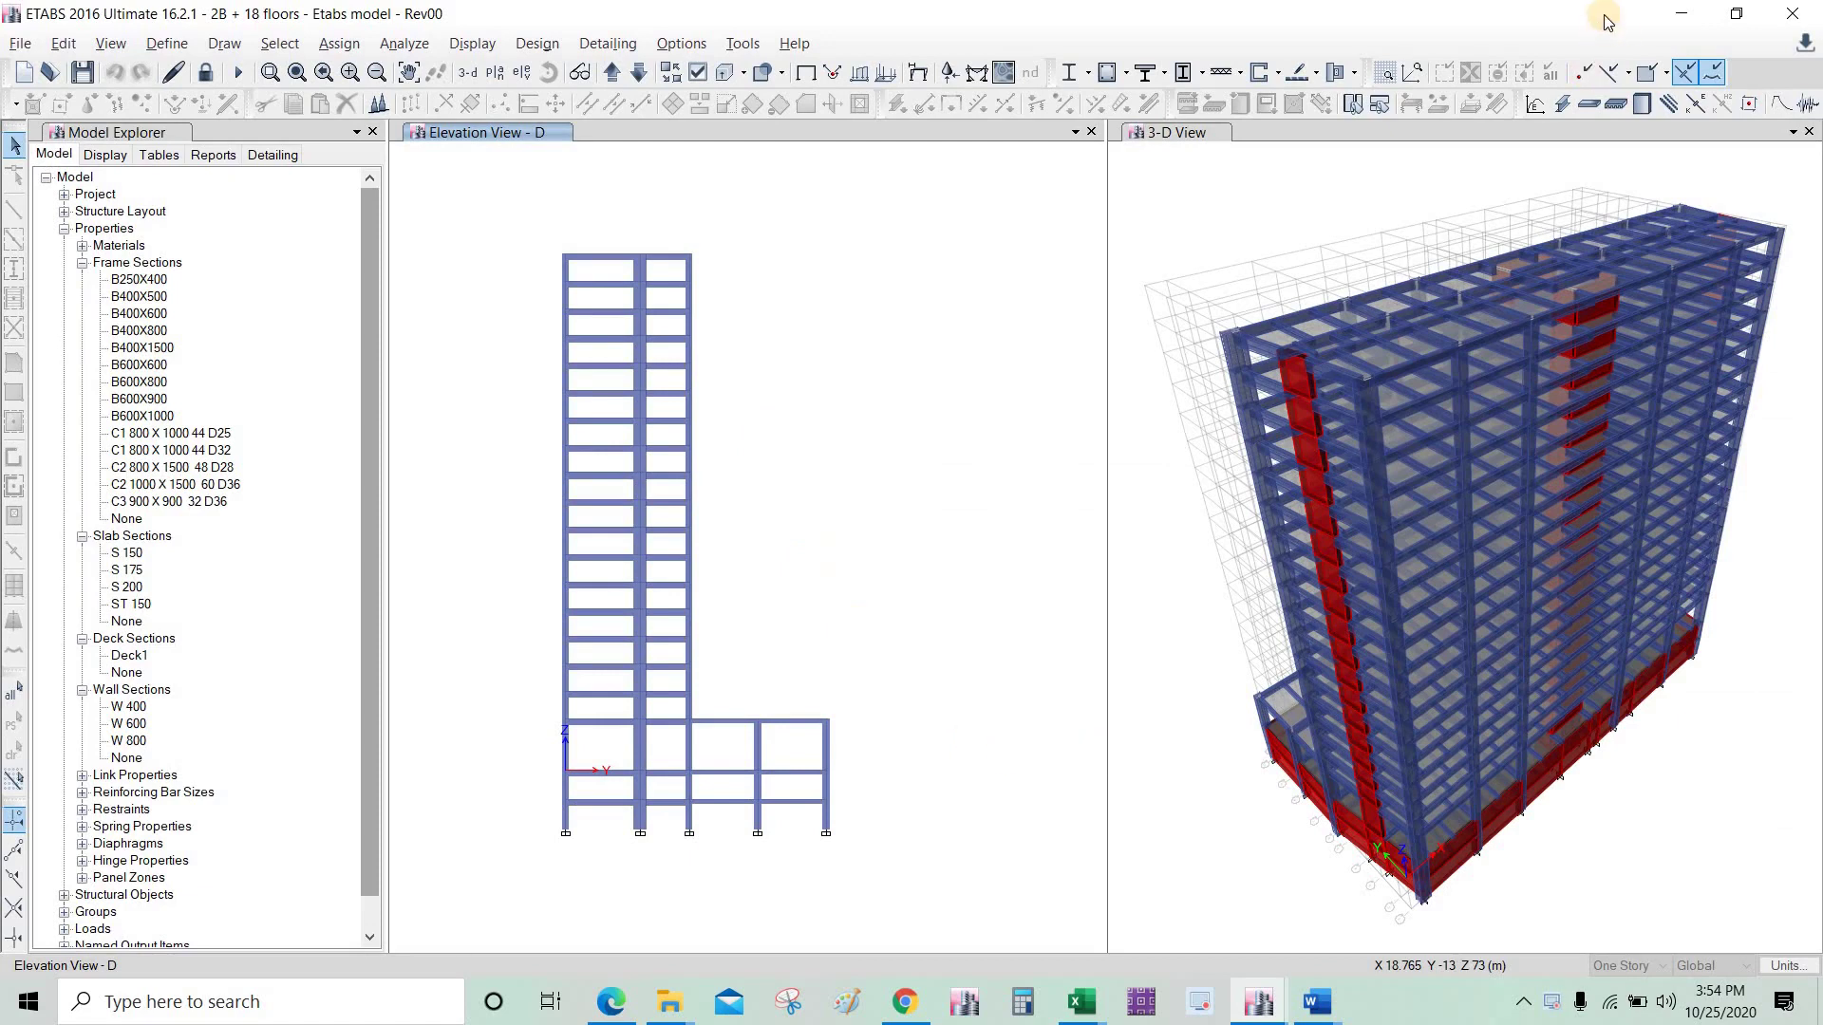
click(1091, 1002)
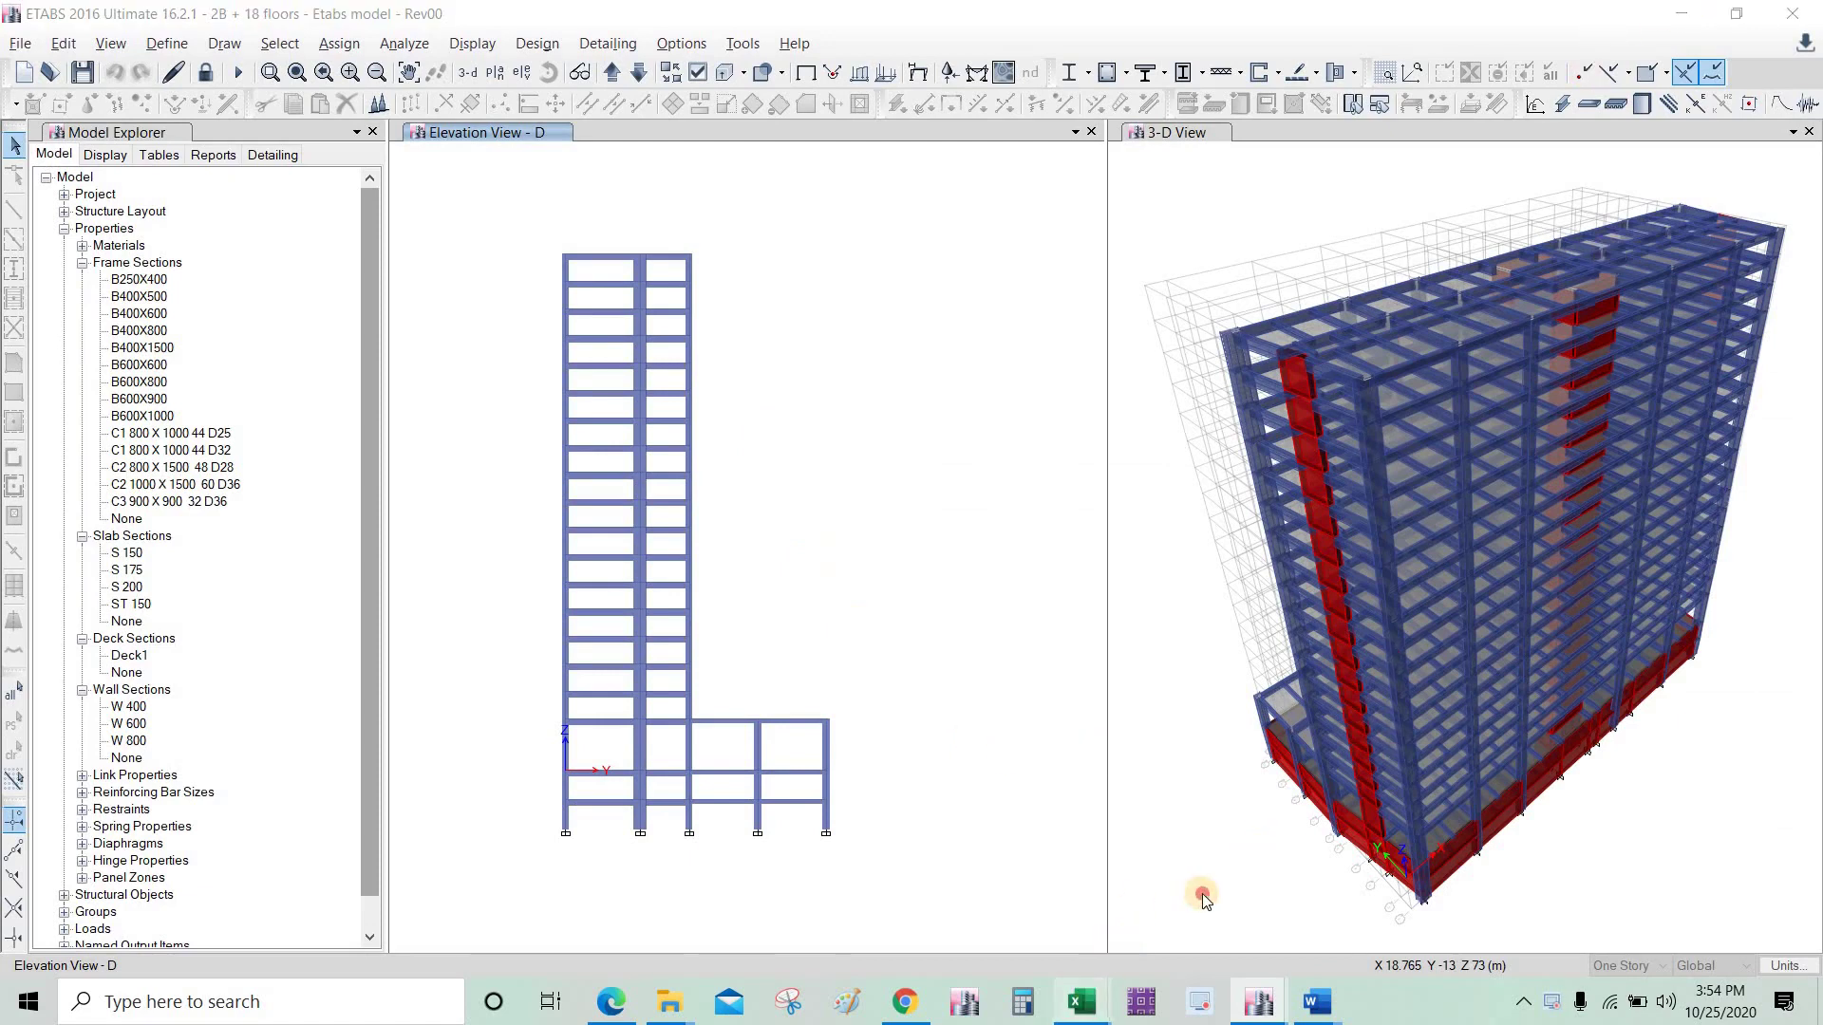
click(1187, 865)
click(1690, 19)
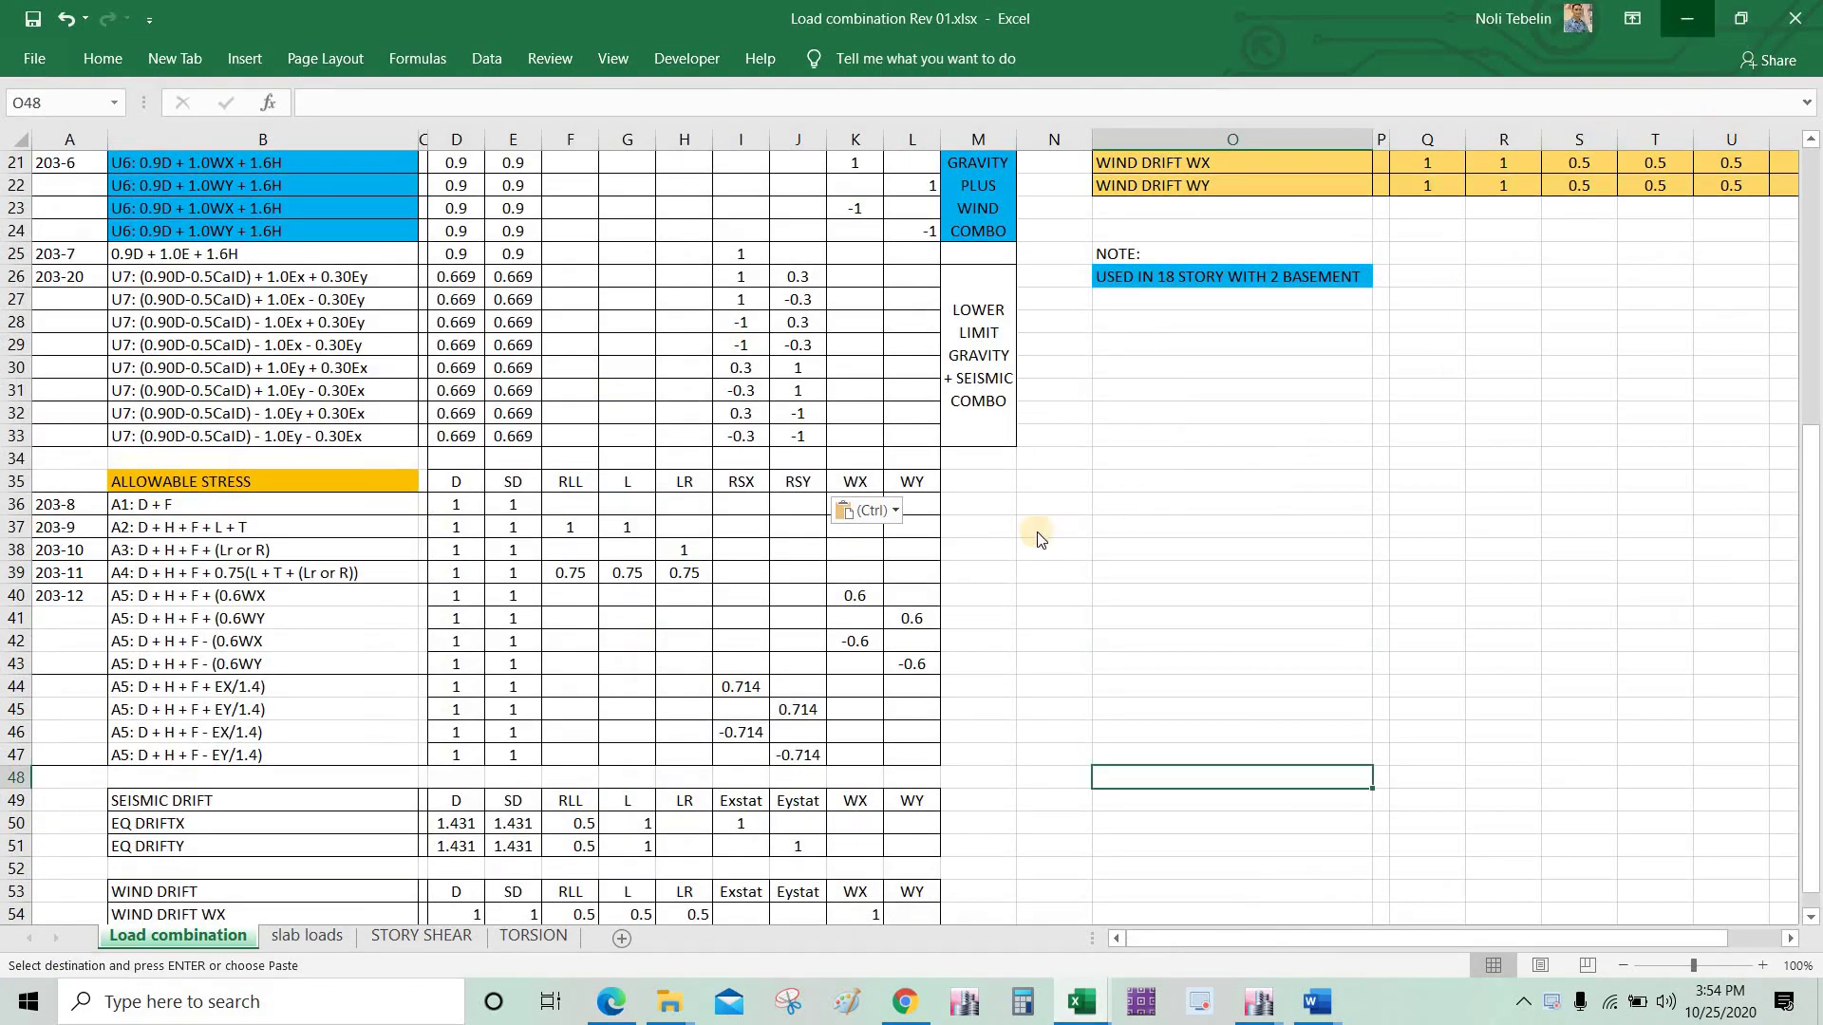
click(748, 537)
Step: Replace EXstat with RSX in A5 + EX/1.4 and EYstat with RSY in A5 + EY/1.4
click(746, 510)
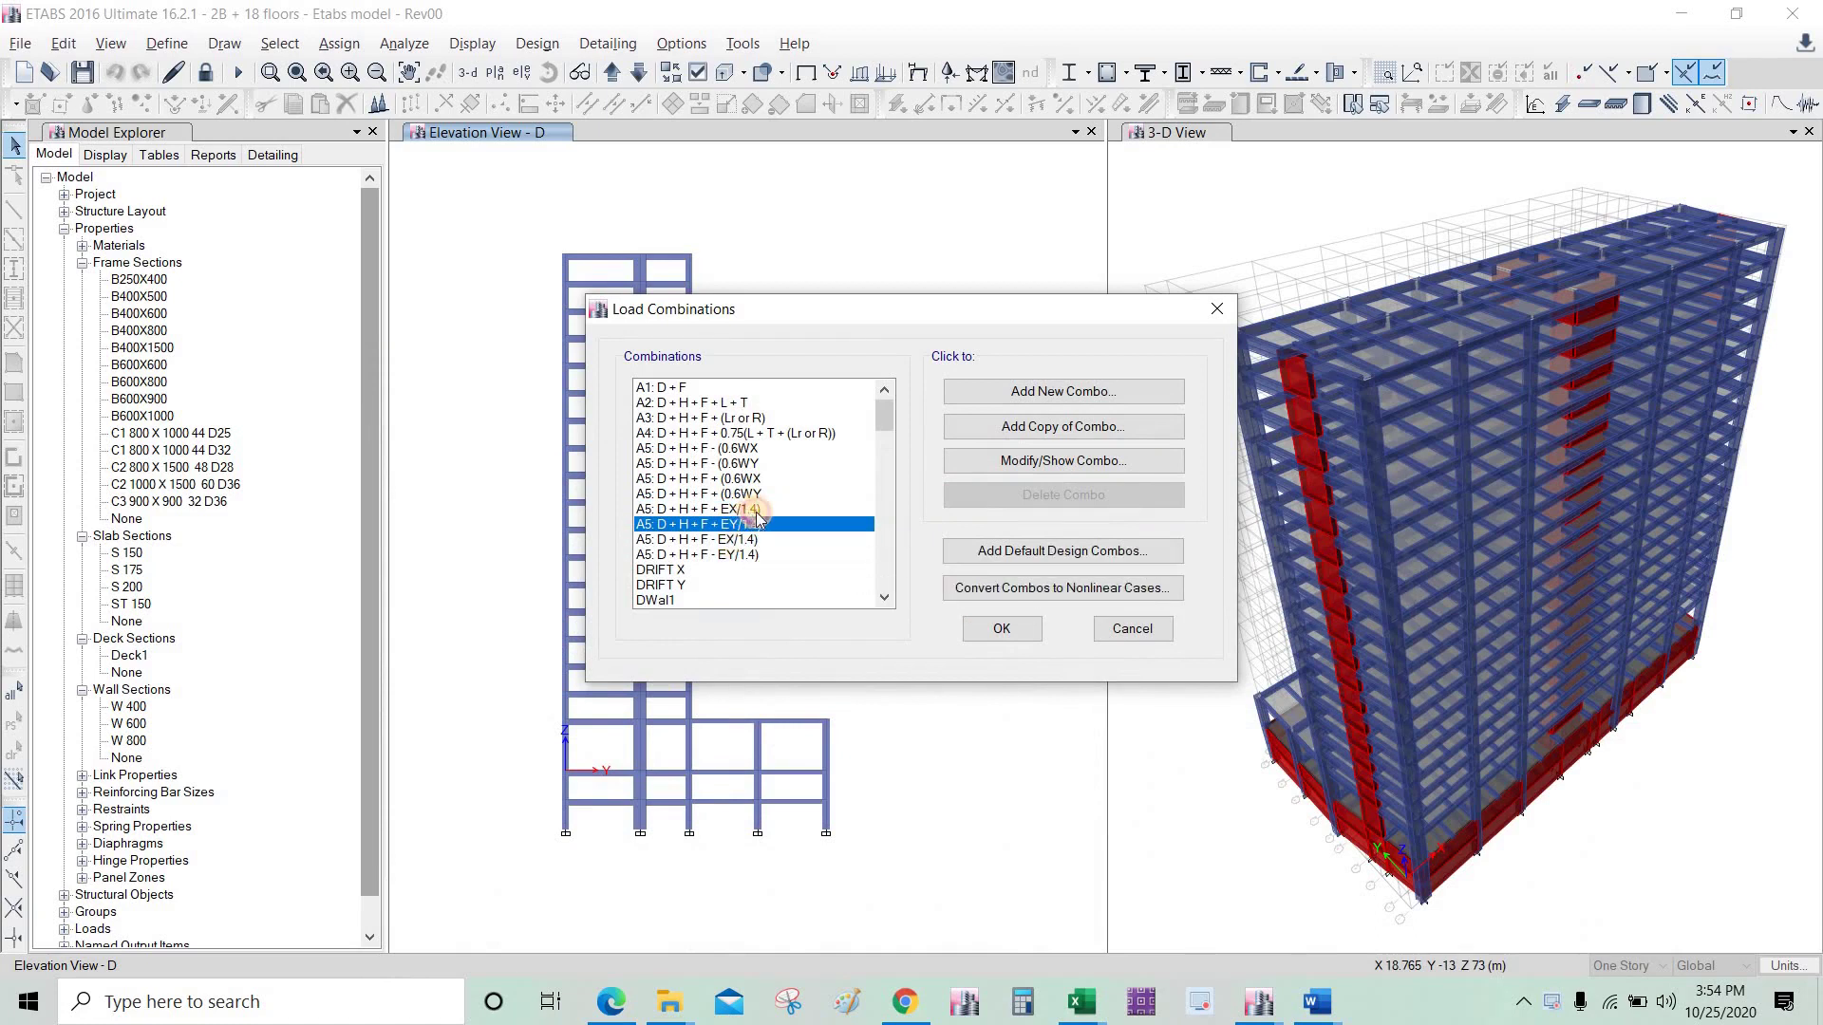
click(981, 459)
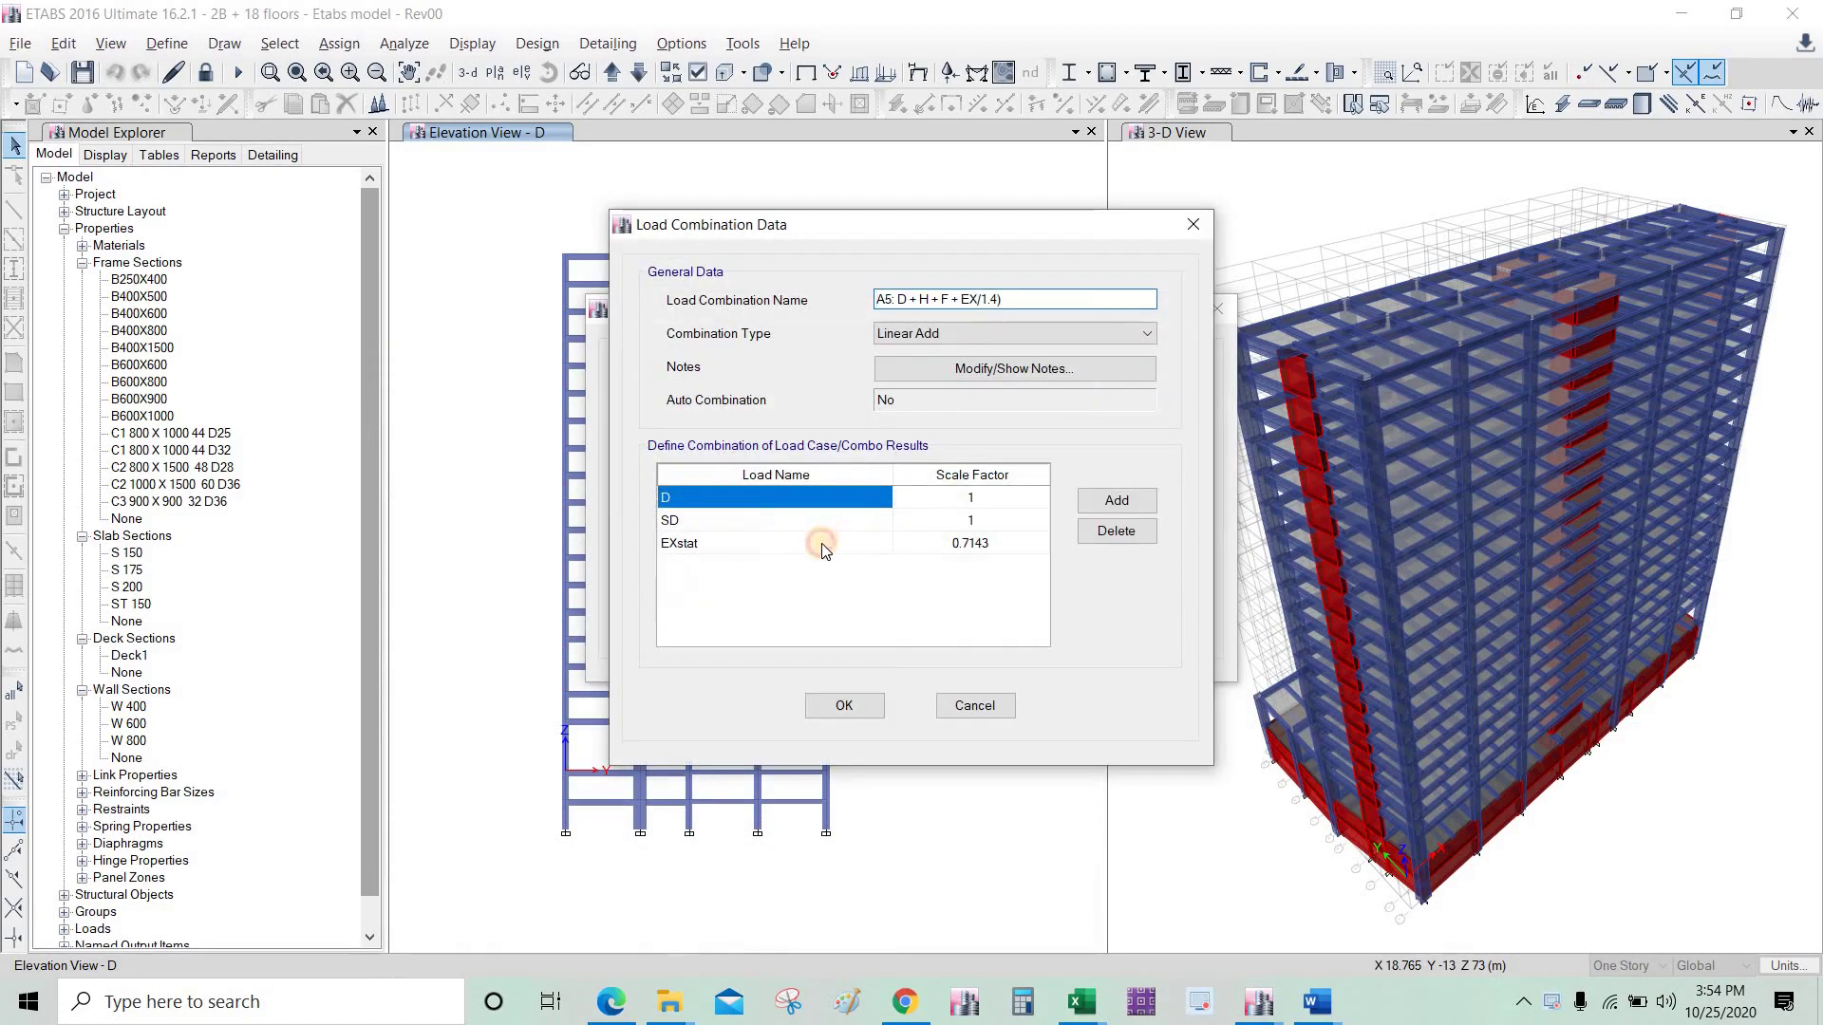
click(822, 543)
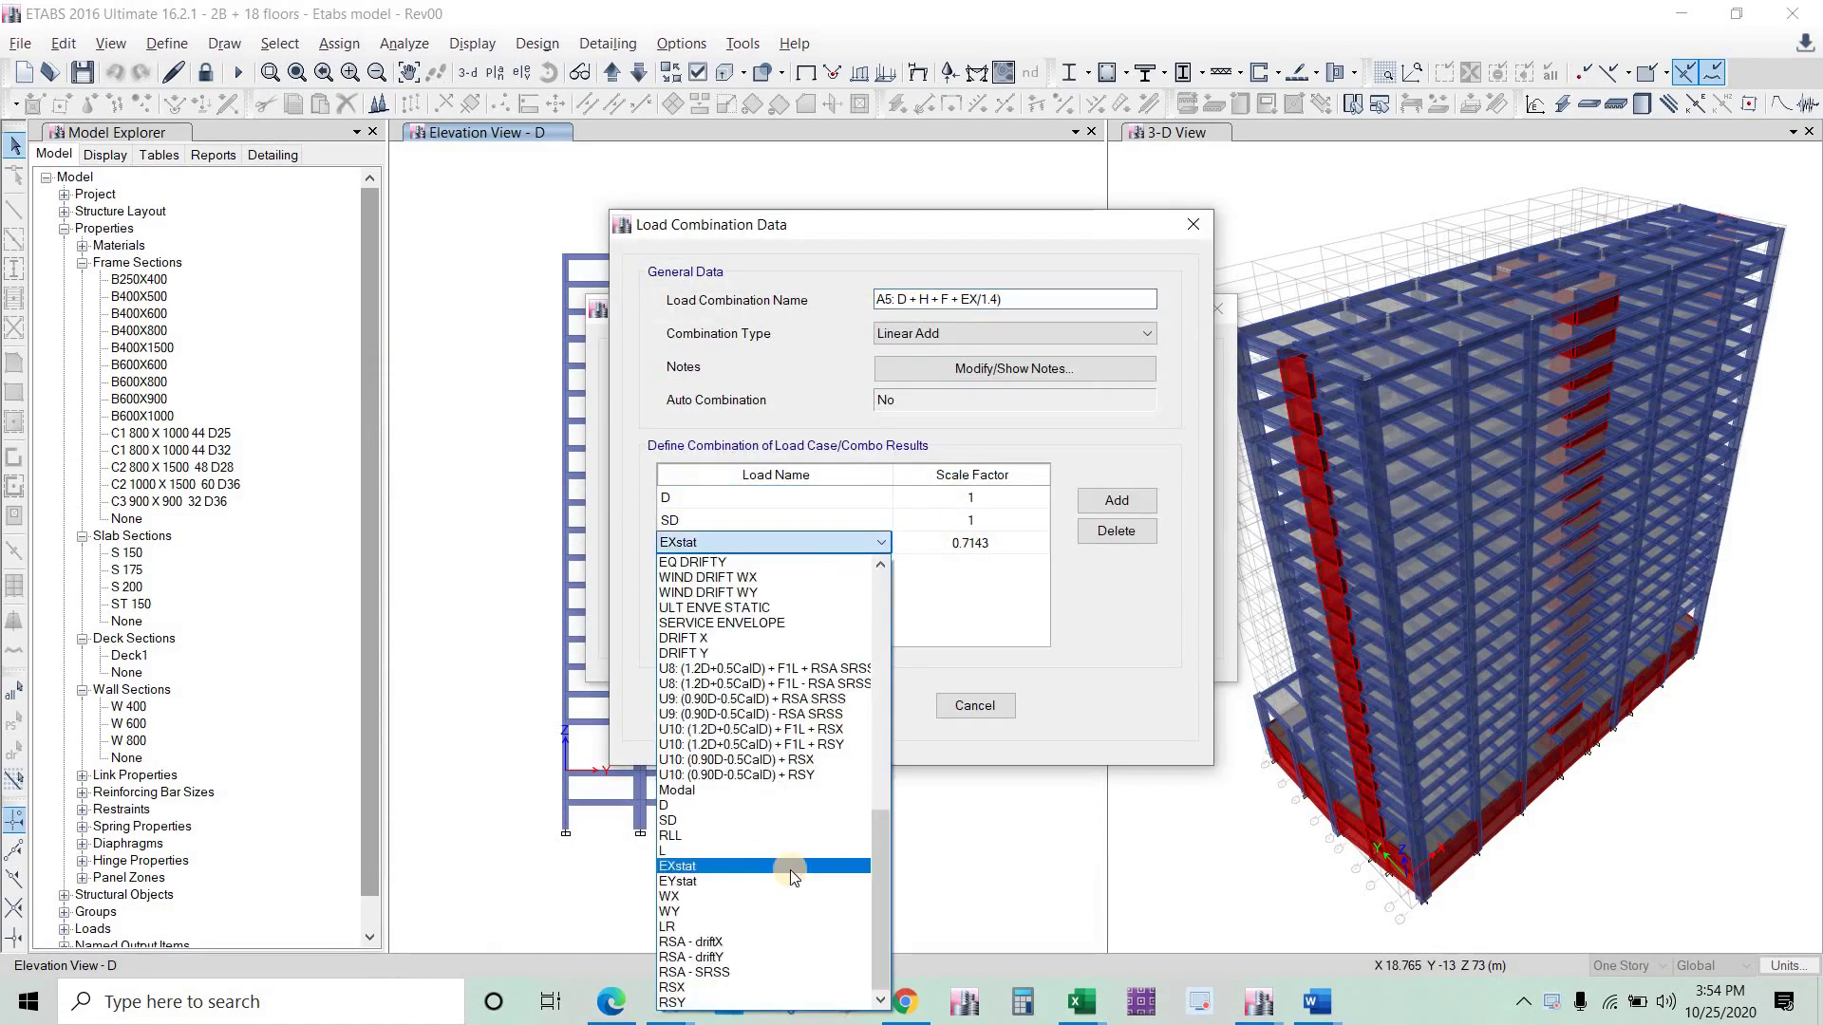
click(731, 987)
click(844, 706)
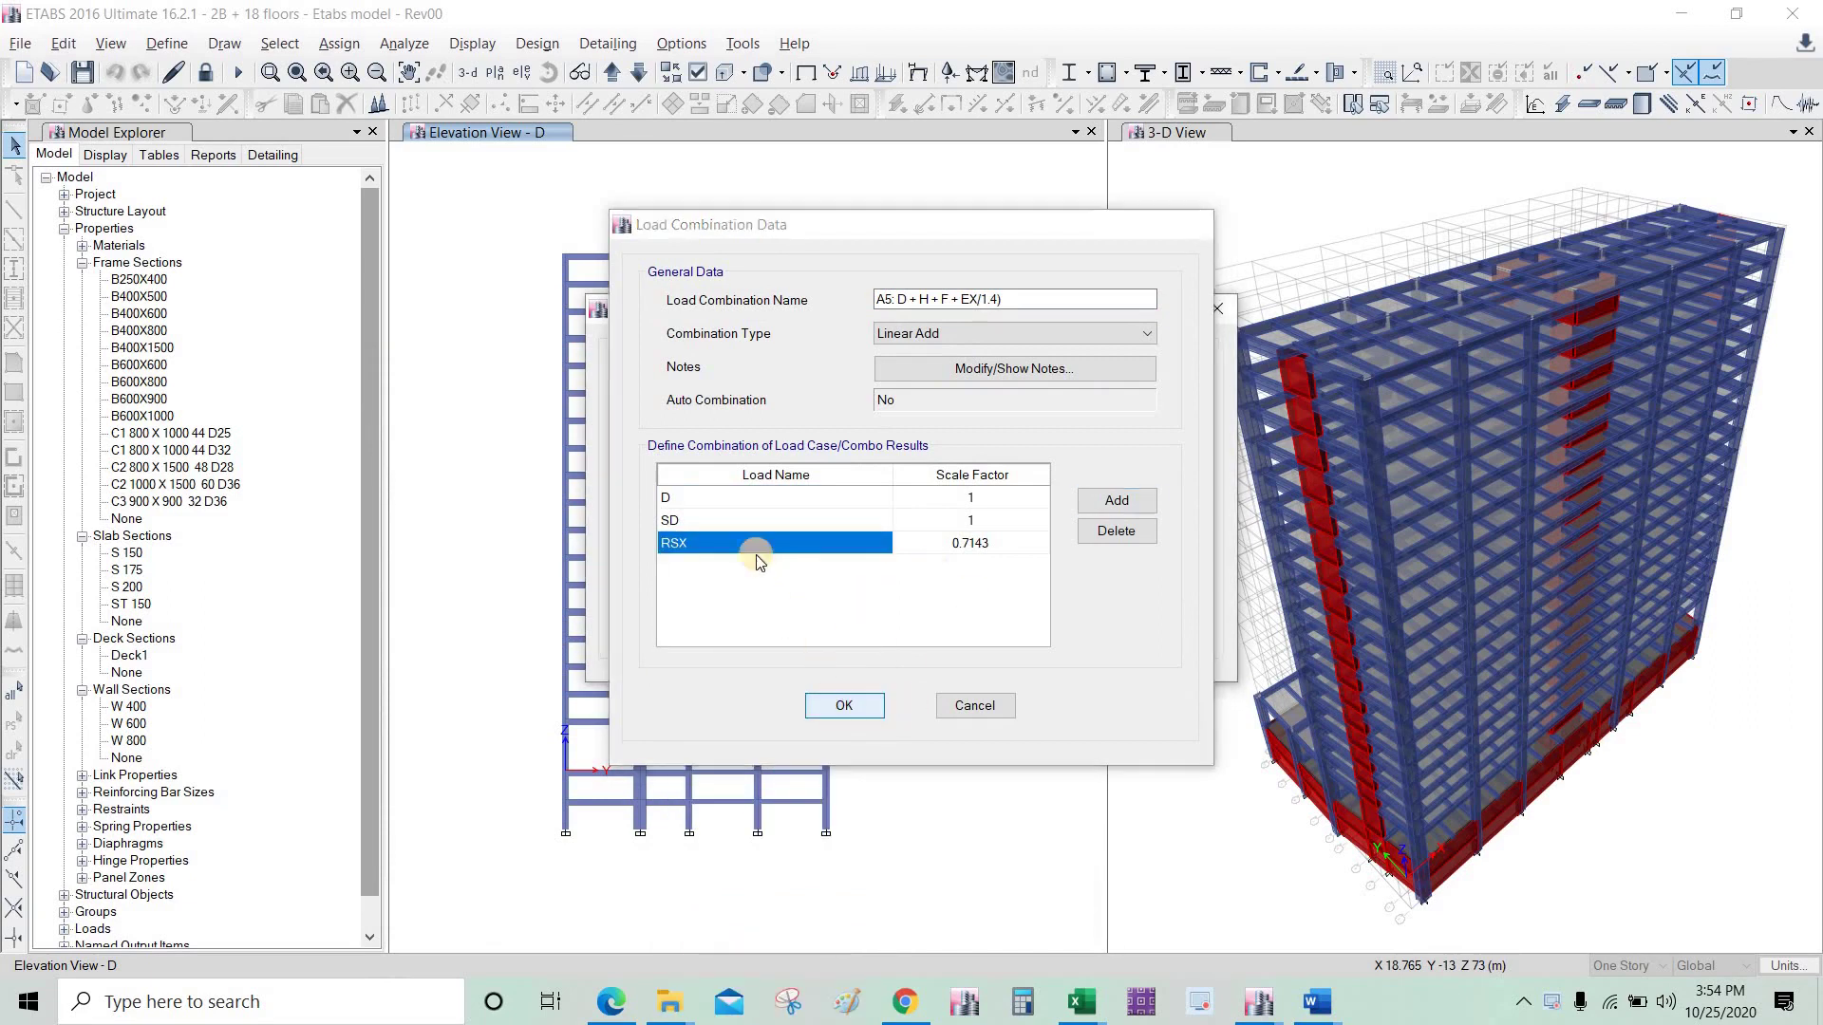
click(792, 524)
key(Return)
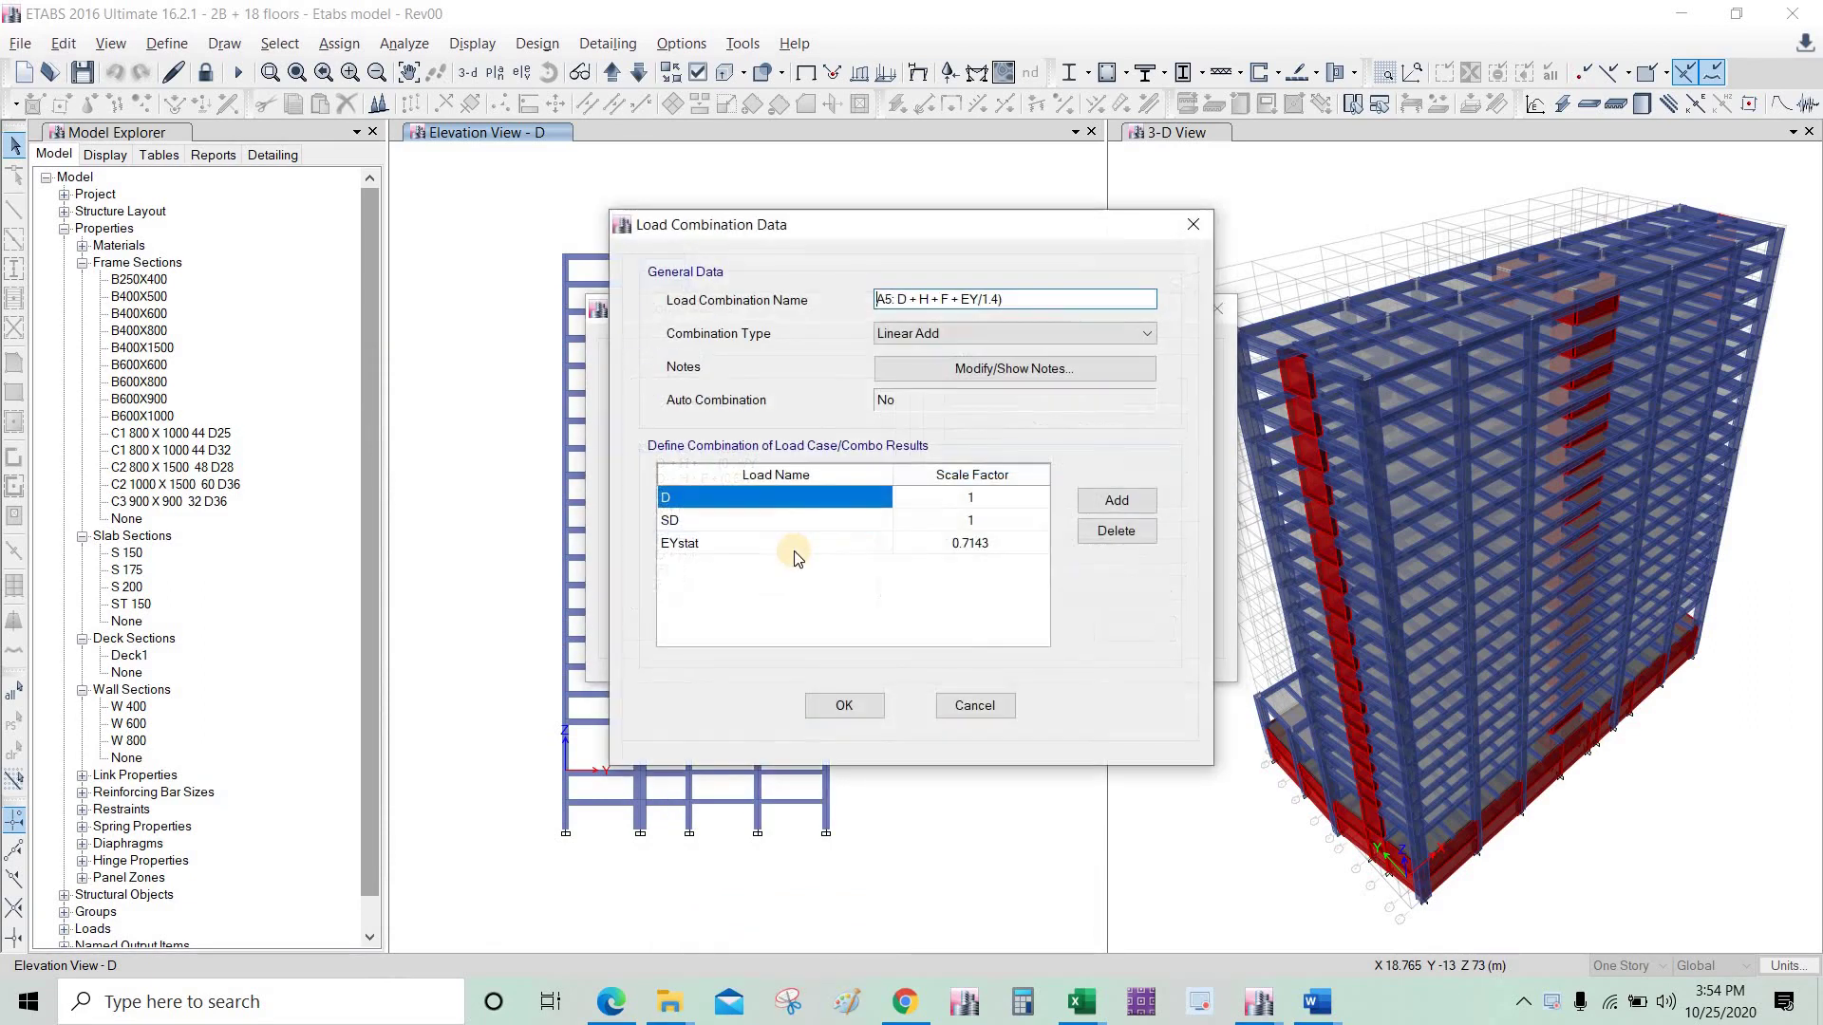
click(798, 550)
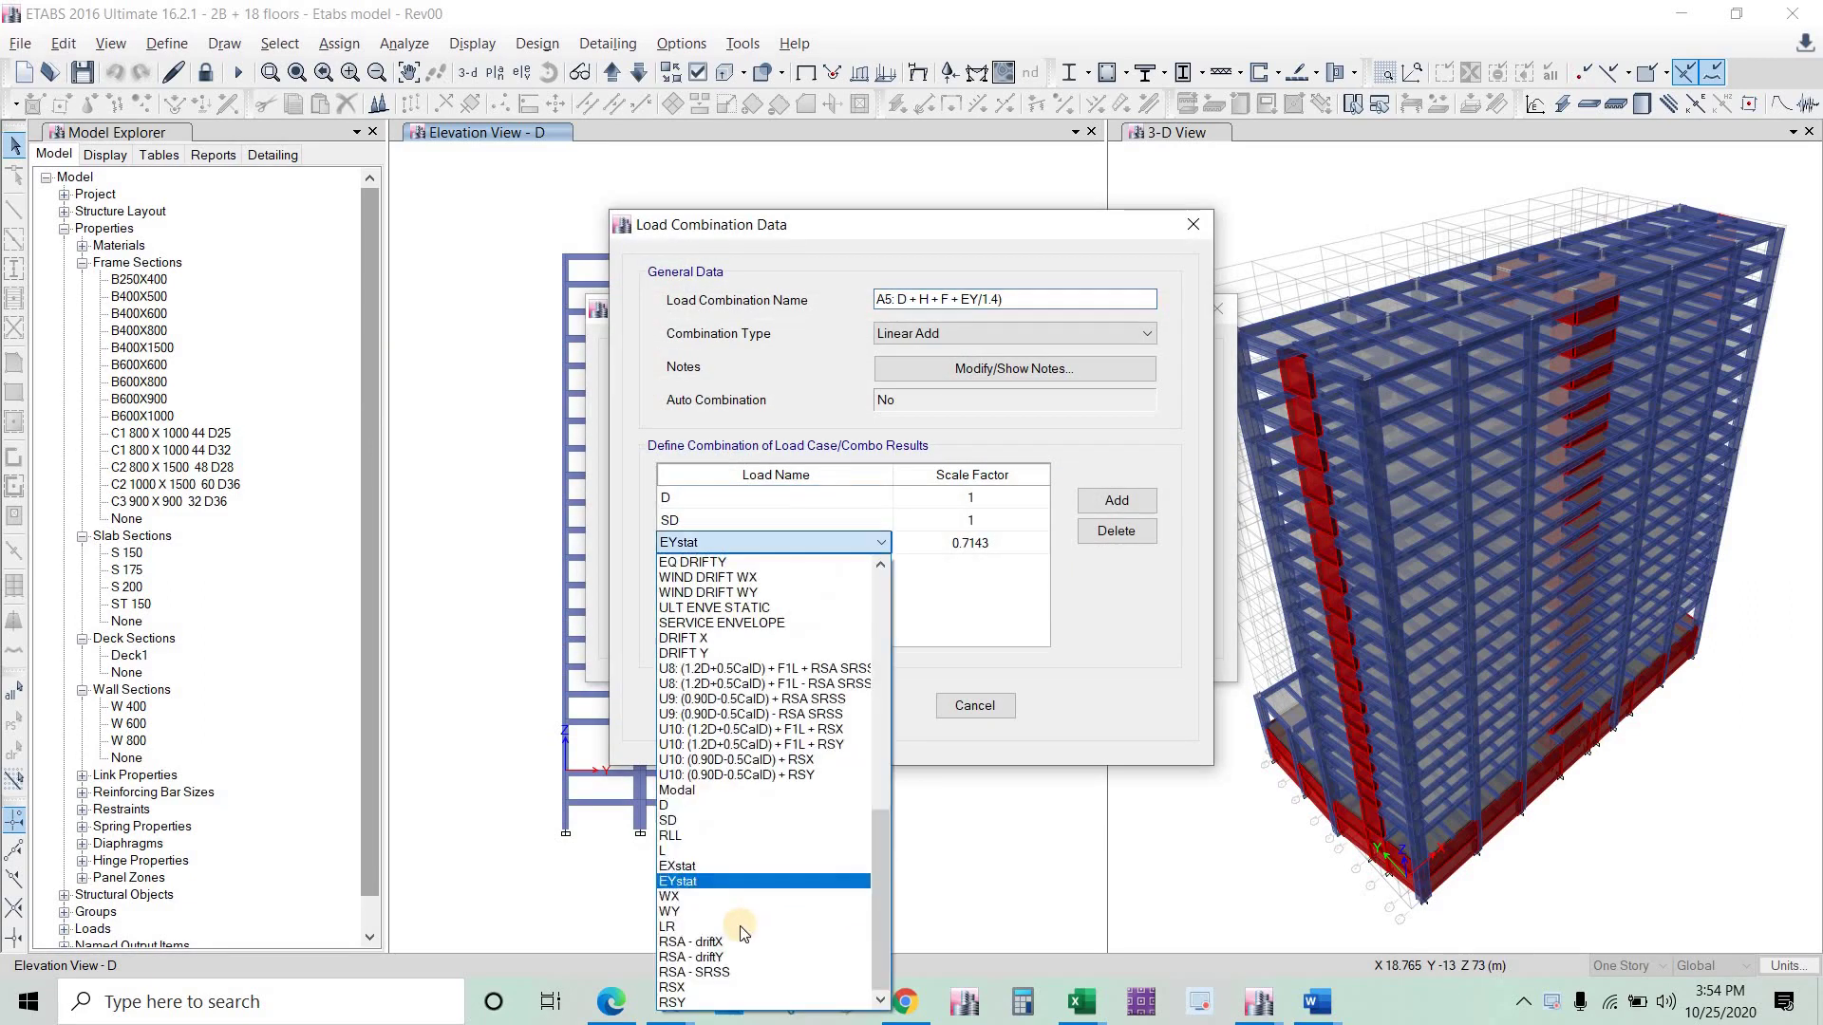
click(714, 1001)
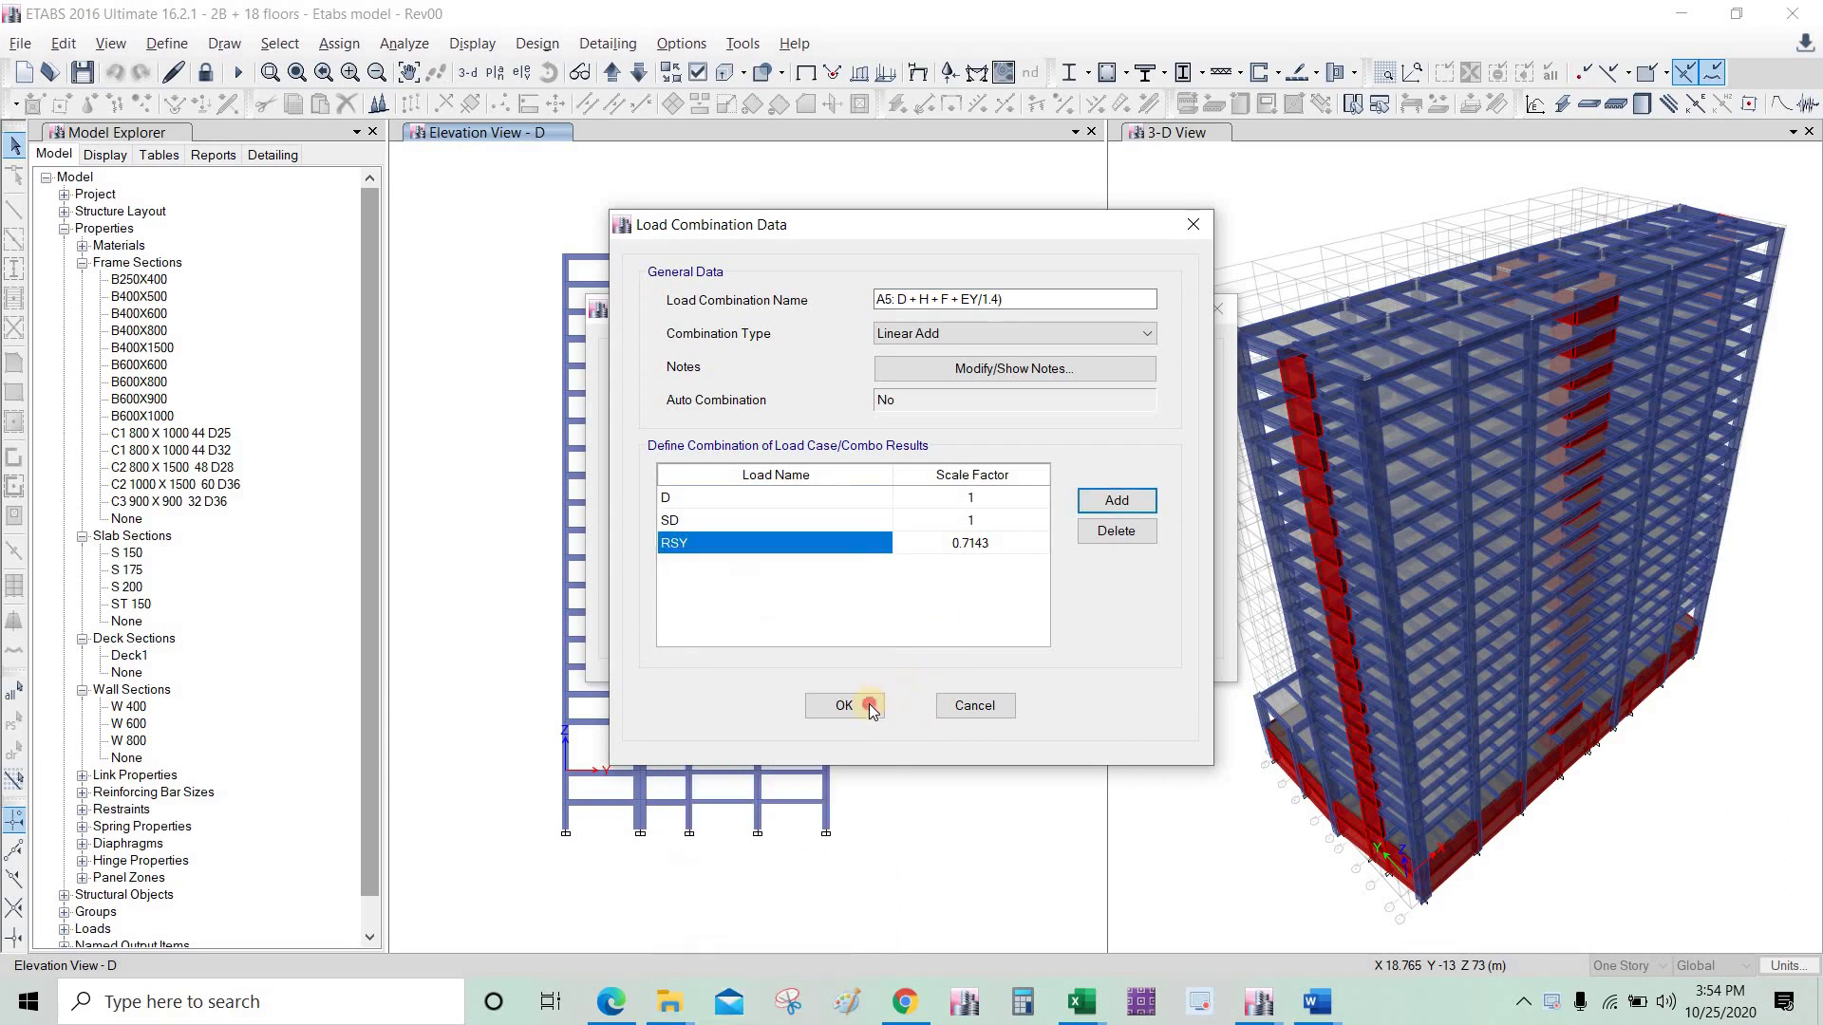
key(Return)
Step: Replace EXstat with RSX in A5 − EX/1.4 and EYstat with RSY in A5 − EY/1.4, keeping the changes
click(854, 541)
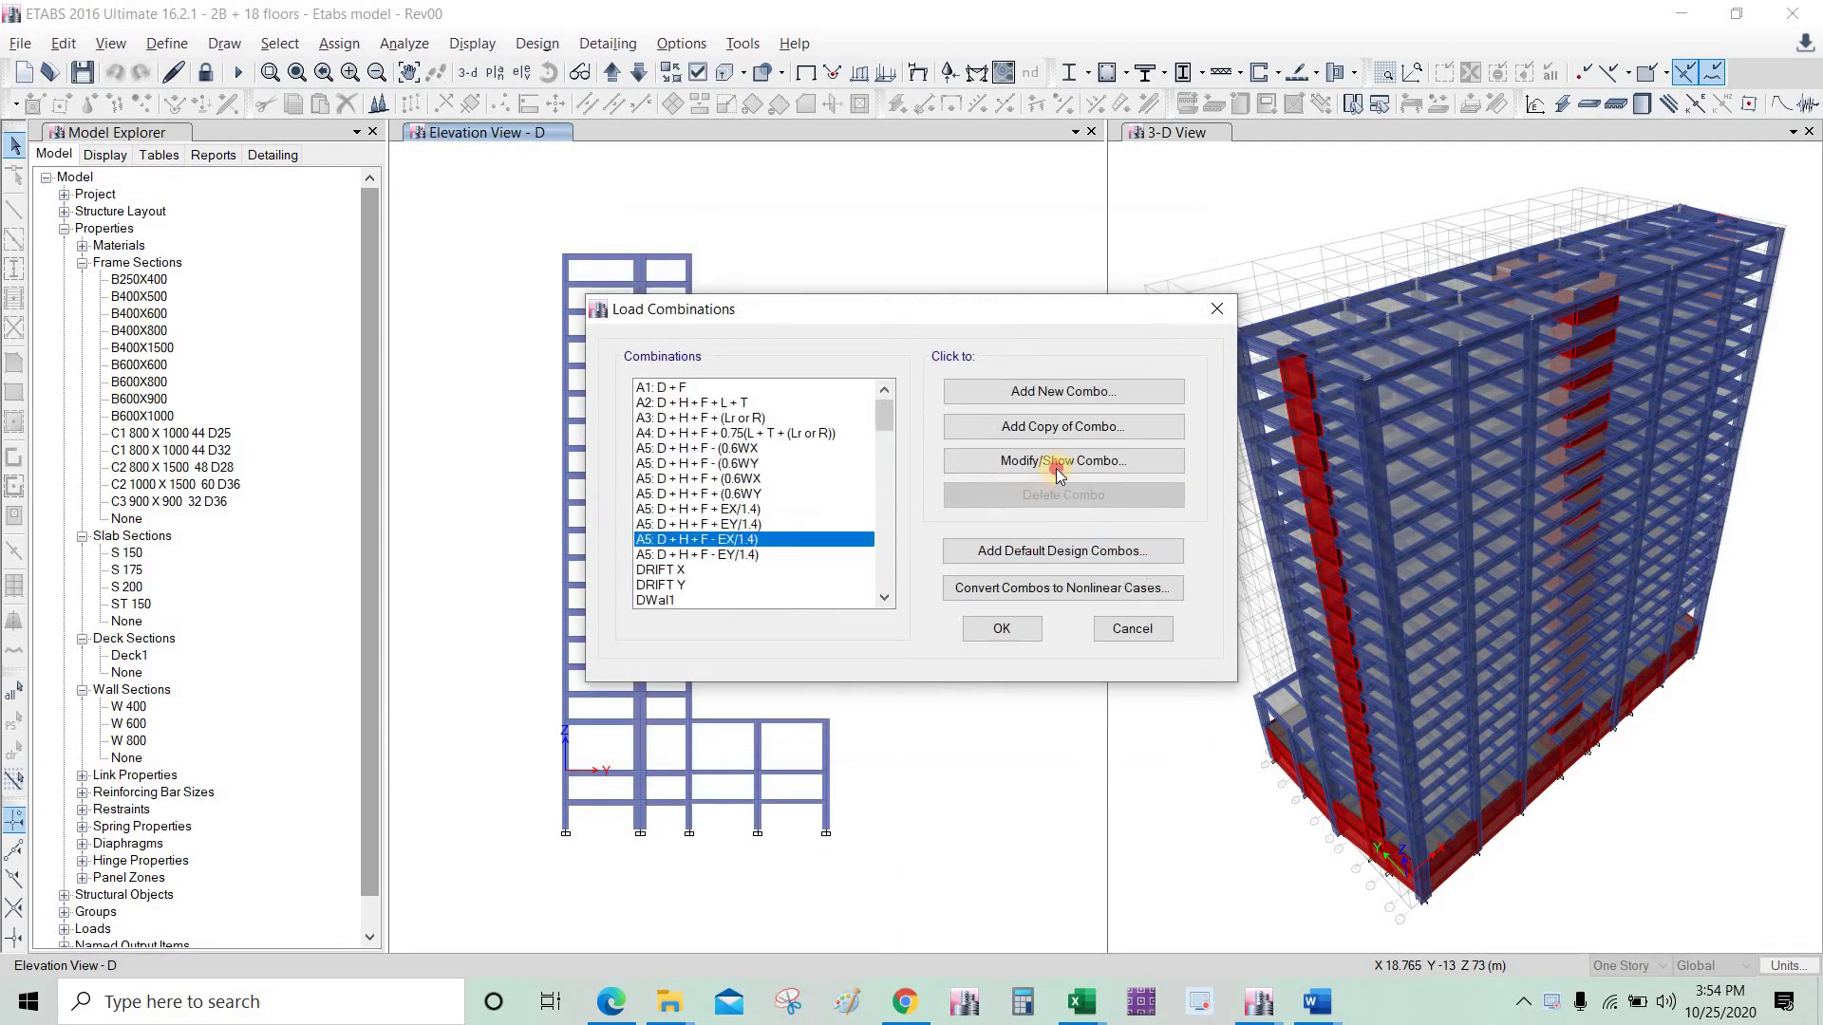
double_click(834, 541)
click(814, 548)
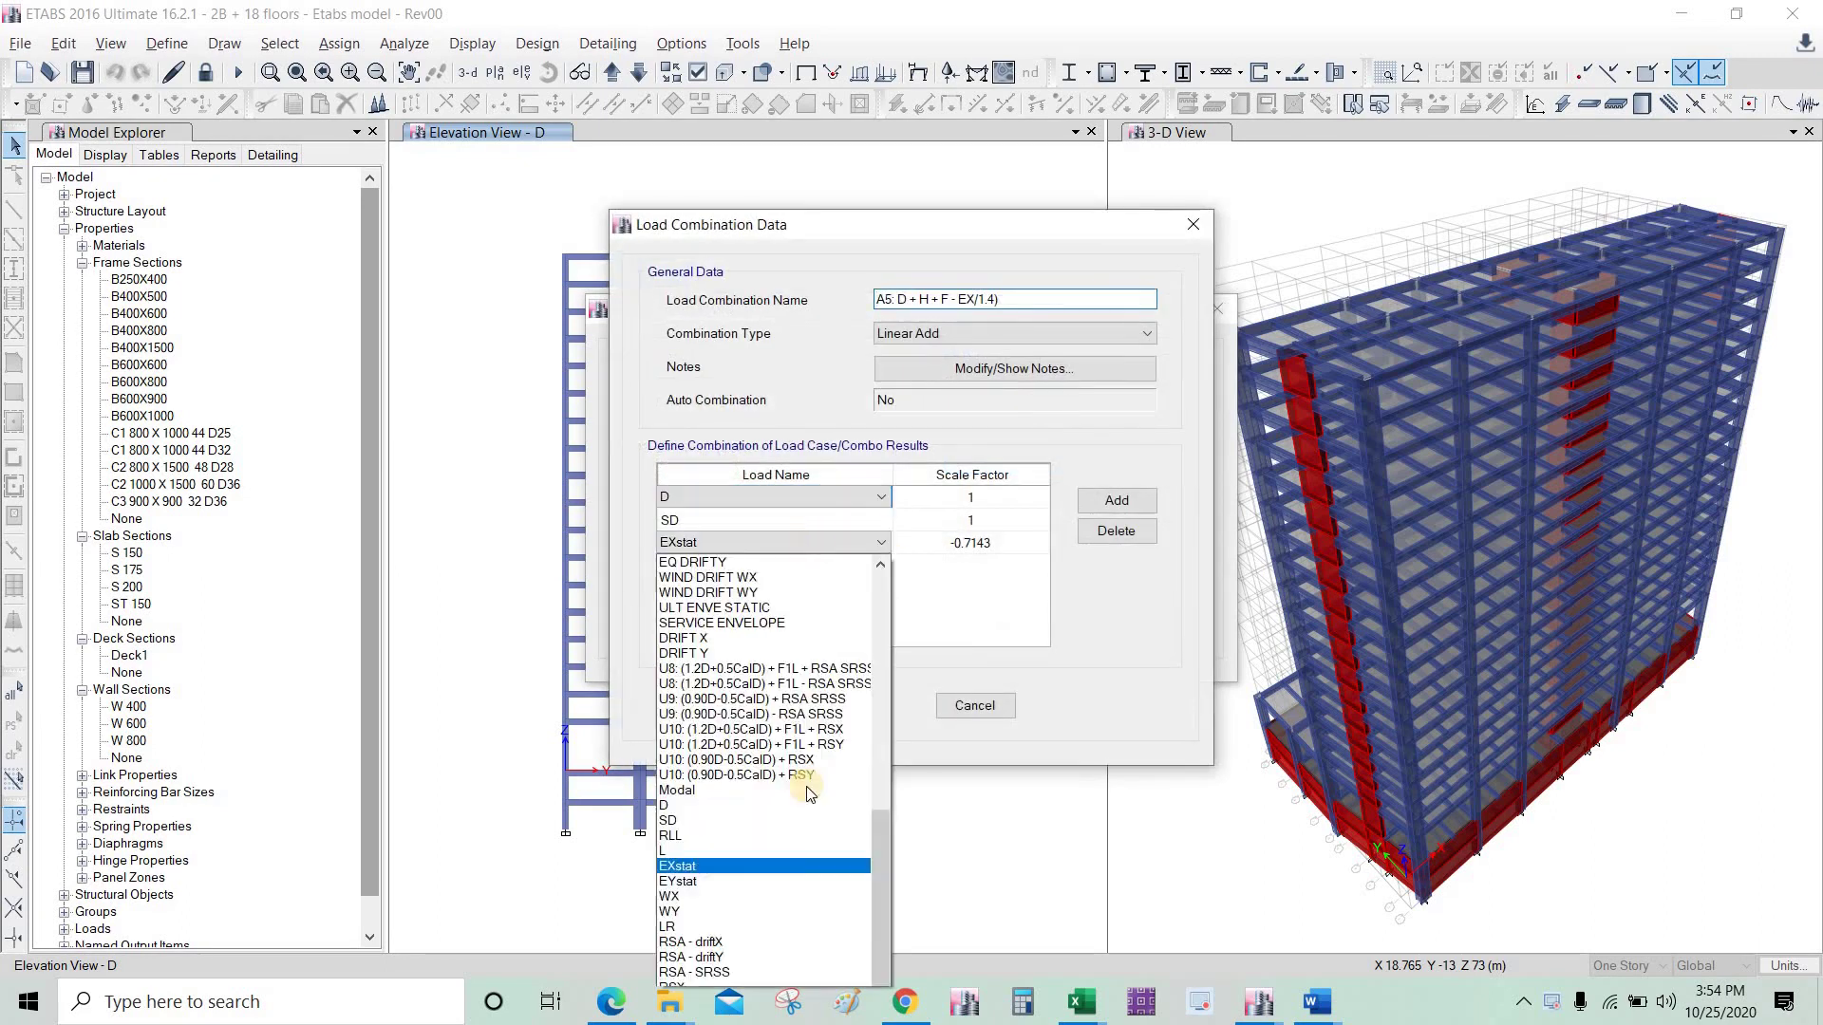
click(839, 705)
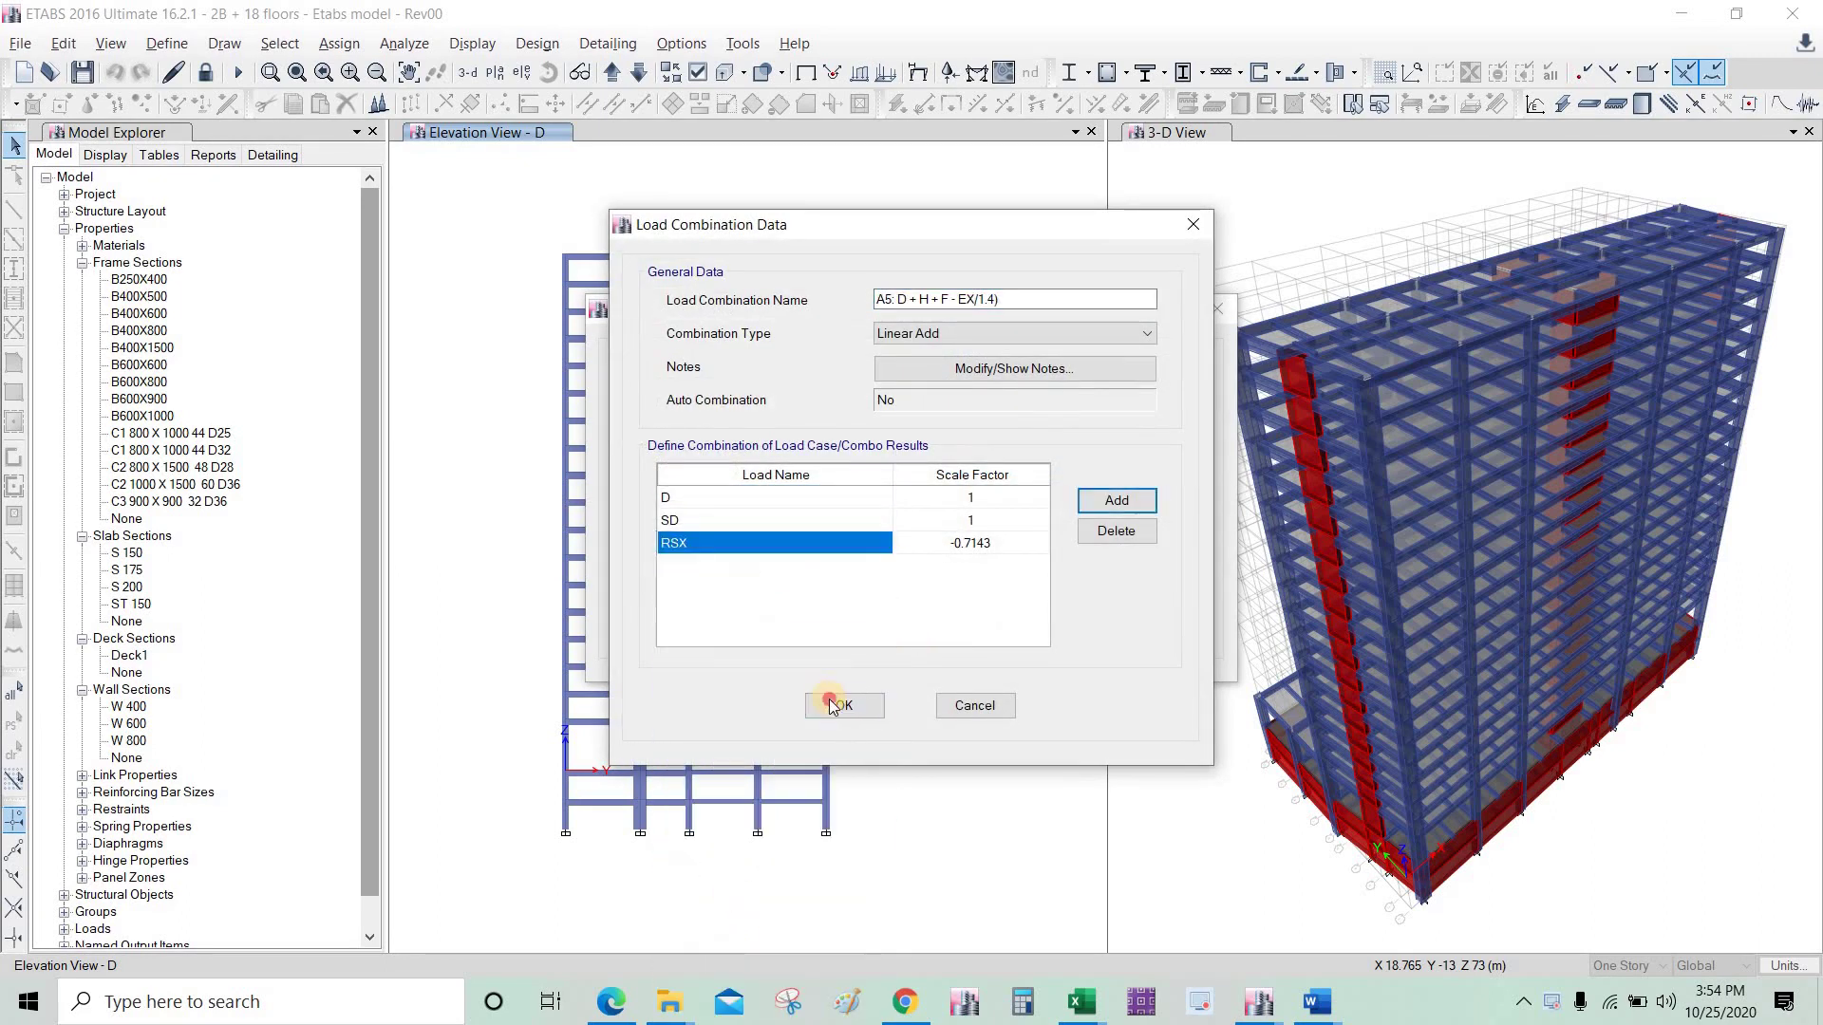
click(838, 705)
click(810, 554)
click(993, 469)
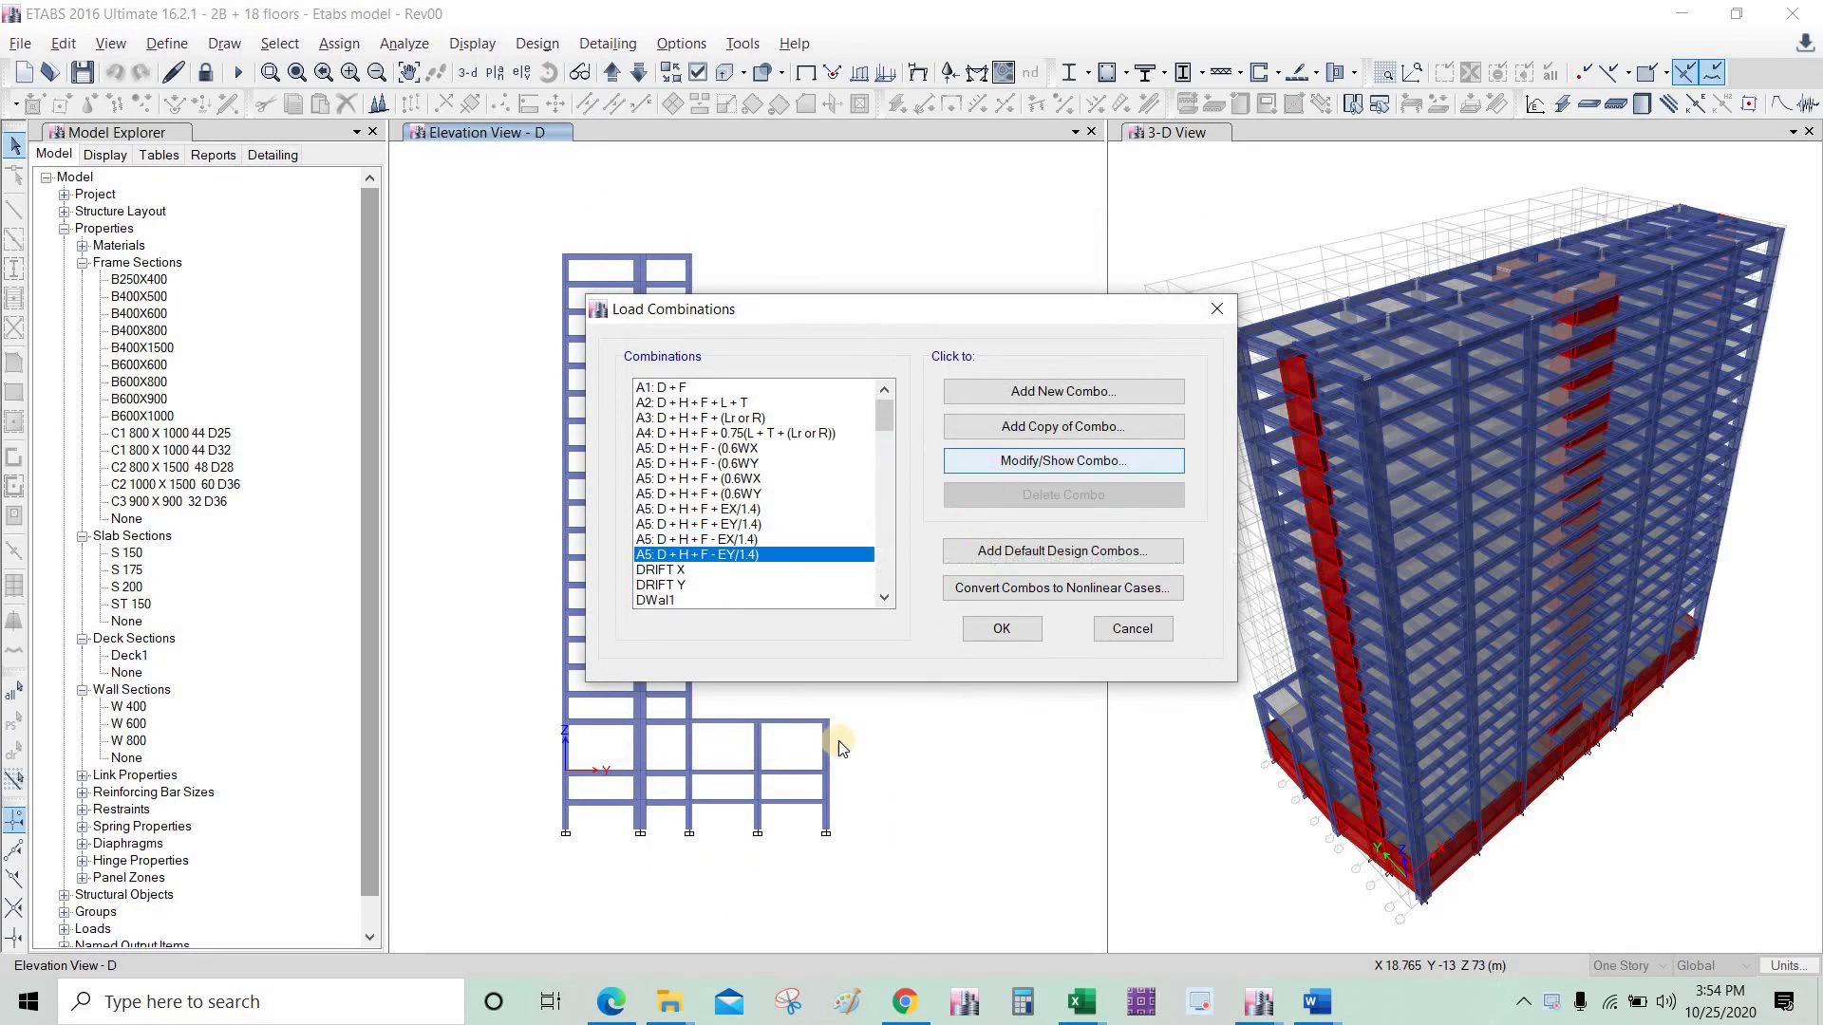
click(828, 543)
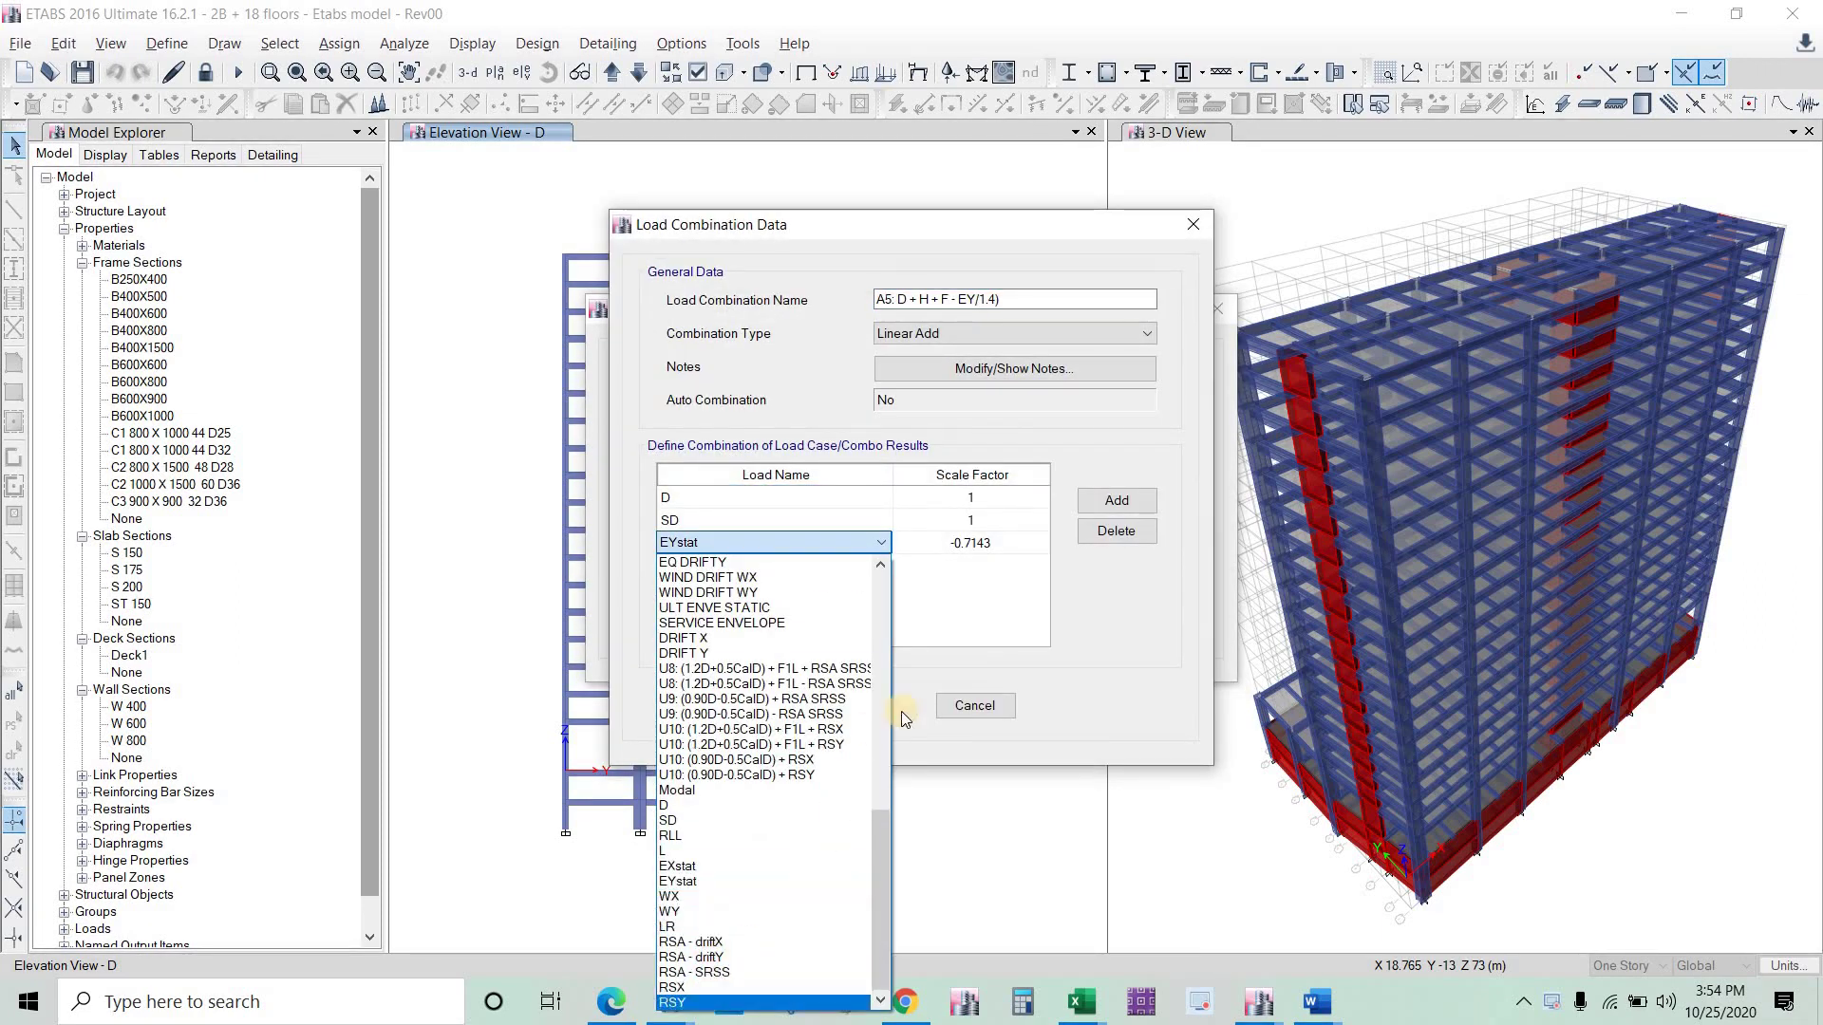
click(703, 1003)
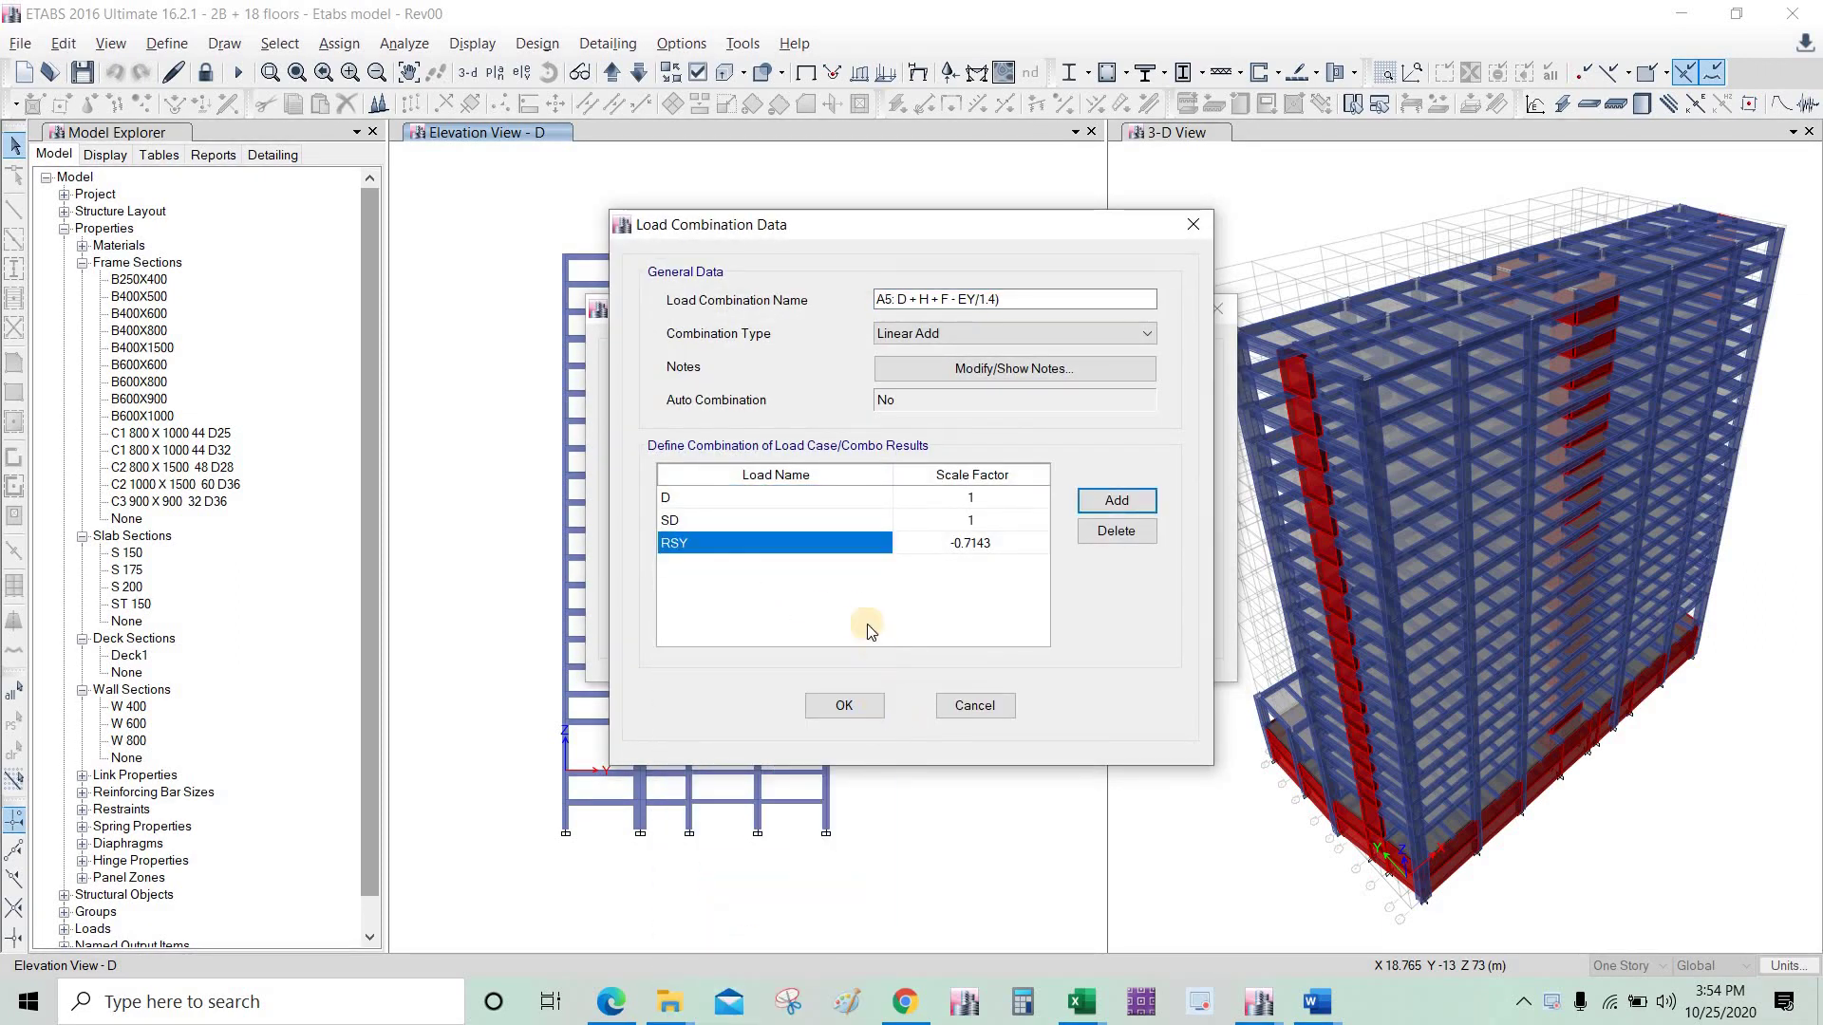
click(874, 713)
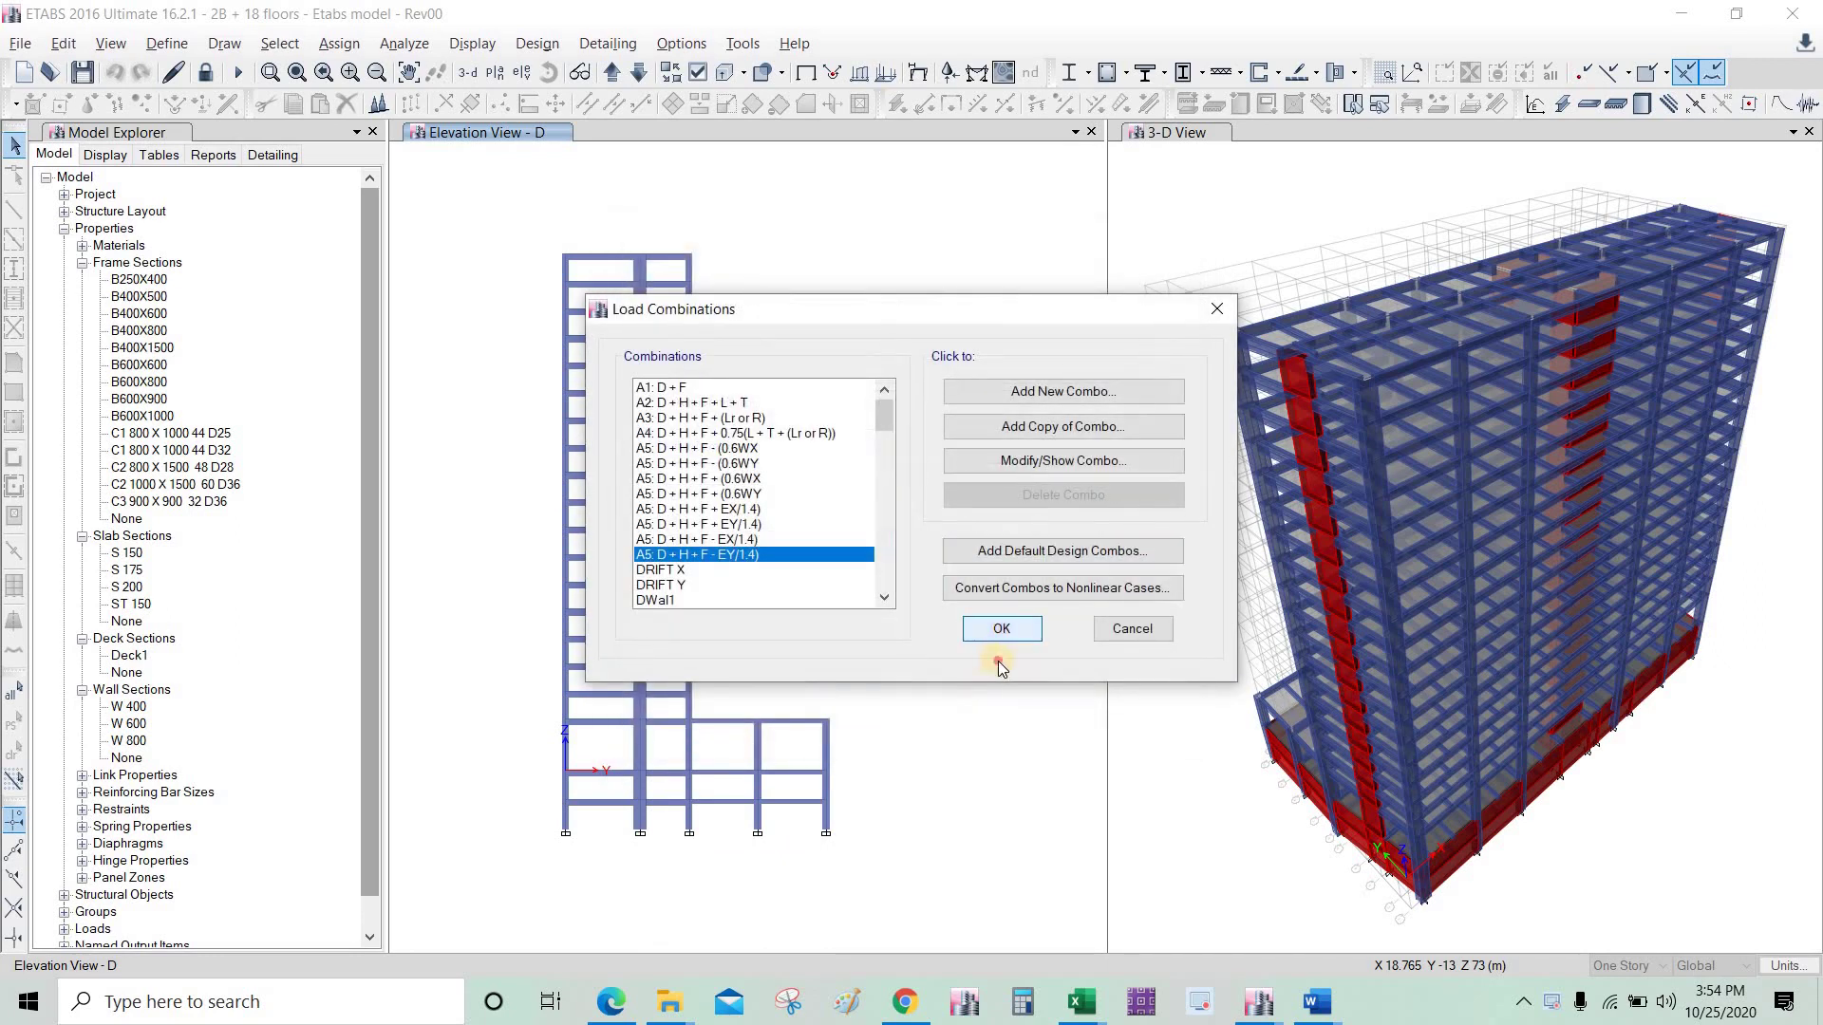
click(1009, 631)
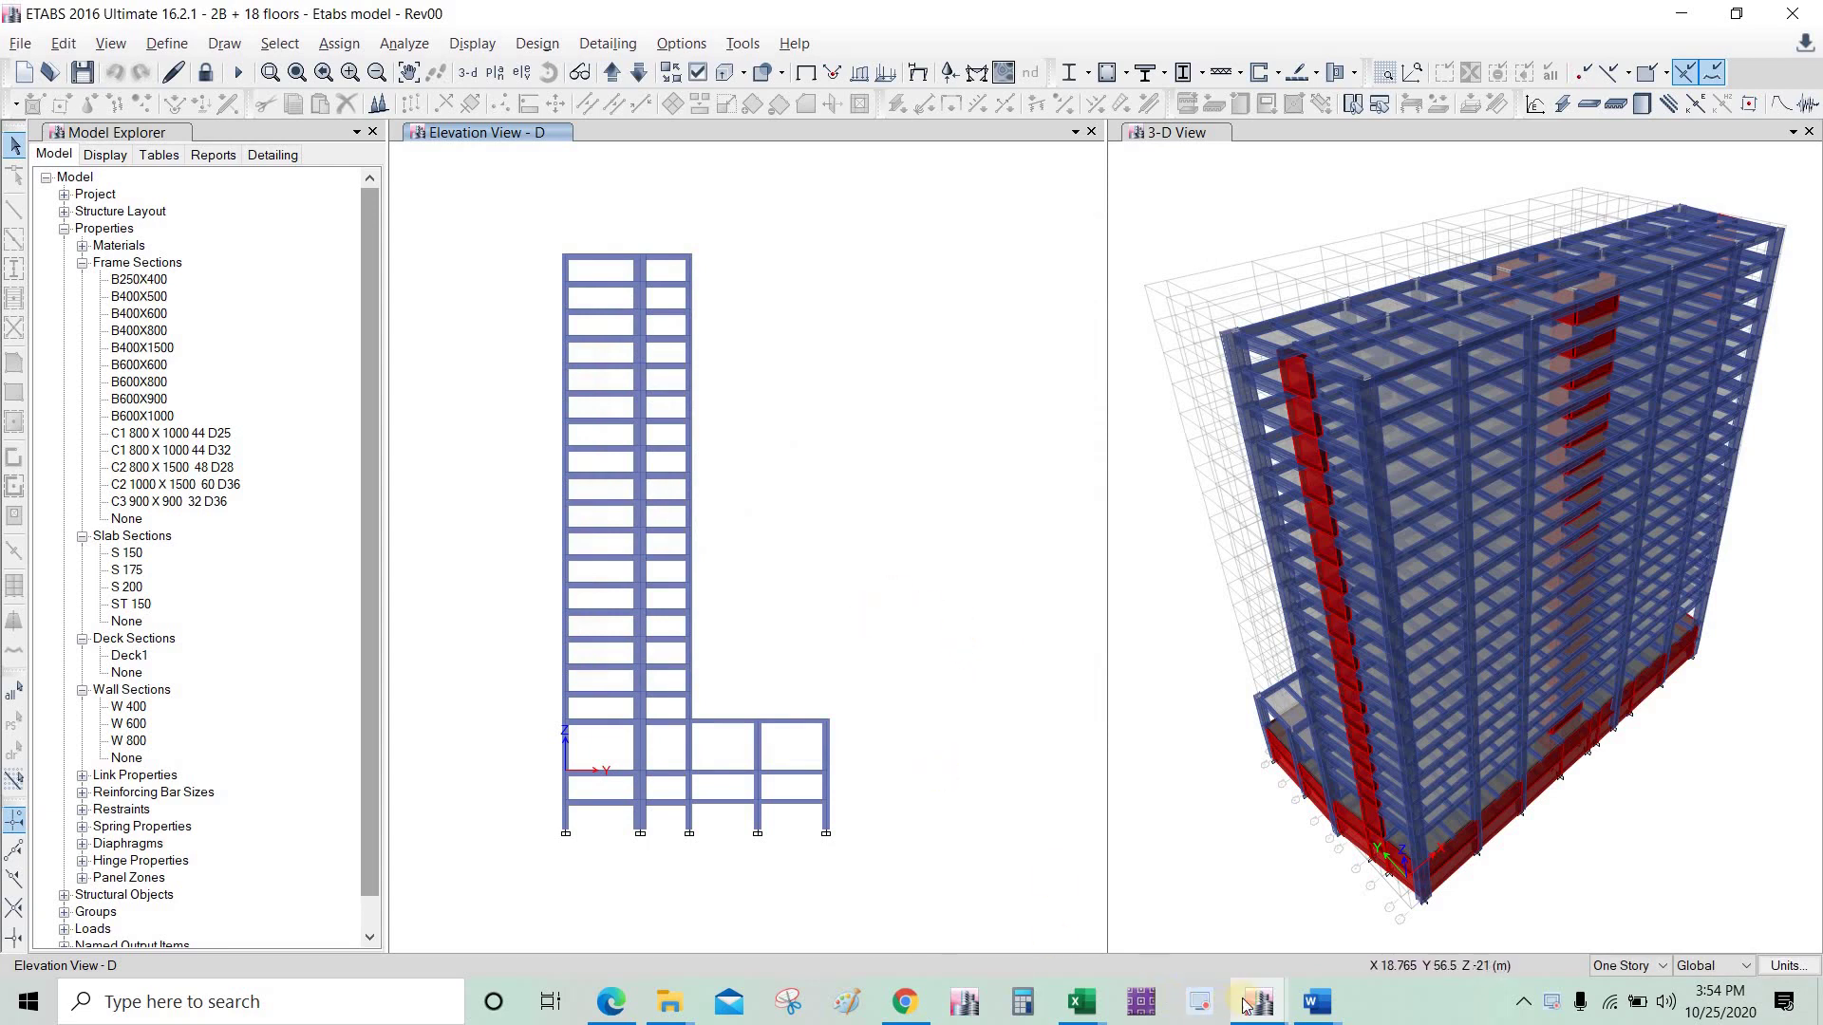
mouse_move(1258, 1002)
click(1129, 907)
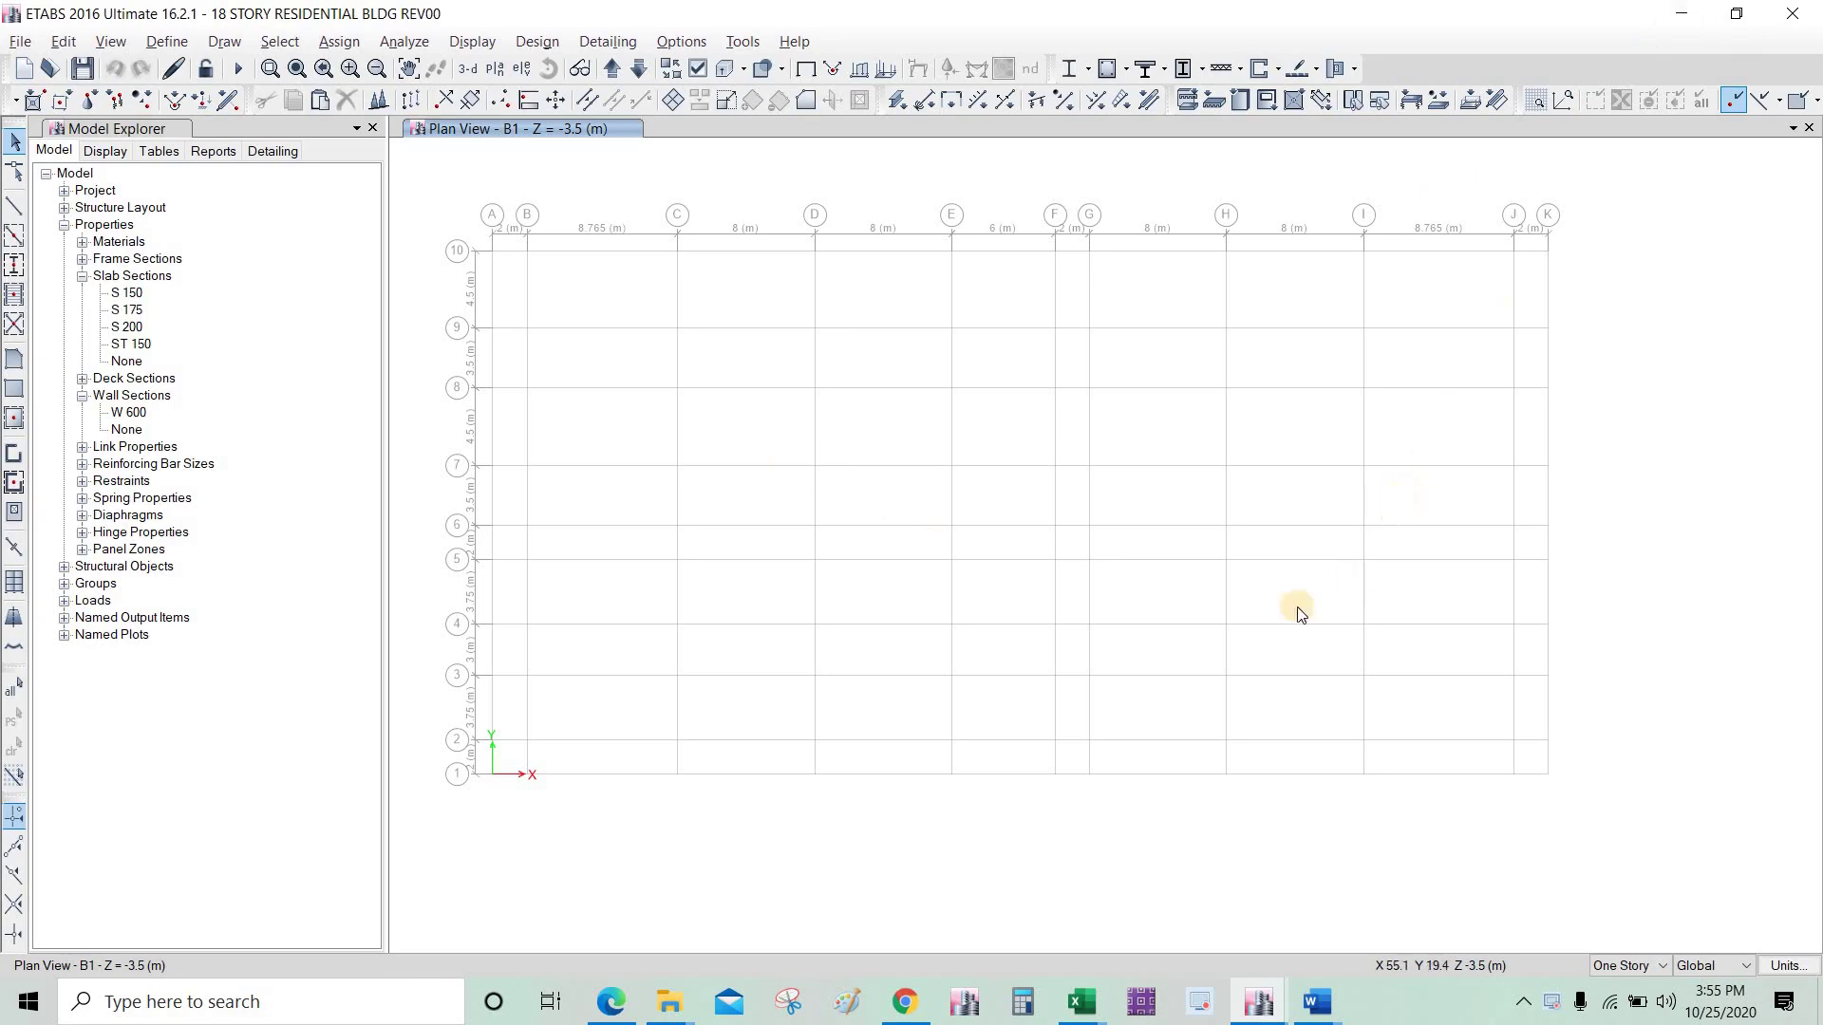
mouse_move(1258, 1001)
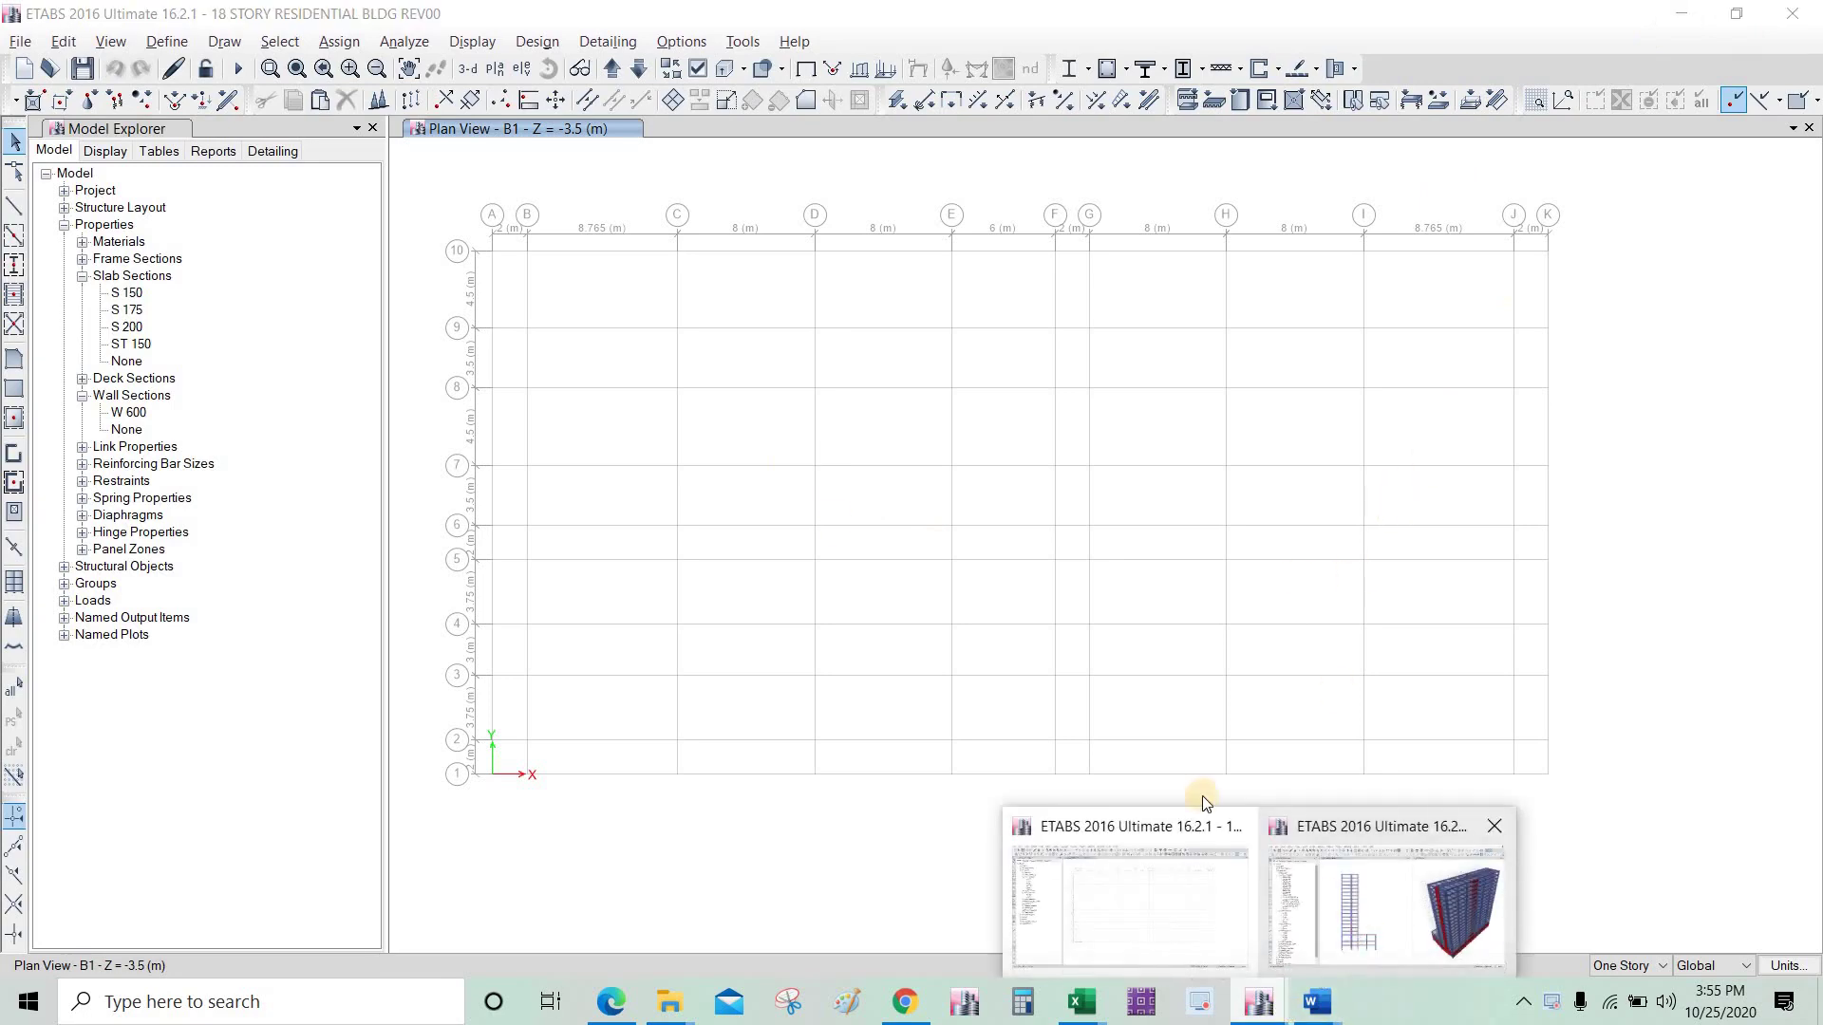
click(1381, 902)
click(166, 45)
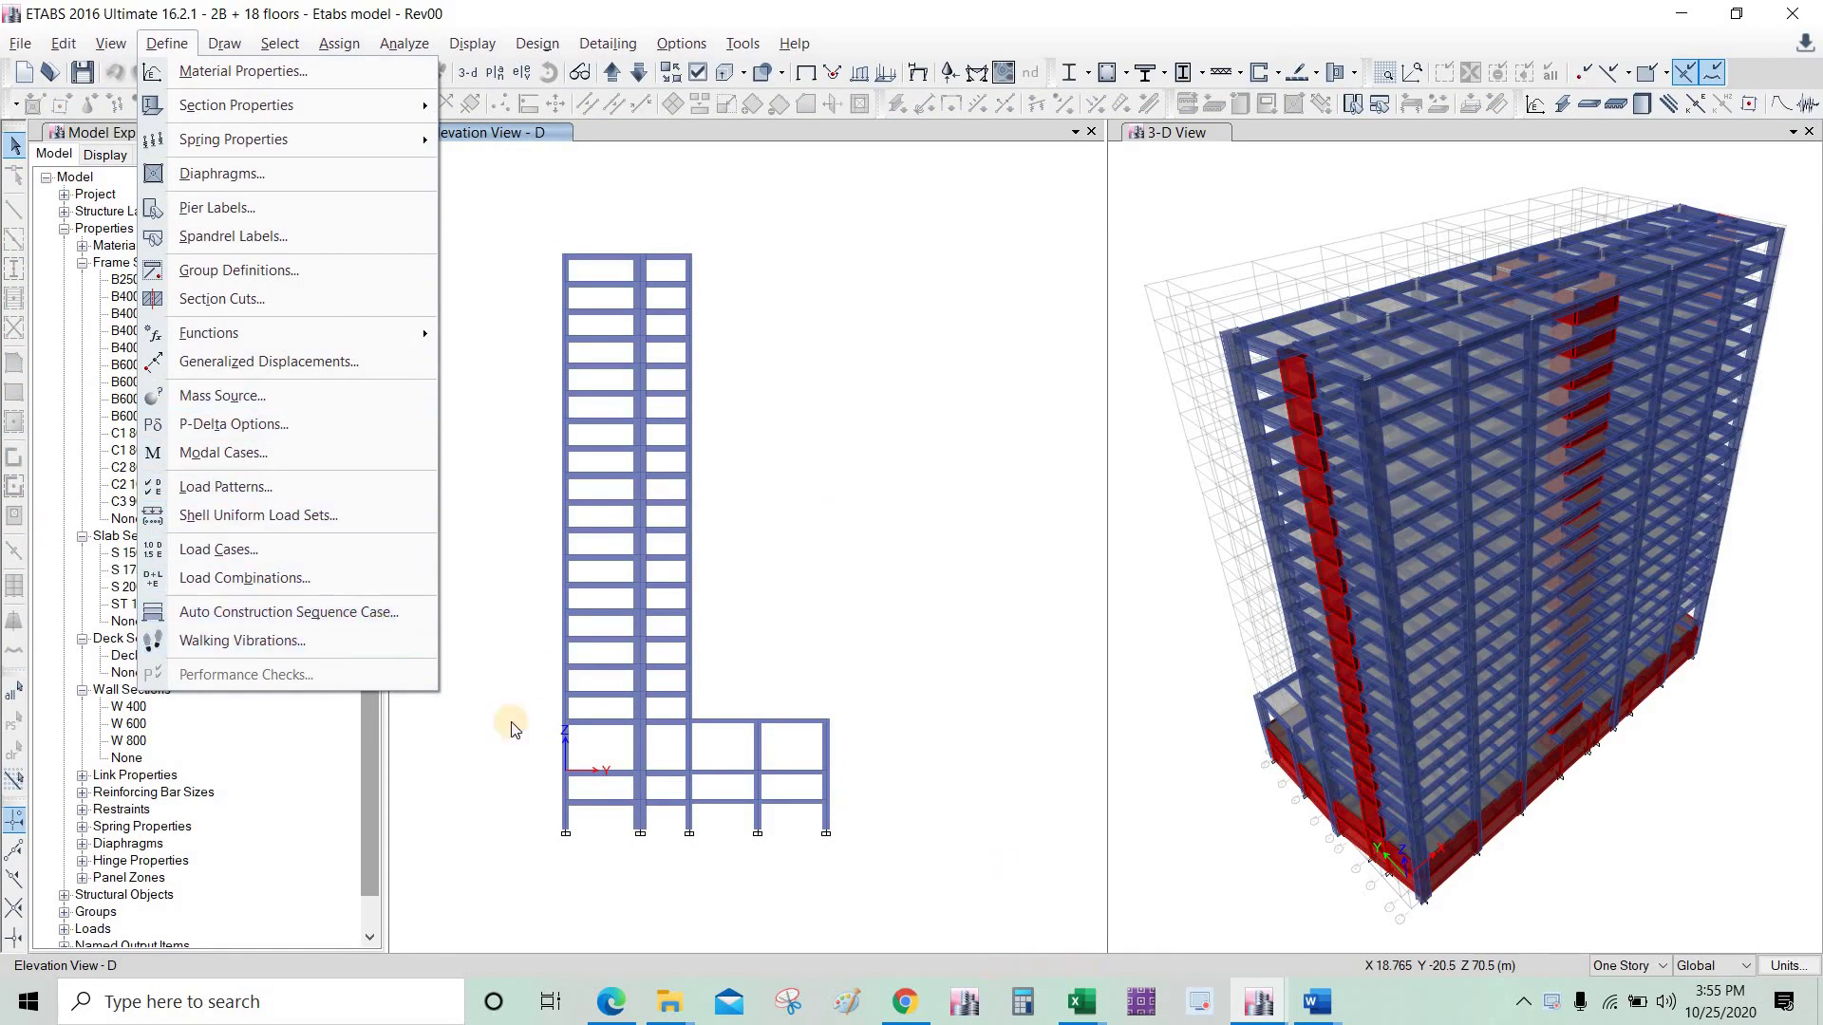
click(339, 581)
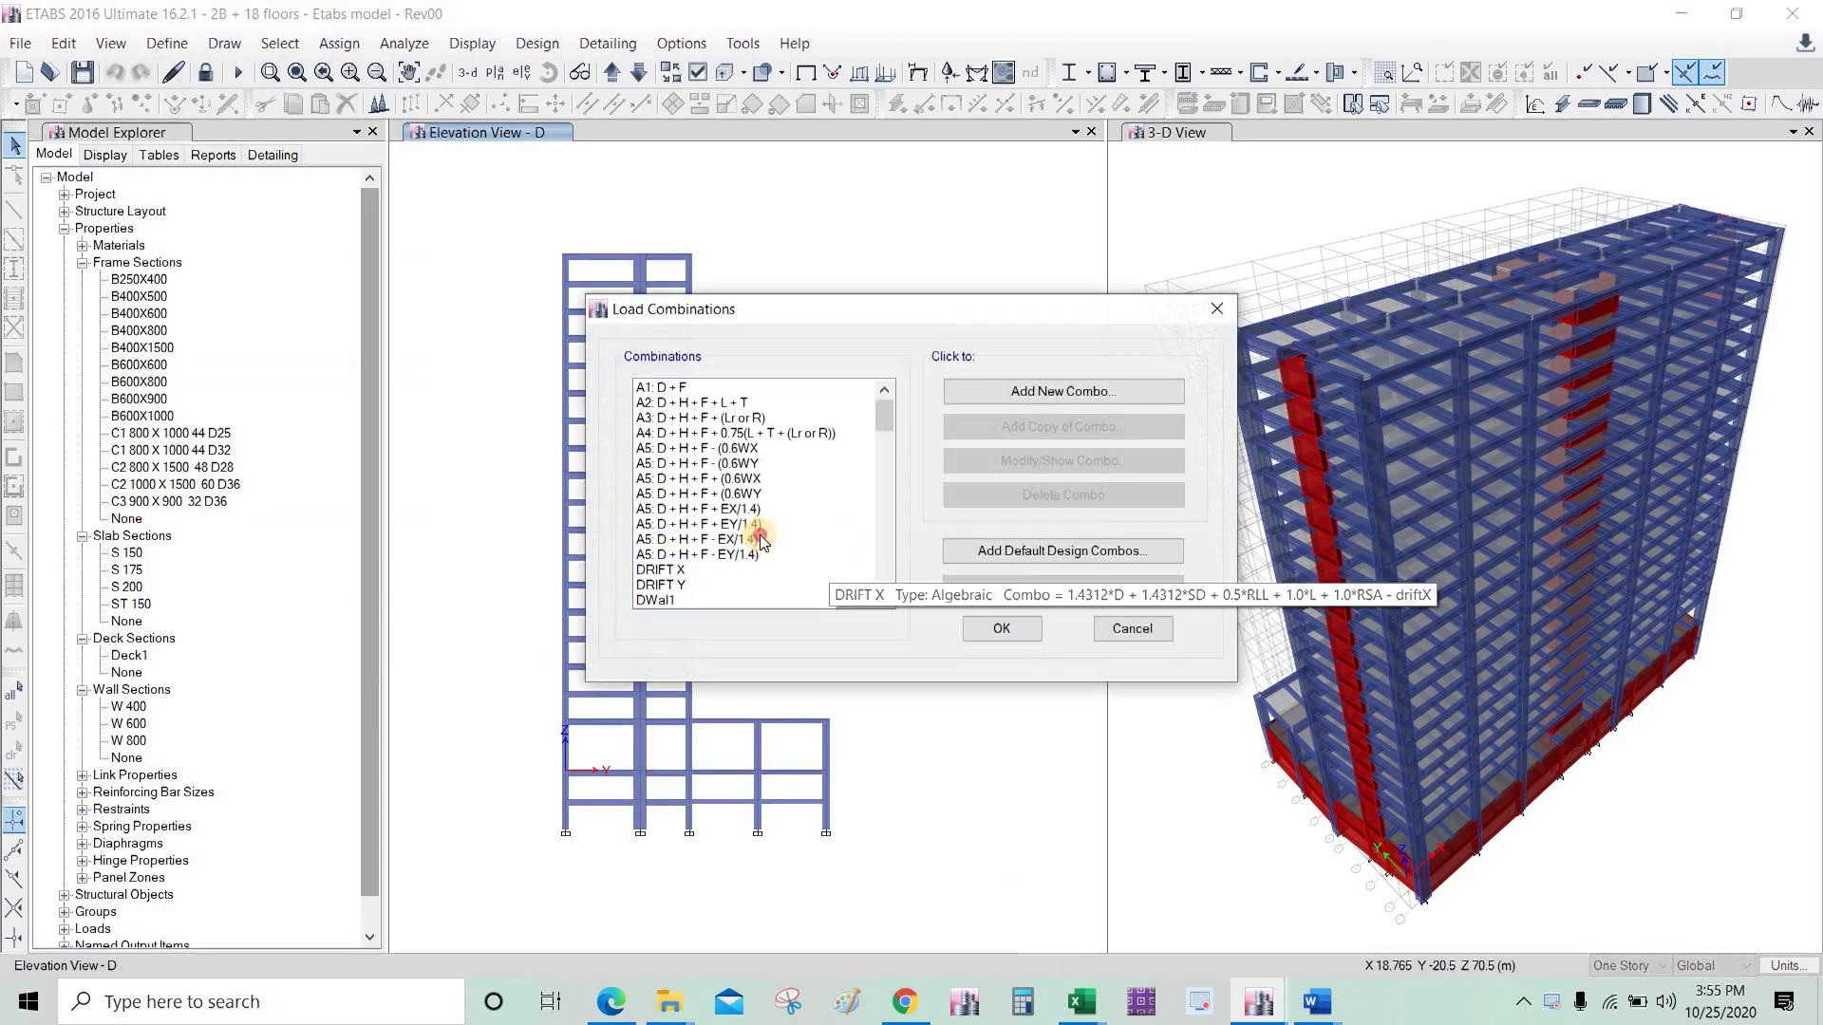
click(760, 542)
mouse_move(883, 416)
mouse_down()
mouse_move(875, 450)
mouse_move(879, 419)
mouse_up()
key(Escape)
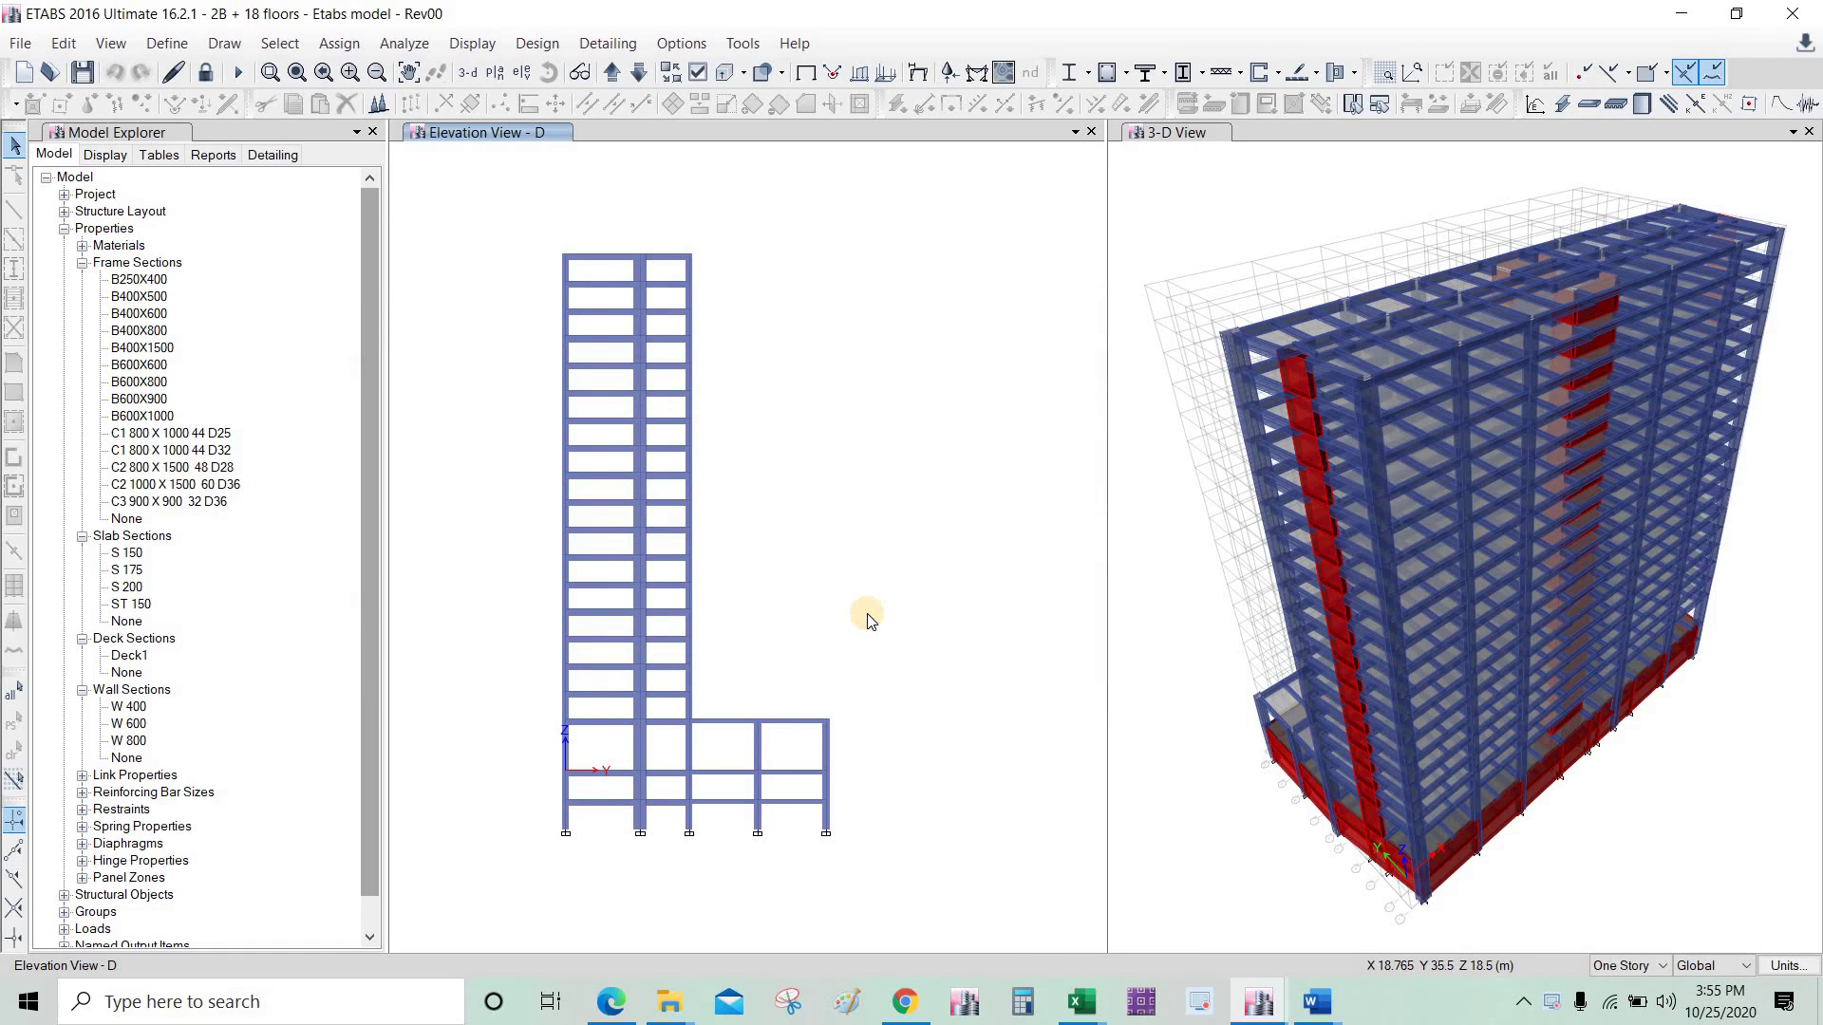